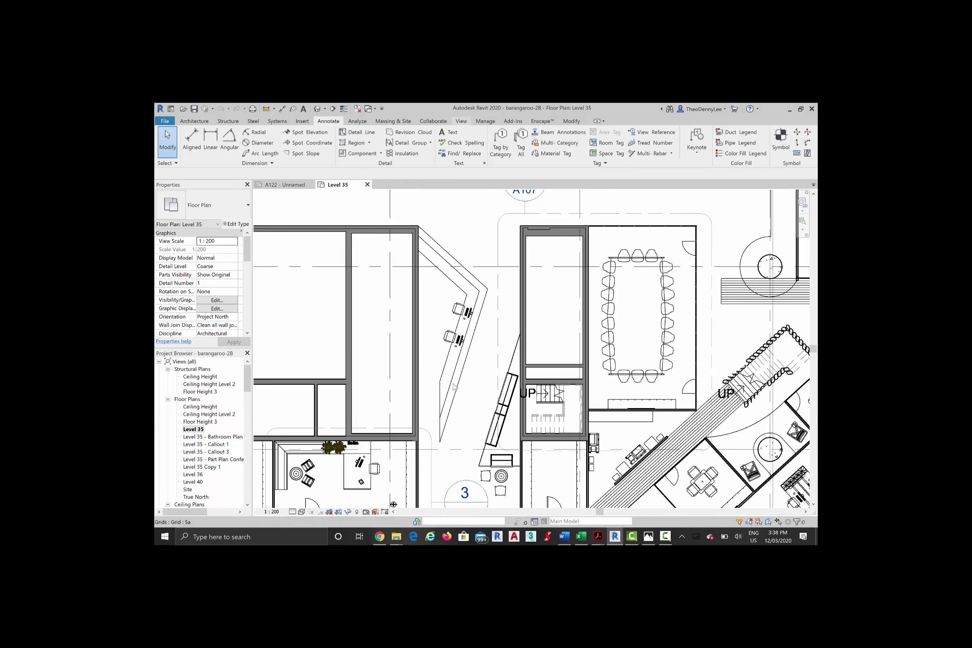
# Step: Create a rectangular callout around the reception area between the two wall cores, down to the waiting seats
pyautogui.click(461, 121)
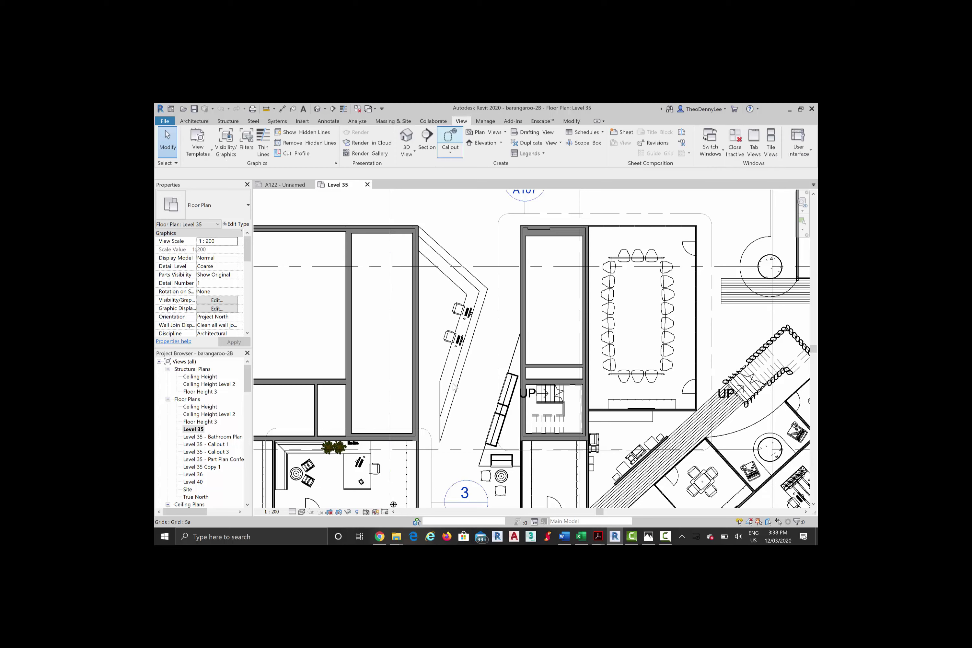
pyautogui.click(450, 138)
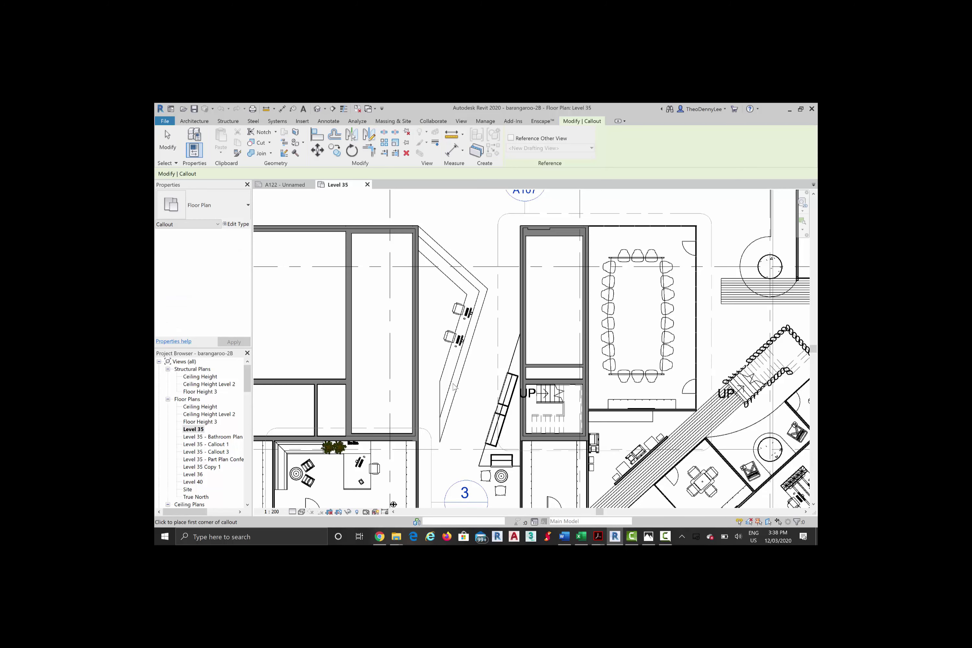
pyautogui.click(396, 212)
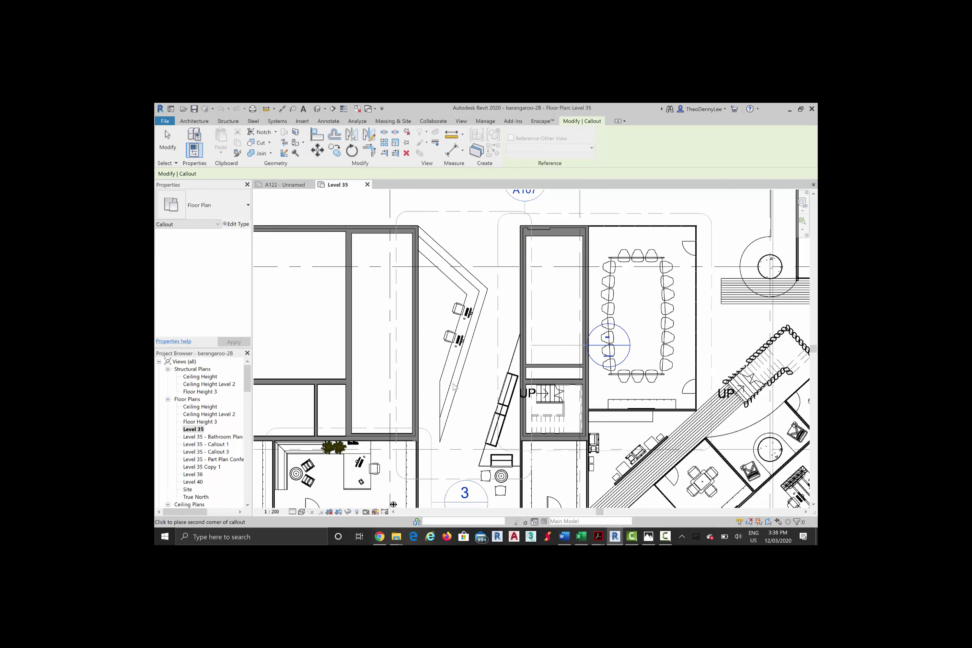
pyautogui.click(609, 345)
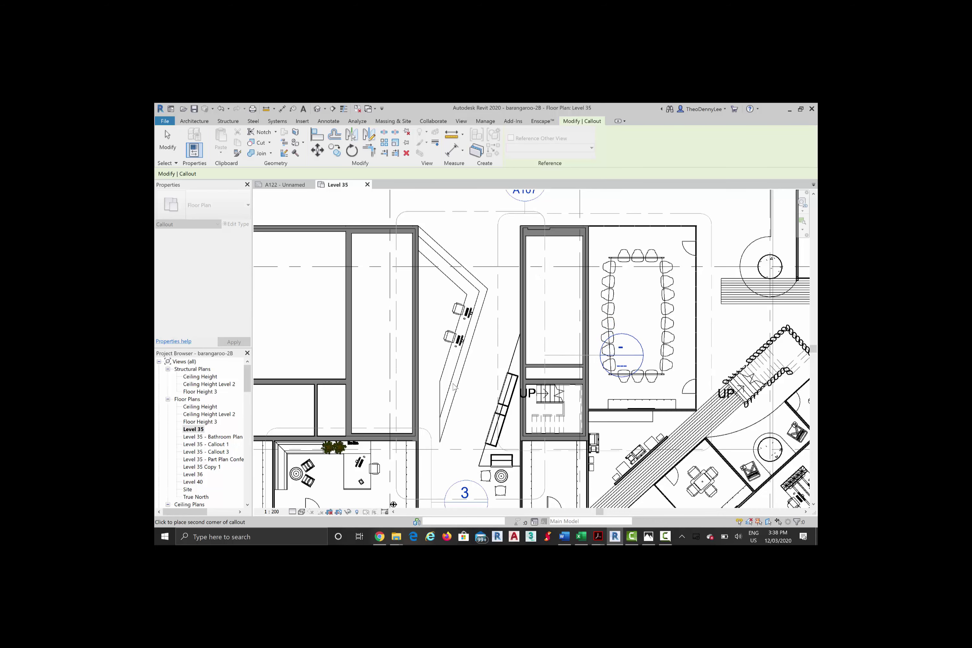
pyautogui.click(545, 499)
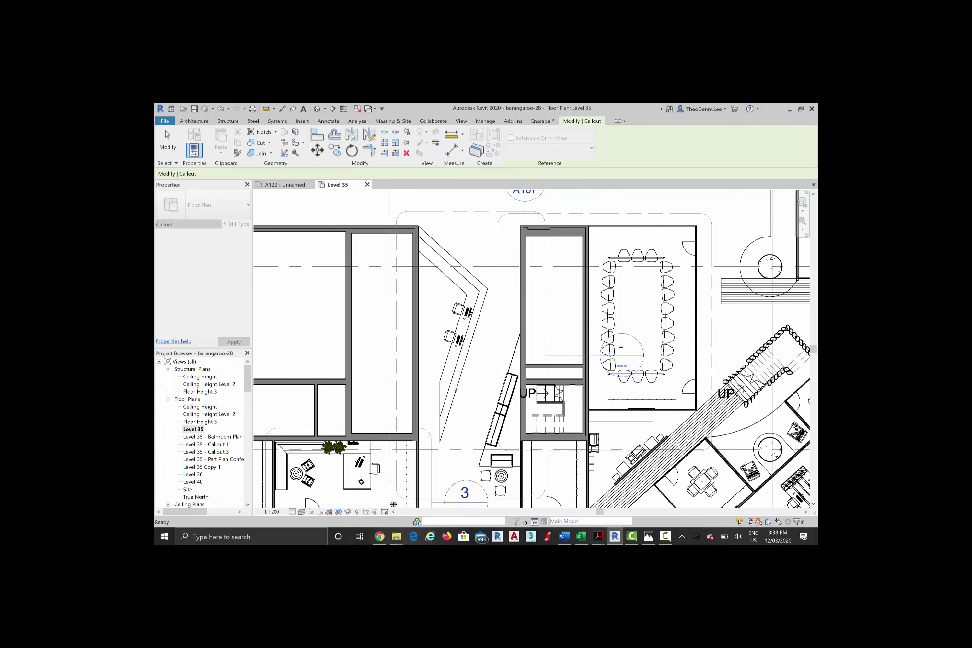
# Step: Select the new reception callout on the plan and open its view
pyautogui.moveTo(455, 387); pyautogui.dragTo(456, 303, button='middle')
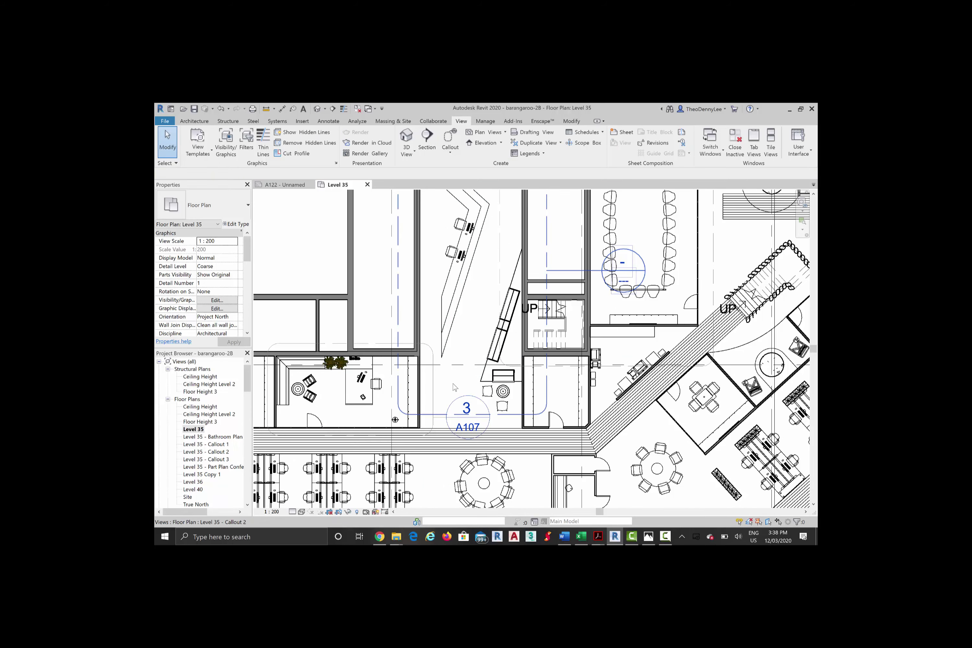
pyautogui.click(454, 387)
pyautogui.scroll(-1, 455, 387)
pyautogui.keyDown('ctrl'); pyautogui.scroll(1, 455, 387); pyautogui.keyUp('ctrl')
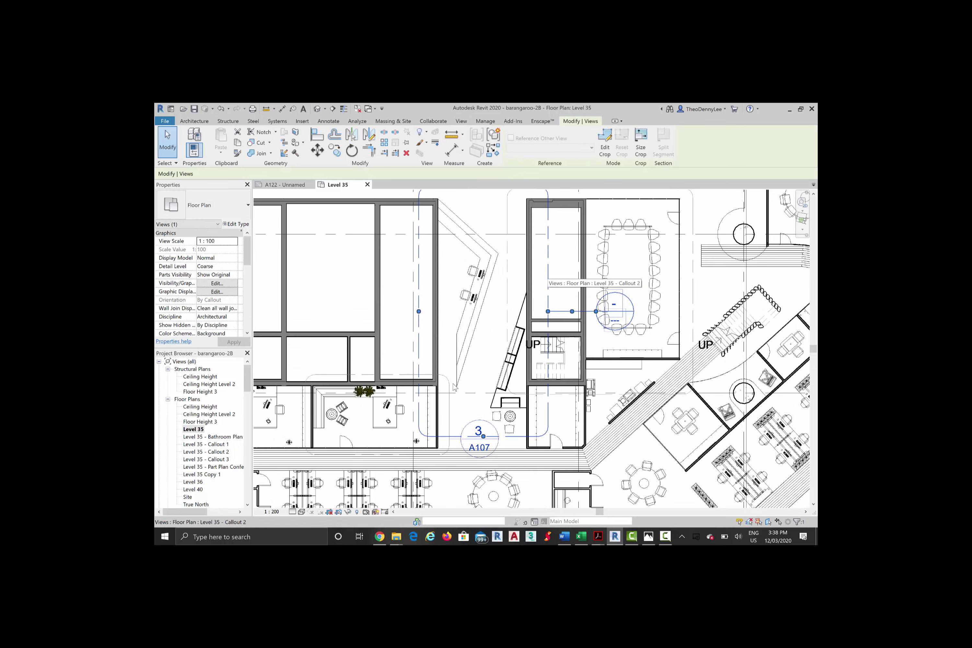
pyautogui.rightClick(548, 276)
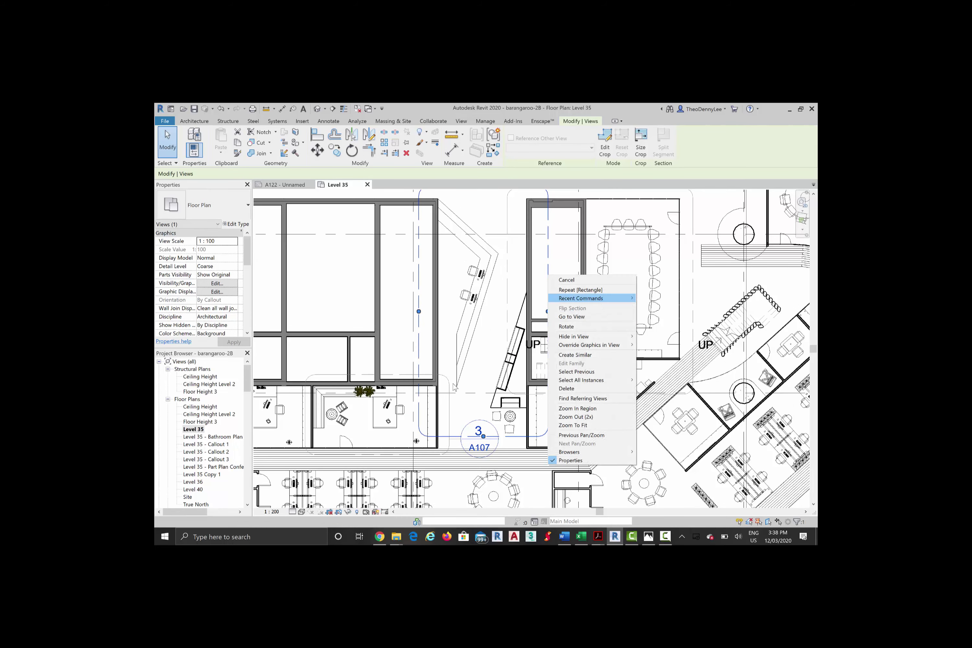
pyautogui.press('Return')
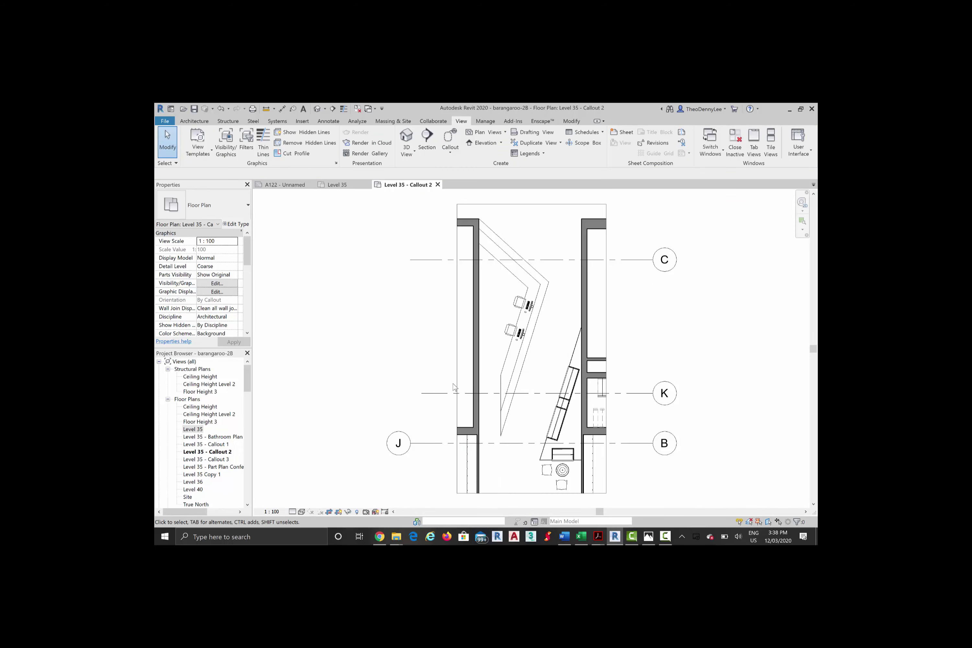
# Step: Rename the Level 35 - Callout 2 floor plan as Level 35 - Reception
pyautogui.rightClick(207, 452)
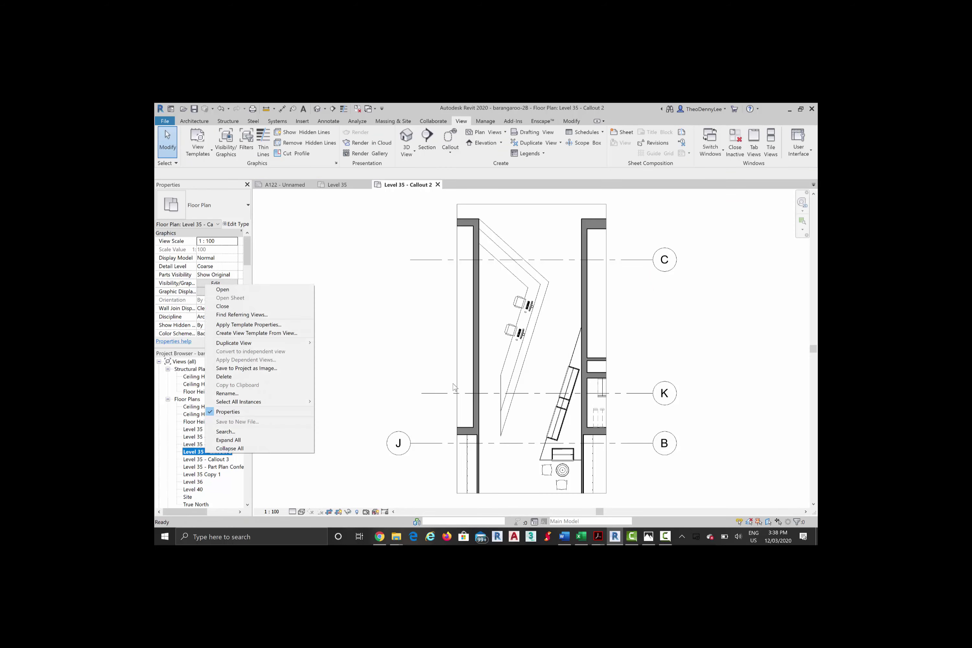
pyautogui.press('Up')
pyautogui.press('Up')
pyautogui.press('Up')
pyautogui.press('Up')
pyautogui.press('Up')
pyautogui.press('Up')
pyautogui.press('Up')
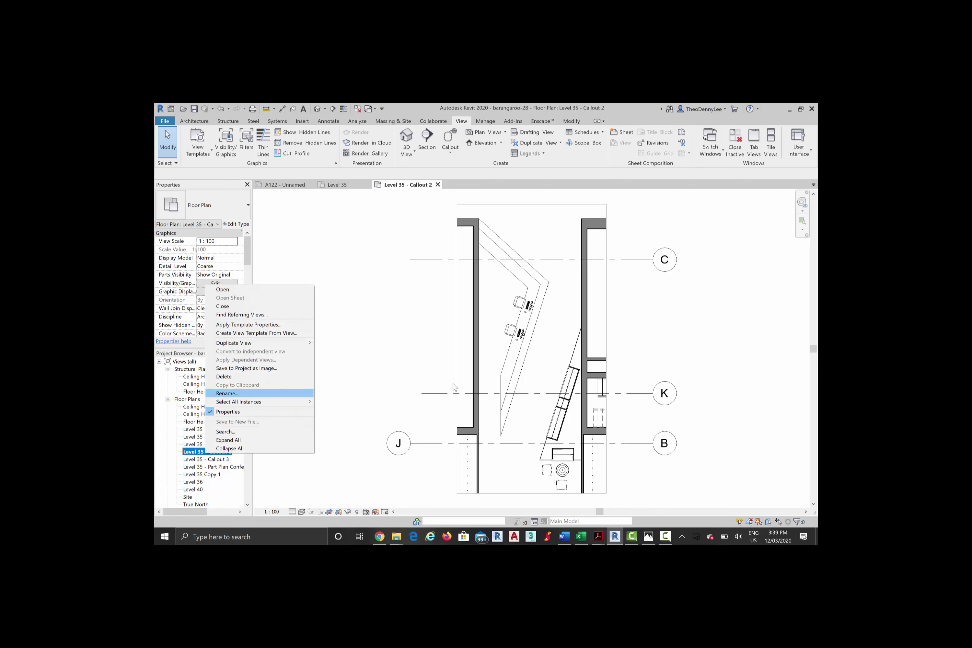
pyautogui.press('Return')
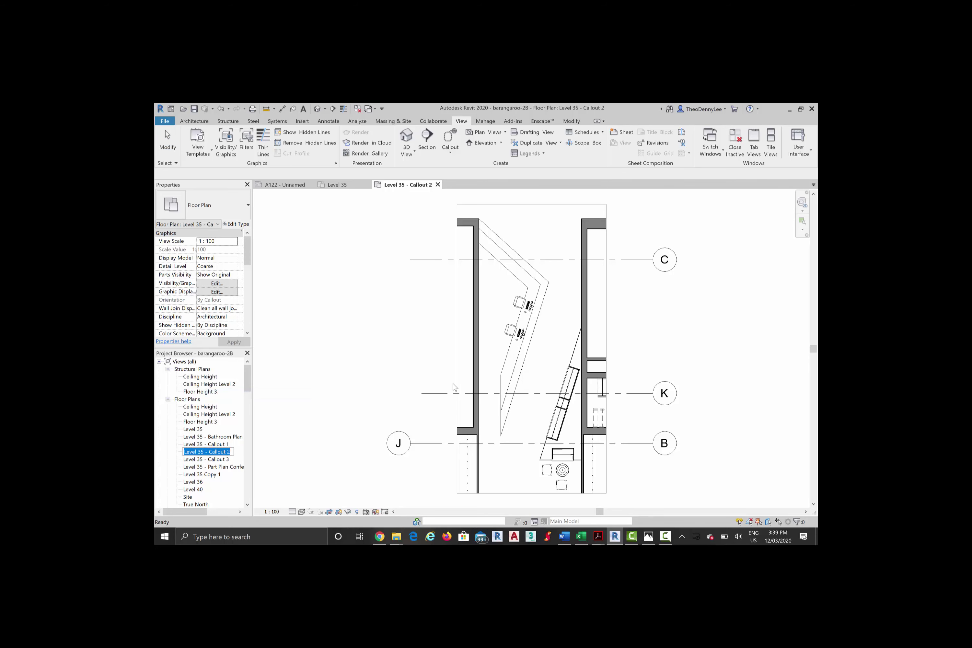
pyautogui.press('End')
pyautogui.hotkey('ctrl', 'shift', 'Left')
pyautogui.hotkey('ctrl', 'shift', 'Left')
pyautogui.write('Reception')
pyautogui.press('Return')
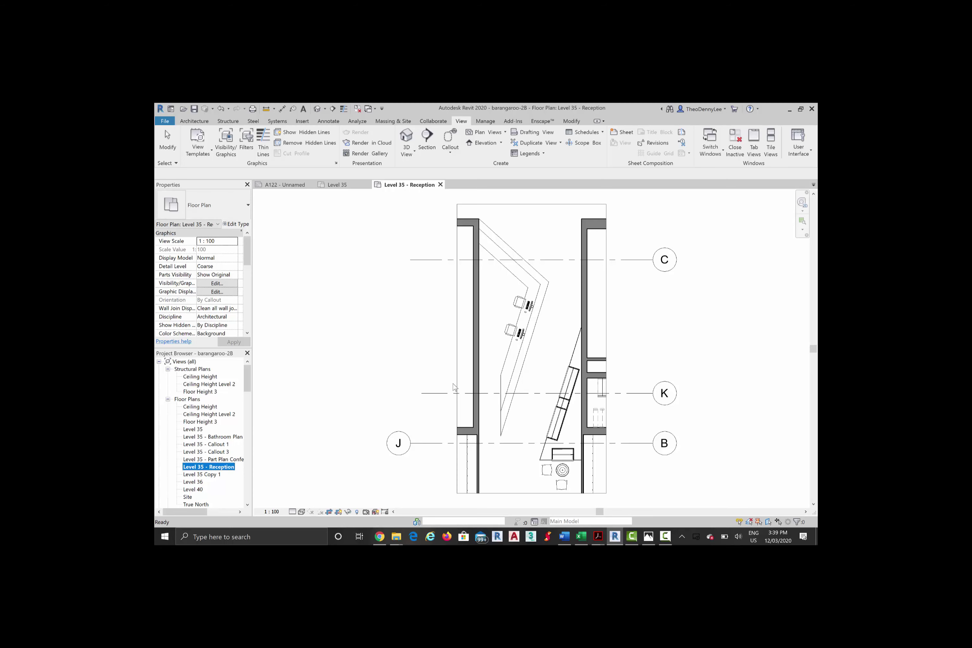
pyautogui.click(455, 387)
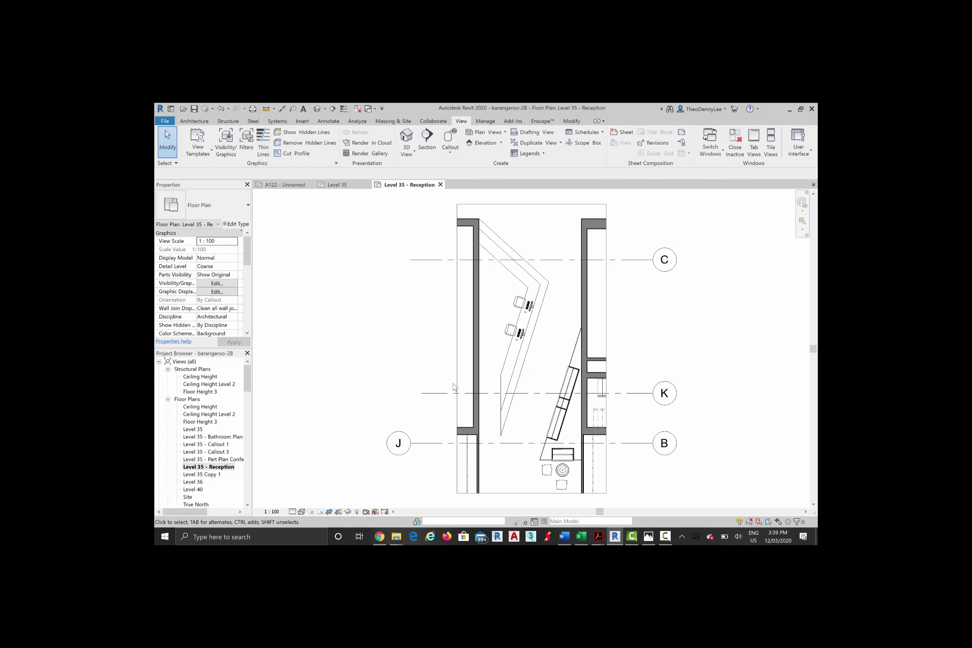
# Step: Set the scale of the reception view to 1 : 20
pyautogui.click(271, 511)
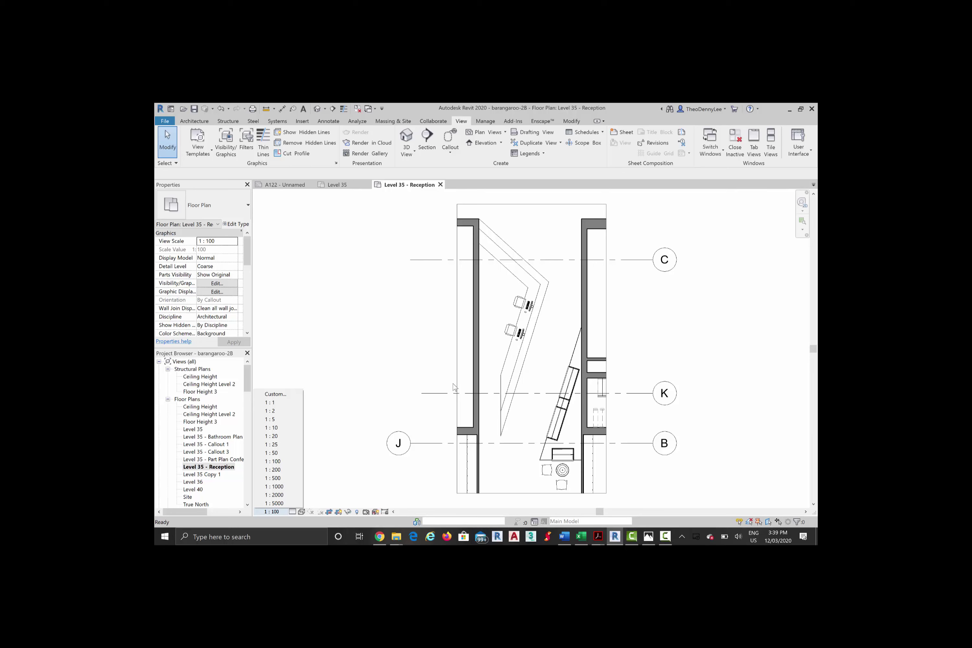
pyautogui.press('Up')
pyautogui.press('Up')
pyautogui.press('Up')
pyautogui.press('Up')
pyautogui.press('Return')
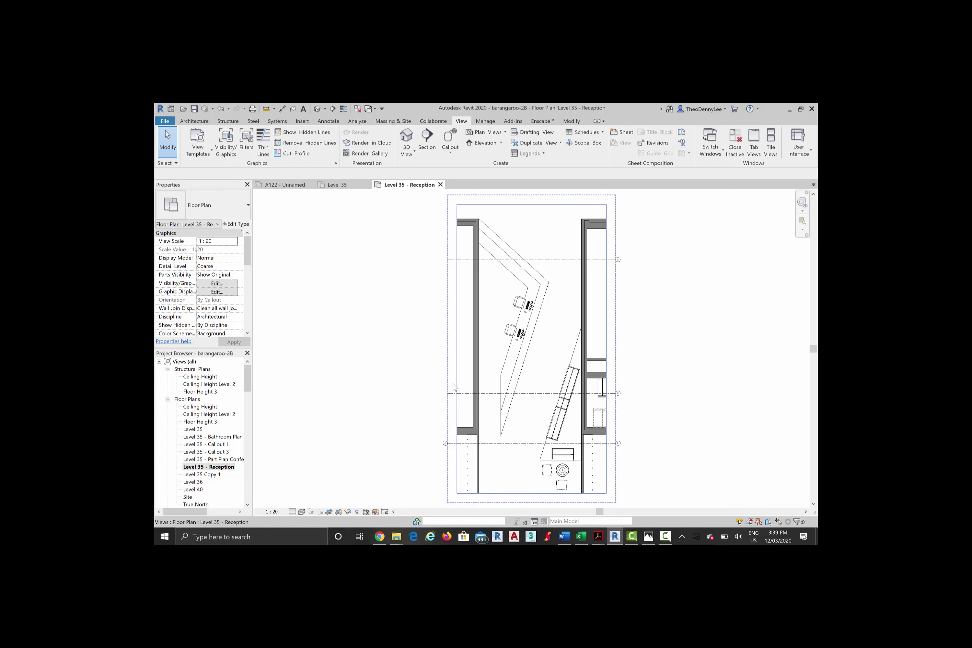
# Step: Tighten the reception view's crop region, pulling the side edges in to the walls and the upper edge down to the wall ends
pyautogui.click(454, 385)
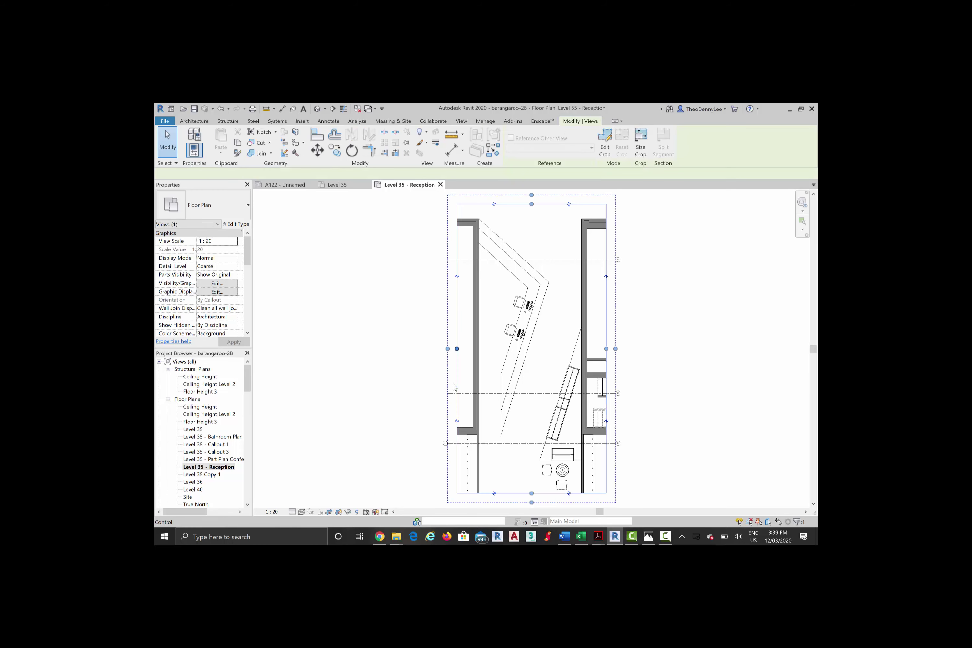
pyautogui.moveTo(457, 349); pyautogui.dragTo(453, 384)
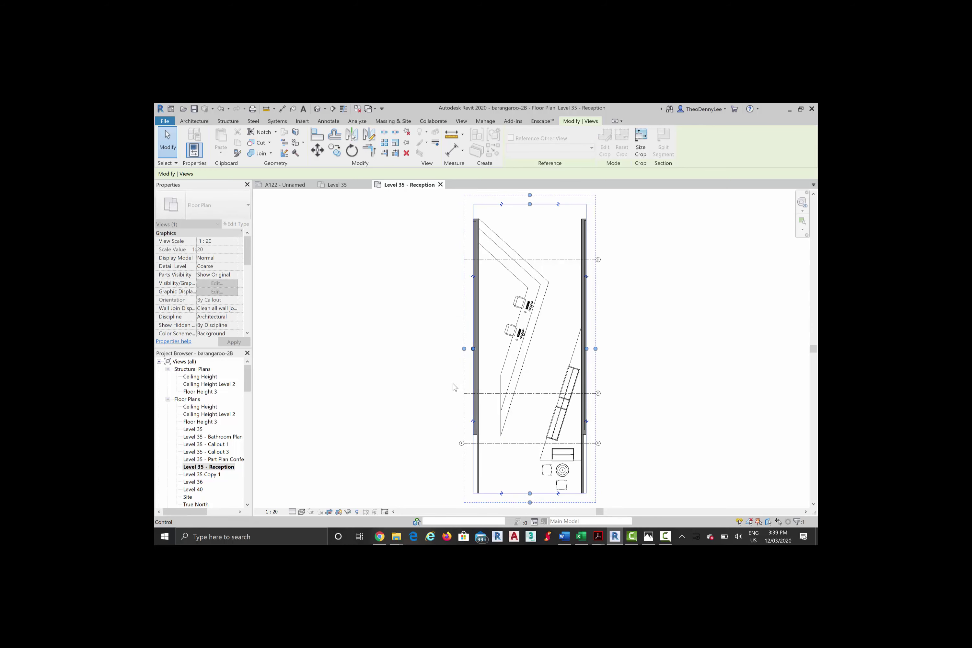
pyautogui.moveTo(530, 204); pyautogui.dragTo(529, 216)
pyautogui.moveTo(455, 387); pyautogui.dragTo(455, 387)
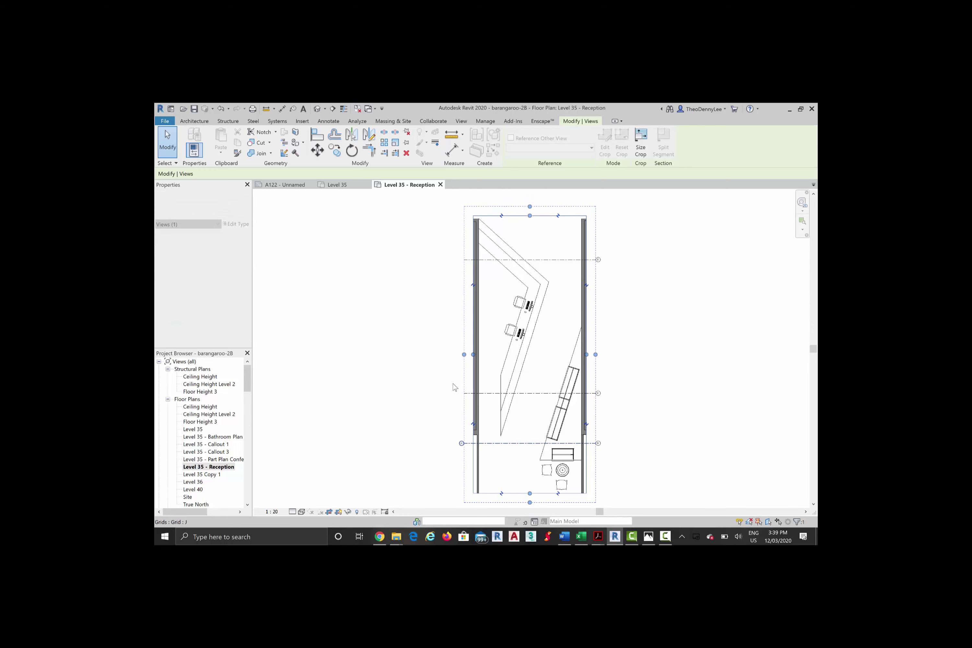
pyautogui.press('Escape')
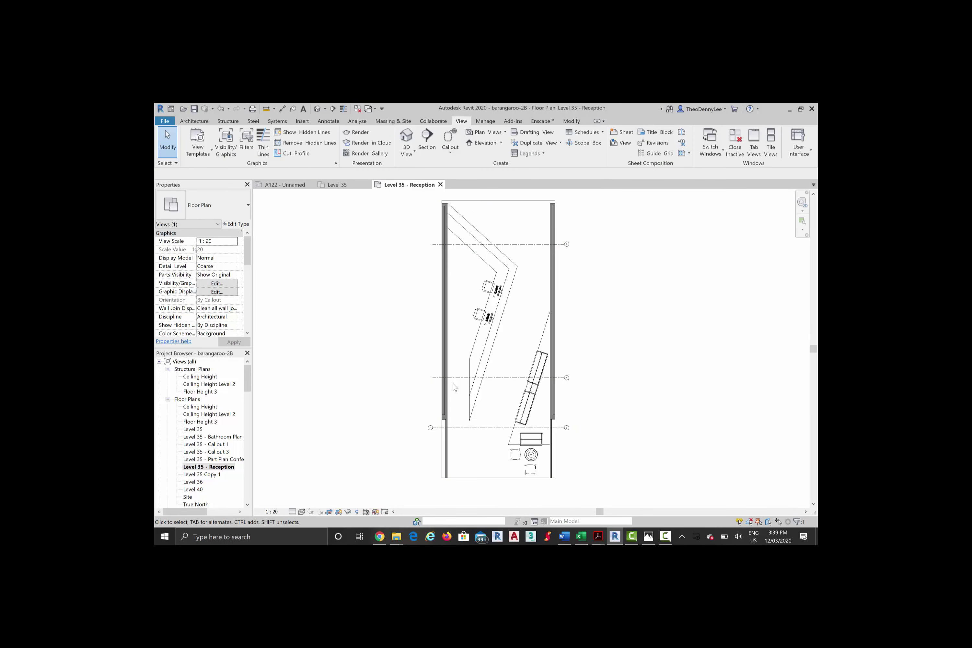
# Step: Duplicate the Level 35 - Reception view as an independent view without detailing
pyautogui.scroll(2, 455, 387)
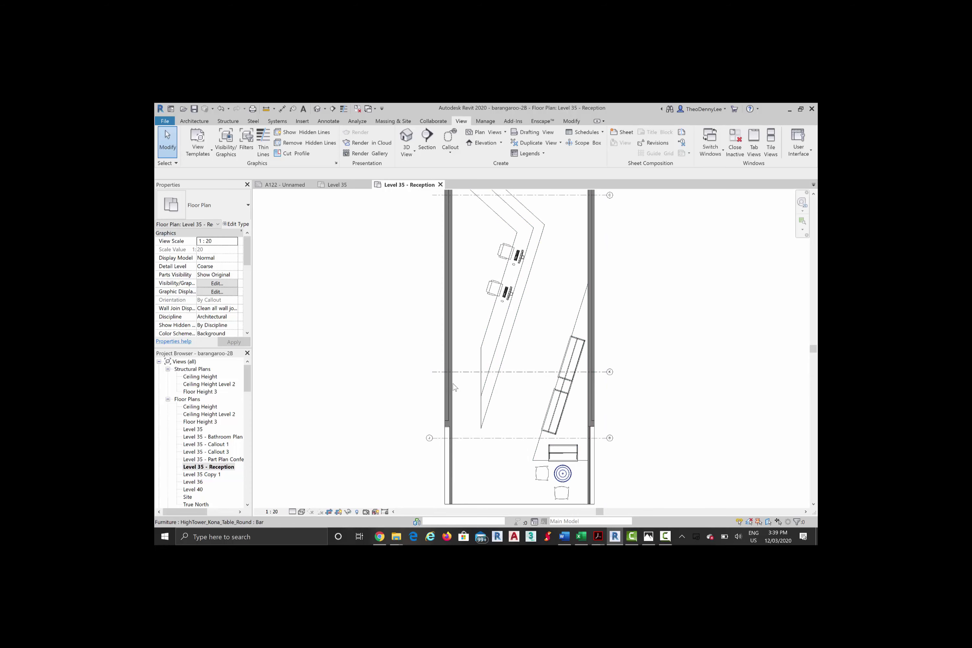
pyautogui.scroll(-2, 455, 386)
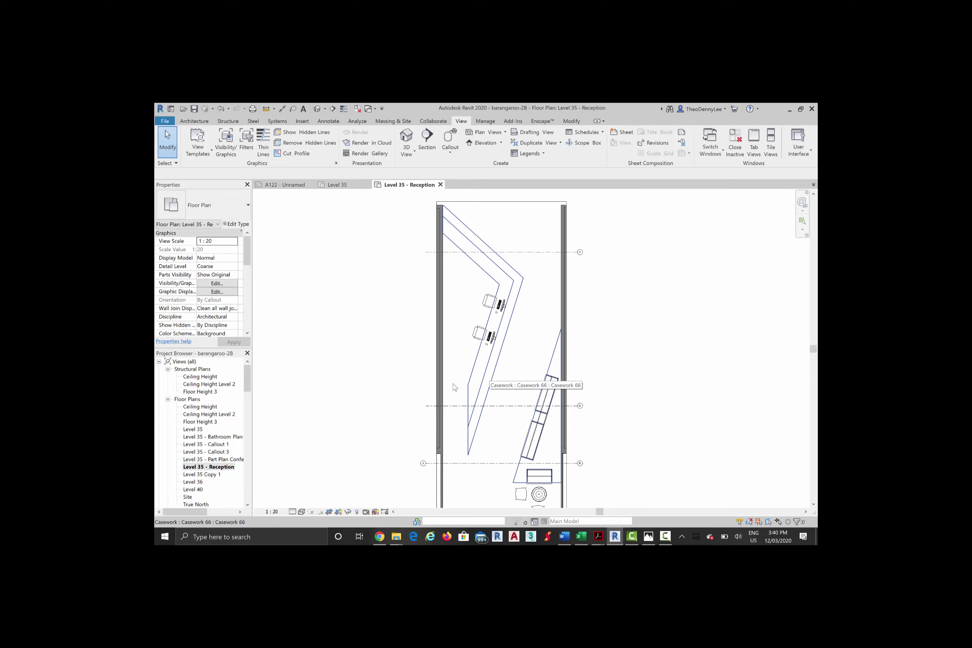
pyautogui.moveTo(455, 387); pyautogui.dragTo(426, 406, button='middle')
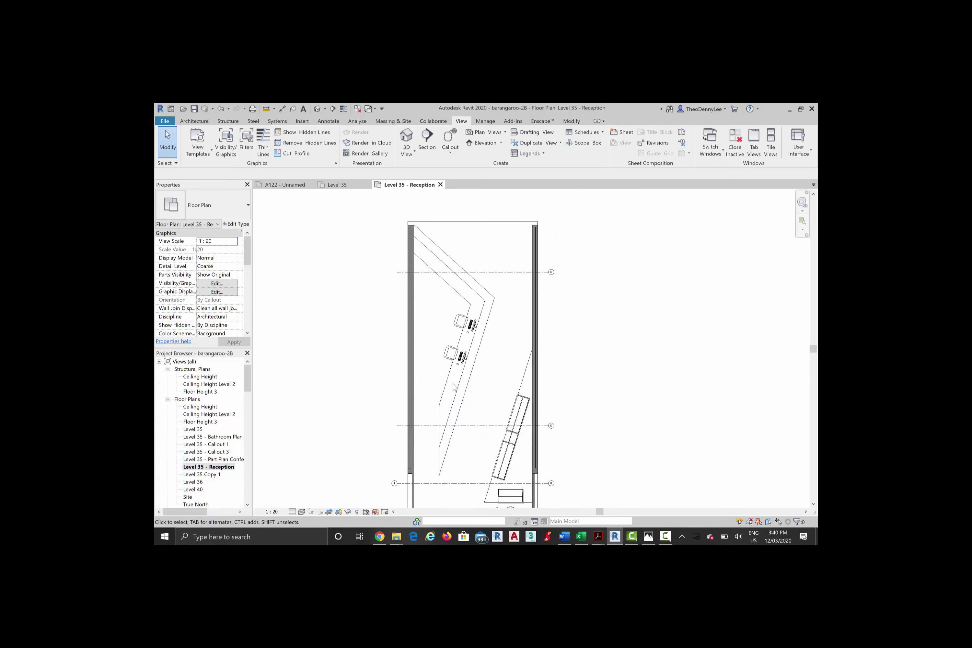
pyautogui.rightClick(209, 467)
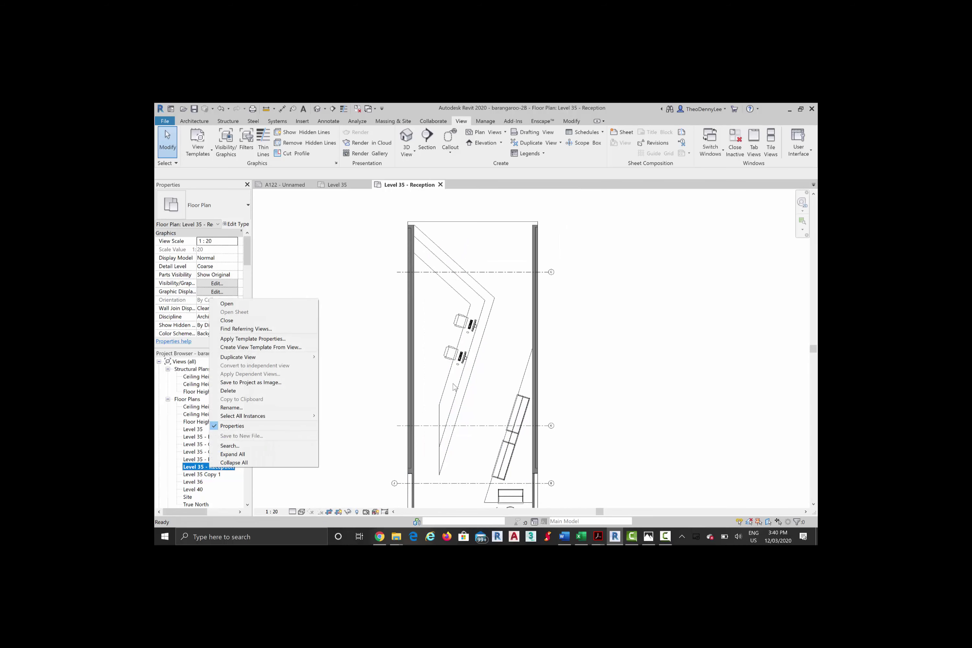
pyautogui.moveTo(251, 356)
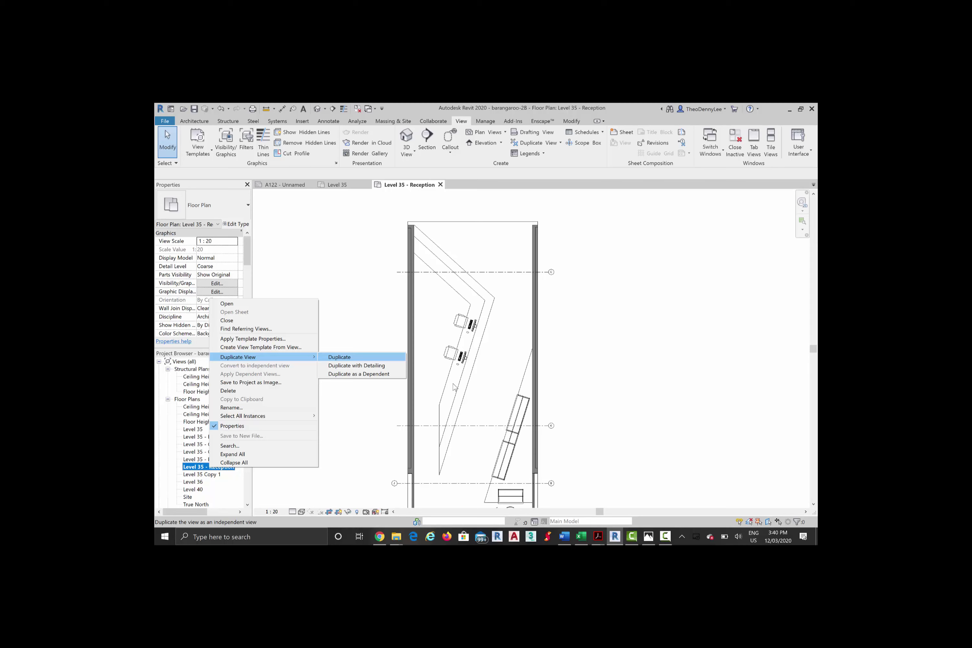
pyautogui.press('Down')
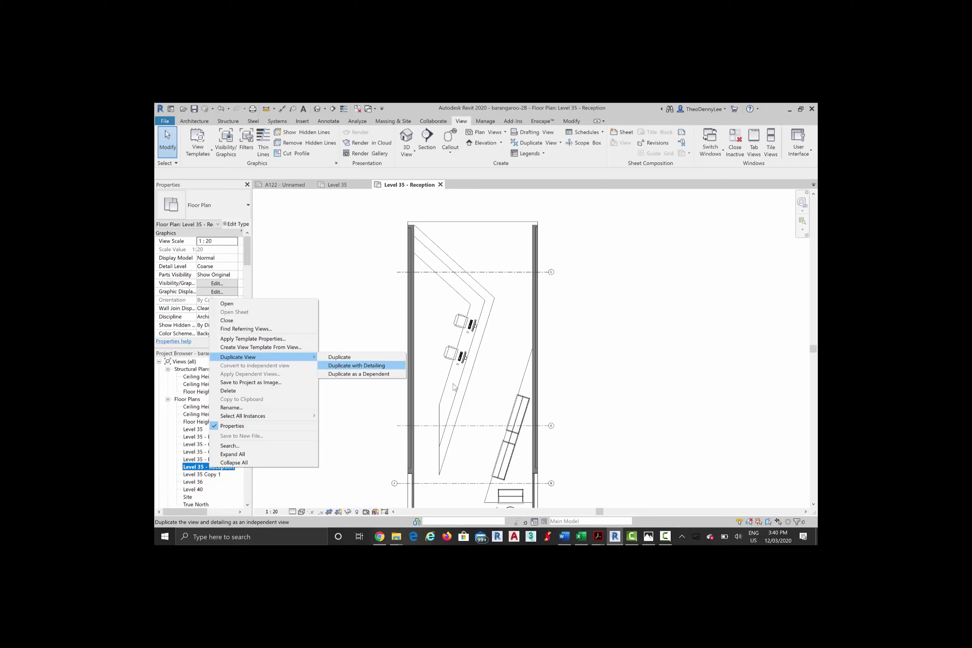
pyautogui.press('Up')
pyautogui.press('Return')
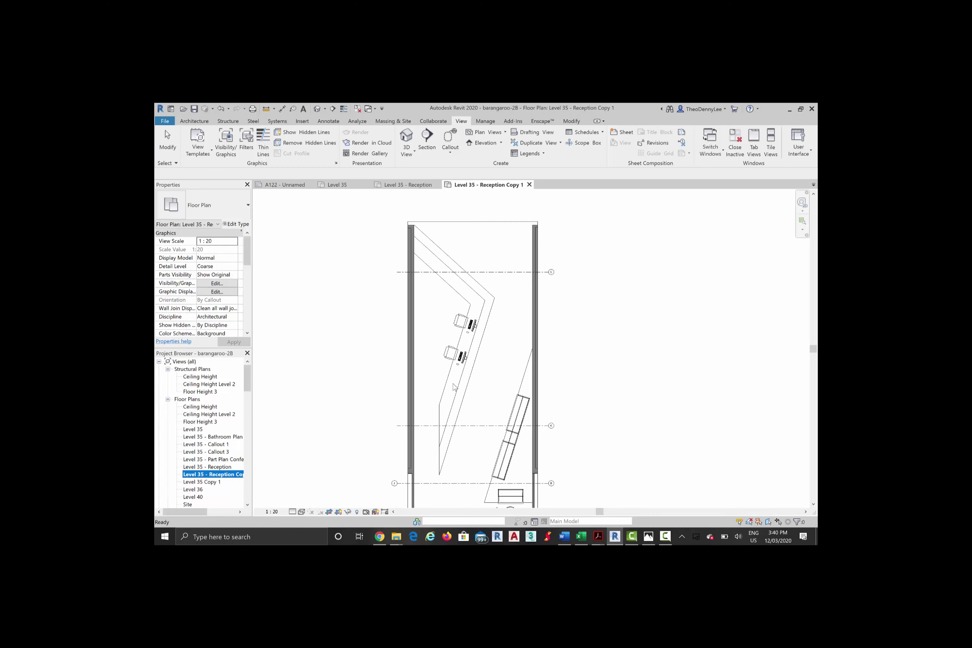
# Step: Open the Level 35 floor plan and move the unnumbered reception callout head above the reception area, beside the 1/A107 callout head
pyautogui.doubleClick(193, 429)
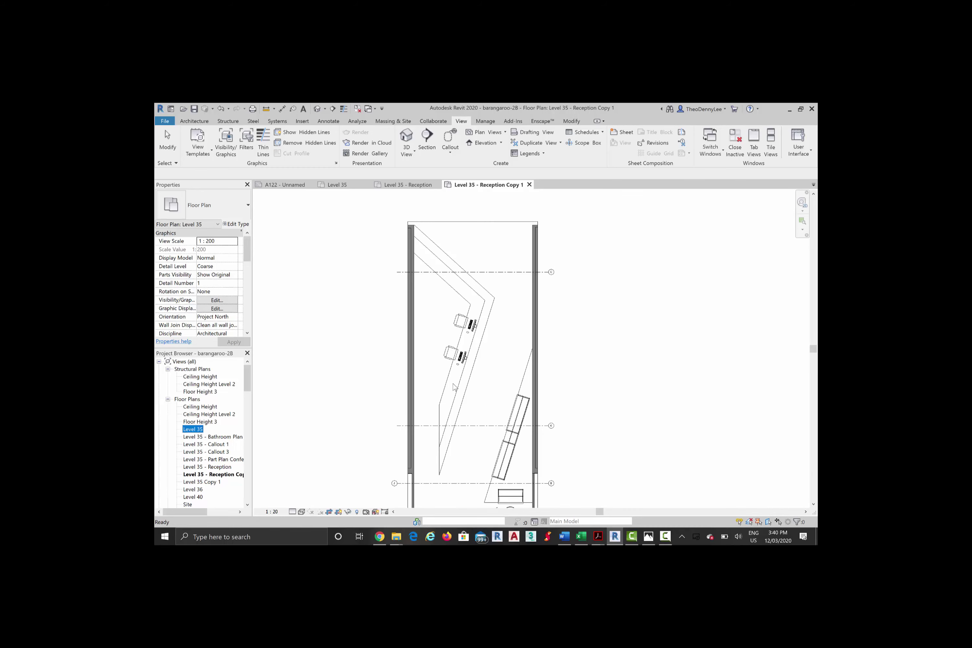
pyautogui.scroll(-1, 455, 387)
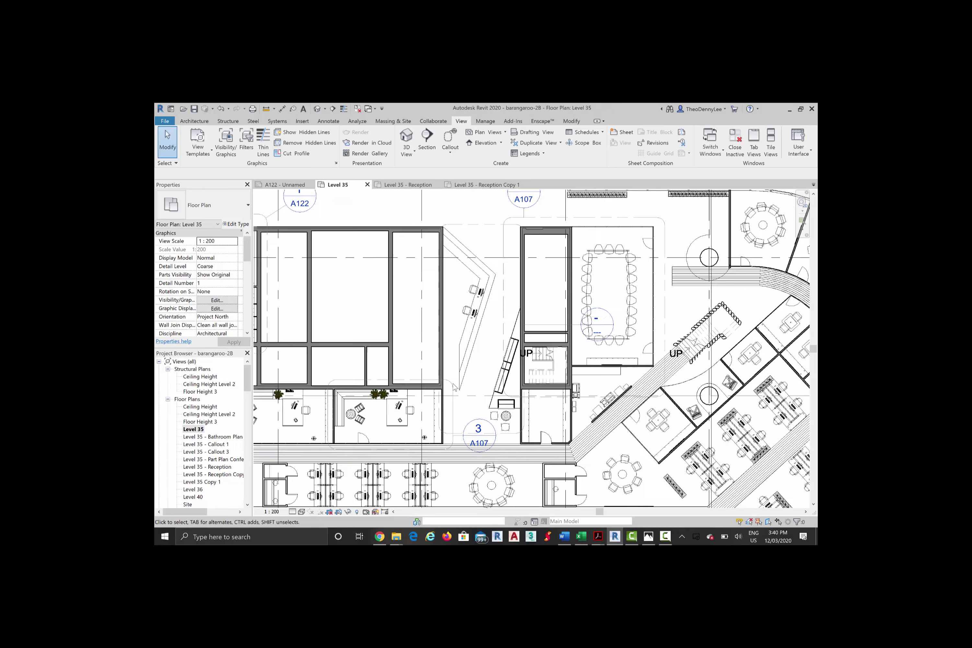
pyautogui.moveTo(456, 391); pyautogui.dragTo(446, 421, button='middle')
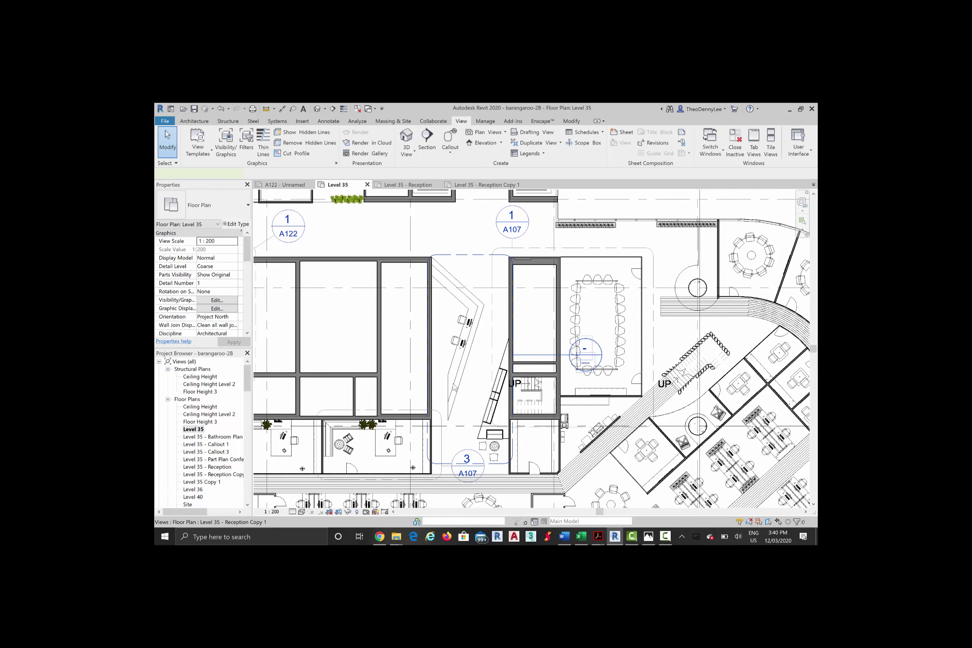
pyautogui.click(586, 354)
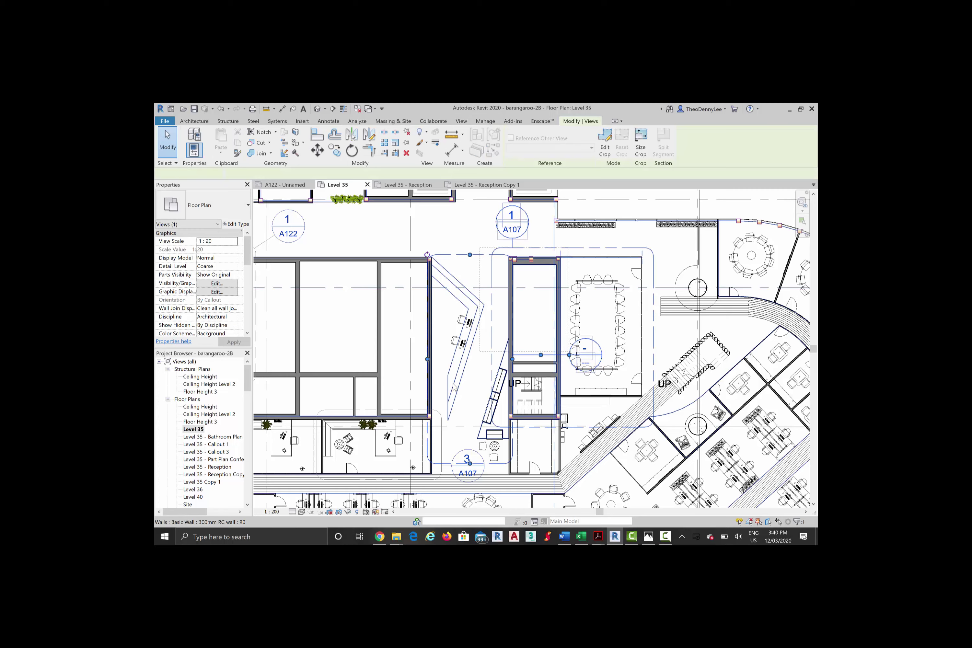
pyautogui.moveTo(568, 248); pyautogui.dragTo(480, 351)
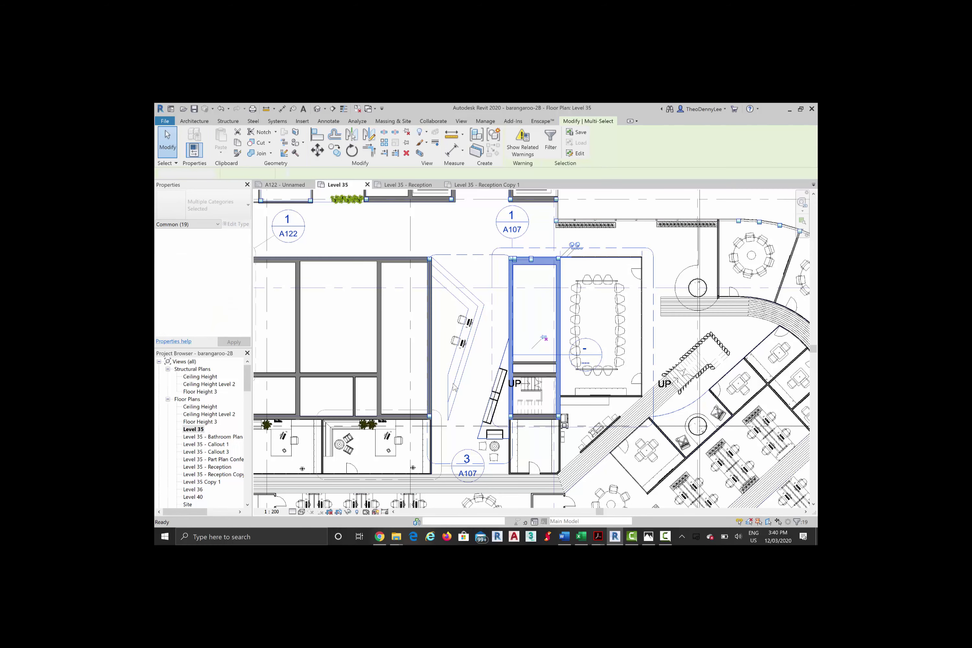
pyautogui.press('Escape')
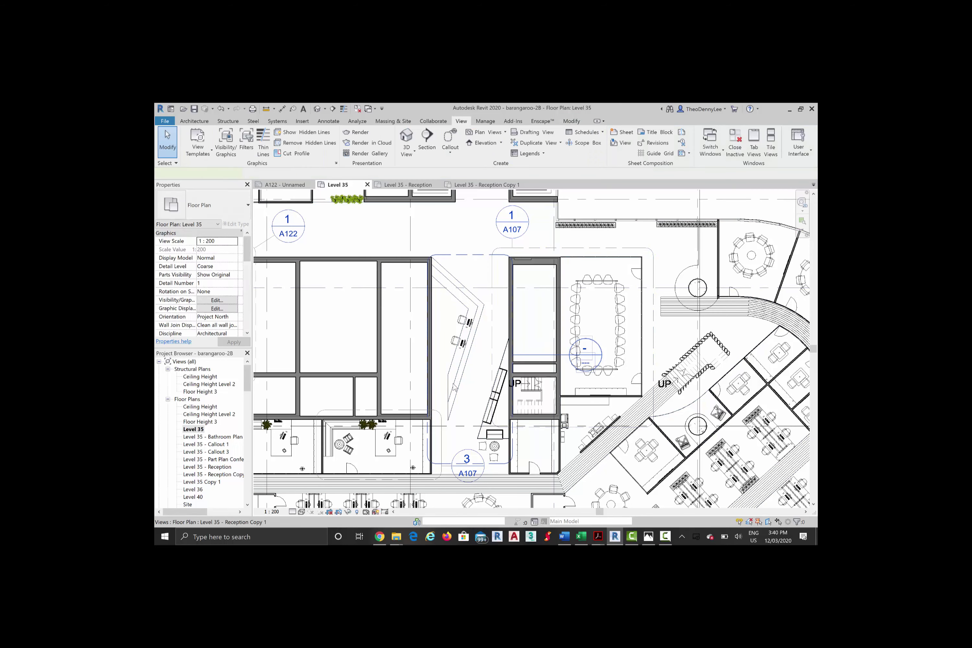
pyautogui.click(580, 355)
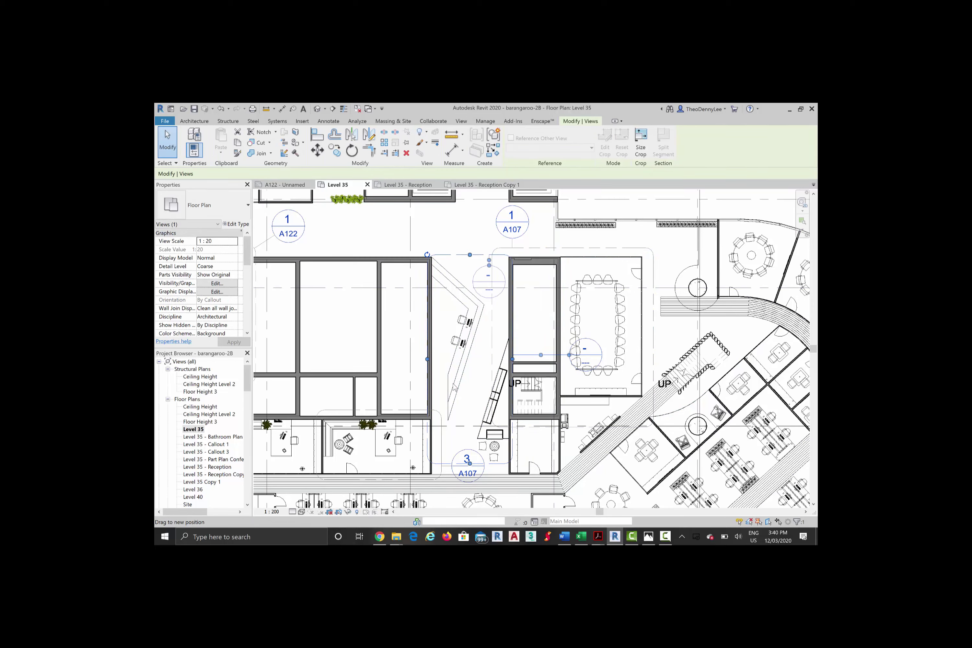
pyautogui.moveTo(489, 278); pyautogui.dragTo(463, 222)
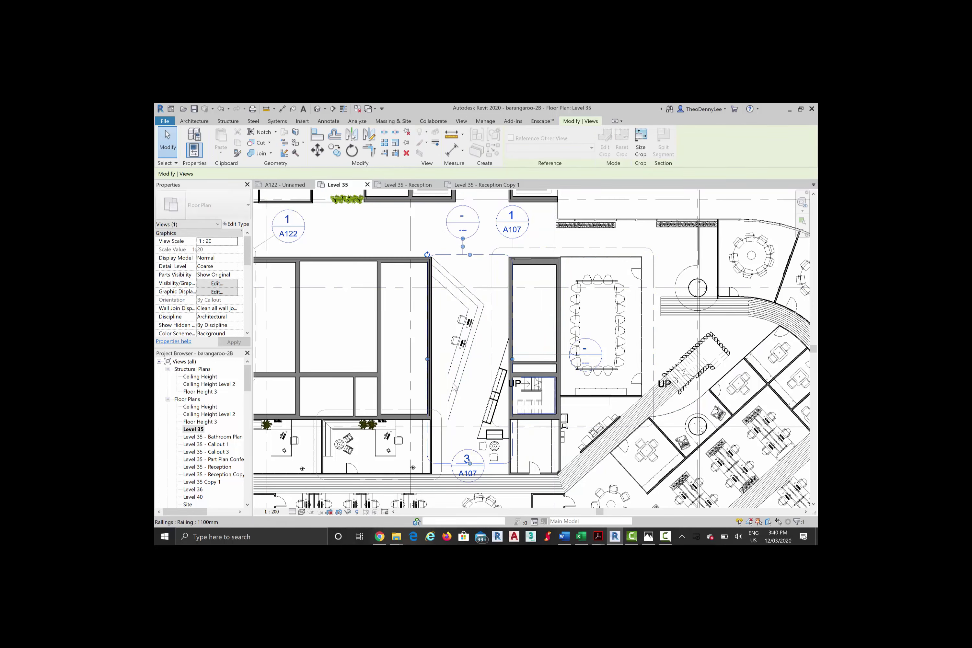
pyautogui.click(571, 354)
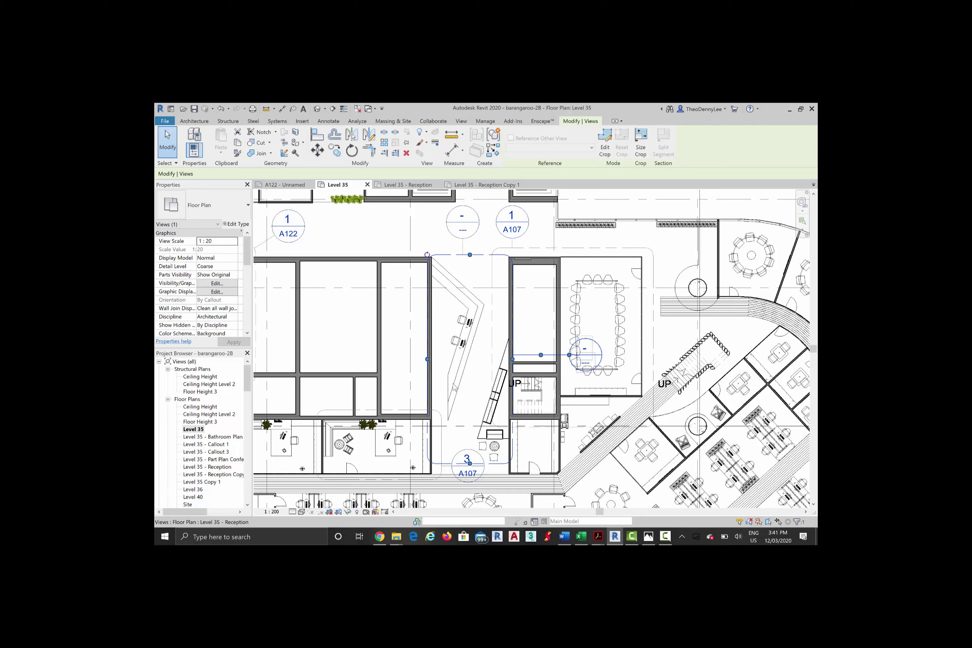
pyautogui.rightClick(527, 356)
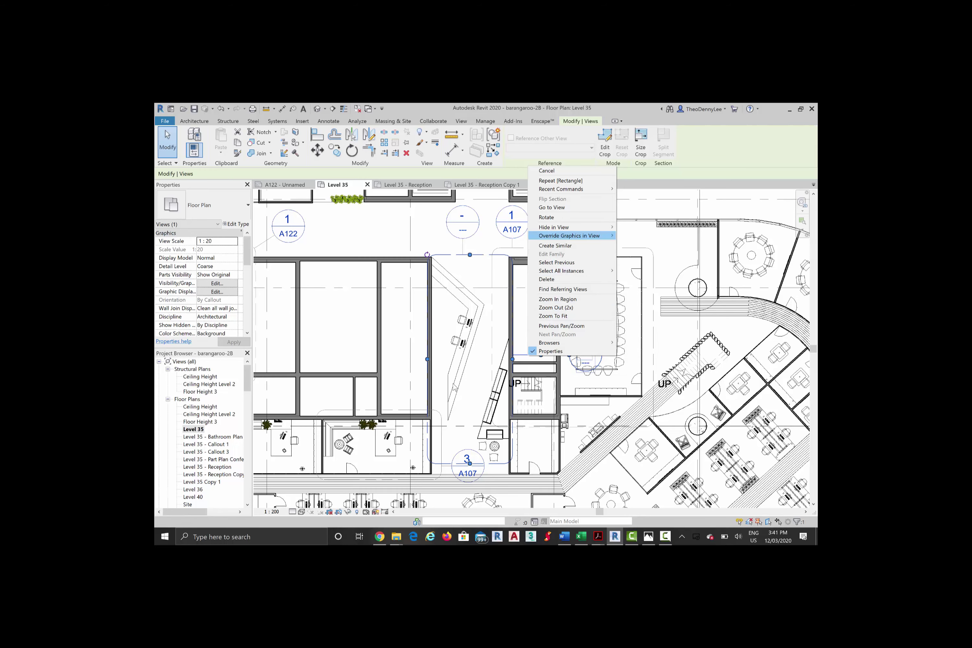
pyautogui.moveTo(560, 227)
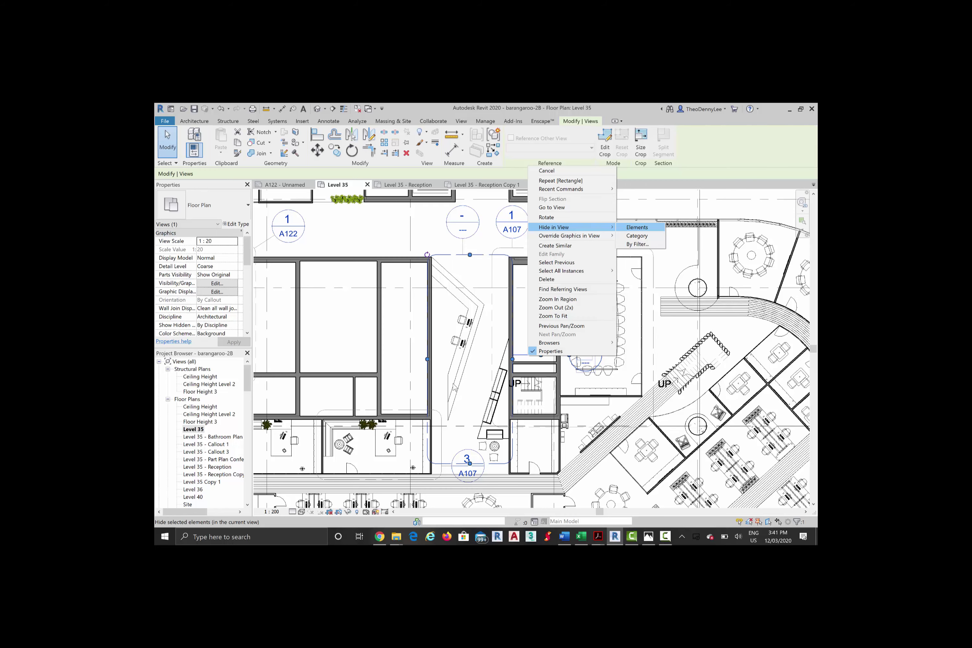
pyautogui.press('Escape')
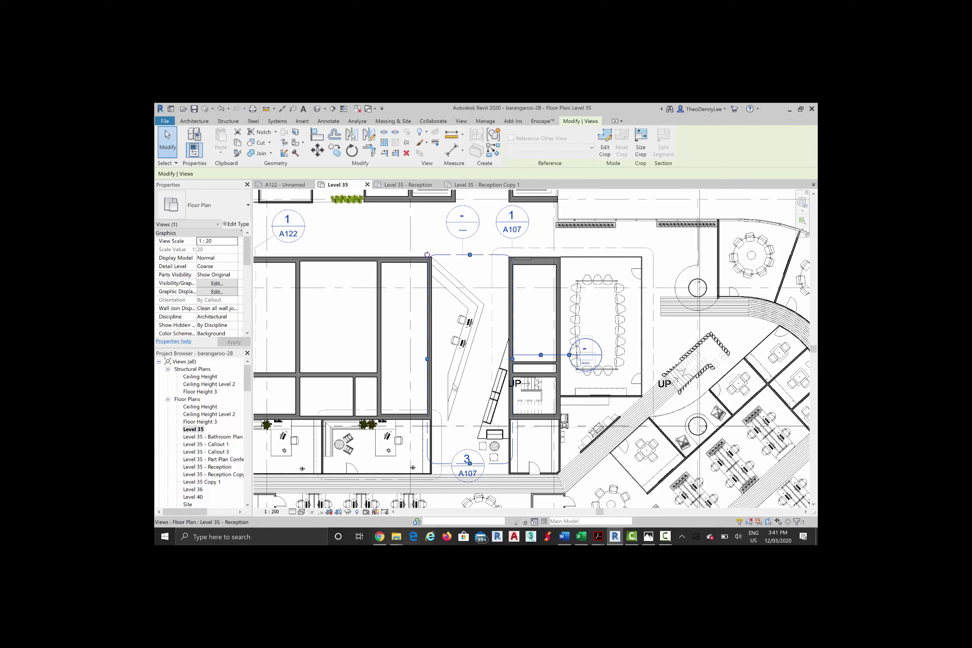
pyautogui.press('e')
pyautogui.press('c')
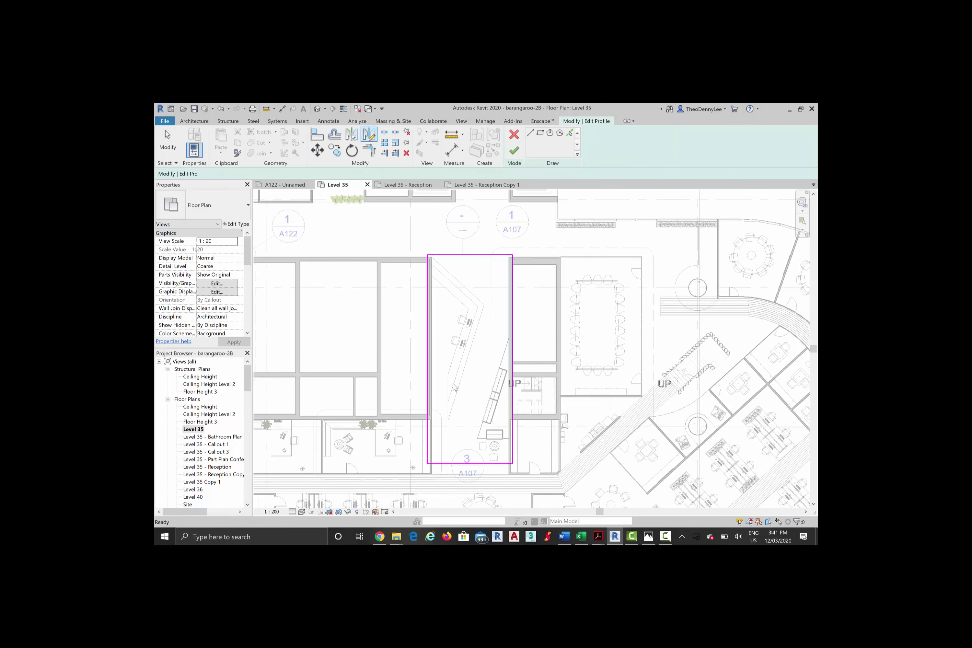
pyautogui.press('Escape')
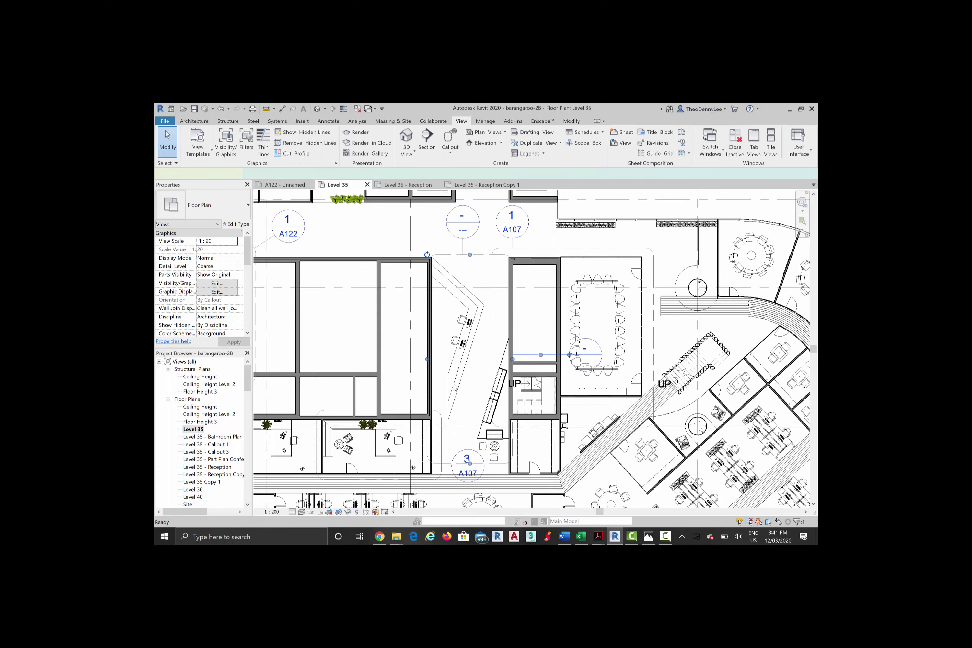
pyautogui.click(462, 121)
pyautogui.press('Escape')
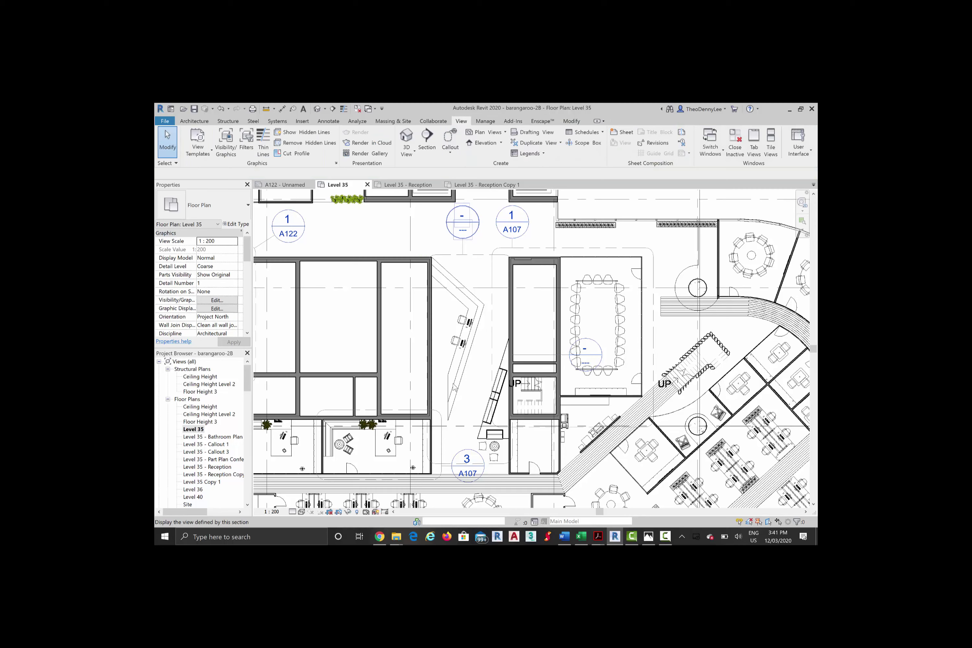
pyautogui.click(462, 222)
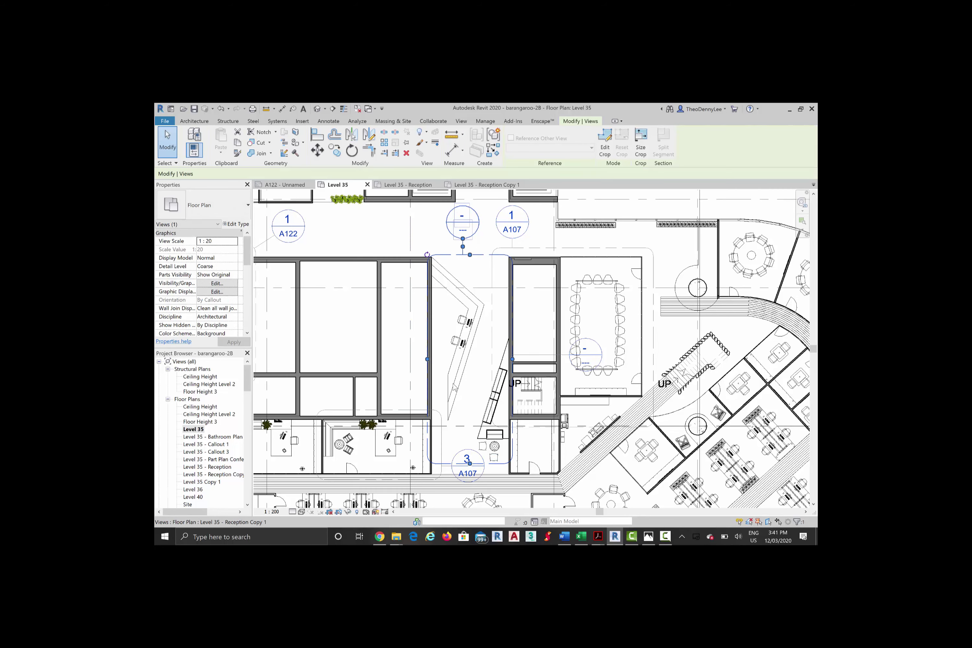
# Step: Open the Level 35 - Reception view and then its duplicate, Level 35 - Reception Copy 1, to compare them
pyautogui.doubleClick(208, 467)
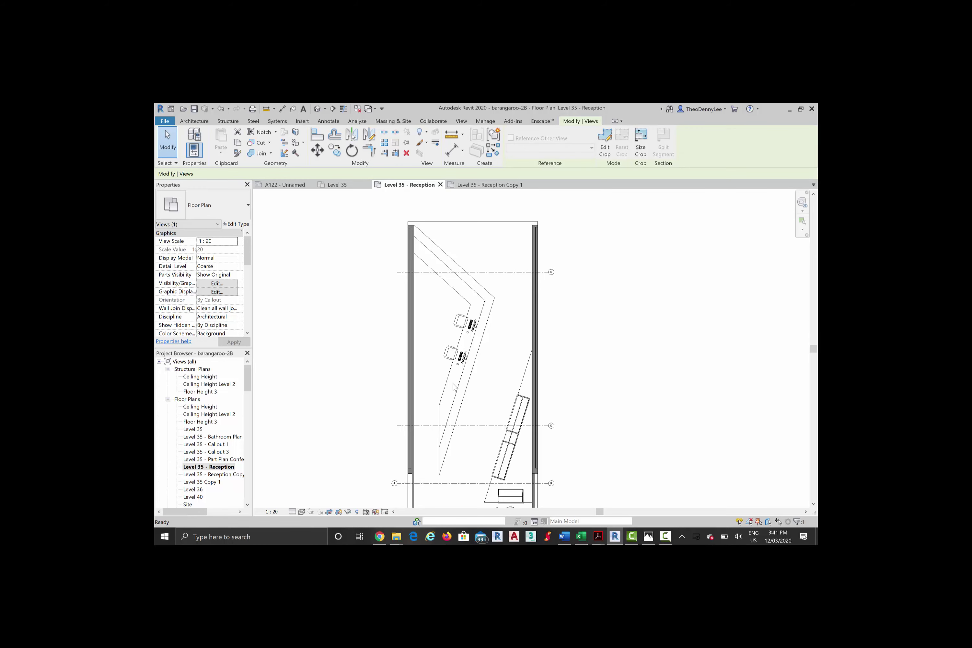
pyautogui.click(454, 387)
pyautogui.scroll(-3, 455, 387)
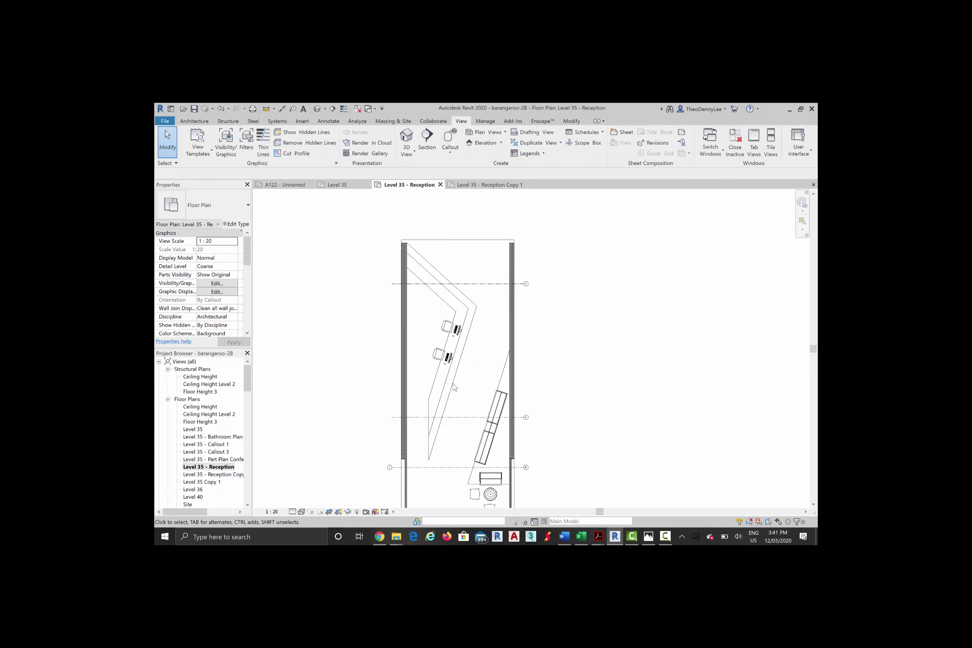
pyautogui.moveTo(453, 383); pyautogui.dragTo(459, 375, button='middle')
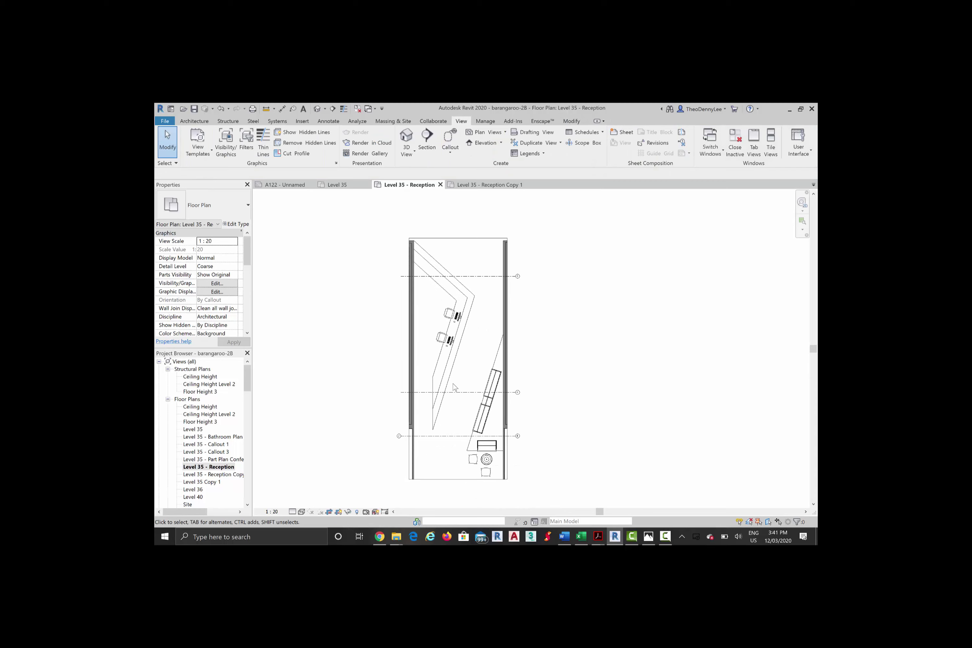
pyautogui.doubleClick(213, 474)
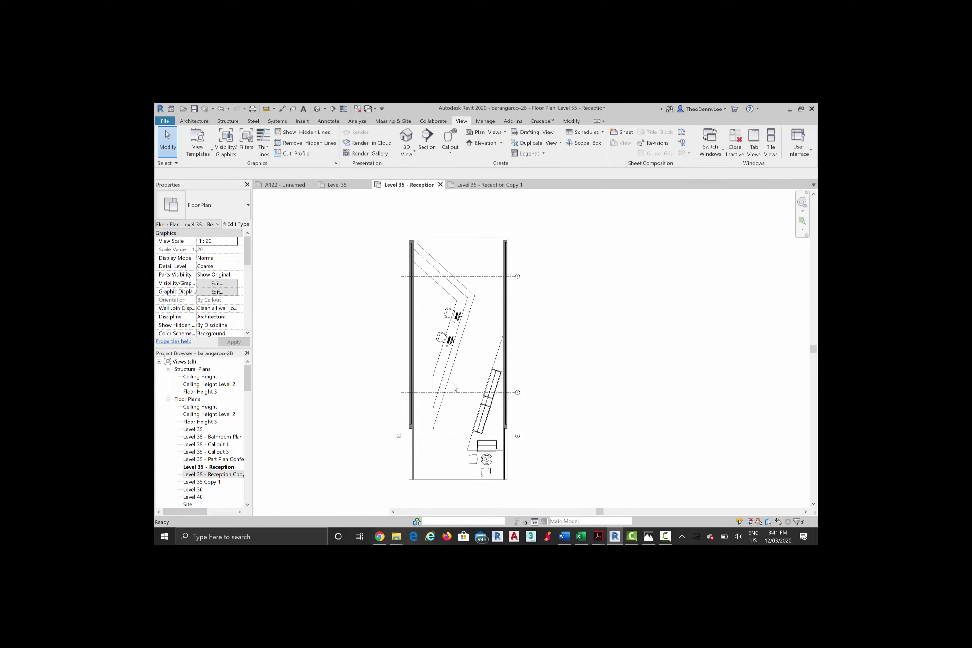
# Step: Examine the view duplication options available for Level 35 - Reception Copy 1, without creating another duplicate
pyautogui.rightClick(211, 474)
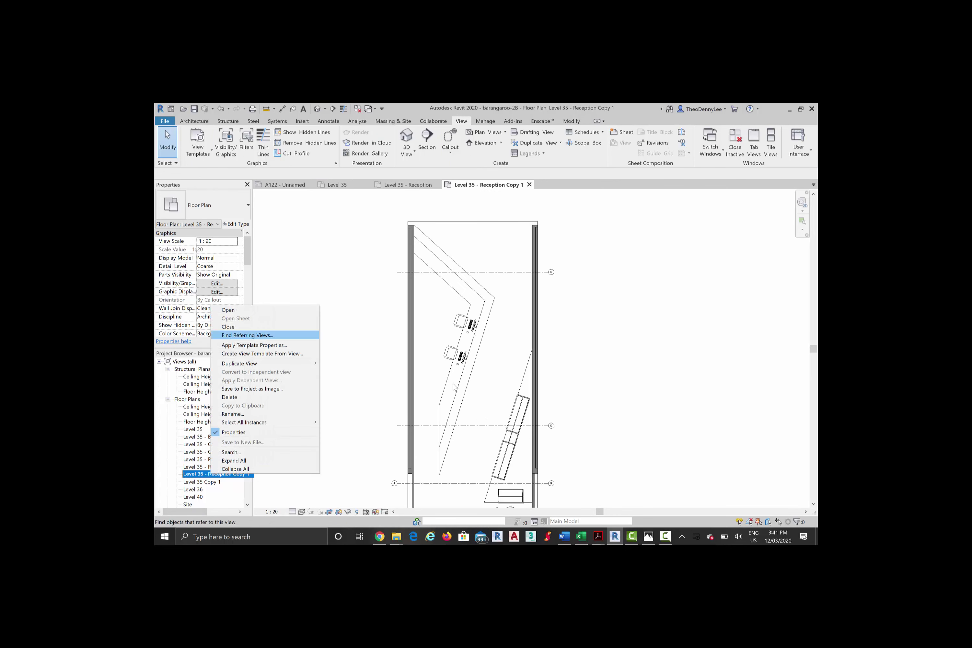
pyautogui.moveTo(269, 363)
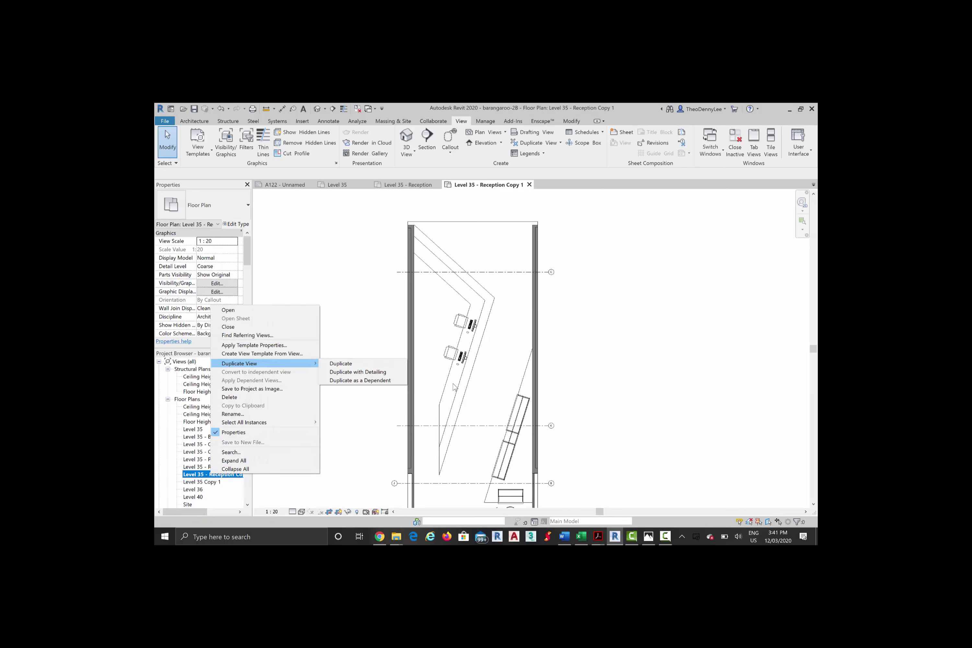
pyautogui.press('Down')
pyautogui.press('Down')
pyautogui.press('Down')
pyautogui.press('Left')
pyautogui.press('Down')
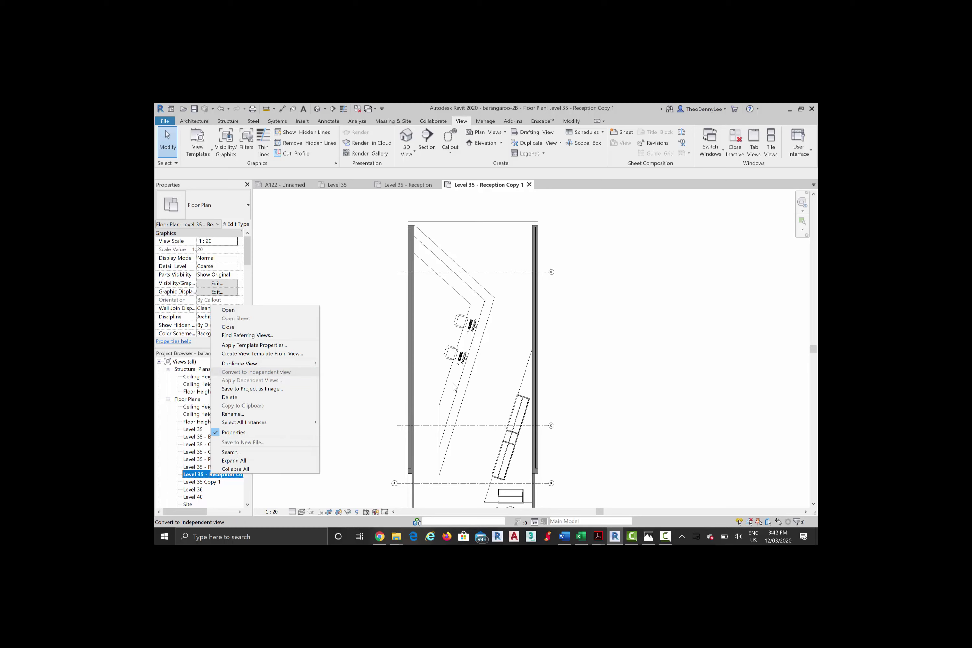
pyautogui.press('Up')
pyautogui.press('Right')
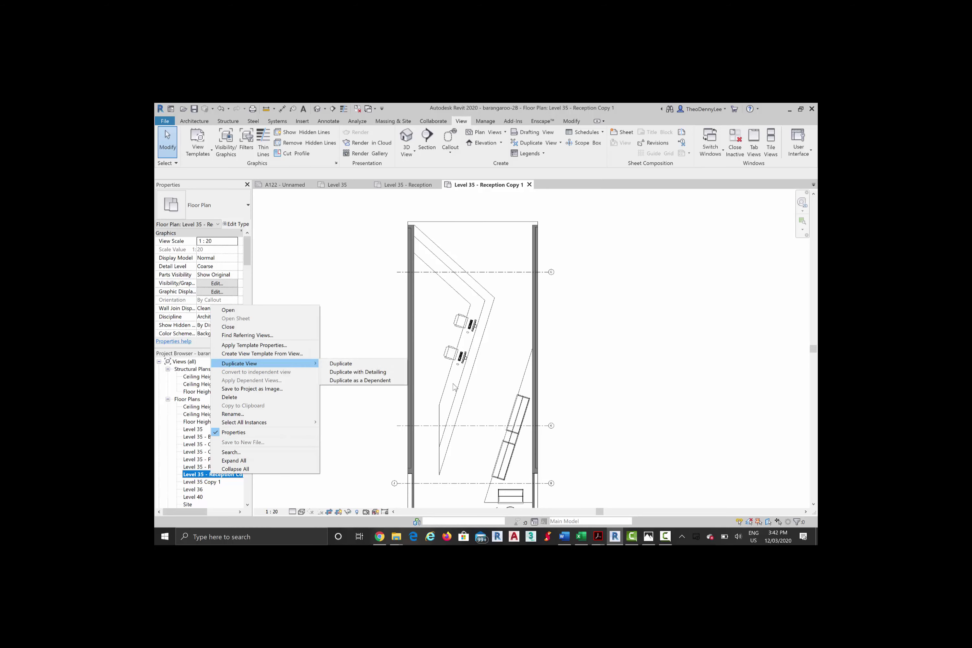
pyautogui.press('Down')
pyautogui.click(454, 387)
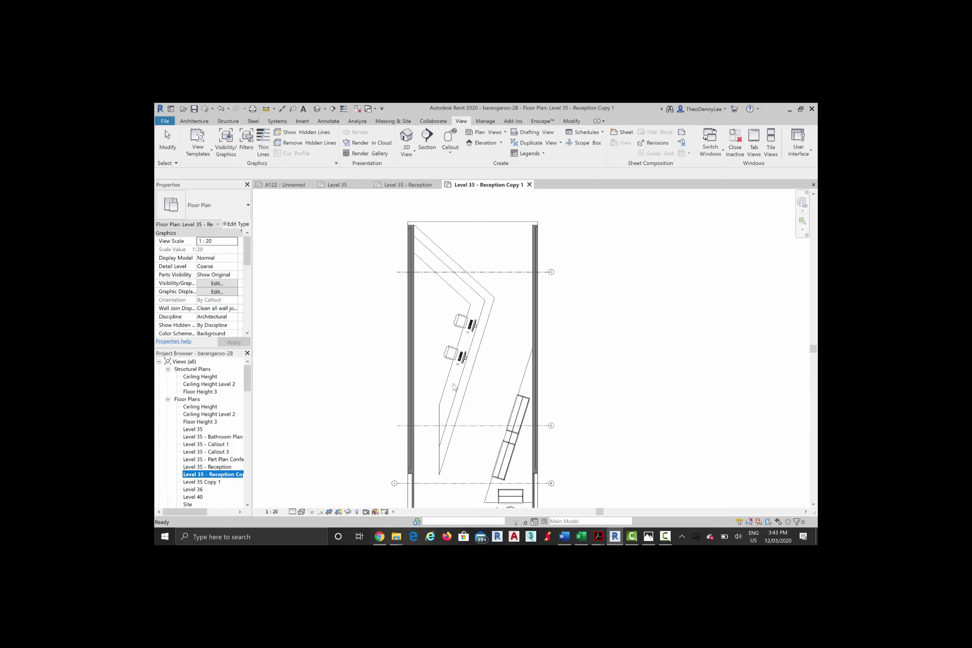
# Step: Rename the duplicated view Level 35 - Reception Copy 1 as Level 35 - Reception Desk Plan
pyautogui.rightClick(219, 475)
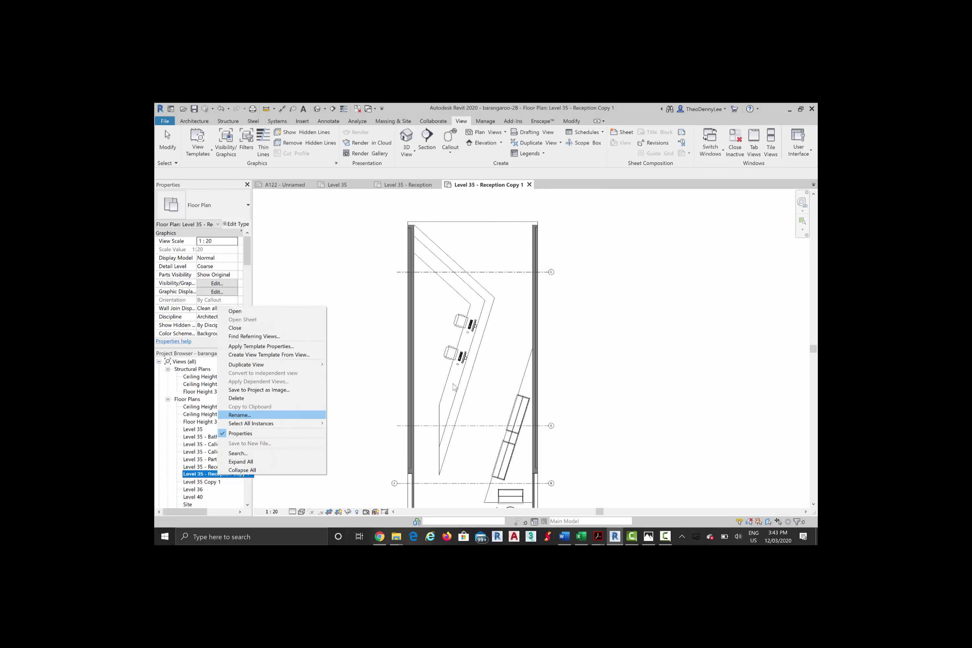
pyautogui.click(240, 414)
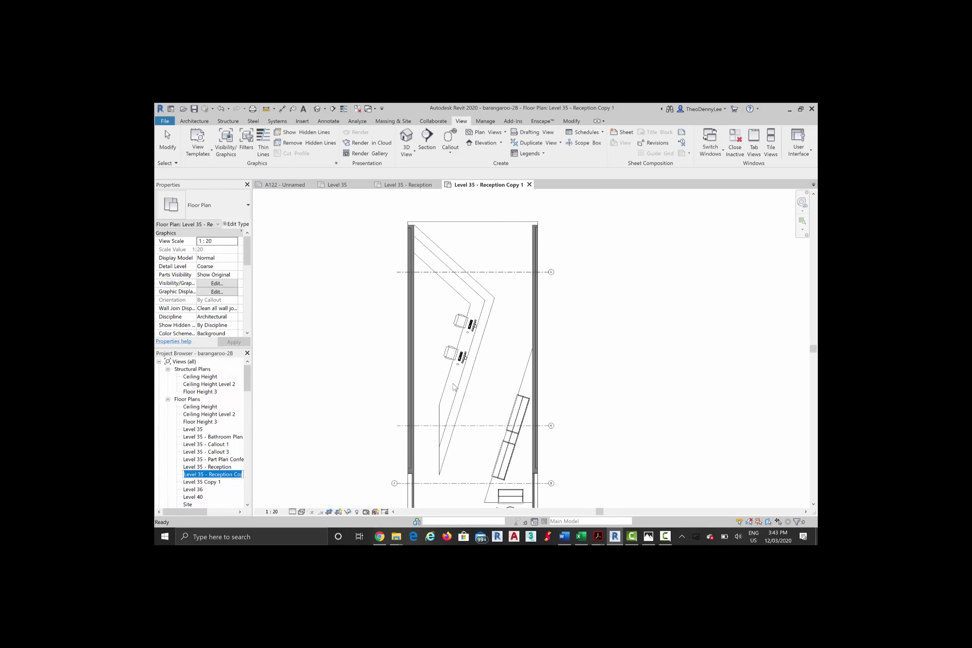
pyautogui.press('End')
pyautogui.hotkey('ctrl', 'shift', 'Left')
pyautogui.hotkey('ctrl', 'shift', 'Left')
pyautogui.write('Desk Plan')
pyautogui.press('Return')
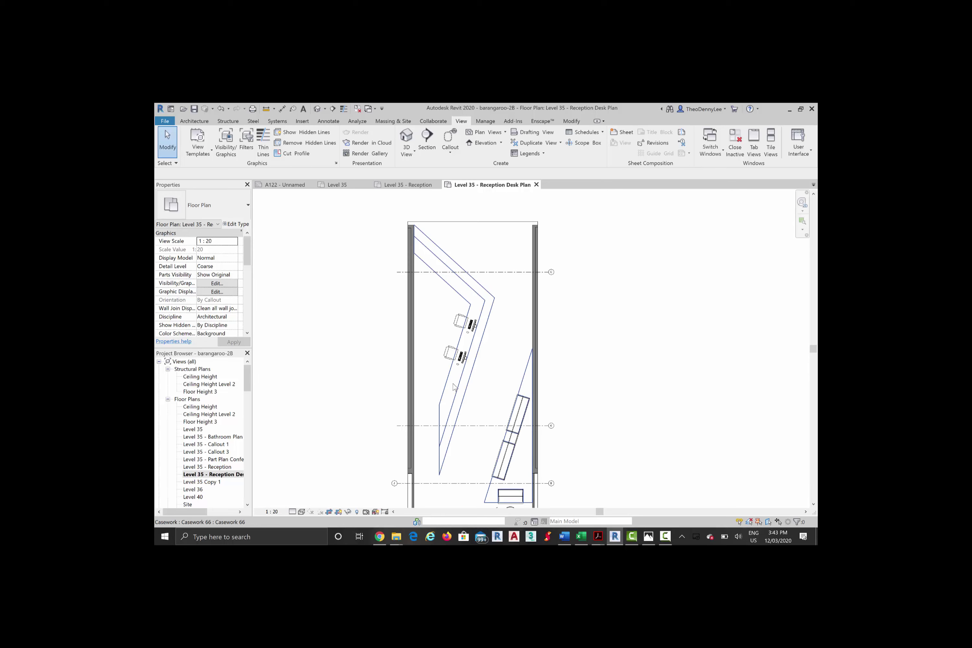
# Step: Temporarily isolate the reception desk casework element in the Level 35 - Reception Desk Plan view
pyautogui.click(455, 387)
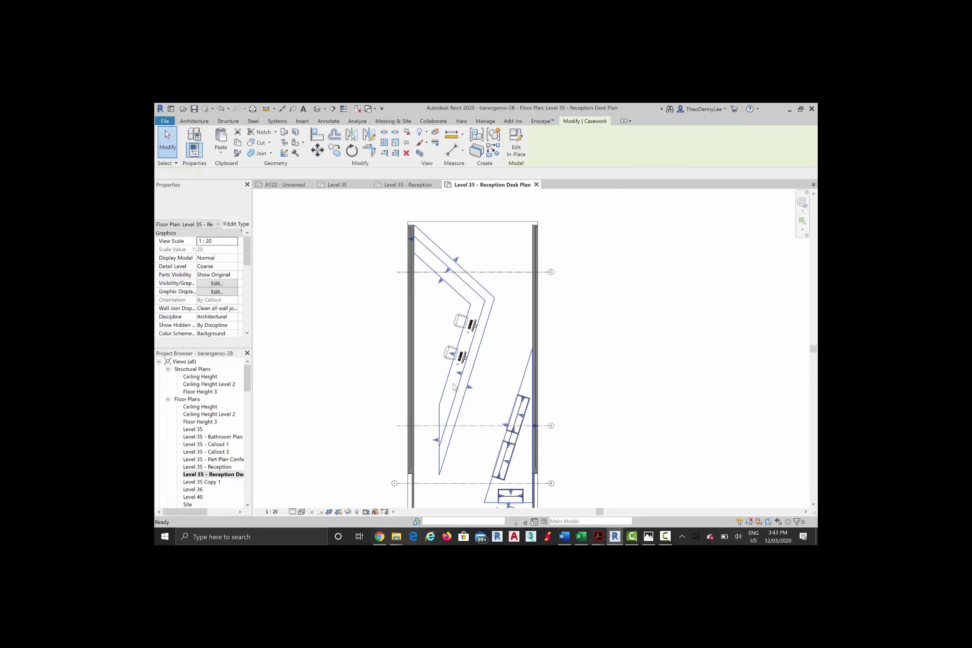
pyautogui.doubleClick(454, 386)
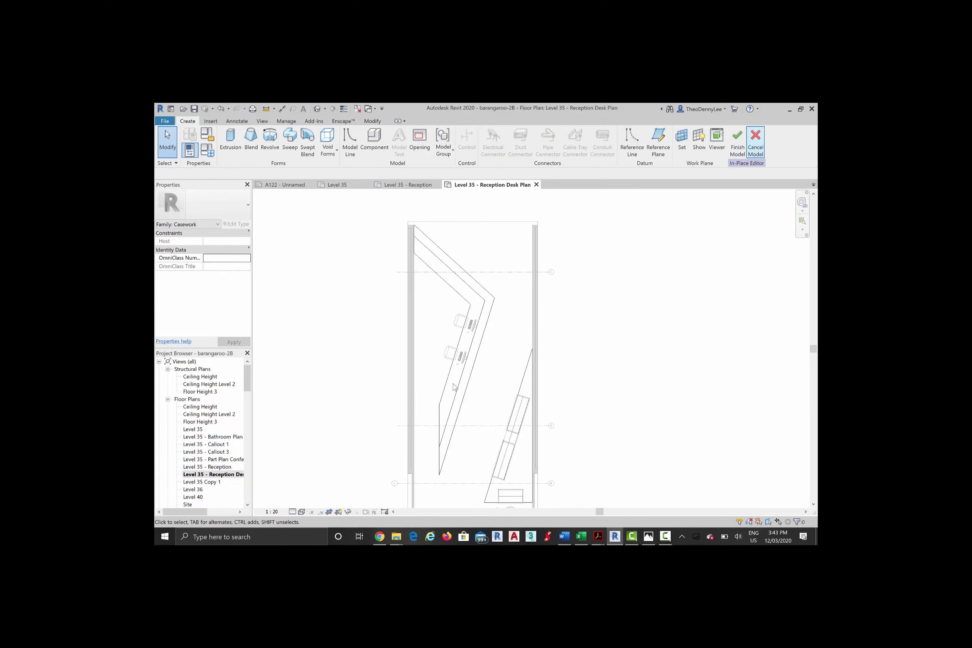
pyautogui.click(756, 141)
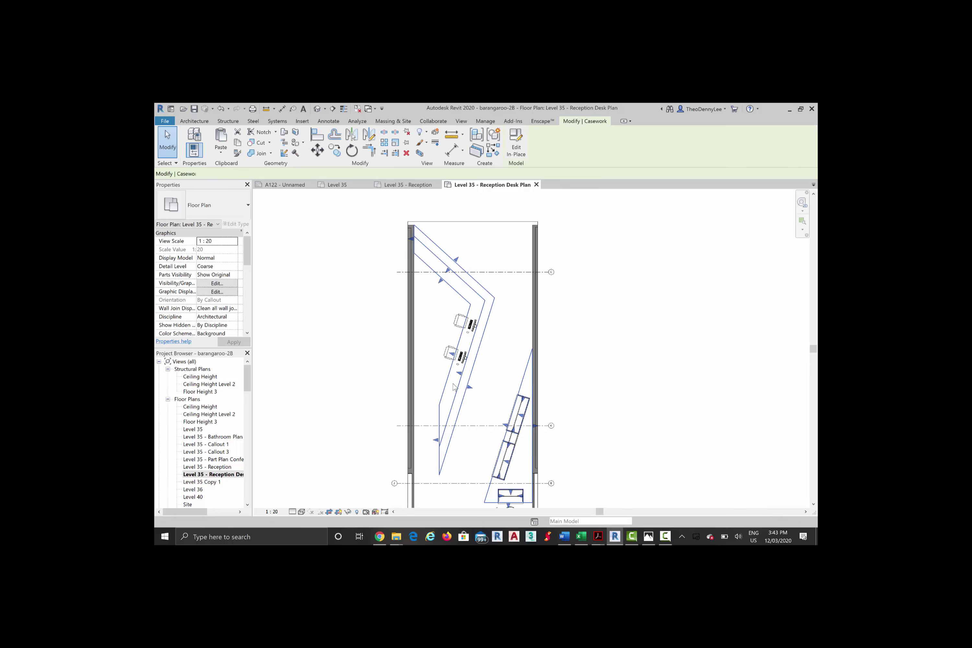
pyautogui.scroll(-2, 455, 387)
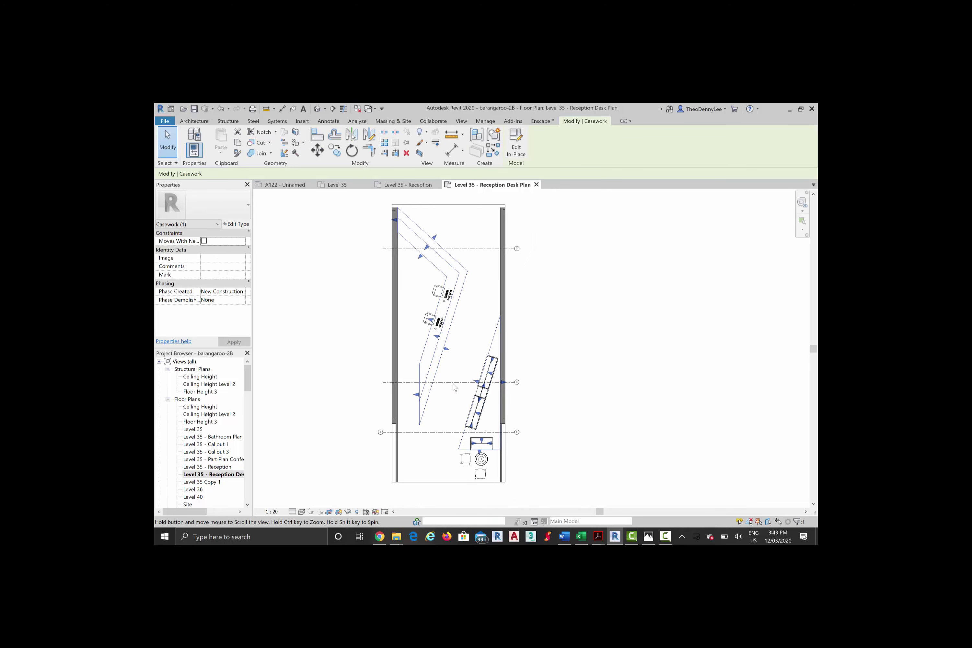
pyautogui.scroll(-1, 455, 387)
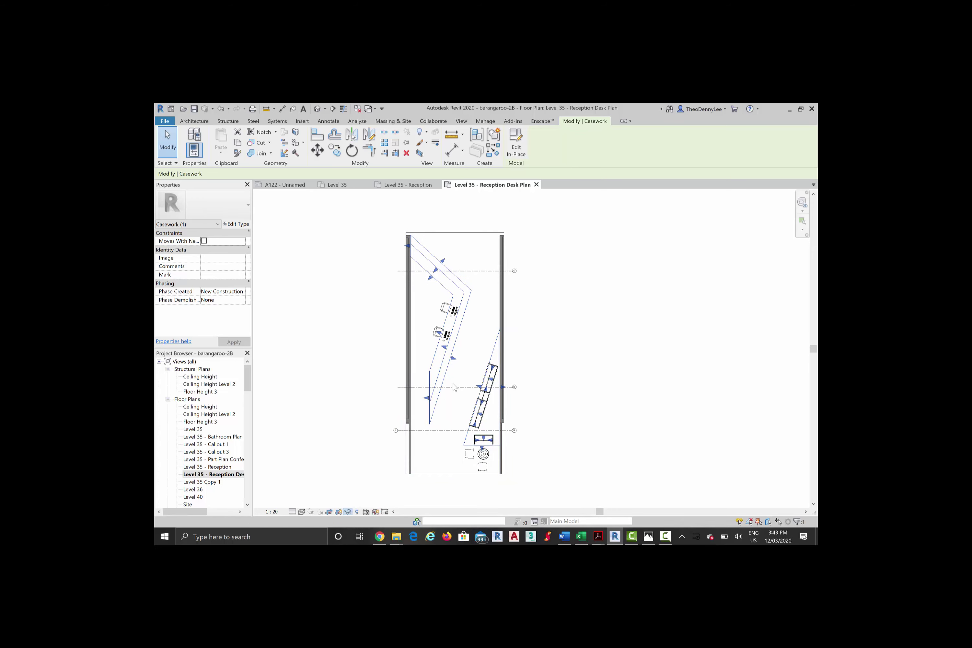
pyautogui.click(347, 512)
pyautogui.press('Up')
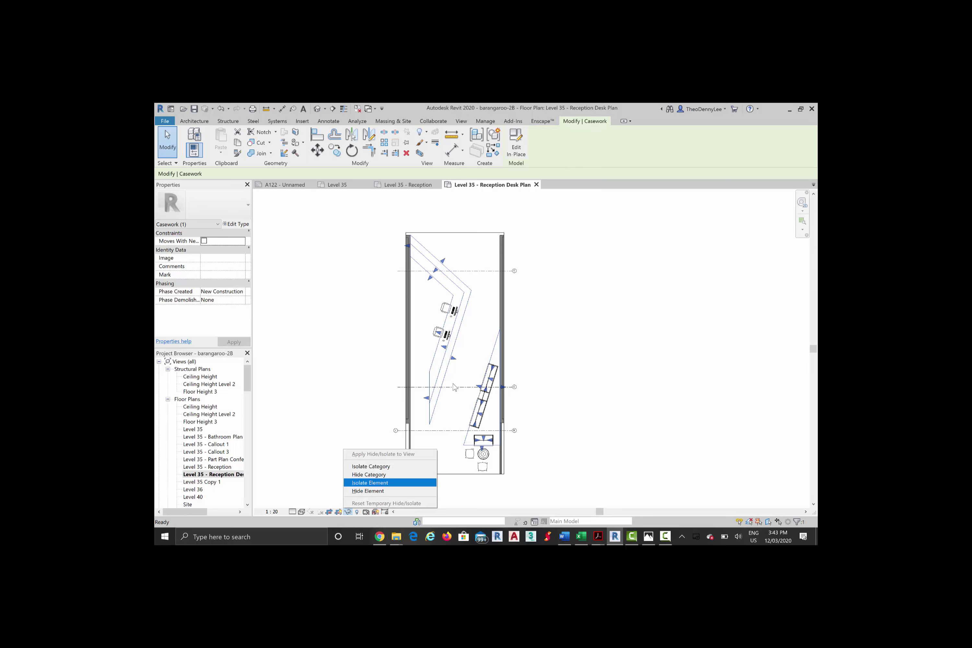
pyautogui.press('Return')
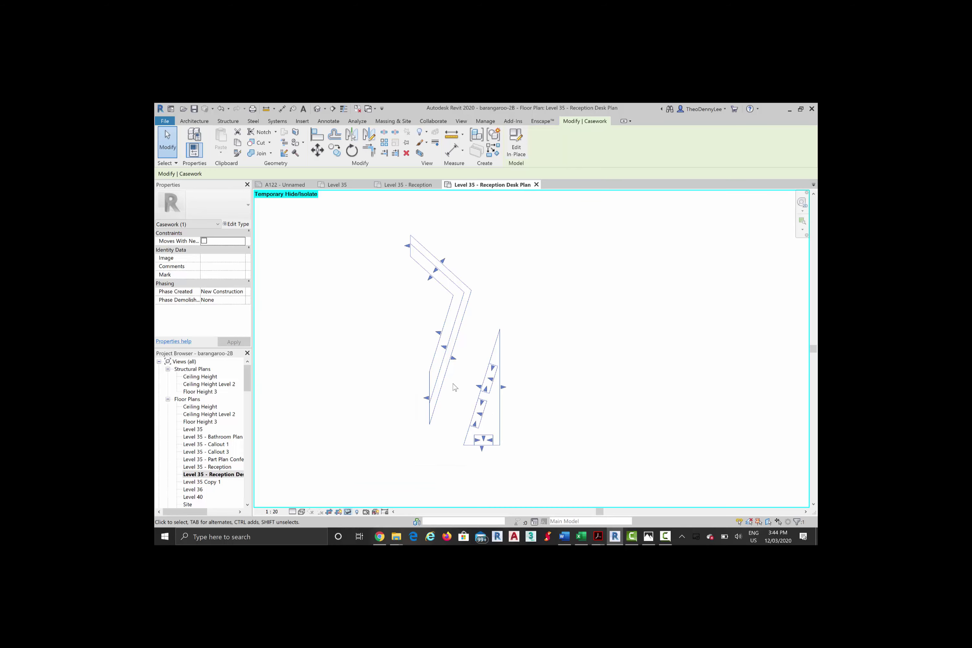
pyautogui.press('Escape')
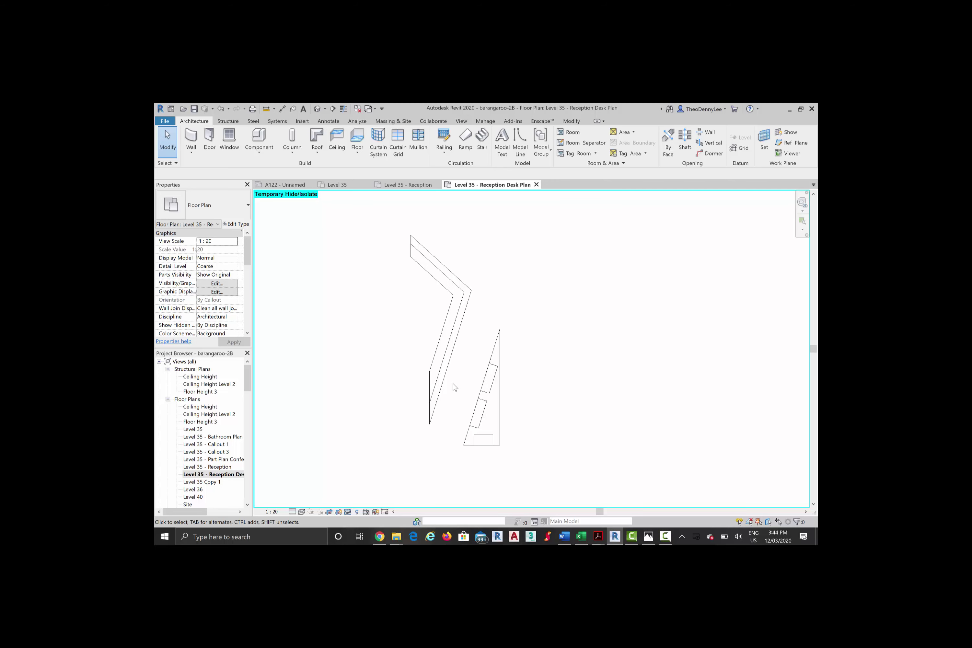
# Step: Change the visual style of the Reception Desk Plan view so the isolated casework displays with opaque faces
pyautogui.click(348, 511)
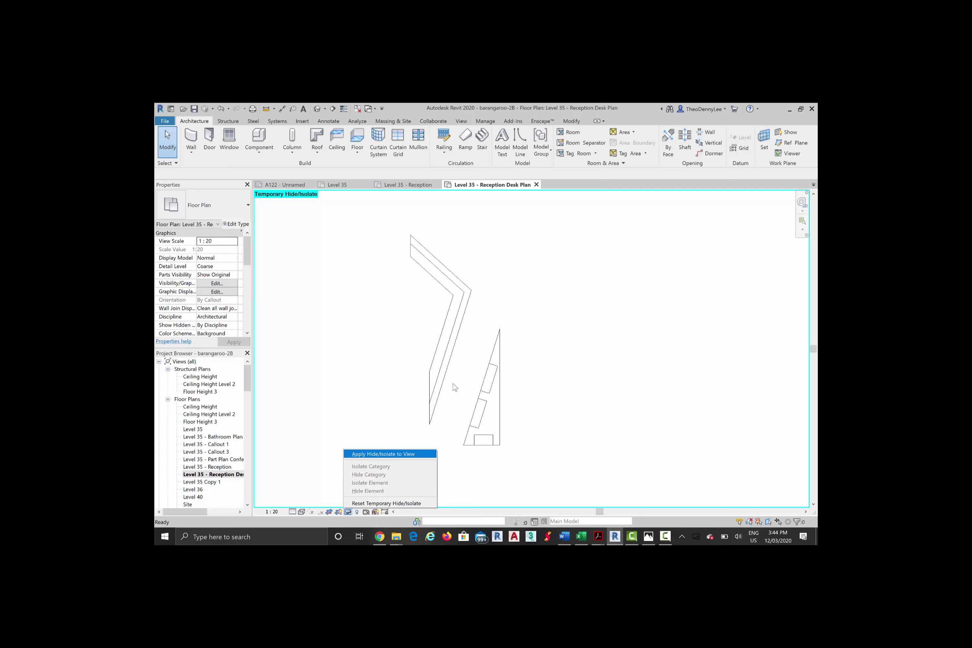
pyautogui.click(453, 384)
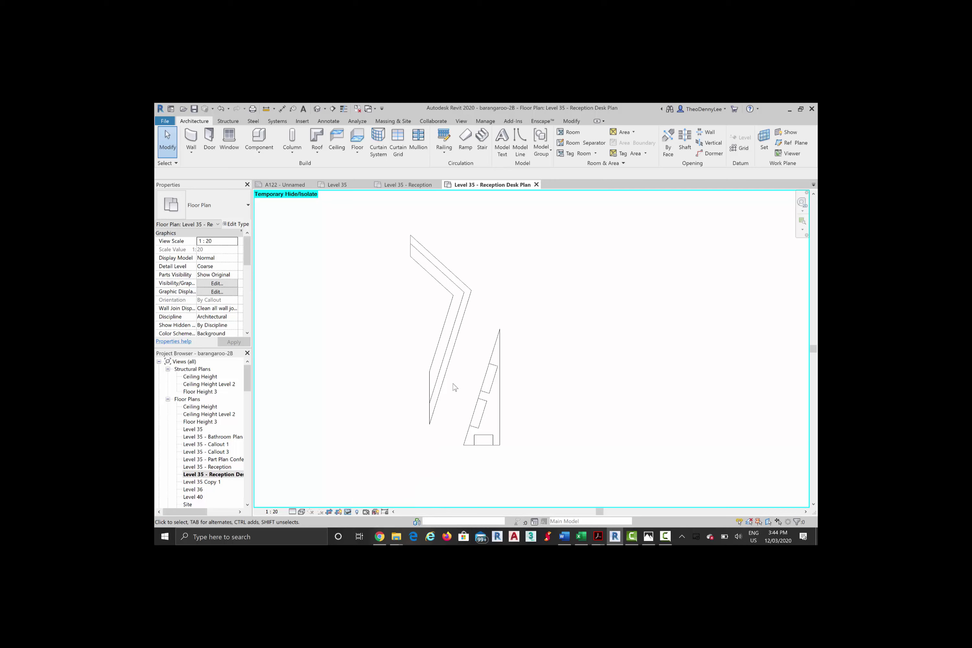
pyautogui.click(301, 511)
pyautogui.click(326, 471)
pyautogui.click(347, 511)
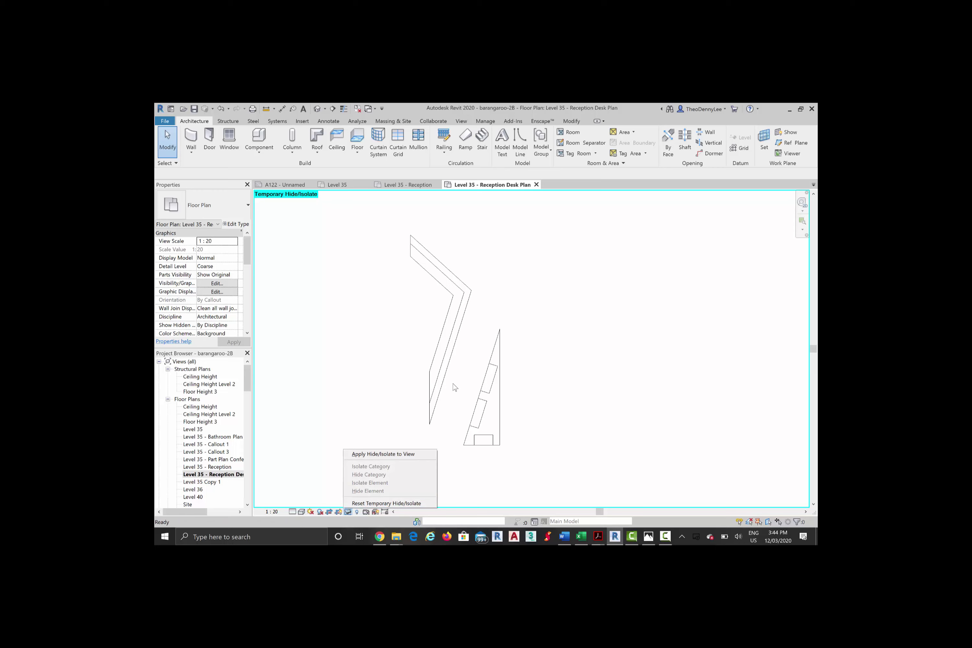
pyautogui.click(453, 384)
# Step: Reveal the hidden elements in the Reception Desk Plan view, then return to the isolated casework display
pyautogui.click(357, 512)
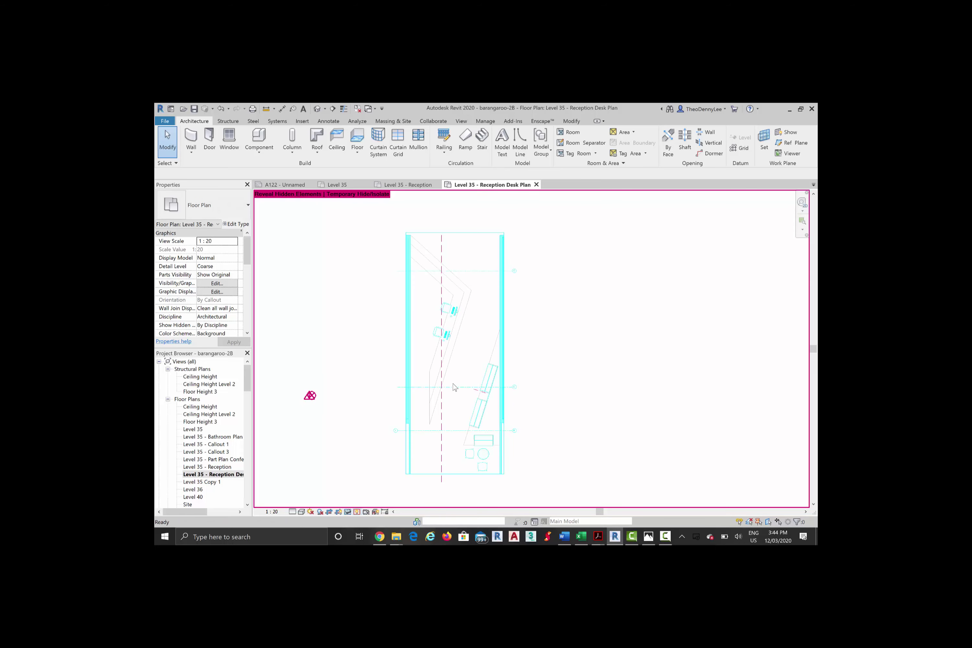
pyautogui.press('r')
pyautogui.press('h')
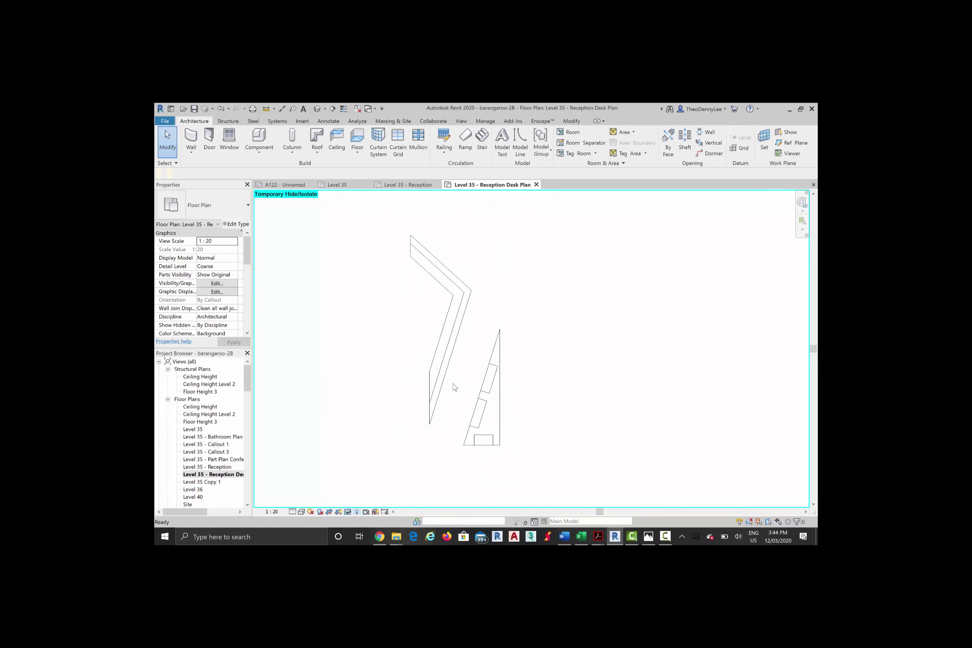
pyautogui.click(455, 387)
pyautogui.rightClick(455, 387)
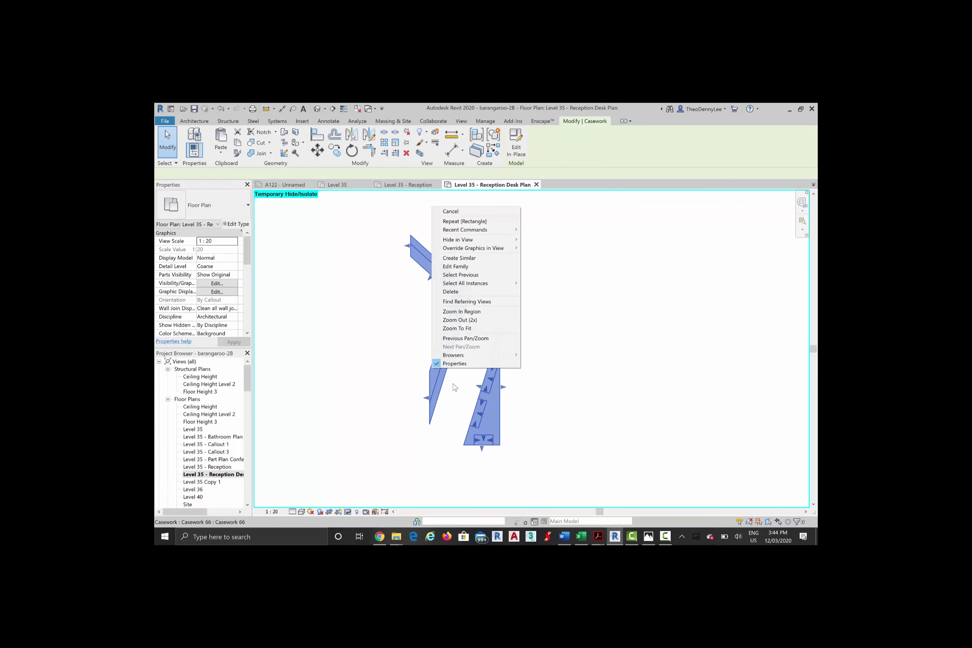
pyautogui.moveTo(476, 239)
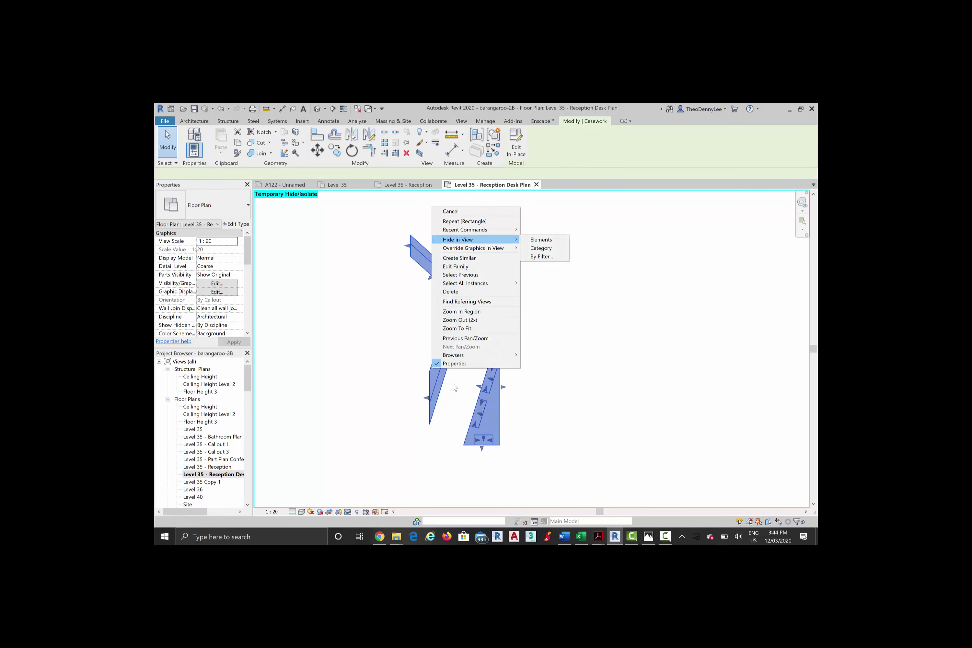
pyautogui.press('Down')
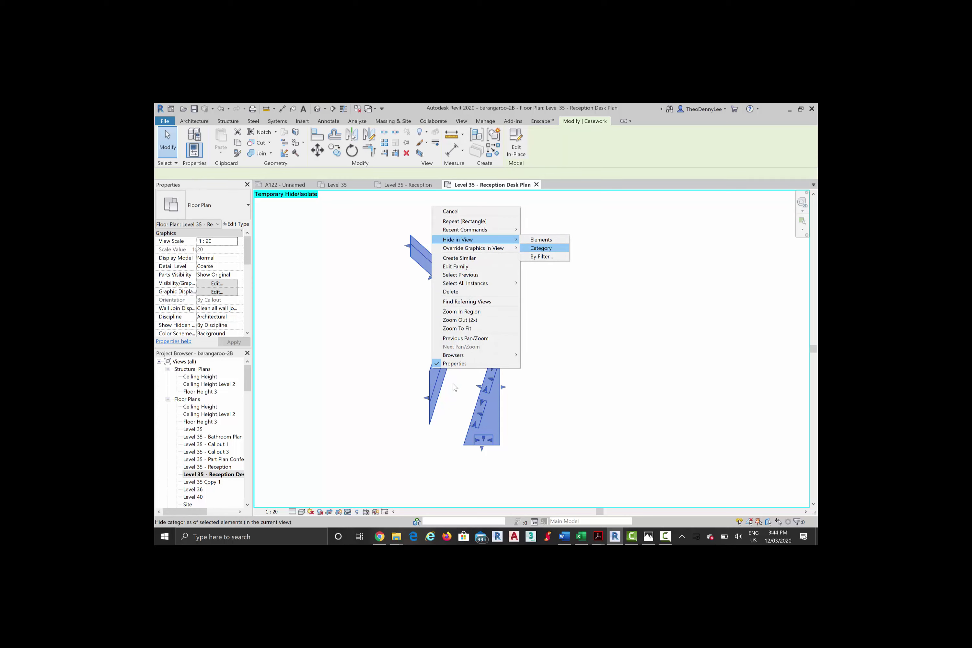
pyautogui.press('Return')
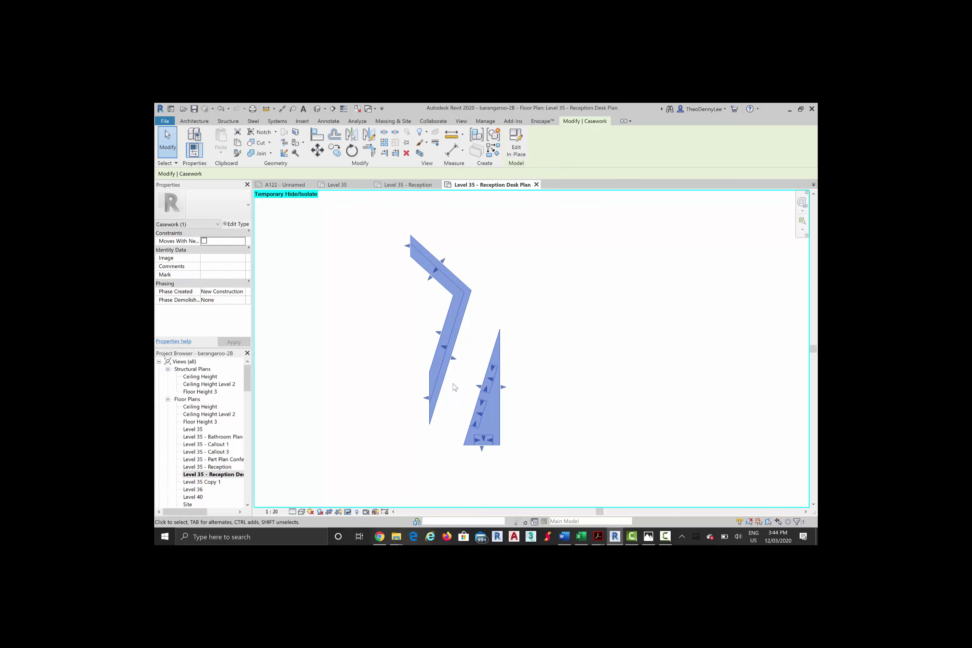
pyautogui.press('Escape')
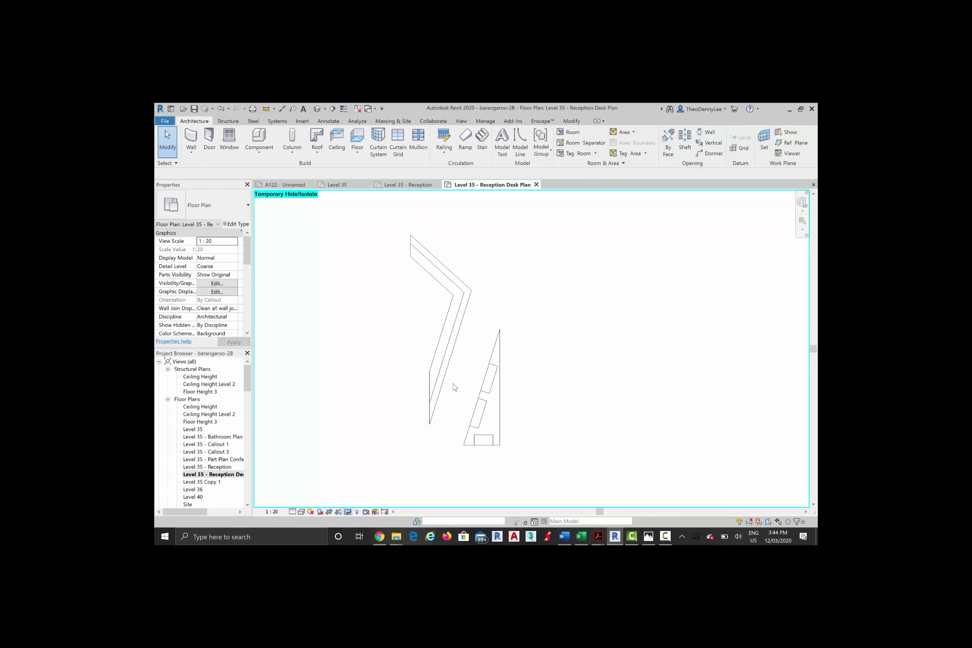
pyautogui.click(348, 511)
pyautogui.press('Up')
pyautogui.press('Up')
pyautogui.press('Up')
pyautogui.press('Up')
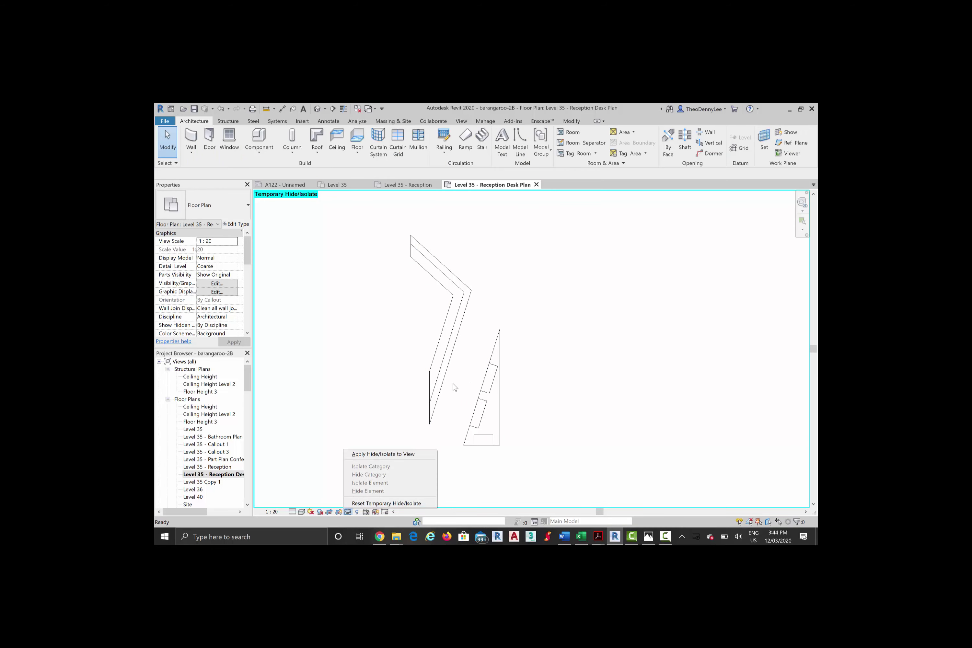
pyautogui.press('Escape')
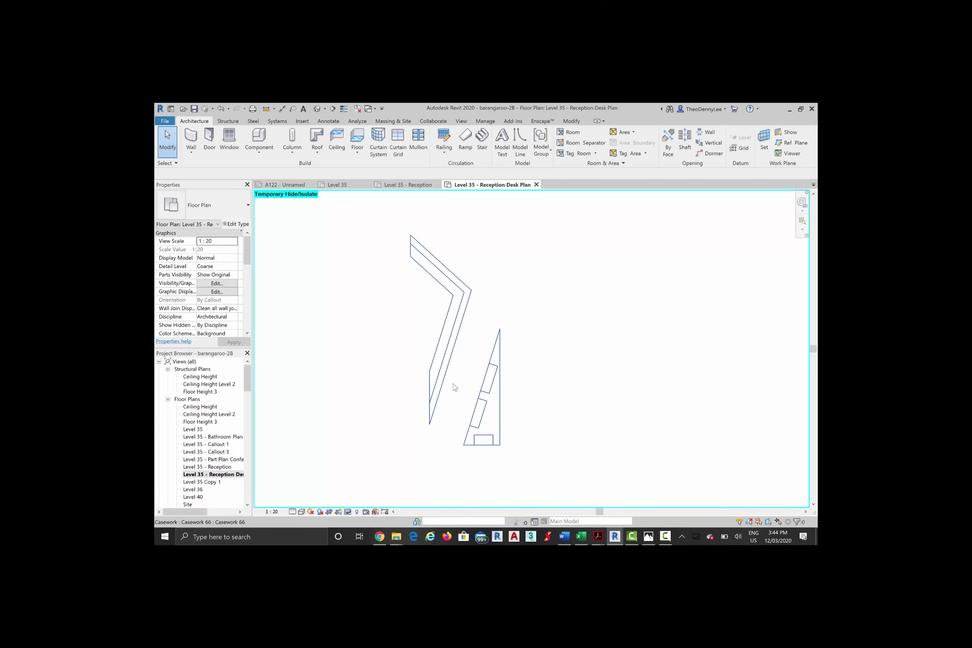
pyautogui.rightClick(455, 387)
pyautogui.press('Escape')
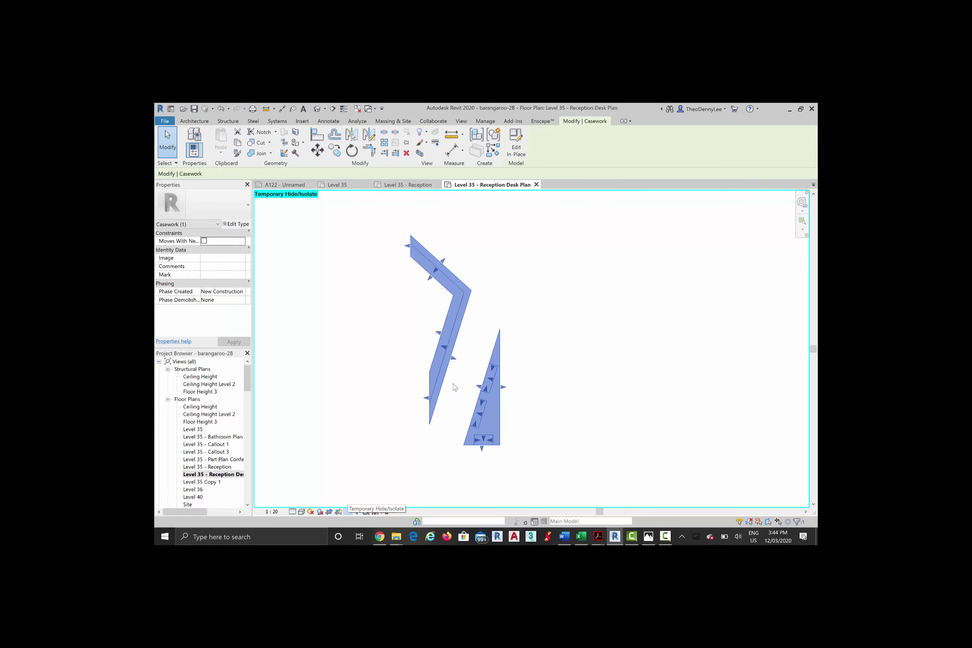
# Step: Apply the temporary isolation of the reception desk casework permanently to the Reception Desk Plan view
pyautogui.click(348, 511)
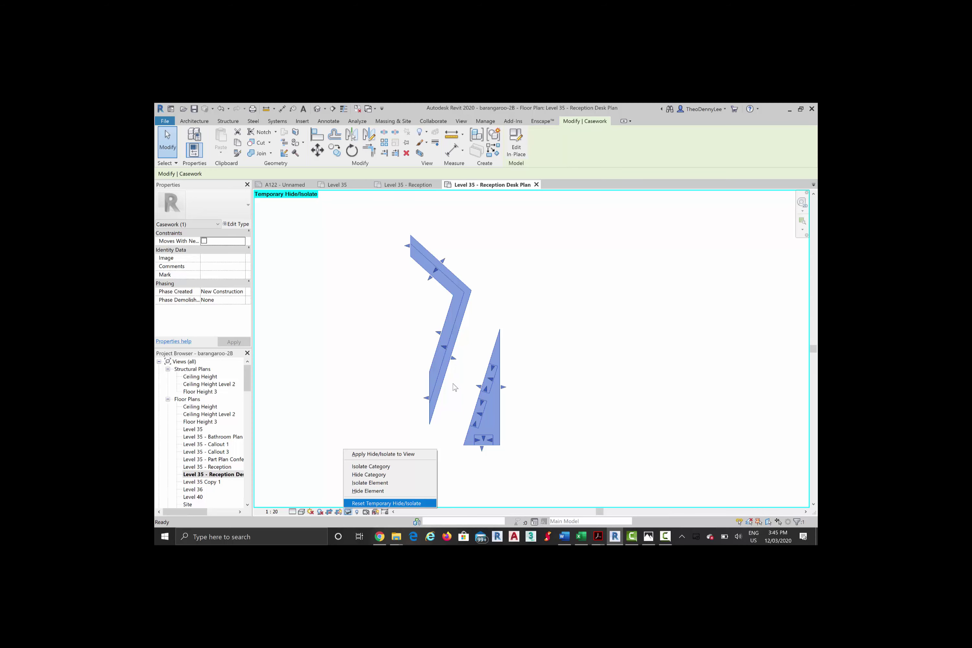
pyautogui.press('Down')
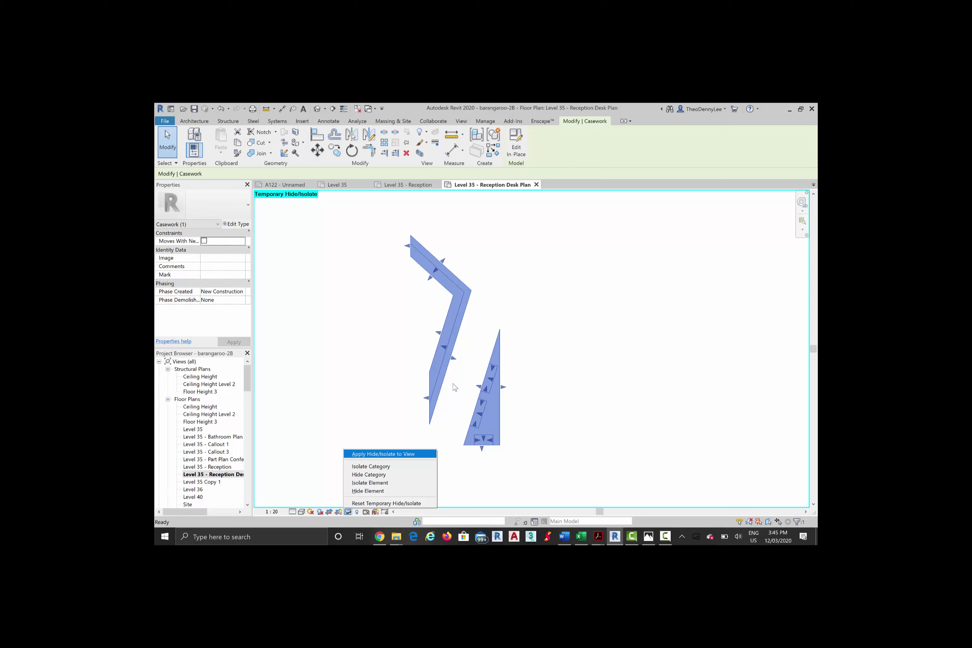
pyautogui.press('Down')
pyautogui.press('Down')
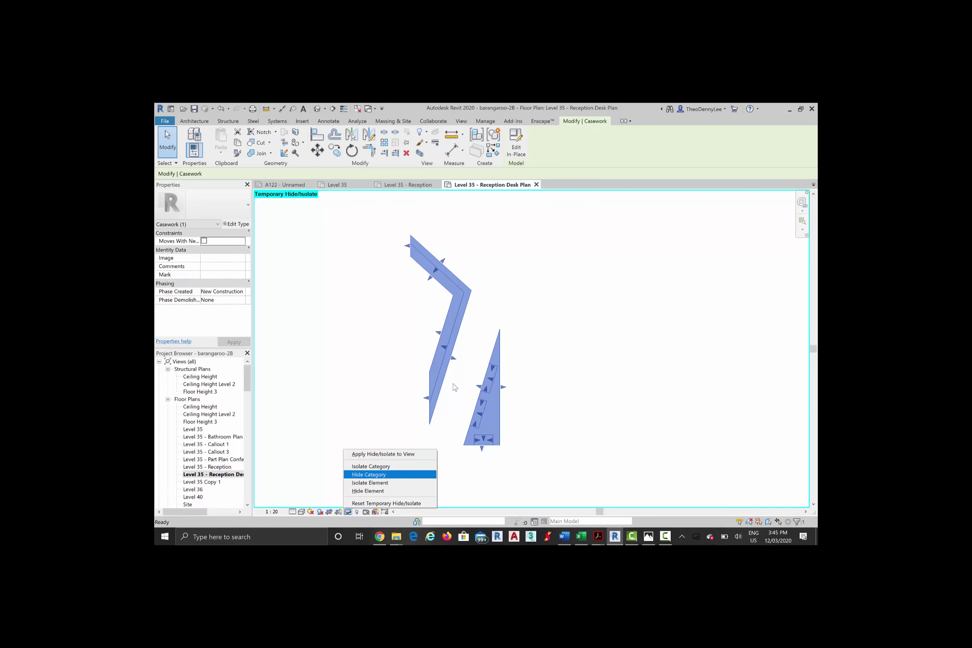
pyautogui.press('Up')
pyautogui.press('Up')
pyautogui.press('Escape')
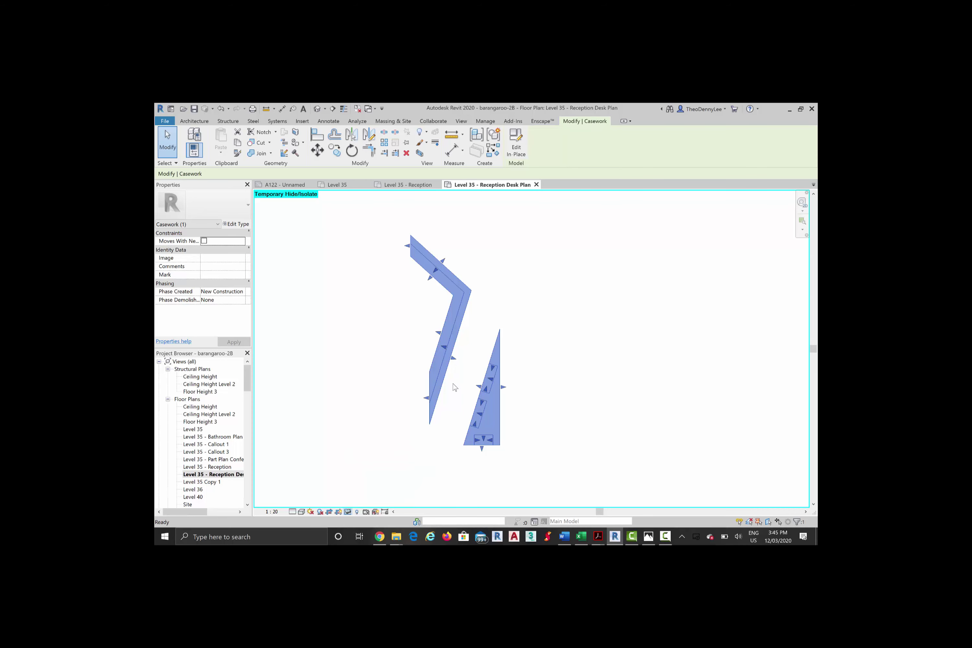
pyautogui.press('Escape')
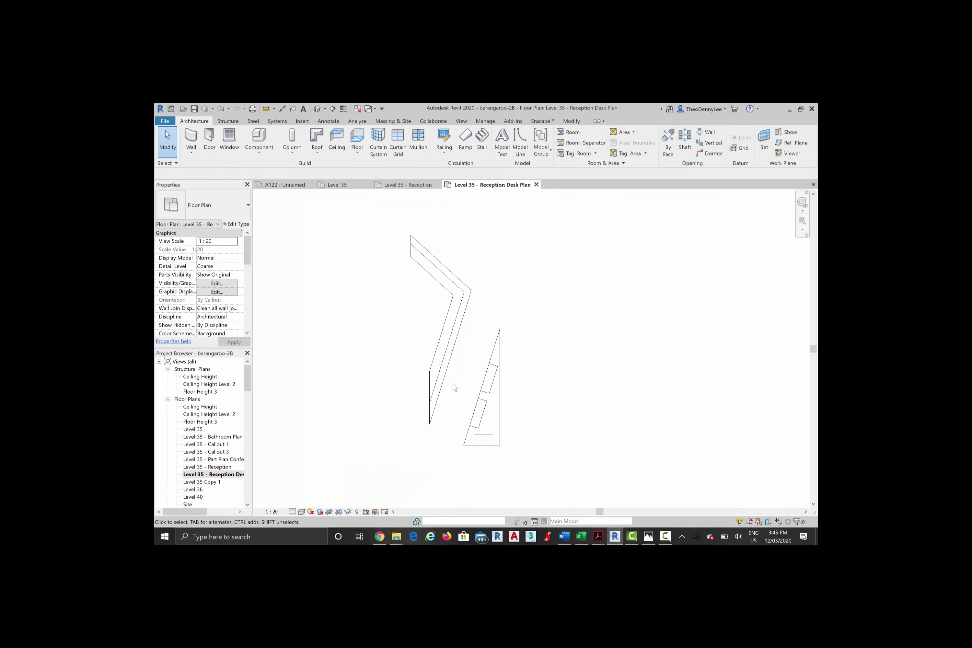
pyautogui.click(454, 387)
pyautogui.rightClick(454, 387)
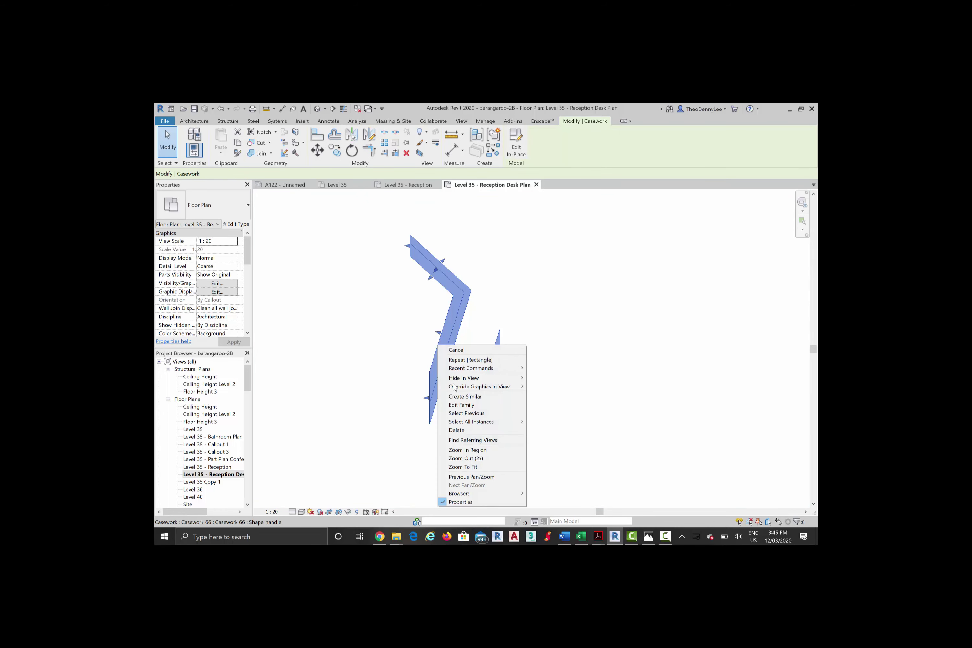
pyautogui.press('Up')
pyautogui.press('Right')
pyautogui.press('Down')
pyautogui.press('Down')
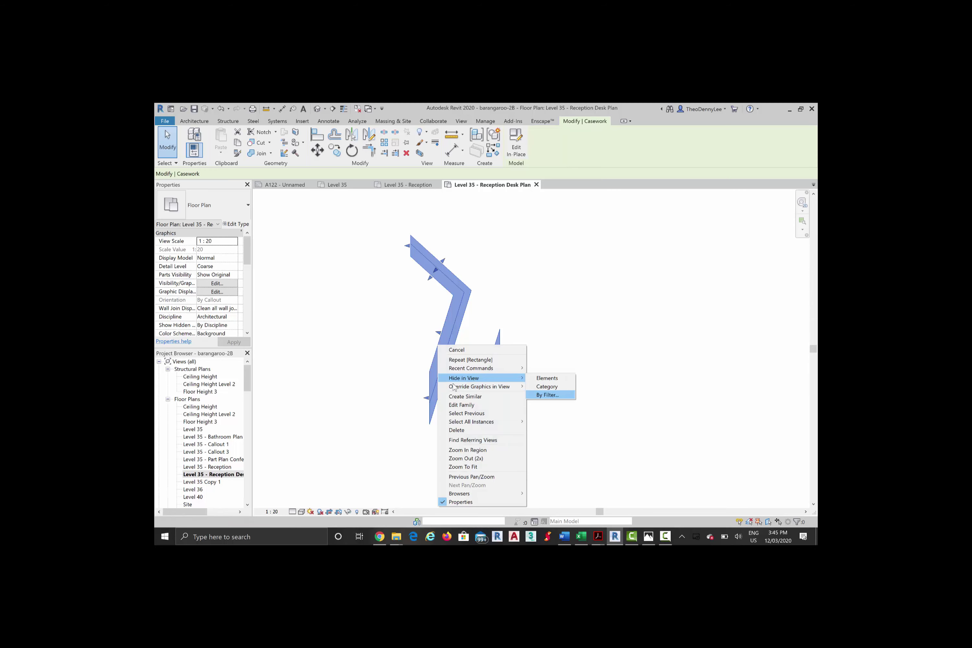
pyautogui.press('Down')
pyautogui.press('Escape')
pyautogui.press('Escape')
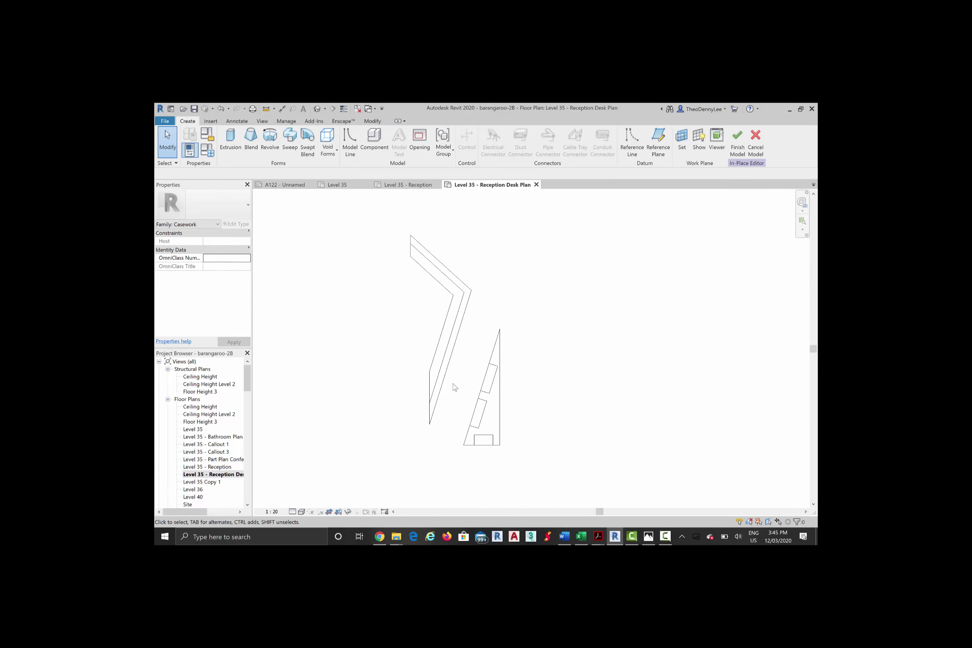
pyautogui.click(347, 511)
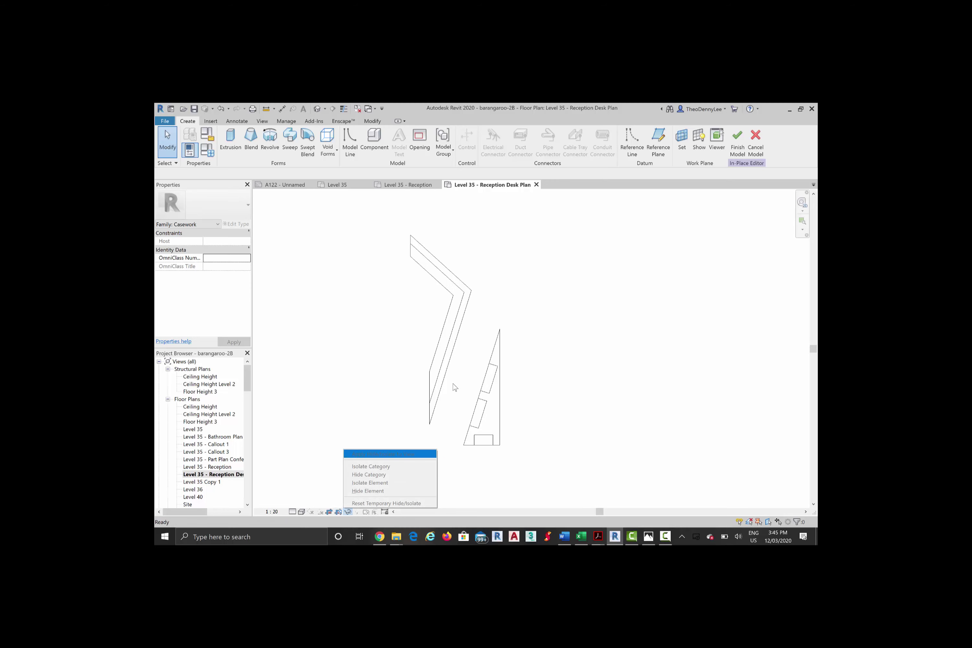
pyautogui.press('Down')
pyautogui.press('Down')
pyautogui.press('Down')
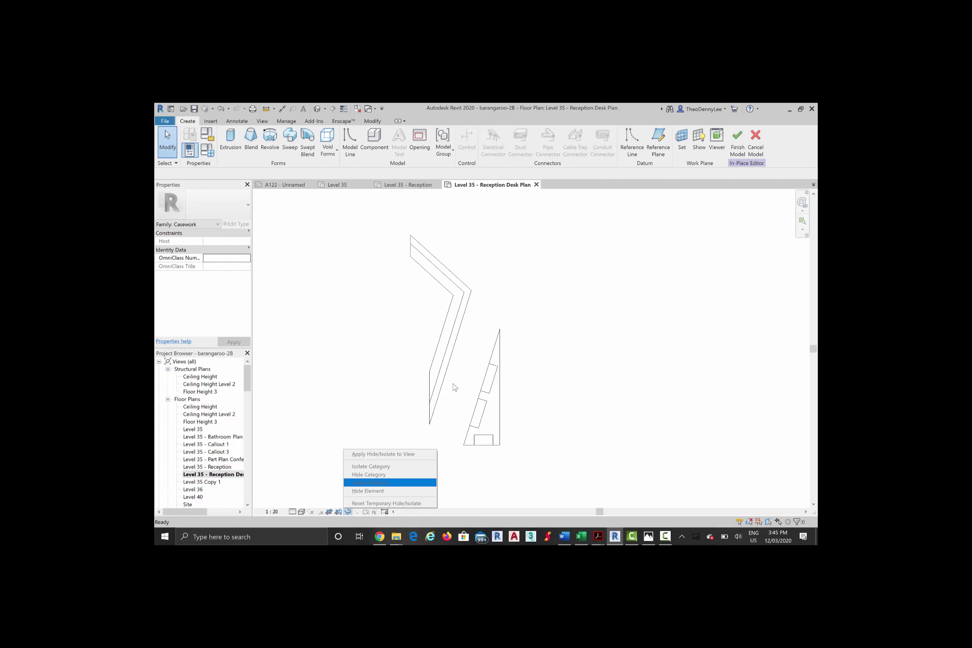
pyautogui.press('Return')
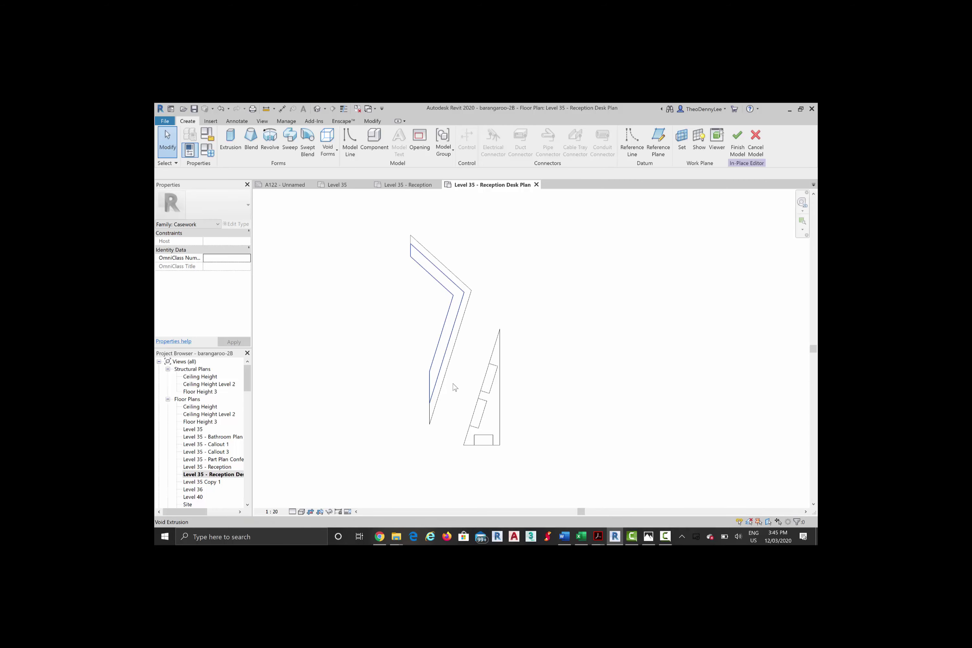
pyautogui.moveTo(453, 384); pyautogui.dragTo(432, 412, button='middle')
pyautogui.scroll(1, 453, 384)
pyautogui.scroll(-2, 454, 387)
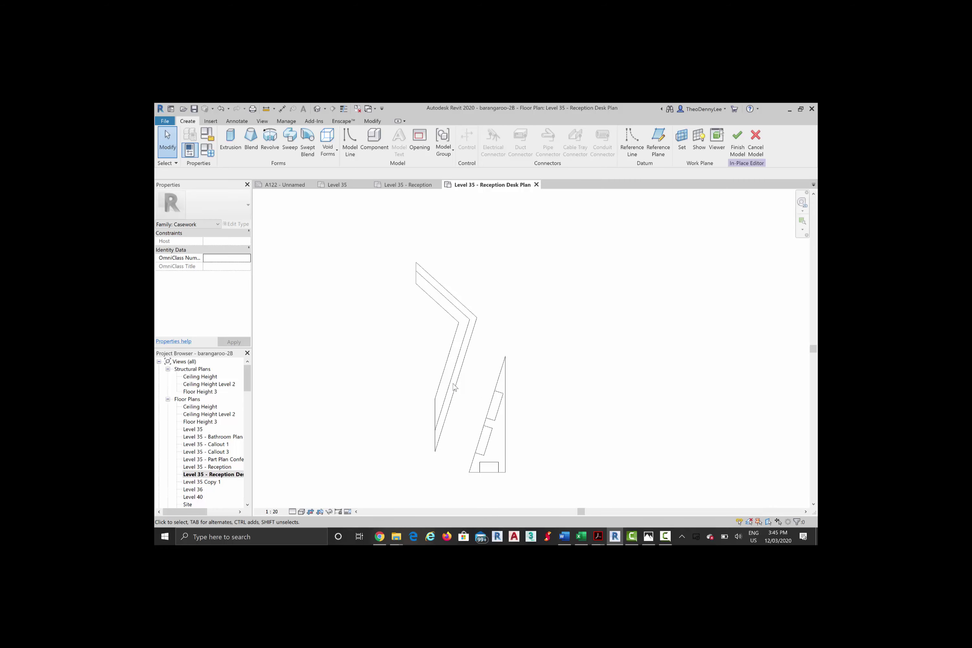
pyautogui.click(329, 511)
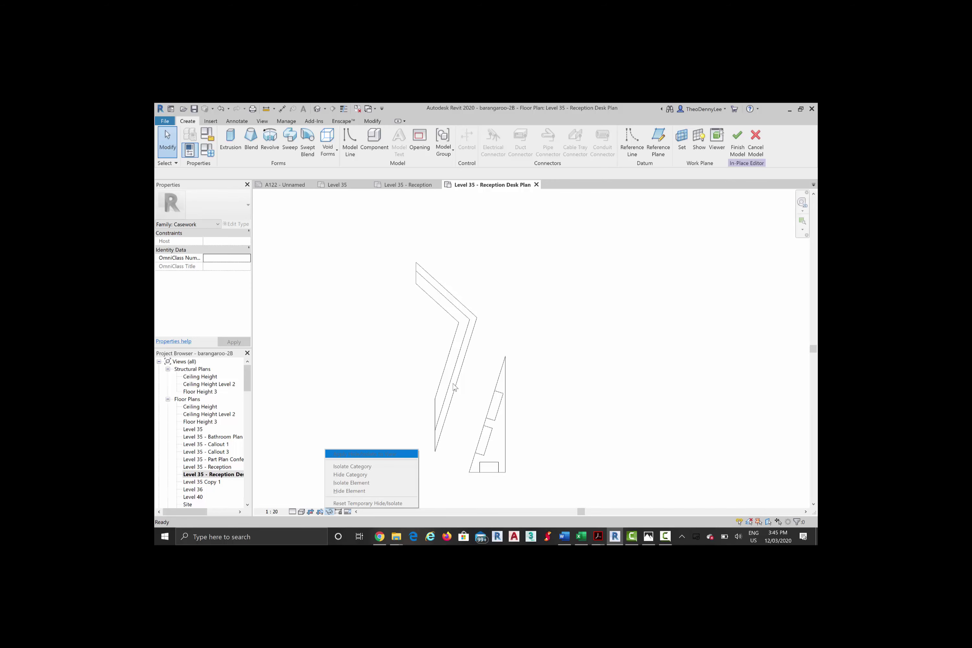
pyautogui.press('Down')
pyautogui.press('Down')
pyautogui.press('Down')
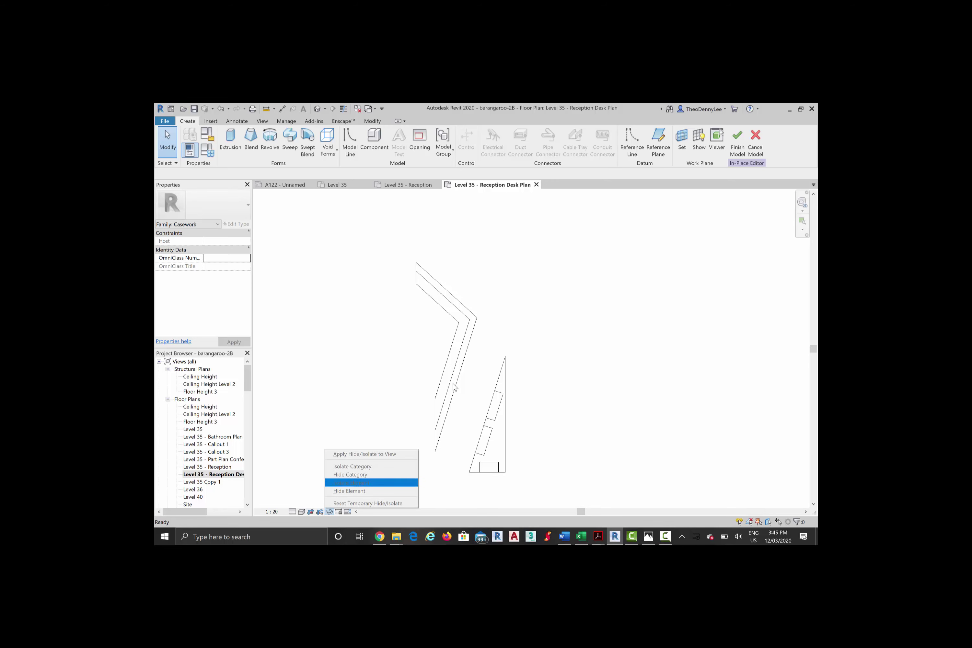
pyautogui.press('Up')
pyautogui.press('Up')
pyautogui.press('Up')
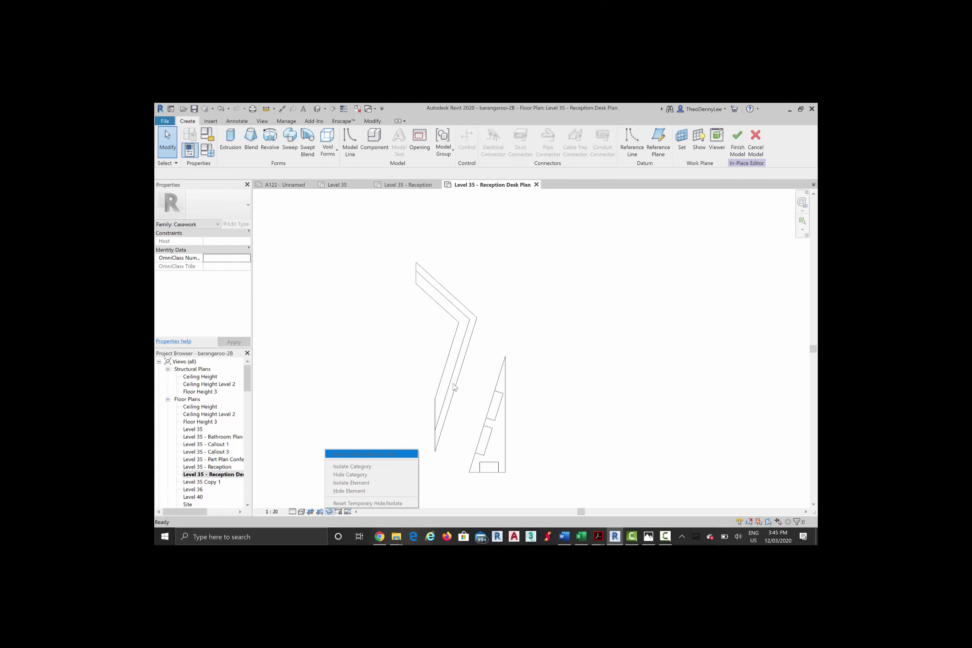
pyautogui.press('Escape')
# Step: Finish the in-place editing of the reception desk casework model
pyautogui.moveTo(453, 384); pyautogui.dragTo(438, 369, button='middle')
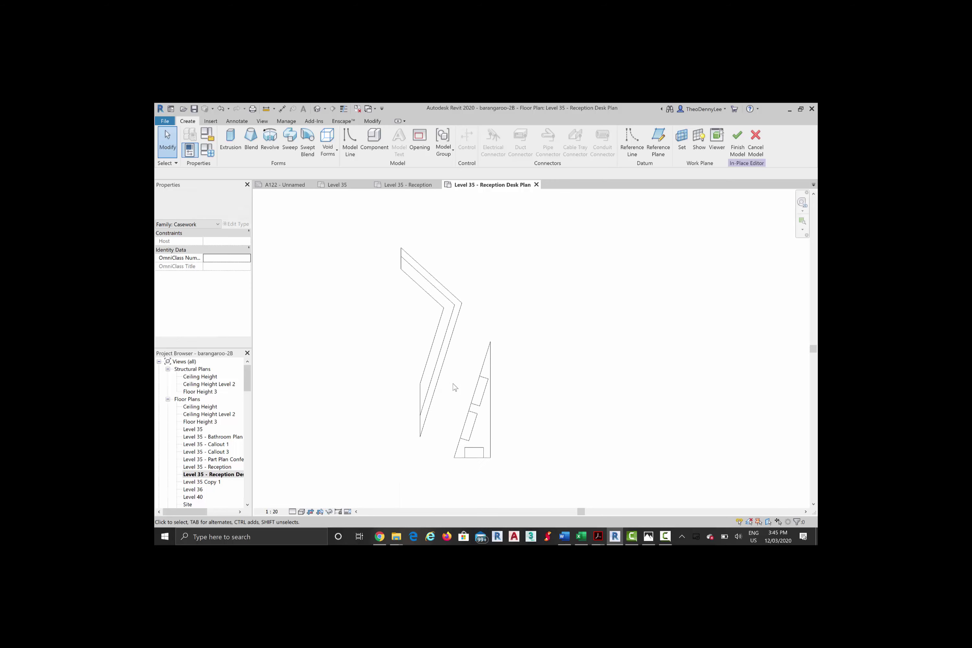
pyautogui.scroll(1, 455, 387)
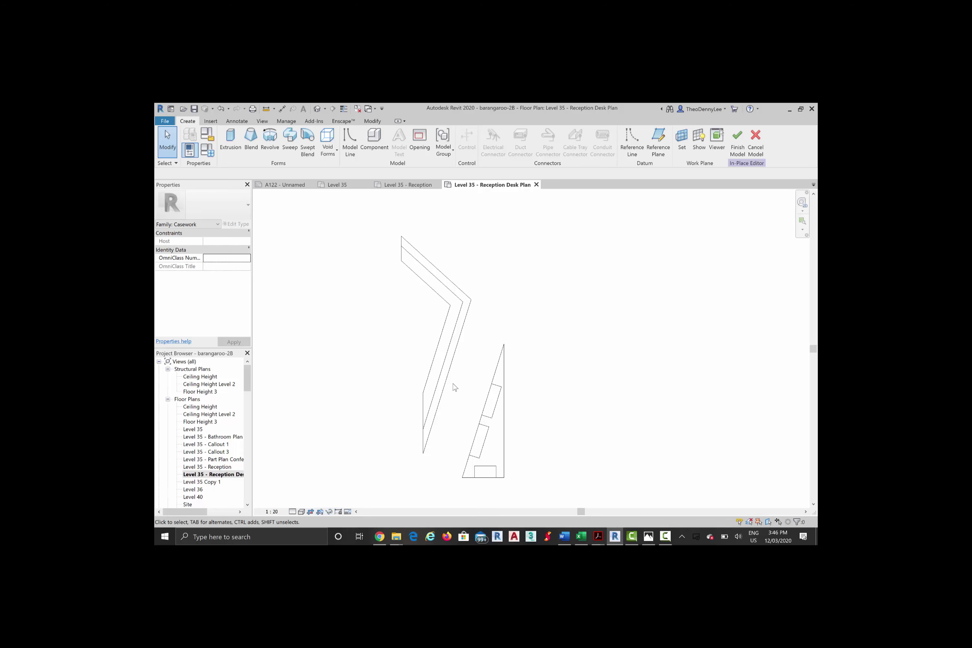
pyautogui.click(737, 138)
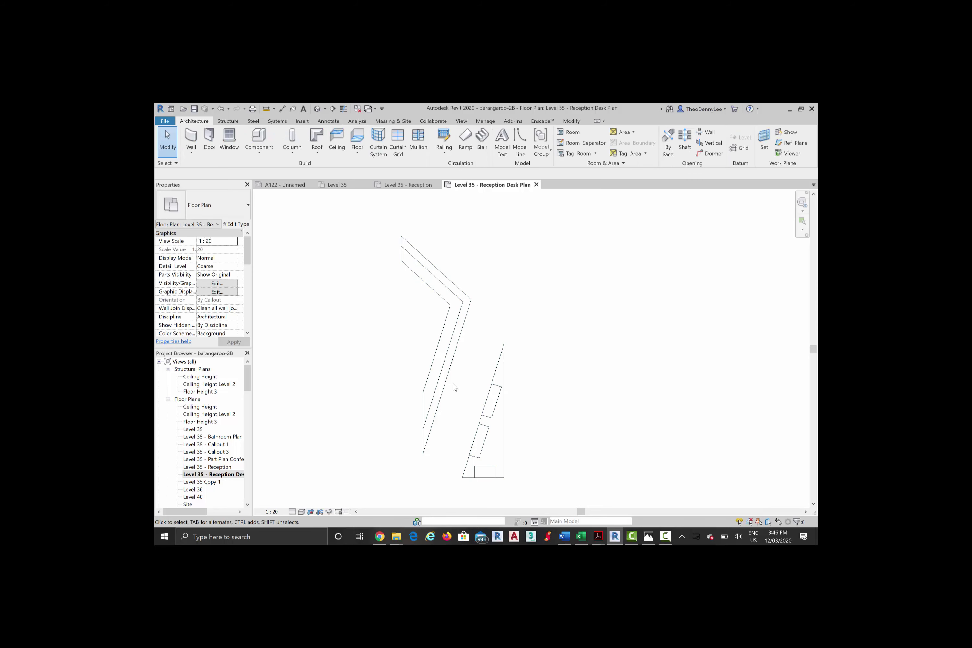
# Step: Place a Building Elevation marker in the open area between the angled reception desk and the opposite wall
pyautogui.click(460, 121)
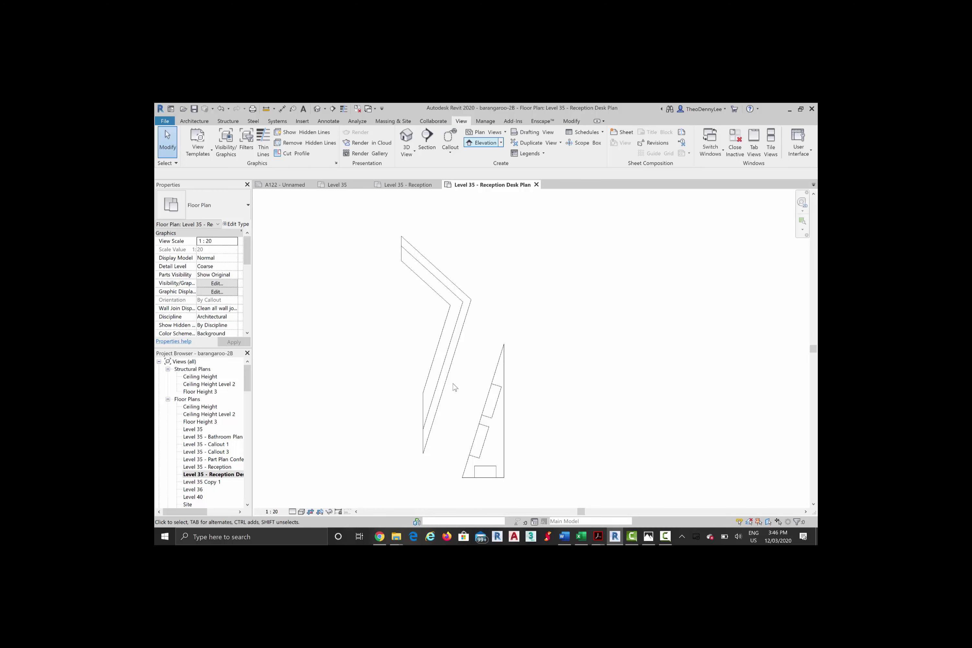
pyautogui.click(482, 142)
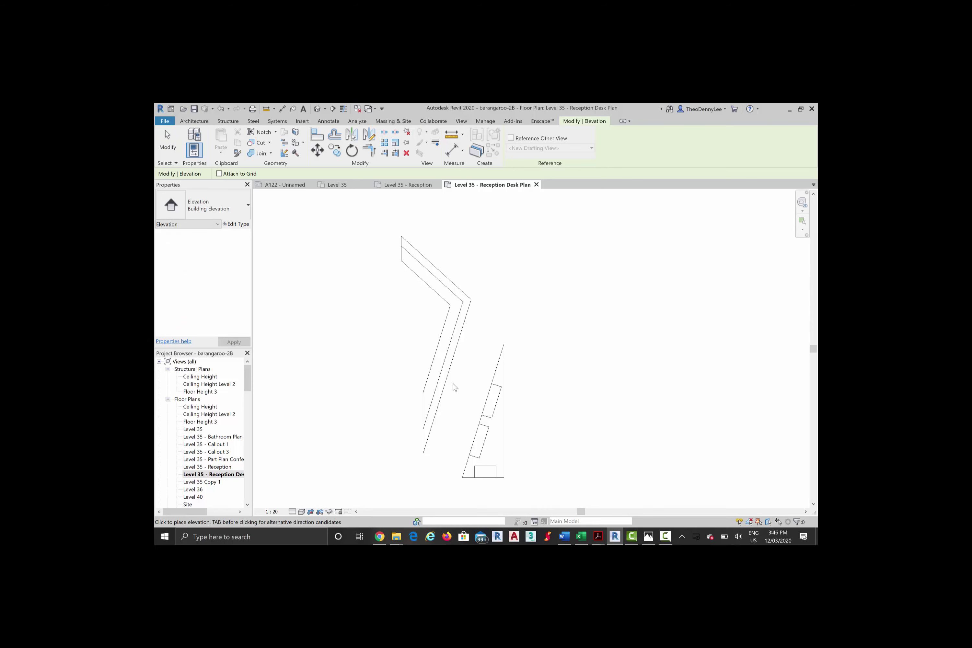
pyautogui.click(453, 384)
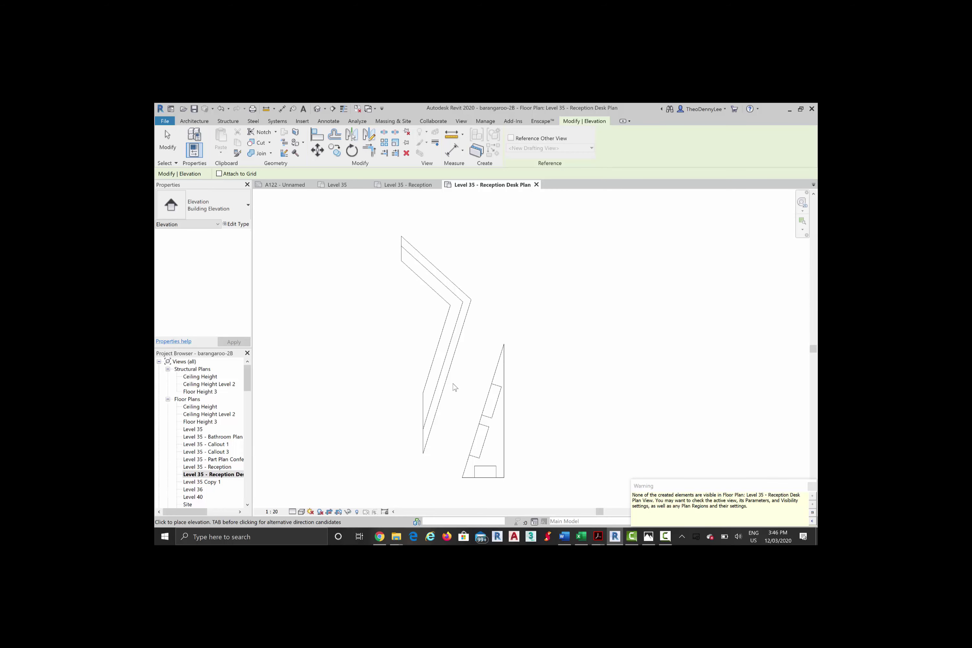
pyautogui.press('Escape')
pyautogui.press('Escape')
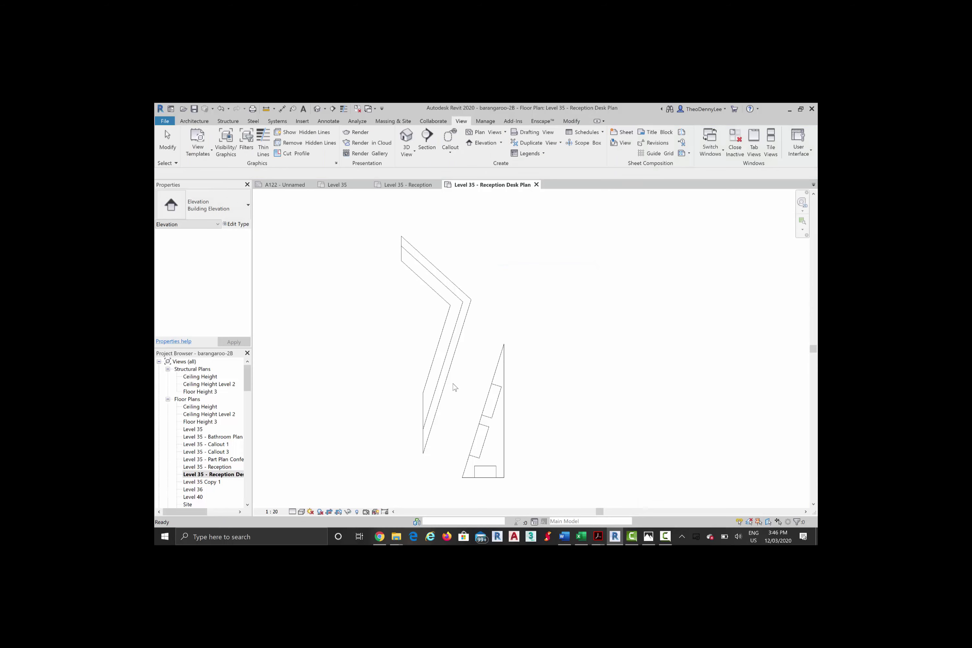
# Step: Reveal the hidden elements in the Reception Desk Plan, select the new elevation marker and unhide its category
pyautogui.press('r')
pyautogui.press('h')
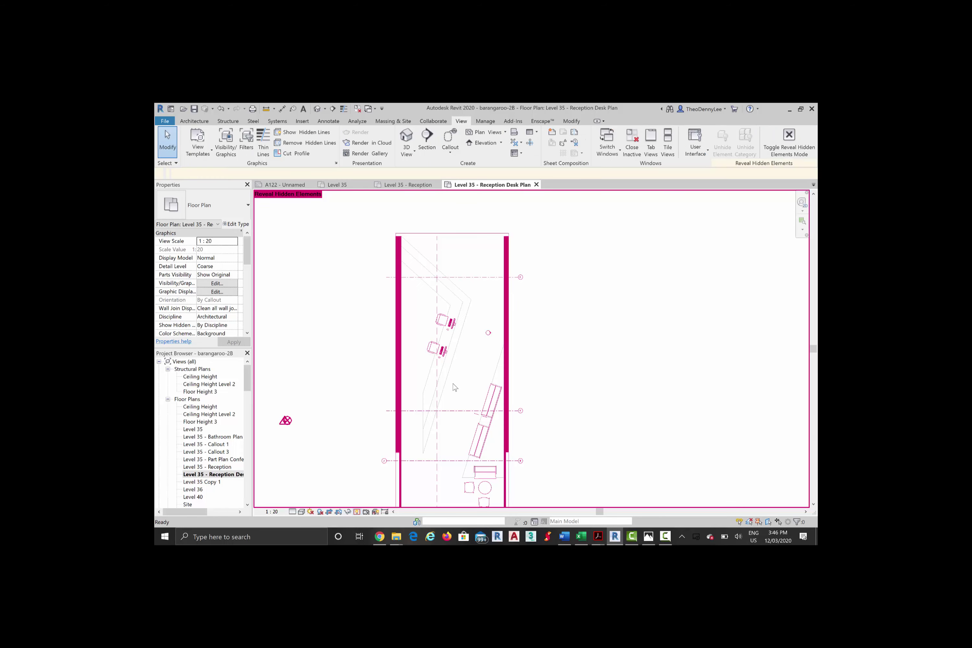
pyautogui.press('r')
pyautogui.press('h')
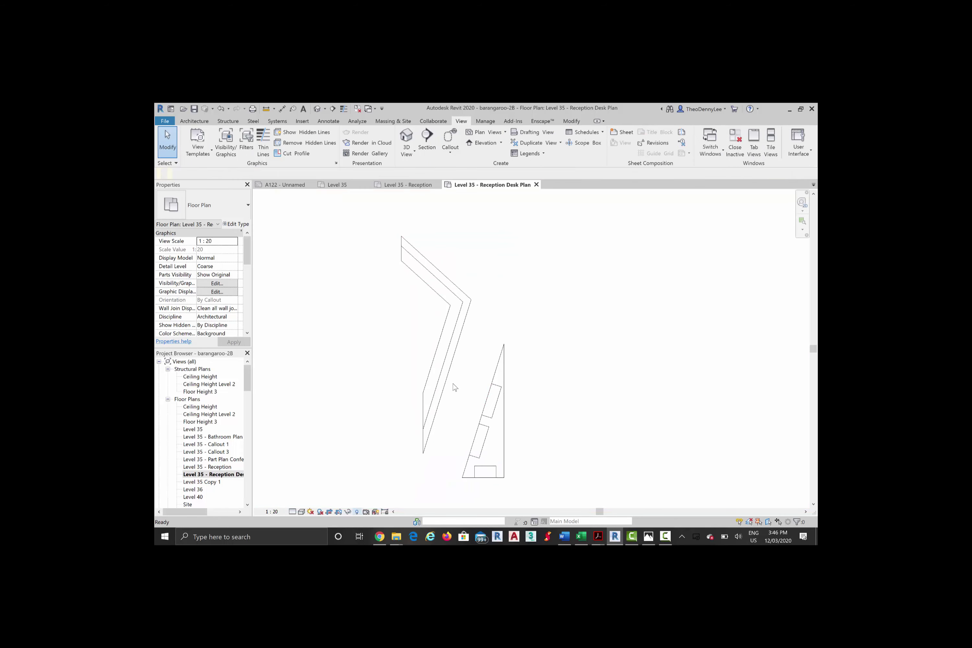
pyautogui.press('r')
pyautogui.press('h')
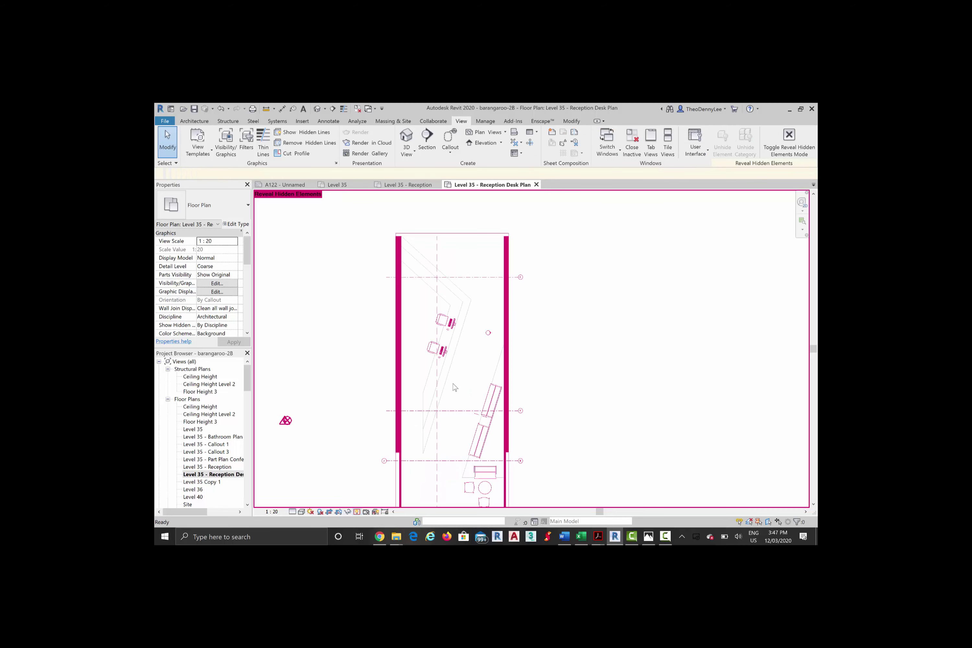
pyautogui.scroll(1, 453, 384)
pyautogui.scroll(4, 454, 386)
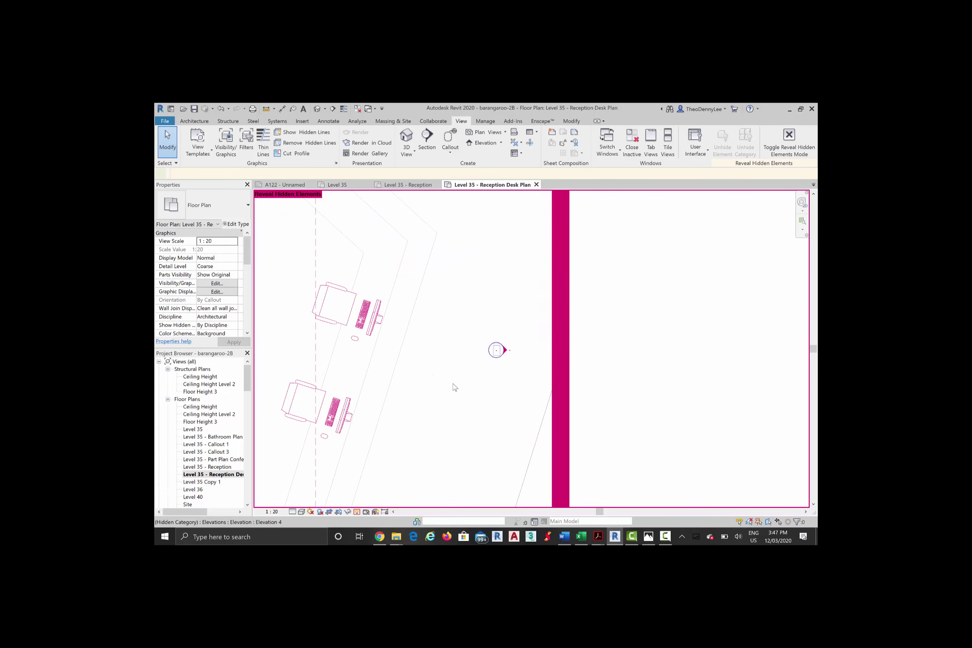
pyautogui.click(455, 387)
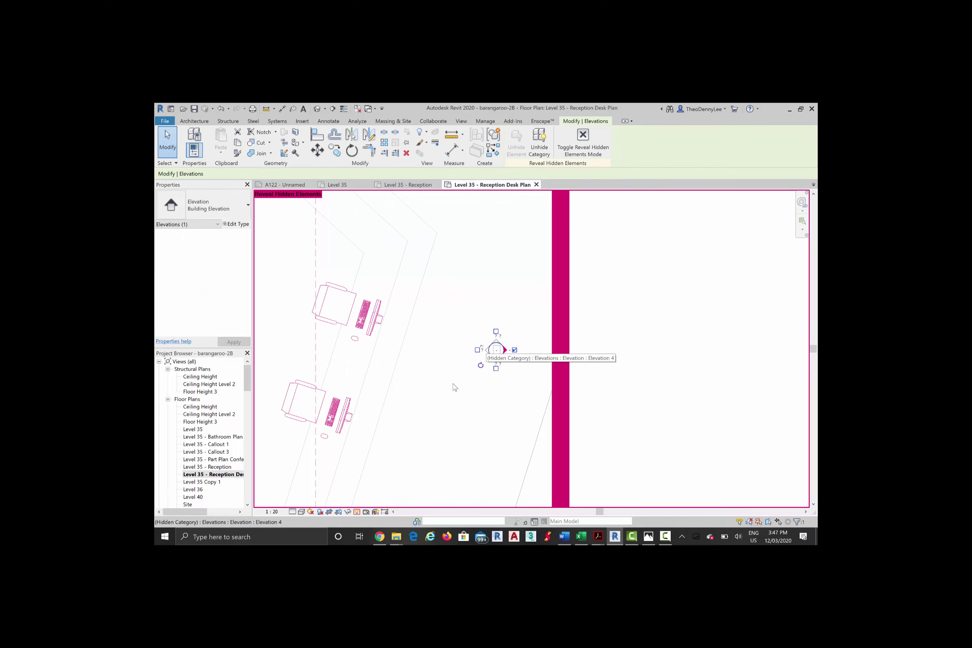
pyautogui.click(539, 142)
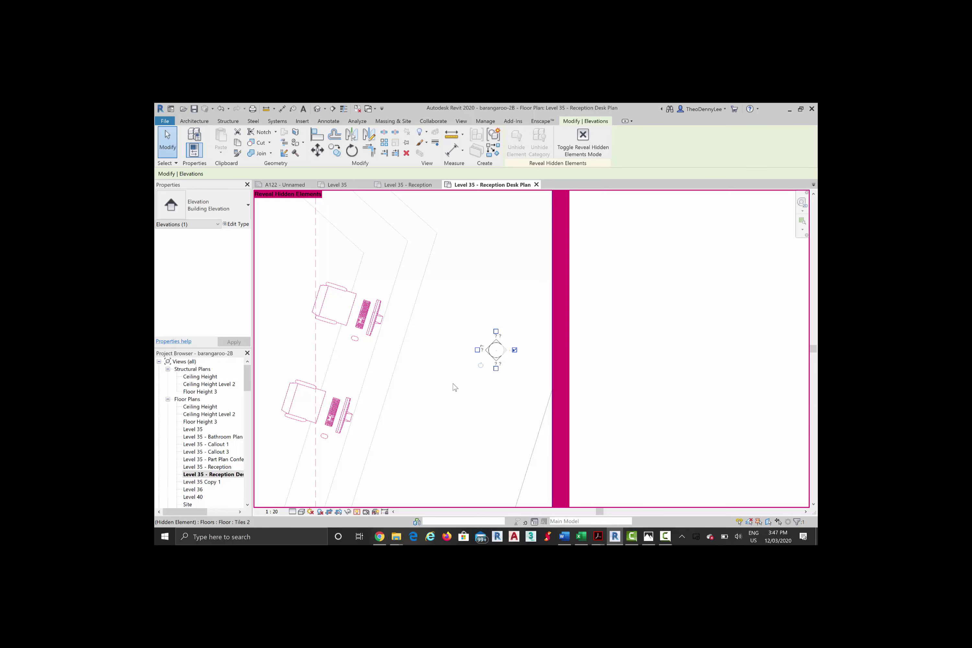
# Step: Clear the selection and return the Reception Desk Plan from the revealed hidden elements to its normal display
pyautogui.scroll(5, 455, 388)
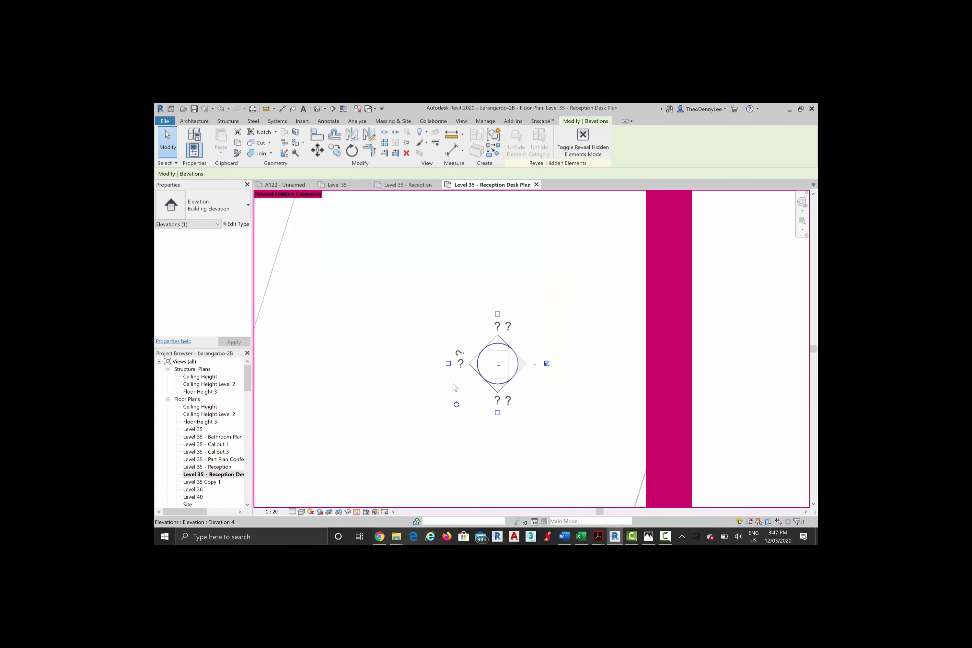
pyautogui.scroll(2, 455, 387)
pyautogui.click(455, 387)
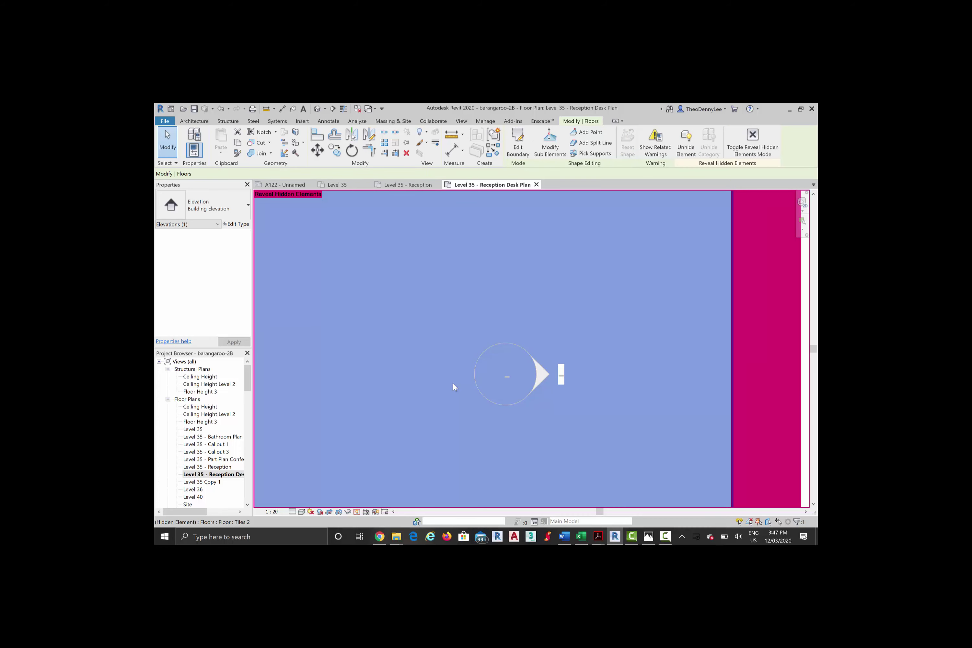
pyautogui.press('Escape')
pyautogui.scroll(-2, 455, 388)
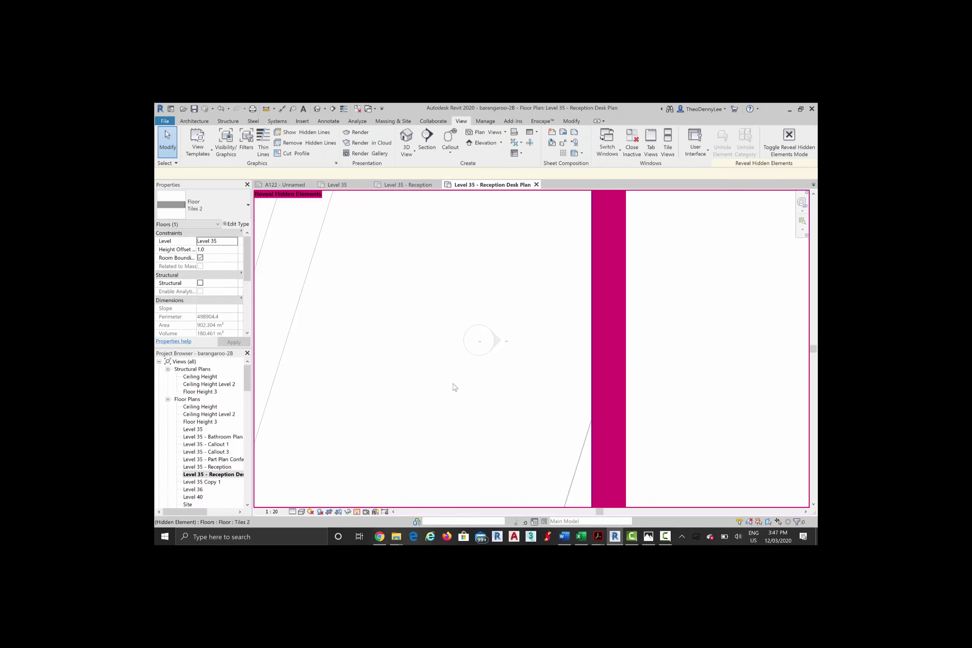
pyautogui.scroll(-3, 455, 388)
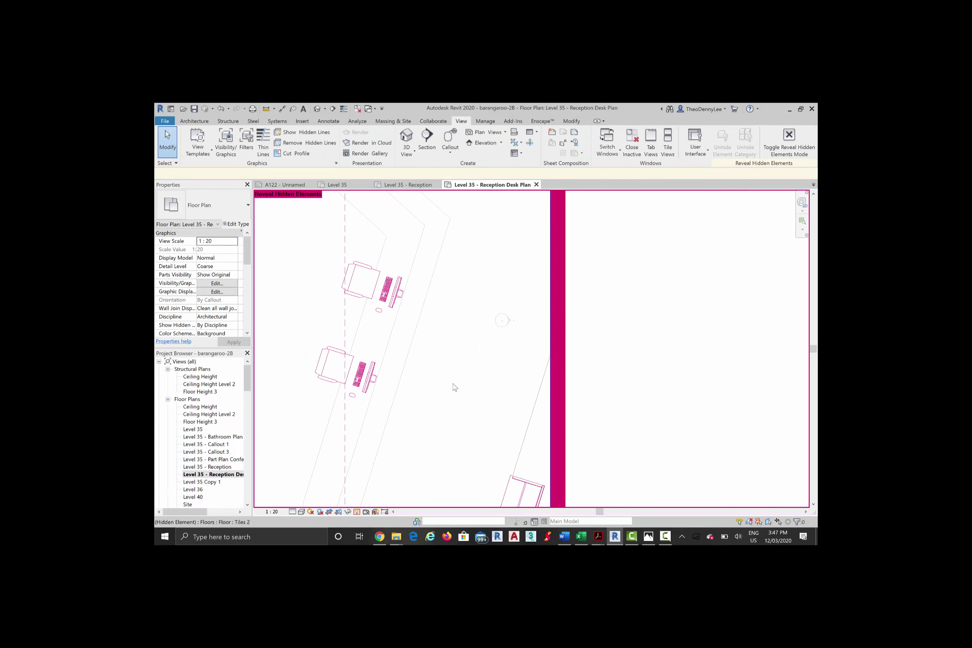
pyautogui.press('r')
pyautogui.press('h')
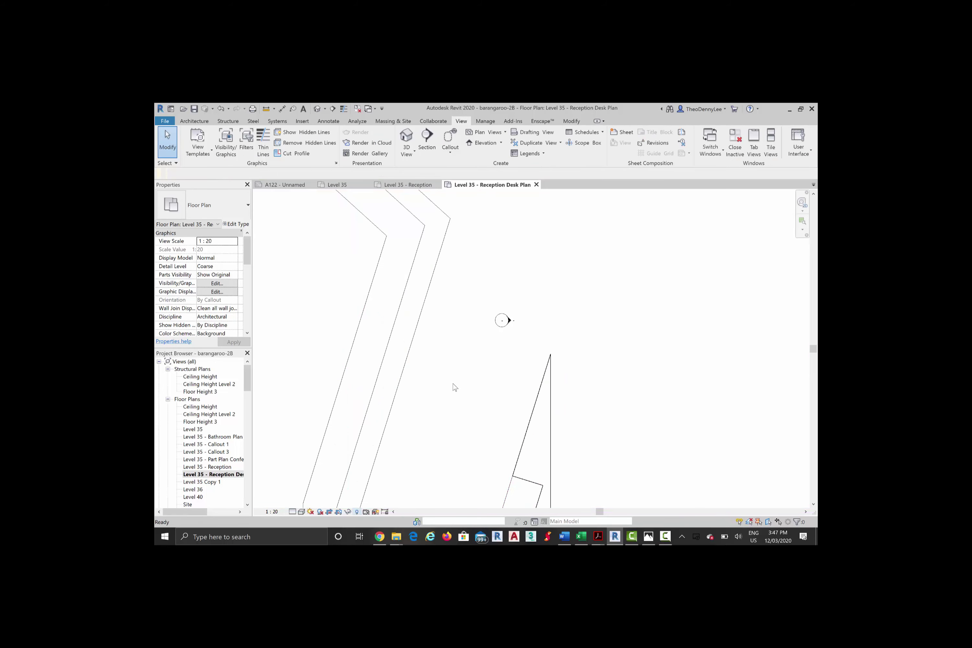
# Step: Turn on the elevation marker's arrow facing the reception desk and remove the arrow and view facing the opposite wall
pyautogui.scroll(5, 455, 387)
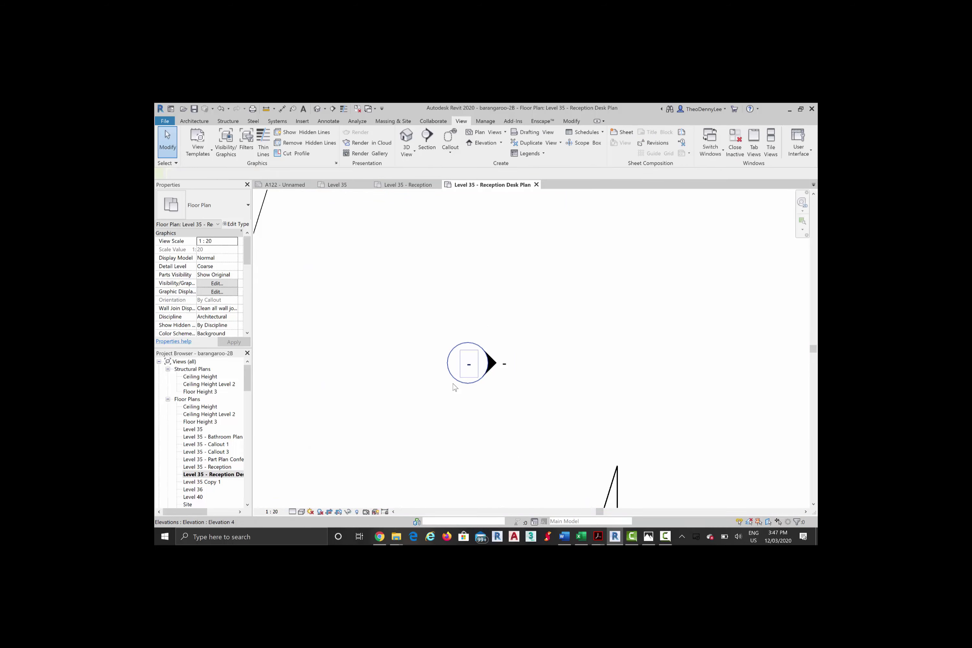
pyautogui.click(455, 388)
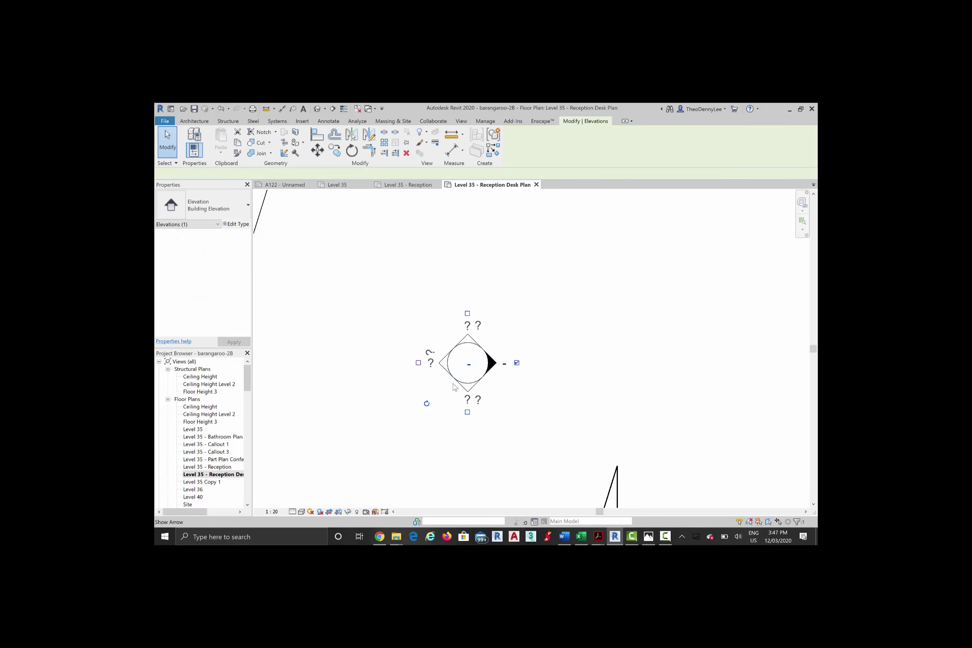
pyautogui.click(418, 363)
pyautogui.click(517, 363)
pyautogui.click(506, 321)
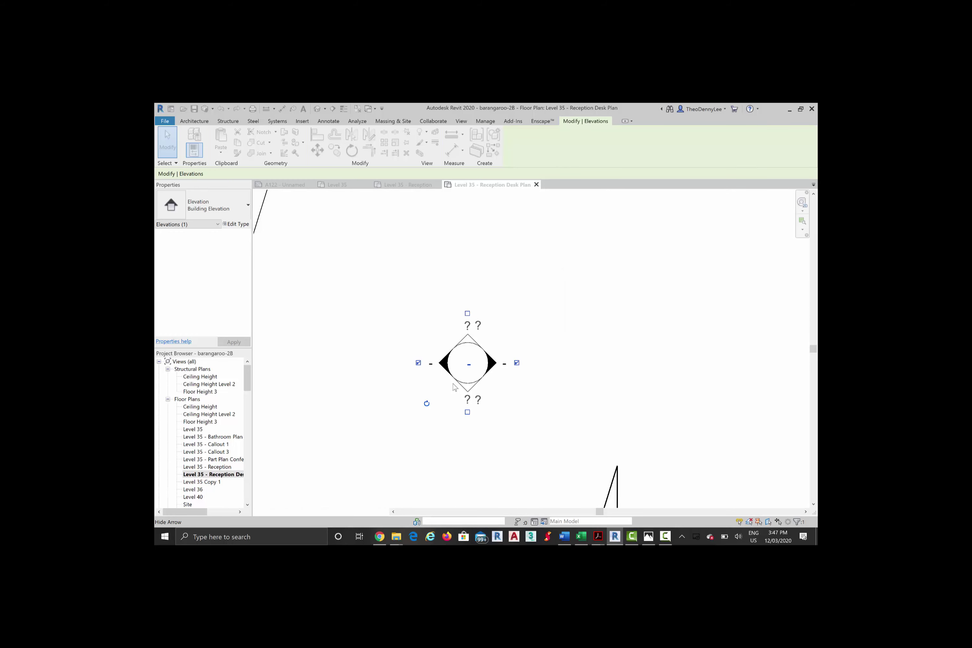
pyautogui.scroll(-3, 374, 300)
pyautogui.moveTo(375, 300)
pyautogui.mouseDown(button='middle')
pyautogui.moveTo(515, 300)
pyautogui.moveTo(514, 319)
pyautogui.mouseUp(button='middle')
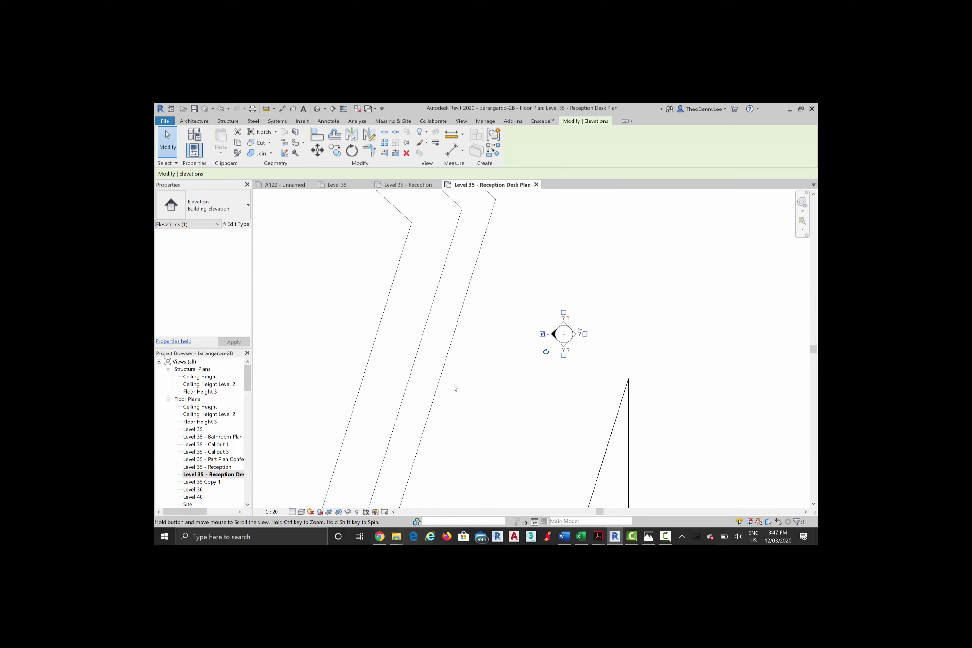
pyautogui.scroll(4, 513, 319)
pyautogui.press('Escape')
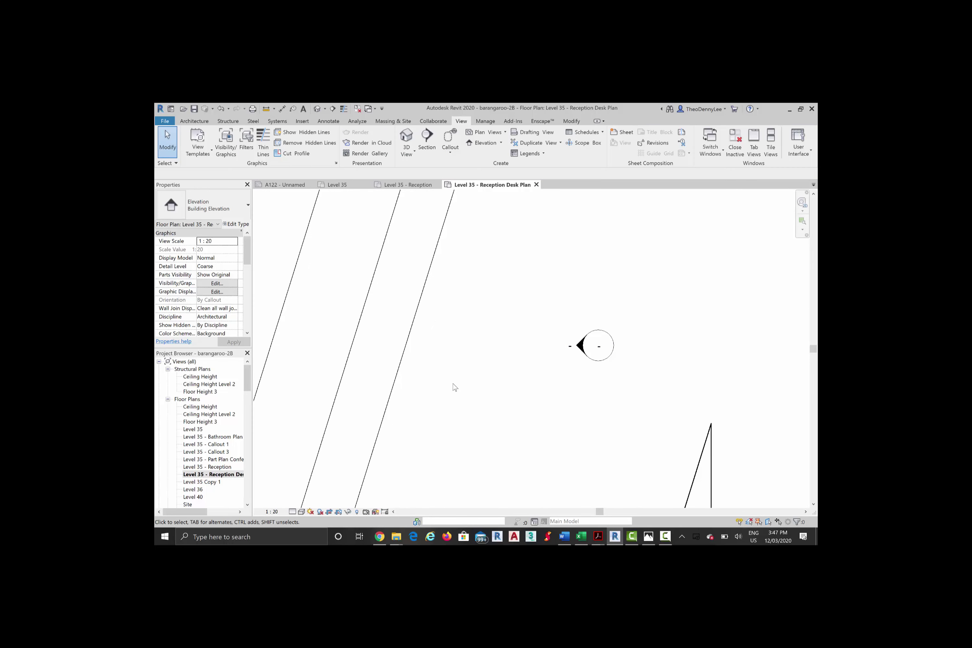
# Step: Examine the view line of the desk-facing elevation and its alignment with the angled front of the reception desk
pyautogui.click(581, 346)
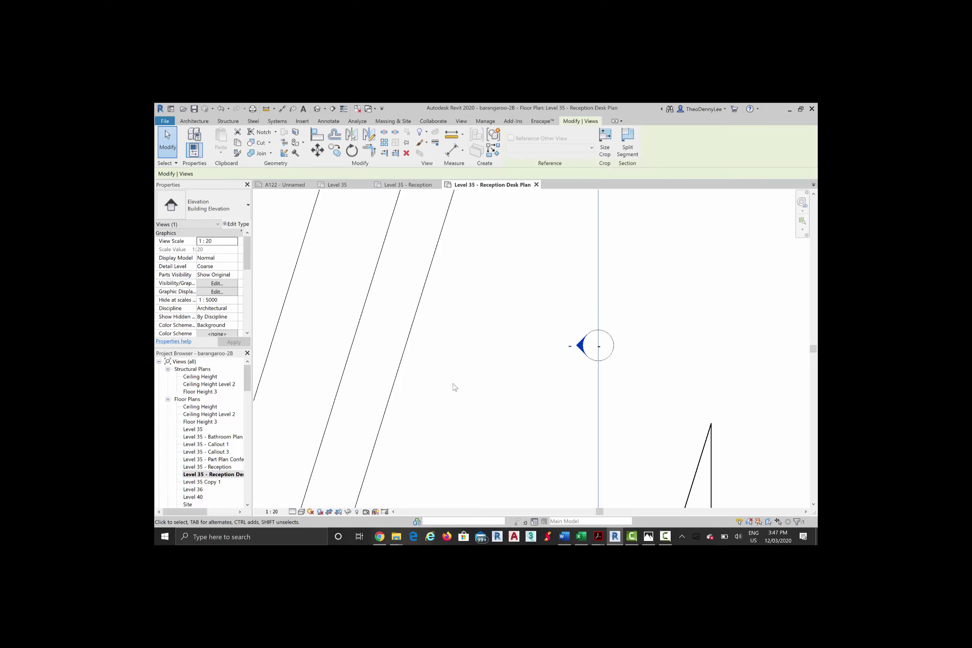
pyautogui.scroll(-3, 549, 415)
pyautogui.press('Escape')
pyautogui.moveTo(550, 415); pyautogui.dragTo(562, 367, button='middle')
pyautogui.scroll(-2, 489, 259)
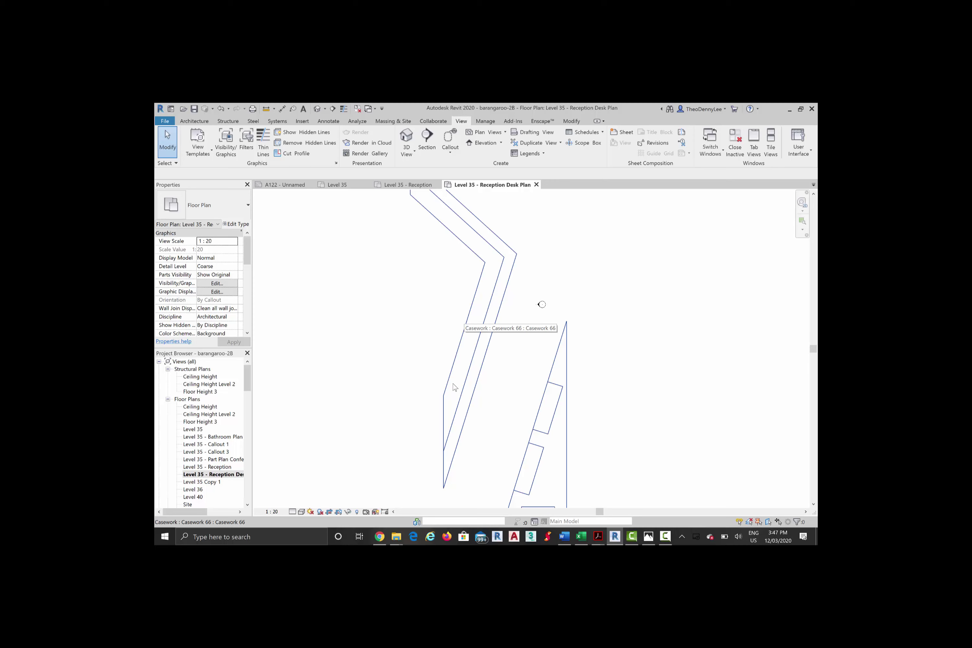
pyautogui.scroll(4, 455, 387)
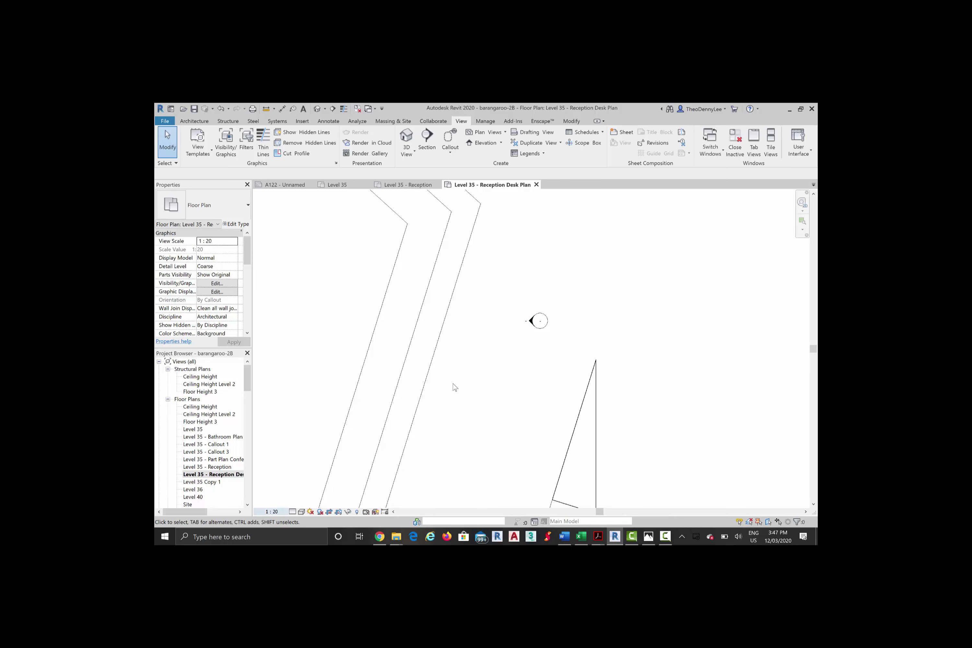
pyautogui.scroll(-3, 455, 387)
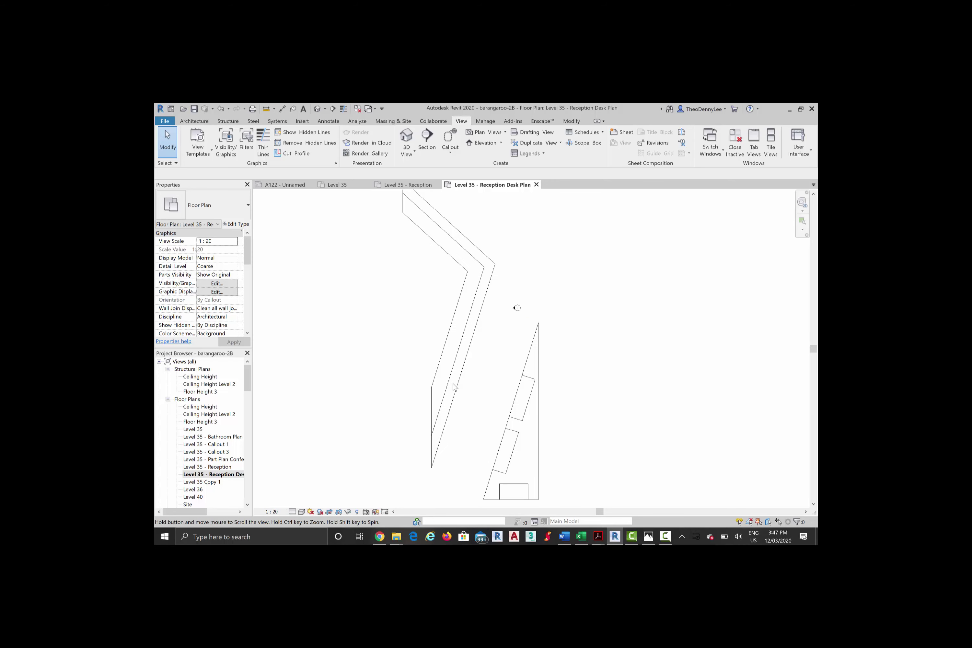
pyautogui.moveTo(453, 383); pyautogui.dragTo(443, 392, button='middle')
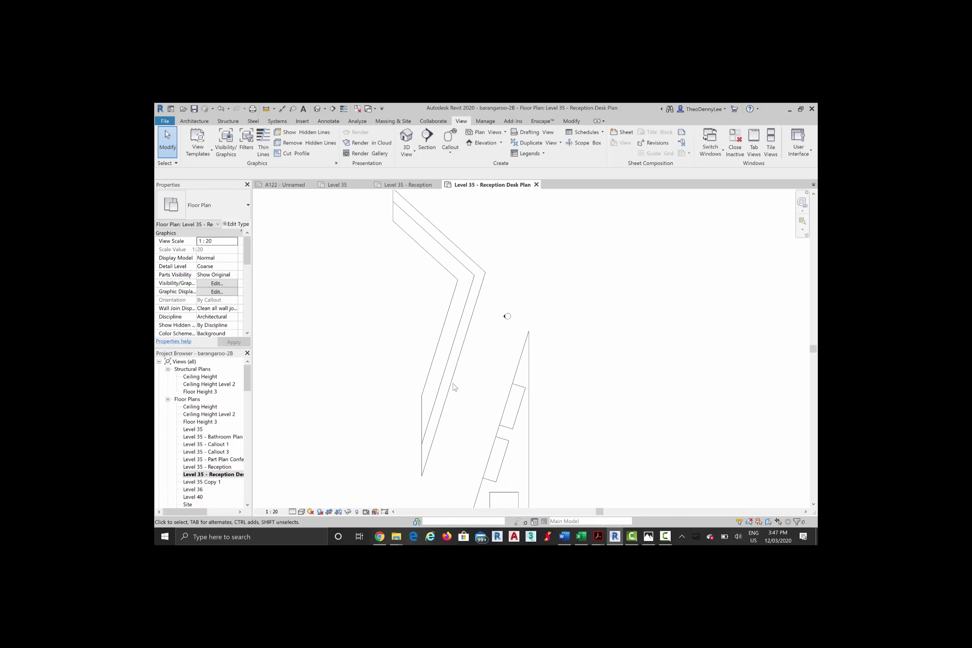
pyautogui.scroll(2, 455, 387)
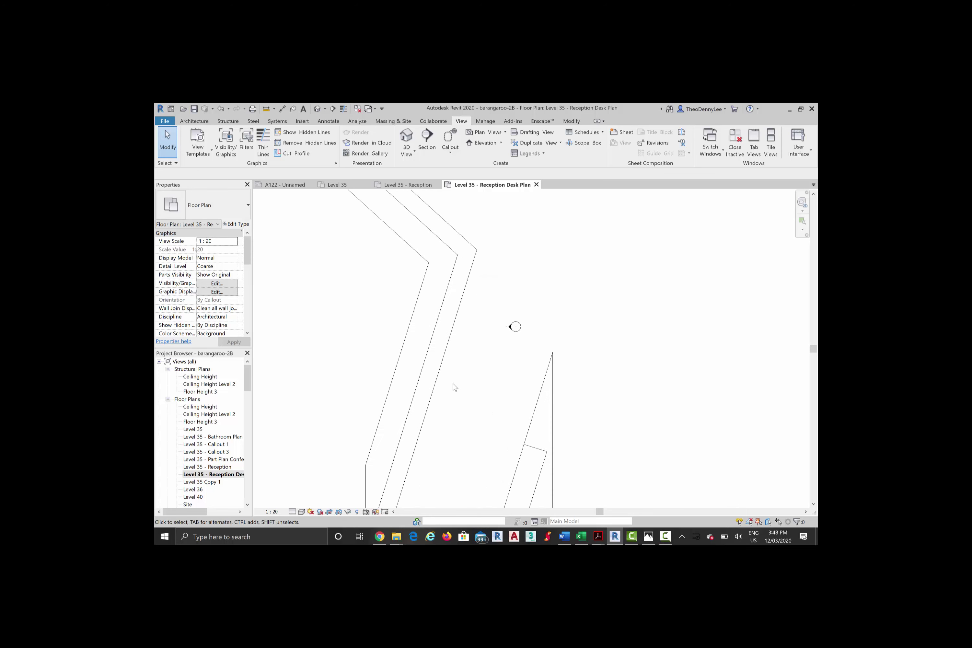
pyautogui.scroll(2, 453, 384)
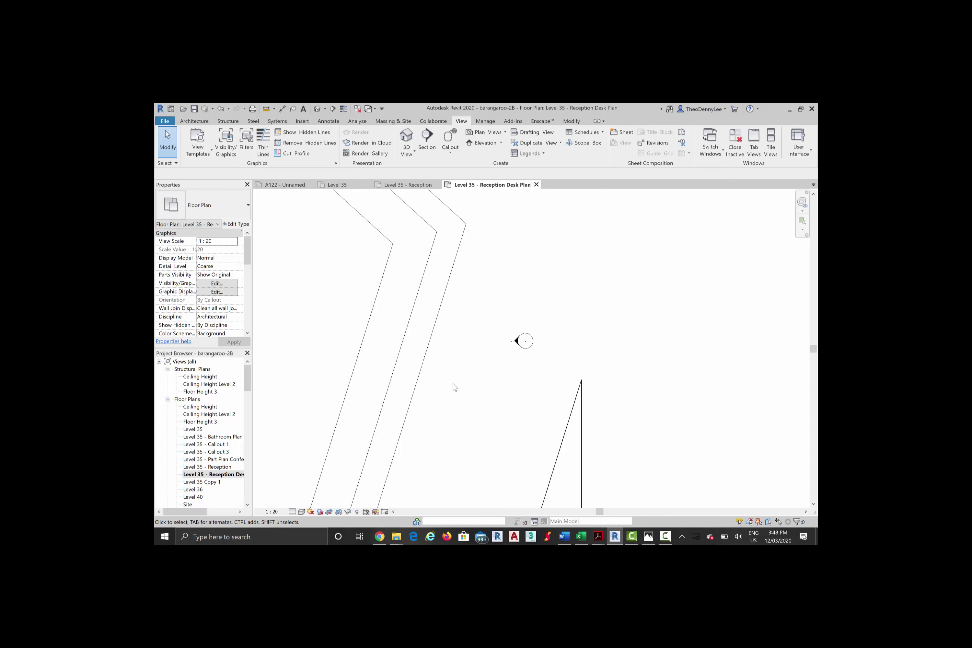
pyautogui.moveTo(453, 384); pyautogui.dragTo(453, 397, button='middle')
pyautogui.scroll(2, 455, 387)
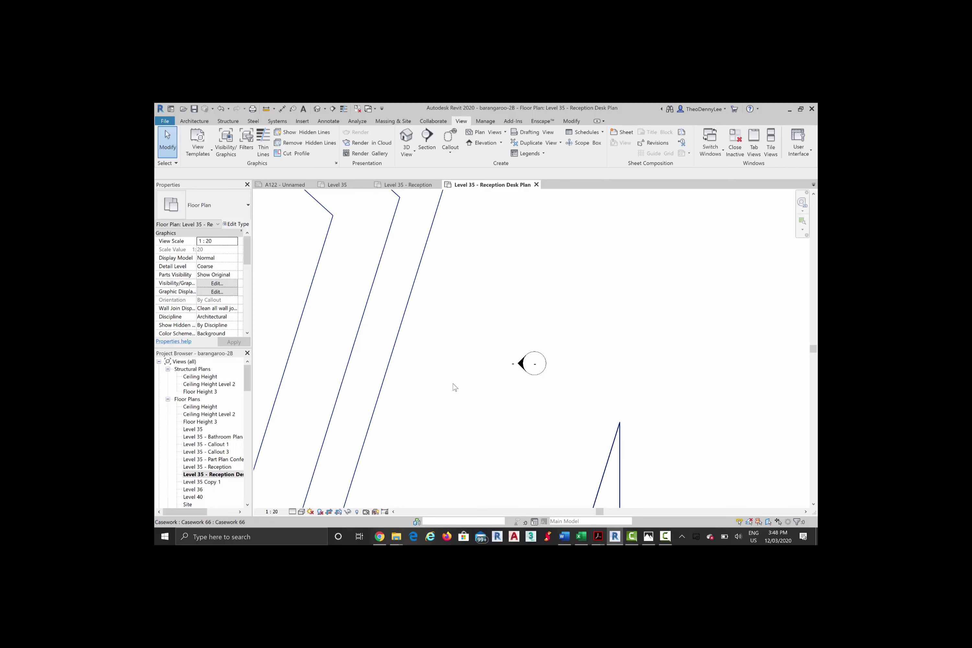
# Step: Try rotating the elevation marker and its arrow about the circle's centre toward the desk's angled front, and undo the rotation
pyautogui.moveTo(475, 324); pyautogui.dragTo(569, 406)
pyautogui.click(455, 387)
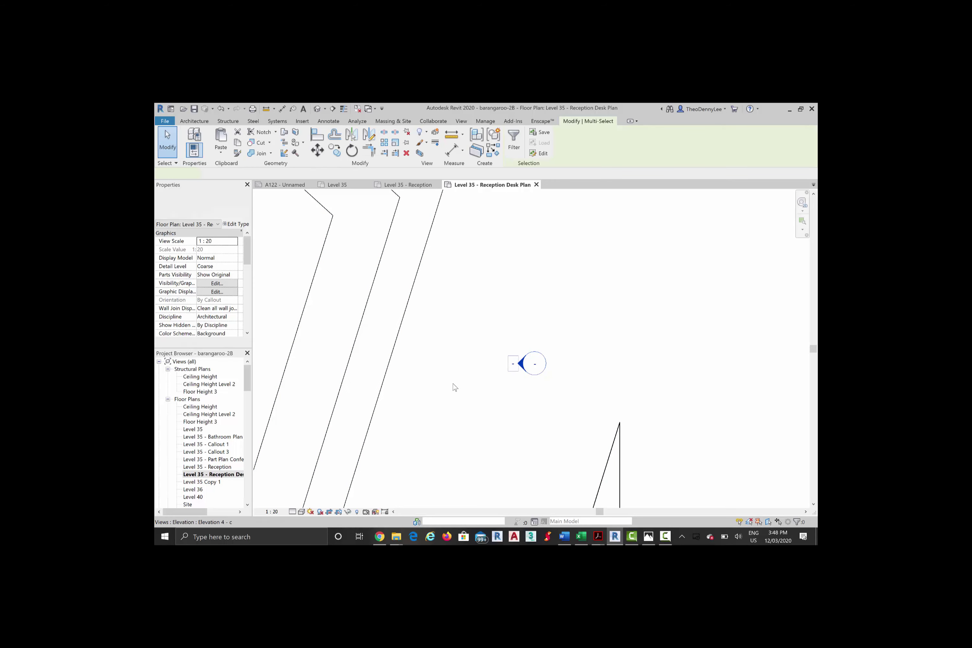
pyautogui.press('r')
pyautogui.press('o')
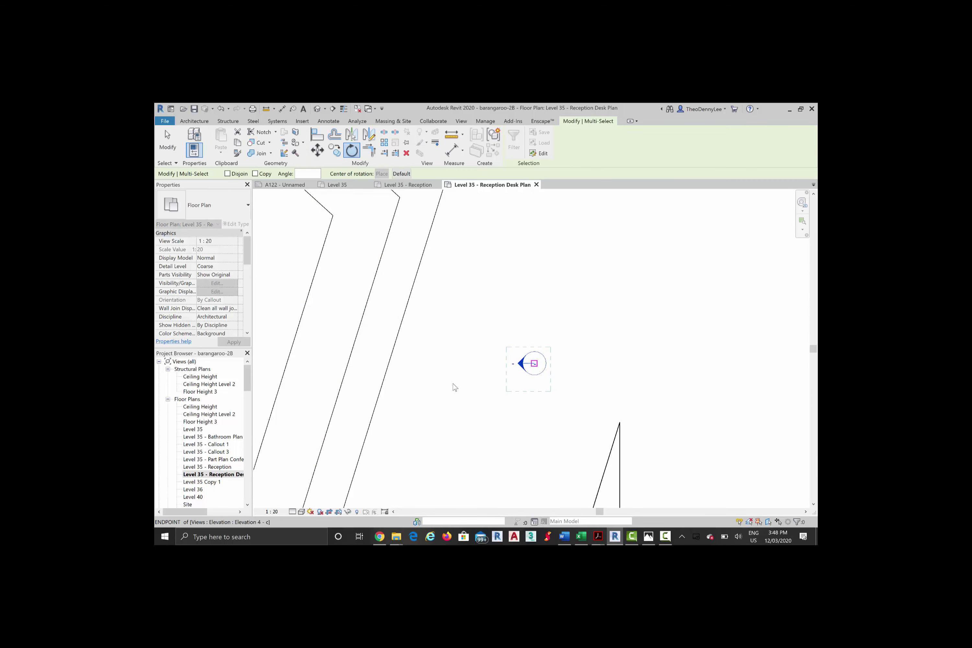
pyautogui.click(534, 363)
pyautogui.click(427, 363)
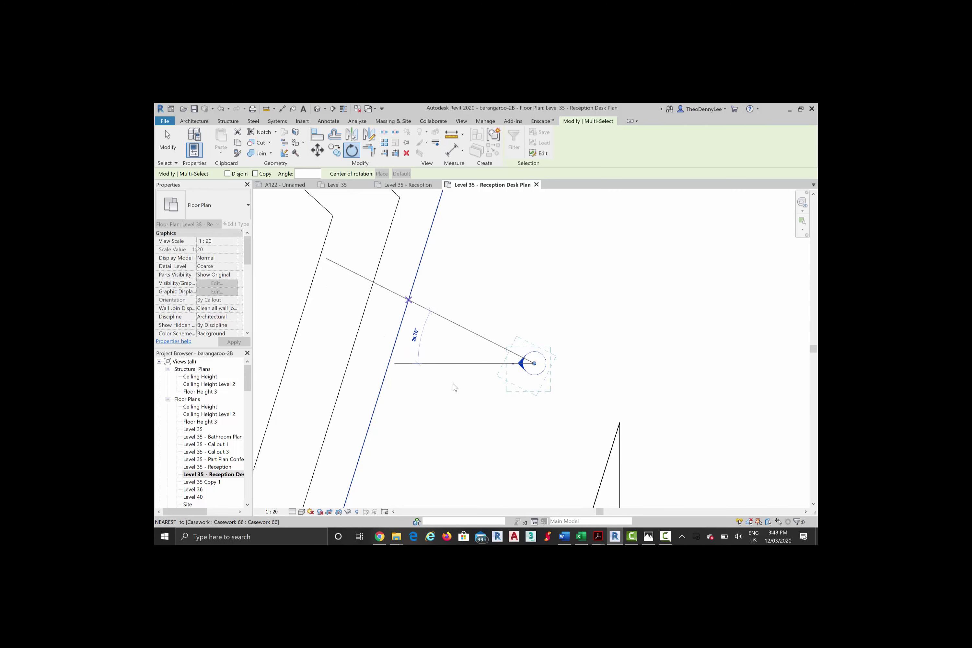
pyautogui.click(455, 386)
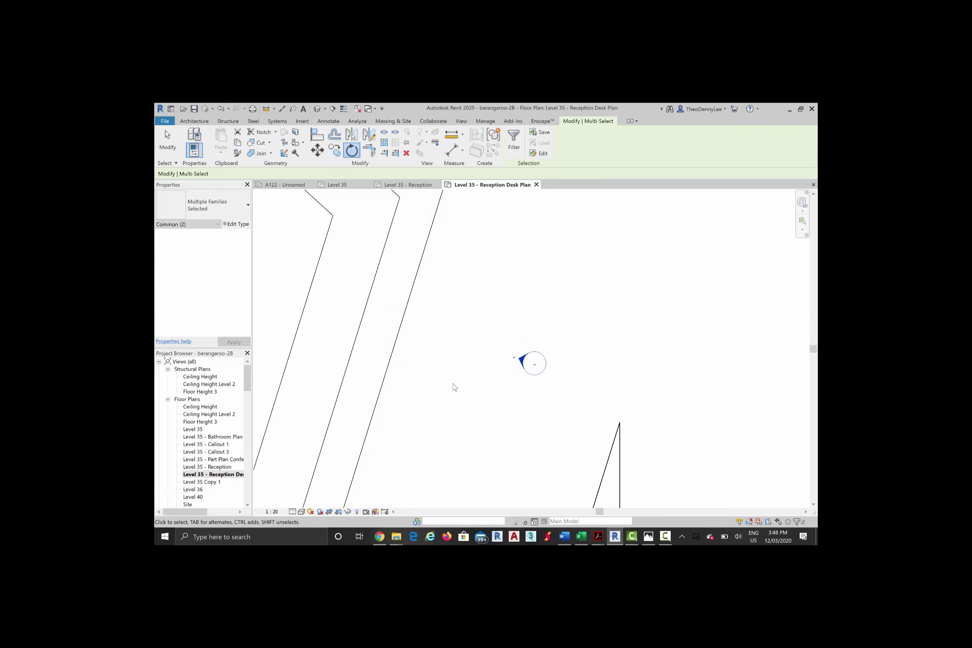
pyautogui.press('Escape')
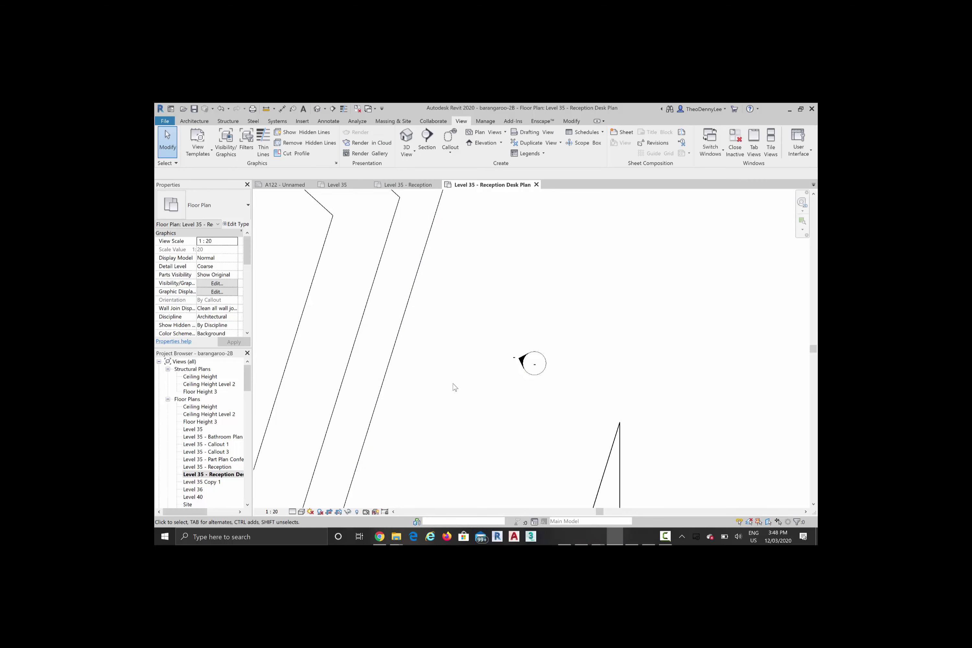
pyautogui.hotkey('ctrl', 'z')
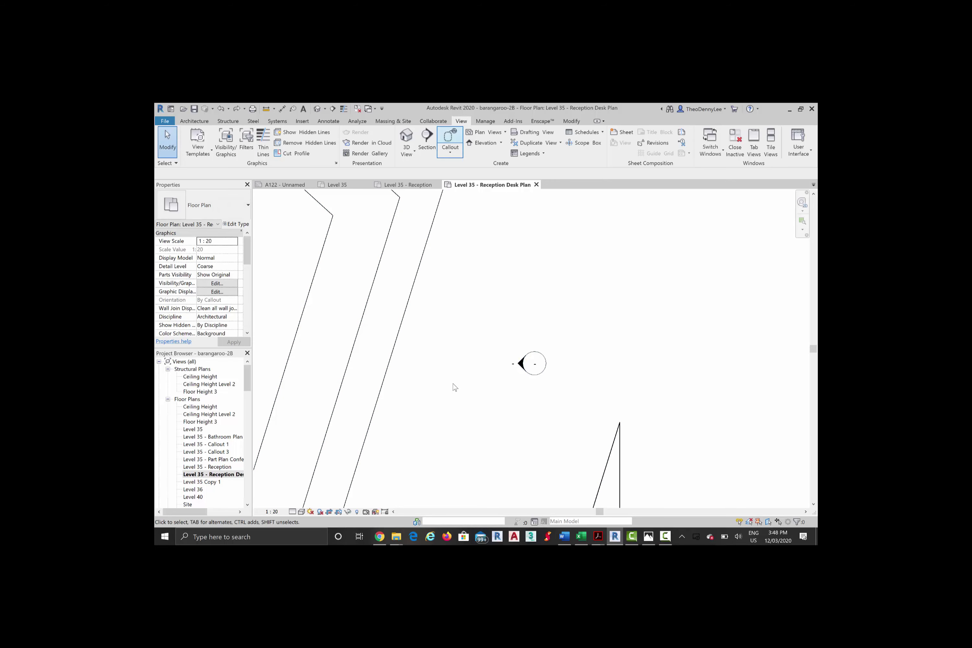
# Step: Try to align a new building elevation with the reception desk's angled front by cycling its direction candidates, and cancel the placement
pyautogui.click(483, 143)
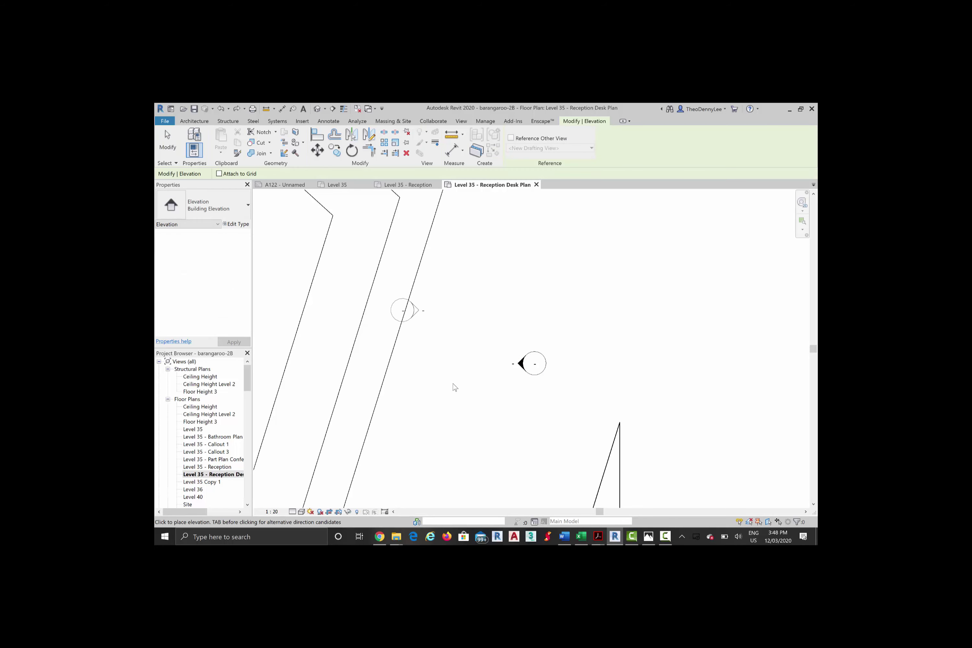
pyautogui.scroll(-2, 455, 388)
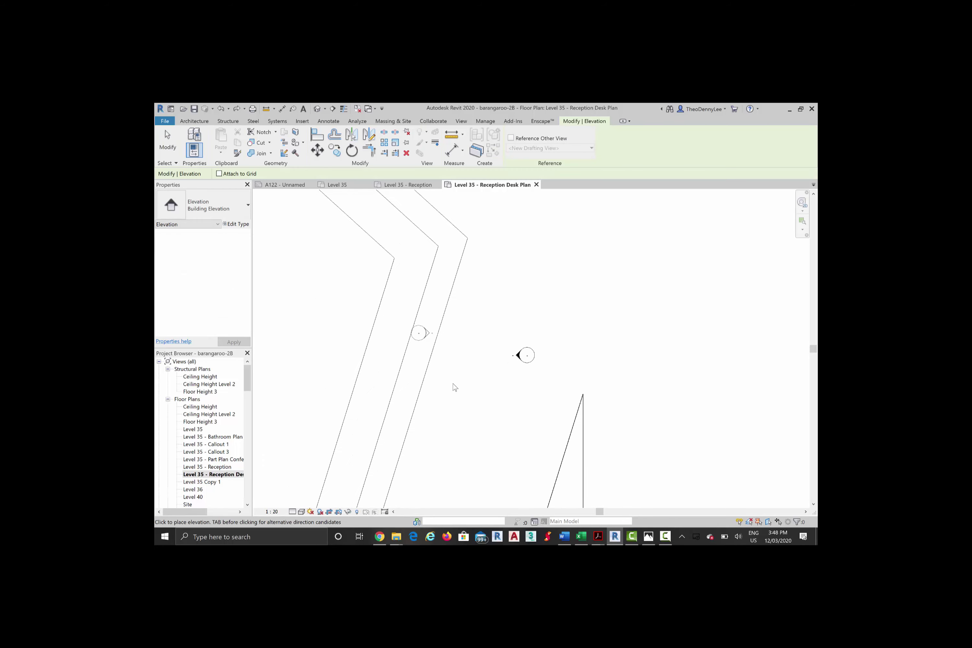
pyautogui.scroll(-2, 455, 387)
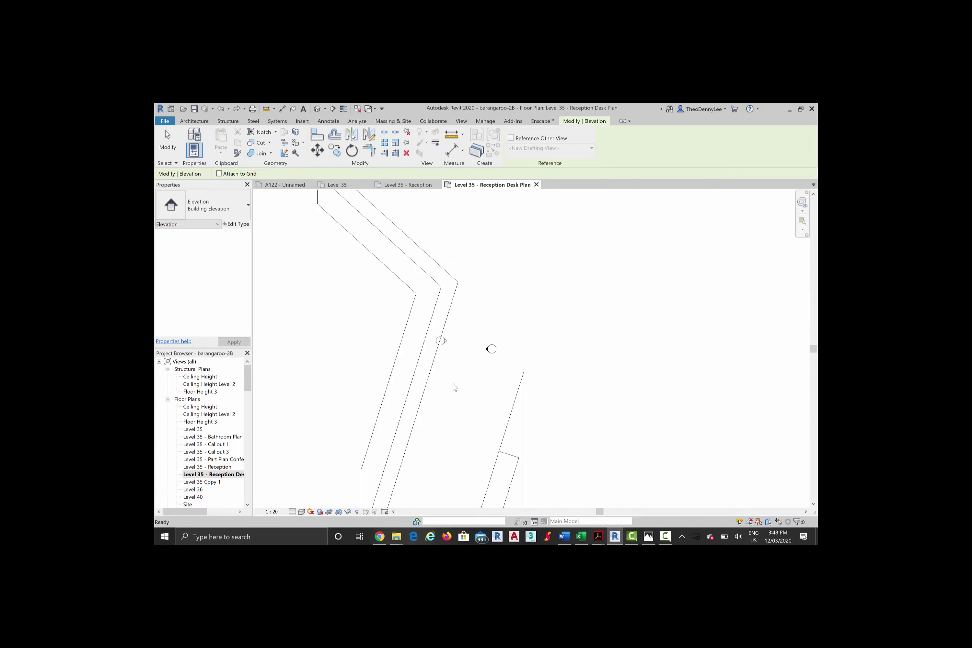
pyautogui.scroll(2, 455, 387)
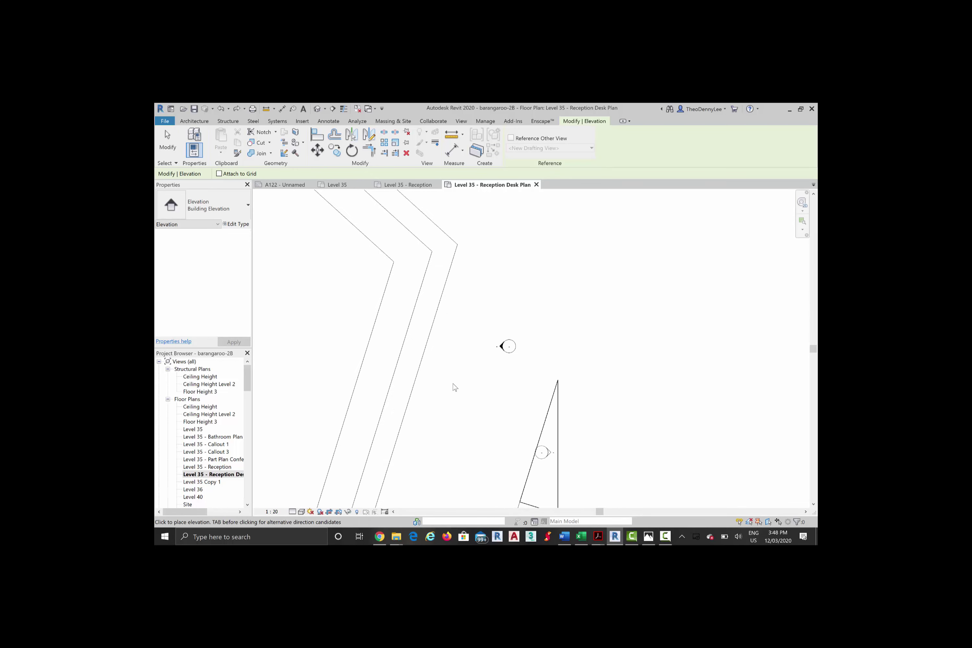
pyautogui.scroll(2, 455, 388)
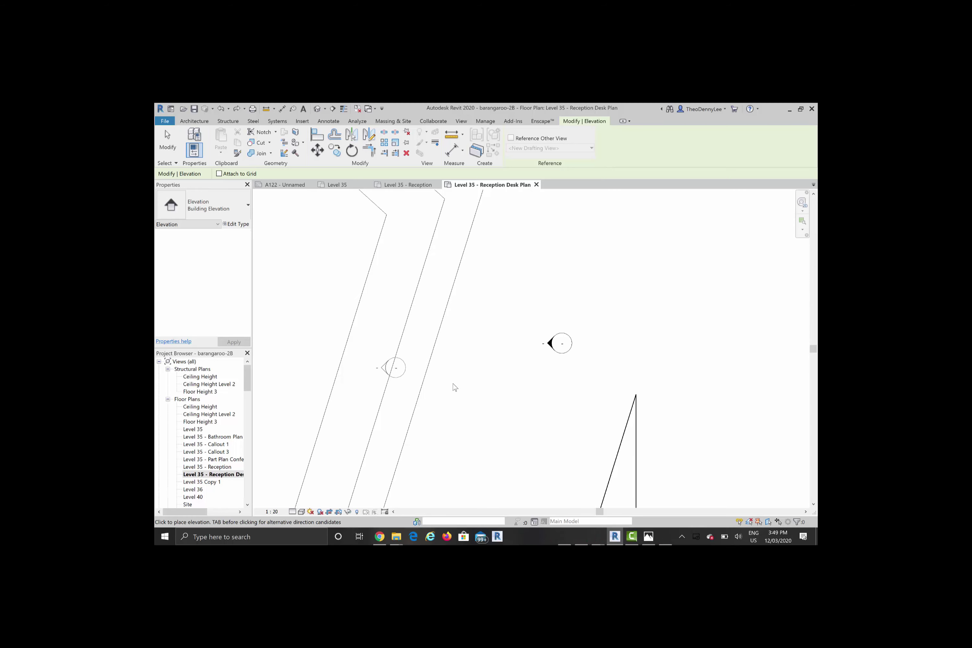
pyautogui.scroll(-2, 454, 387)
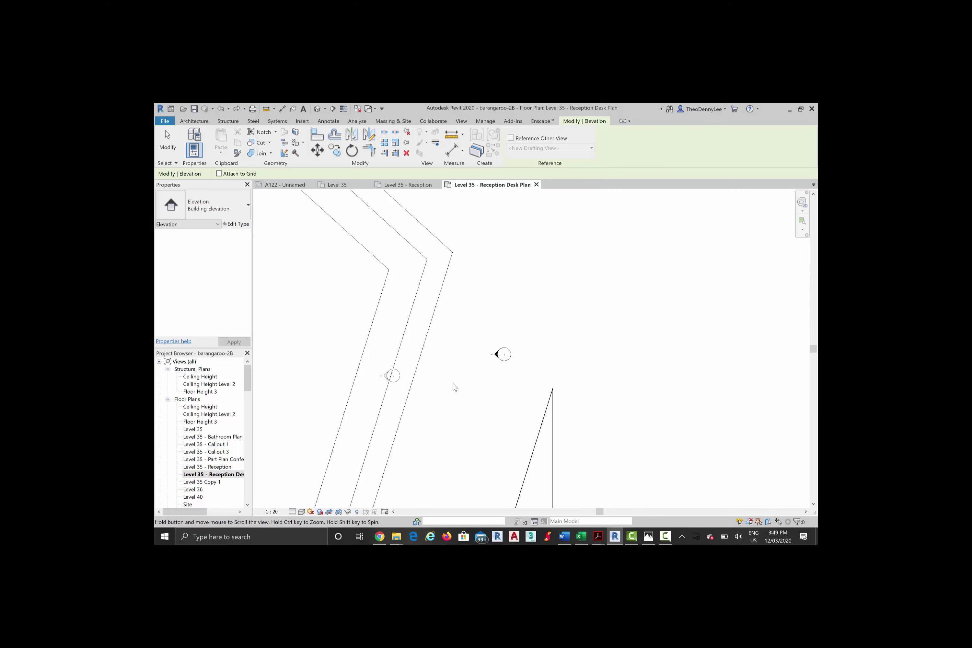
pyautogui.press('Tab')
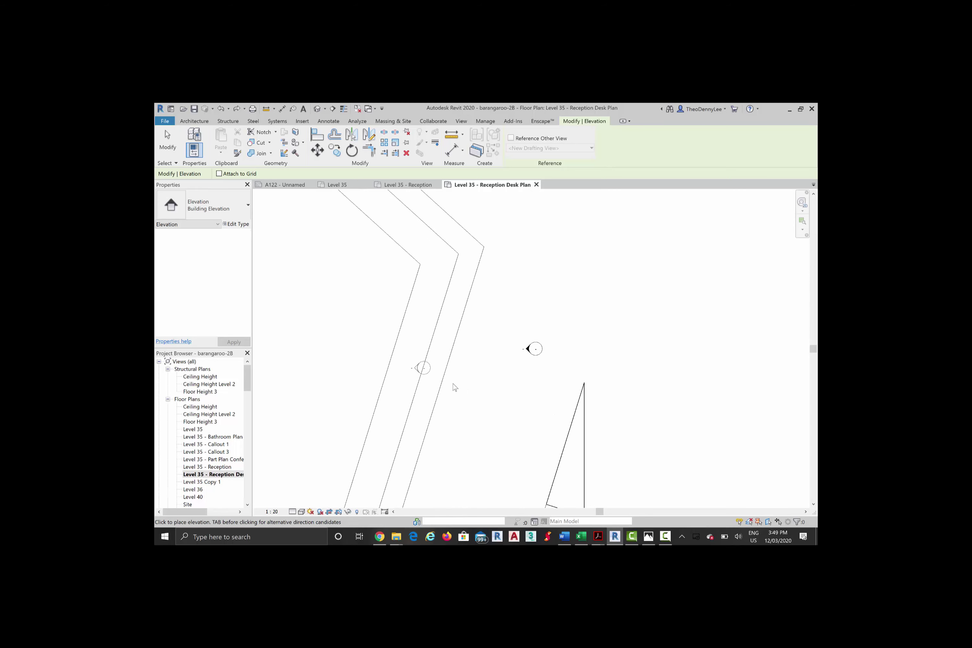
pyautogui.press('Tab')
pyautogui.scroll(-1, 455, 388)
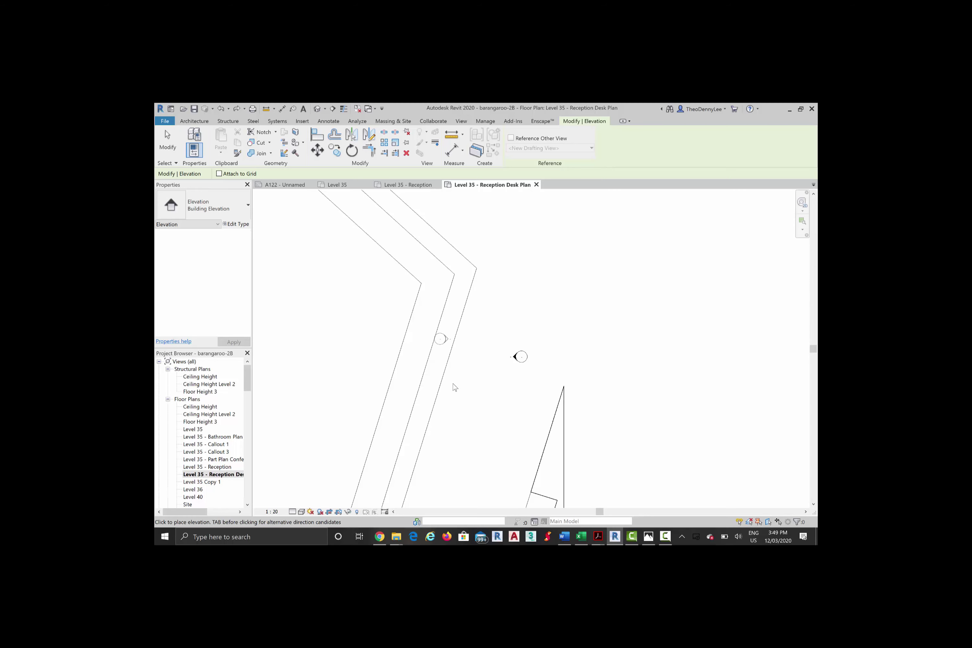
pyautogui.scroll(3, 455, 387)
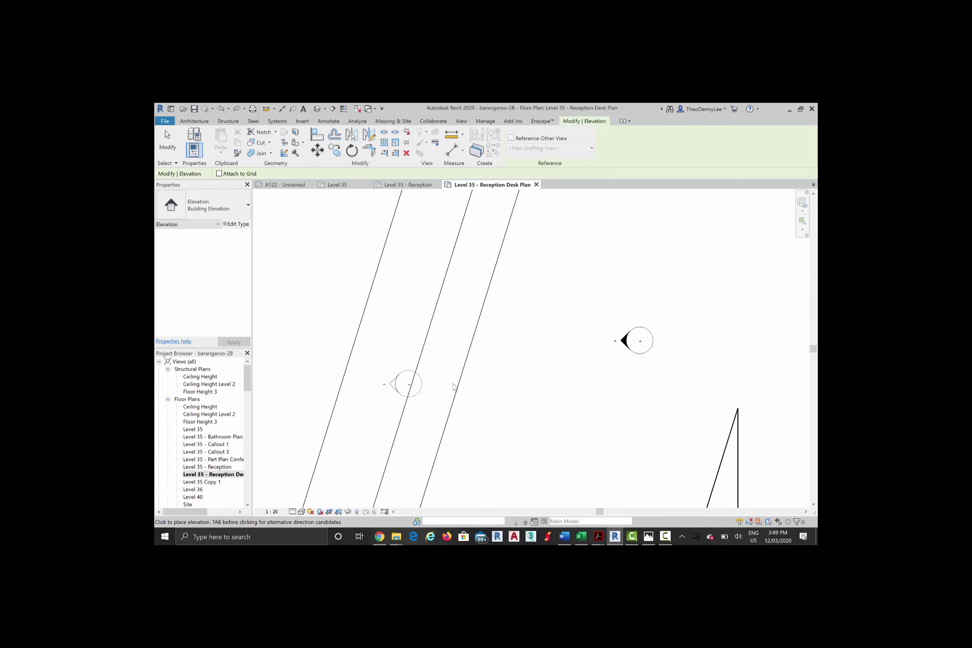
pyautogui.scroll(-3, 454, 387)
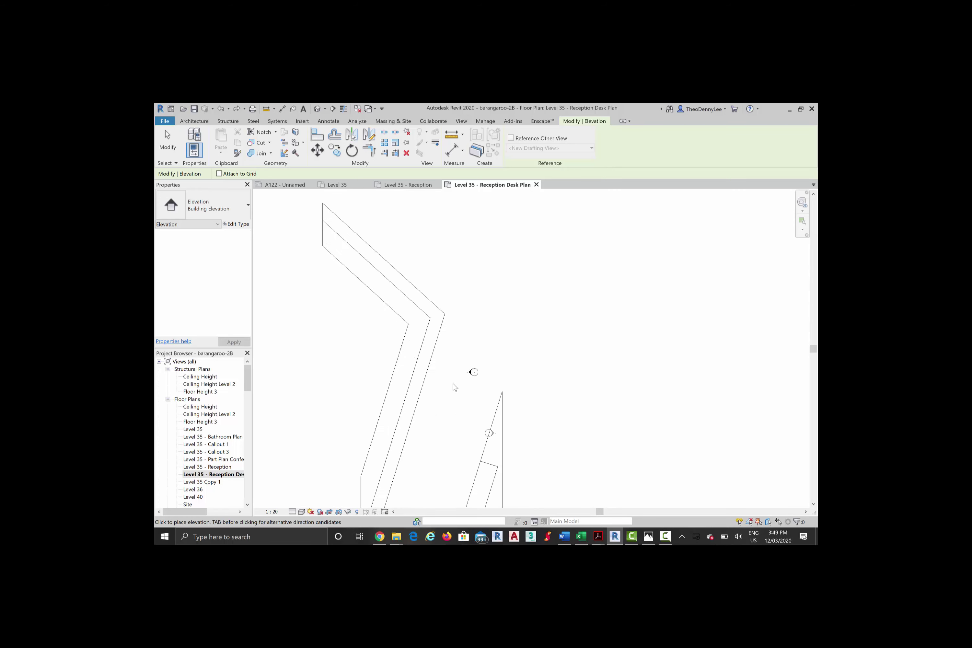
pyautogui.scroll(2, 454, 387)
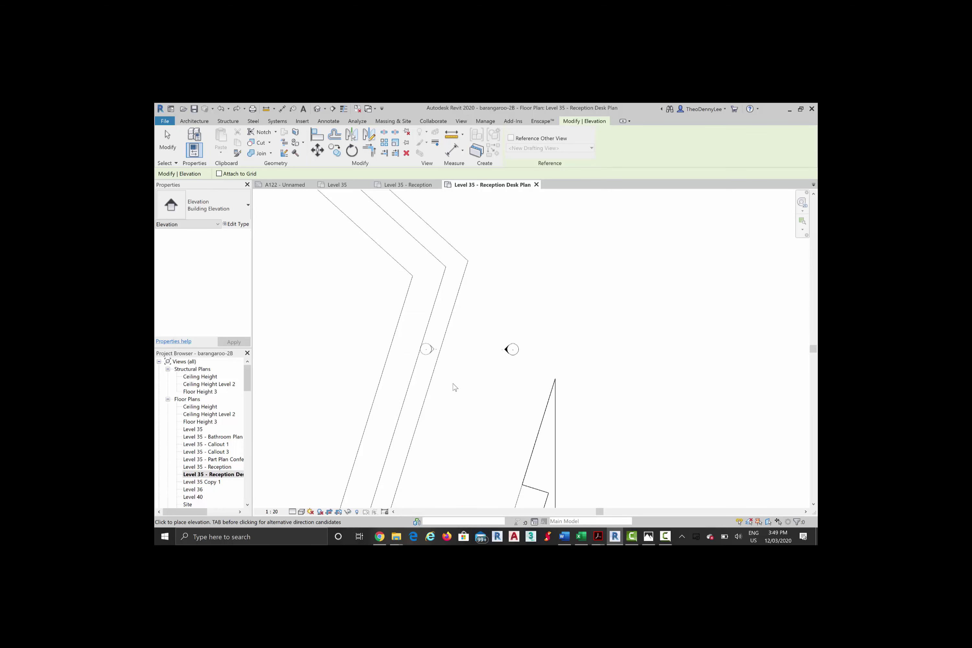
pyautogui.rightClick(422, 350)
pyautogui.click(431, 354)
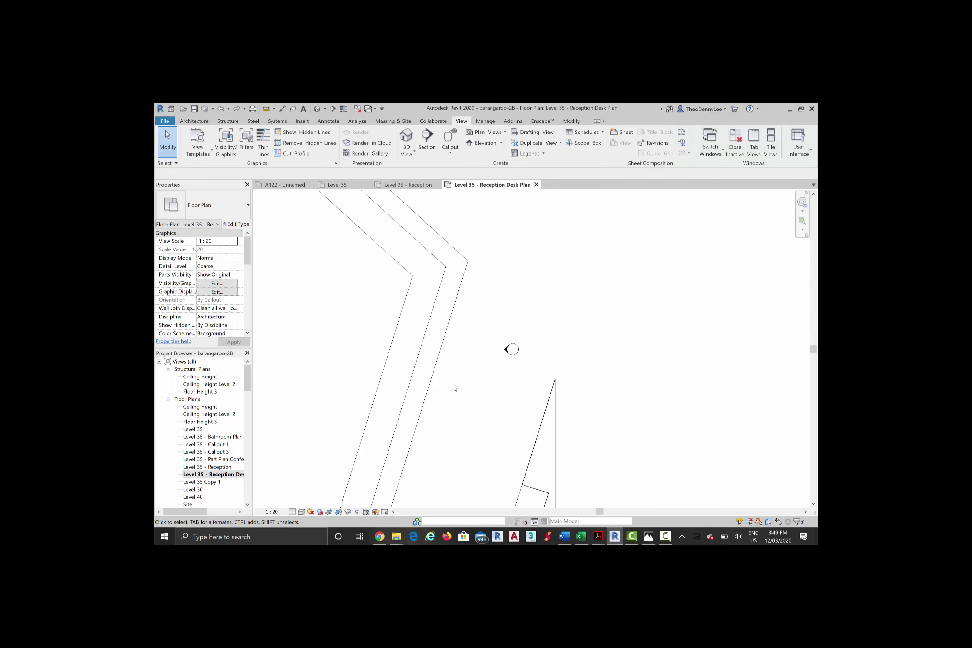
# Step: Draw a temporary 30mm Toilet partition wall about 2500 mm long along the reception desk's angled front edge
pyautogui.press('w')
pyautogui.press('a')
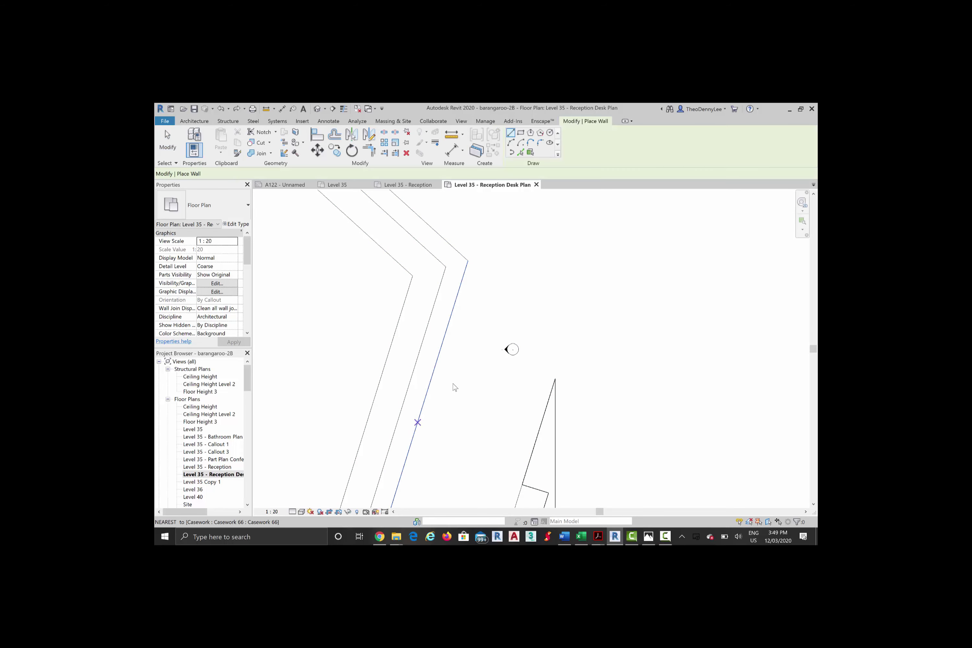
pyautogui.click(417, 422)
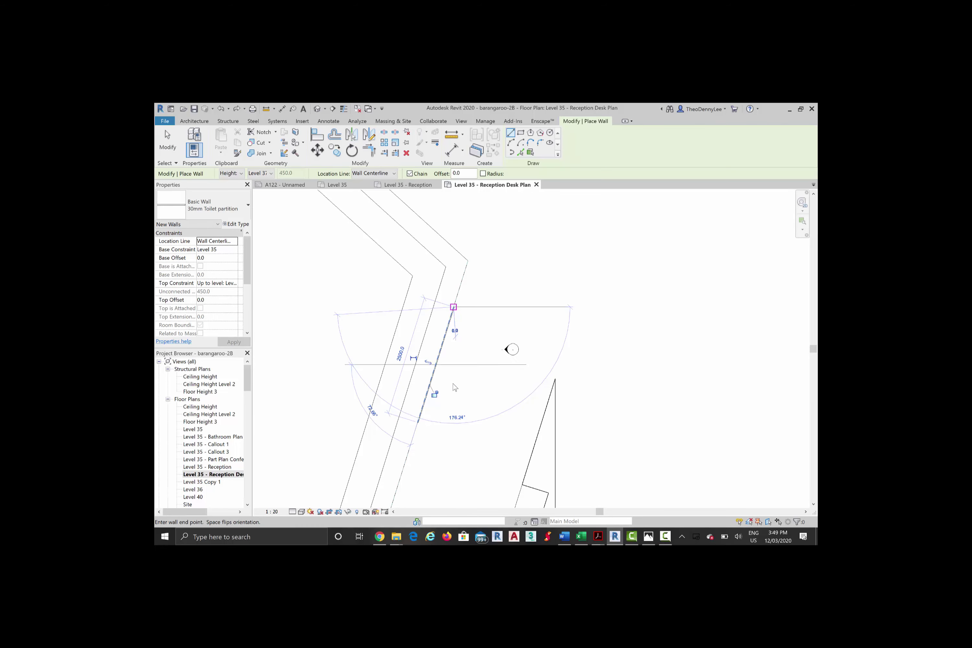
pyautogui.press('Escape')
pyautogui.press('Escape')
# Step: Place a building elevation marker in front of the temporary wall, squared to and facing the desk's angled front
pyautogui.scroll(2, 455, 387)
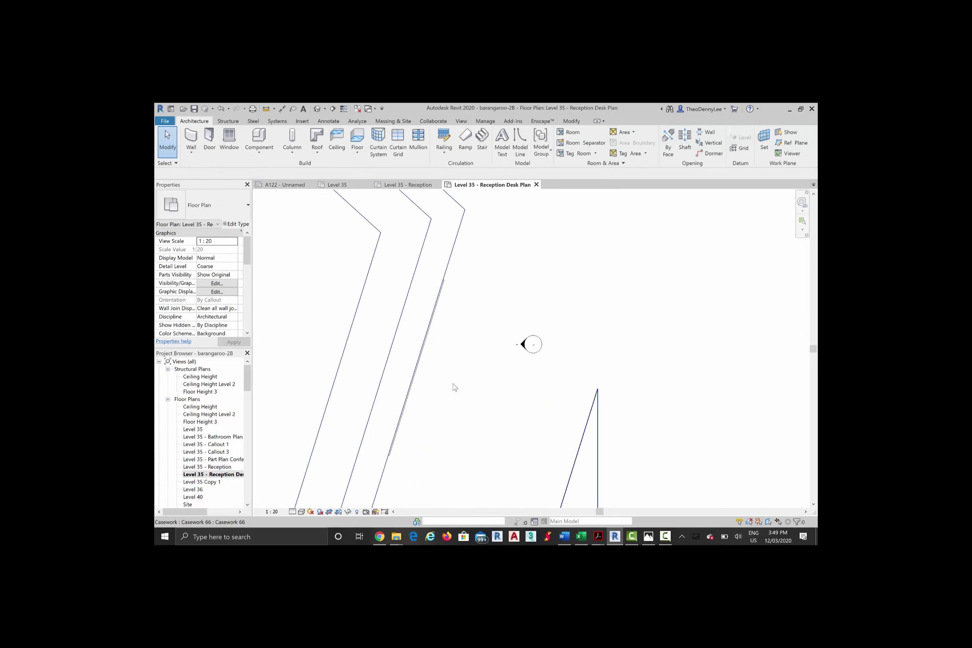
pyautogui.click(460, 121)
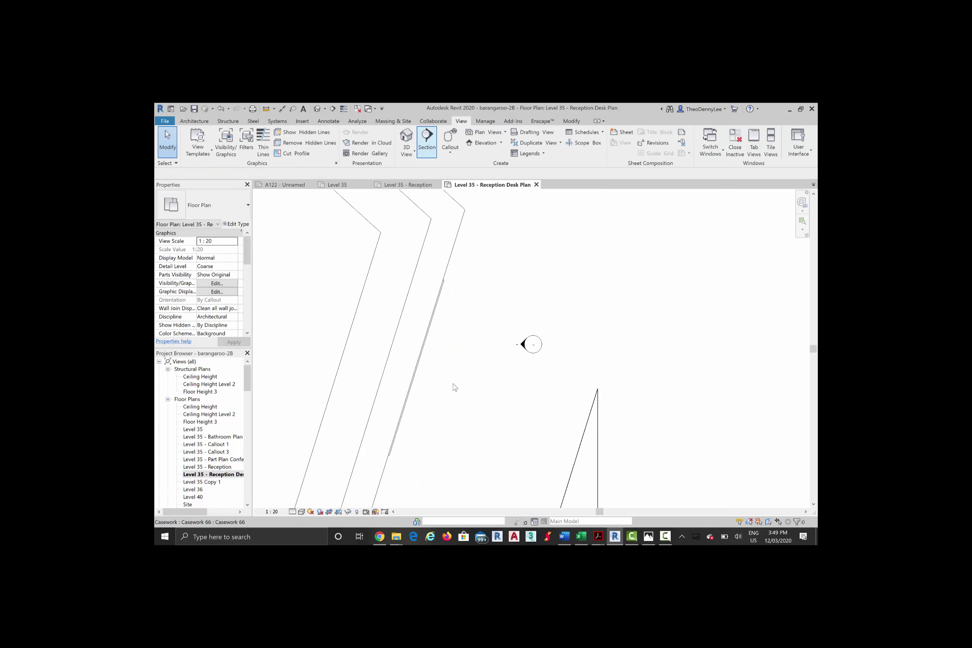
pyautogui.press('e')
pyautogui.press('l')
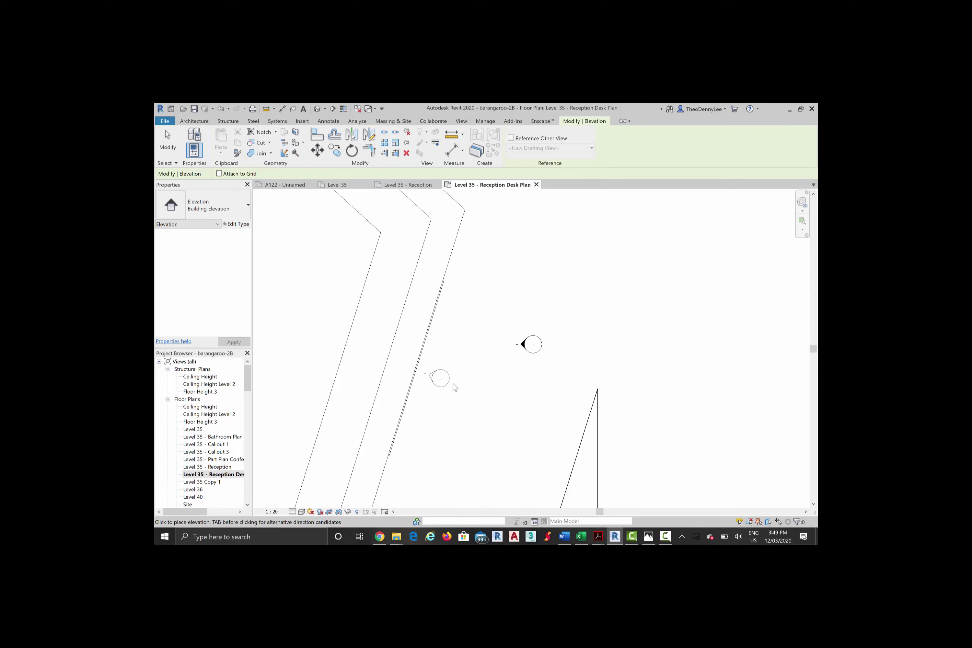
pyautogui.click(454, 384)
pyautogui.press('Escape')
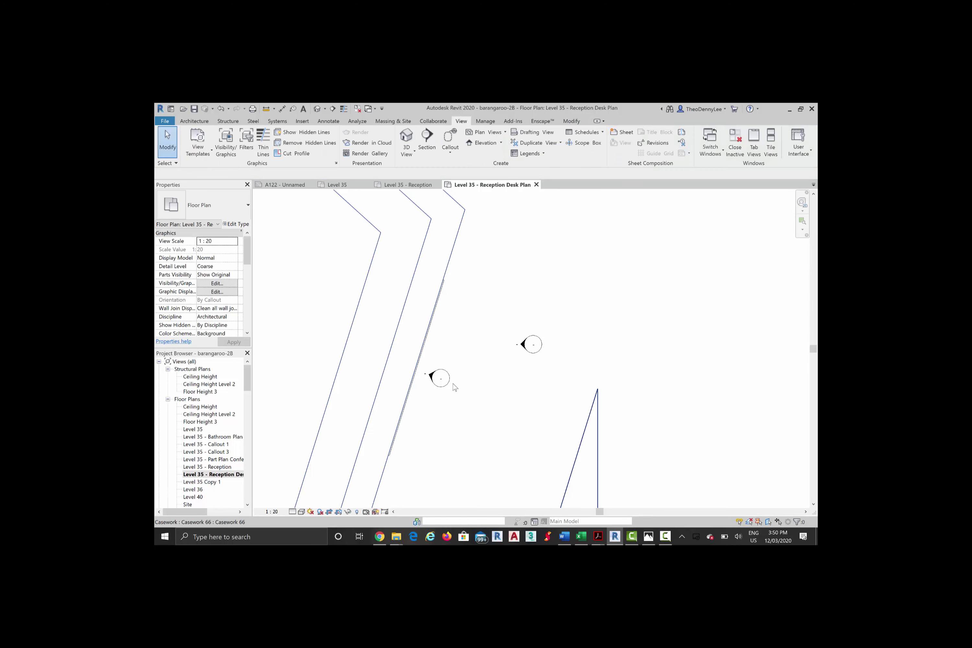
# Step: Delete the temporary partition wall from the reception desk's angled front
pyautogui.scroll(2, 455, 387)
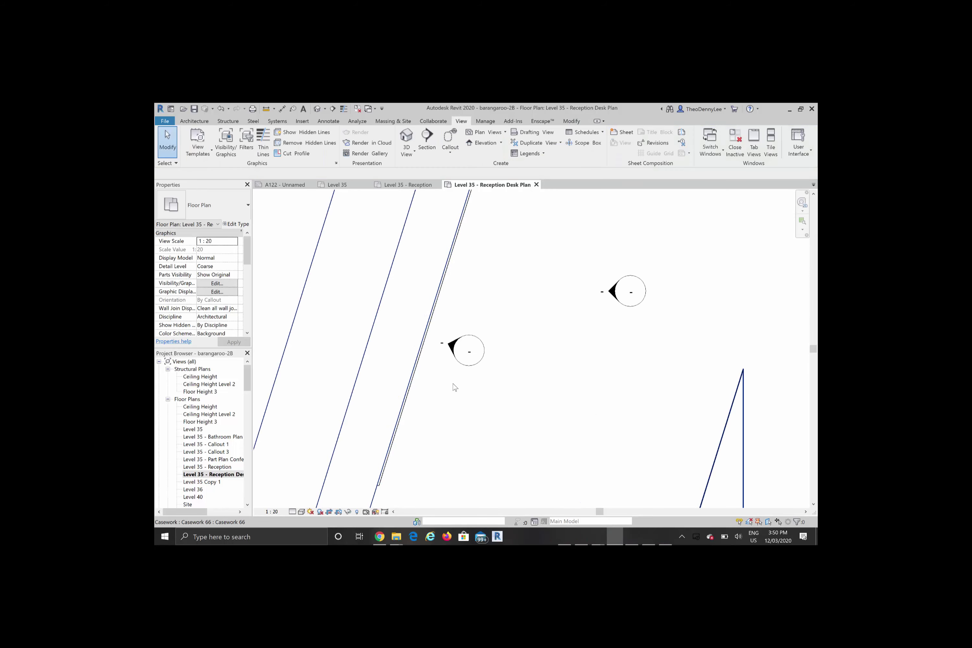
pyautogui.click(455, 387)
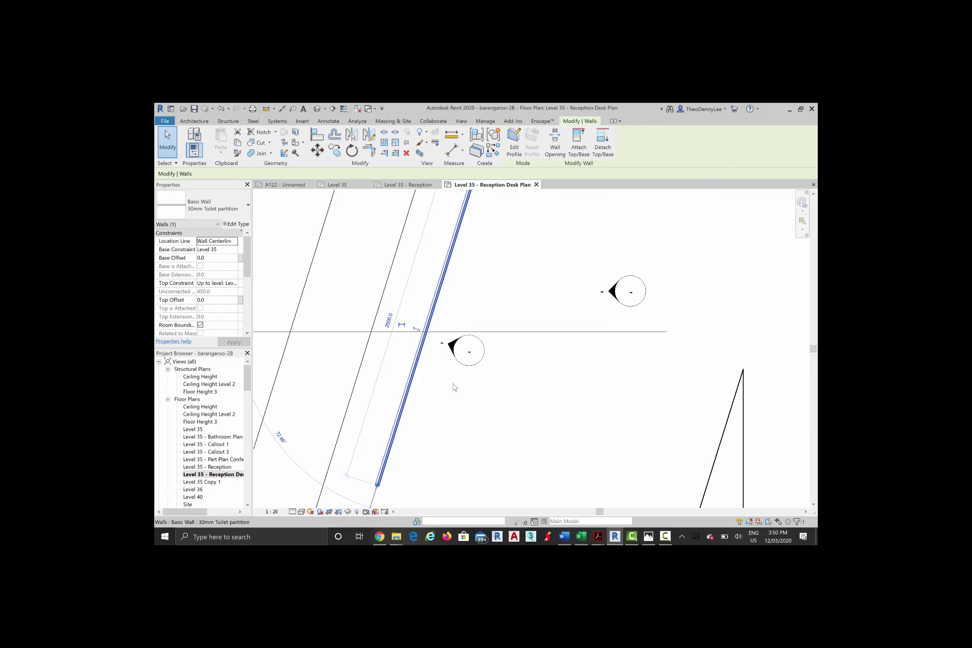
pyautogui.click(455, 387)
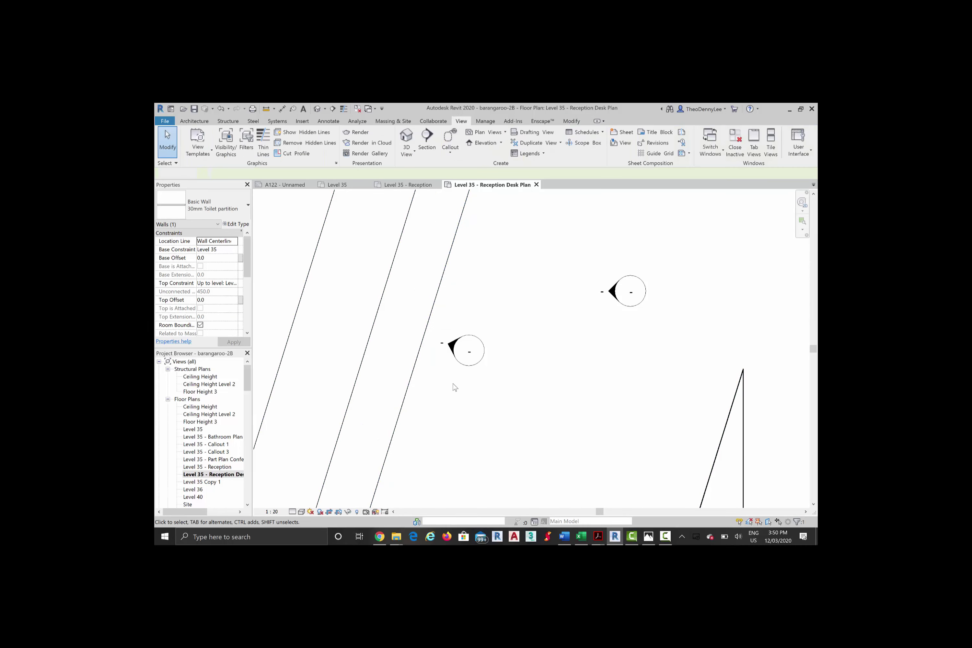
# Step: Open the elevation view of the new angled marker beside the reception desk
pyautogui.scroll(-4, 455, 387)
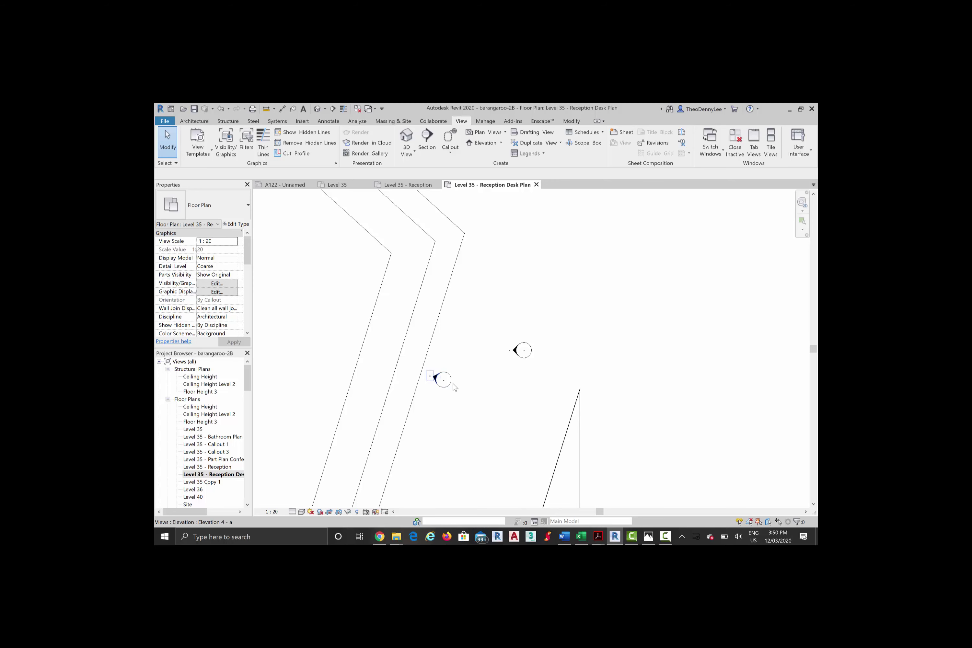
pyautogui.scroll(1, 455, 387)
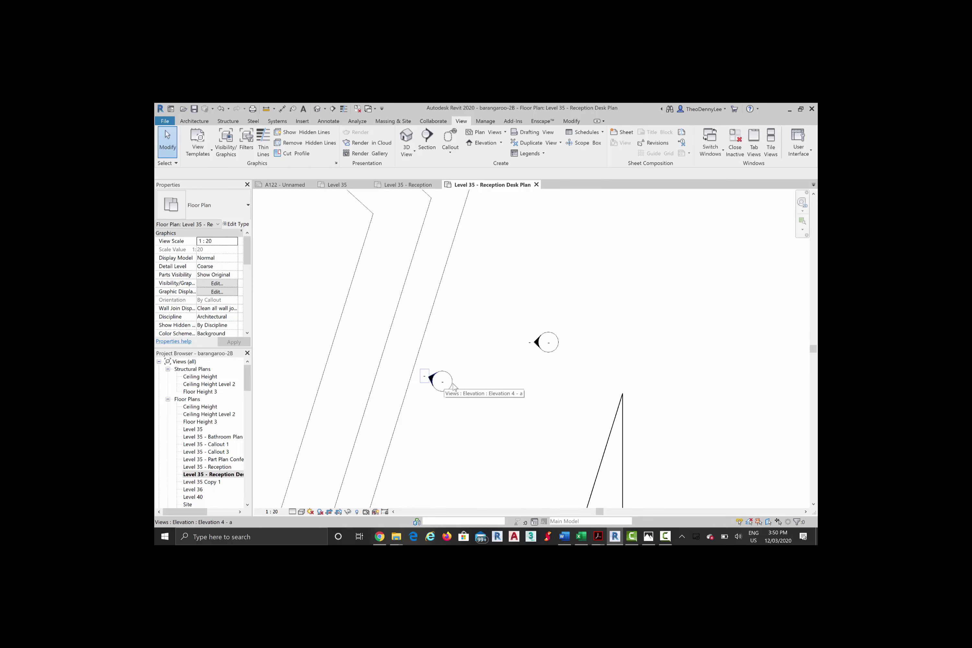
pyautogui.click(455, 387)
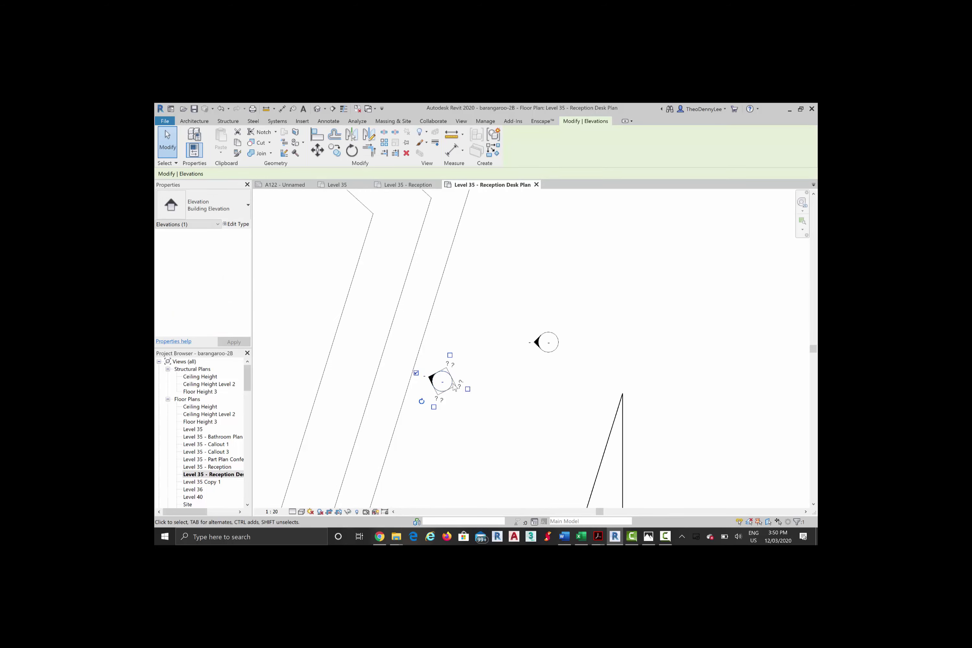
pyautogui.doubleClick(453, 384)
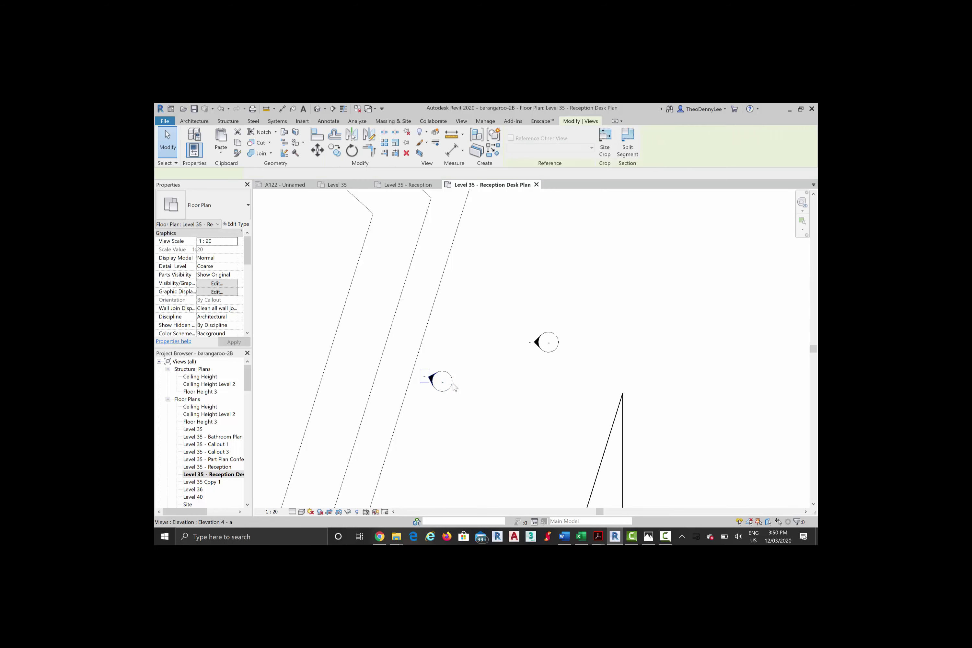
pyautogui.doubleClick(453, 384)
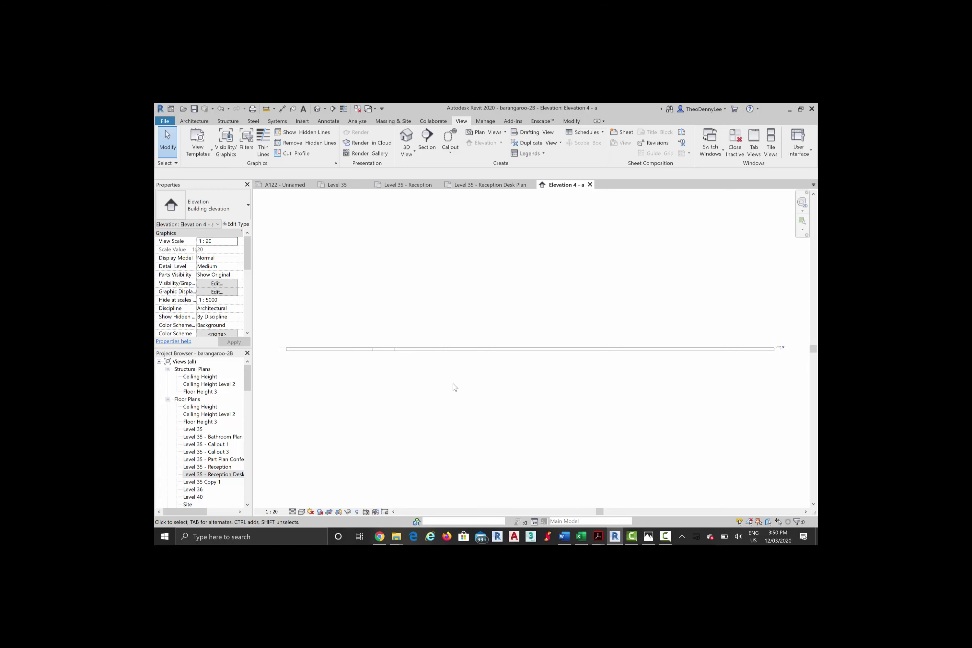
# Step: Raise the elevation's crop region top to just below the ceiling line and bring its right side in to just beyond the reception desk
pyautogui.scroll(2, 453, 384)
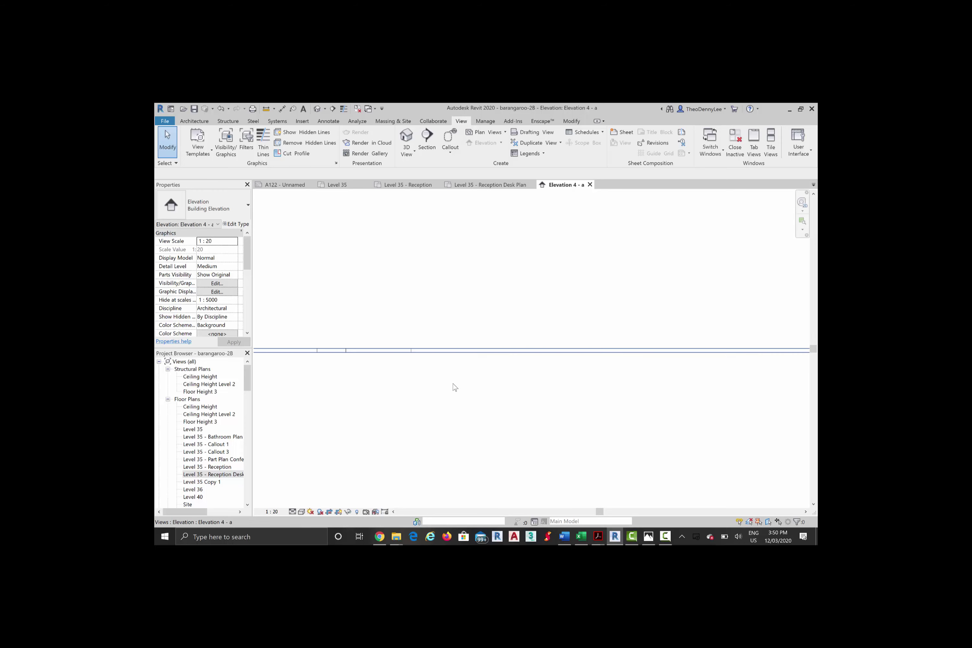
pyautogui.click(453, 384)
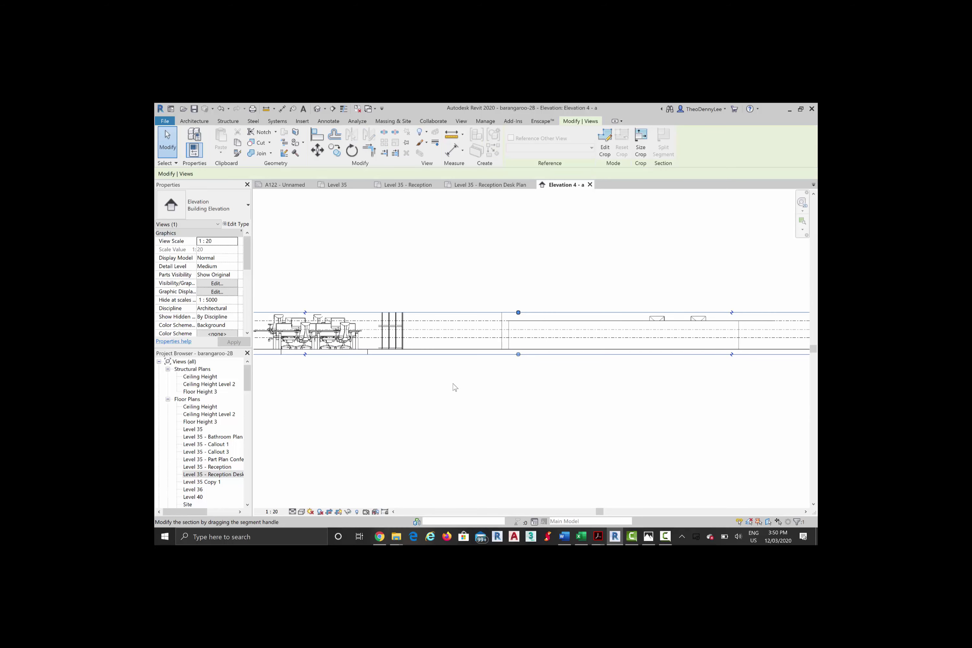
pyautogui.moveTo(518, 313); pyautogui.dragTo(518, 283)
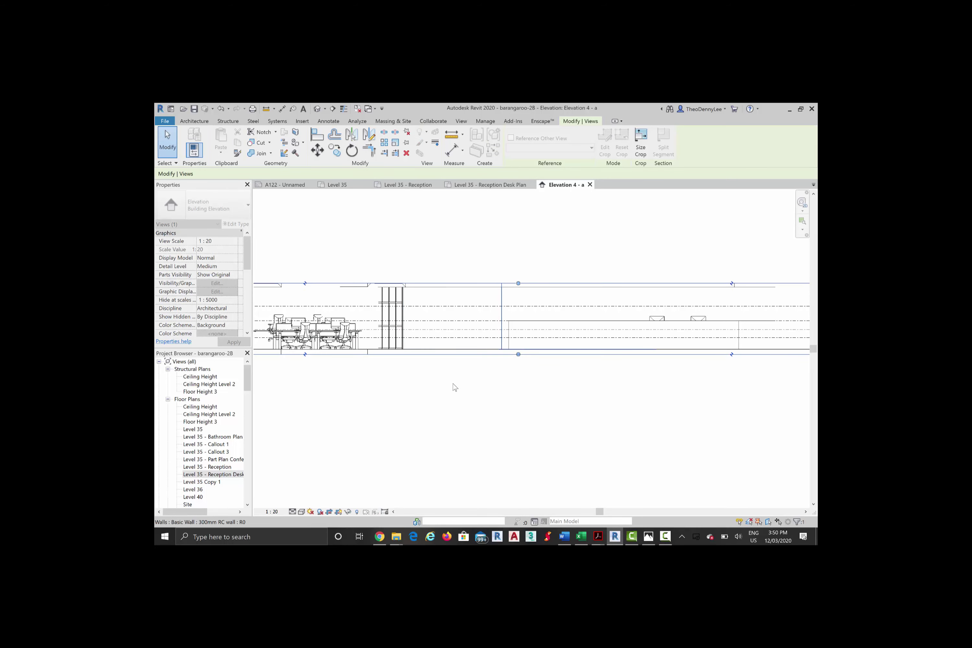
pyautogui.moveTo(453, 384)
pyautogui.mouseDown(button='middle')
pyautogui.moveTo(278, 377)
pyautogui.moveTo(289, 379)
pyautogui.mouseUp(button='middle')
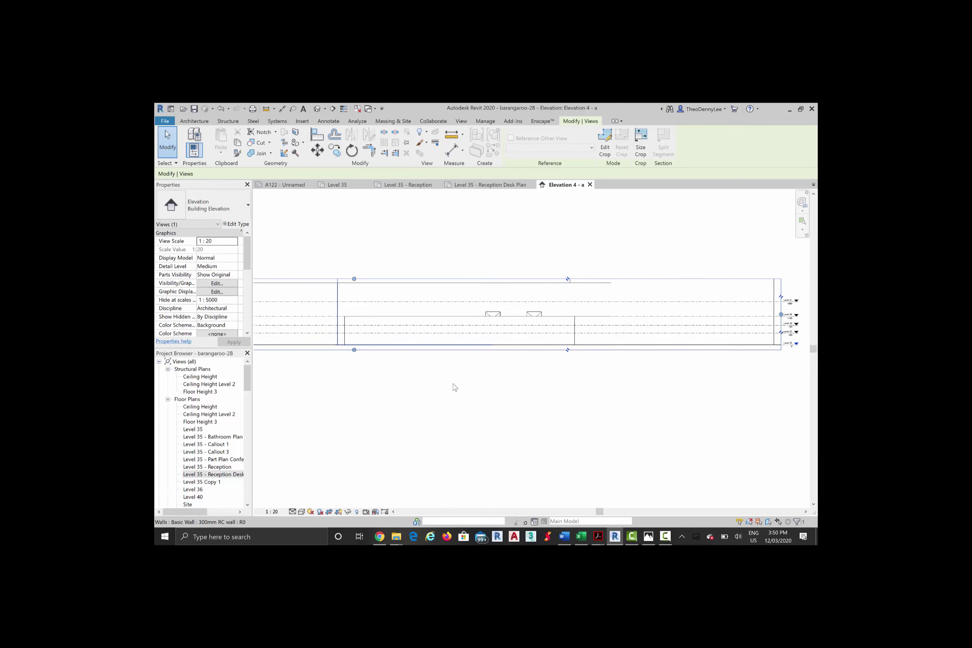
pyautogui.scroll(3, 370, 278)
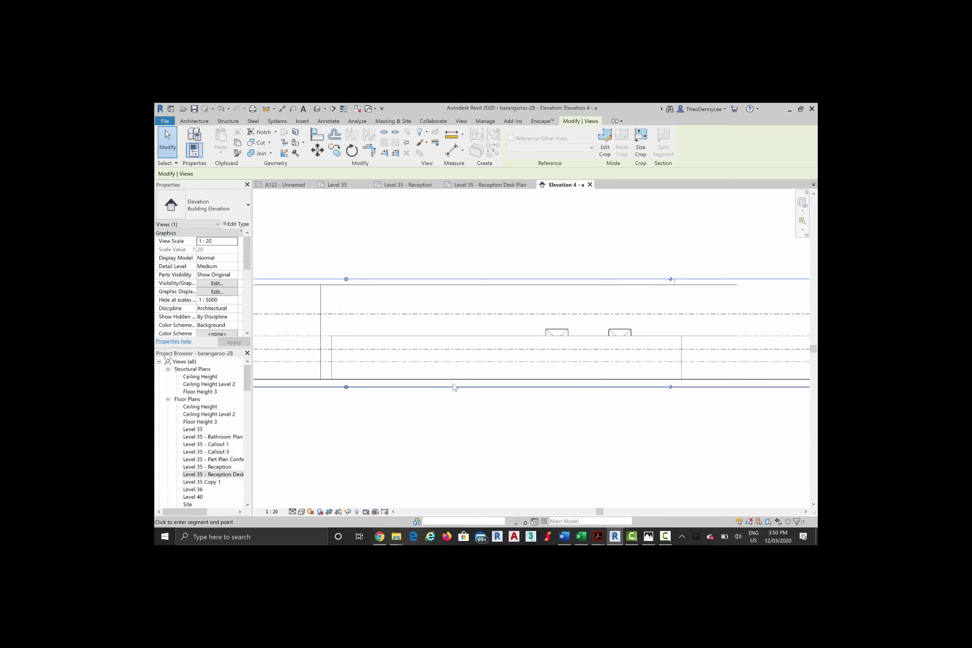
pyautogui.moveTo(346, 279); pyautogui.dragTo(346, 301)
pyautogui.scroll(-4, 346, 299)
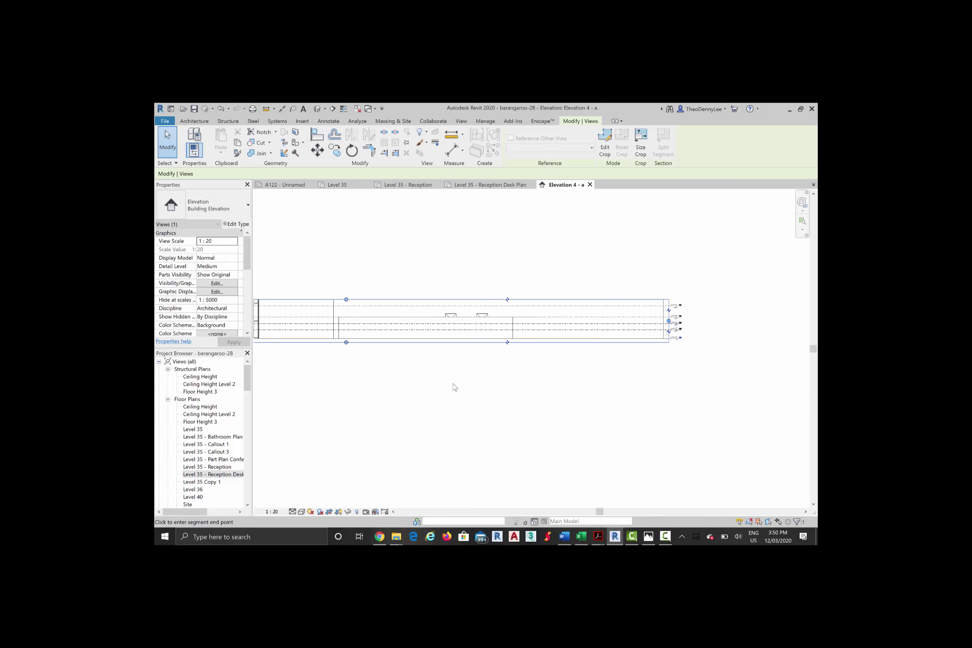
pyautogui.moveTo(668, 321)
pyautogui.mouseDown()
pyautogui.moveTo(524, 321)
pyautogui.moveTo(569, 321)
pyautogui.mouseUp()
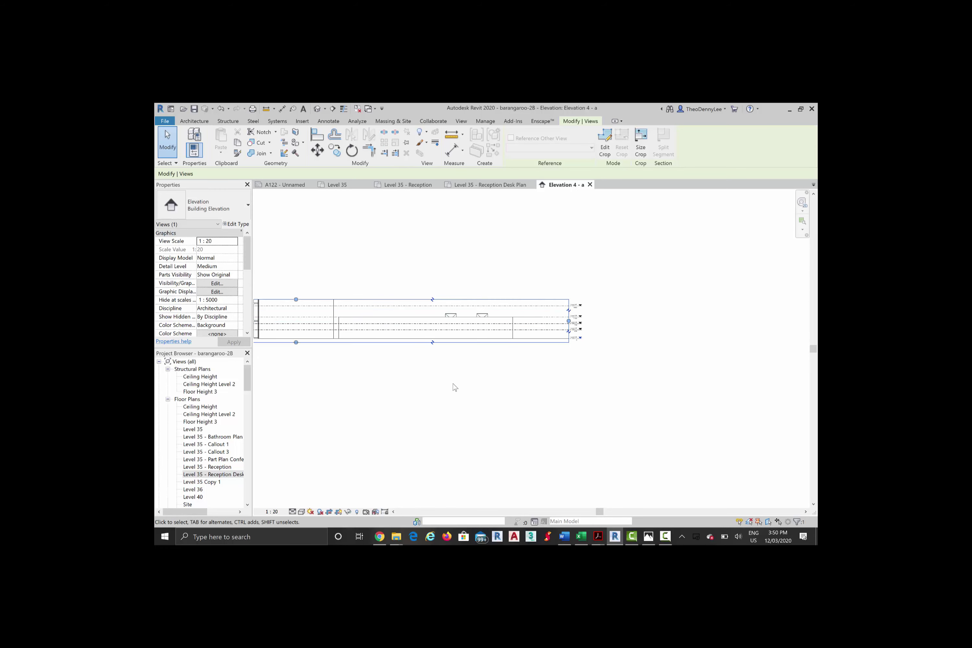
# Step: Bring the left side of the elevation's crop region in to just beyond the reception desk
pyautogui.scroll(-2, 544, 272)
pyautogui.moveTo(543, 272); pyautogui.dragTo(703, 269, button='middle')
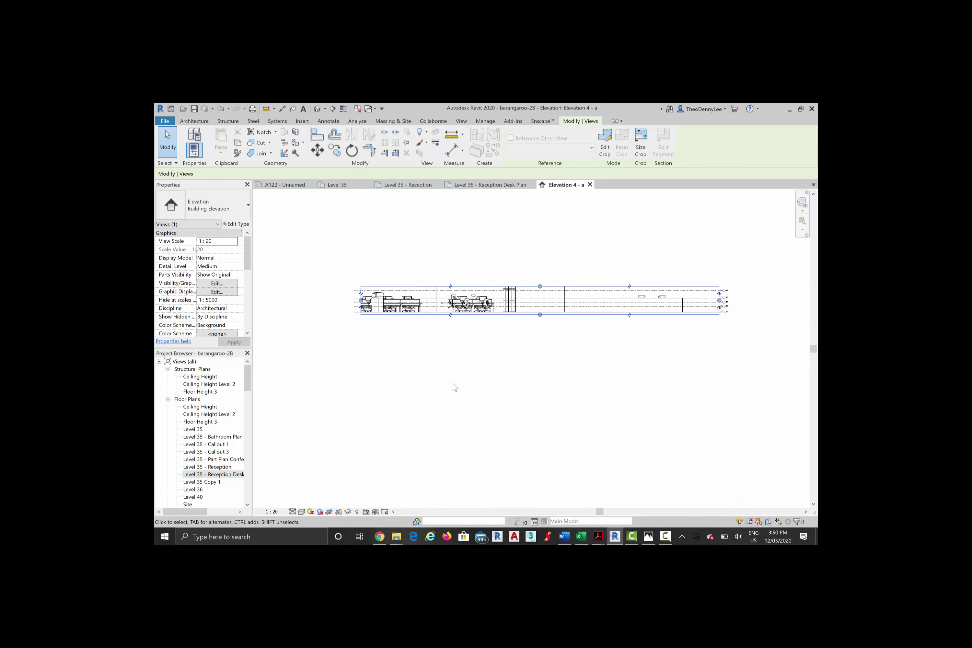
pyautogui.scroll(2, 455, 387)
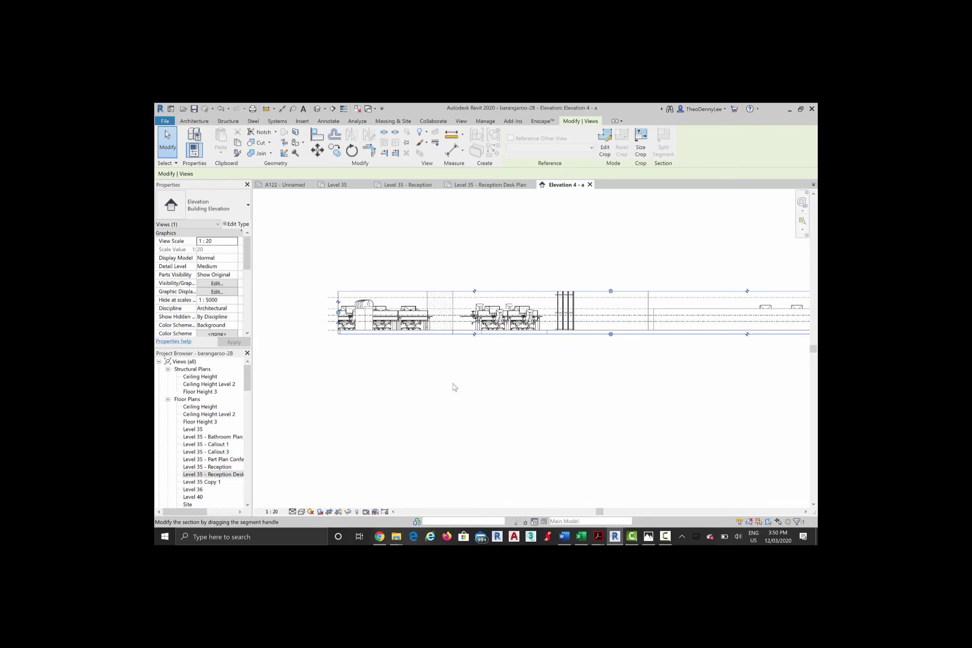
pyautogui.moveTo(338, 312); pyautogui.dragTo(630, 313)
pyautogui.moveTo(631, 313); pyautogui.dragTo(412, 314, button='middle')
pyautogui.scroll(1, 453, 384)
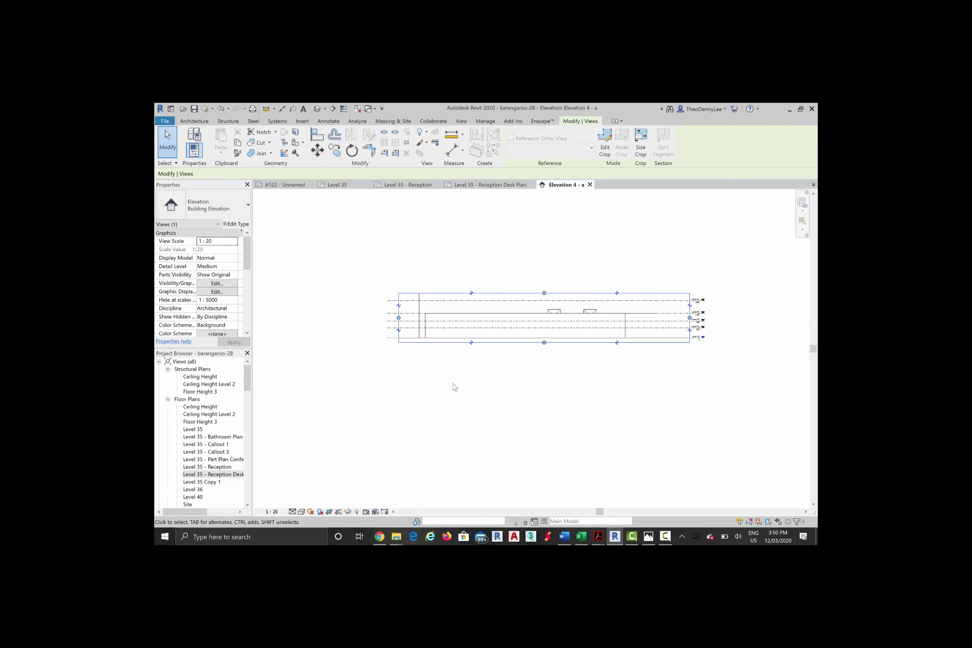
pyautogui.click(453, 384)
# Step: Temporarily isolate the reception desk casework element in the elevation view
pyautogui.click(496, 314)
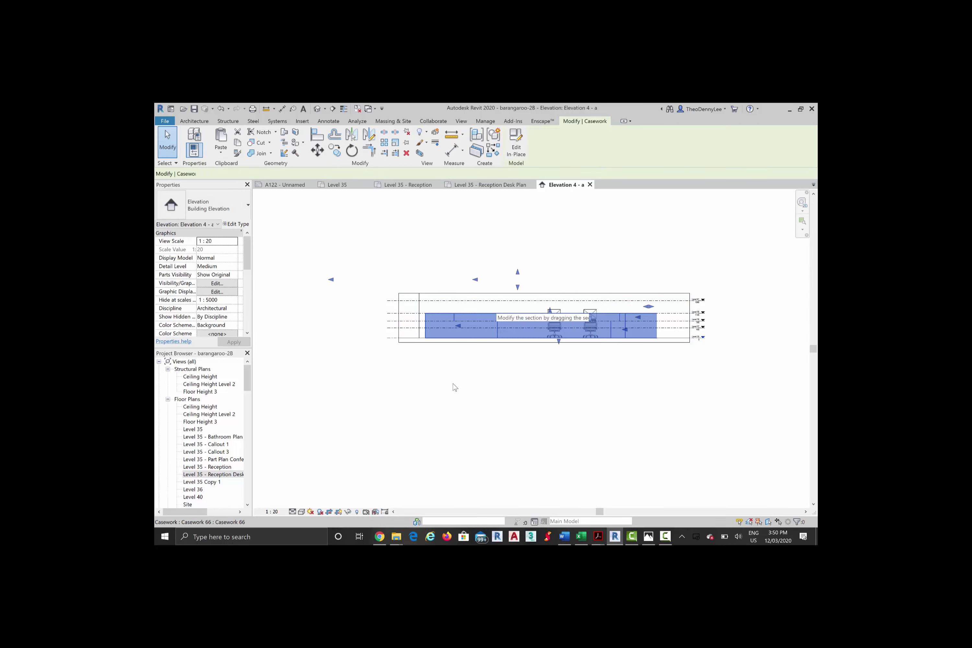
pyautogui.rightClick(494, 313)
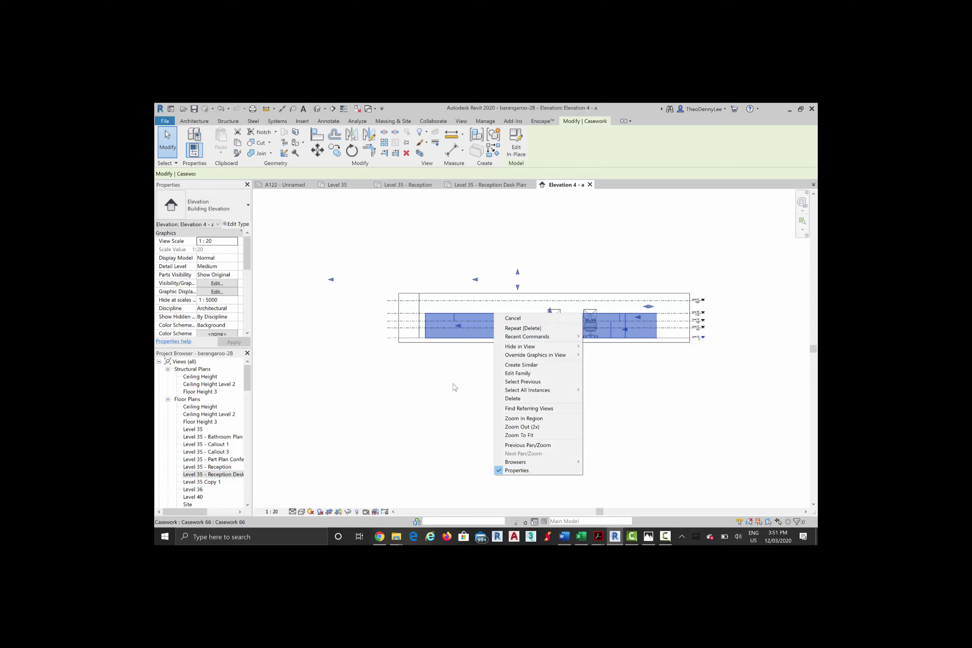
pyautogui.click(348, 512)
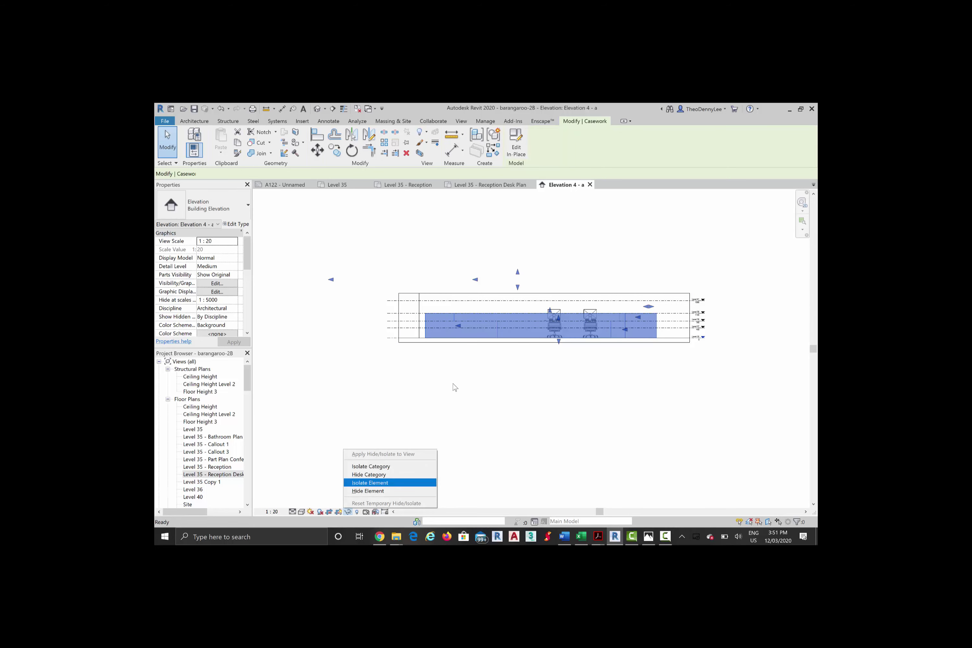
pyautogui.press('Return')
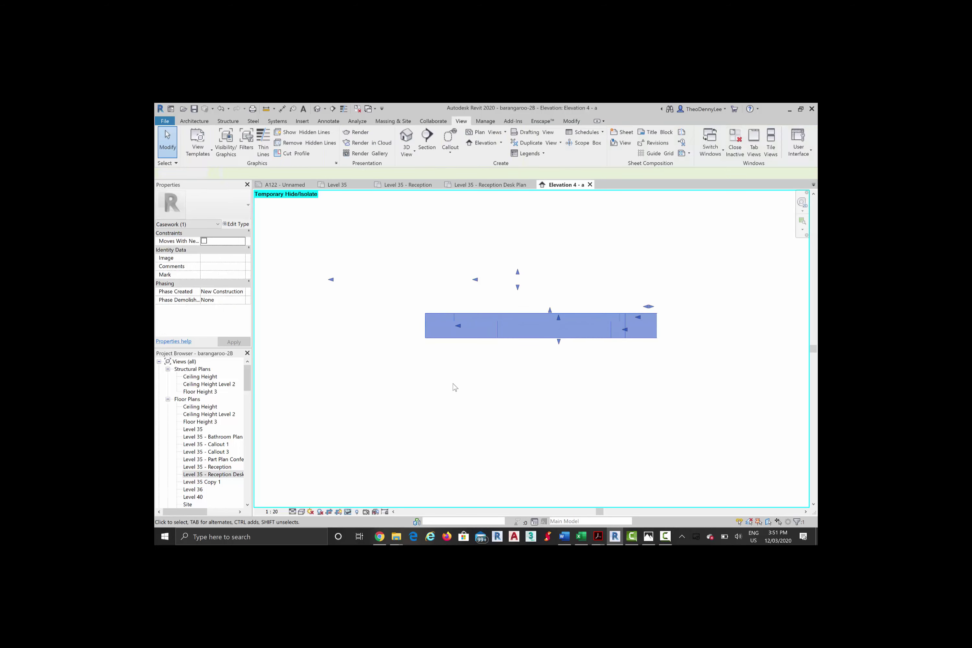
pyautogui.press('Escape')
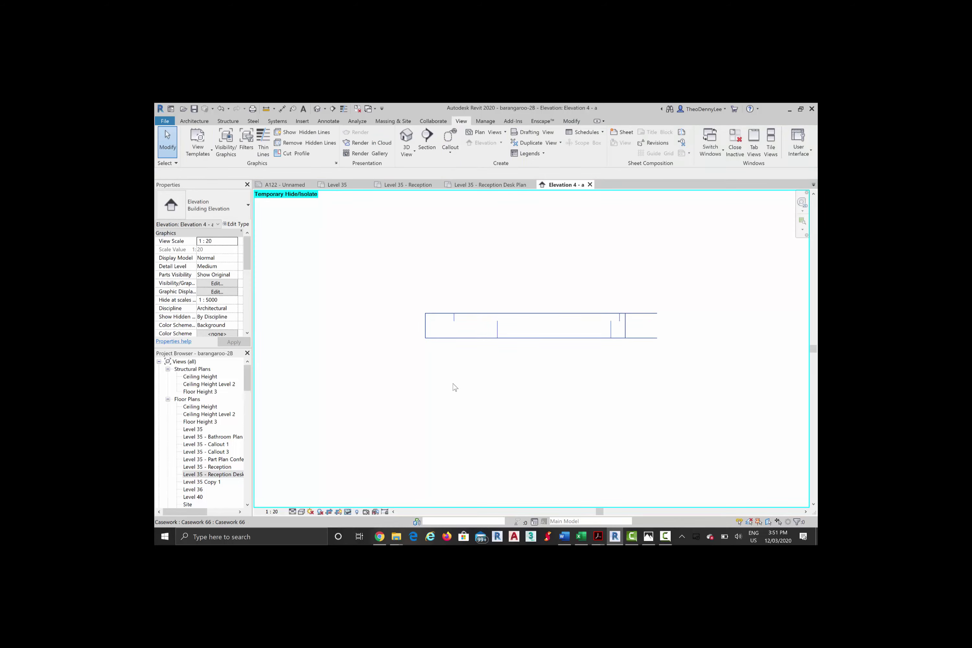
# Step: Apply the temporary desk isolation permanently to the elevation view
pyautogui.click(347, 511)
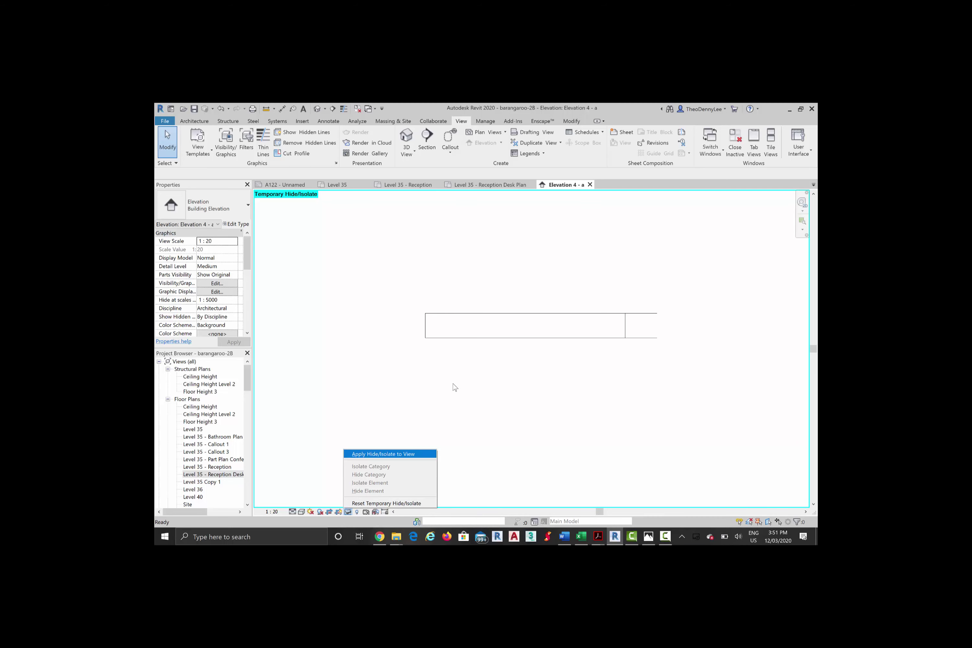
pyautogui.press('Escape')
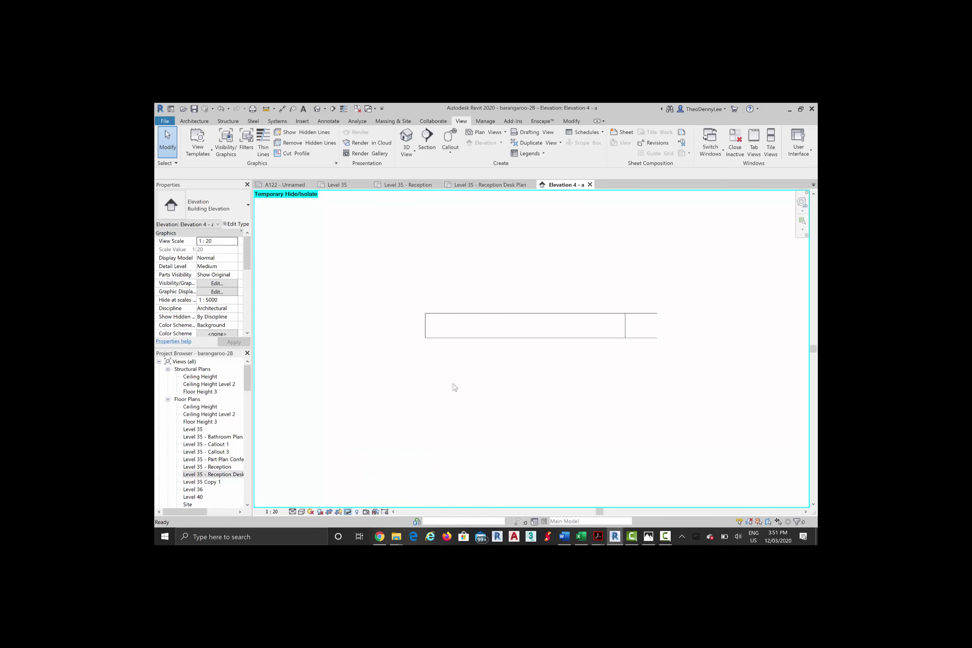
pyautogui.click(347, 511)
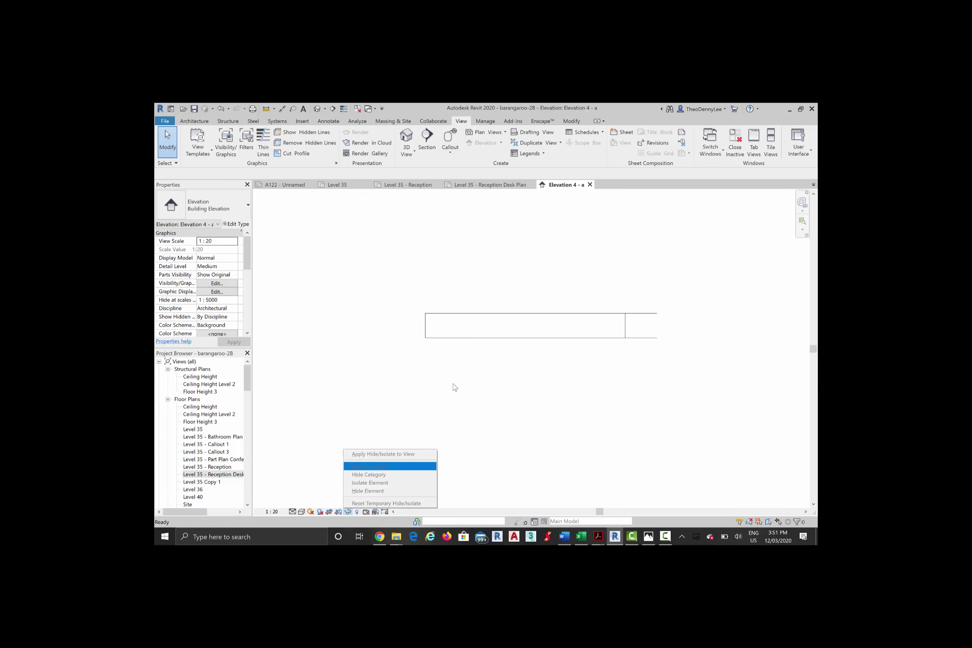
pyautogui.press('Up')
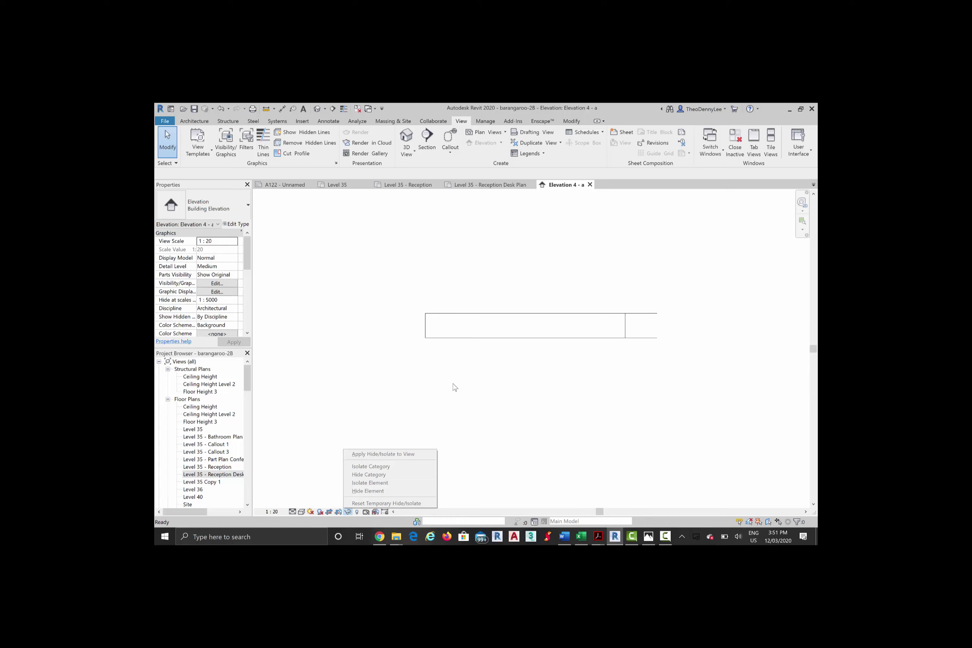
pyautogui.click(453, 384)
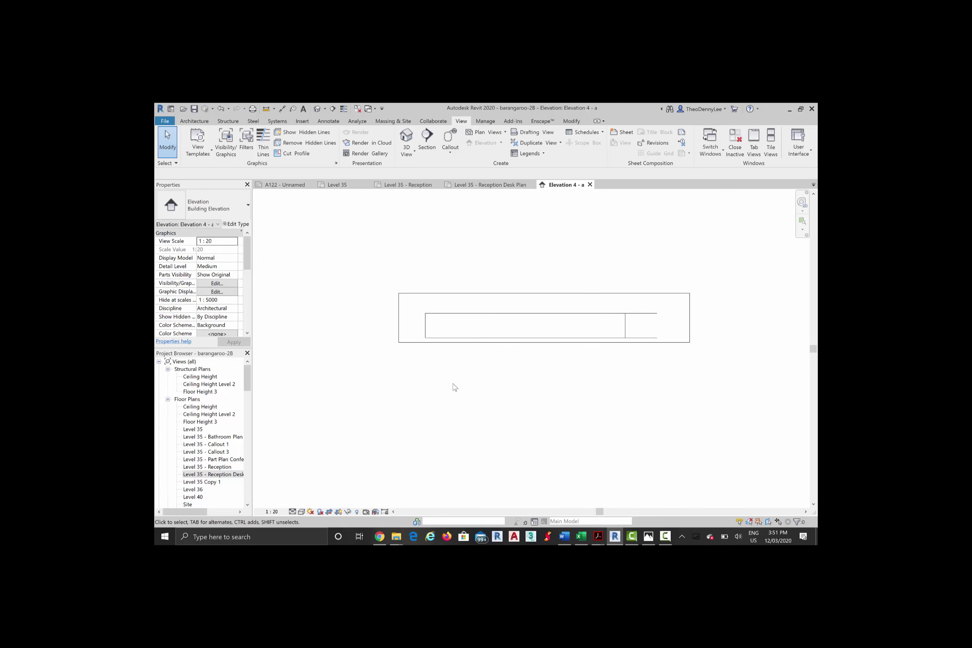
# Step: Compare the desk's shape and elevation marker position in the Reception Desk Plan with the desk's appearance in Elevation 4 - a
pyautogui.doubleClick(213, 475)
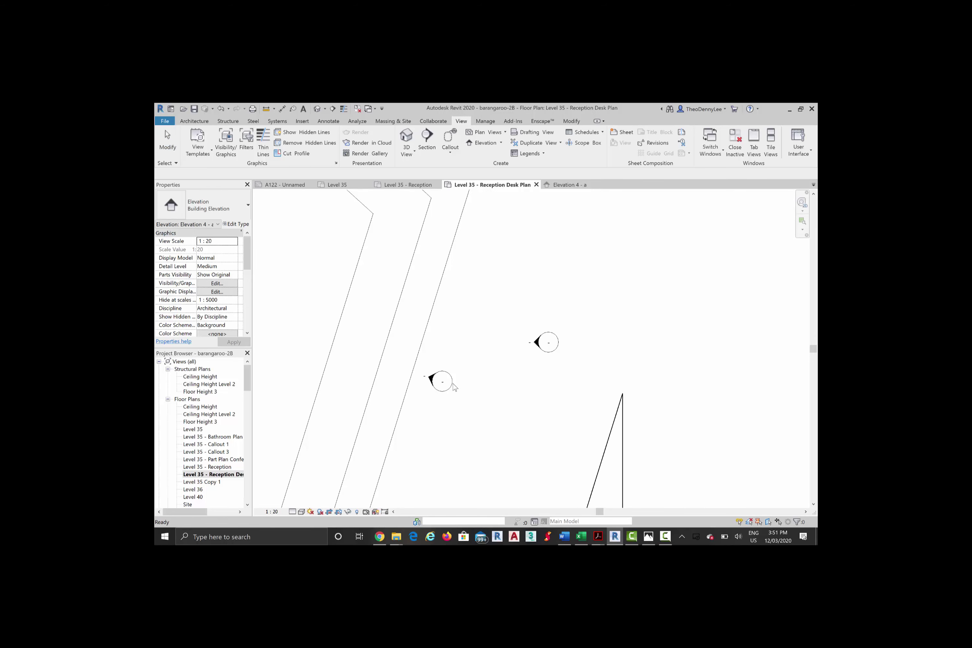
pyautogui.scroll(-6, 435, 354)
pyautogui.moveTo(435, 354); pyautogui.dragTo(450, 357, button='middle')
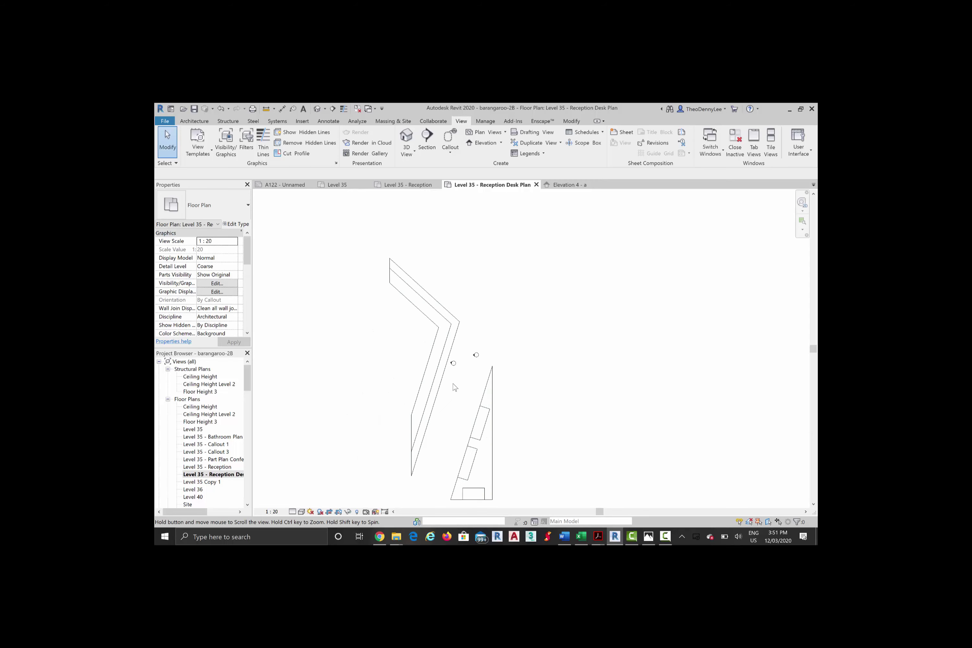
pyautogui.scroll(2, 437, 354)
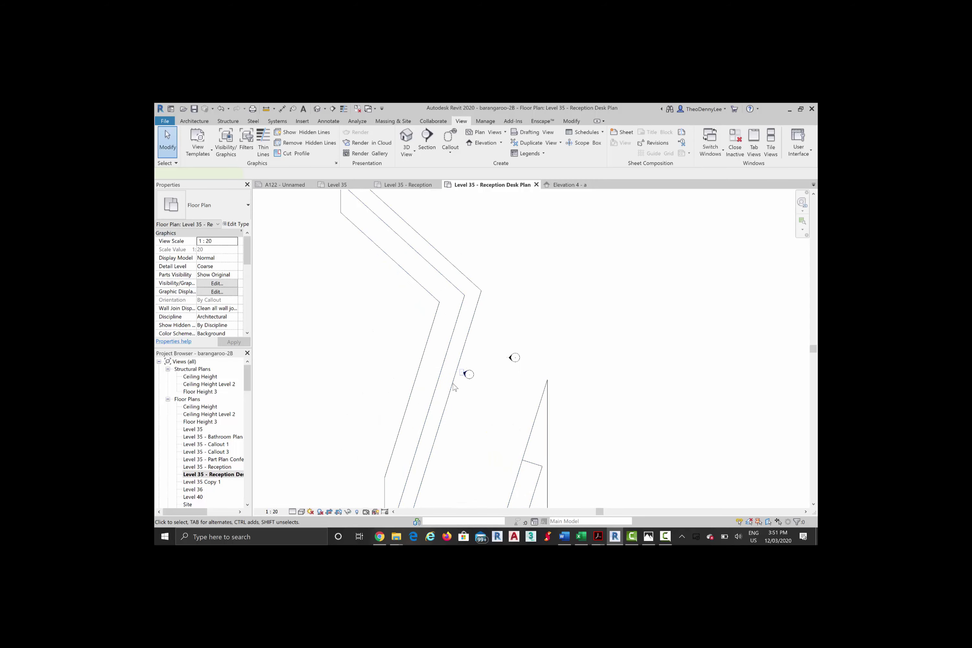
pyautogui.click(455, 387)
pyautogui.hotkey('ctrl', 'Tab')
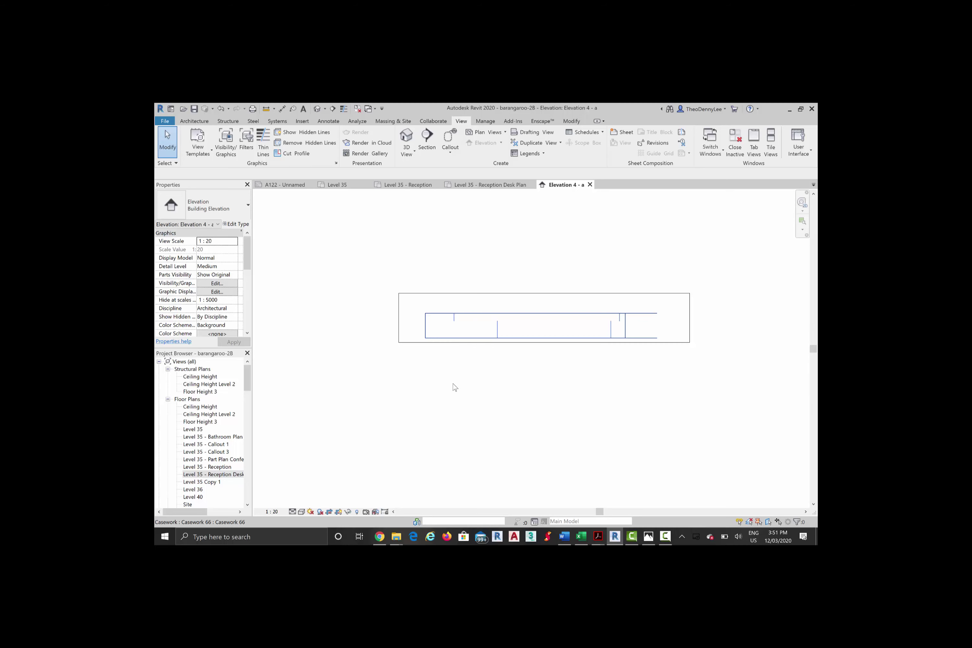
pyautogui.scroll(1, 453, 384)
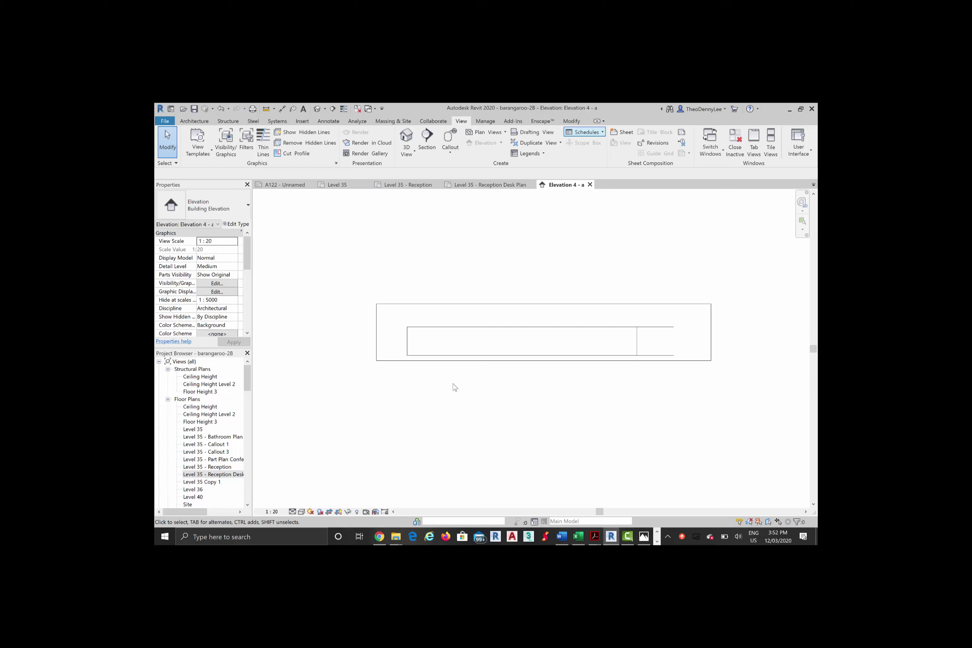
pyautogui.hotkey('ctrl', 'shift', 'Tab')
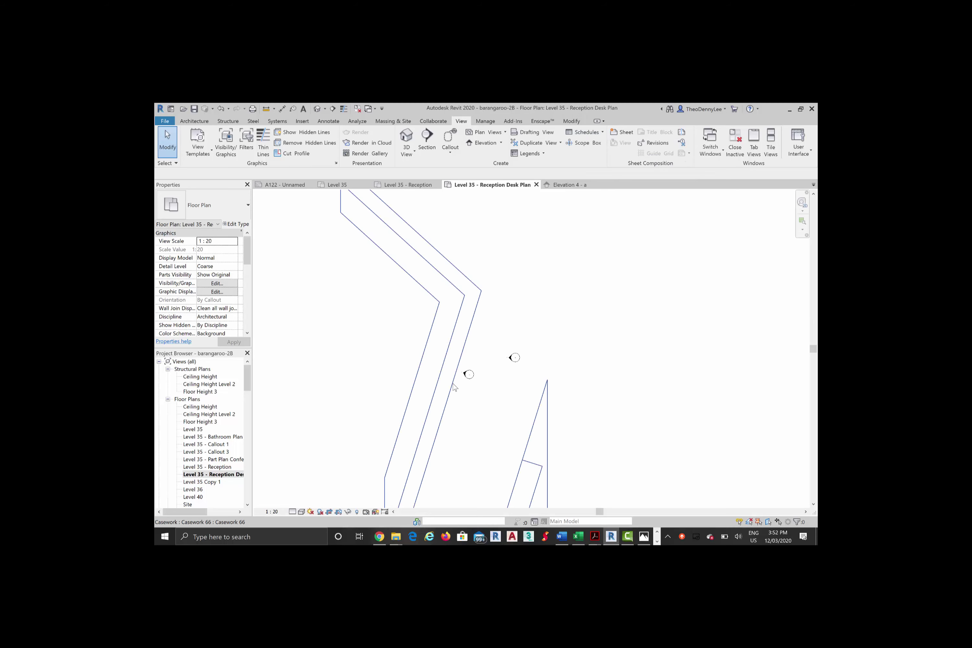
pyautogui.scroll(-1, 455, 386)
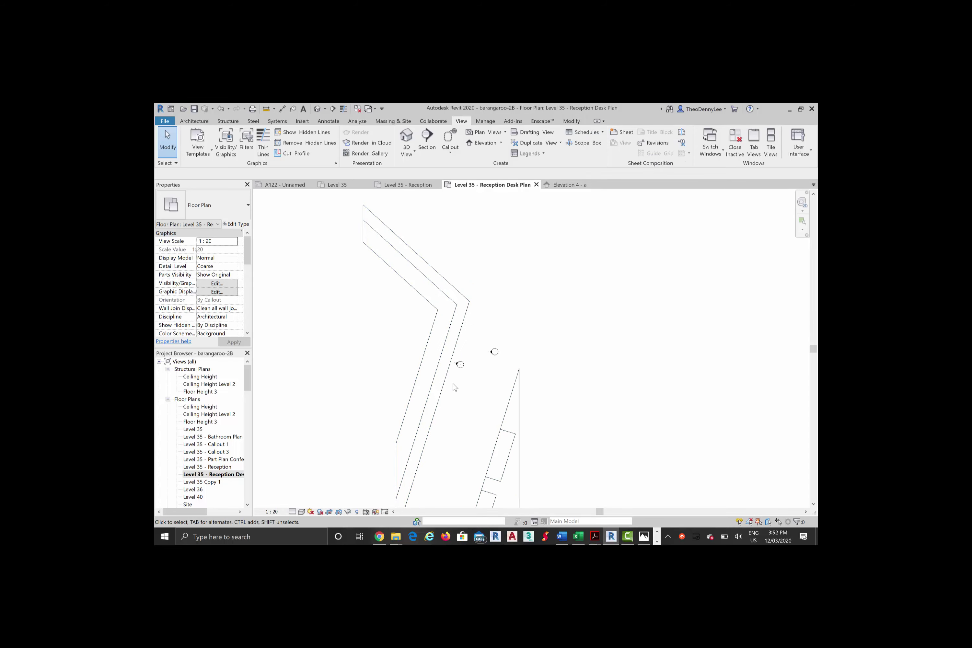
pyautogui.hotkey('ctrl', 'Tab')
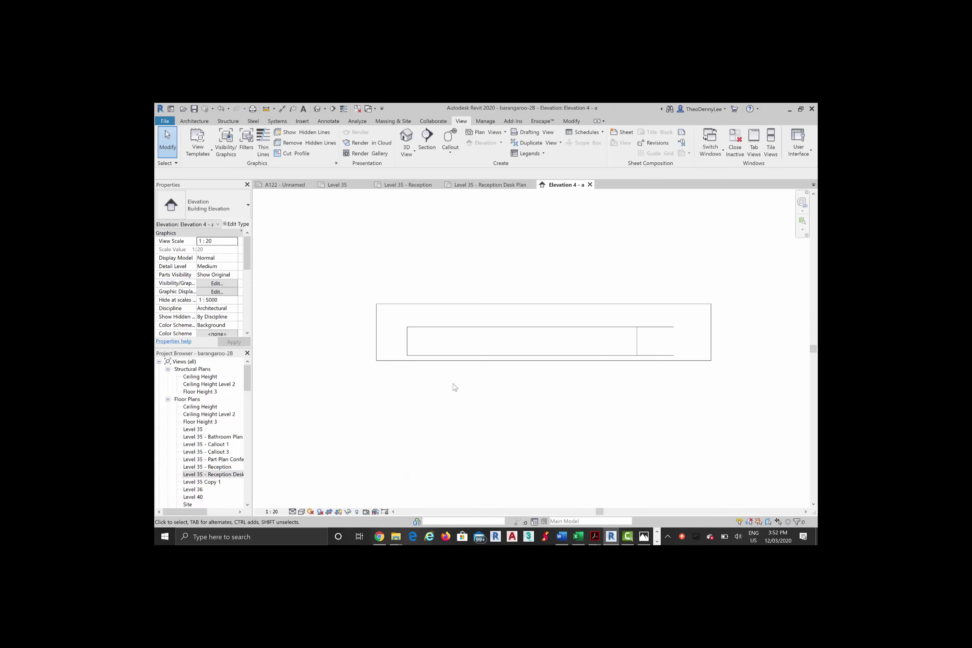
pyautogui.hotkey('ctrl', 'shift', 'Tab')
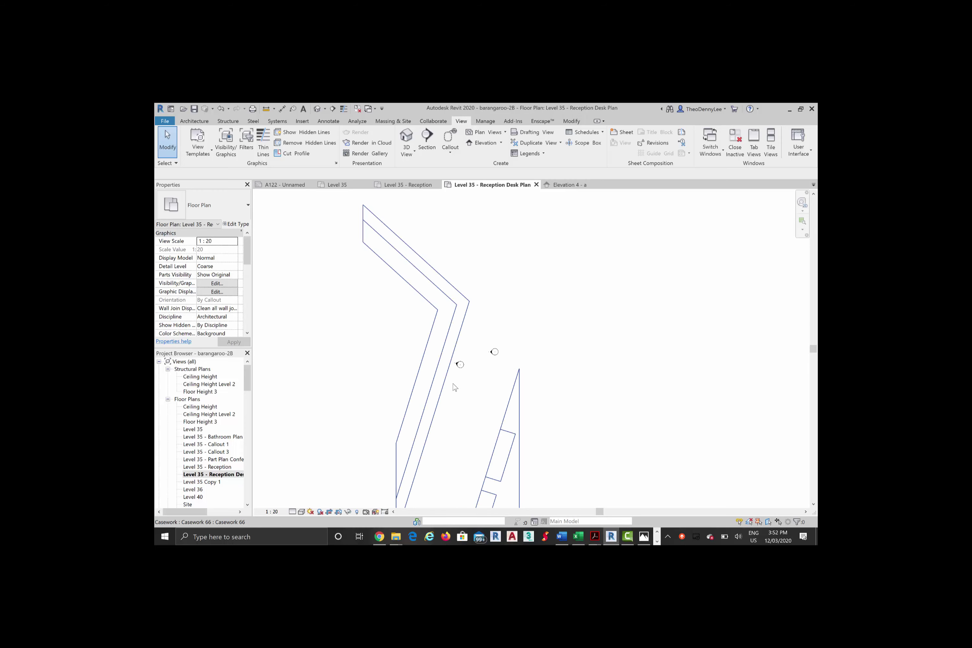
pyautogui.hotkey('ctrl', 'Tab')
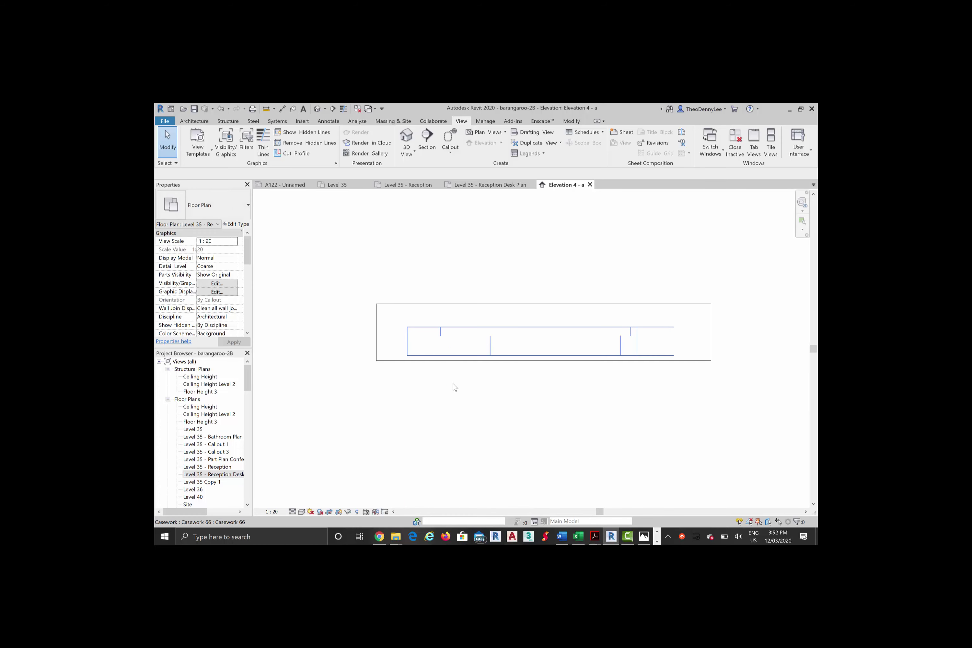
pyautogui.click(455, 387)
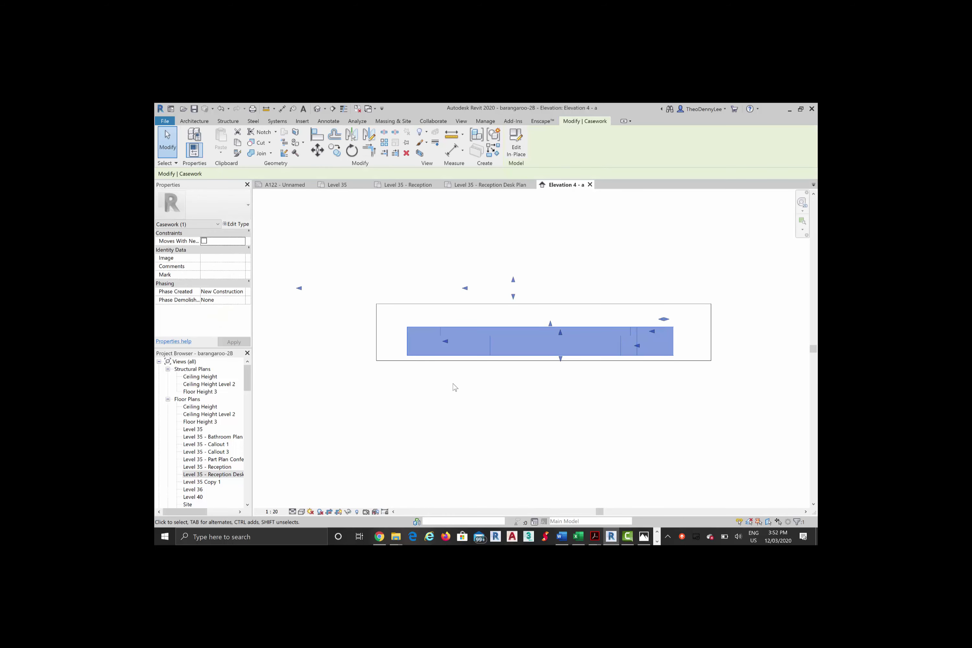
pyautogui.press('Escape')
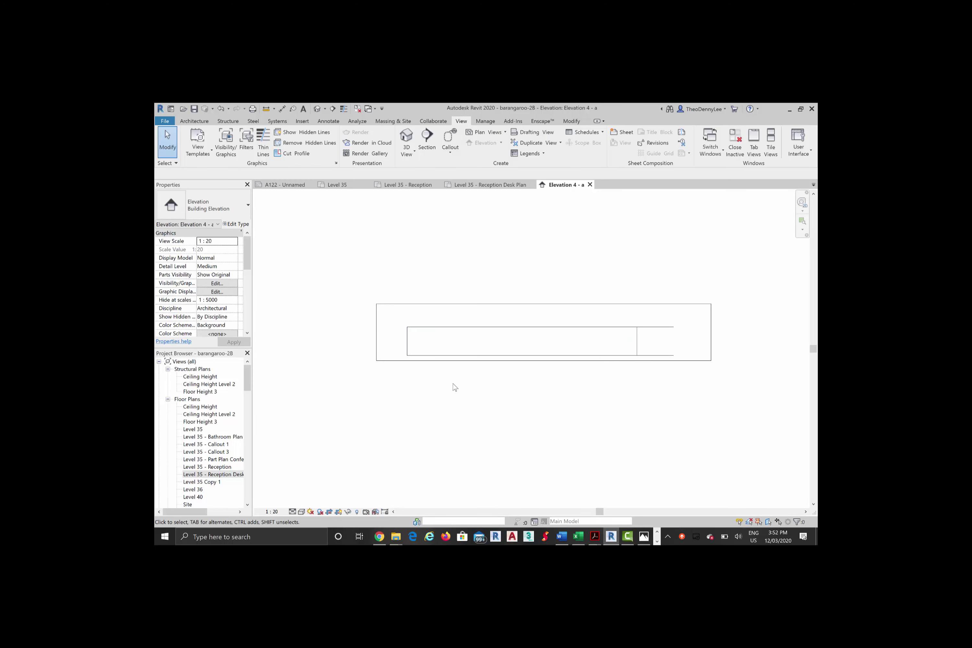
# Step: Extend the angled elevation's far clip depth past the desk's furthest back corner in the Reception Desk Plan, and reopen Elevation 4 - a
pyautogui.hotkey('ctrl', 'Tab')
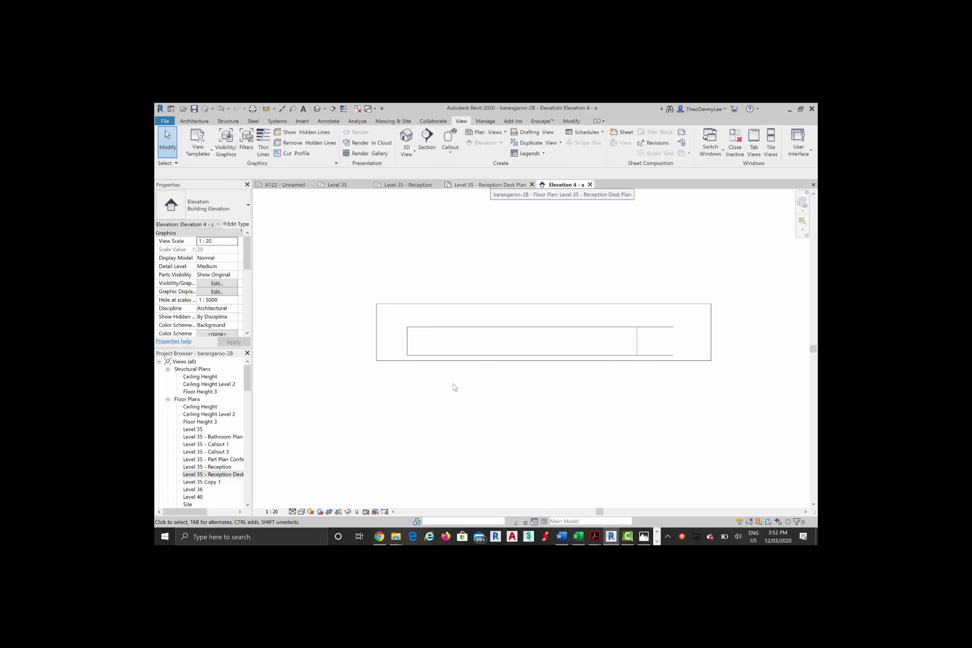
pyautogui.scroll(3, 454, 387)
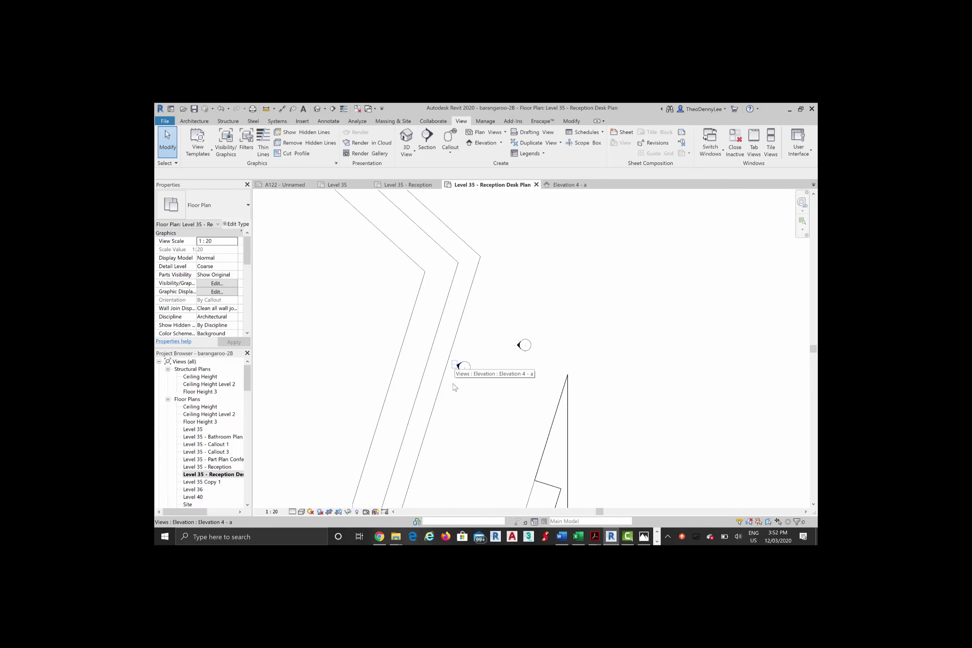
pyautogui.click(455, 387)
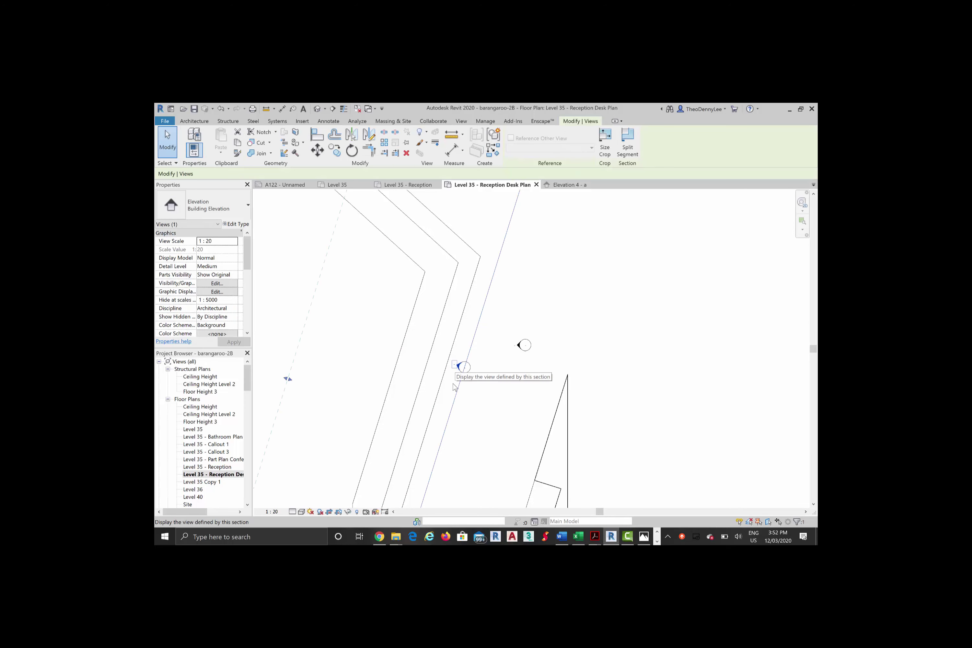
pyautogui.scroll(-4, 454, 386)
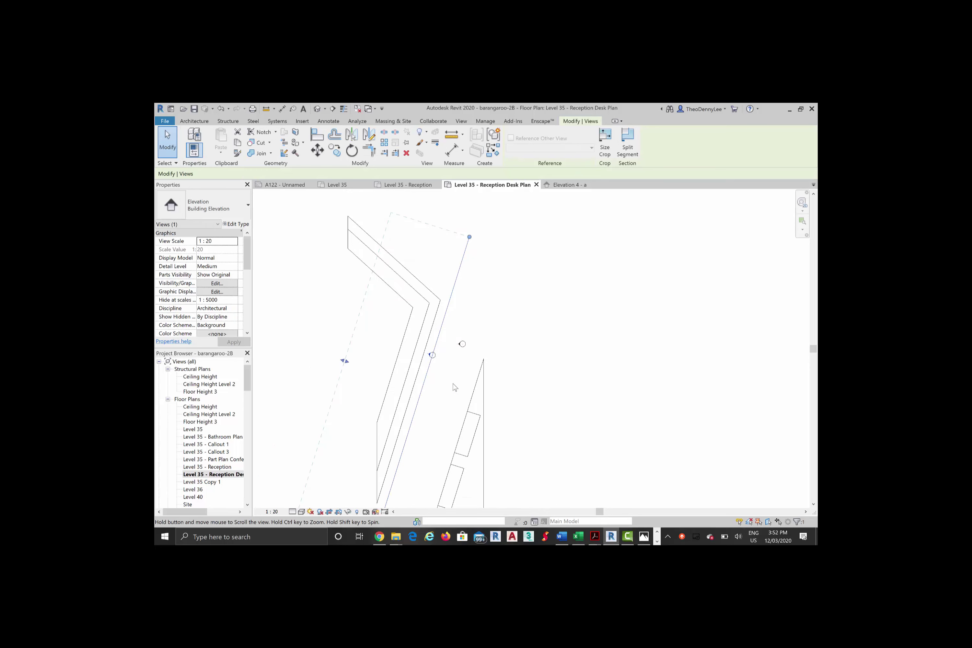
pyautogui.scroll(3, 455, 387)
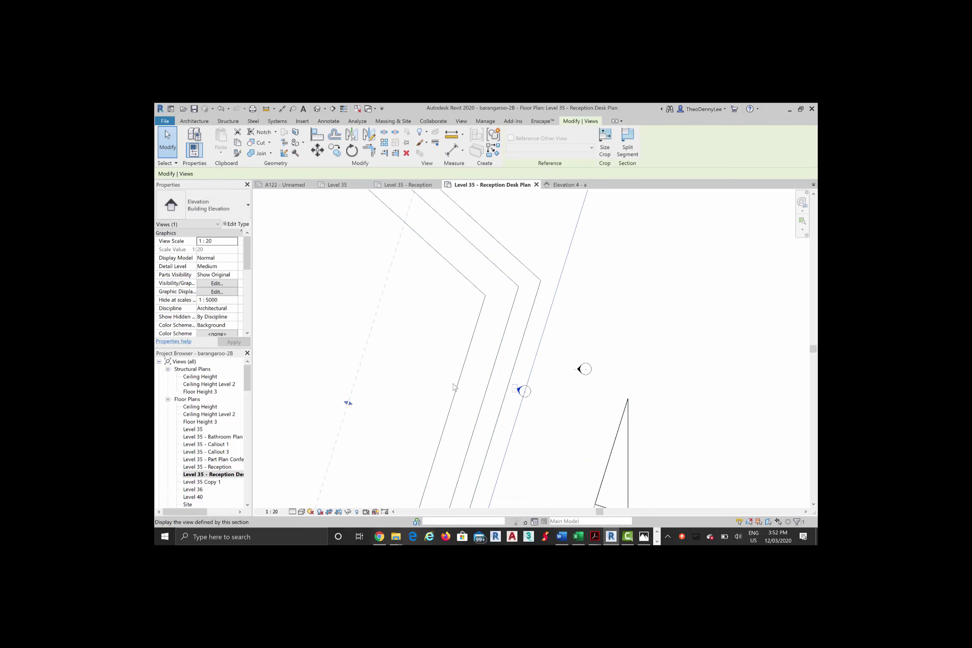
pyautogui.scroll(-5, 455, 387)
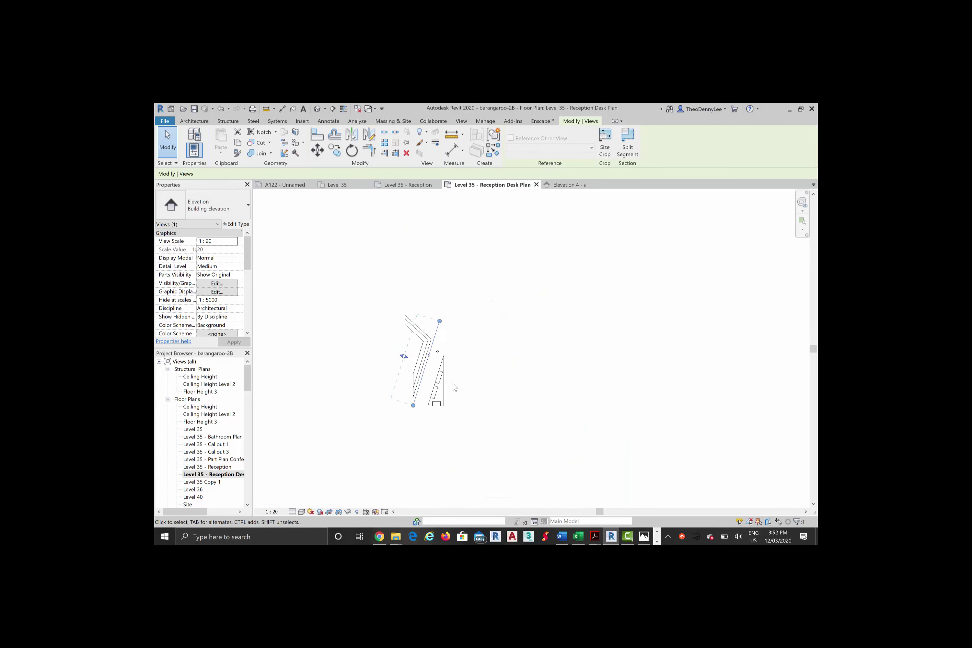
pyautogui.moveTo(404, 356); pyautogui.dragTo(388, 351)
pyautogui.click(569, 184)
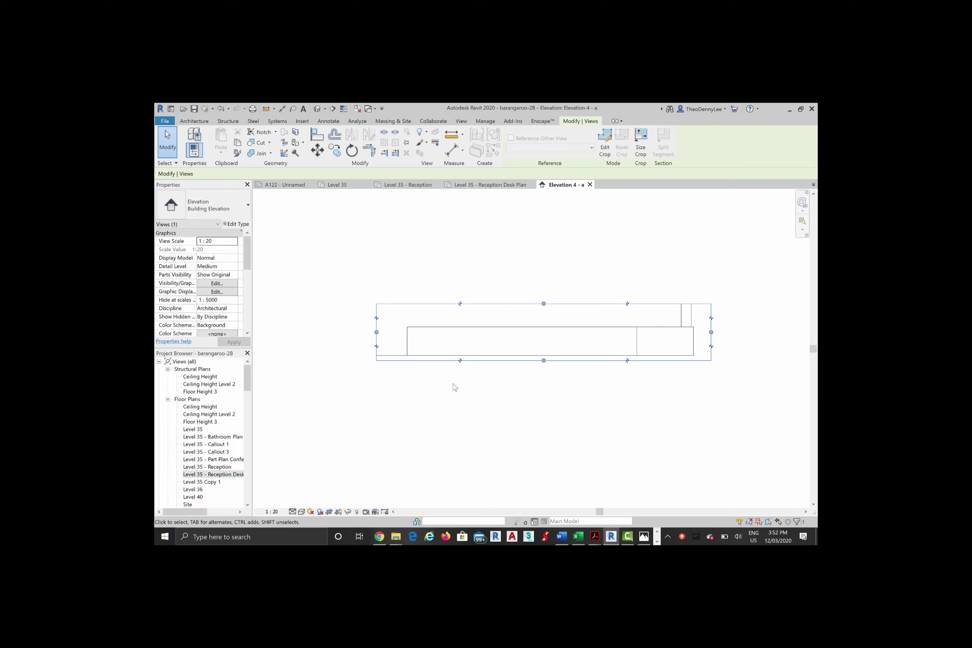
# Step: Hide the 400 RC wall behind the reception desk's right end in the elevation view
pyautogui.press('Escape')
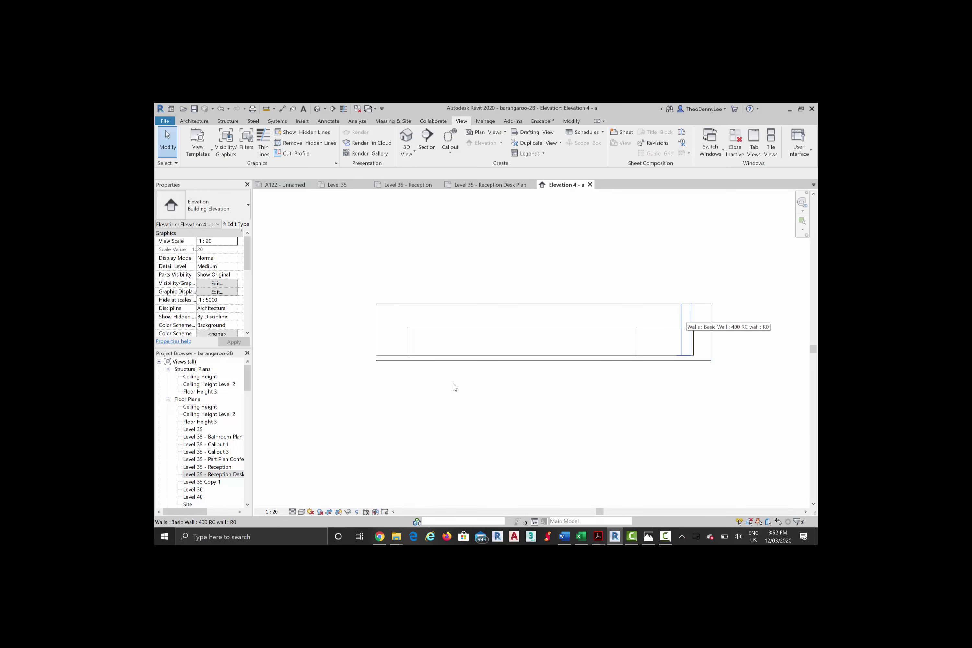
pyautogui.click(682, 315)
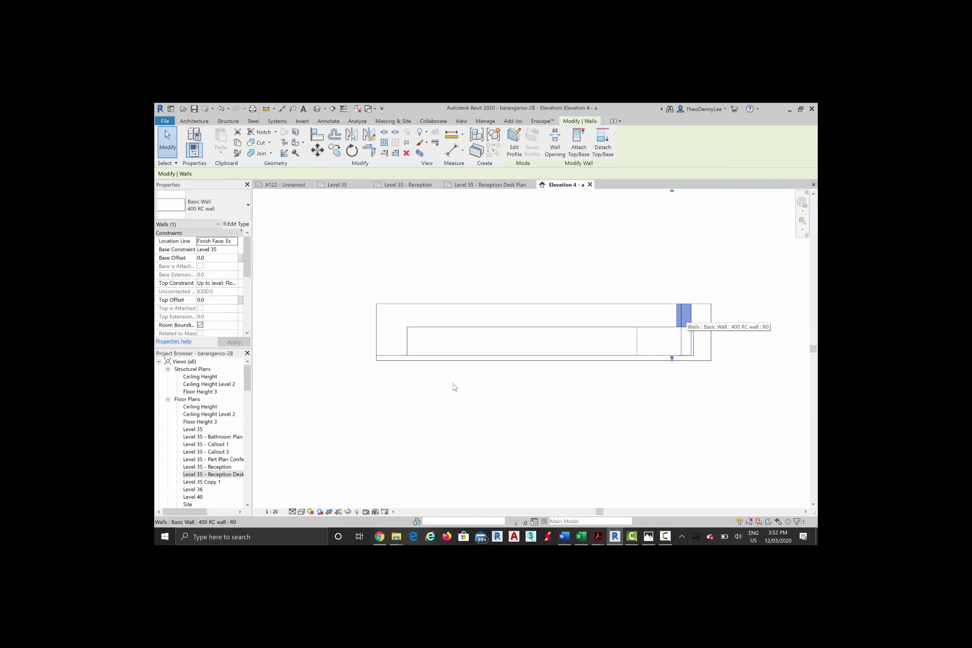
pyautogui.press('Escape')
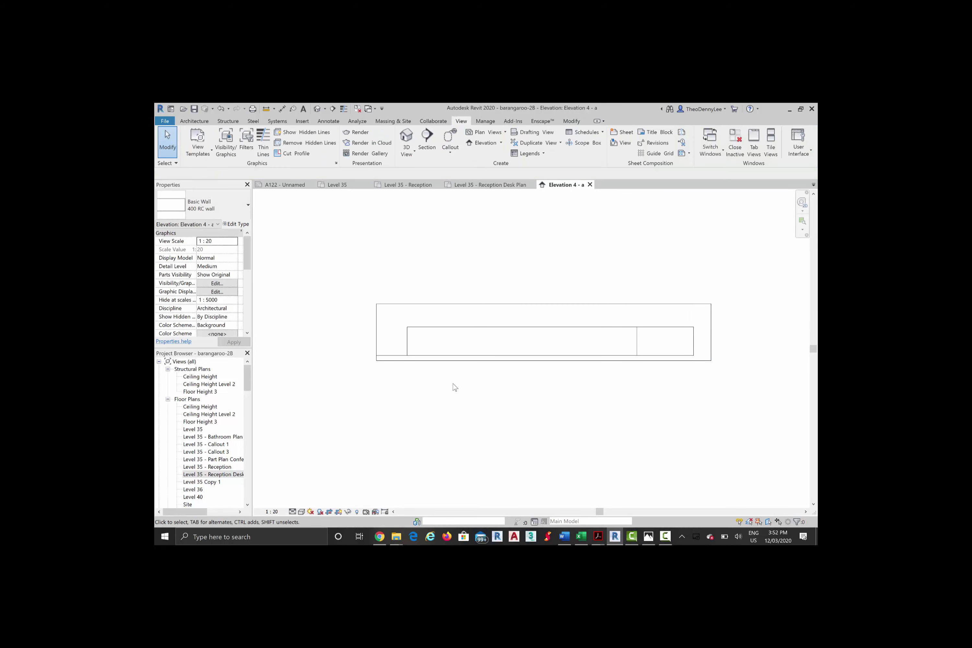
# Step: Hide the 300mm RC wall behind the reception desk's left end in Elevation 4 - a
pyautogui.scroll(1, 455, 387)
pyautogui.press('Tab')
pyautogui.press('Tab')
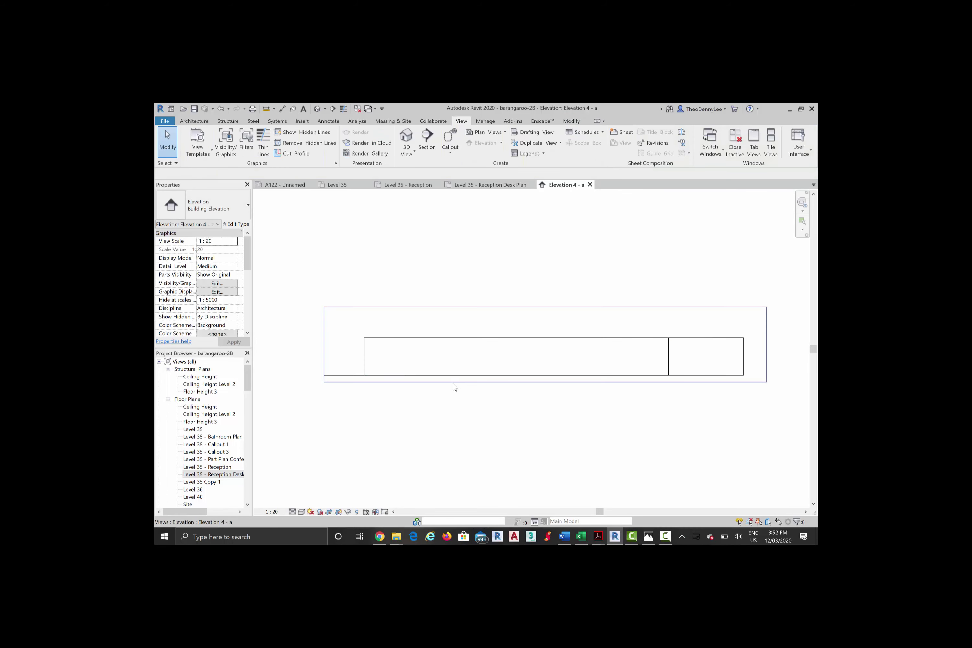
pyautogui.click(454, 386)
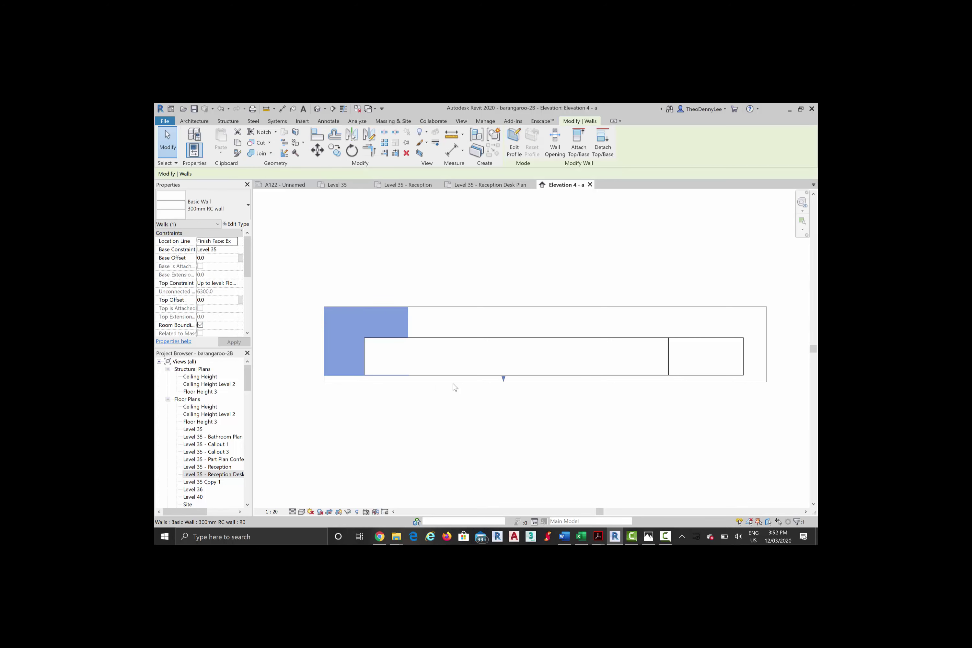
pyautogui.press('Escape')
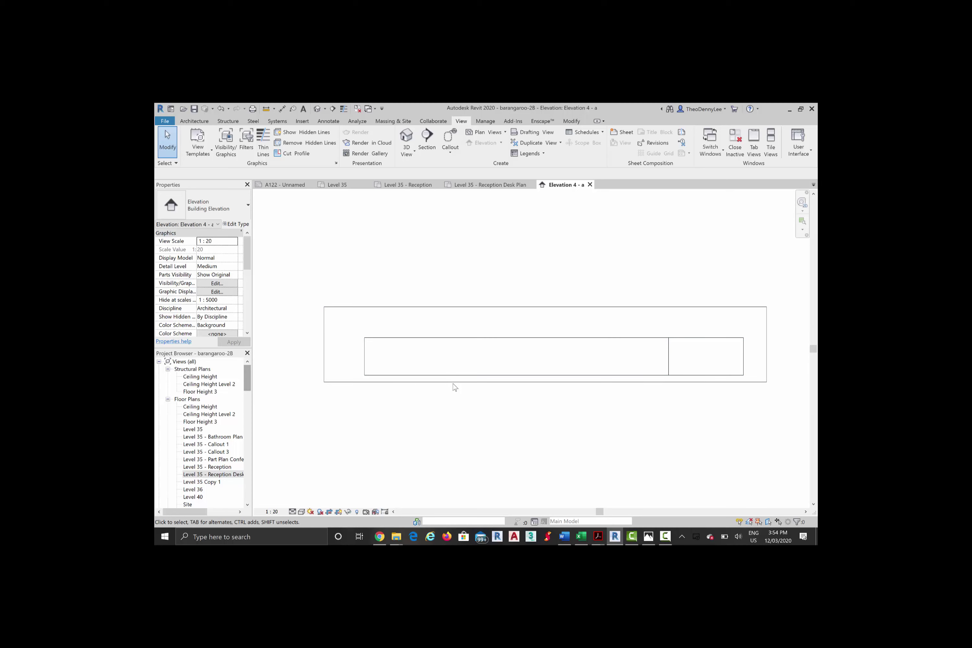
# Step: Reopen the Level 35 - Reception Desk Plan at the desk's upper angled section
pyautogui.doubleClick(208, 467)
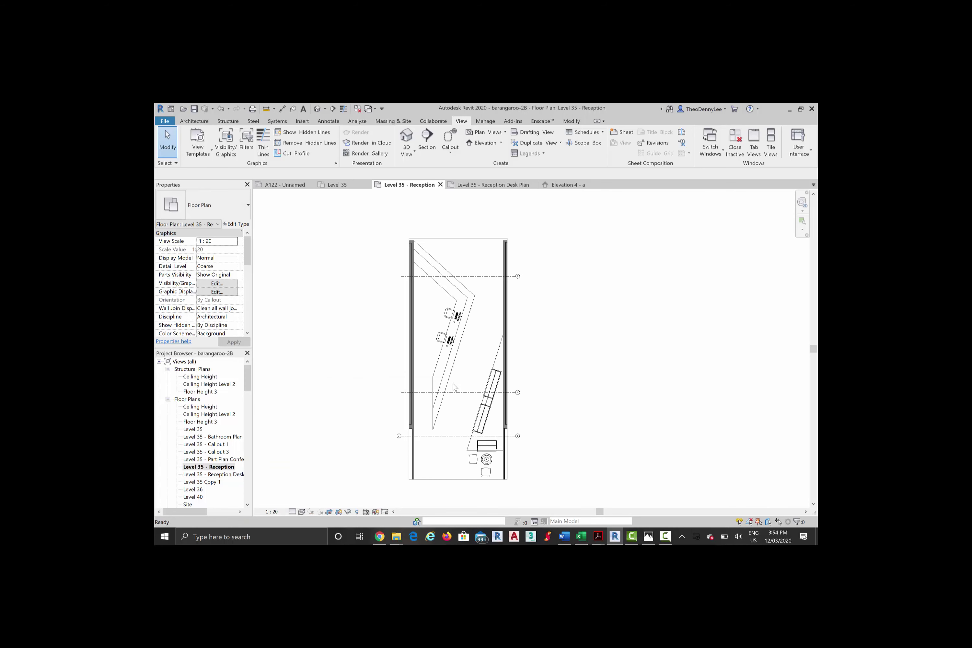
pyautogui.press('Down')
pyautogui.press('Return')
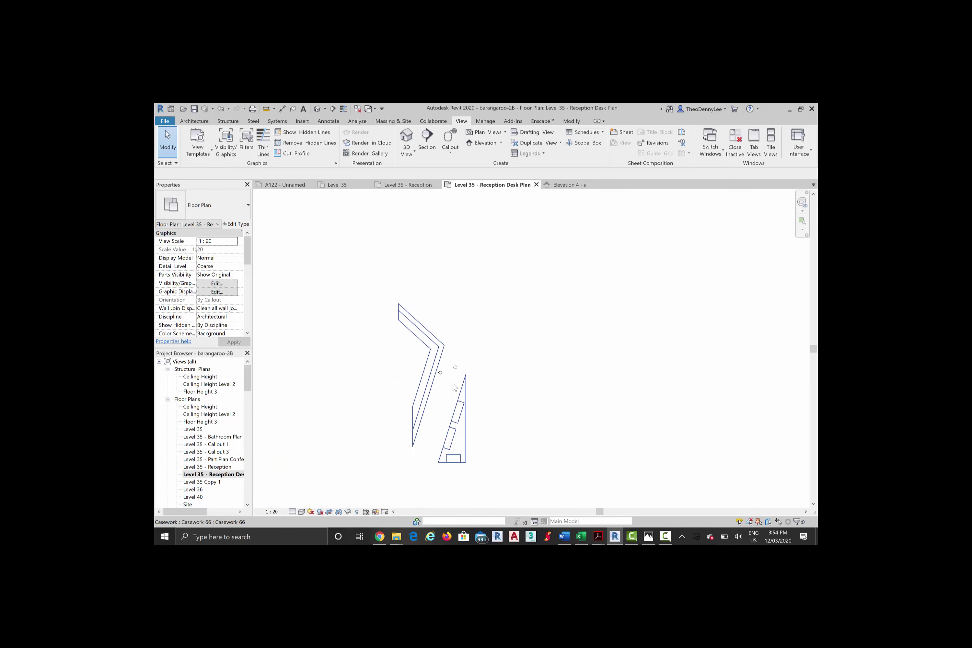
pyautogui.scroll(5, 455, 387)
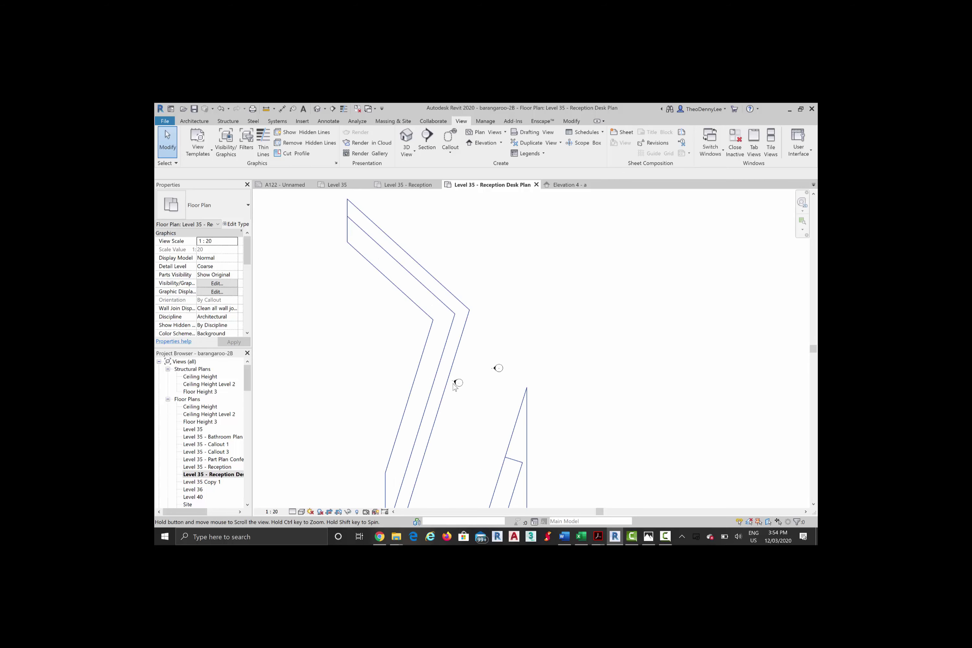
pyautogui.scroll(1, 455, 387)
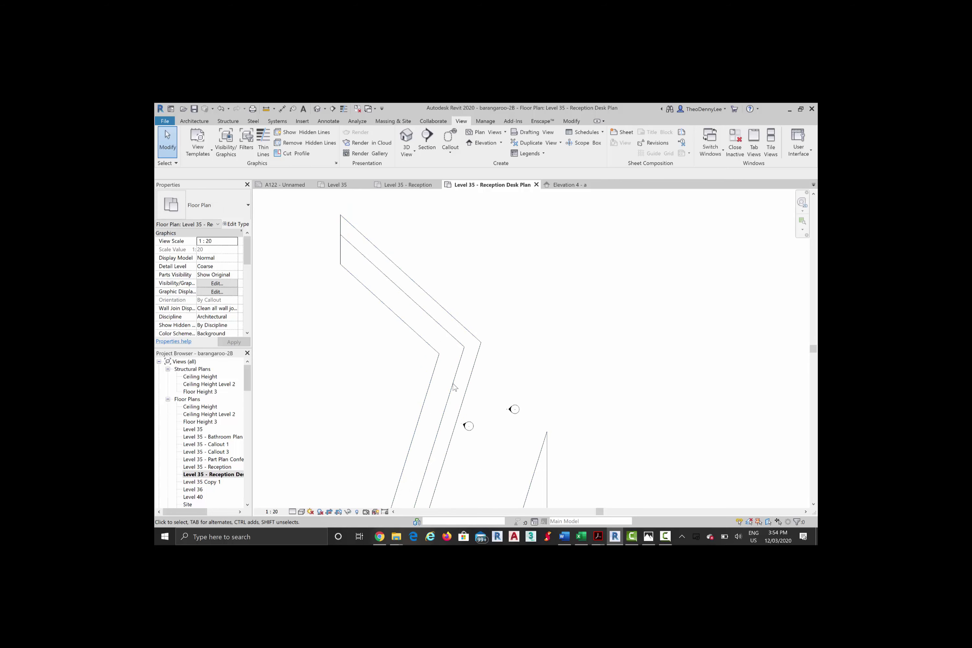
pyautogui.scroll(1, 412, 250)
# Step: Draw a 30mm Toilet partition wall about 2600 mm long along the outer face of the desk's upper angled section
pyautogui.click(194, 121)
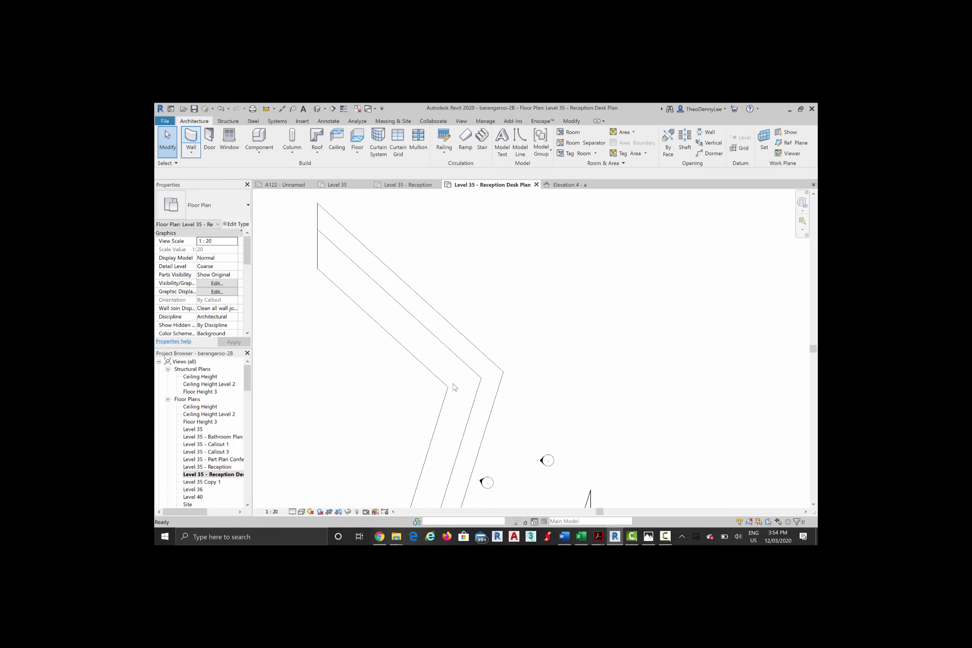
pyautogui.press('w')
pyautogui.press('a')
pyautogui.click(355, 238)
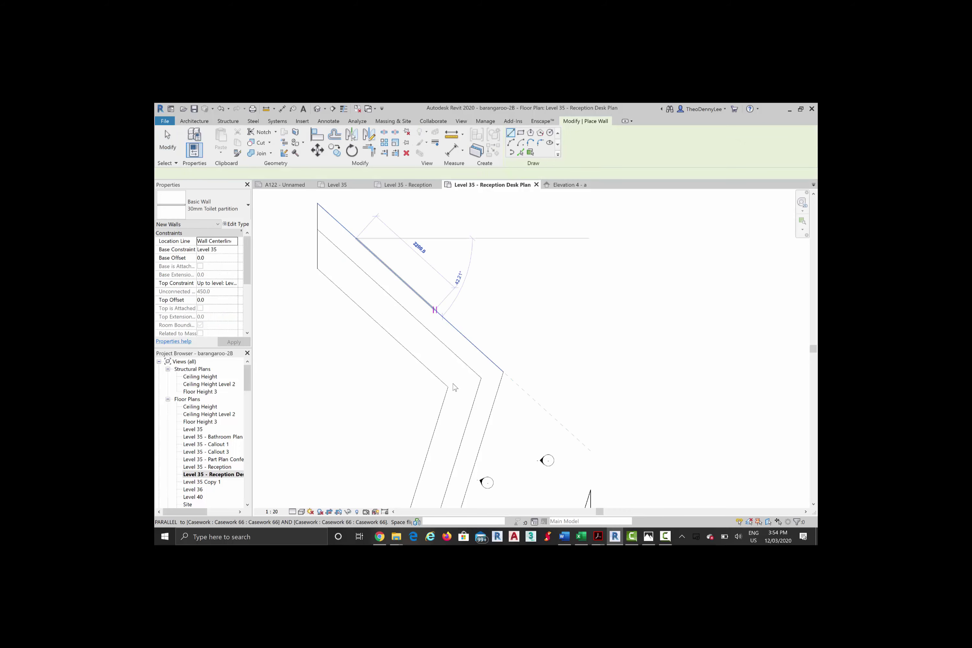
pyautogui.click(459, 332)
pyautogui.rightClick(490, 263)
pyautogui.click(520, 267)
pyautogui.rightClick(520, 266)
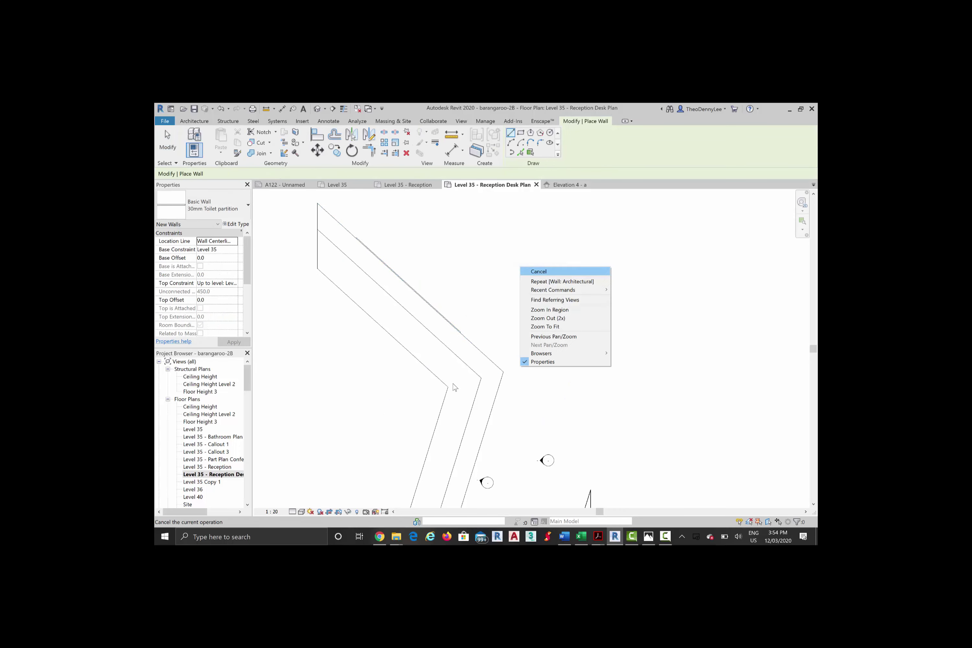
pyautogui.click(538, 271)
pyautogui.press('Escape')
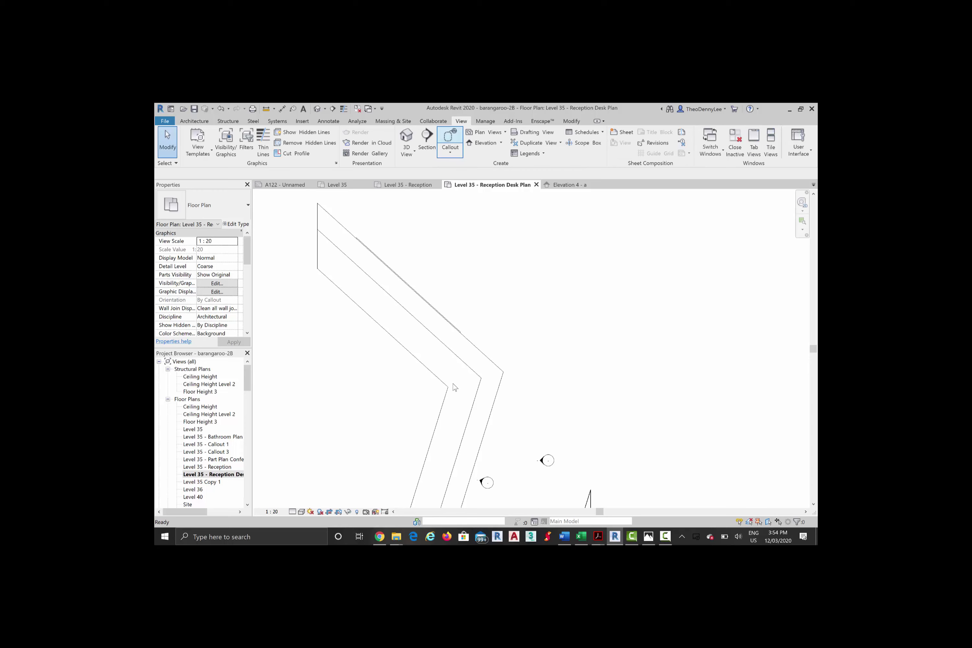
# Step: Place a building elevation marker squarely facing the partition wall on the desk's upper angled section
pyautogui.click(485, 142)
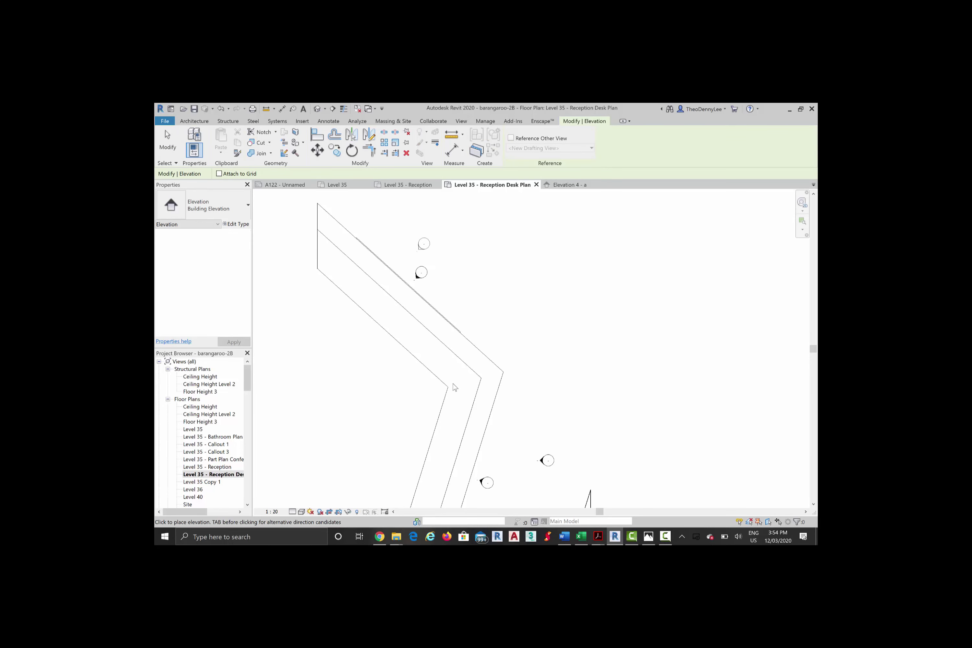
pyautogui.rightClick(424, 245)
pyautogui.click(436, 248)
pyautogui.rightClick(436, 248)
pyautogui.click(443, 253)
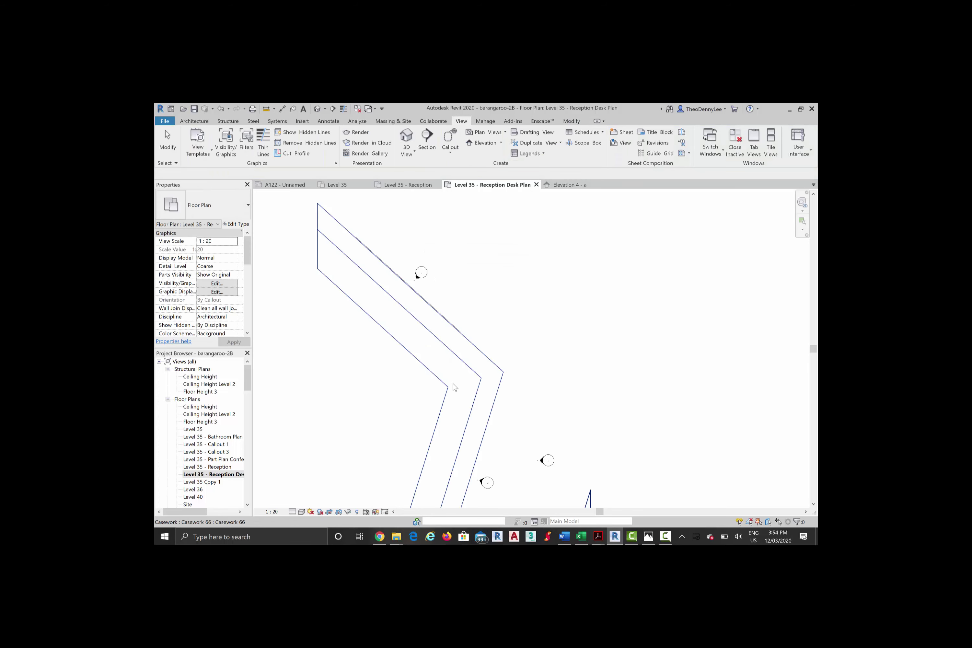
# Step: Check the partition wall and the new elevation marker in the plan, and open the marker's elevation view
pyautogui.scroll(2, 455, 387)
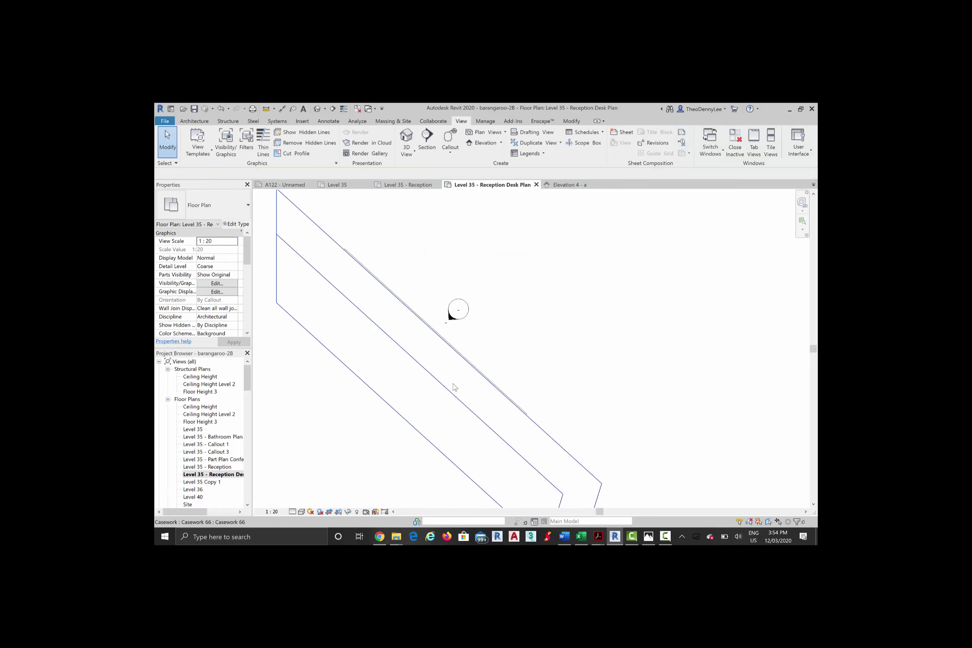
pyautogui.press('Tab')
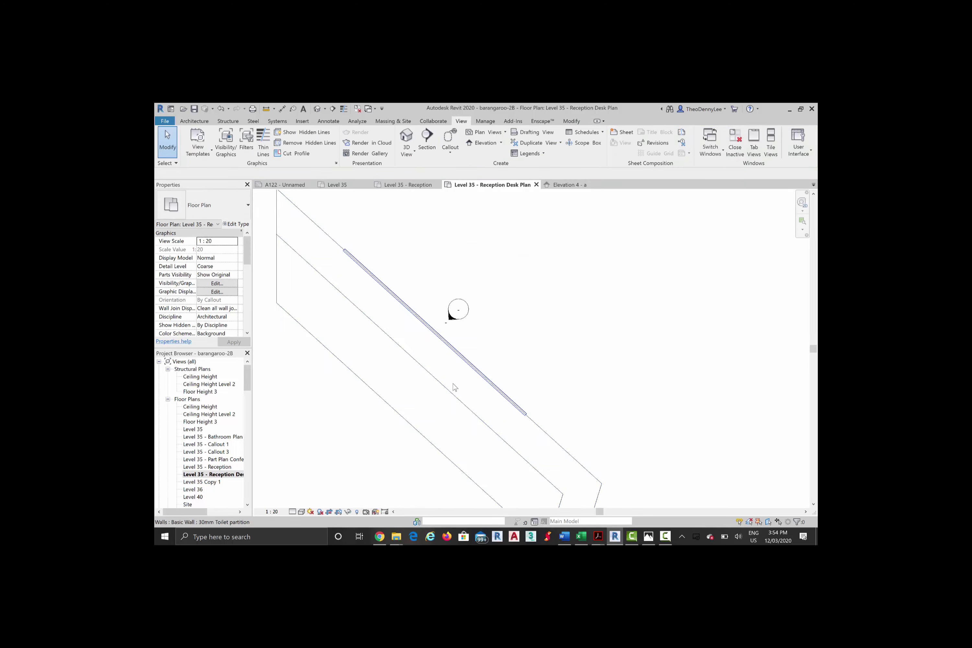
pyautogui.click(455, 387)
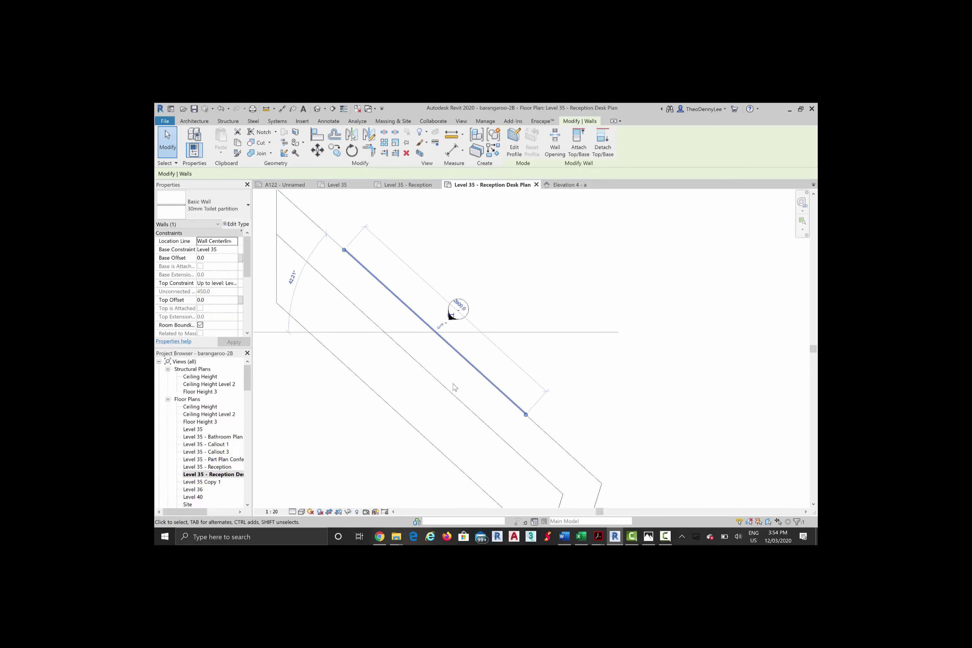
pyautogui.press('Escape')
pyautogui.press('Tab')
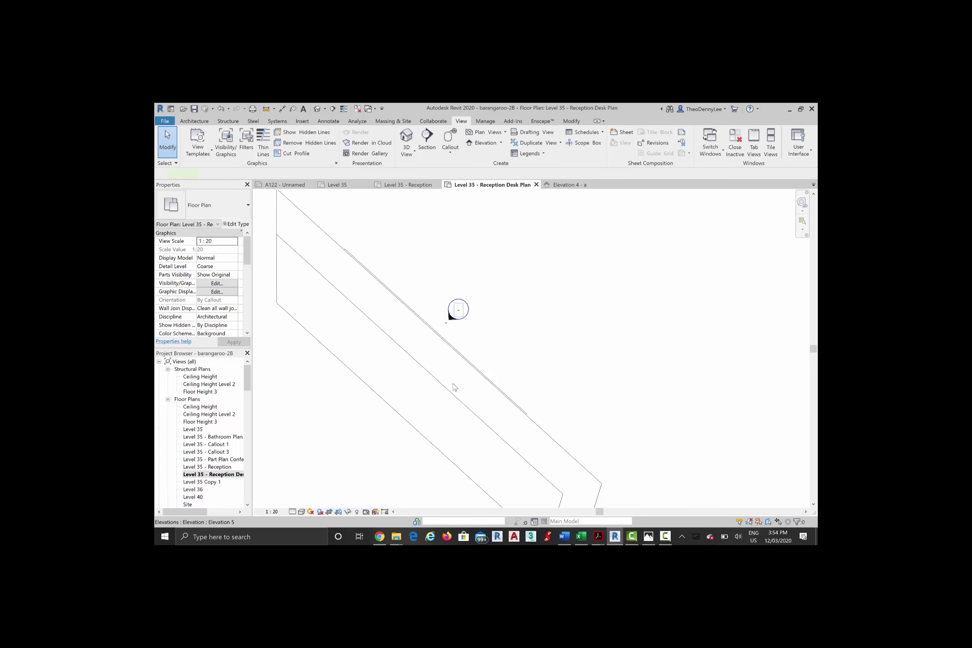
pyautogui.click(455, 387)
pyautogui.press('Tab')
pyautogui.press('Escape')
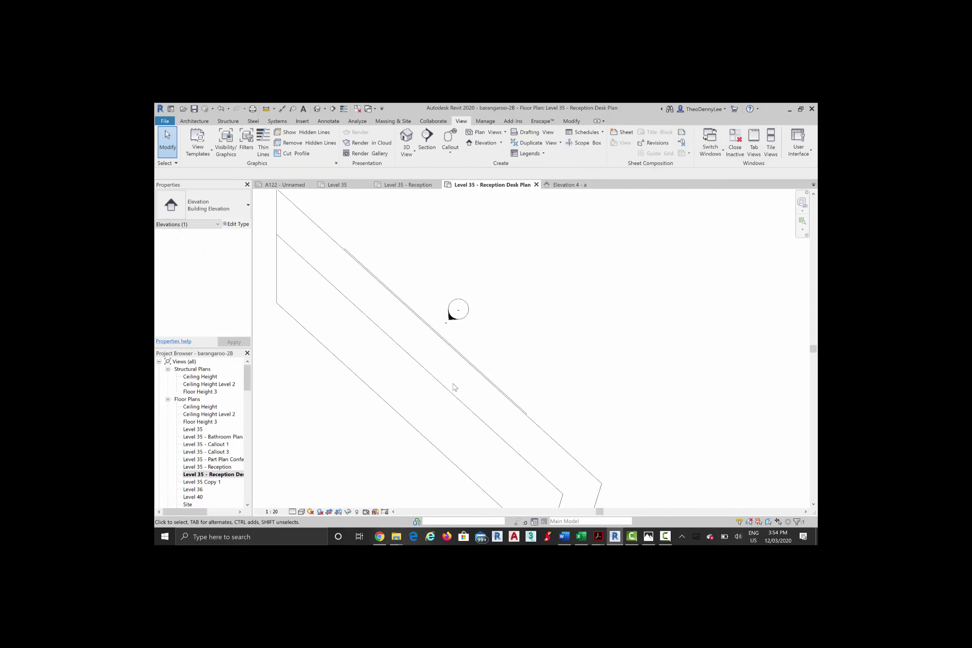
pyautogui.doubleClick(455, 387)
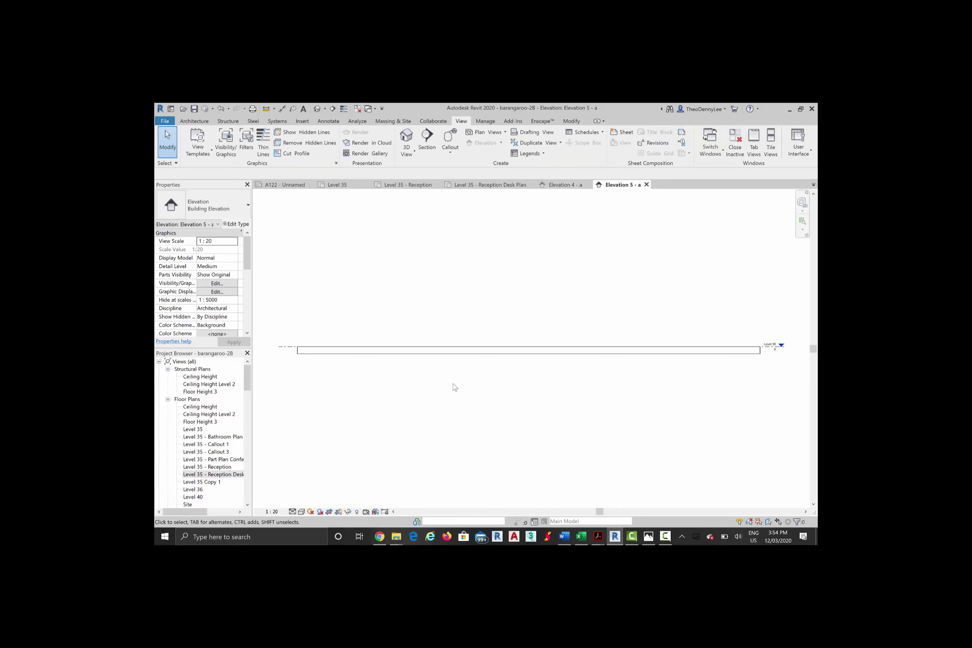
# Step: Raise the top crop boundary of Elevation 5 - a to the second level line above the base level
pyautogui.press('Tab')
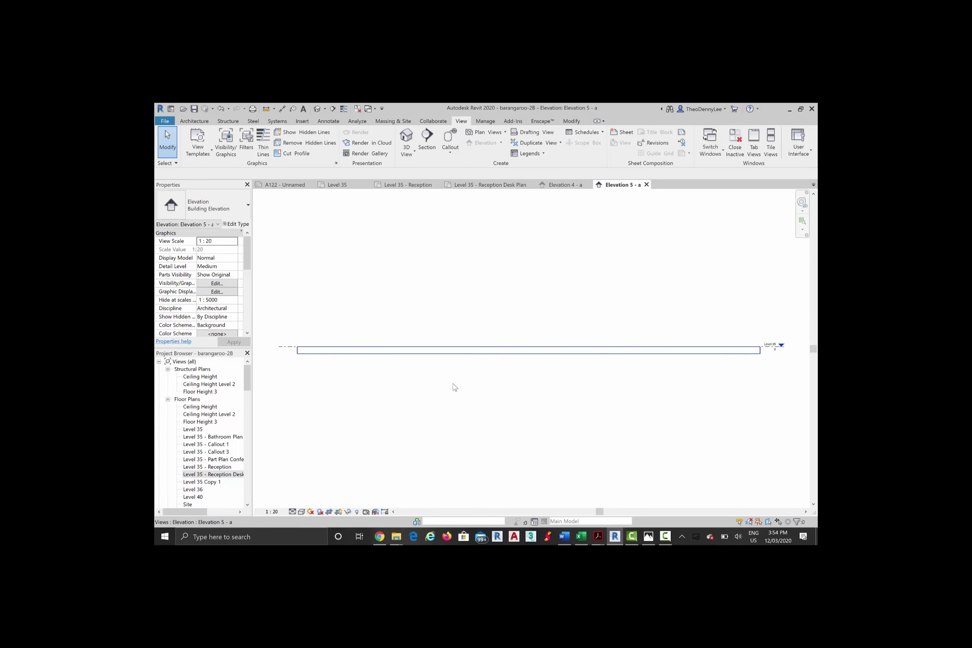
pyautogui.click(455, 387)
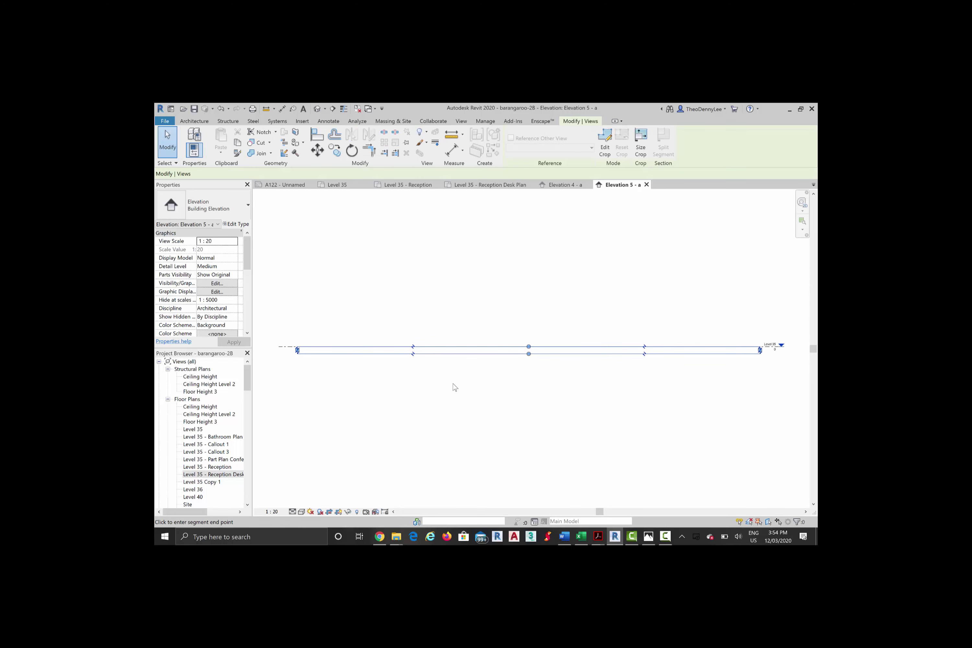
pyautogui.moveTo(528, 346); pyautogui.dragTo(529, 307)
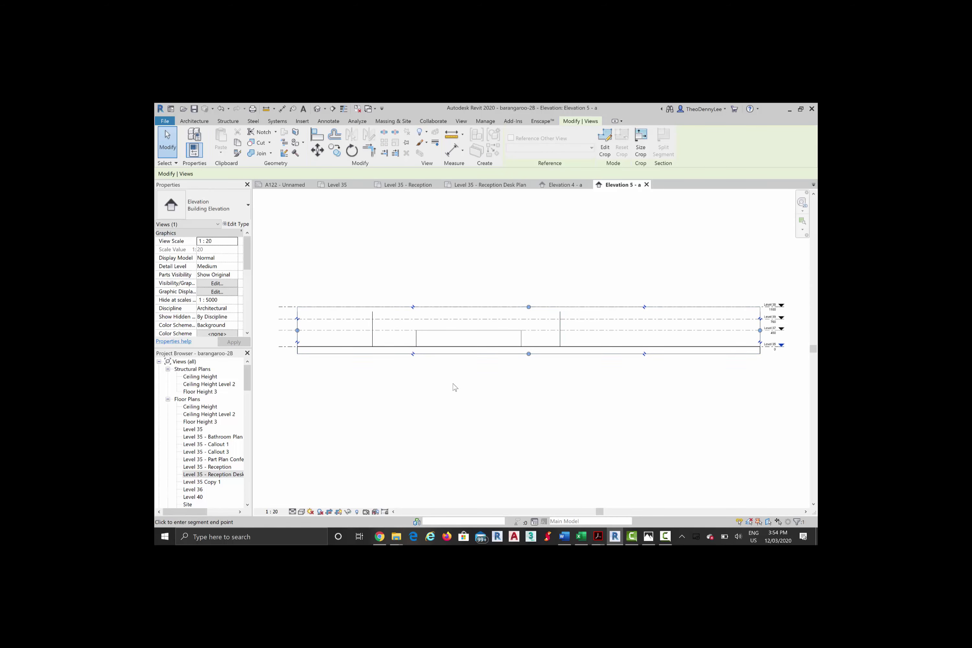
pyautogui.hotkey('ctrl', 'z')
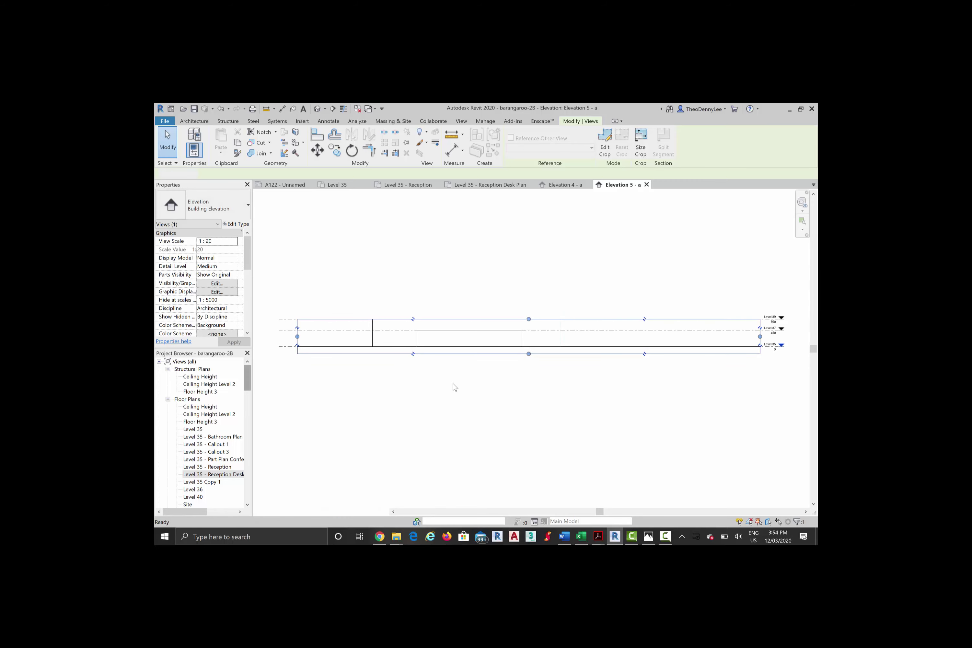
pyautogui.press('Escape')
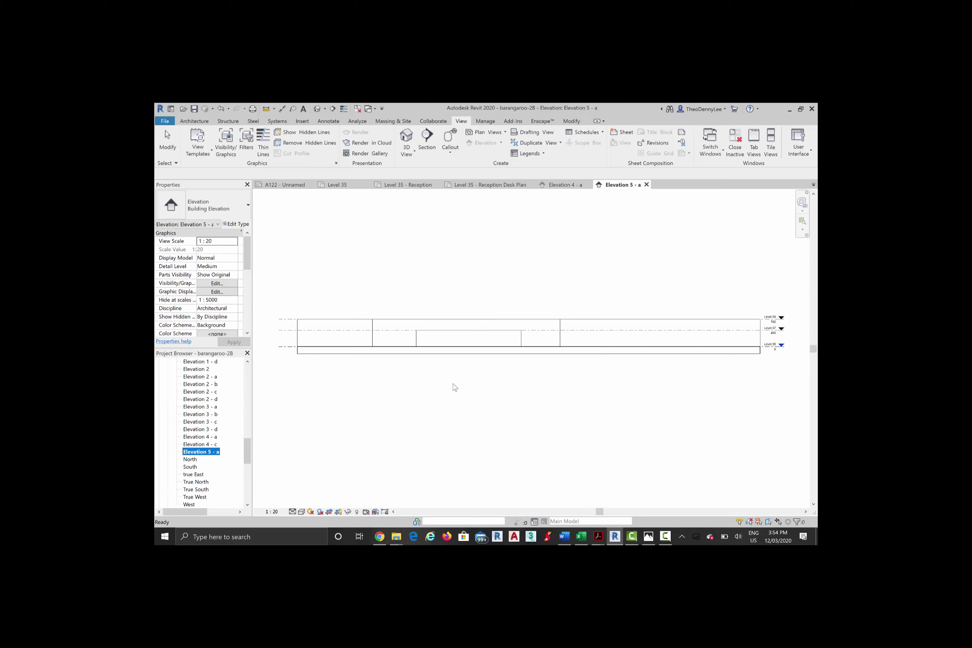
# Step: Rename the Elevation 4 - c view as "Elevation Reecpetion 1"
pyautogui.press('Up')
pyautogui.rightClick(199, 442)
pyautogui.press('Down')
pyautogui.press('Return')
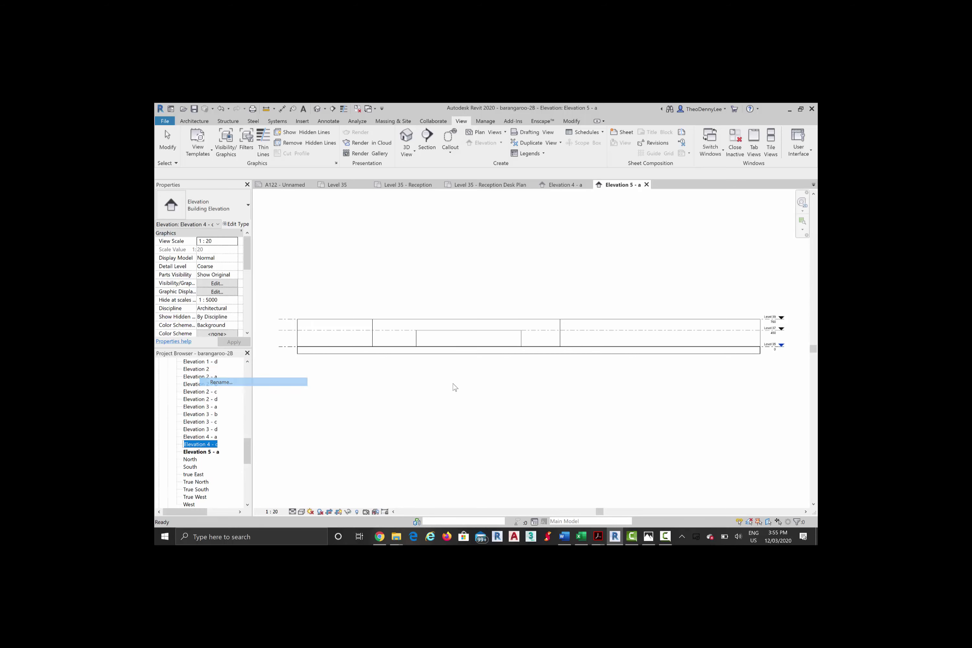
pyautogui.press('End')
pyautogui.hotkey('shift', 'Left')
pyautogui.hotkey('shift', 'Left')
pyautogui.hotkey('shift', 'Left')
pyautogui.hotkey('shift', 'Left')
pyautogui.hotkey('shift', 'Left')
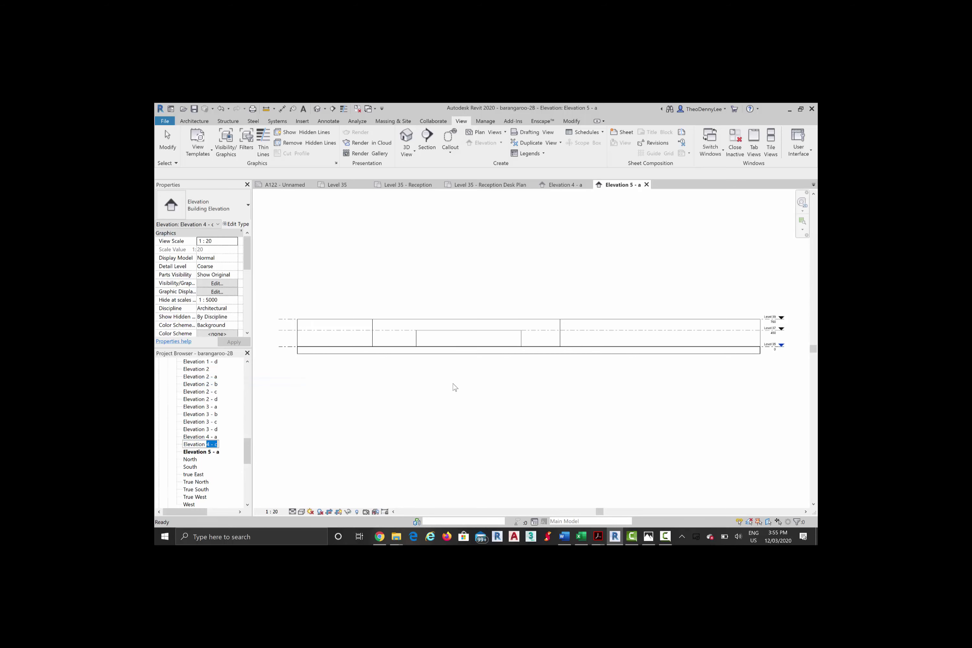
pyautogui.write('Rep')
pyautogui.press('BackSpace')
pyautogui.write('ecpetion 1')
pyautogui.press('Return')
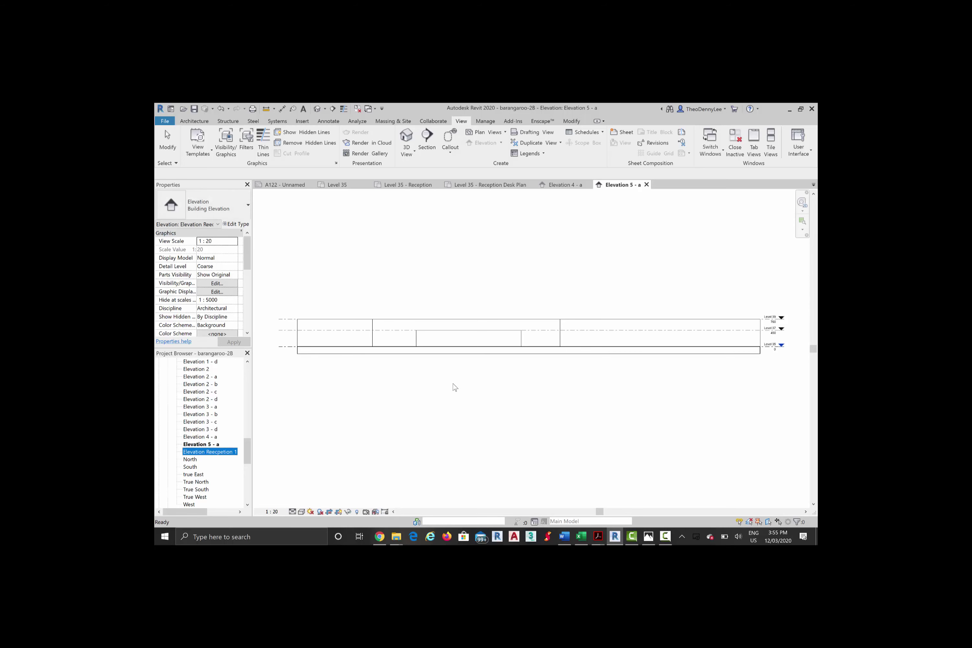
# Step: Rename the Elevation 5 - a view as "Elevation Reception 2"
pyautogui.rightClick(207, 444)
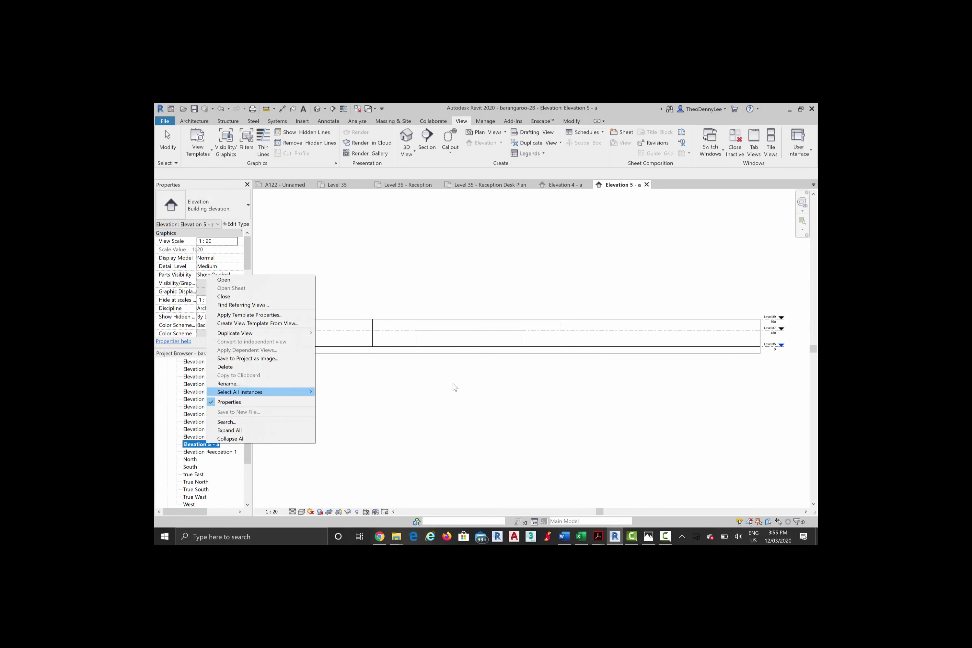
pyautogui.press('Up')
pyautogui.press('Return')
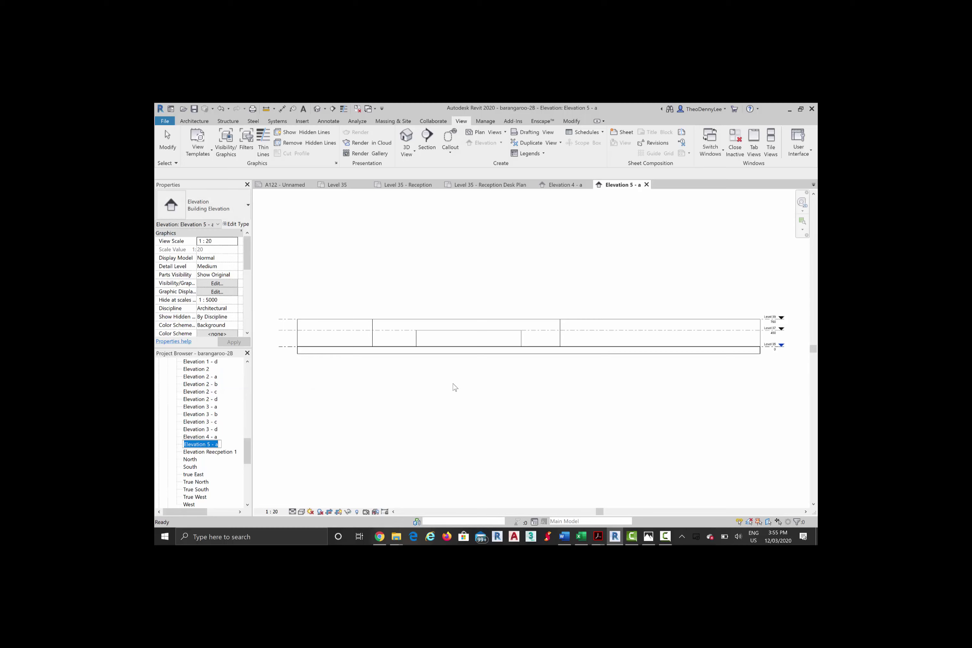
pyautogui.press('End')
pyautogui.hotkey('shift', 'Left')
pyautogui.hotkey('shift', 'Left')
pyautogui.hotkey('shift', 'Left')
pyautogui.hotkey('shift', 'Left')
pyautogui.hotkey('shift', 'Left')
pyautogui.write('Reception2')
pyautogui.press('Return')
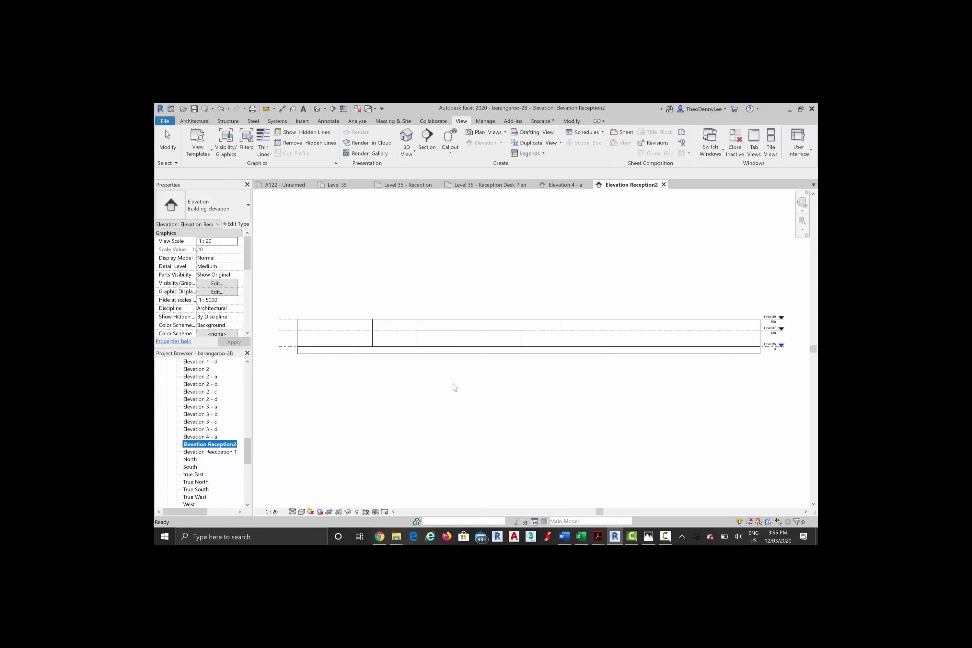
pyautogui.press('F2')
pyautogui.press('Left')
pyautogui.press('Return')
pyautogui.moveTo(631, 536)
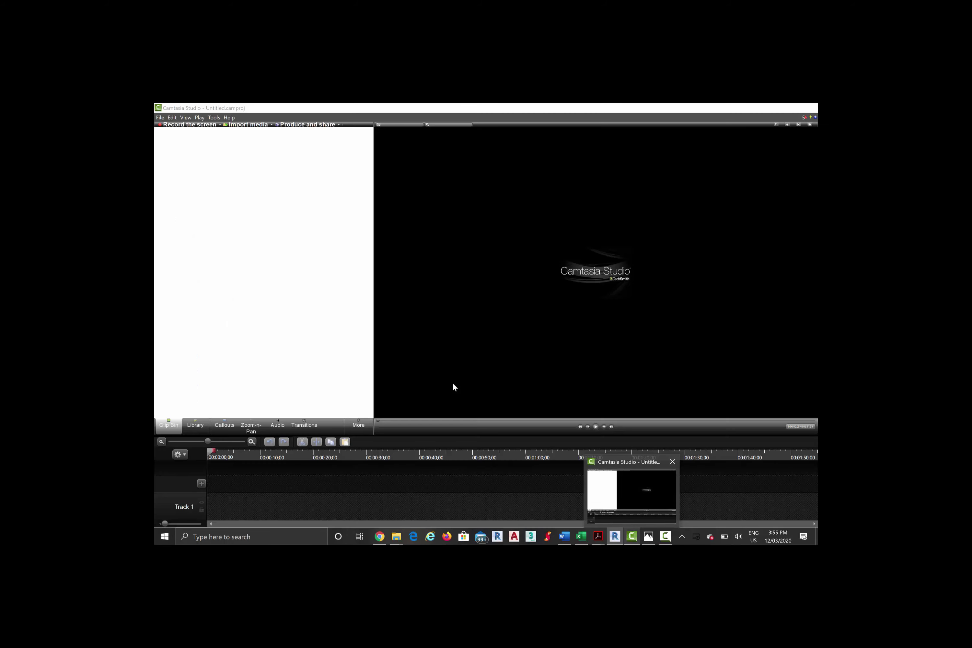
pyautogui.moveTo(665, 536)
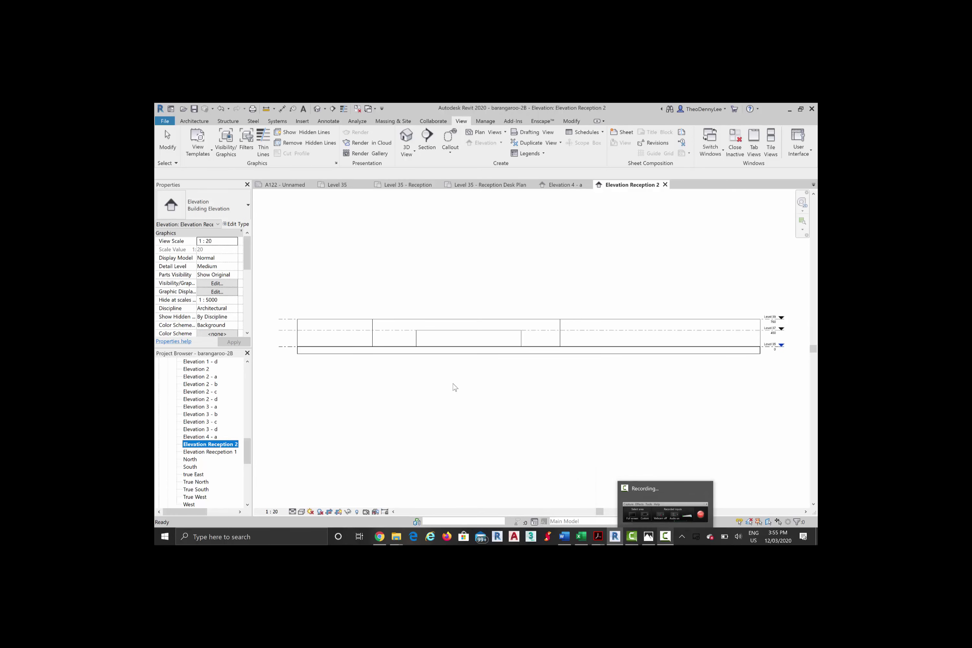
# Step: Raise the upper crop boundary of the Elevation Reception 2 view above the top of the reception desk
pyautogui.click(455, 388)
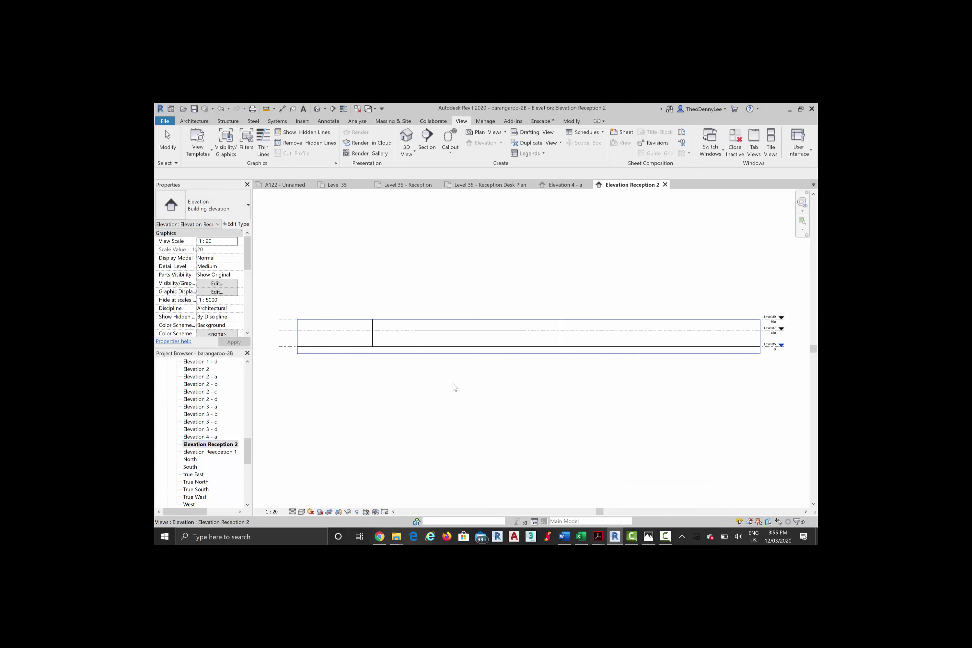
pyautogui.click(455, 387)
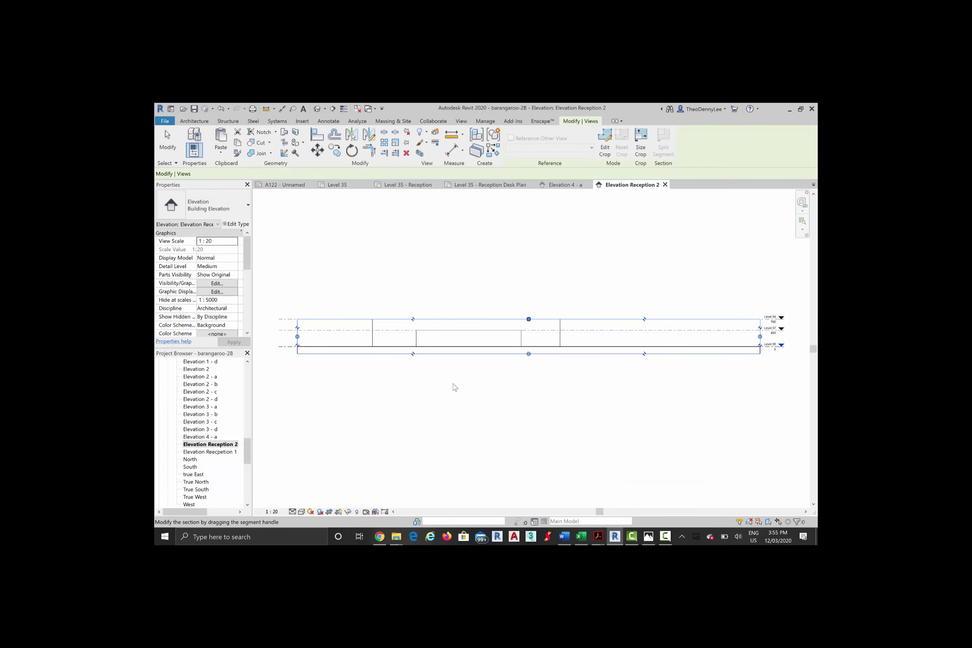
pyautogui.moveTo(529, 319); pyautogui.dragTo(529, 291)
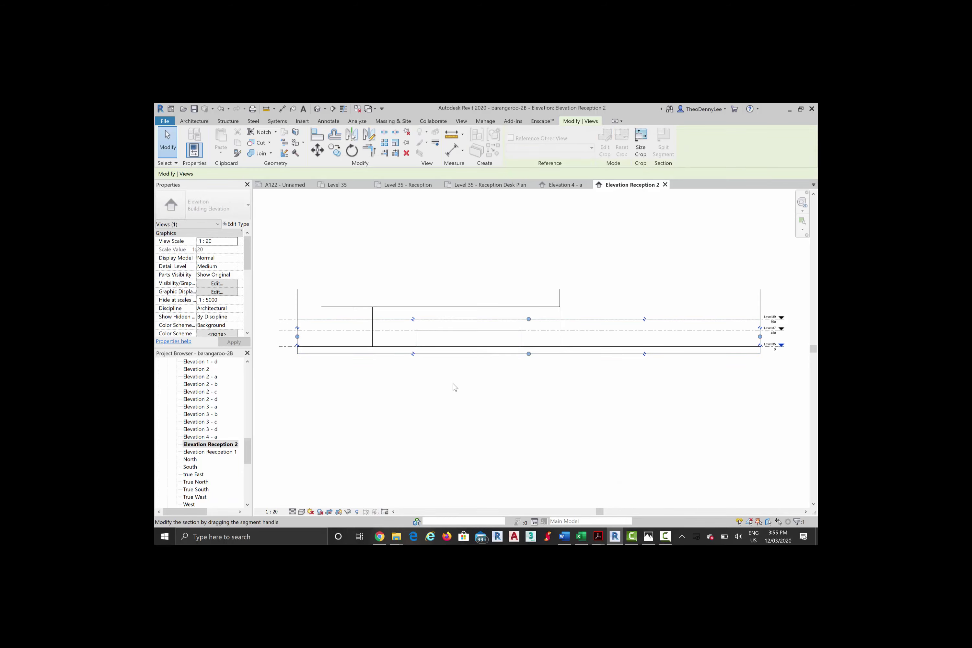
pyautogui.press('Escape')
pyautogui.scroll(7, 464, 326)
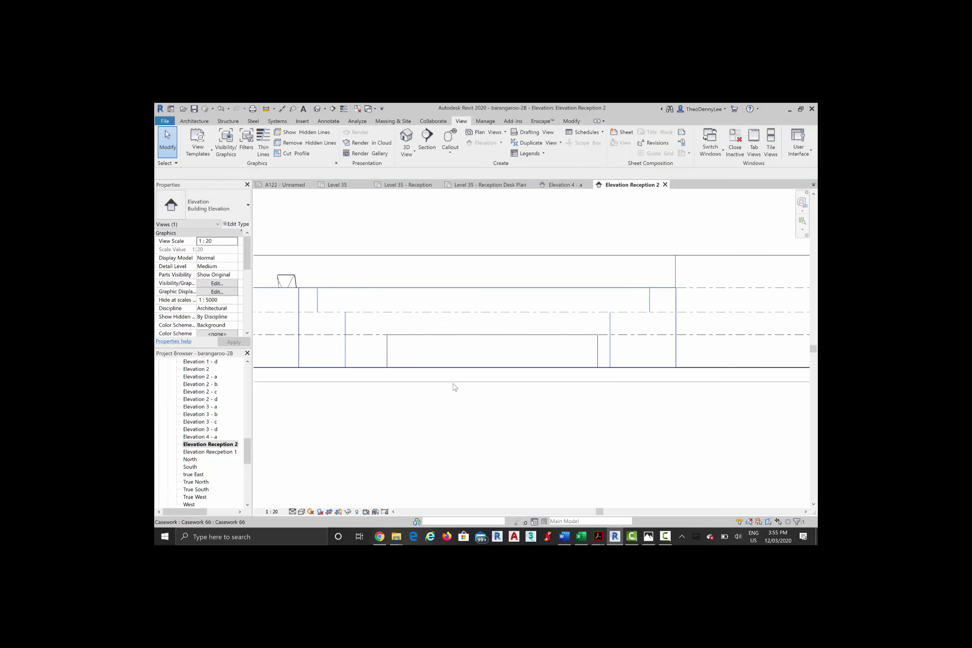
pyautogui.press('Escape')
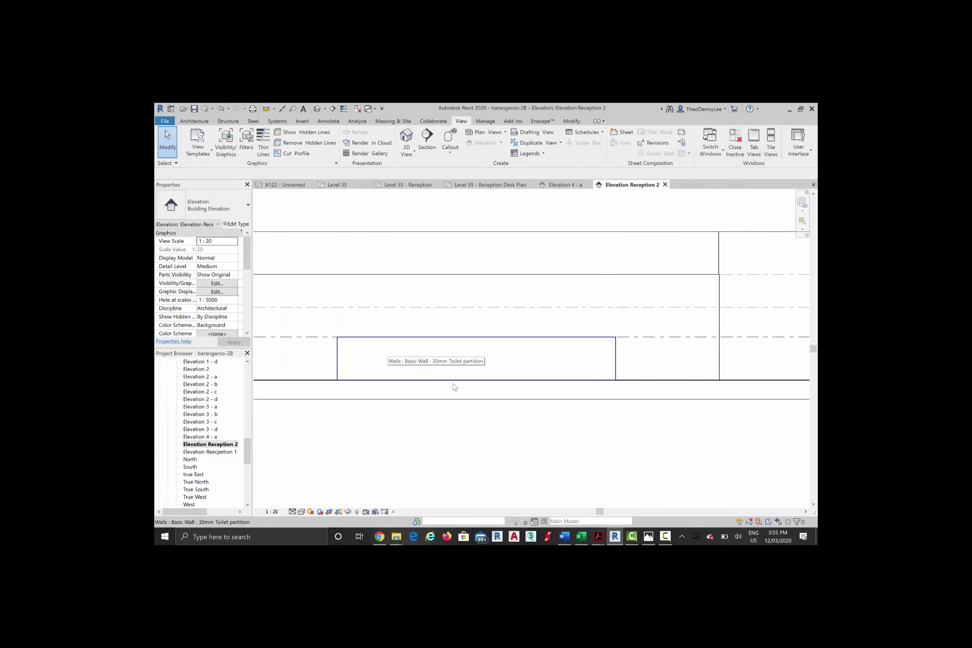
# Step: Hide the category of the low 30mm Toilet partition wall in the Elevation Reception 2 view
pyautogui.click(455, 387)
pyautogui.scroll(-2, 455, 388)
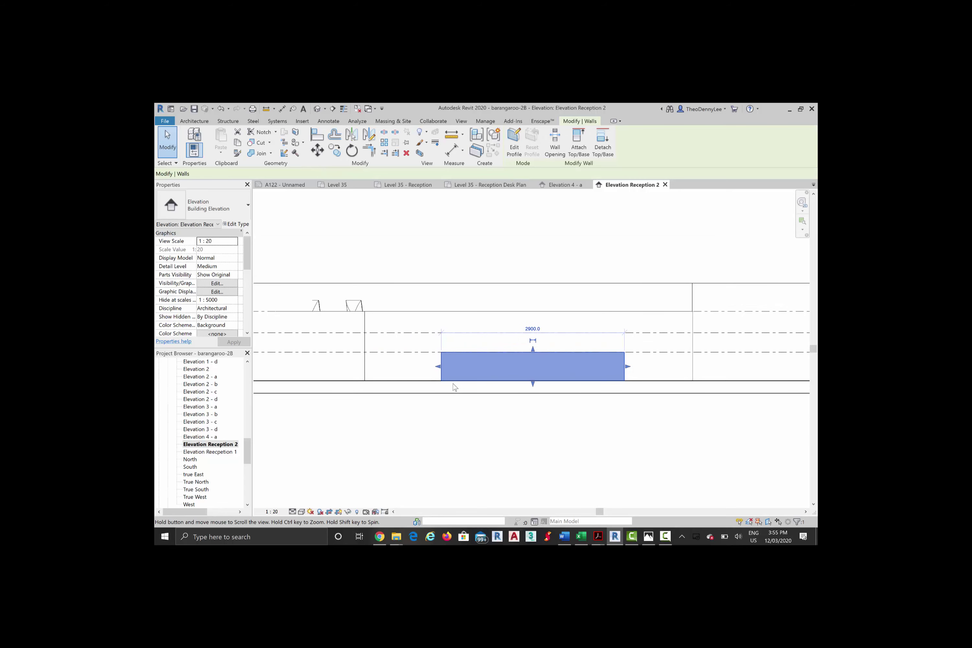
pyautogui.scroll(-2, 455, 388)
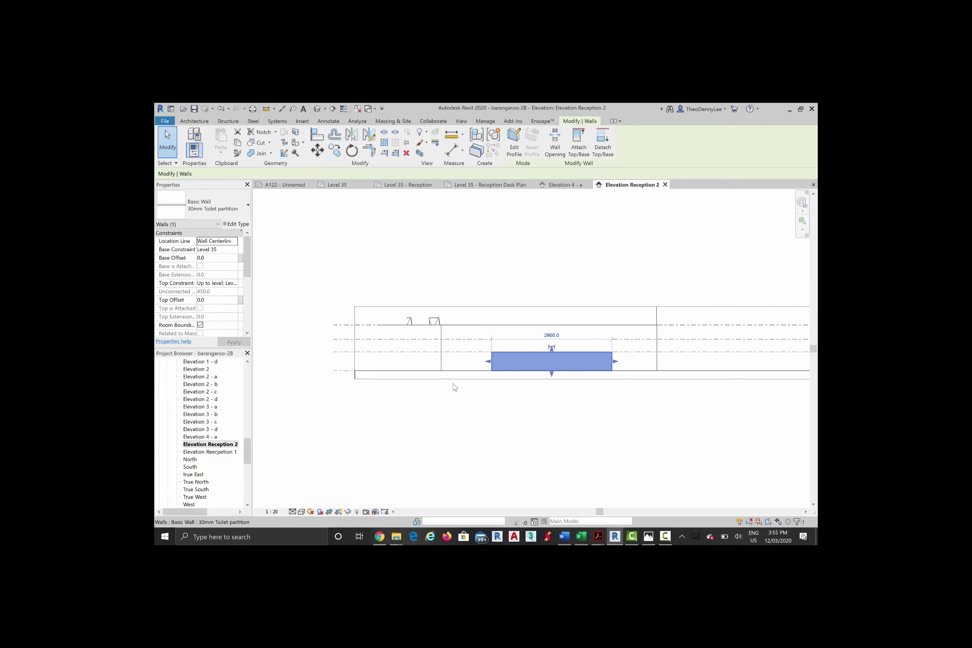
pyautogui.rightClick(539, 358)
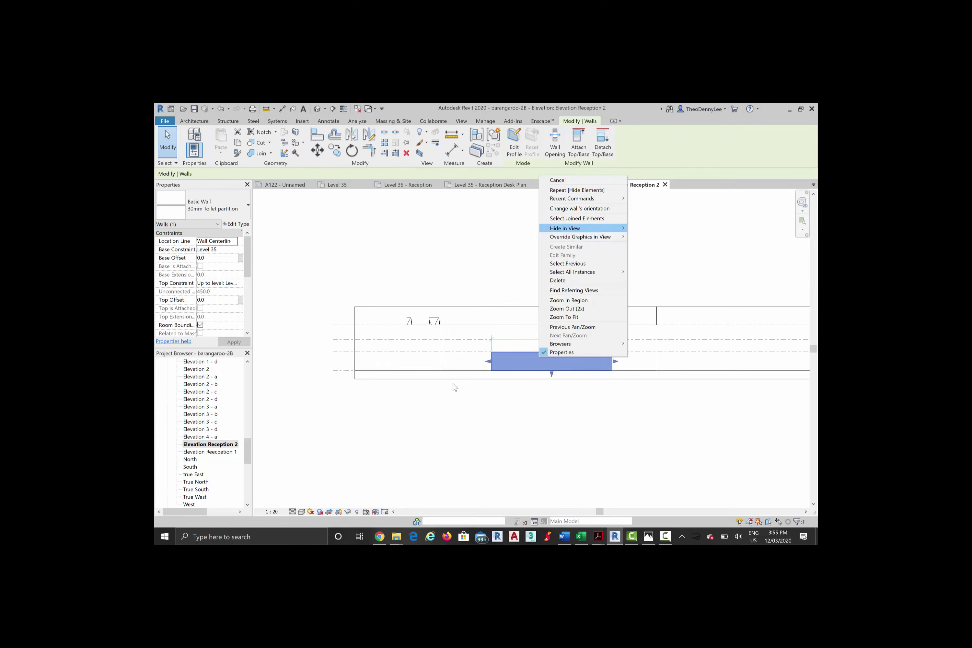
pyautogui.moveTo(565, 228)
pyautogui.press('Right')
pyautogui.press('Down')
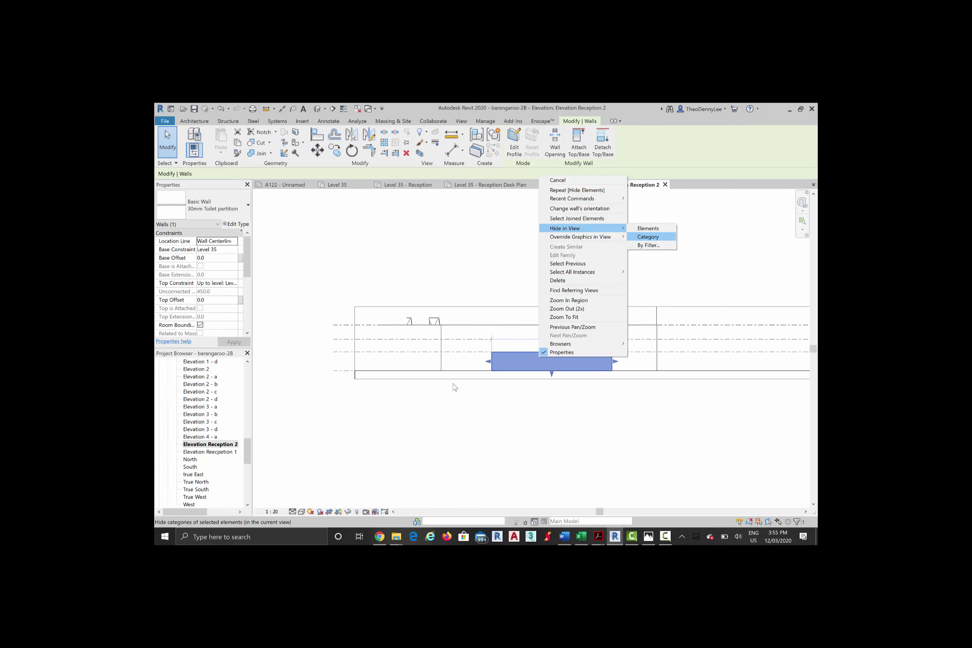
pyautogui.press('Return')
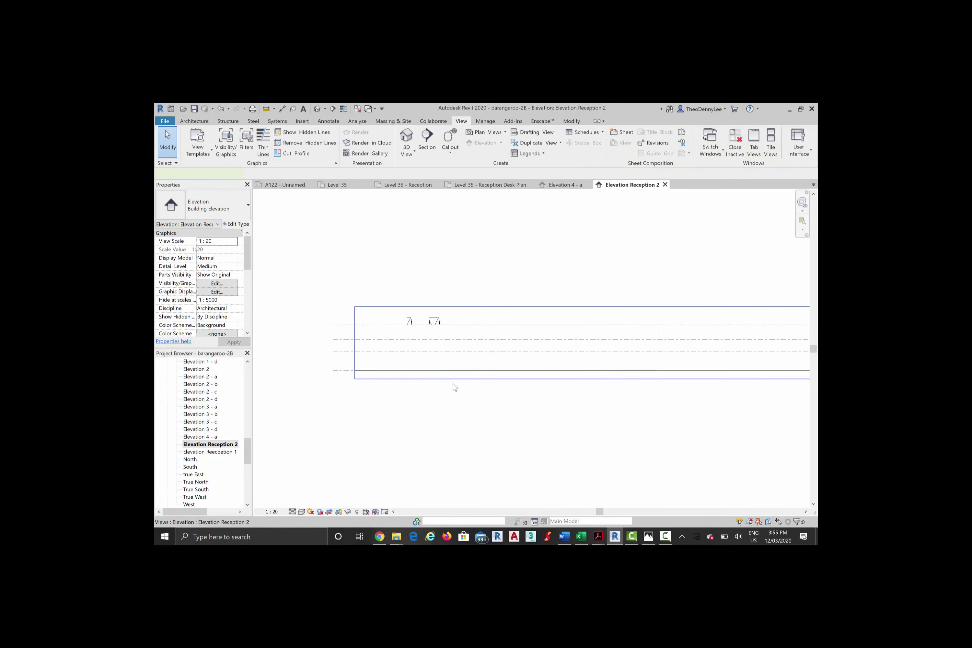
# Step: Raise the upper crop boundary further to include the casework band above the desk
pyautogui.click(454, 380)
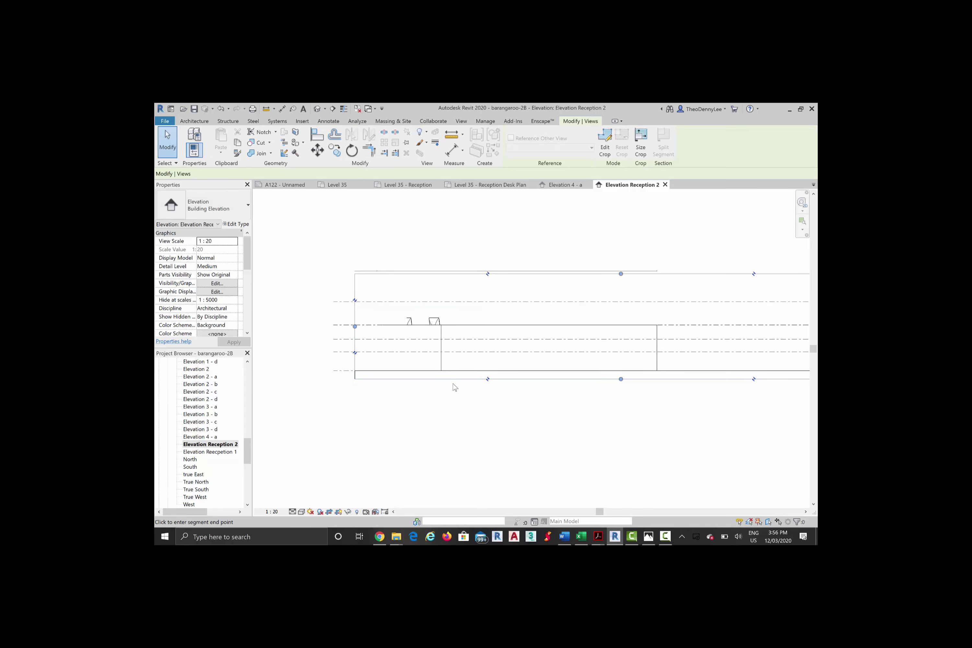
pyautogui.moveTo(621, 268)
pyautogui.mouseDown()
pyautogui.moveTo(621, 284)
pyautogui.moveTo(621, 260)
pyautogui.mouseUp()
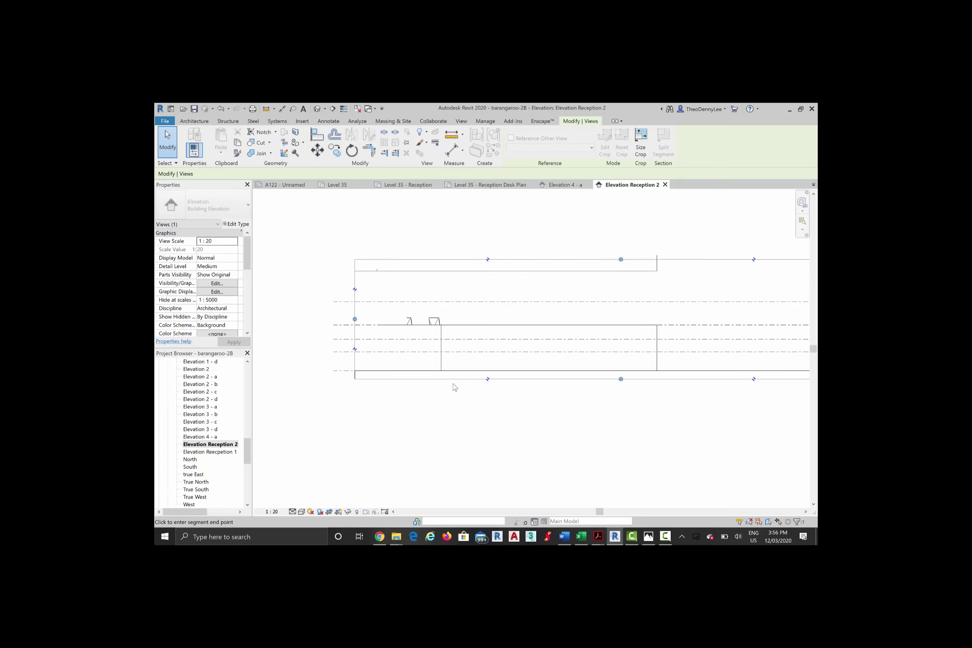
pyautogui.click(434, 323)
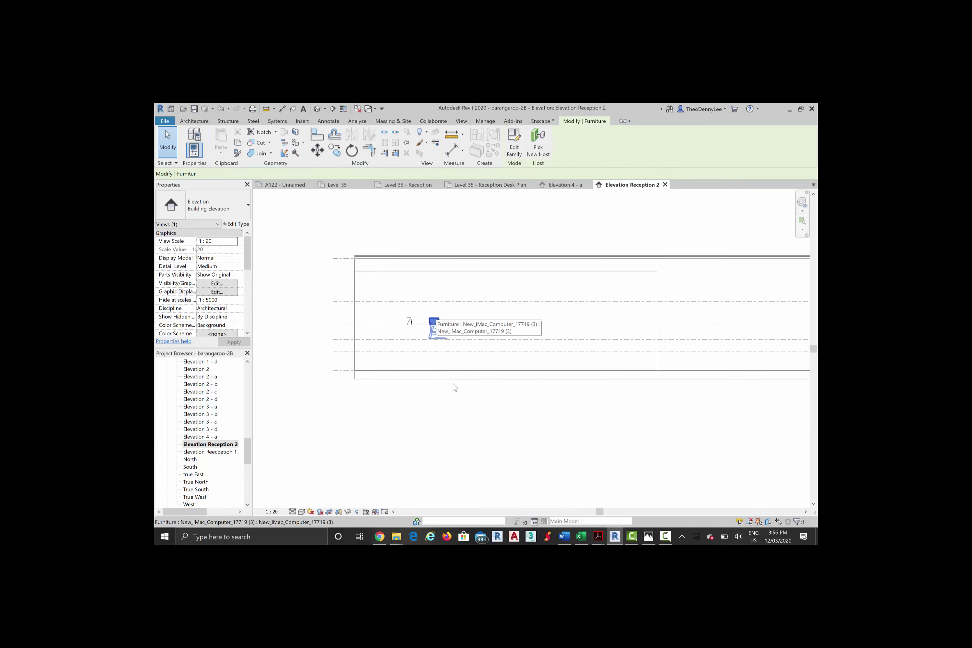
# Step: Isolate the reception desk casework element and apply the temporary isolation permanently to the elevation view
pyautogui.click(453, 384)
pyautogui.click(453, 370)
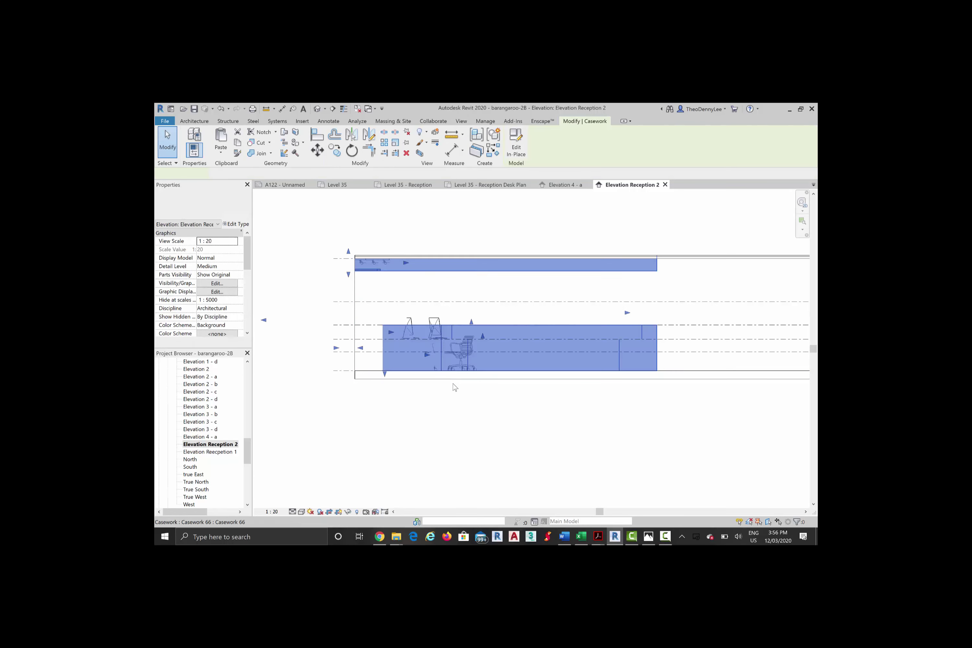
pyautogui.click(347, 512)
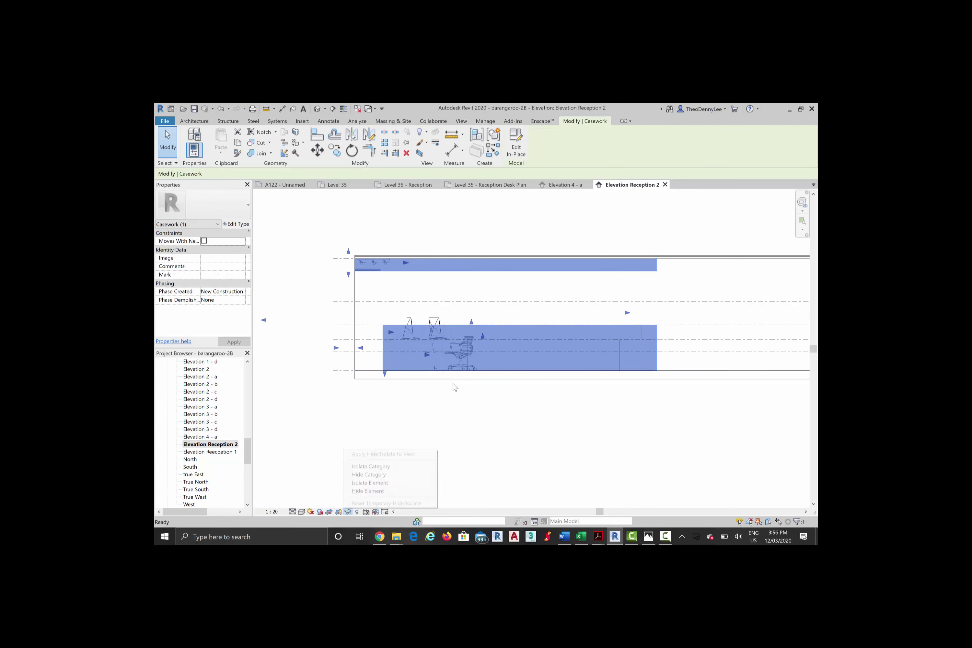
pyautogui.click(369, 483)
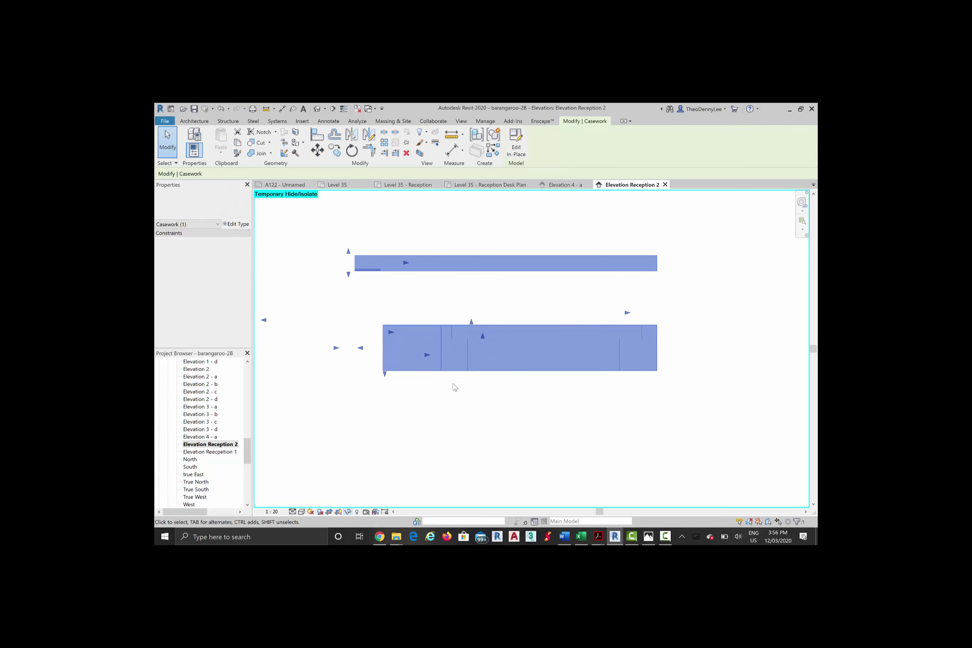
pyautogui.press('Escape')
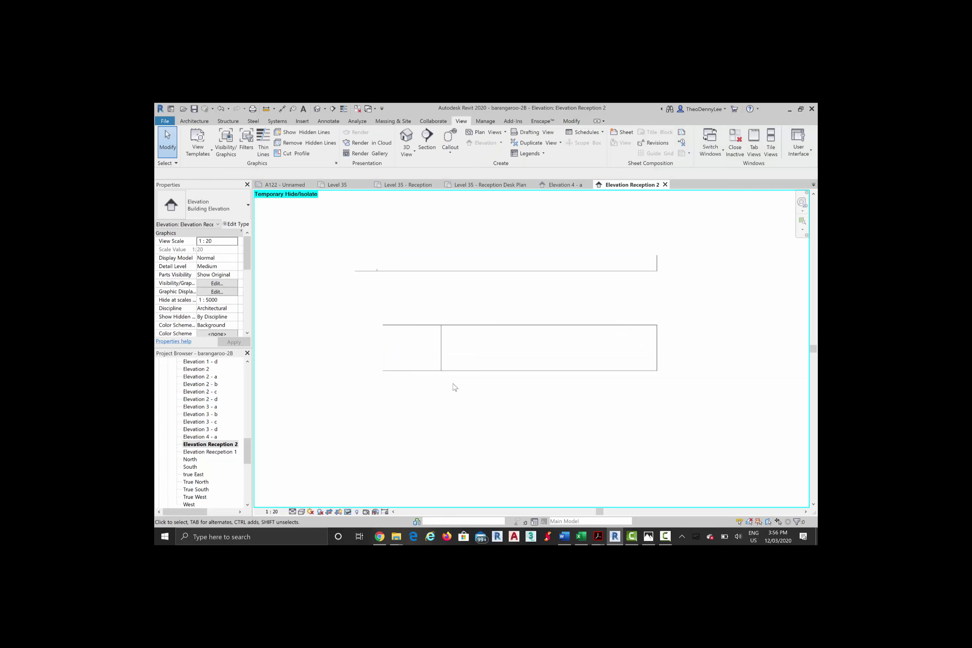
pyautogui.click(348, 511)
pyautogui.click(376, 454)
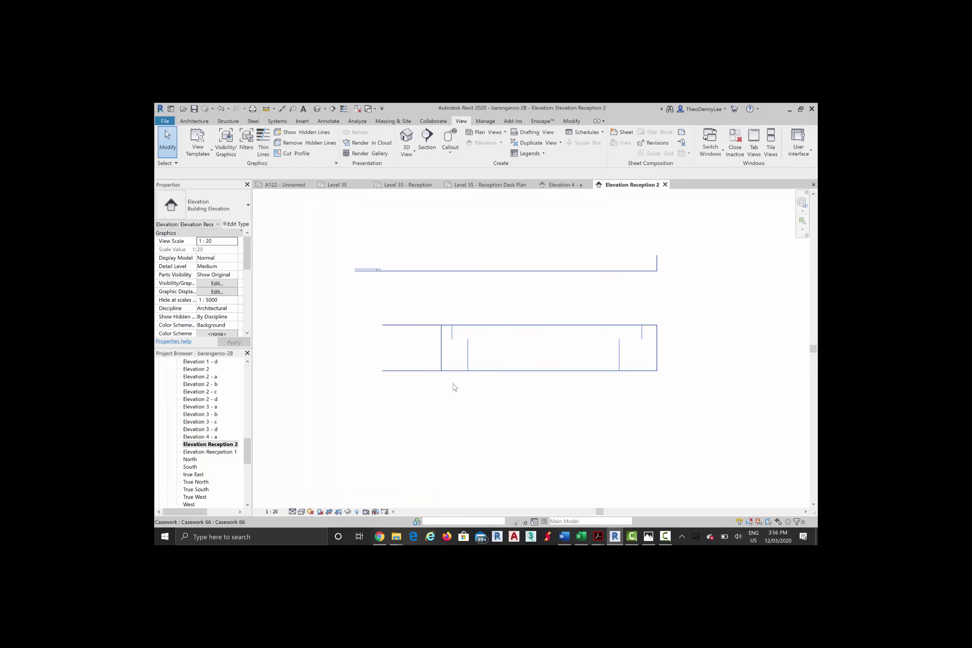
# Step: Check the extent of the isolated casework and expand the crop region's upper and left boundaries around its overhead part
pyautogui.click(455, 387)
pyautogui.press('Escape')
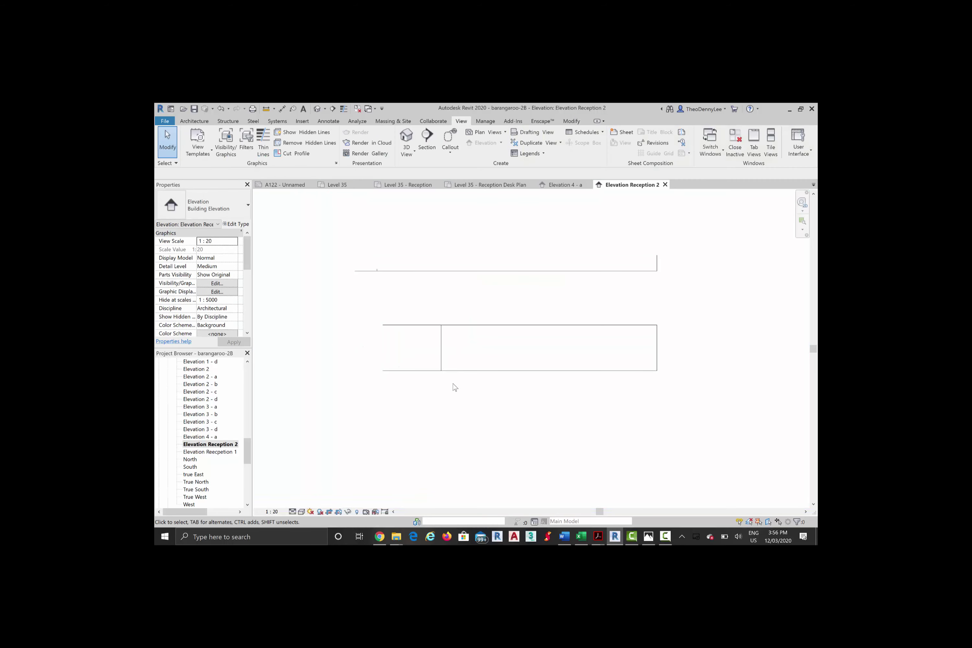
pyautogui.click(454, 387)
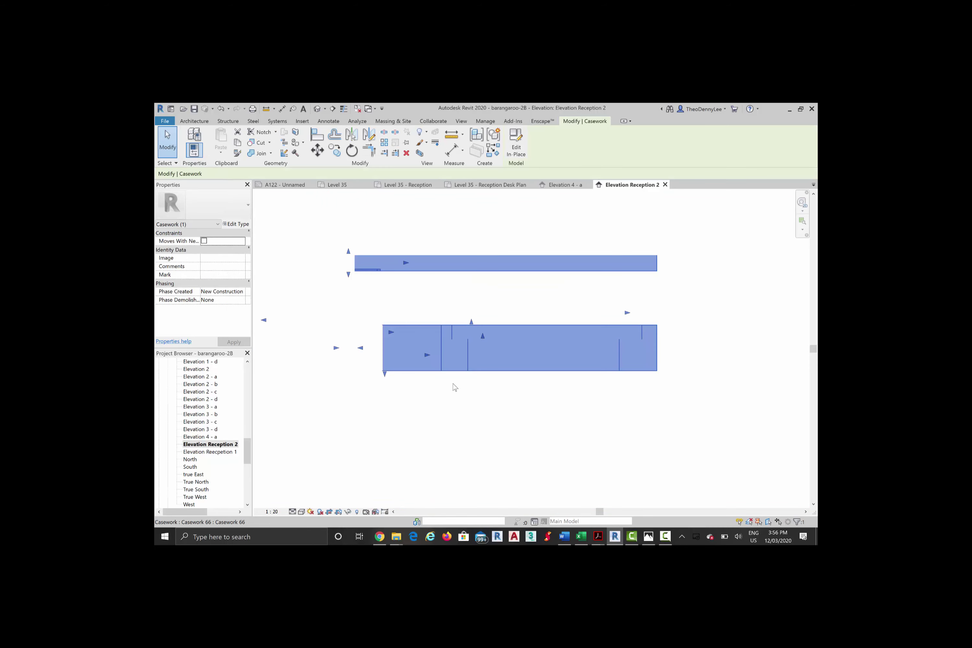
pyautogui.press('Escape')
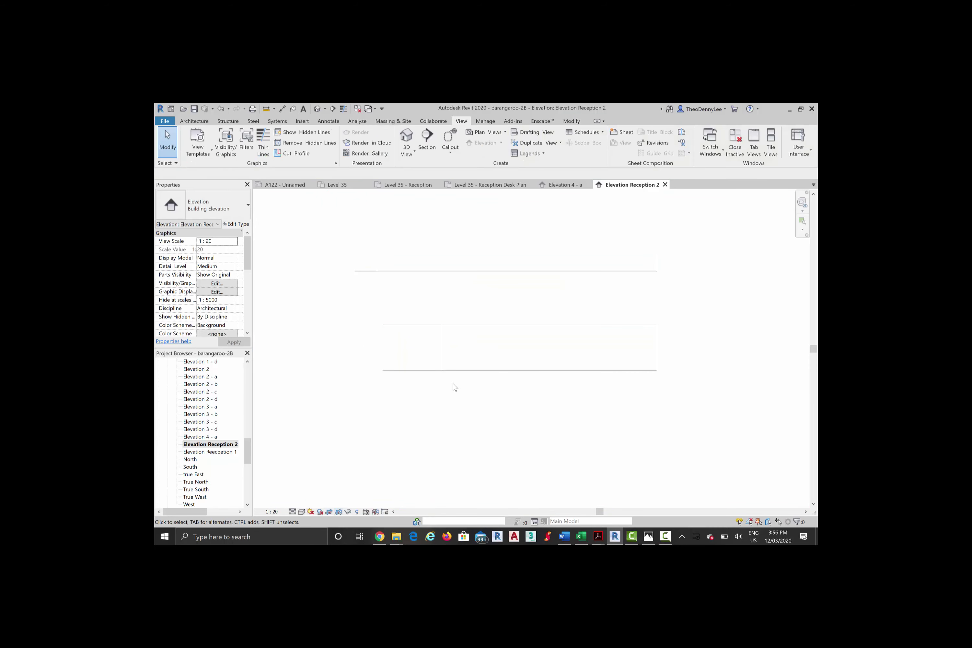
pyautogui.click(455, 387)
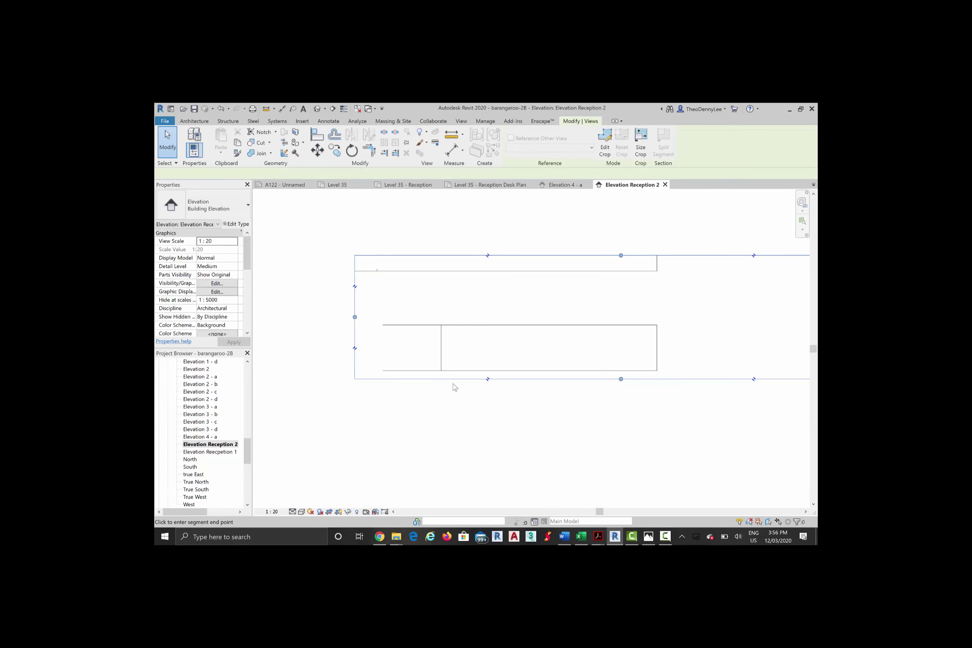
pyautogui.hotkey('ctrl', 'z')
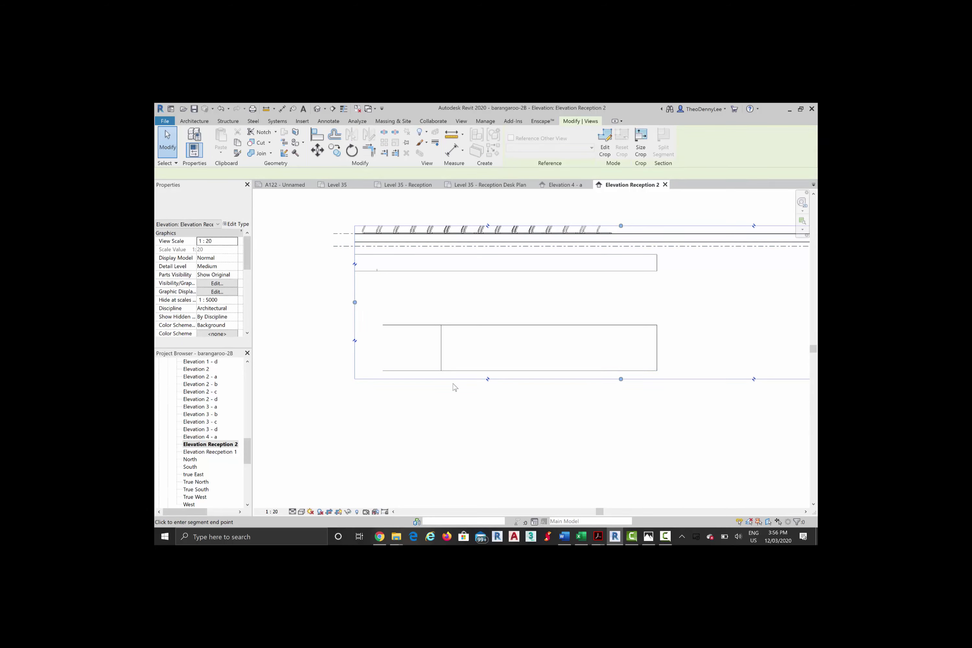
pyautogui.hotkey('ctrl', 'z')
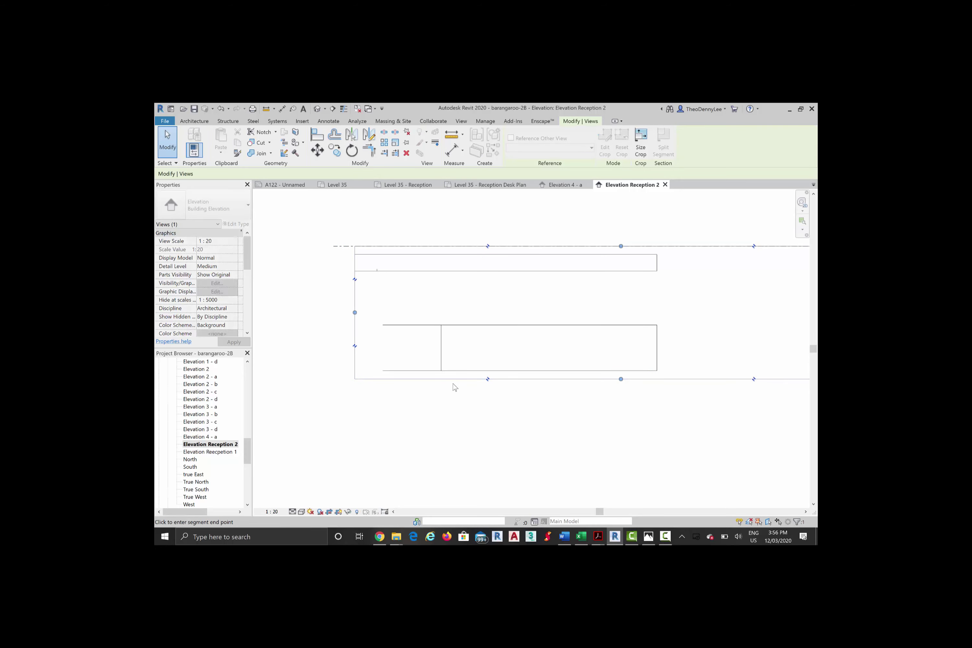
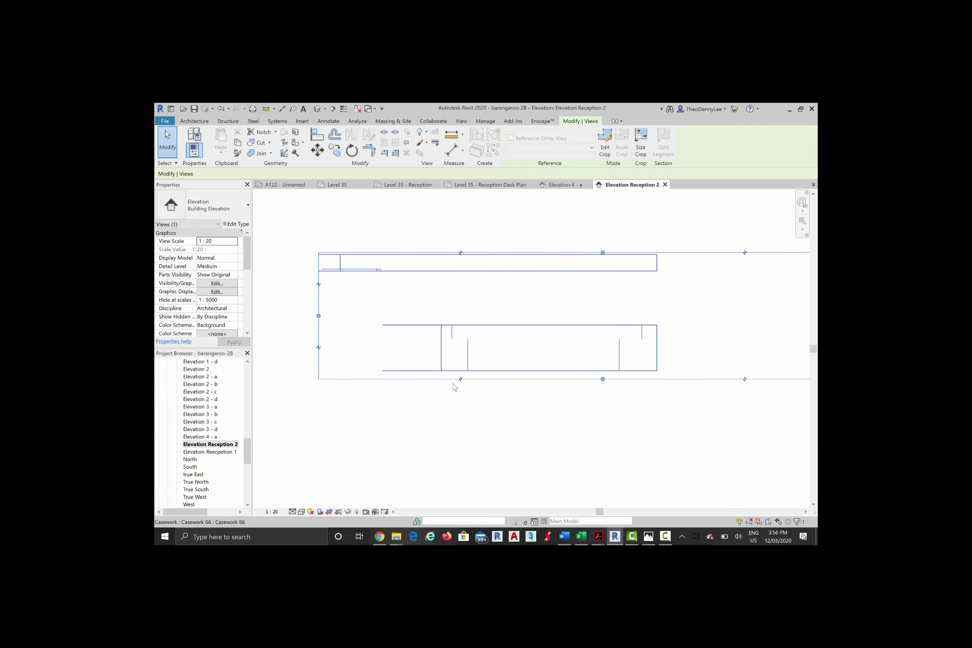
pyautogui.click(454, 385)
pyautogui.press('Escape')
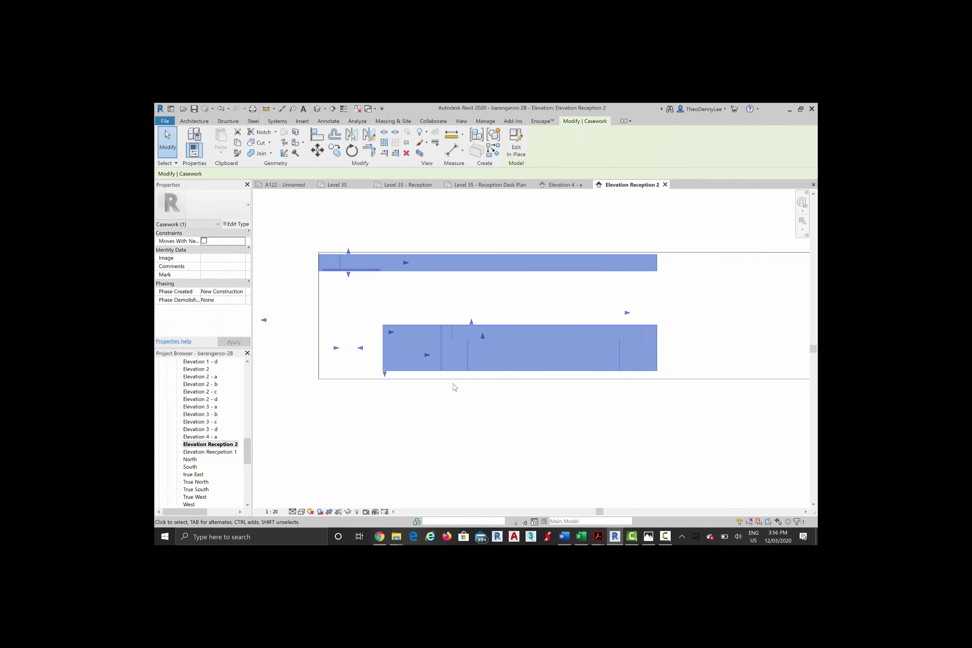
pyautogui.click(455, 387)
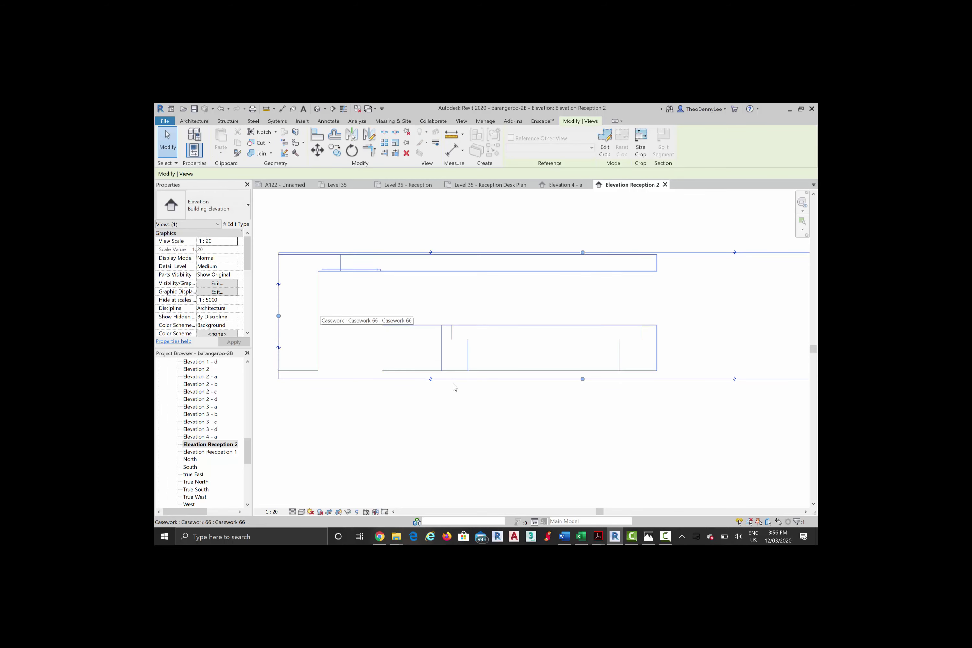
# Step: Tighten the crop region's left, upper and right boundaries around the desk body, excluding the overhead casework
pyautogui.moveTo(279, 316); pyautogui.dragTo(338, 315)
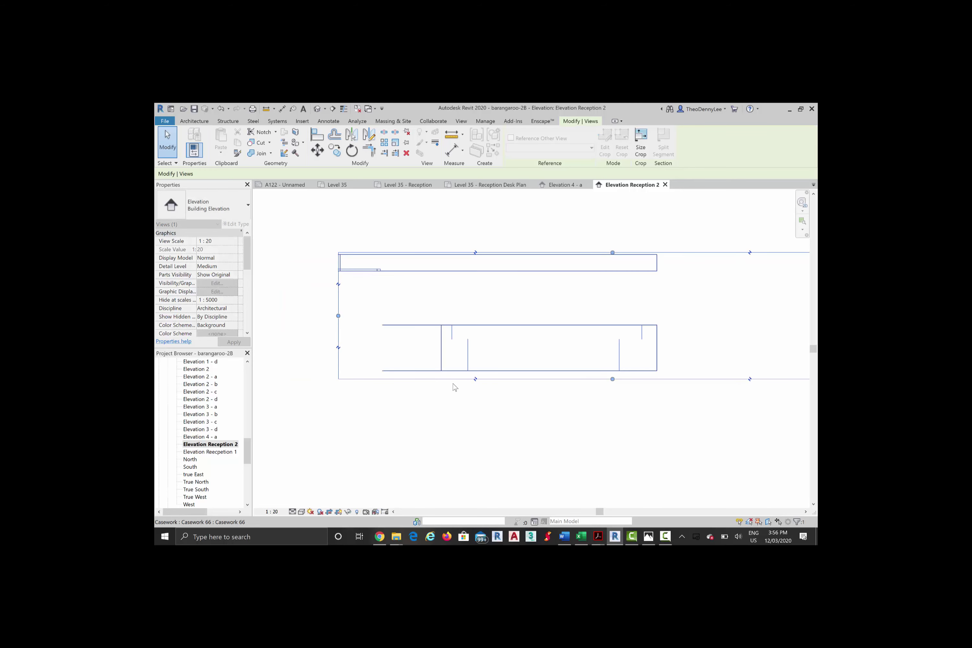
pyautogui.moveTo(612, 252); pyautogui.dragTo(612, 294)
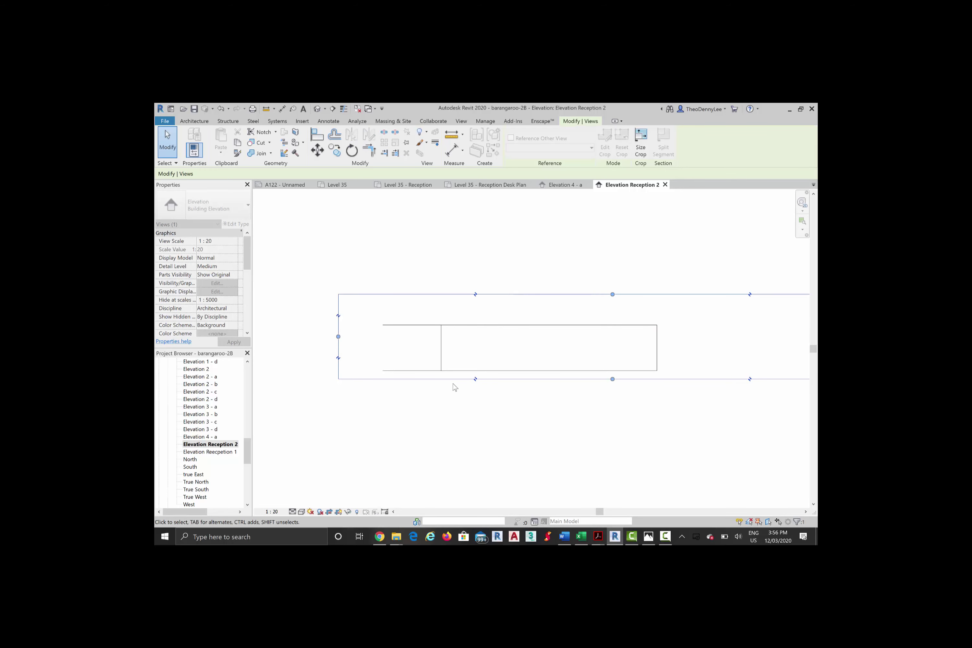
pyautogui.moveTo(612, 295); pyautogui.dragTo(503, 287, button='middle')
pyautogui.scroll(-1, 502, 286)
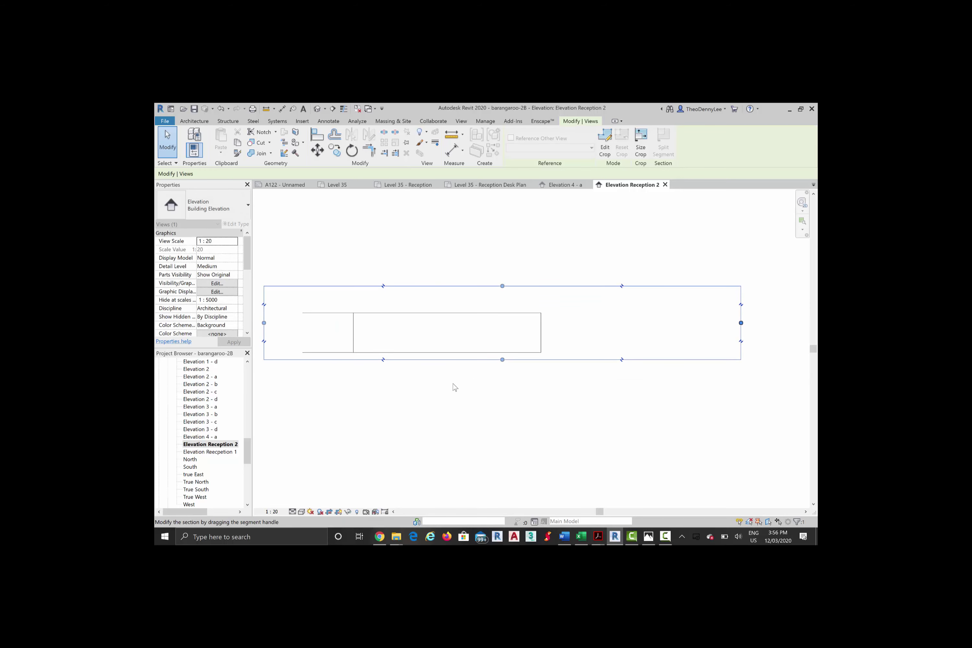
pyautogui.moveTo(740, 323); pyautogui.dragTo(569, 322)
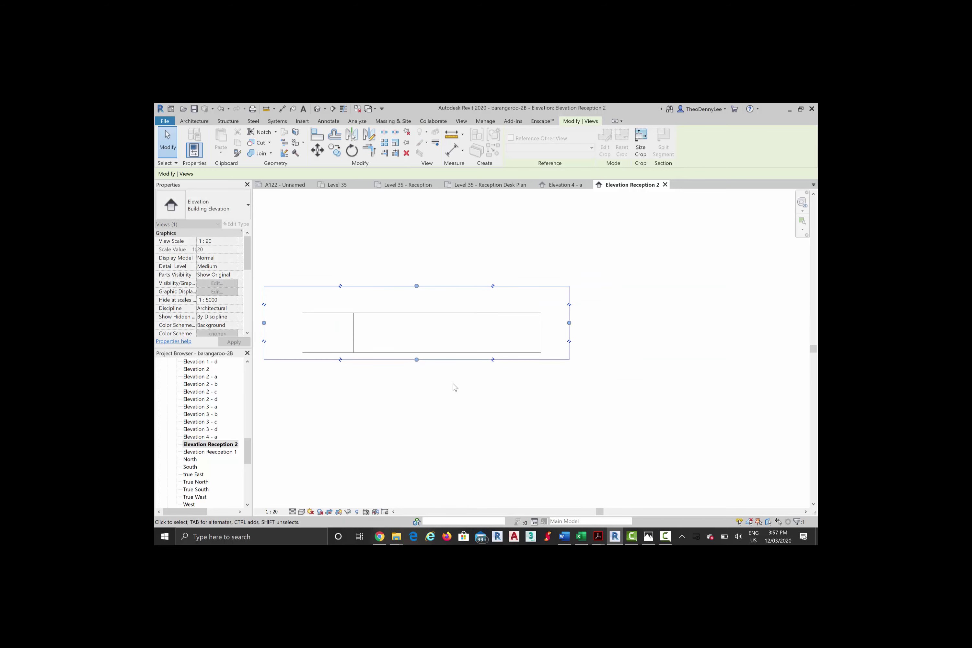
pyautogui.moveTo(569, 323); pyautogui.dragTo(619, 311, button='middle')
pyautogui.scroll(-1, 619, 311)
pyautogui.scroll(1, 455, 387)
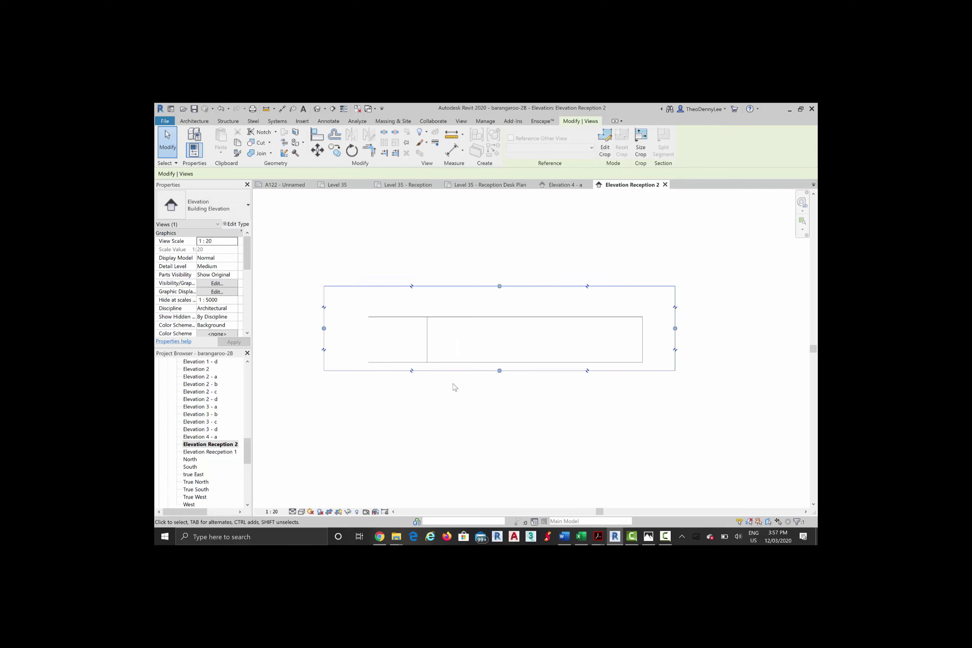
pyautogui.click(455, 387)
pyautogui.scroll(1, 455, 387)
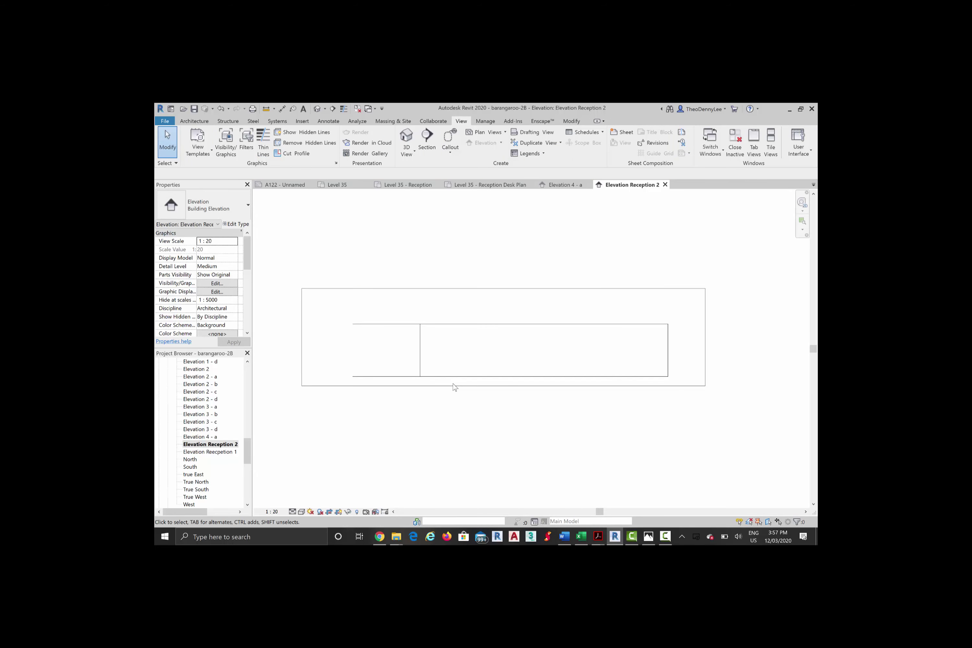
pyautogui.scroll(1, 455, 387)
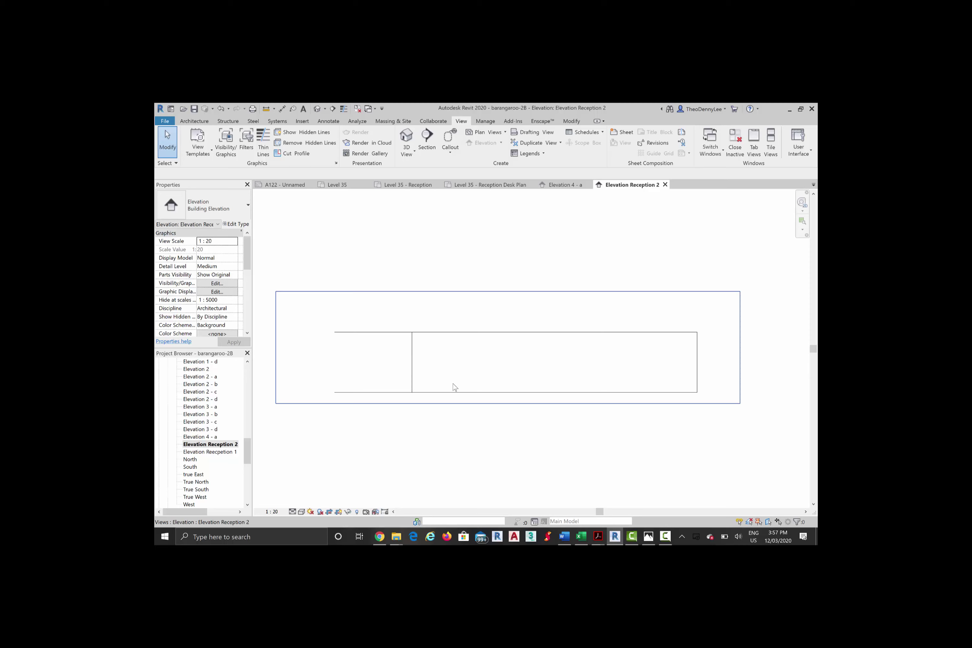
pyautogui.rightClick(210, 444)
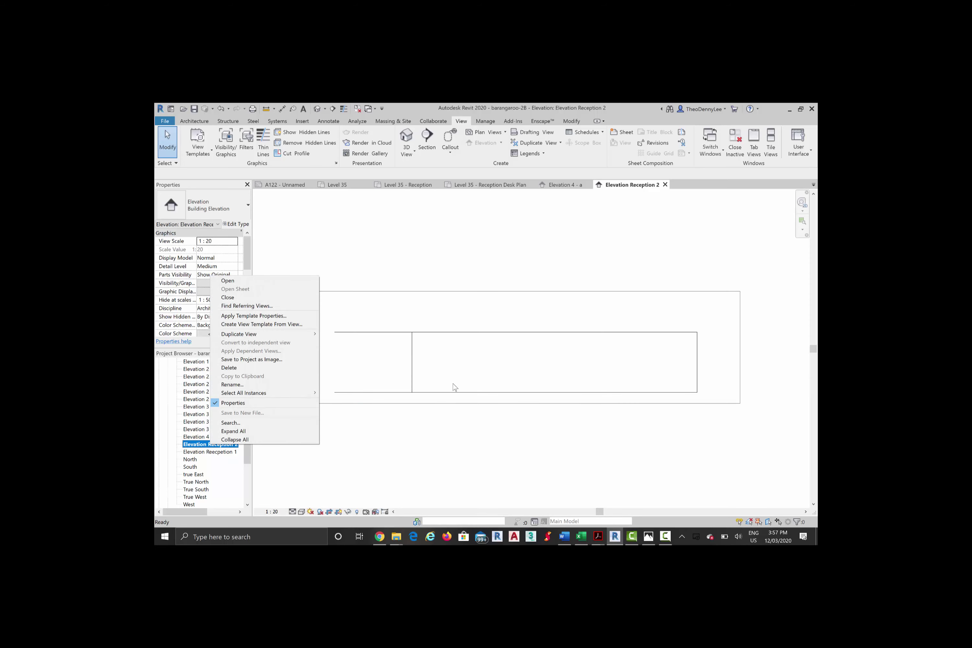
pyautogui.press('Up')
pyautogui.press('Up')
pyautogui.press('Up')
pyautogui.press('Up')
pyautogui.press('Up')
pyautogui.press('Up')
pyautogui.press('Up')
pyautogui.press('Down')
pyautogui.press('Down')
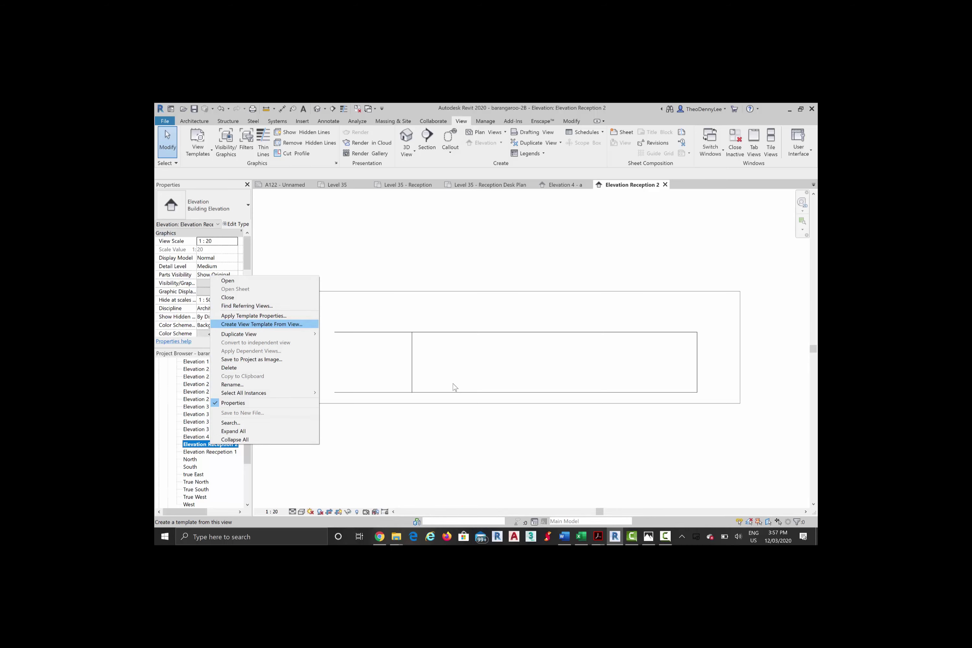
pyautogui.press('Down')
pyautogui.press('Up')
pyautogui.press('Up')
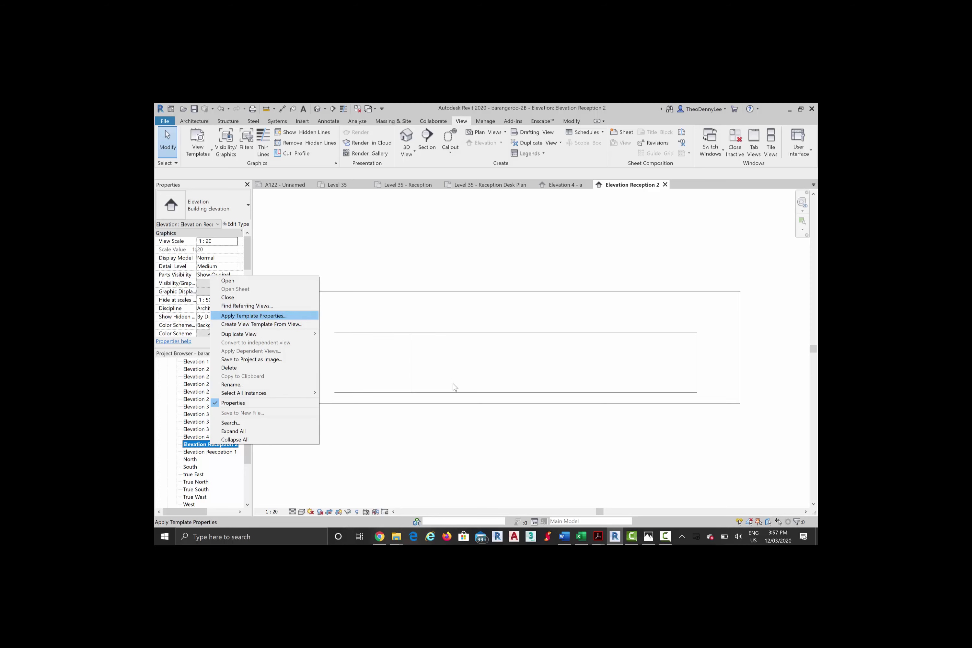
pyautogui.press('Down')
pyautogui.press('Down')
pyautogui.press('Down')
pyautogui.press('Down')
pyautogui.press('Down')
pyautogui.press('Down')
pyautogui.press('Down')
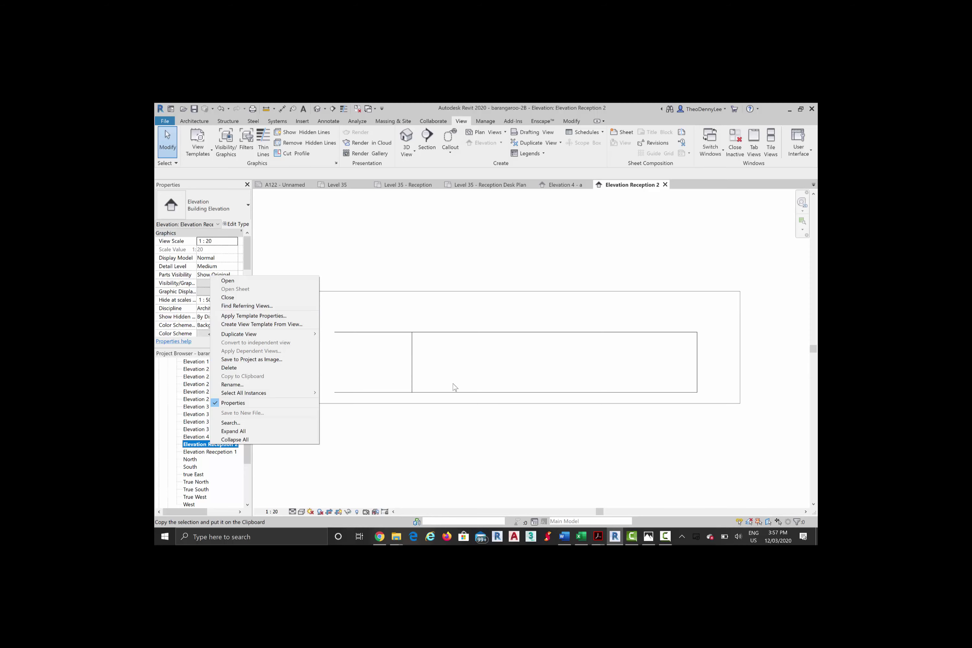
# Step: Create a view template named Joinery Elevation from the Elevation Reception 2 view
pyautogui.rightClick(194, 443)
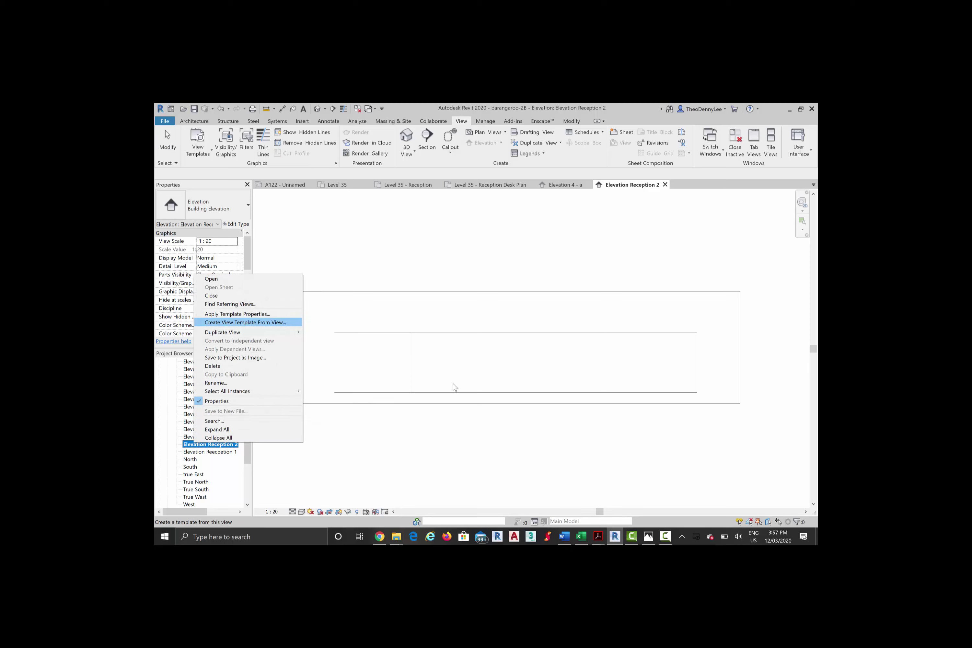
pyautogui.press('Return')
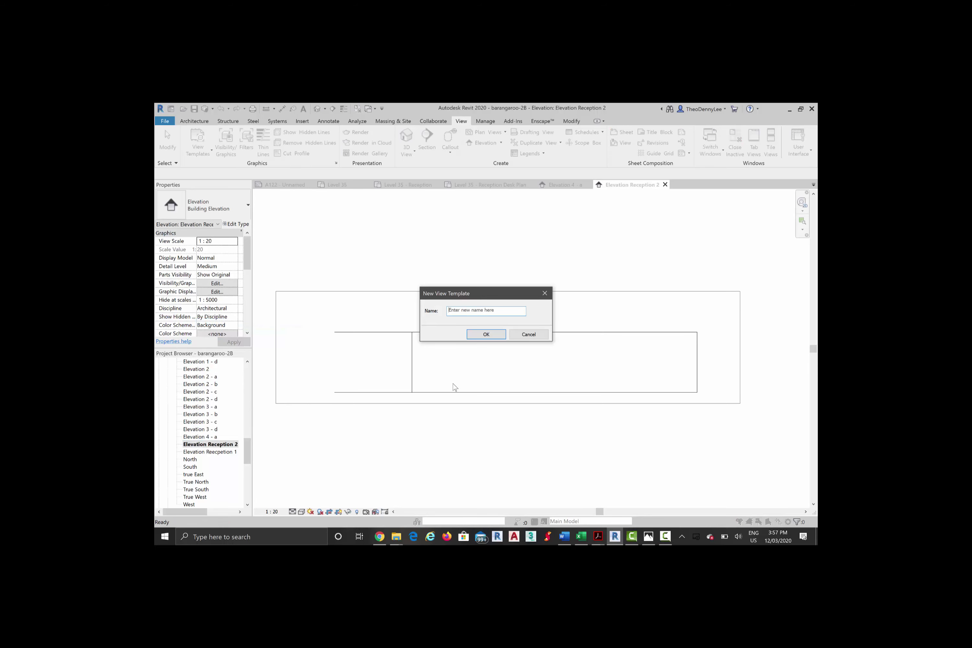
pyautogui.write('Joinery Elevation')
pyautogui.press('Return')
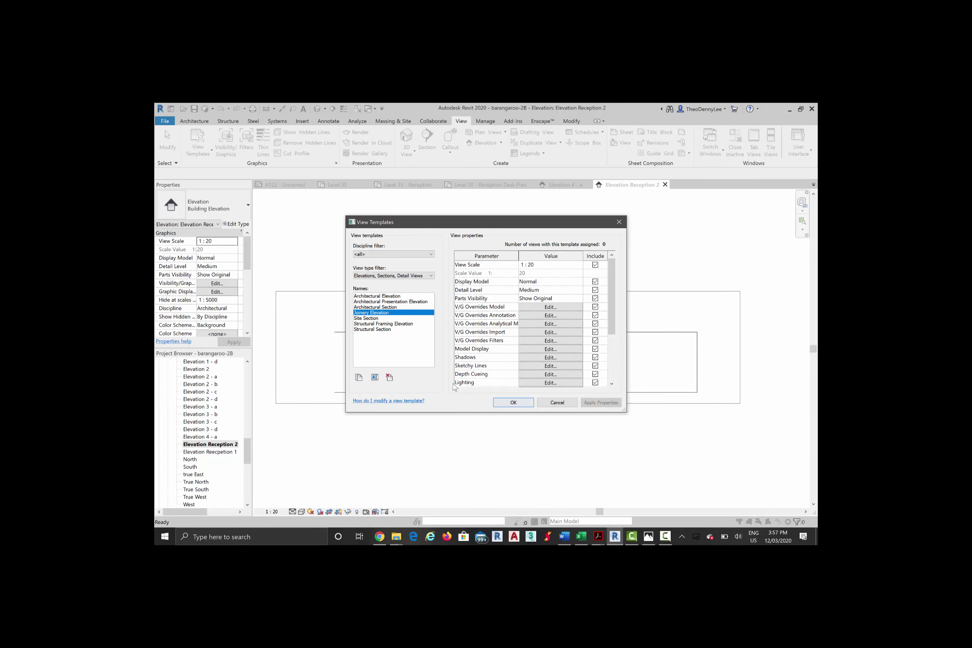
pyautogui.press('Return')
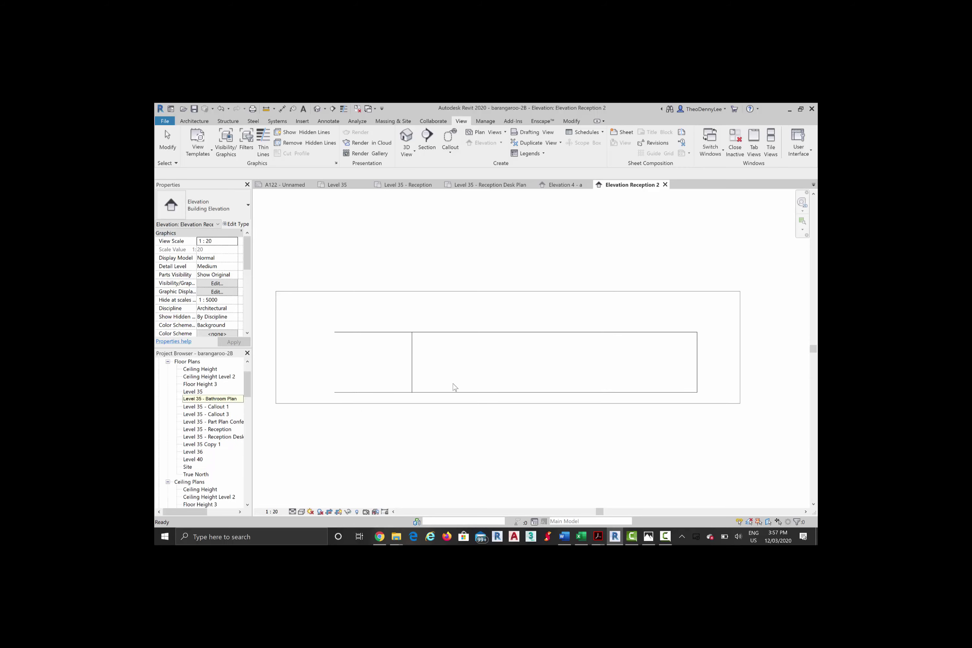
# Step: In the Level 35 - Reception Desk Plan, draw a guide wall about 2600 mm long along the desk's inner upper angled edge
pyautogui.scroll(-2, 212, 400)
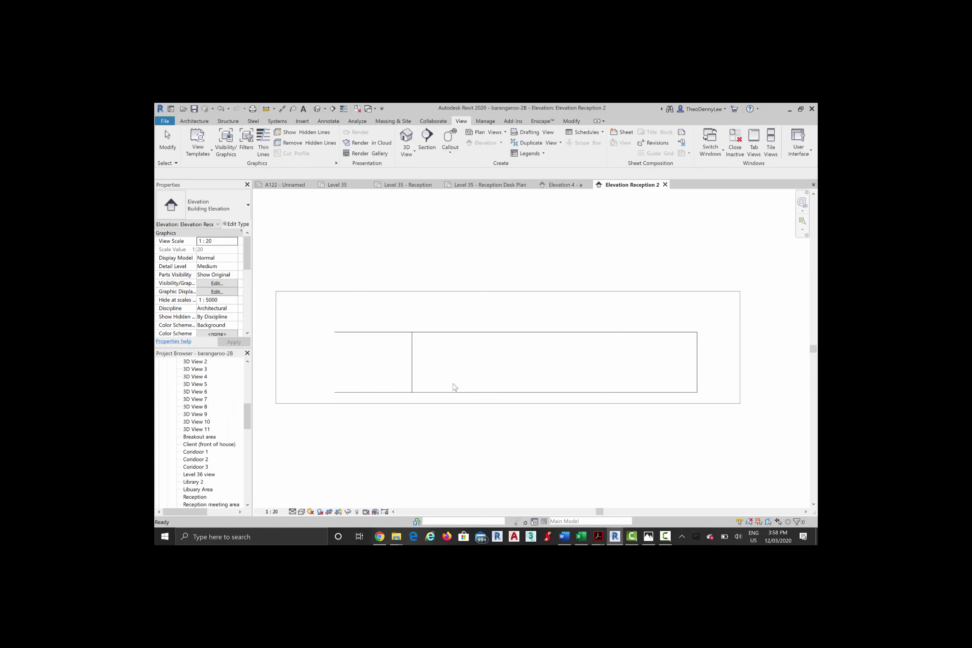
pyautogui.scroll(7, 209, 429)
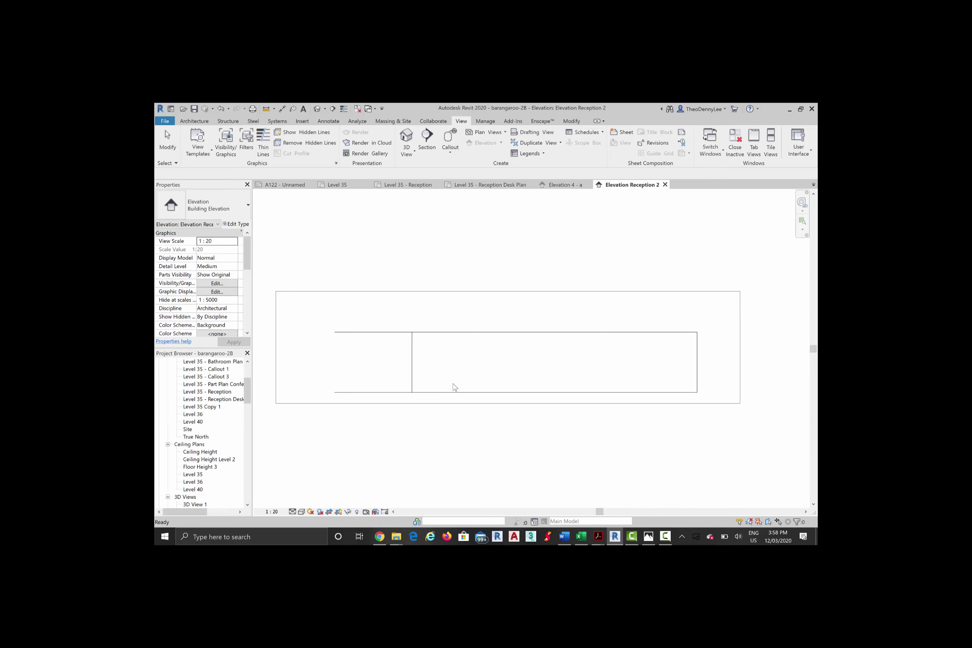
pyautogui.doubleClick(214, 444)
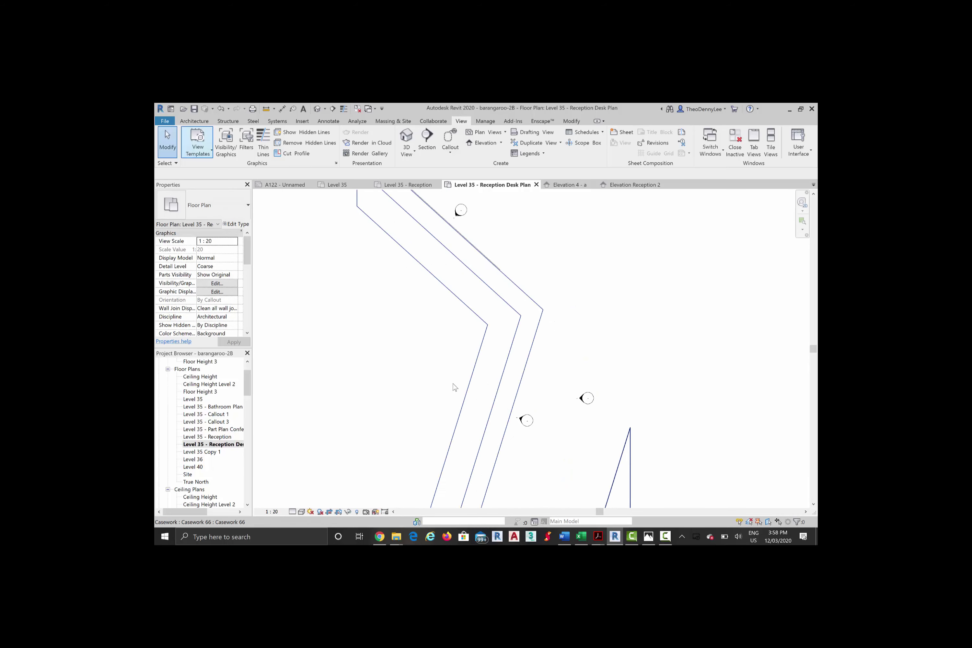
pyautogui.click(194, 121)
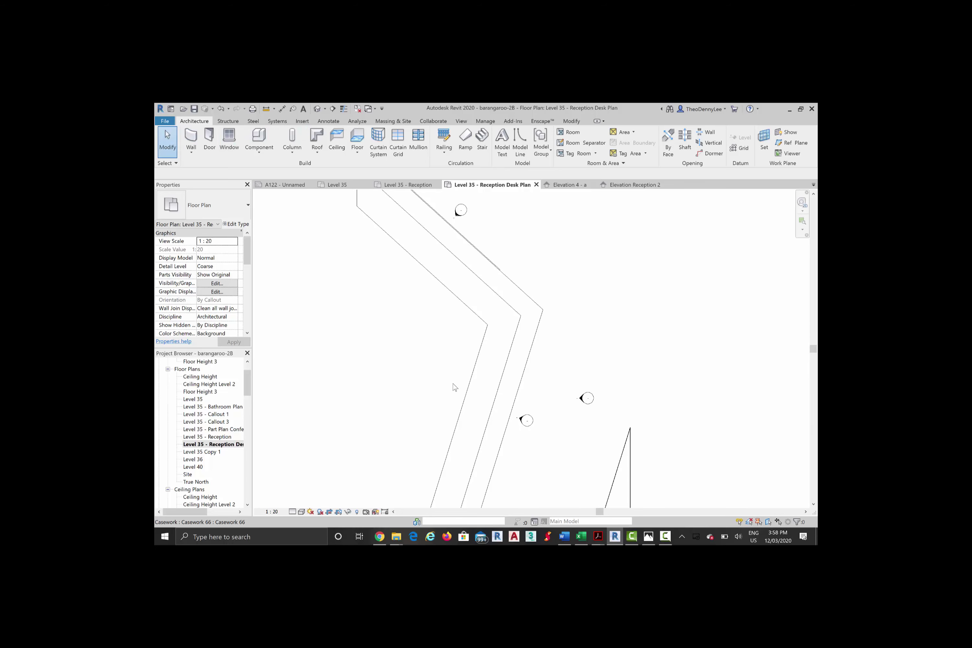
pyautogui.click(191, 136)
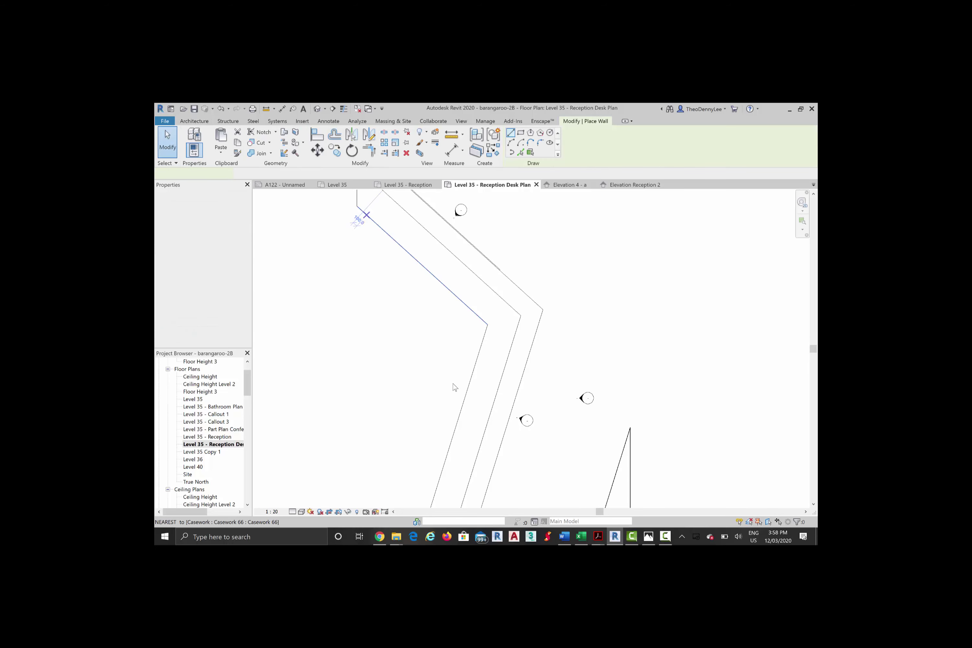
pyautogui.click(374, 222)
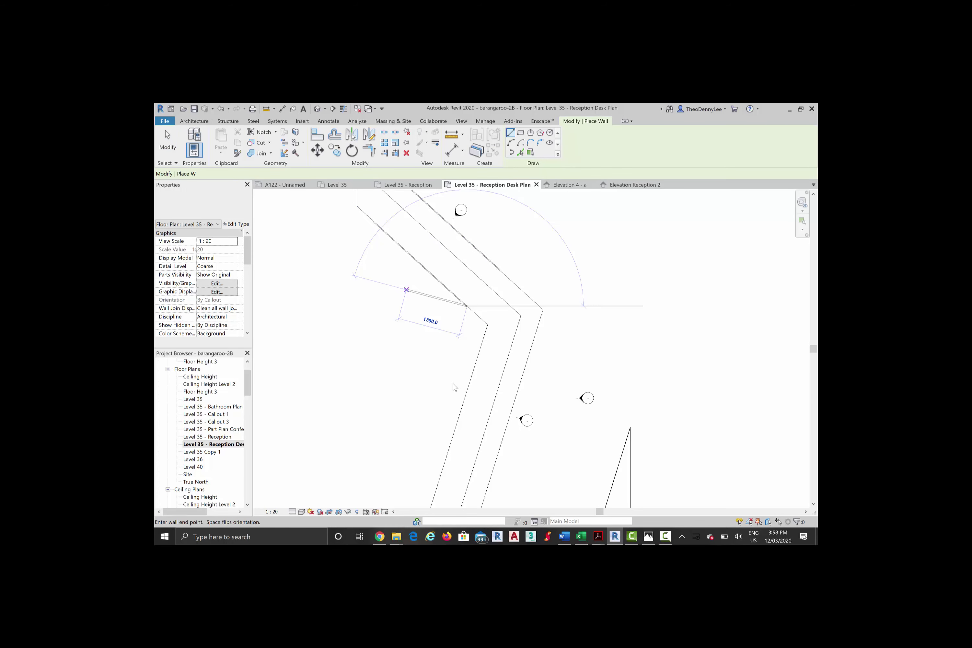
pyautogui.press('Escape')
pyautogui.press('Escape')
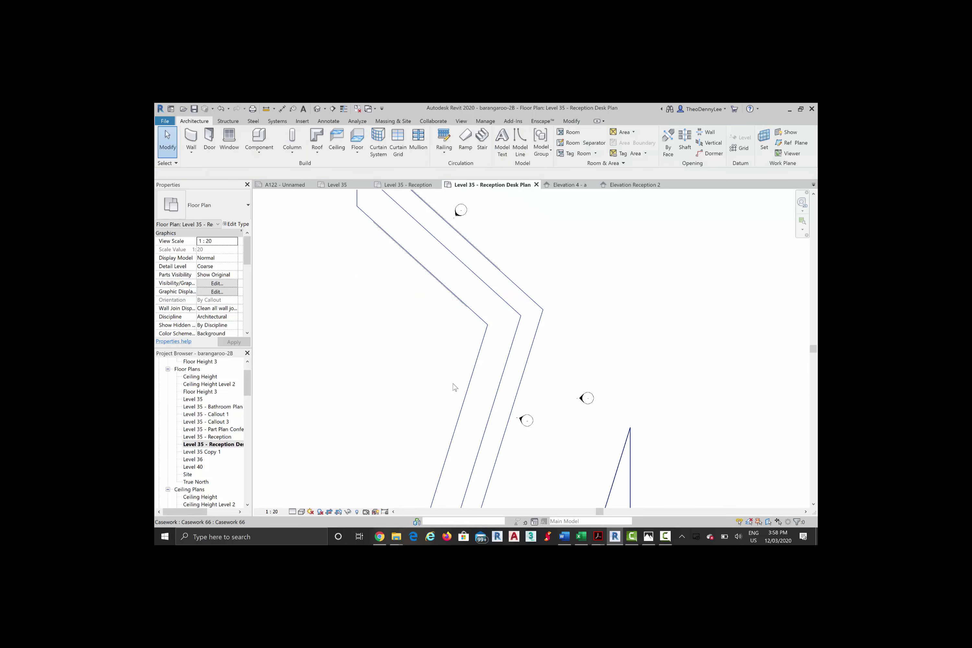
# Step: Place an elevation marker behind the reception desk, facing squarely towards the guide wall on its inner angled edge
pyautogui.click(461, 121)
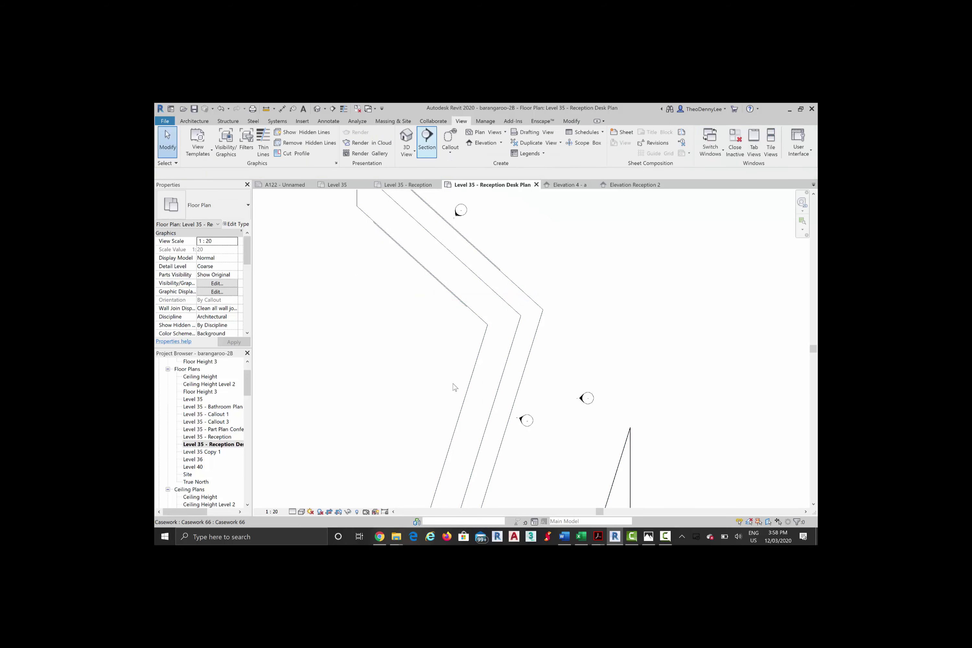
pyautogui.click(481, 143)
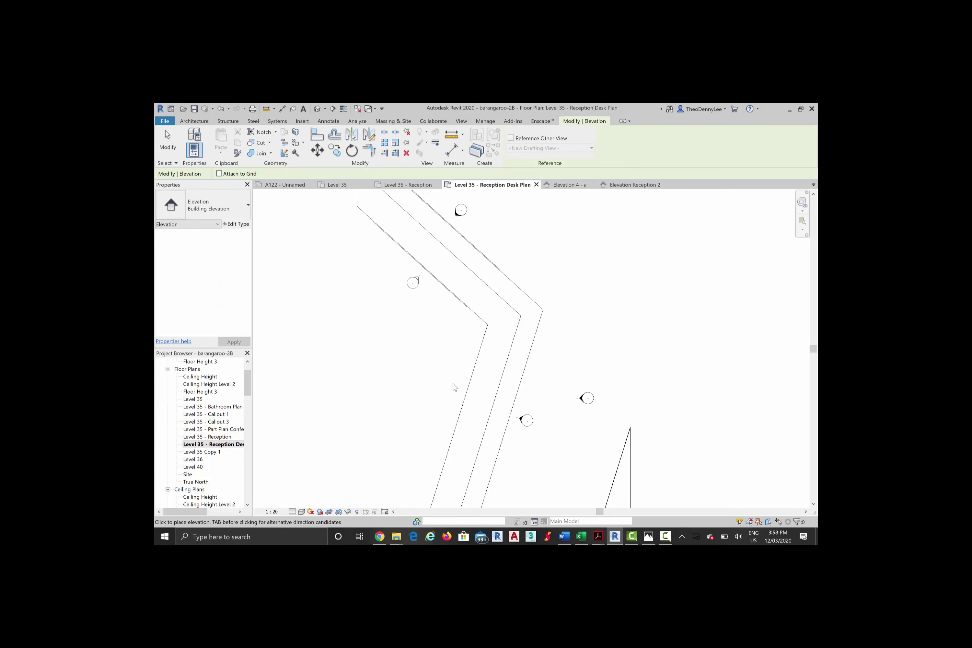
pyautogui.rightClick(409, 306)
pyautogui.click(427, 310)
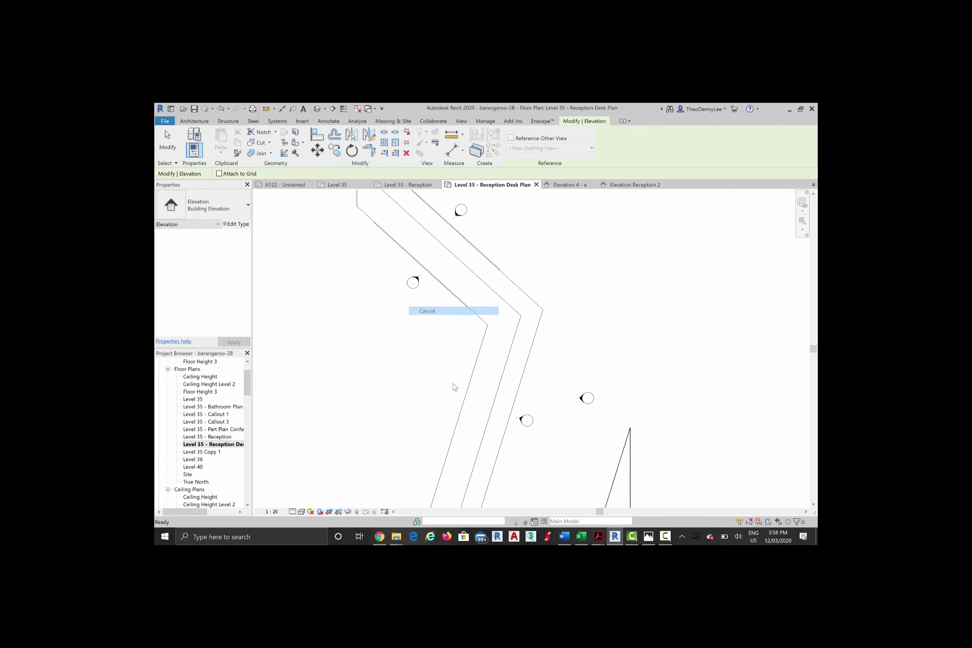
pyautogui.rightClick(427, 310)
pyautogui.click(445, 315)
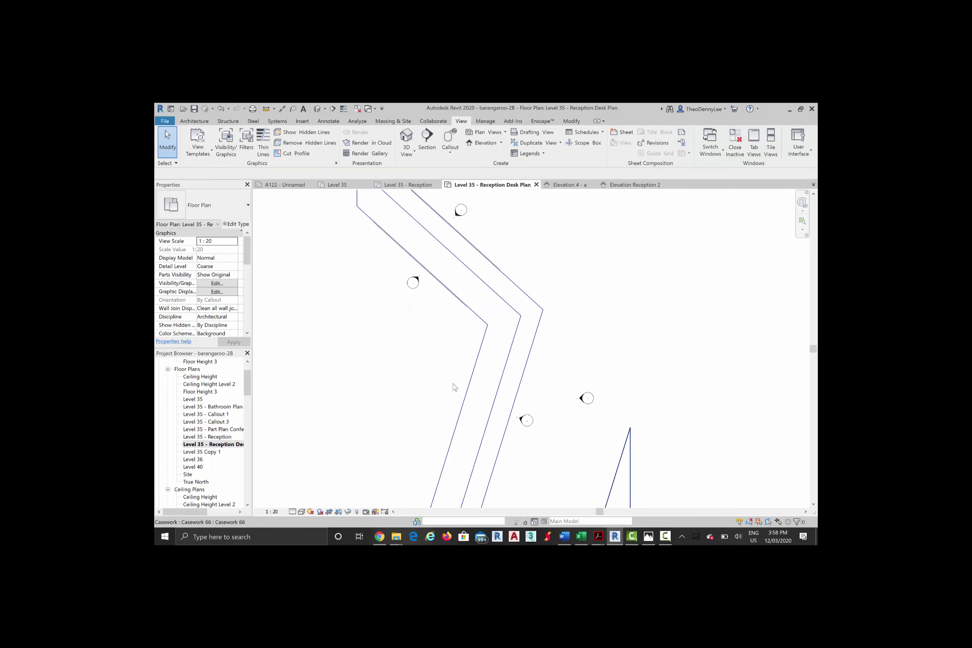
# Step: Delete the guide wall from the desk's inner edge and open the elevation view of the marker behind the desk
pyautogui.scroll(1, 455, 388)
pyautogui.click(455, 388)
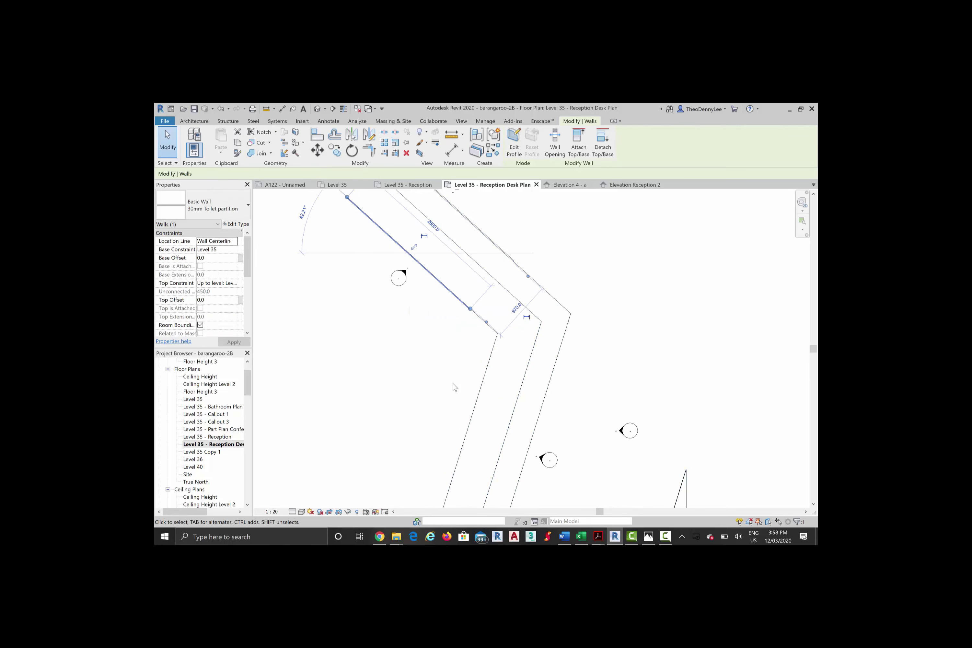
pyautogui.press('Escape')
pyautogui.press('Tab')
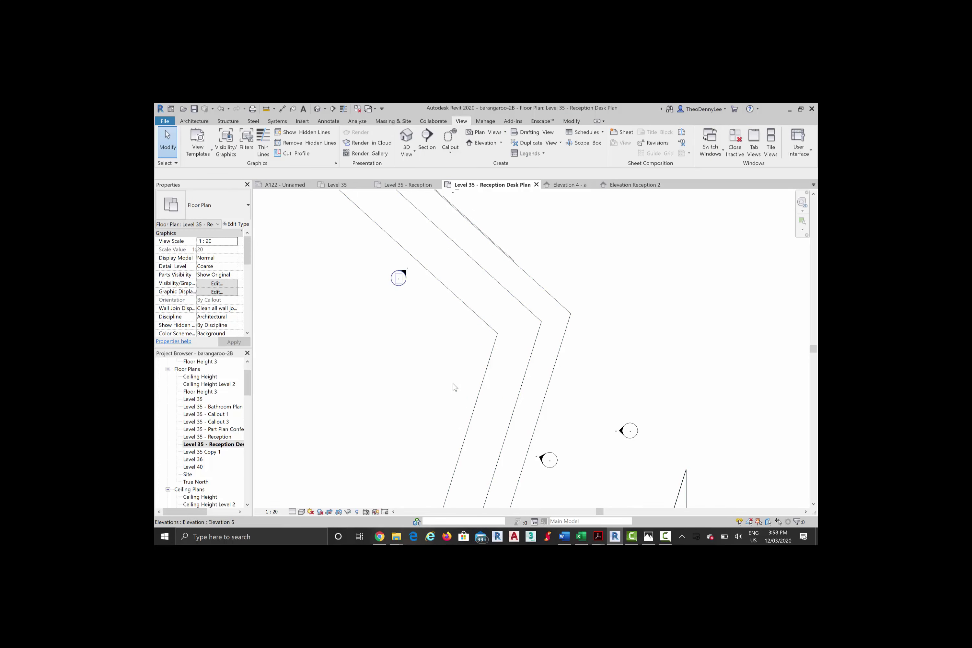
pyautogui.doubleClick(455, 388)
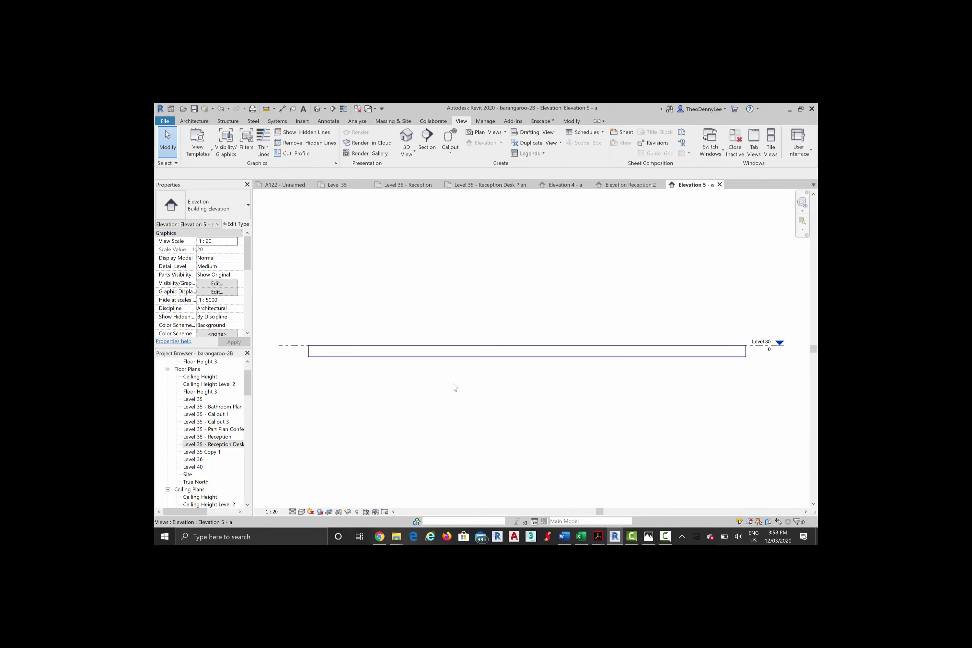
# Step: Extend the left and upper boundaries of the Elevation 5 - a crop region around the rear of the desk
pyautogui.click(455, 388)
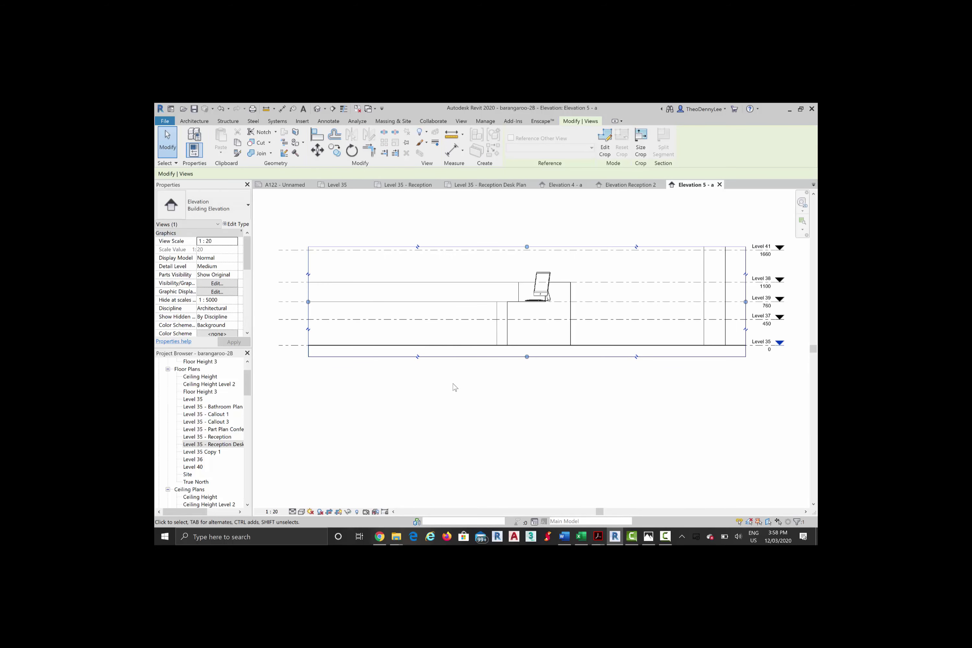
pyautogui.scroll(-1, 453, 384)
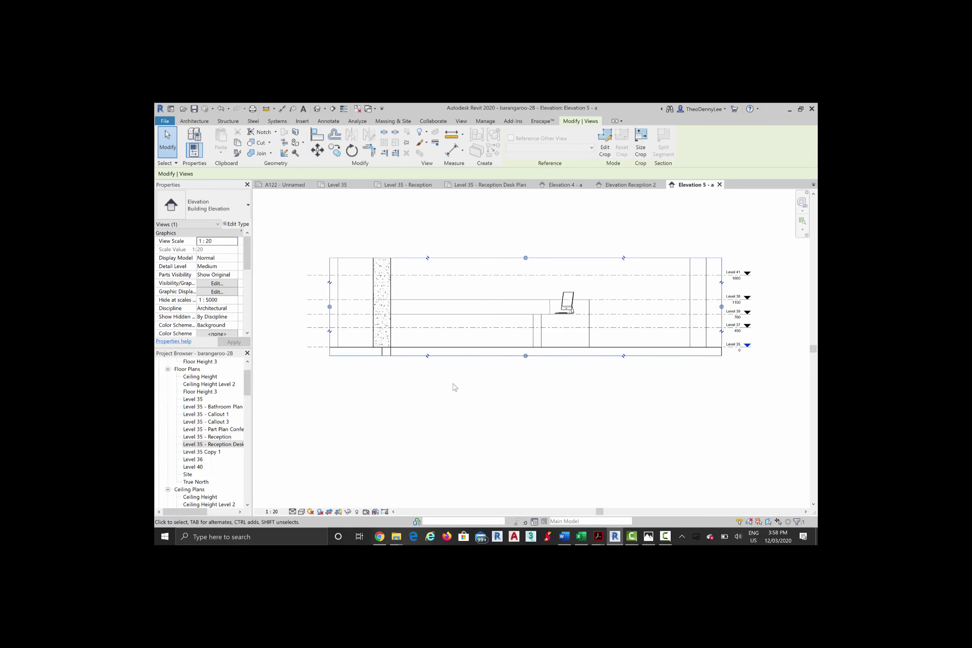
pyautogui.press('Escape')
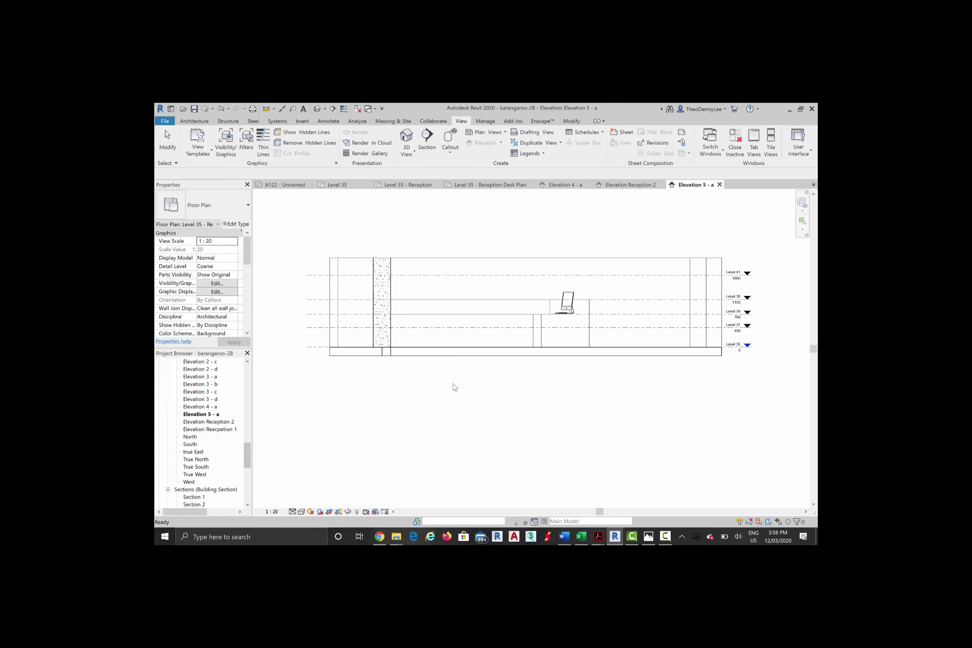
# Step: Apply the Joinery Elevation view template properties to the Elevation 5 - a view
pyautogui.rightClick(205, 413)
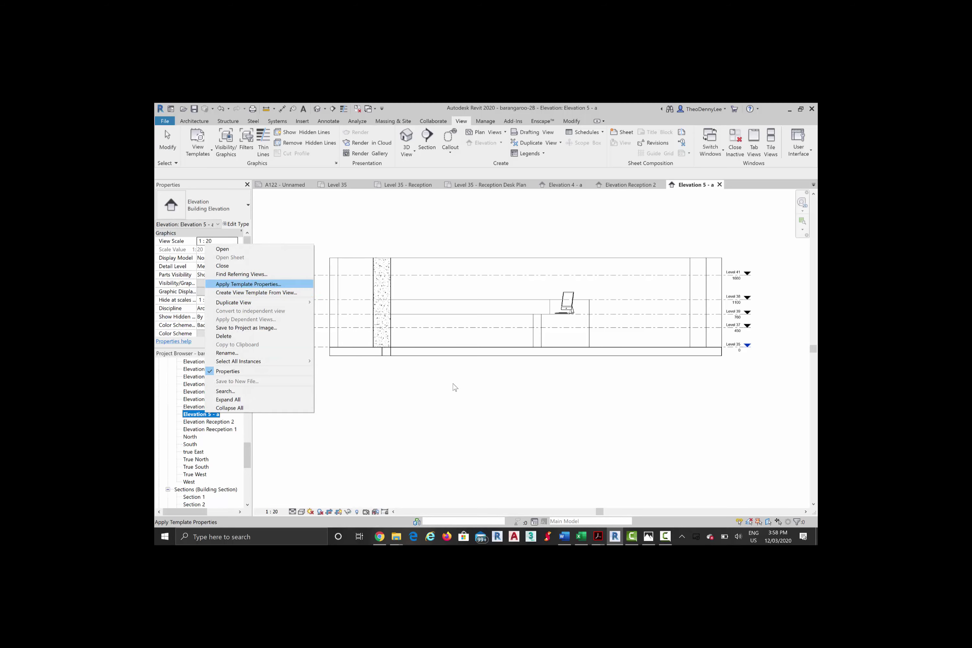
pyautogui.press('Return')
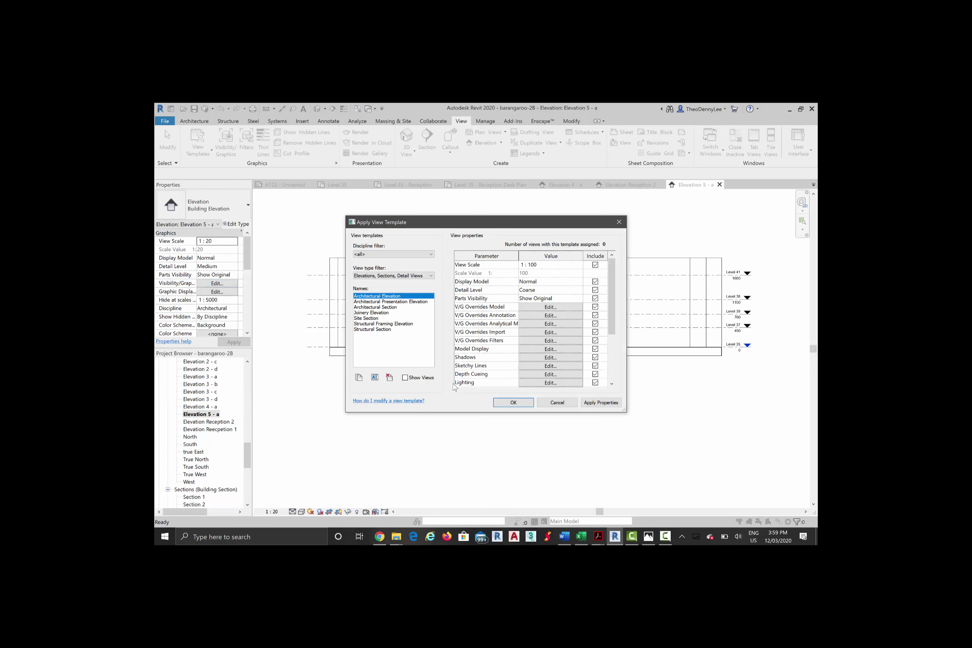
pyautogui.press('Down')
pyautogui.press('Down')
pyautogui.press('Down')
pyautogui.press('Return')
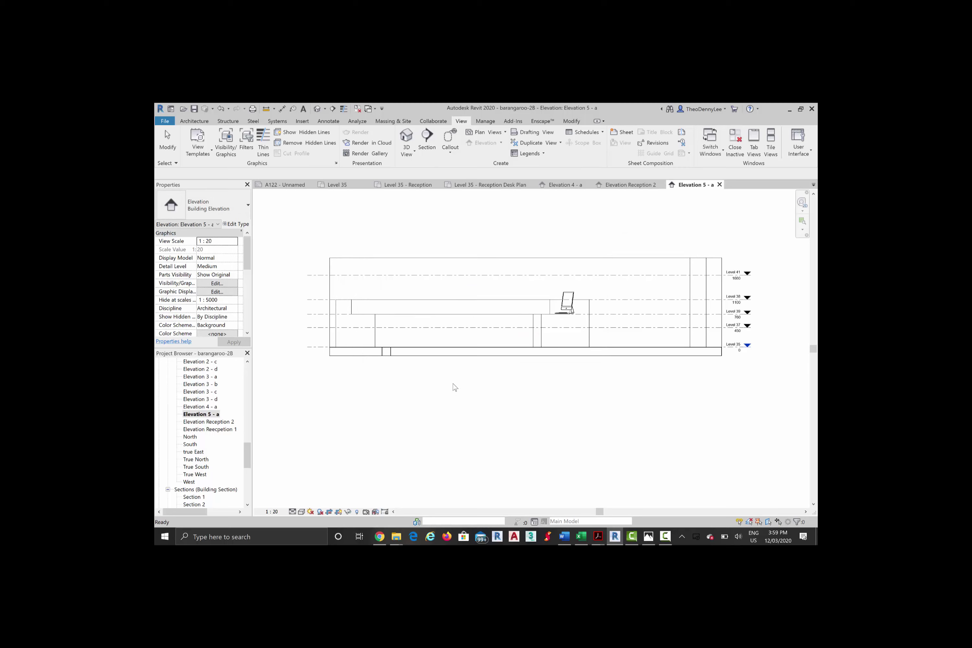
# Step: Hide the whole Levels category in the Elevation 5 - a view, starting from the Level 41 line
pyautogui.click(734, 277)
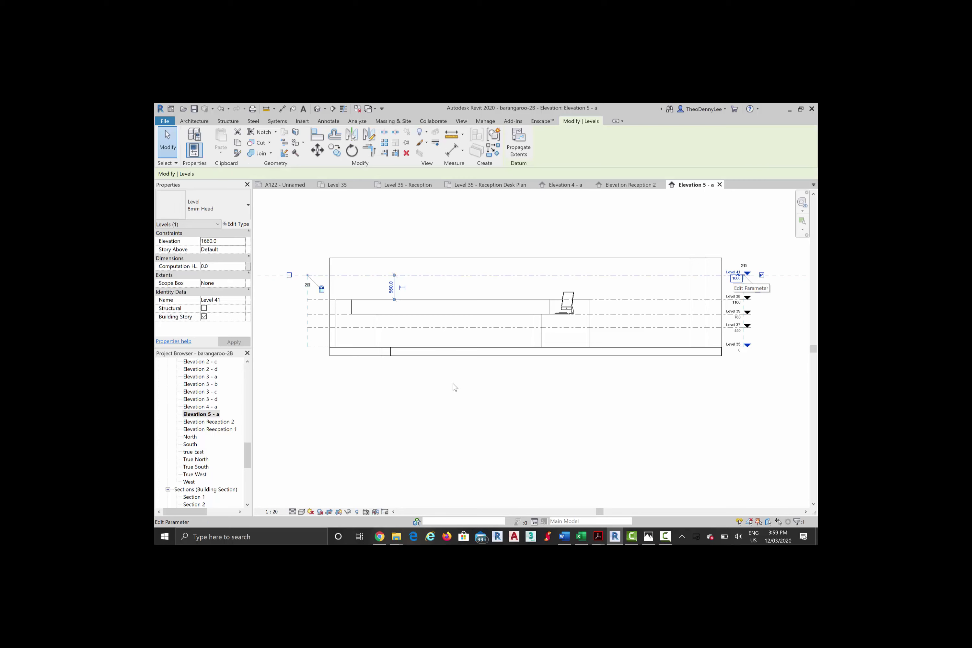
pyautogui.rightClick(738, 277)
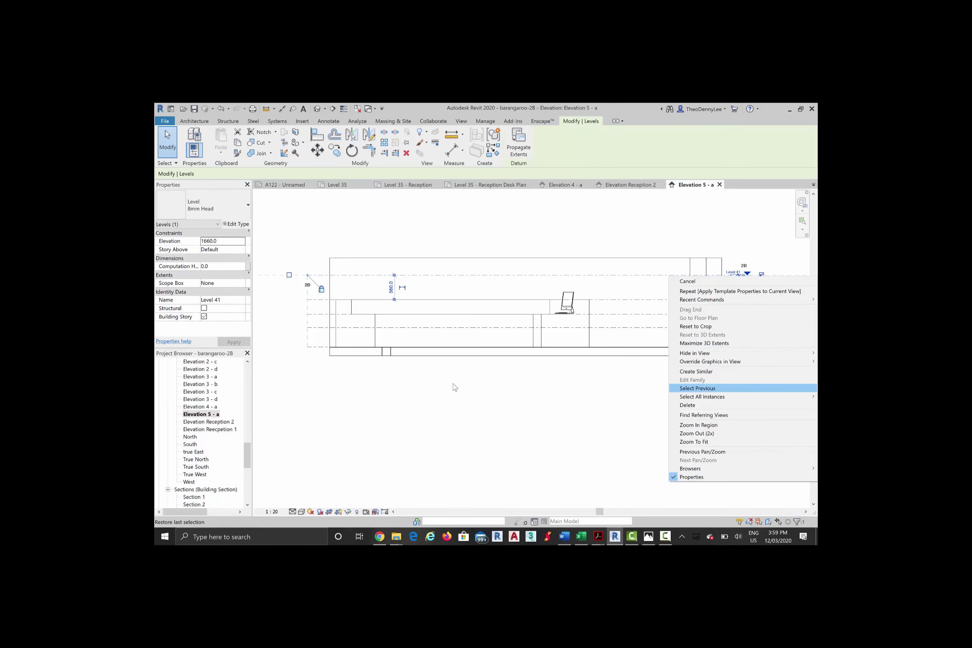
pyautogui.press('Up')
pyautogui.press('Up')
pyautogui.press('Up')
pyautogui.press('Up')
pyautogui.press('Right')
pyautogui.press('Down')
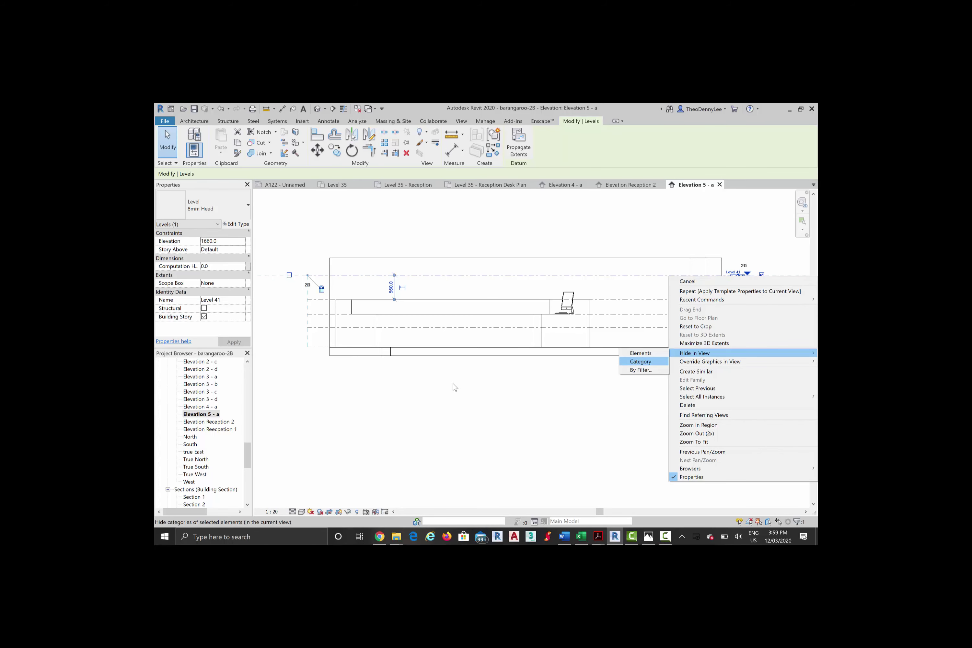
pyautogui.press('Return')
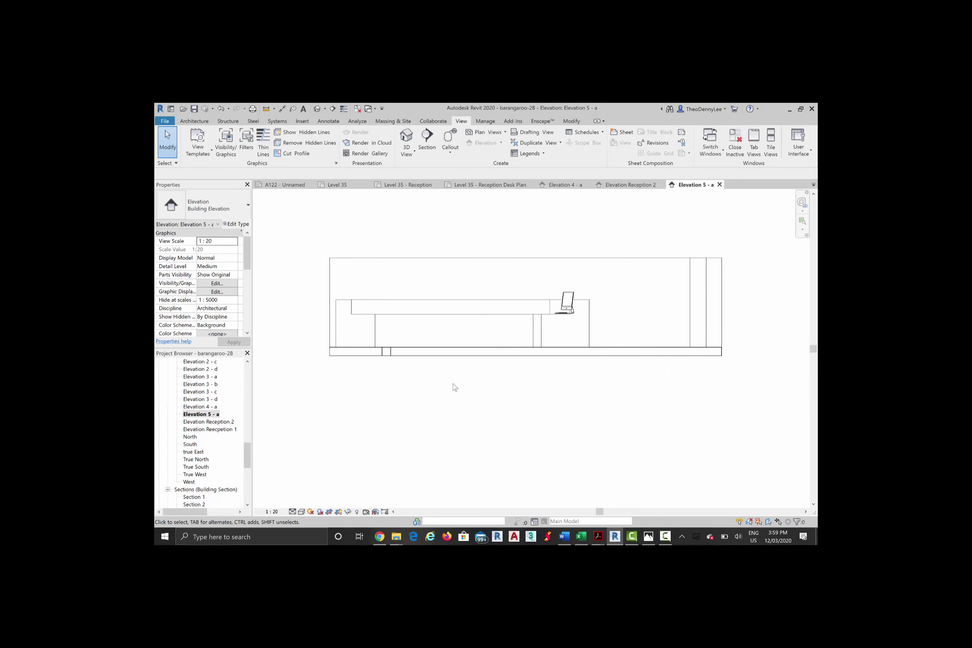
# Step: Select the tiled floor beneath the reception desk in the elevation and open its available commands
pyautogui.click(691, 329)
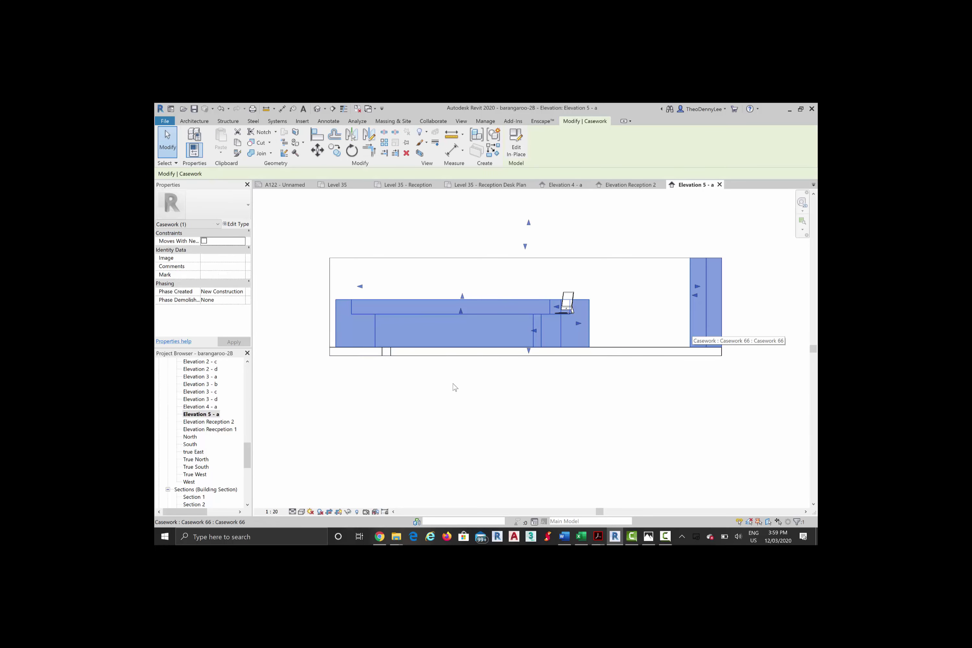
pyautogui.press('Escape')
pyautogui.click(453, 351)
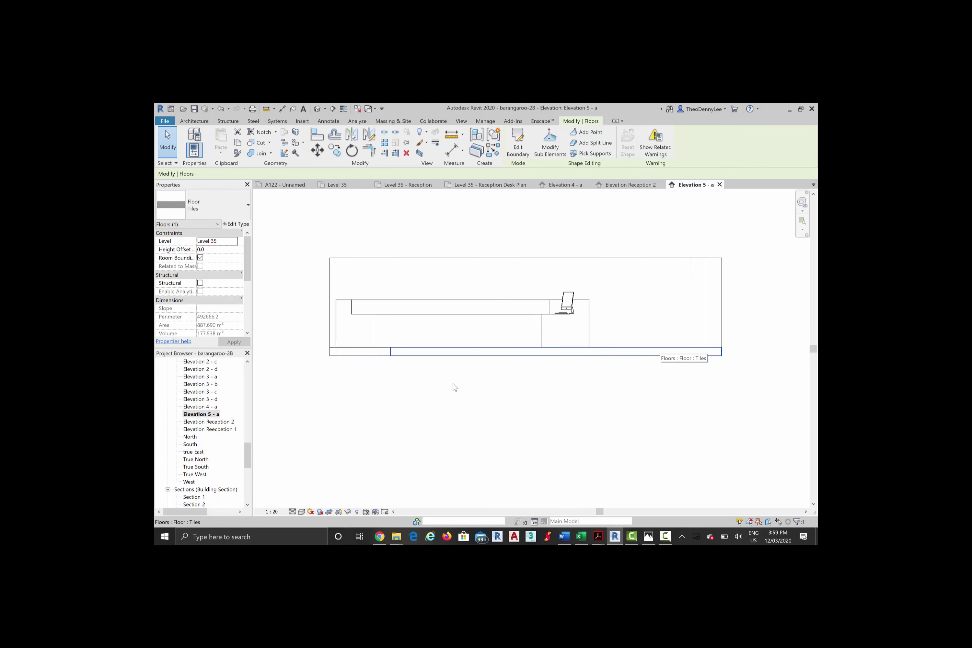
pyautogui.rightClick(660, 351)
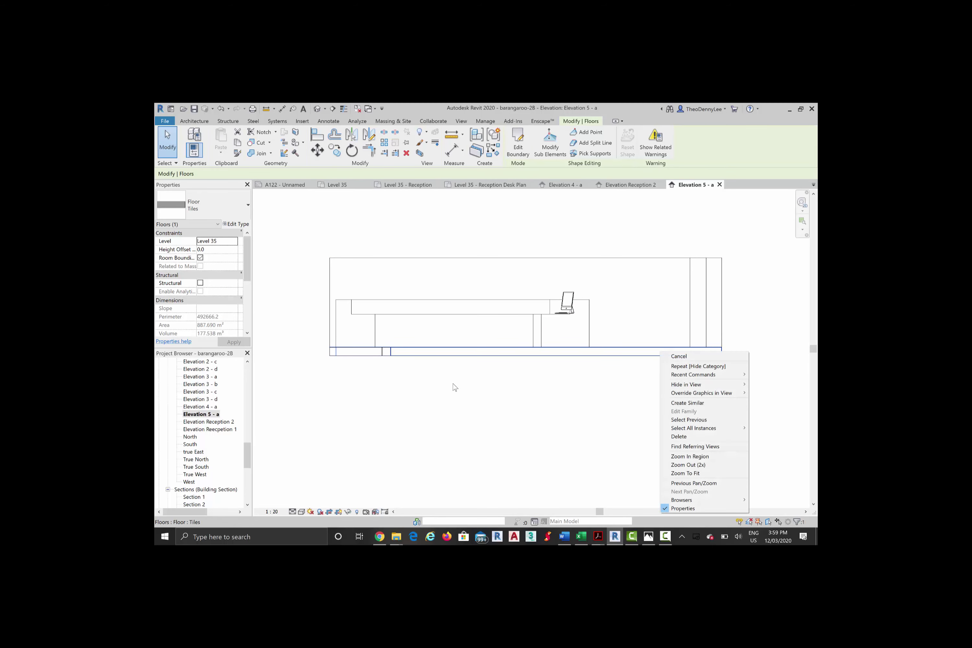
# Step: Hide the tiled floor in Elevation 5 - a and tighten the crop region's right and top edges around the reception desk
pyautogui.moveTo(704, 384)
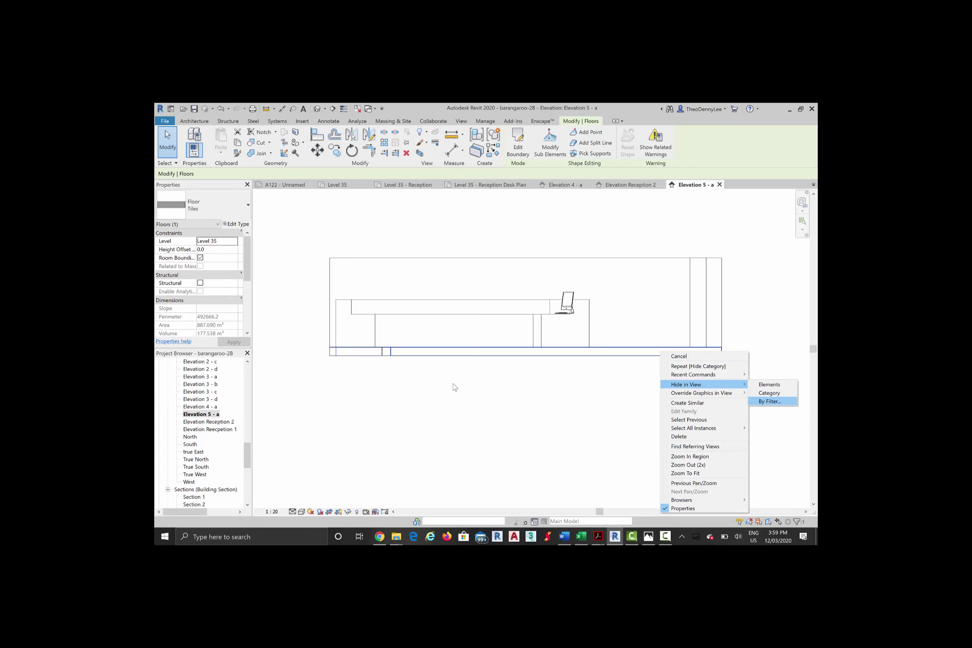
pyautogui.press('Return')
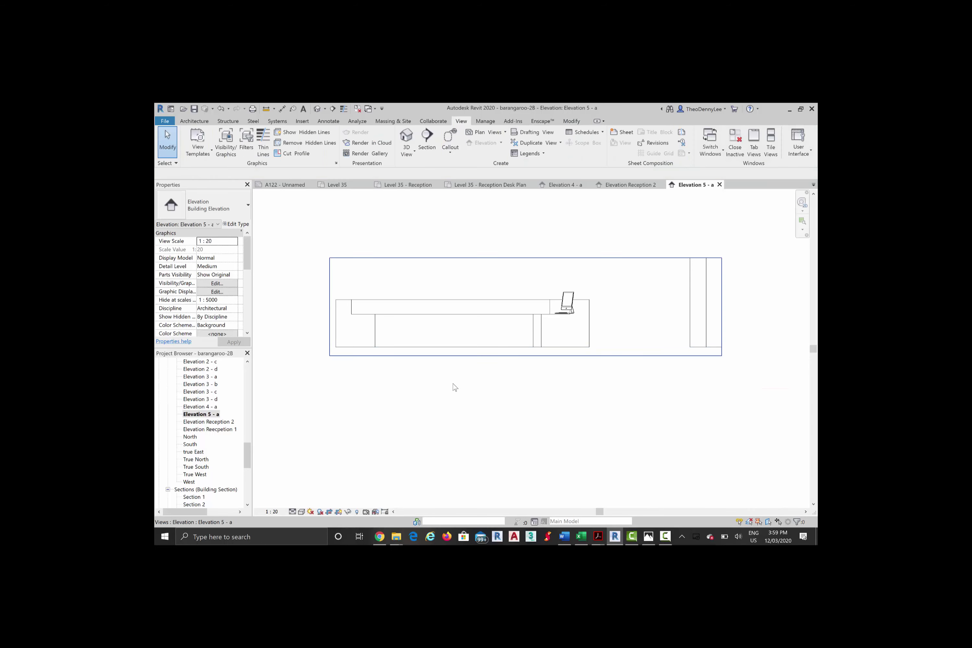
pyautogui.click(721, 306)
pyautogui.moveTo(721, 307); pyautogui.dragTo(597, 307)
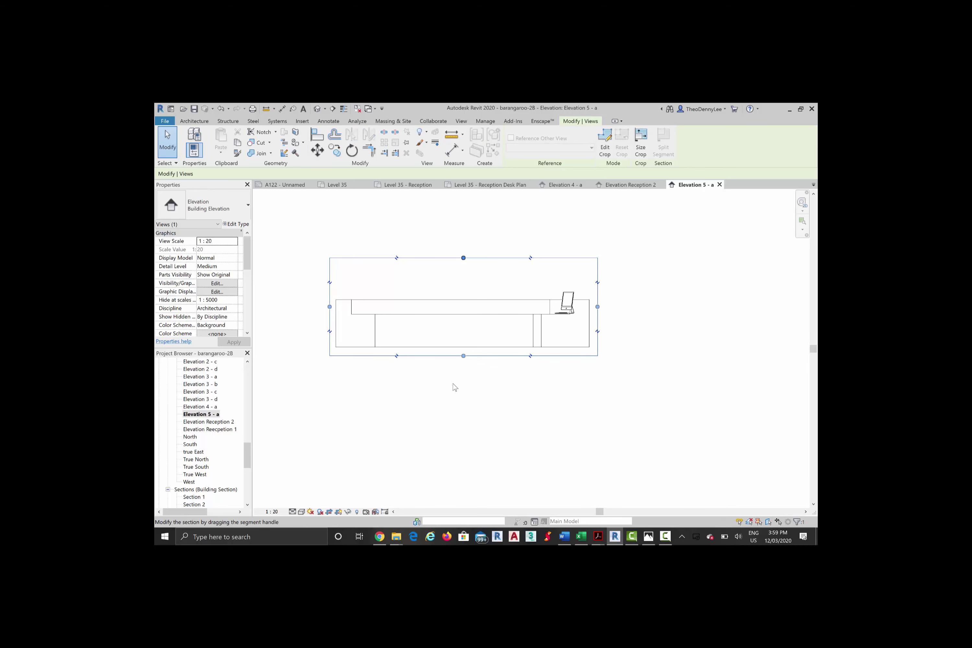
pyautogui.moveTo(463, 258); pyautogui.dragTo(463, 285)
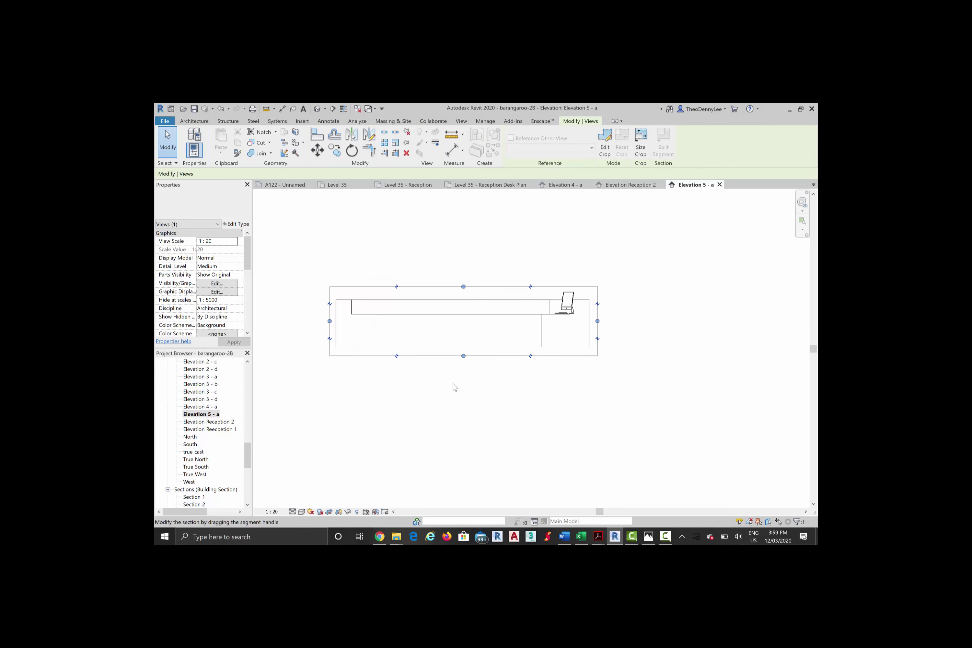
pyautogui.press('Escape')
pyautogui.scroll(1, 436, 285)
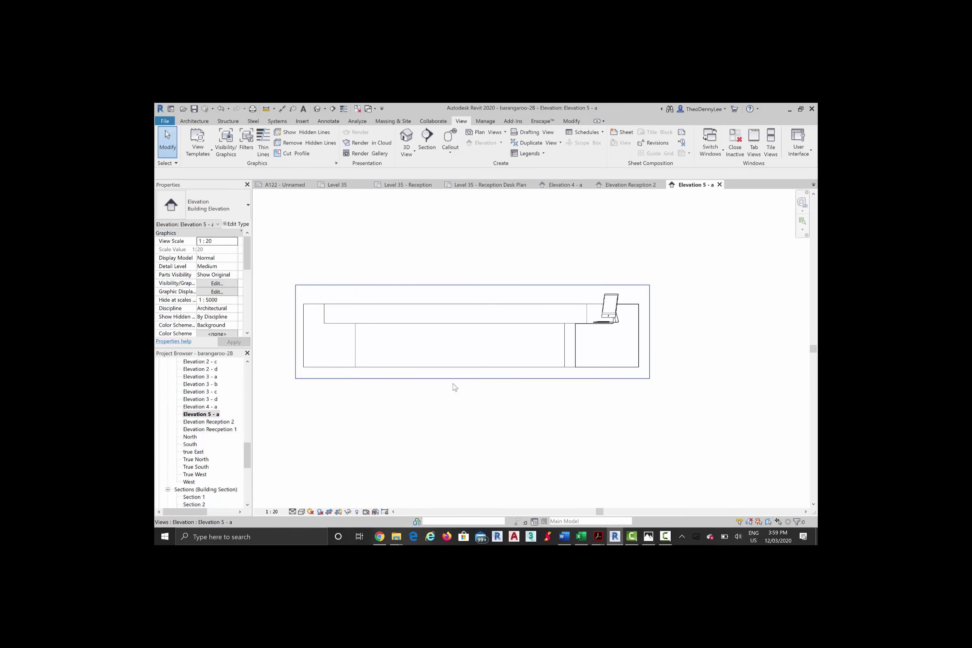
# Step: Create a view template named Joinery Elevation 1 from the Elevation 5 - a view
pyautogui.rightClick(198, 414)
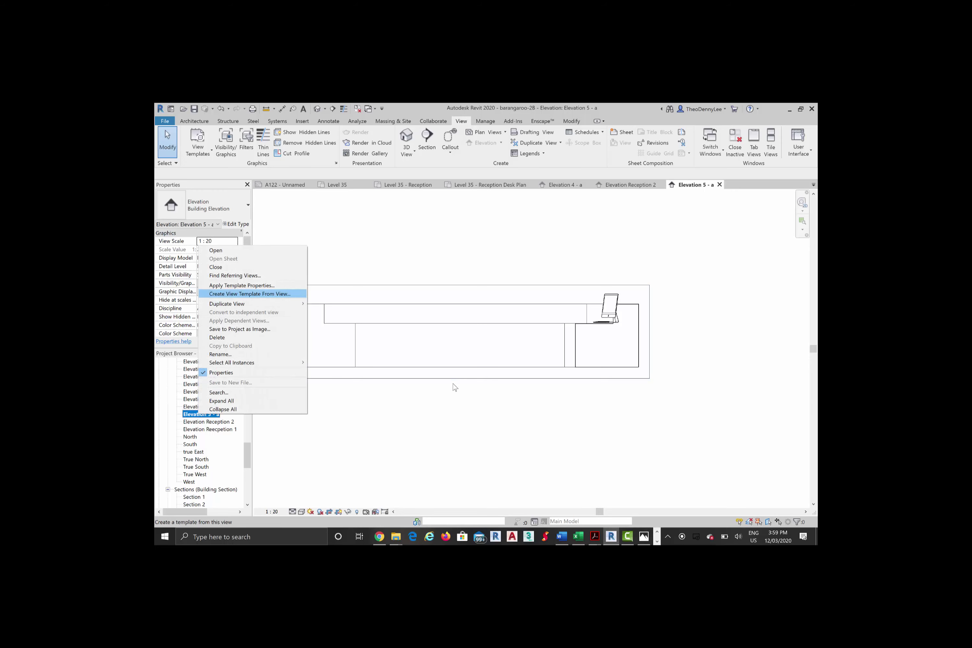
pyautogui.press('Up')
pyautogui.press('Down')
pyautogui.press('Return')
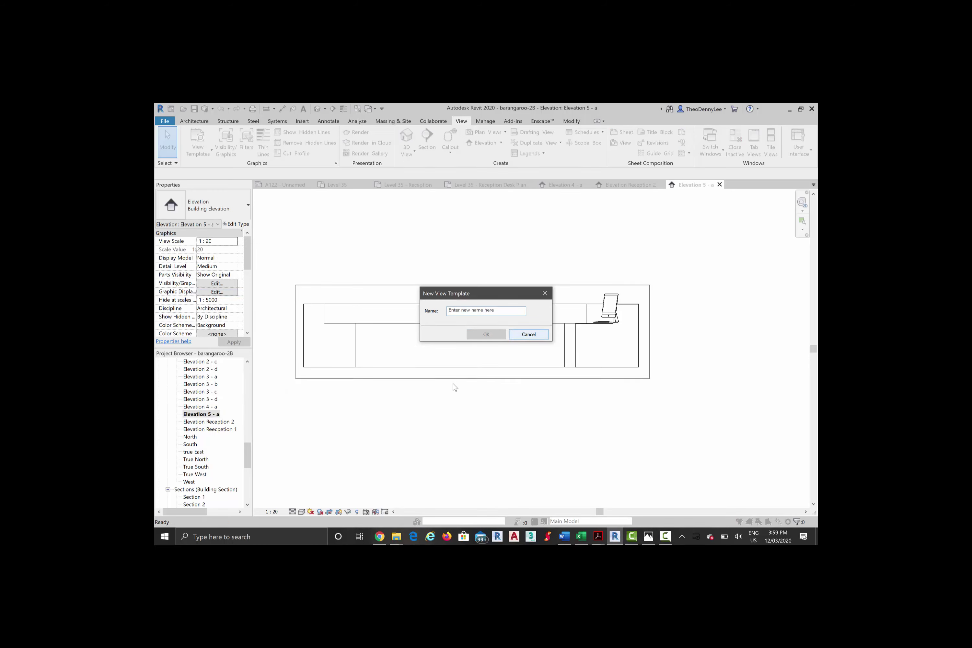
pyautogui.write('Joinery Elevation 1')
pyautogui.press('Return')
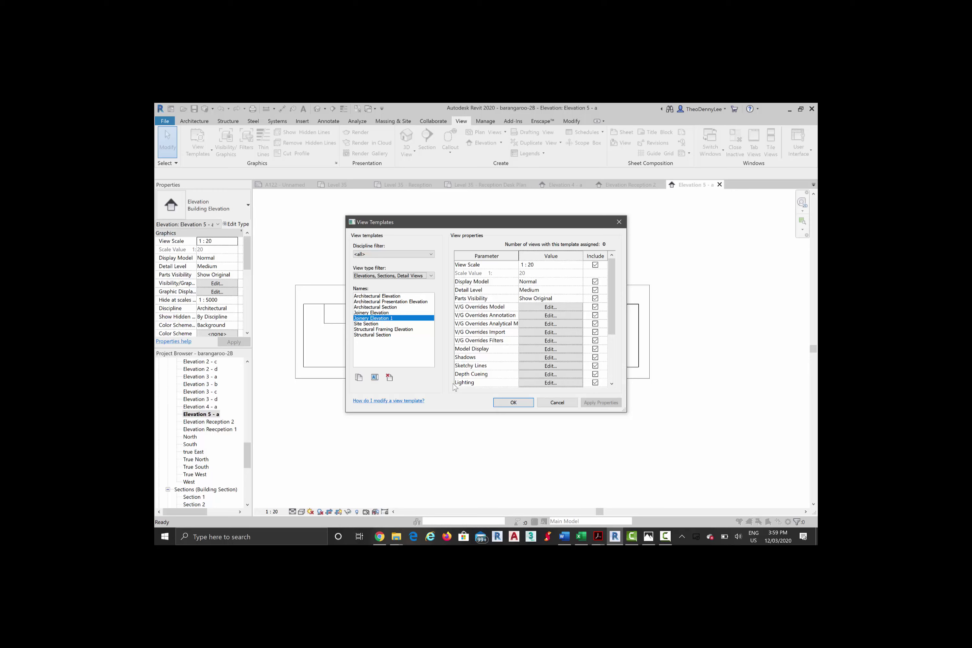
# Step: Check the model and annotation category visibility overrides of the Joinery Elevation 1 template and accept the template
pyautogui.click(551, 306)
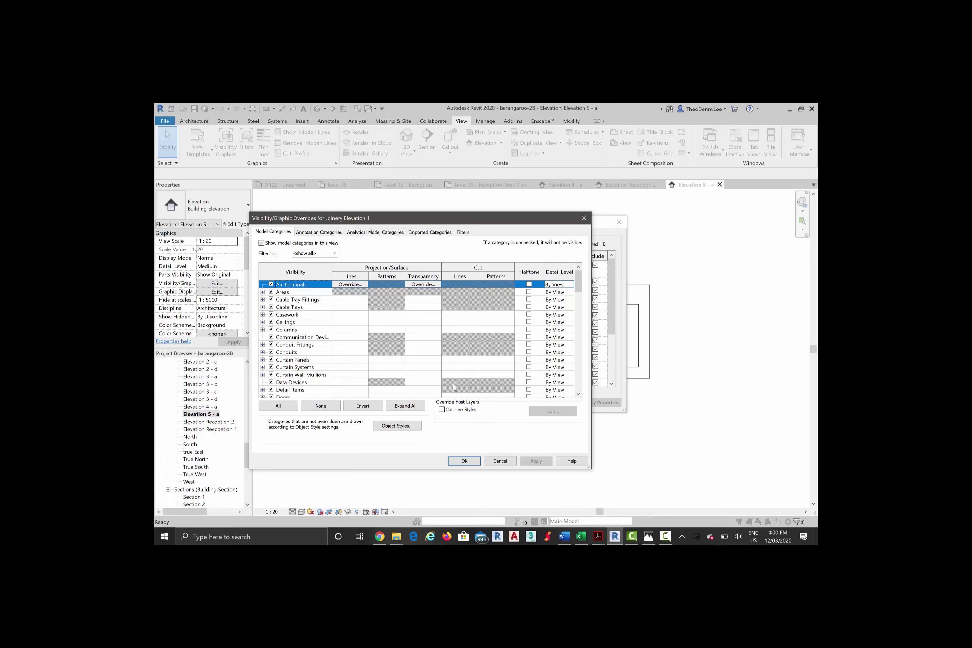
pyautogui.scroll(-15, 455, 387)
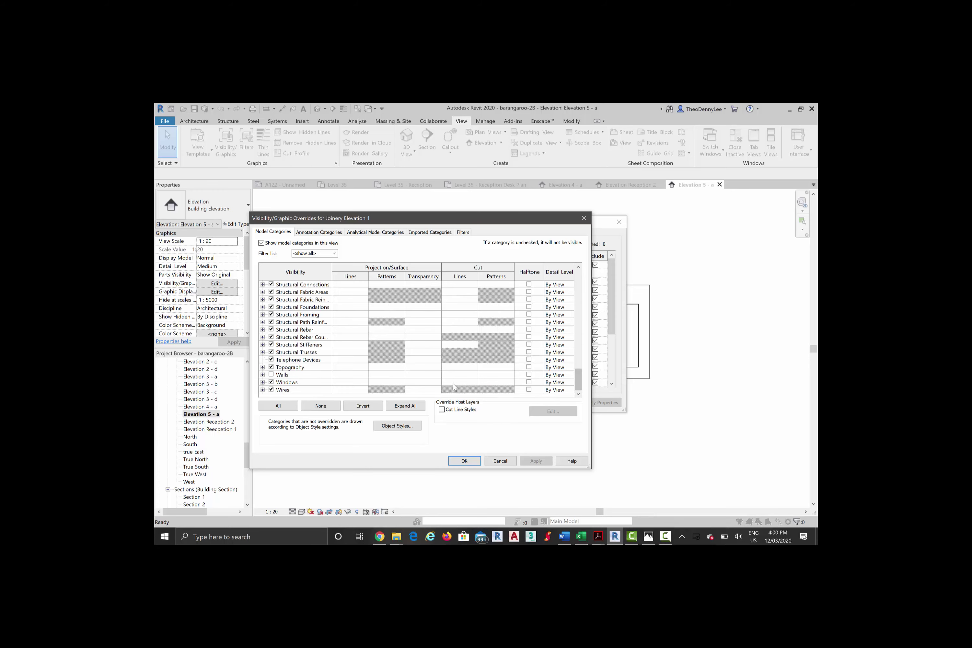
pyautogui.hotkey('ctrl', 'Tab')
pyautogui.scroll(-15, 455, 387)
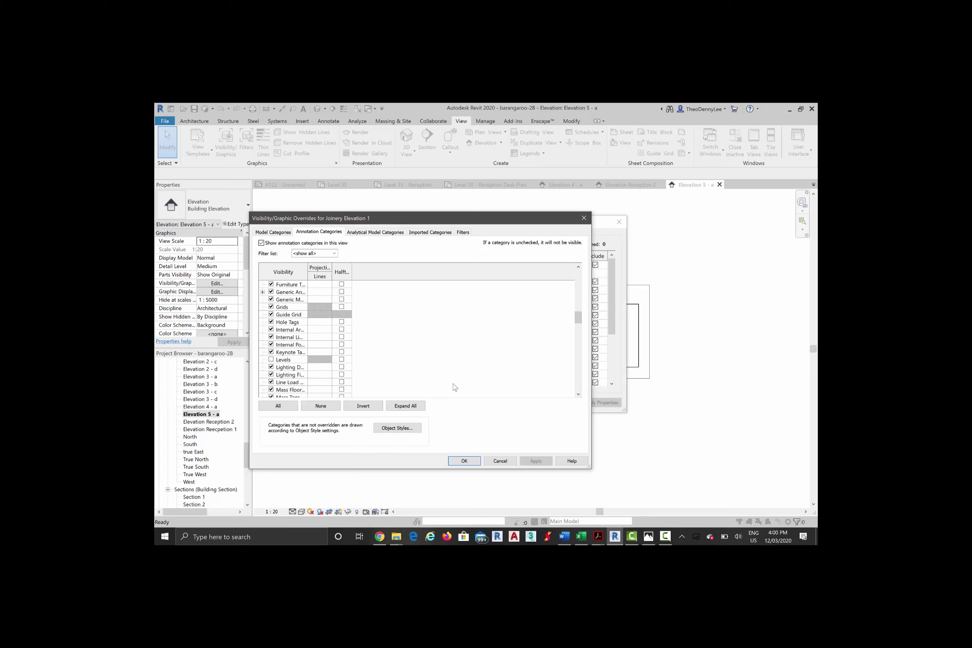
pyautogui.press('Return')
pyautogui.press('Return')
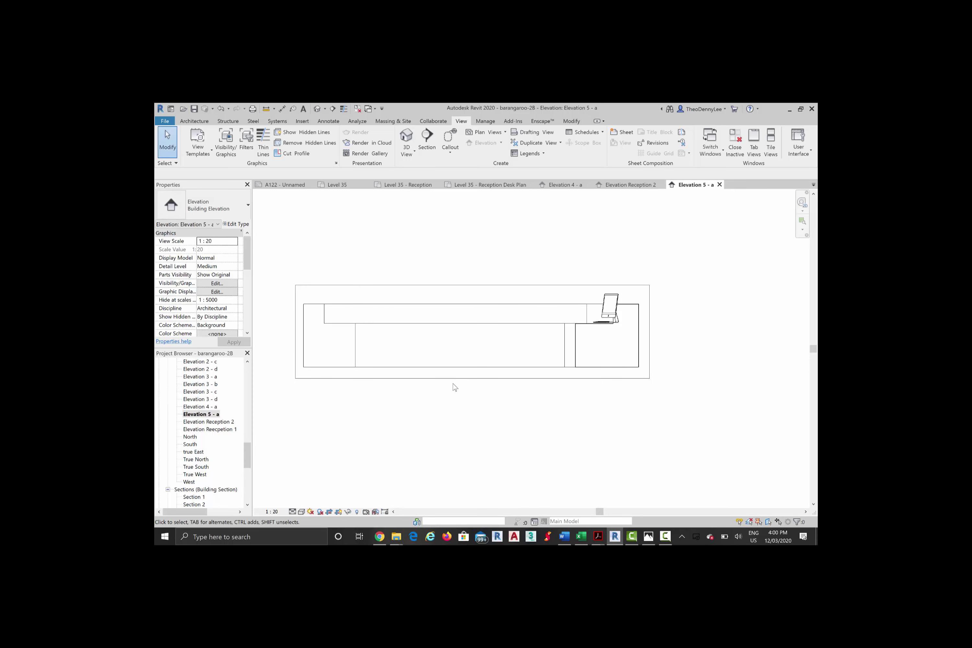
# Step: Hide the iMac's furniture category and the crop region boundary in the reception desk elevation
pyautogui.scroll(1, 453, 384)
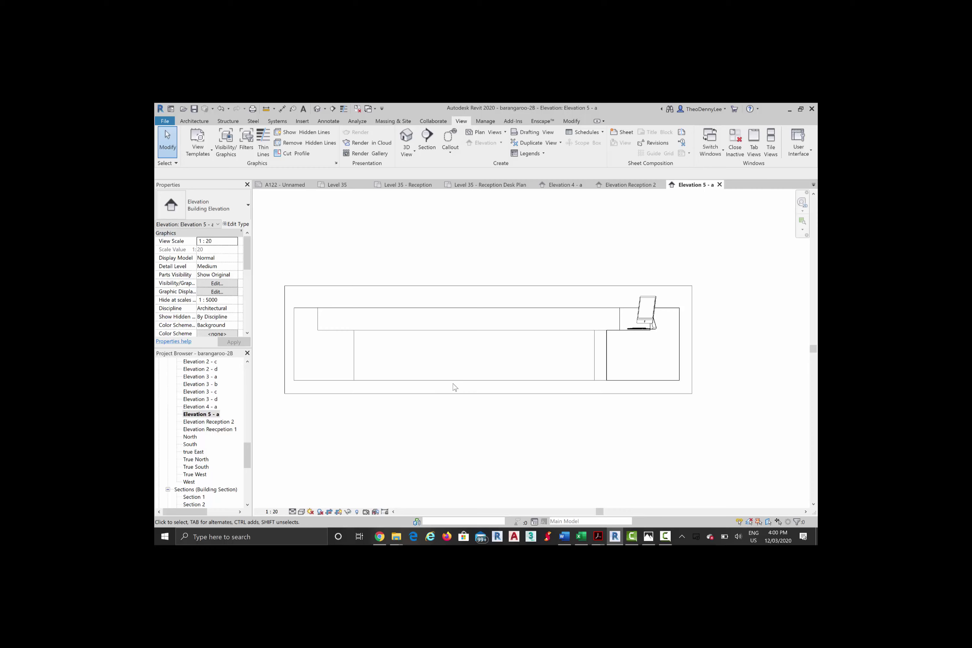
pyautogui.scroll(2, 653, 314)
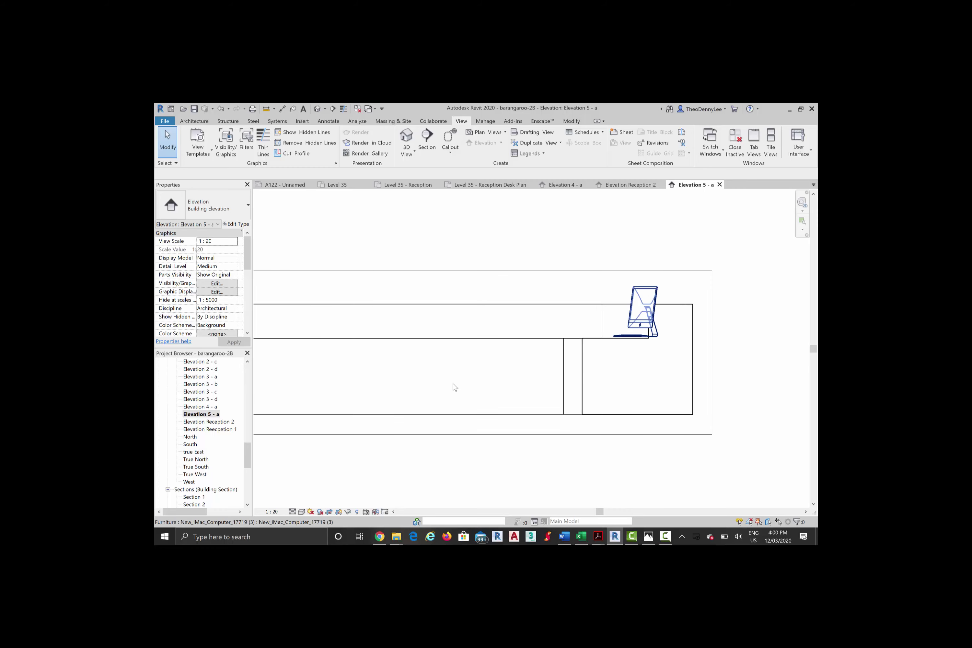
pyautogui.click(644, 312)
pyautogui.rightClick(653, 316)
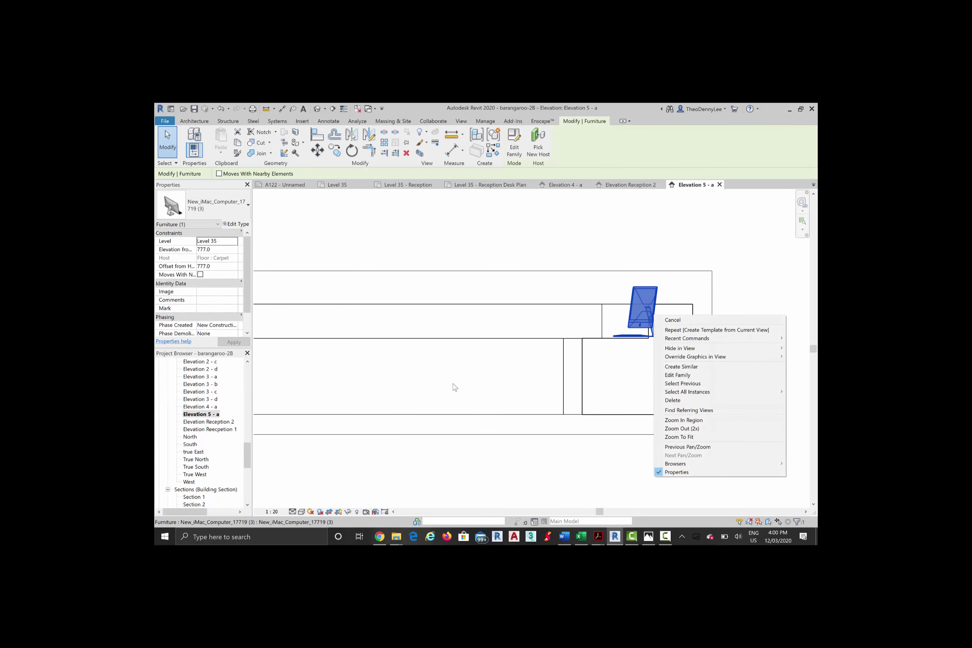
pyautogui.moveTo(711, 356)
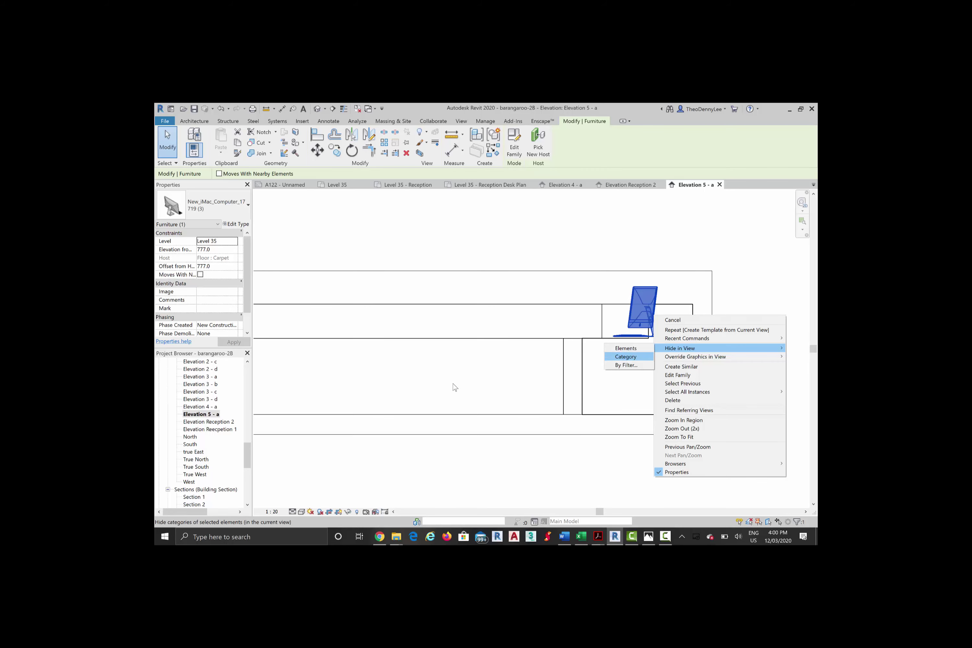
pyautogui.click(628, 356)
pyautogui.scroll(-2, 446, 238)
pyautogui.moveTo(446, 238); pyautogui.dragTo(567, 281, button='middle')
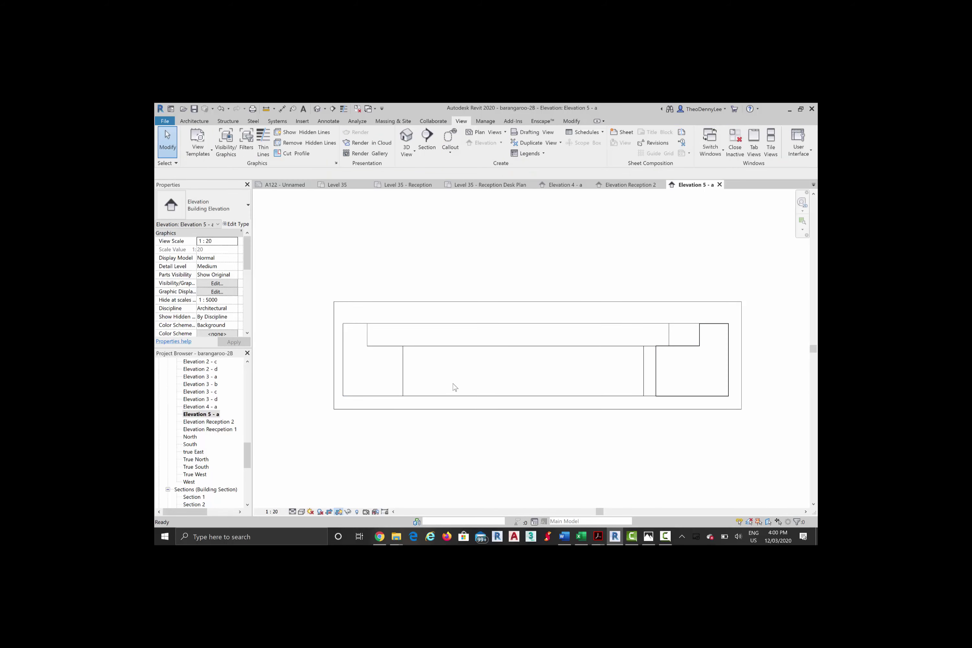
pyautogui.moveTo(633, 345); pyautogui.dragTo(635, 331, button='middle')
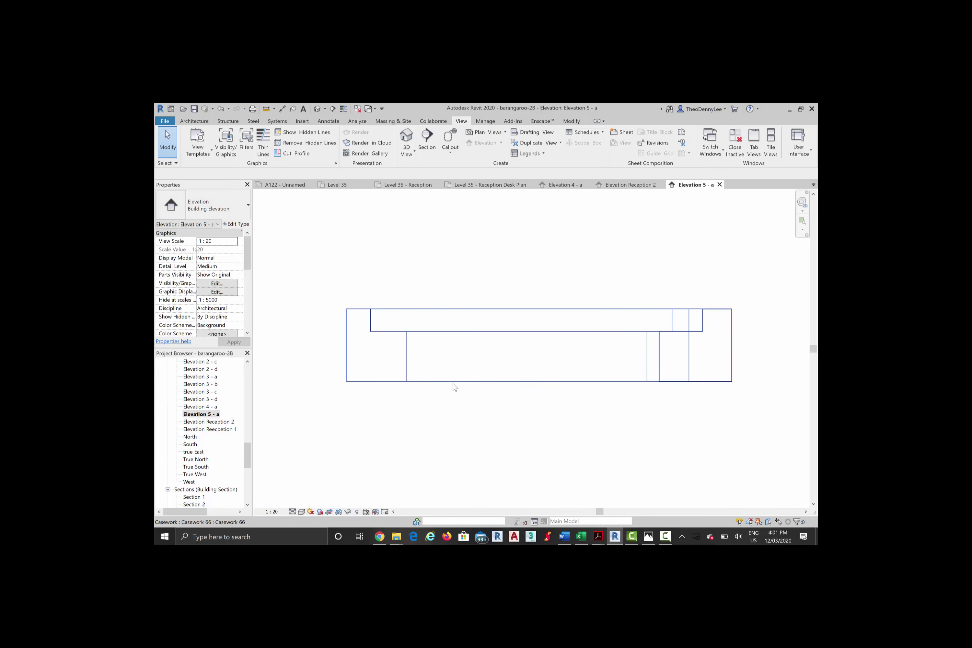
pyautogui.scroll(2, 638, 332)
pyautogui.scroll(-2, 455, 387)
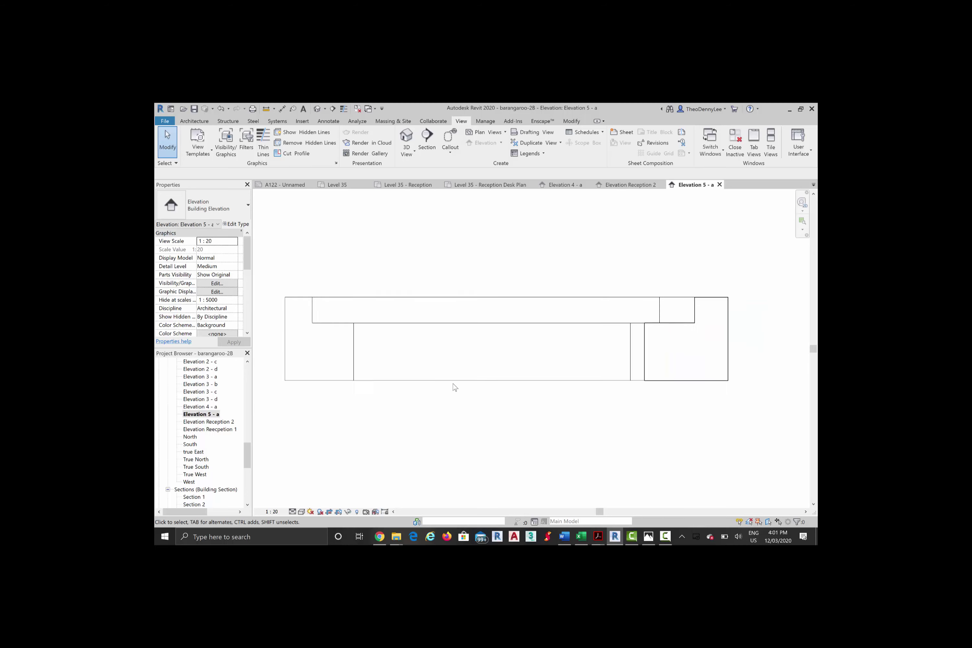
# Step: Rename the view Elevation 5 - a as Elevation Reception 3
pyautogui.rightClick(202, 414)
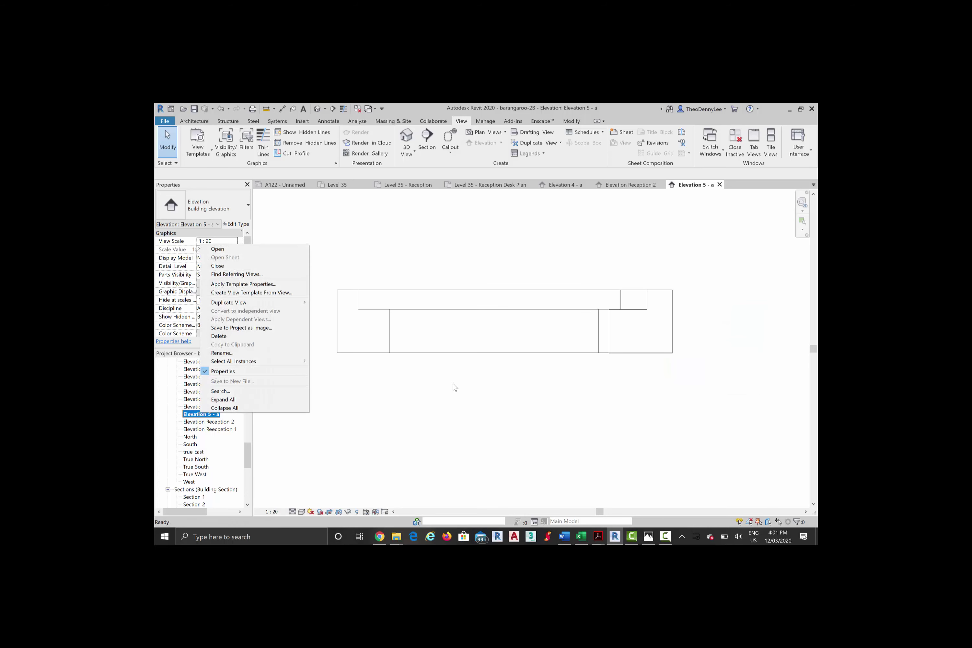
pyautogui.click(222, 352)
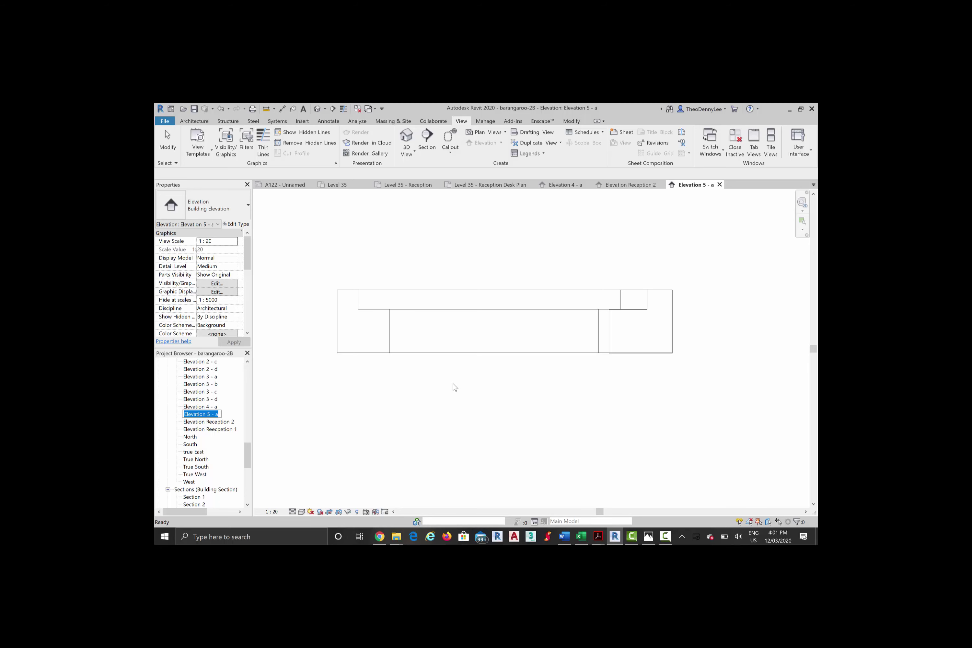
pyautogui.write('Elevation 3')
pyautogui.press('BackSpace')
pyautogui.write('Reception 3')
pyautogui.press('Return')
pyautogui.click(454, 387)
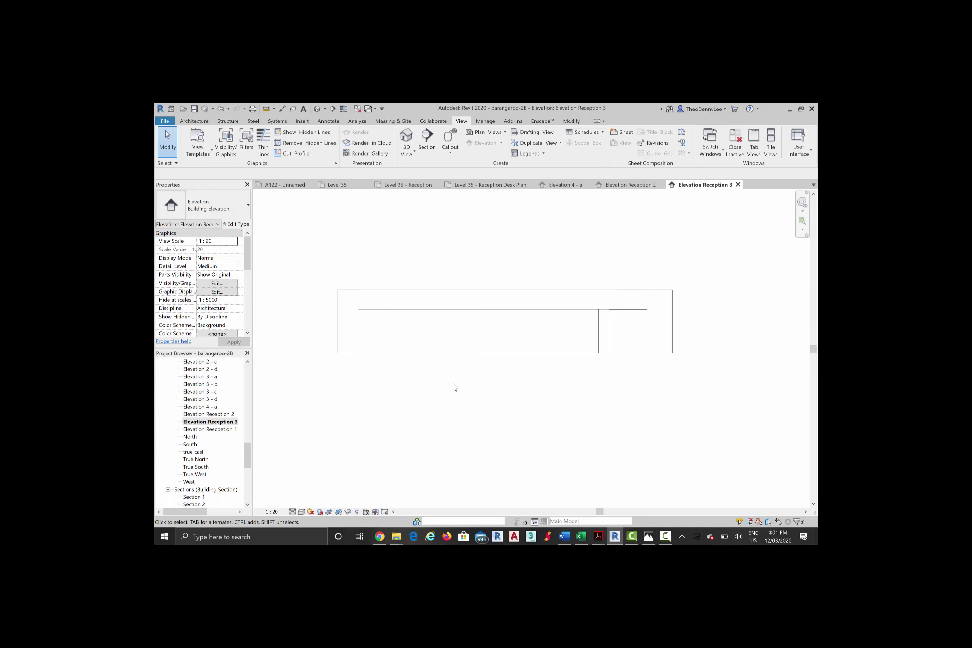
pyautogui.press('Down')
pyautogui.press('Up')
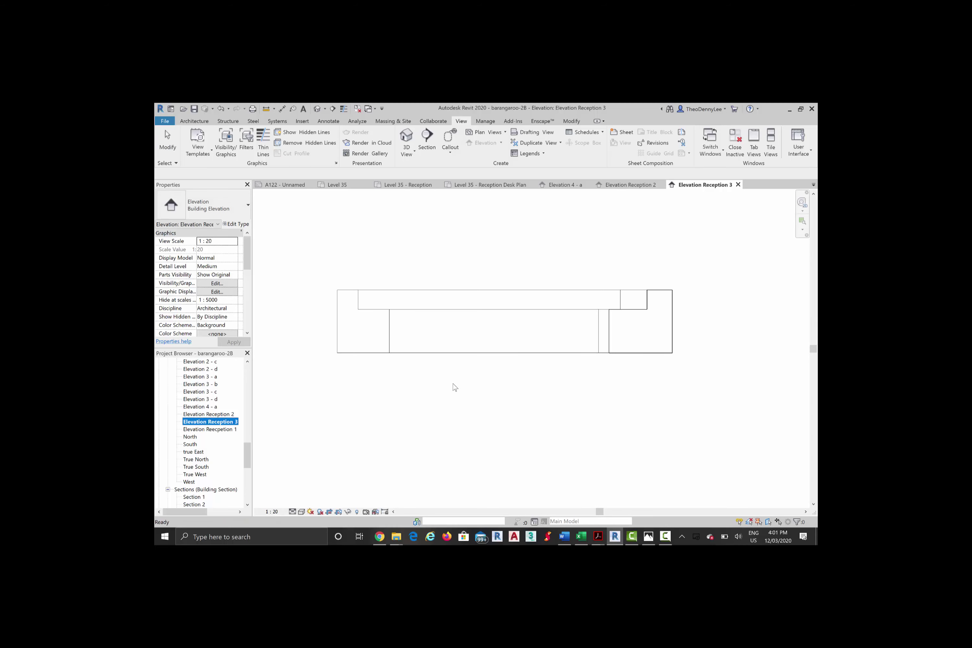
pyautogui.press('Up')
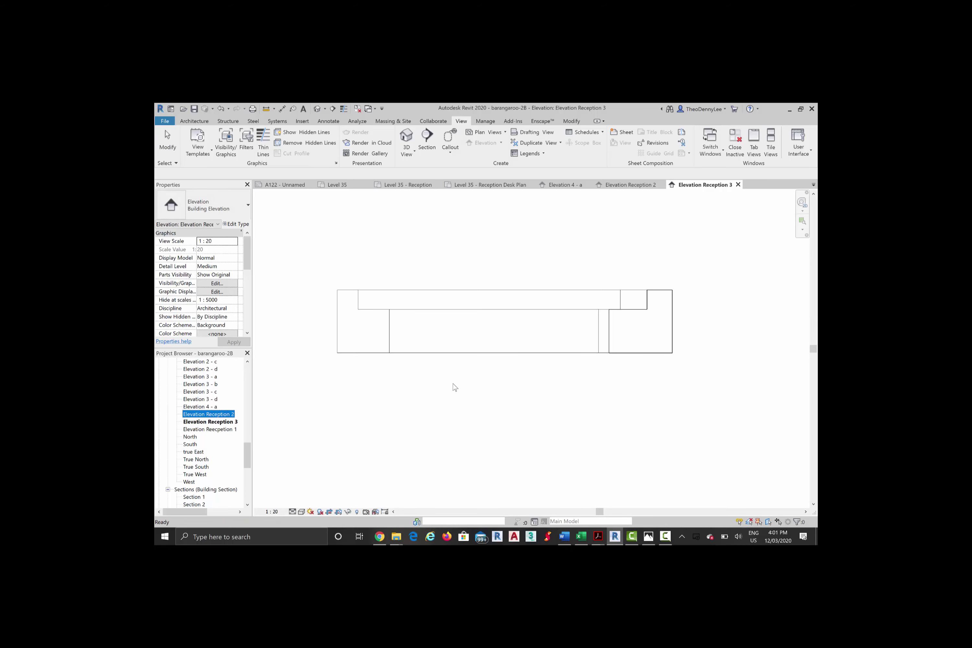
pyautogui.rightClick(217, 414)
pyautogui.click(238, 351)
pyautogui.press('Left')
pyautogui.press('Right')
pyautogui.press('Right')
pyautogui.press('Right')
pyautogui.press('Right')
pyautogui.press('Right')
pyautogui.press('Right')
pyautogui.press('BackSpace')
pyautogui.press('Escape')
pyautogui.press('Down')
pyautogui.press('Down')
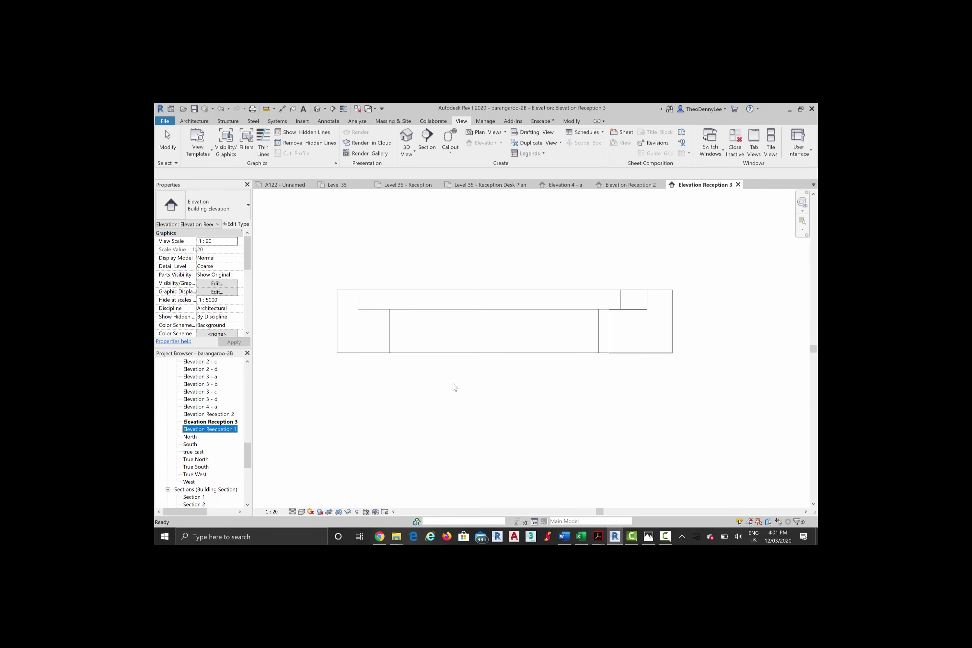
# Step: Open the Elevation Reception 2 view to examine how the desk is shown
pyautogui.press('Up')
pyautogui.press('Up')
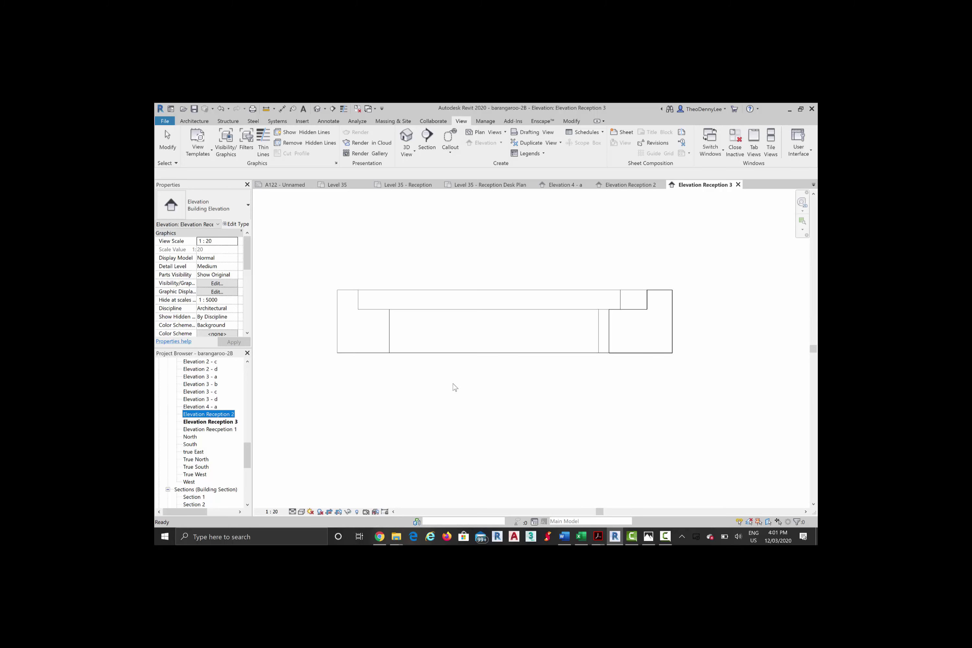
pyautogui.press('Return')
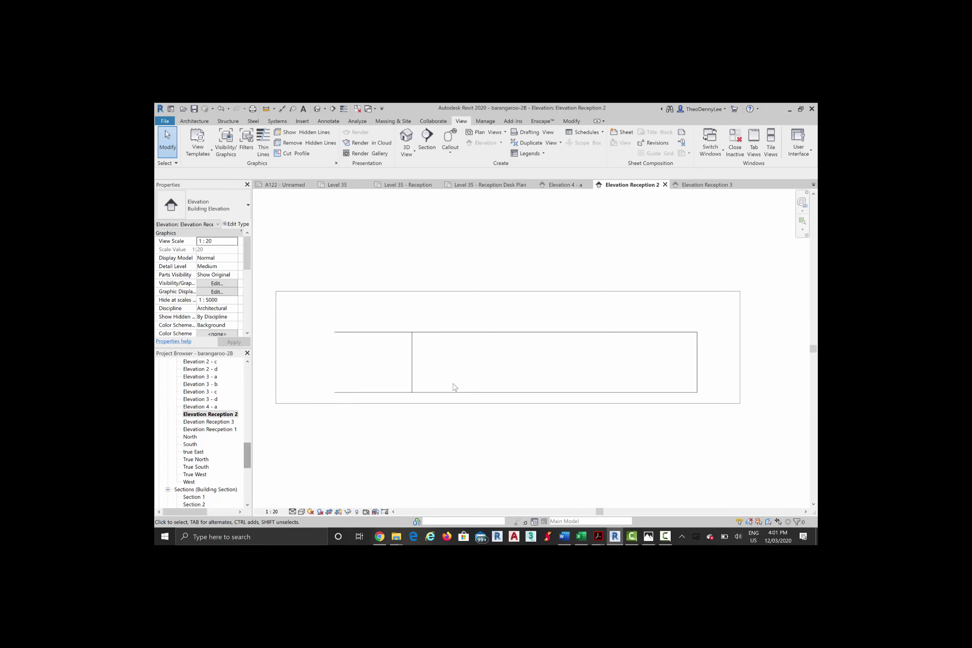
# Step: Open the Level 35 - Reception Desk Plan floor plan and bring the desk's elevation markers into view
pyautogui.moveTo(247, 455); pyautogui.dragTo(247, 372)
pyautogui.scroll(-1, 213, 436)
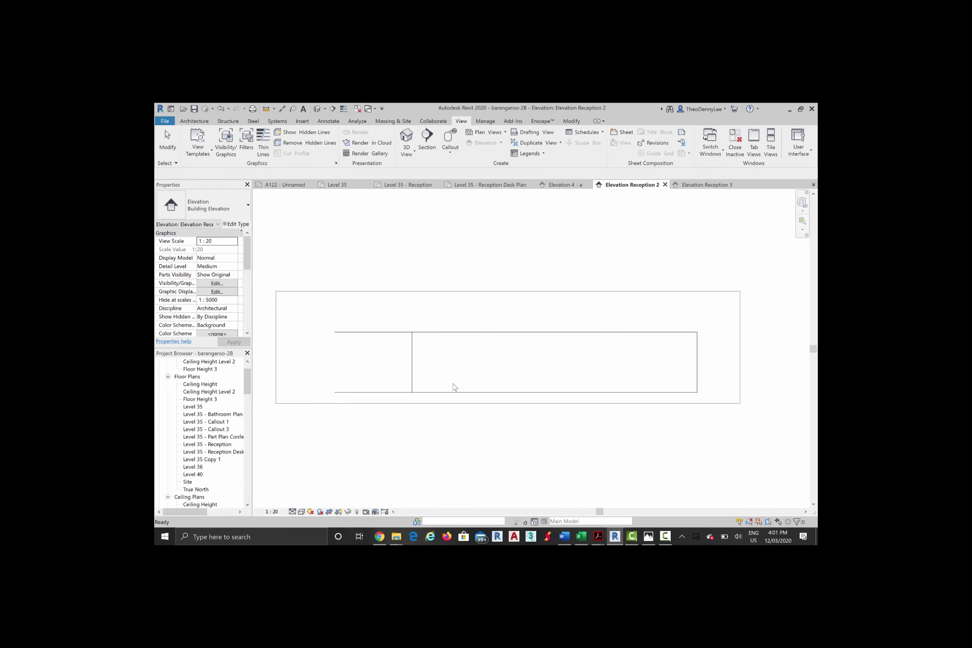
pyautogui.doubleClick(213, 452)
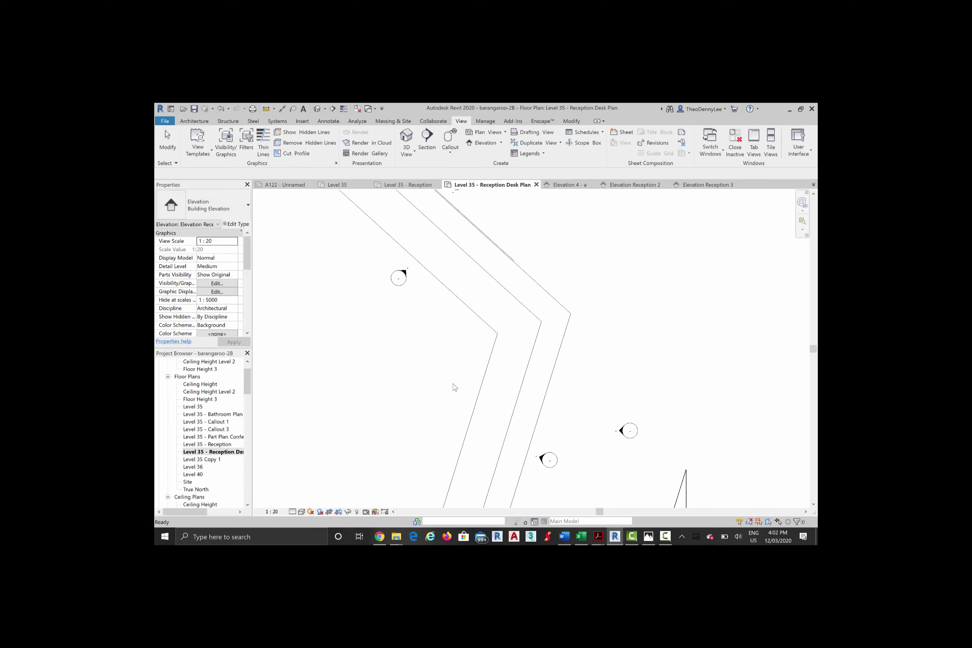
pyautogui.scroll(-5, 453, 384)
pyautogui.moveTo(453, 384); pyautogui.dragTo(451, 410, button='middle')
pyautogui.scroll(1, 453, 384)
pyautogui.scroll(2, 455, 387)
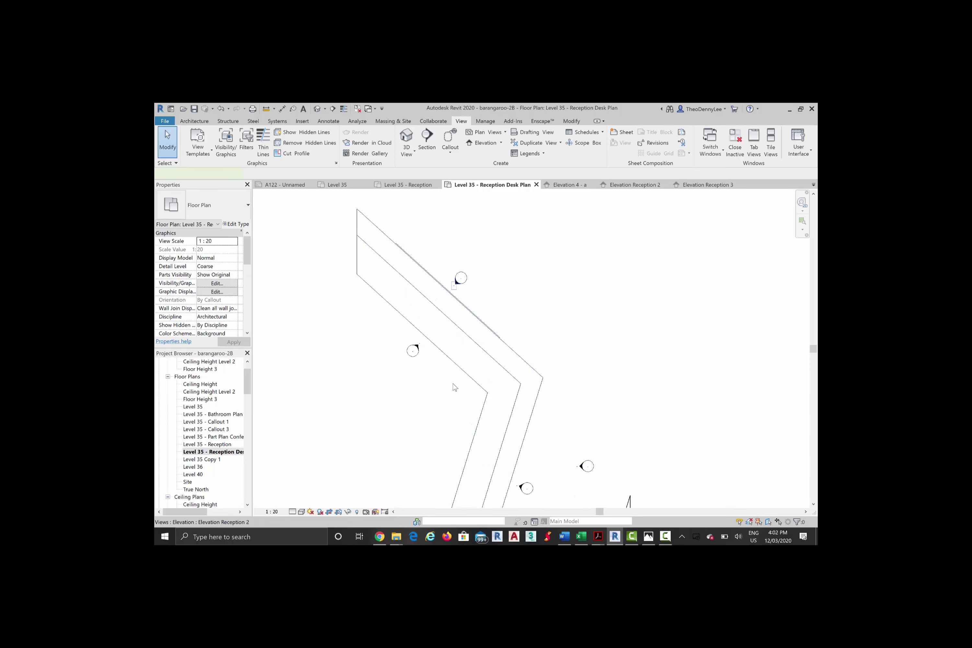
# Step: Deepen the Elevation Reception 2 view extent past the desk and lengthen its view line so the whole desk is covered
pyautogui.click(455, 387)
pyautogui.scroll(-4, 455, 386)
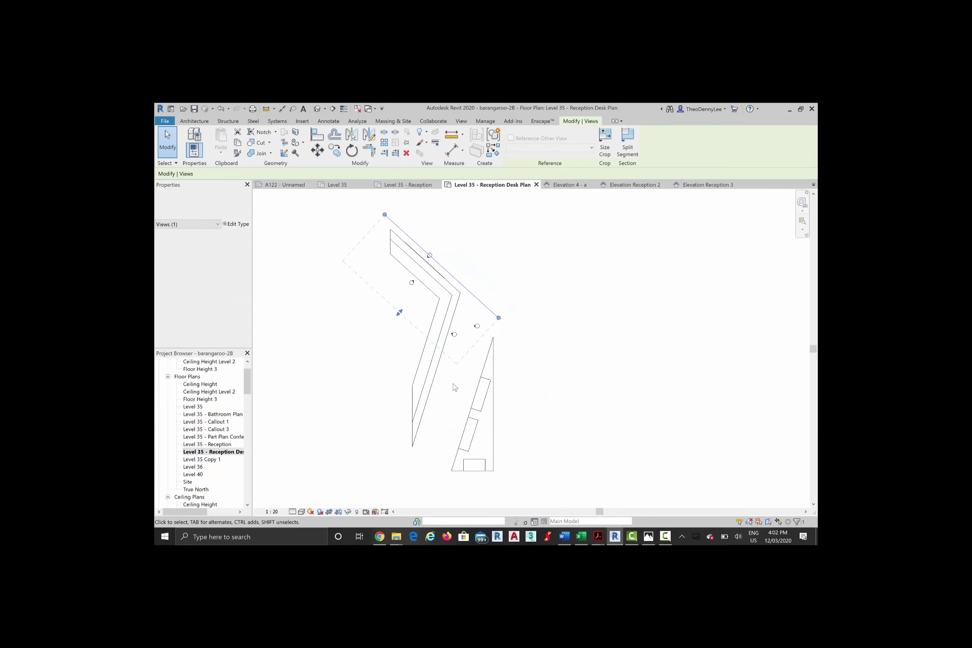
pyautogui.moveTo(400, 312); pyautogui.dragTo(360, 356)
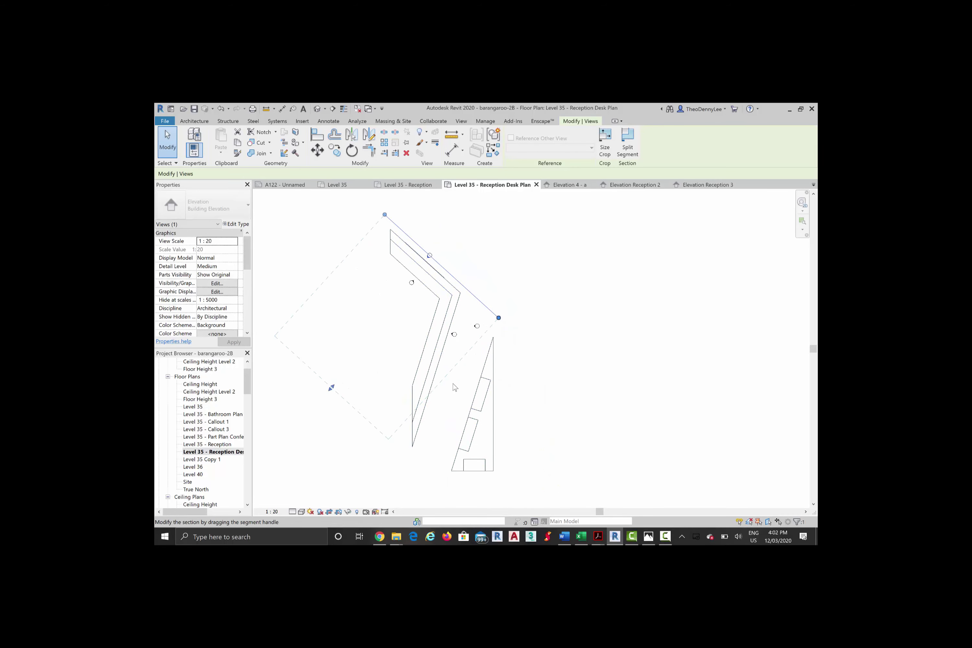
pyautogui.moveTo(498, 318); pyautogui.dragTo(504, 323)
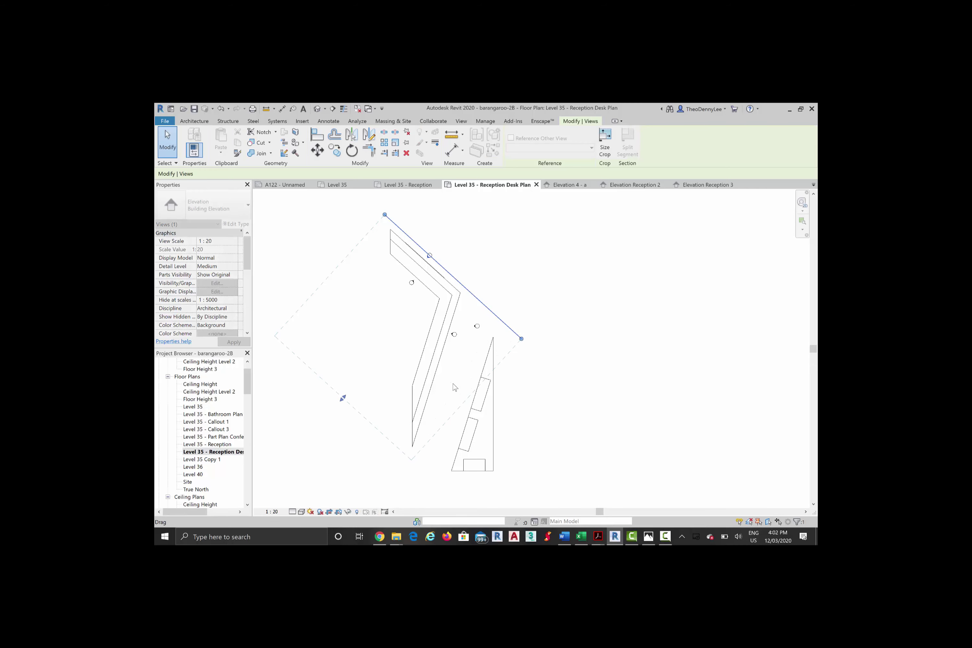
pyautogui.scroll(2, 454, 387)
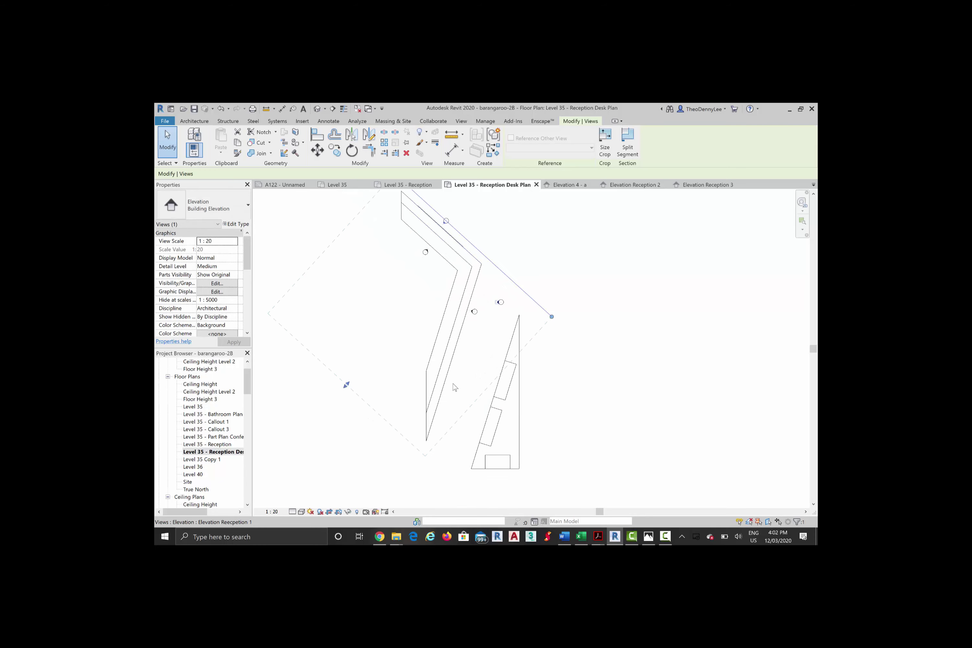
pyautogui.click(455, 387)
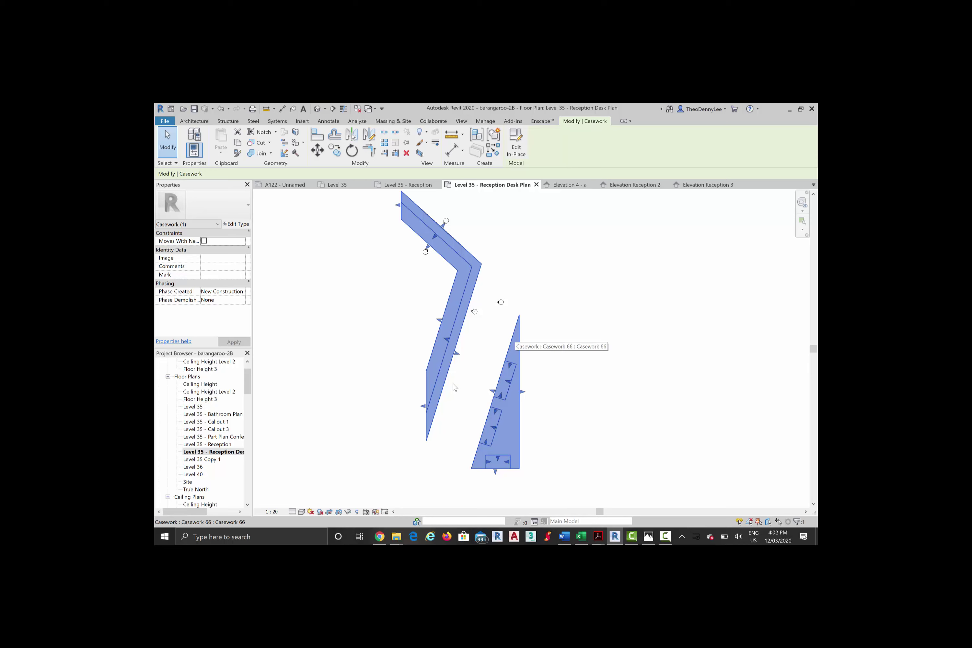
# Step: Open the reception desk casework for in-place editing and examine its solid extrusion, voids and joined geometry
pyautogui.moveTo(454, 387); pyautogui.dragTo(430, 349, button='middle')
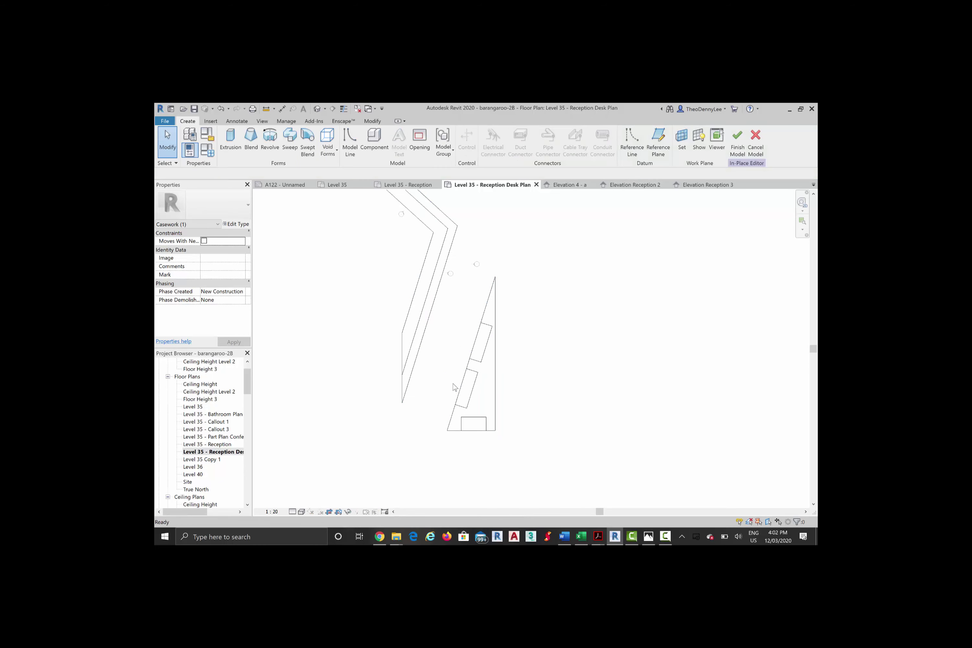
pyautogui.moveTo(432, 445); pyautogui.dragTo(540, 265)
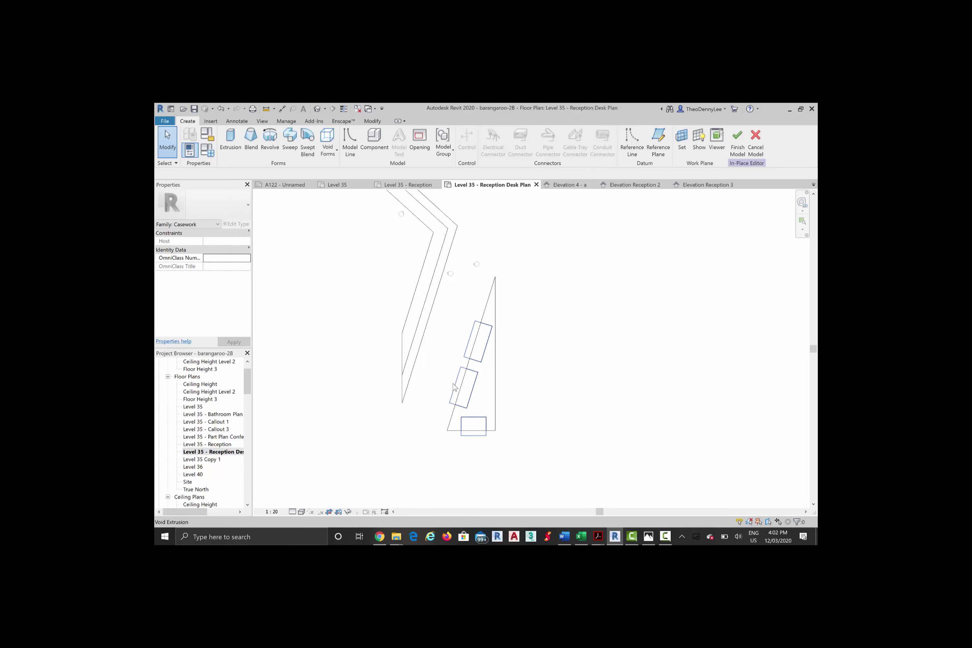
pyautogui.press('Escape')
pyautogui.click(455, 388)
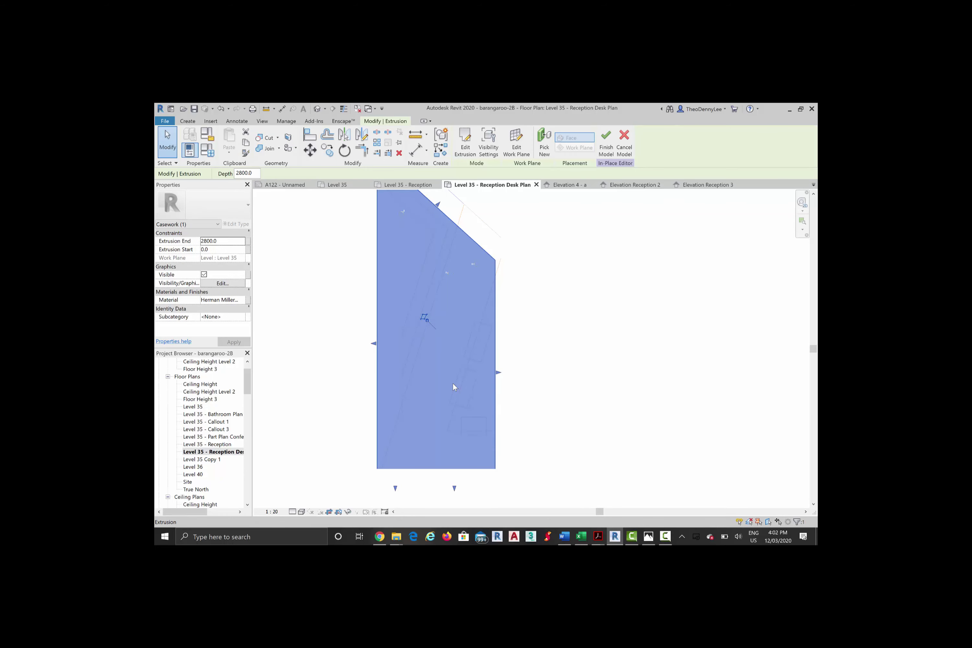
pyautogui.press('Escape')
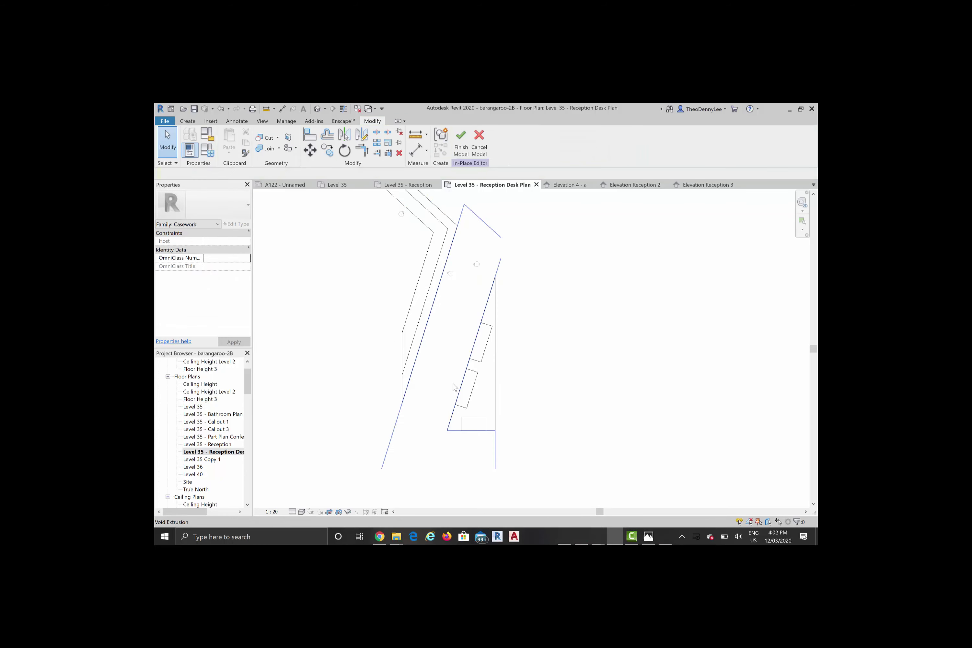
pyautogui.click(454, 387)
pyautogui.press('Escape')
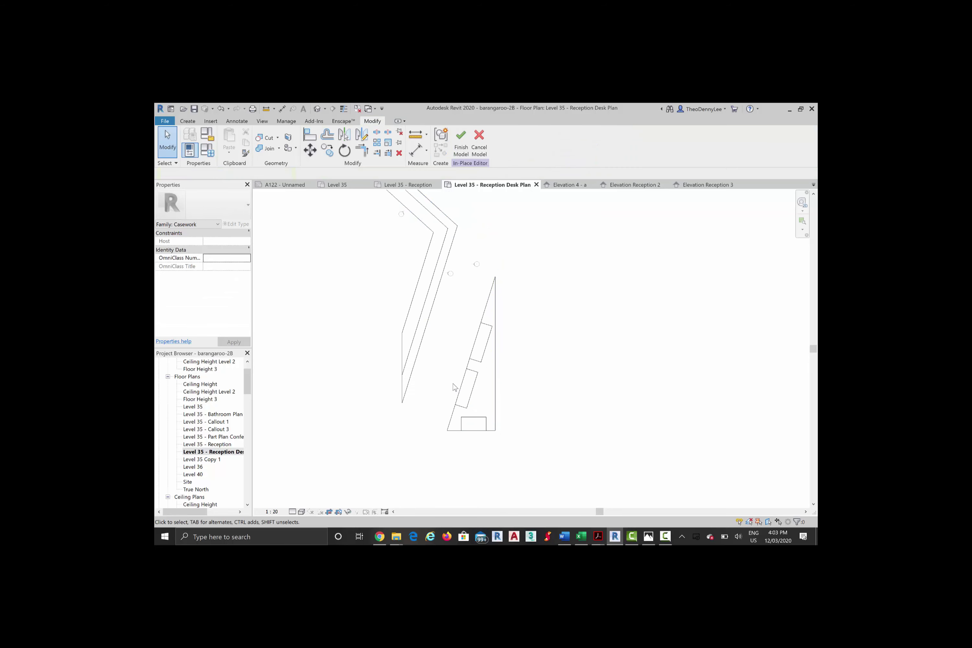
pyautogui.click(454, 387)
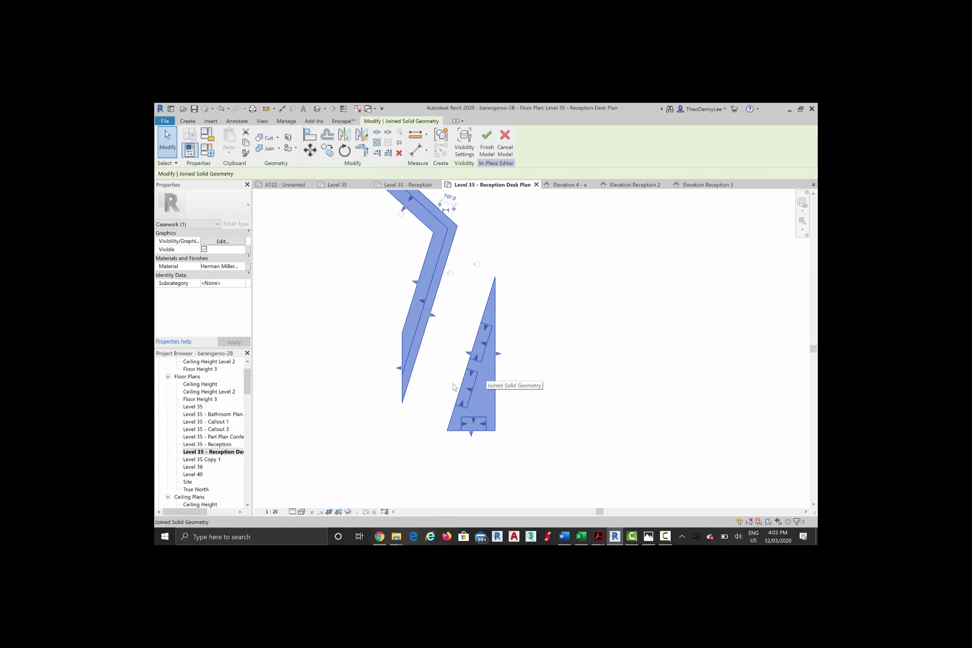
pyautogui.scroll(-2, 454, 387)
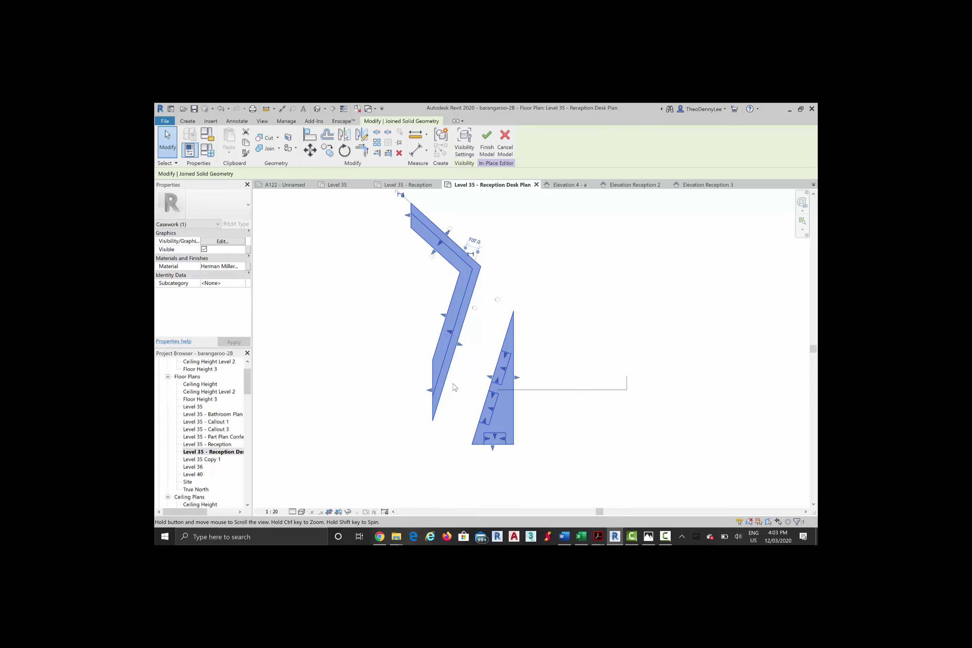
pyautogui.press('Escape')
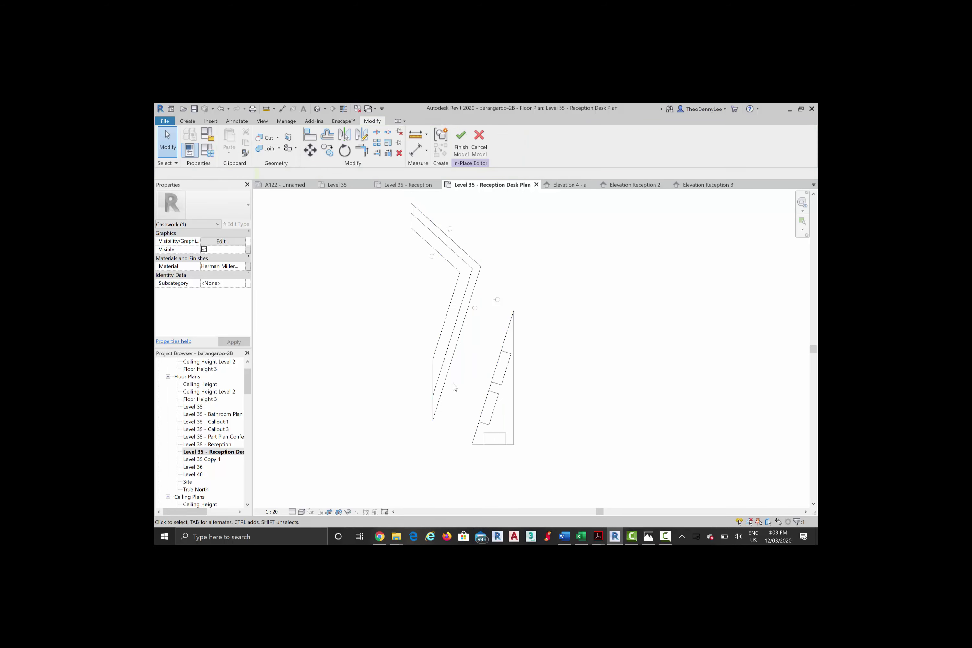
# Step: Inspect the extent of the void extrusion that shapes the angled desk's inner strip, and leave in-place editing
pyautogui.press('Tab')
pyautogui.press('Tab')
pyautogui.press('Tab')
pyautogui.press('Tab')
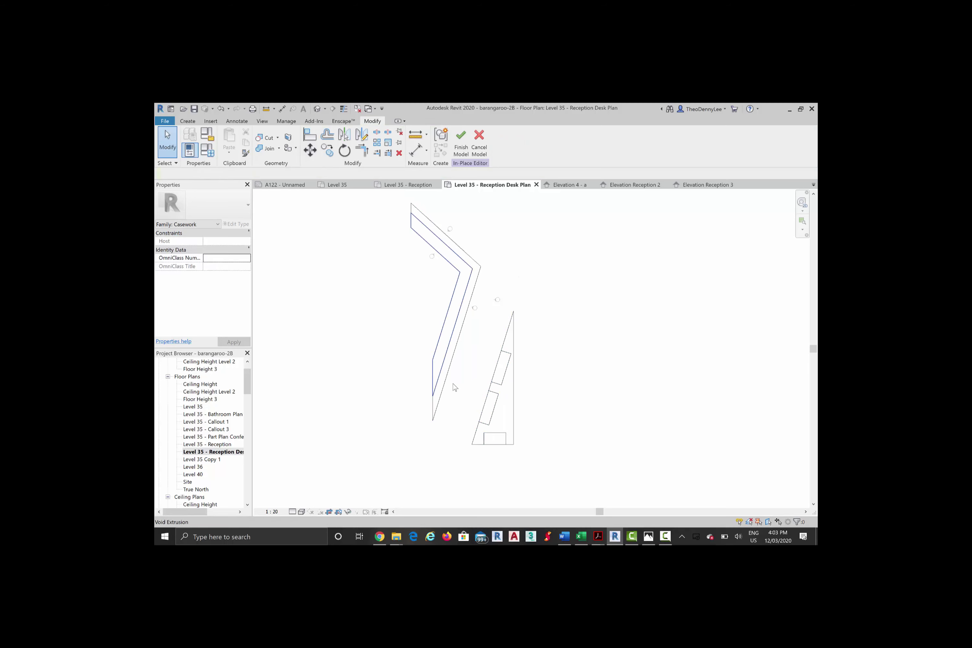
pyautogui.click(455, 387)
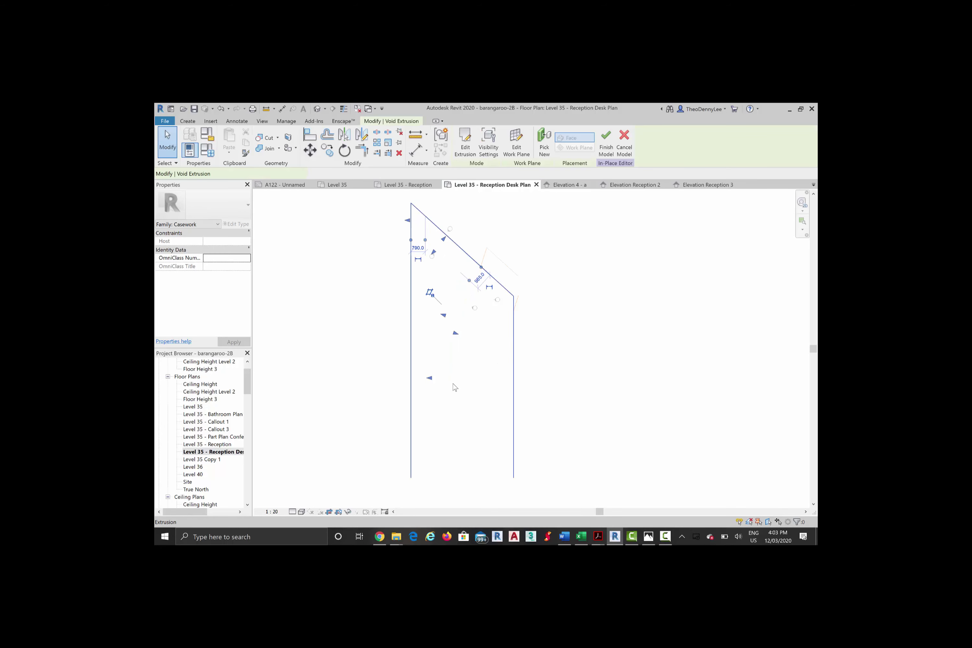
pyautogui.press('Escape')
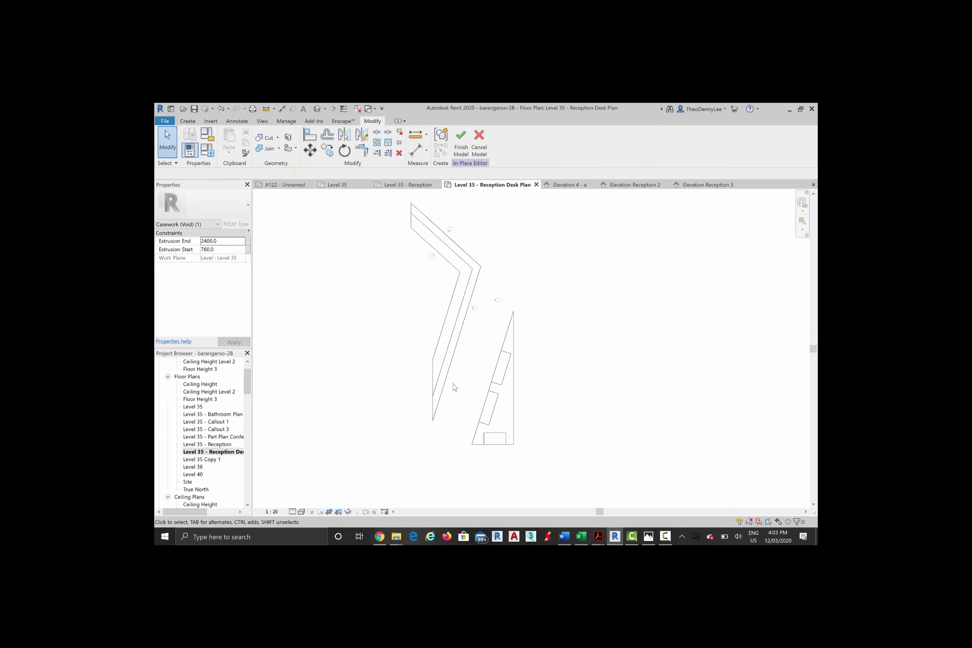
pyautogui.press('Tab')
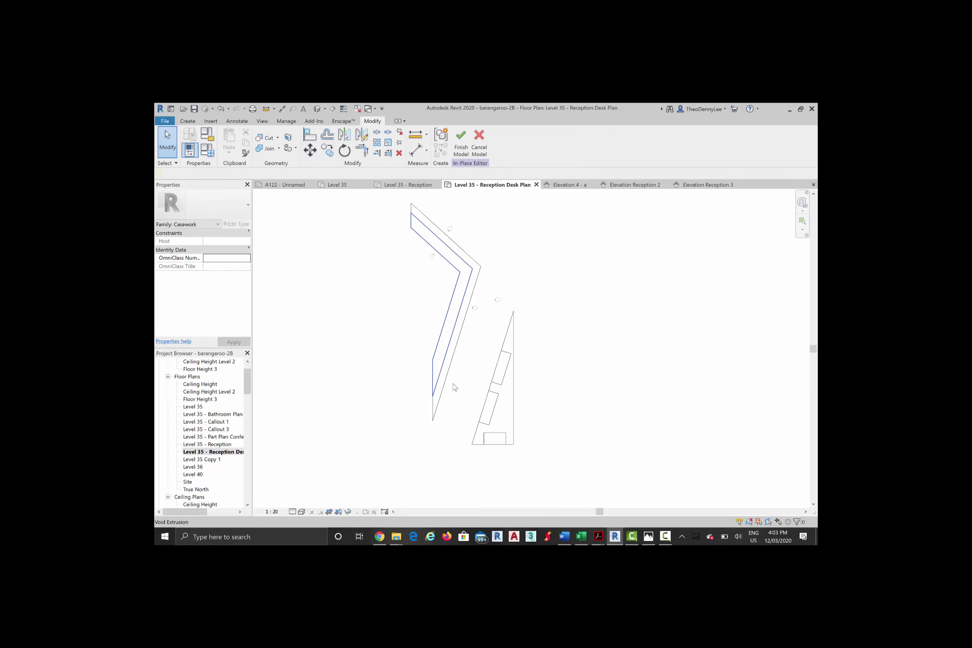
pyautogui.click(454, 387)
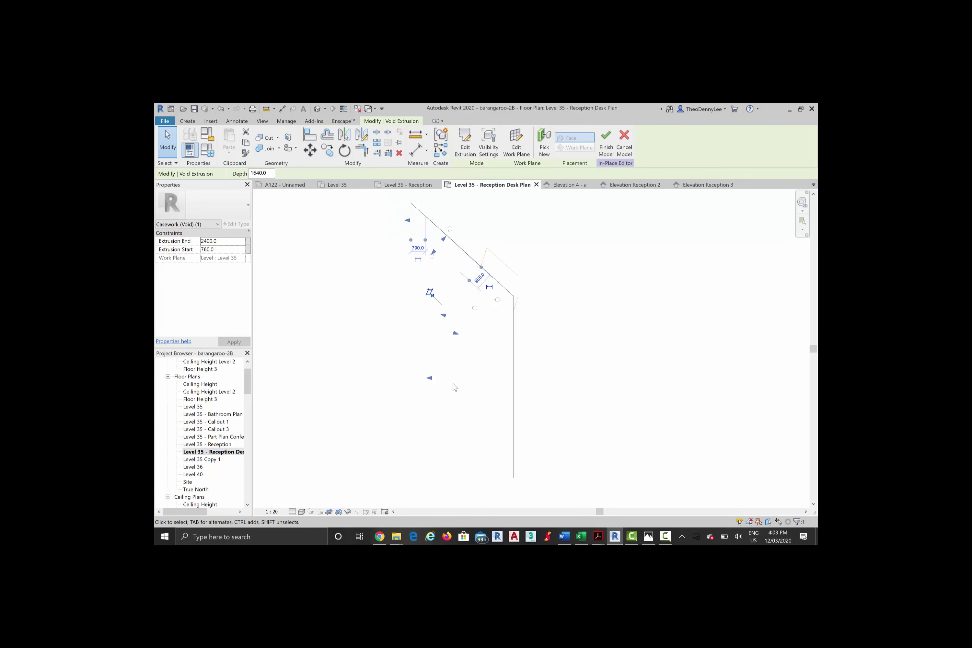
pyautogui.press('Escape')
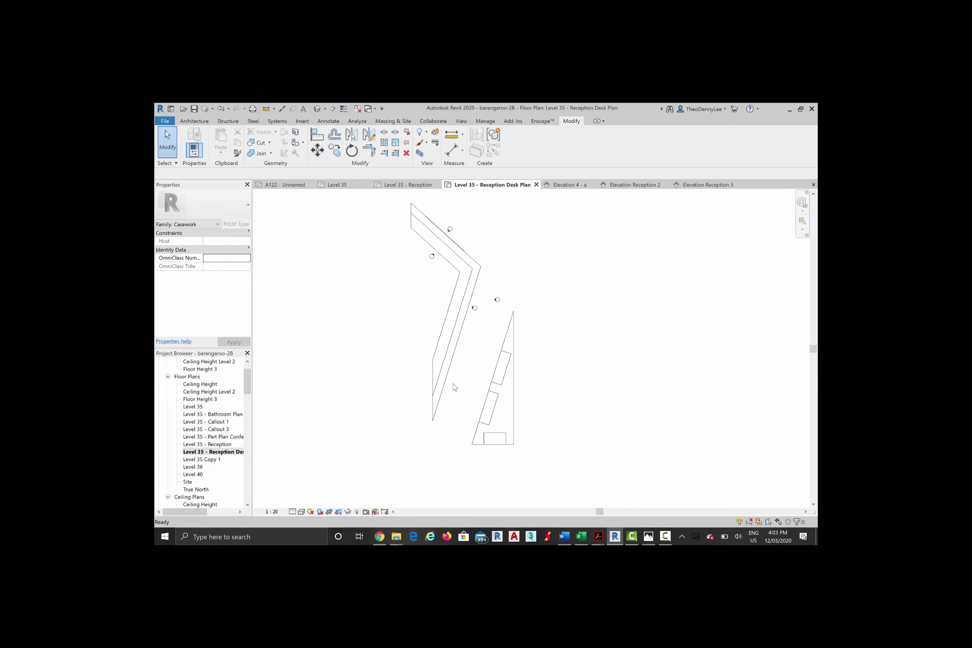
# Step: Copy the whole reception desk casework and paste the duplicate with Aligned to Same Place
pyautogui.click(454, 387)
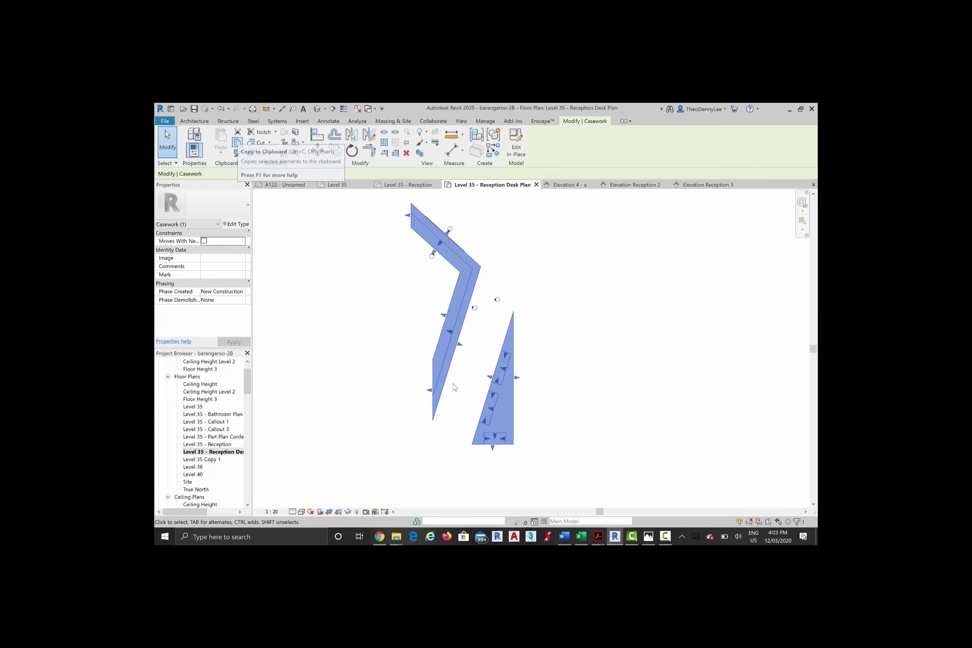
pyautogui.hotkey('ctrl', 'c')
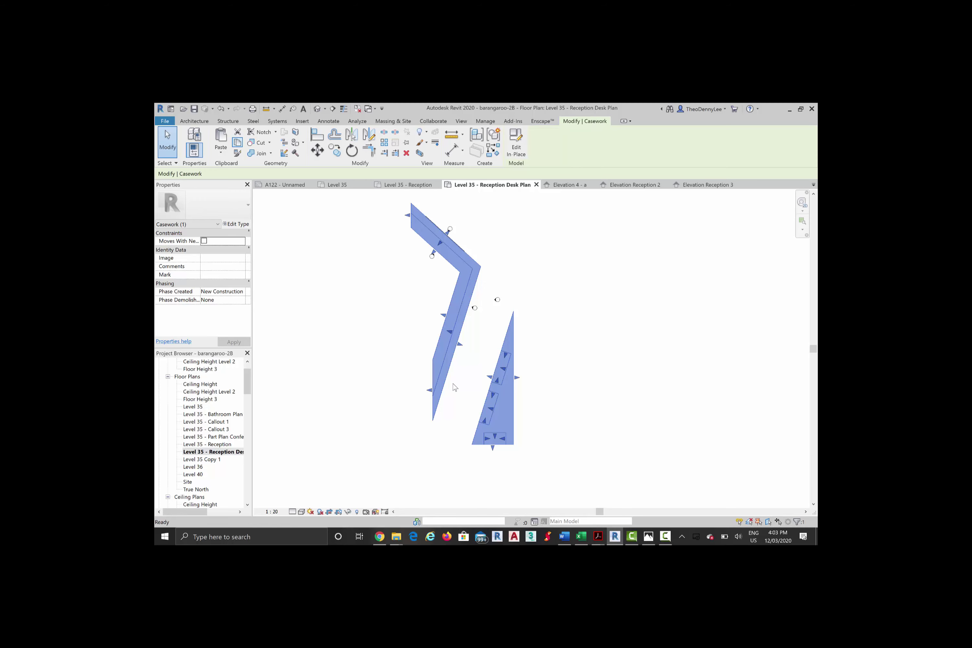
pyautogui.click(220, 151)
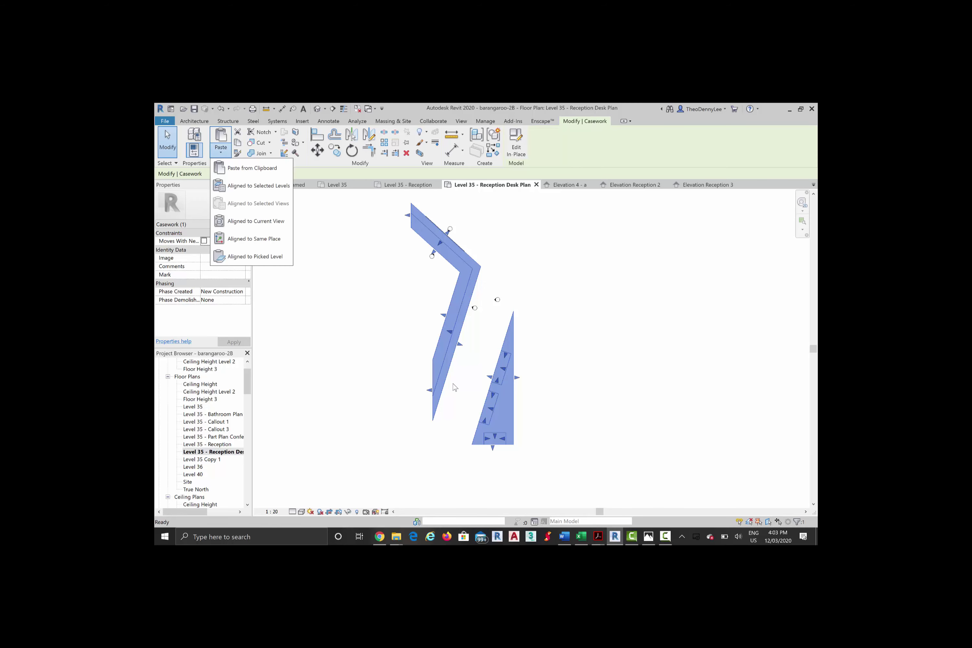
pyautogui.press('Down')
pyautogui.press('Down')
pyautogui.press('Down')
pyautogui.press('Down')
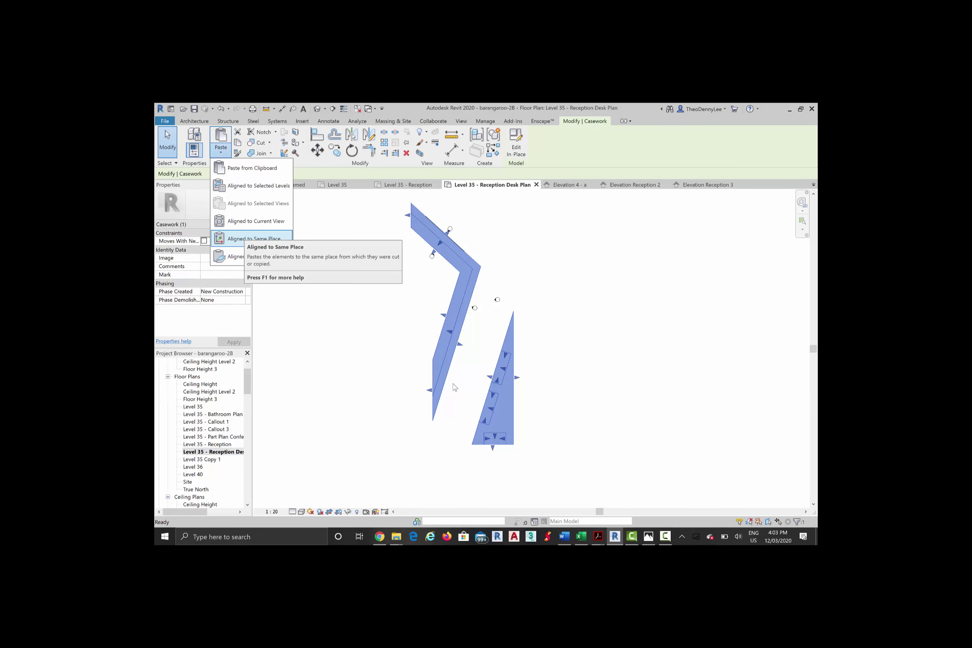
pyautogui.press('Return')
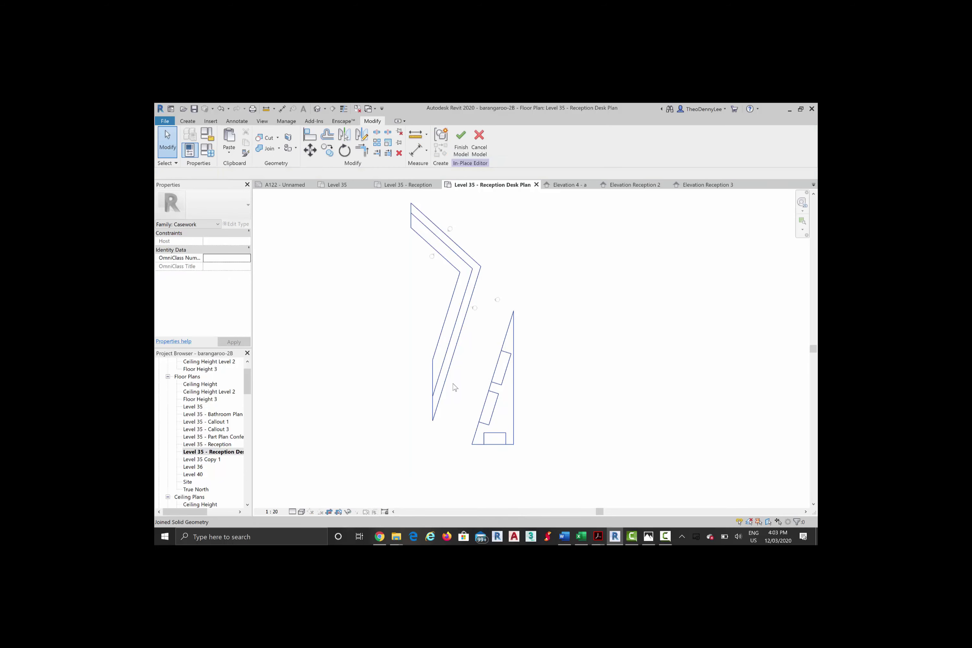
# Step: Unjoin the joined solid geometry inside the desk casework that is open for in-place editing
pyautogui.click(454, 384)
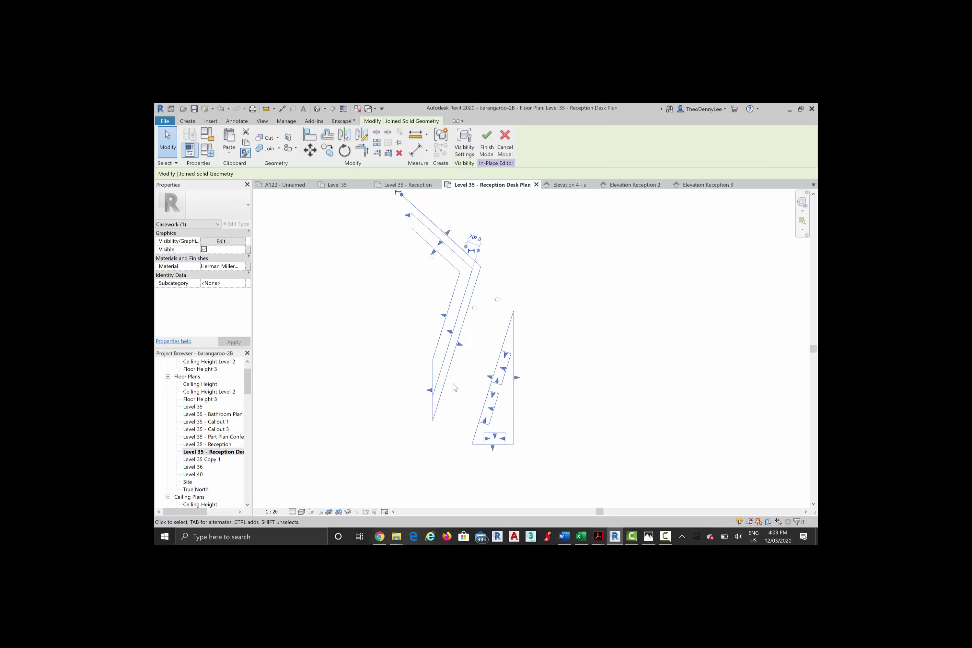
pyautogui.click(279, 148)
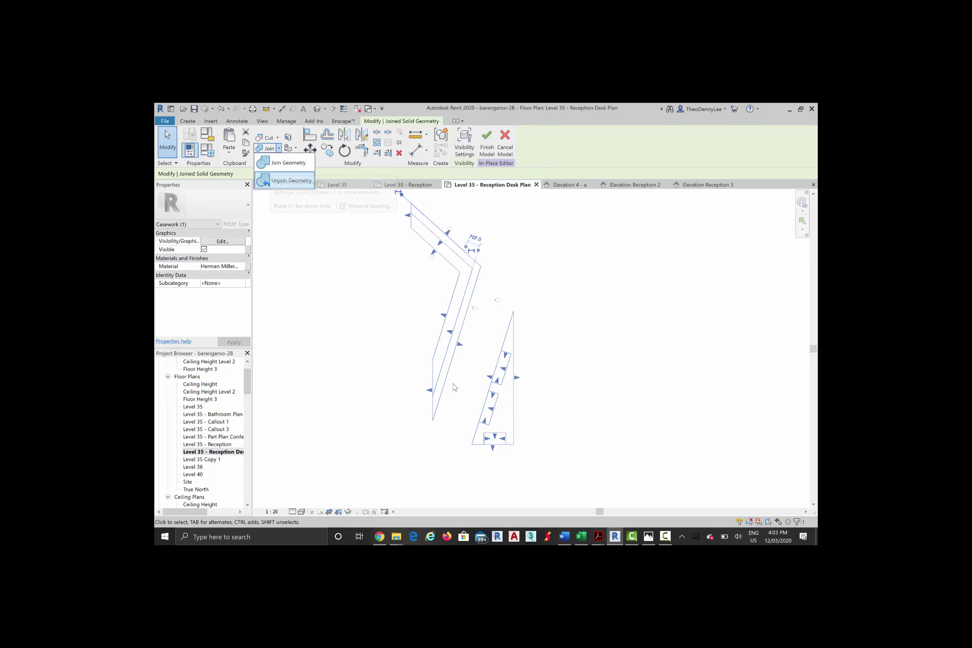
pyautogui.click(285, 180)
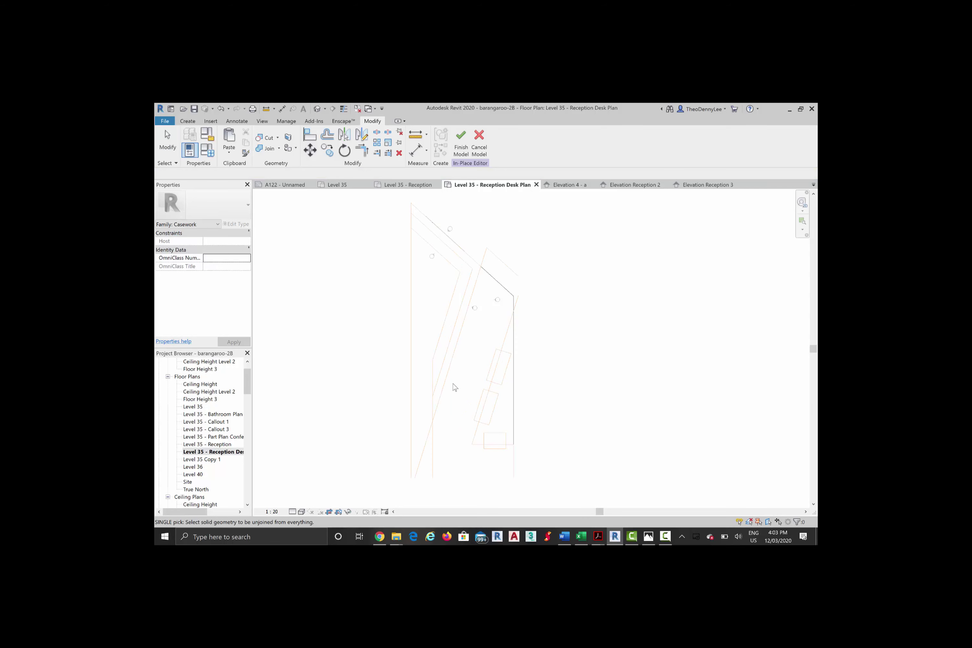
pyautogui.rightClick(569, 263)
pyautogui.click(585, 268)
pyautogui.rightClick(579, 287)
pyautogui.click(598, 292)
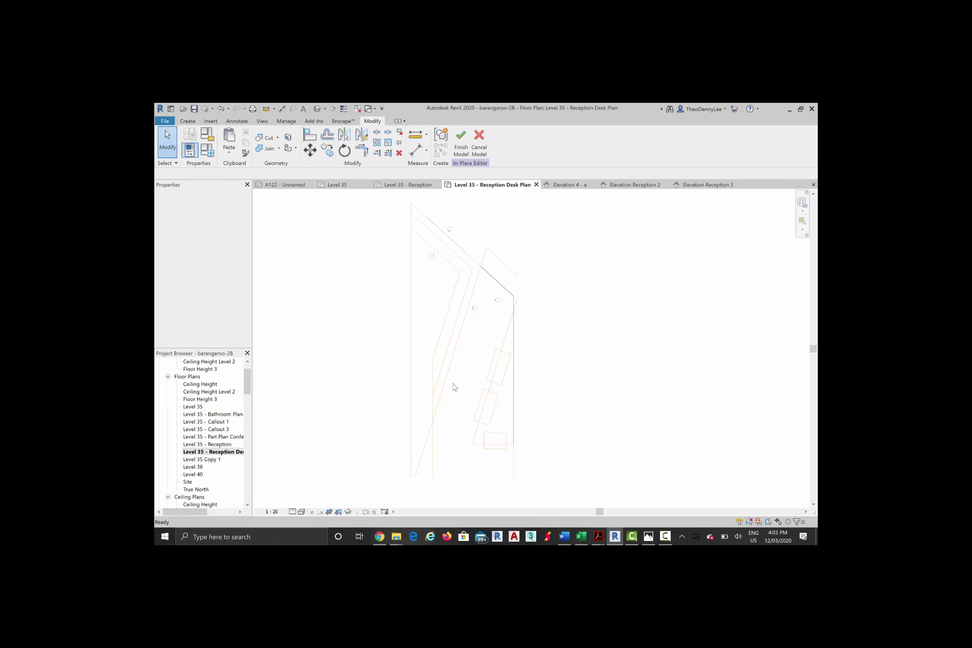
# Step: Edit the solid extrusion's sketch and move its long right-hand edge inward, making the base 4200 mm wide
pyautogui.click(454, 387)
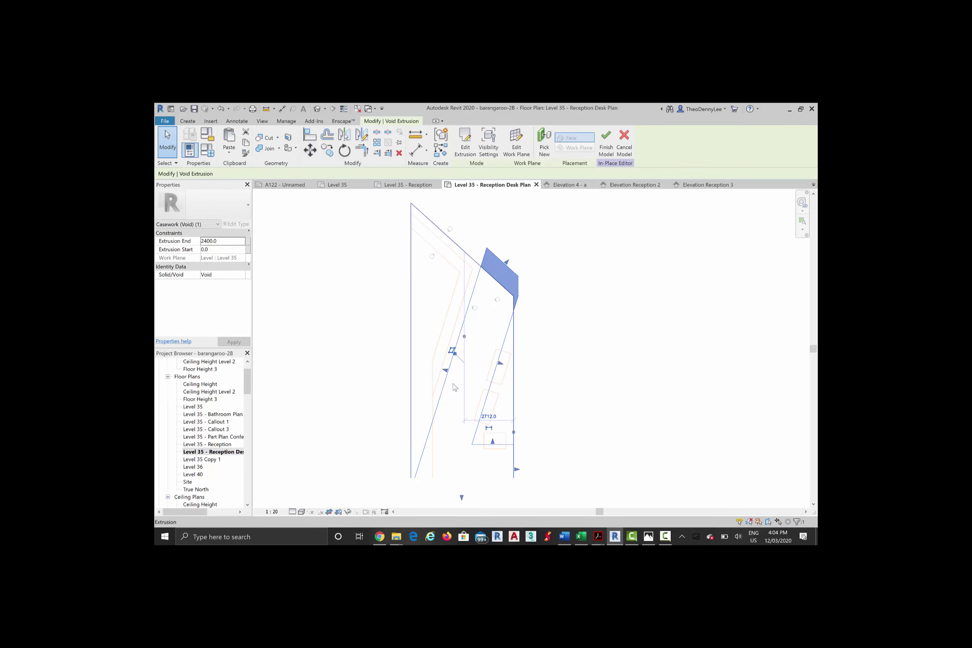
pyautogui.press('Tab')
pyautogui.click(454, 387)
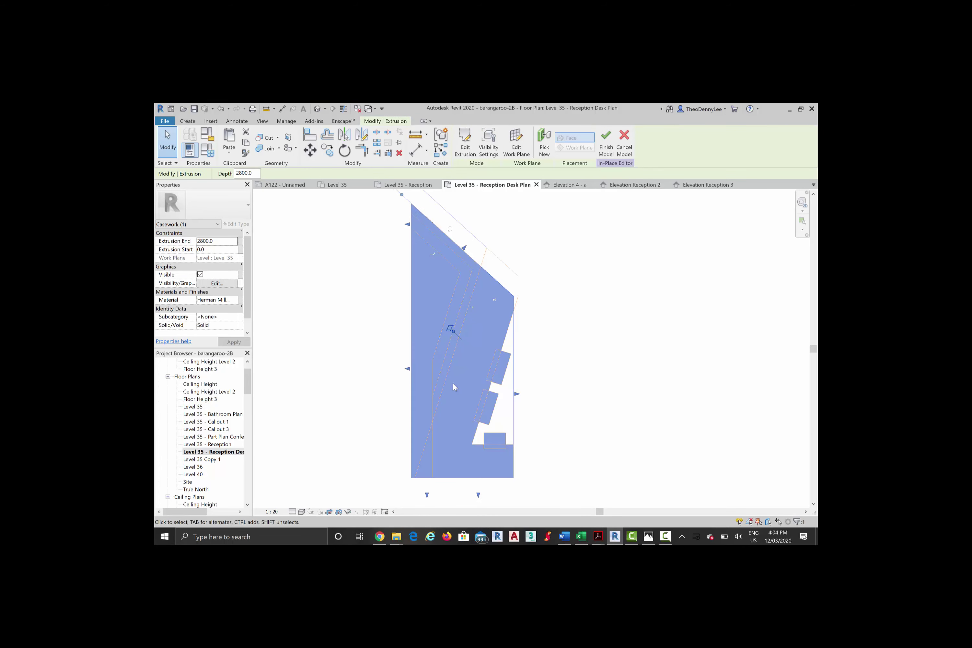
pyautogui.click(465, 142)
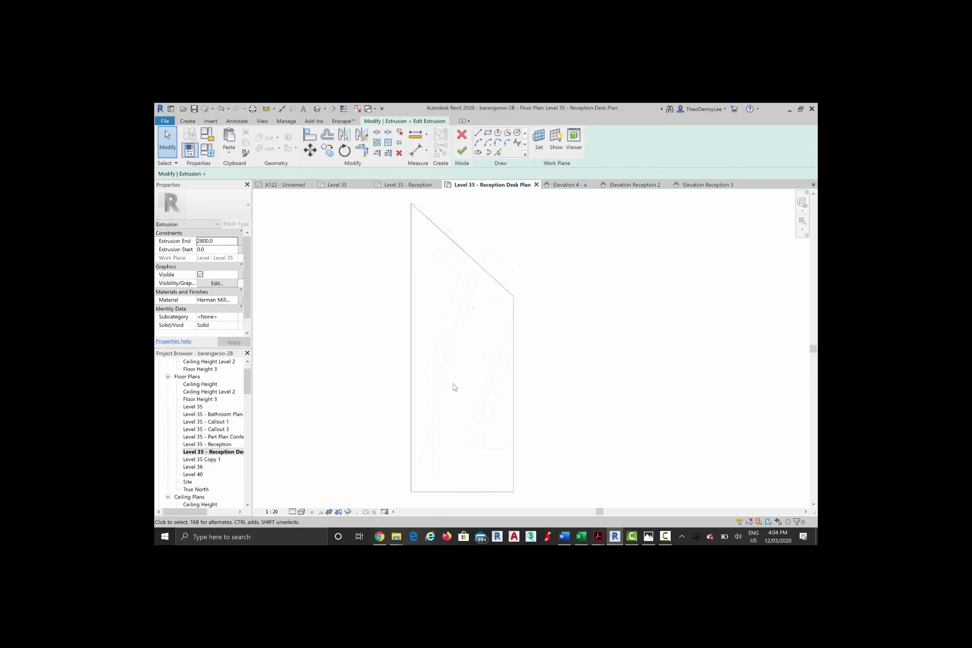
pyautogui.moveTo(514, 379); pyautogui.dragTo(455, 387)
pyautogui.scroll(3, 455, 387)
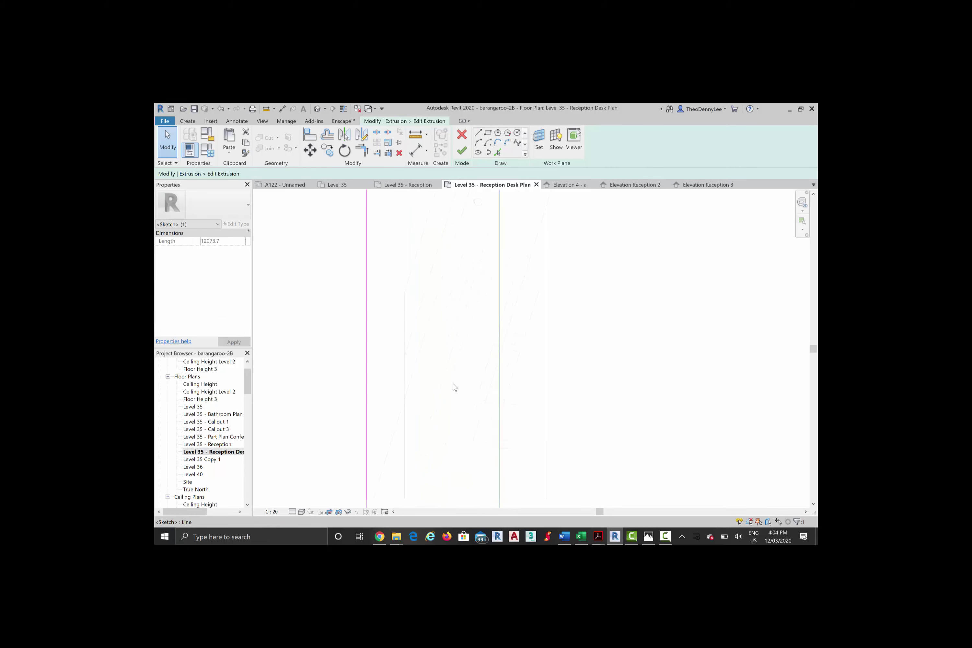
pyautogui.scroll(-2, 454, 387)
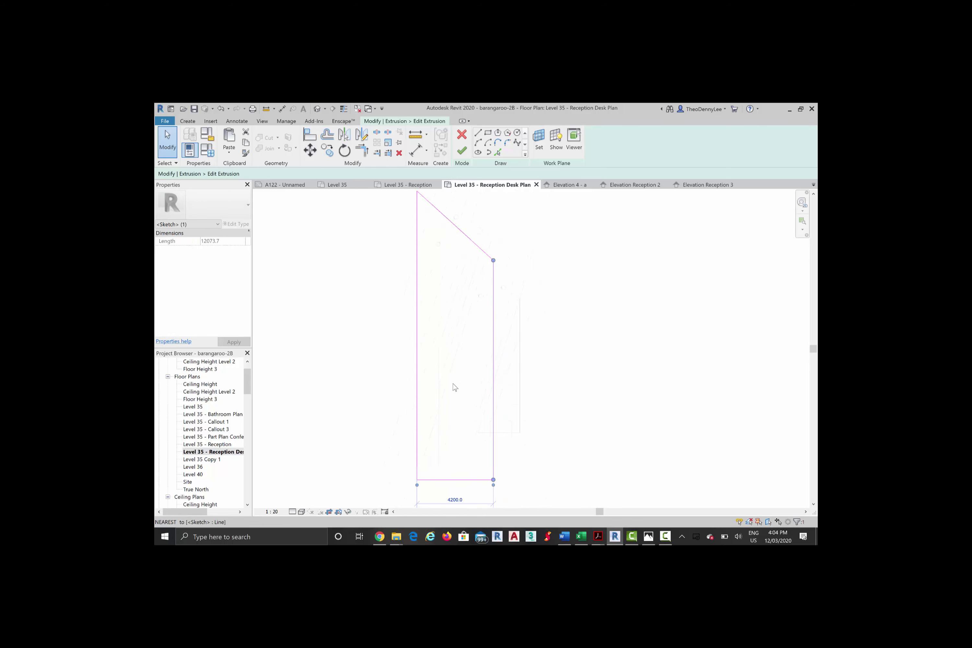
# Step: Slant the moved edge at about 100° by shifting its lower end along the base, trim the base line to it, and finish the sketch
pyautogui.moveTo(494, 479); pyautogui.dragTo(455, 480)
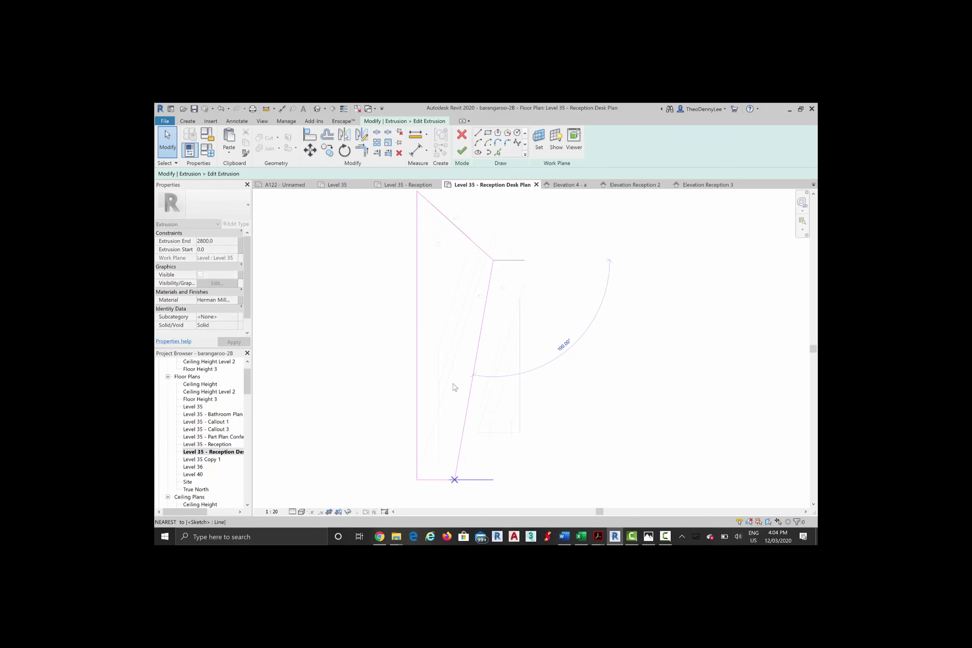
pyautogui.press('t')
pyautogui.press('r')
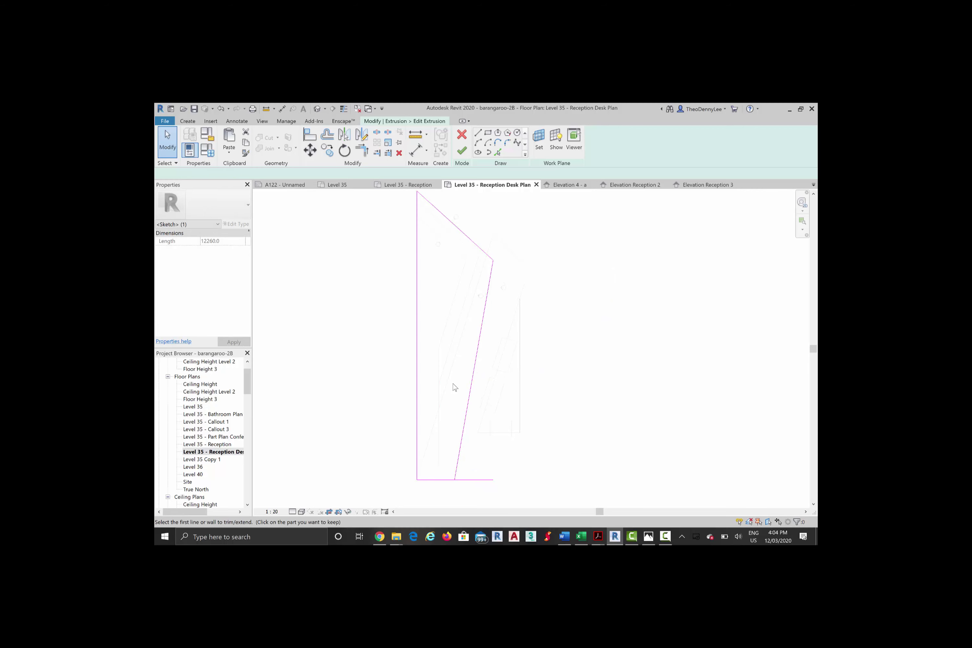
pyautogui.press('Escape')
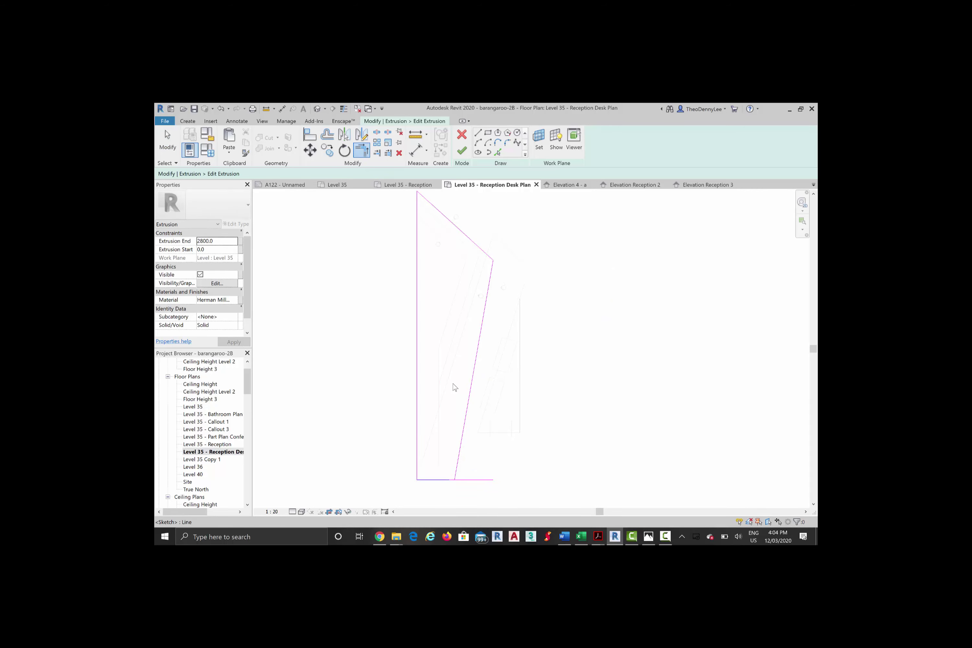
pyautogui.scroll(3, 455, 387)
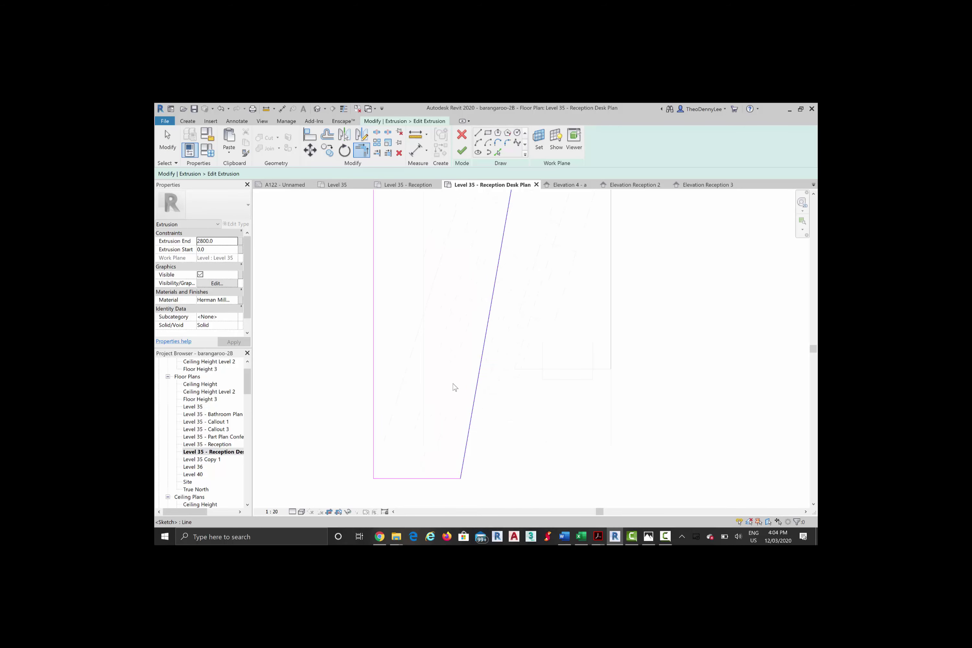
pyautogui.scroll(-5, 455, 387)
pyautogui.press('t')
pyautogui.press('r')
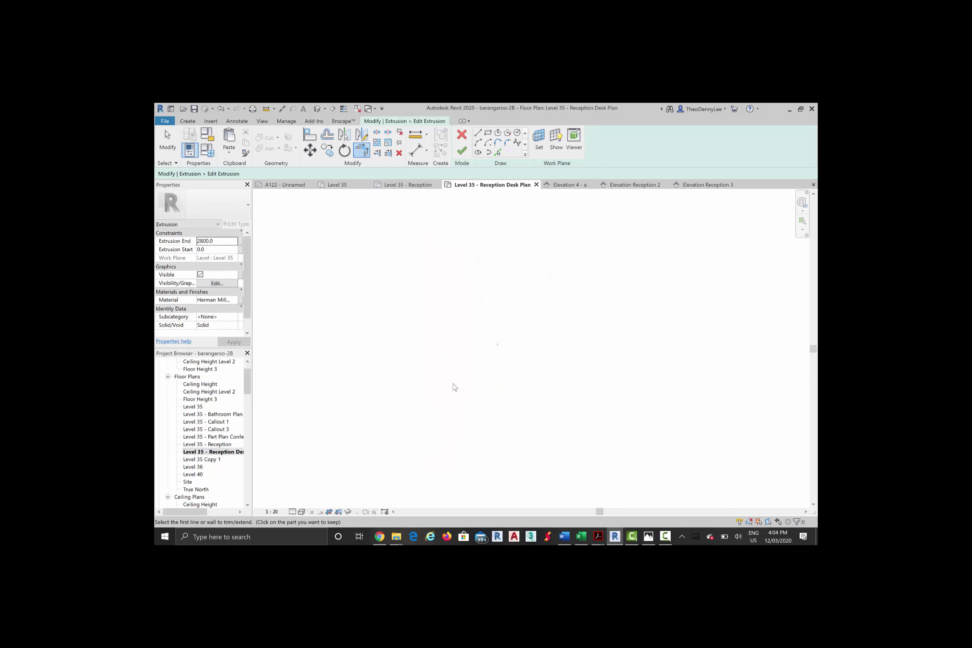
pyautogui.press('z')
pyautogui.press('f')
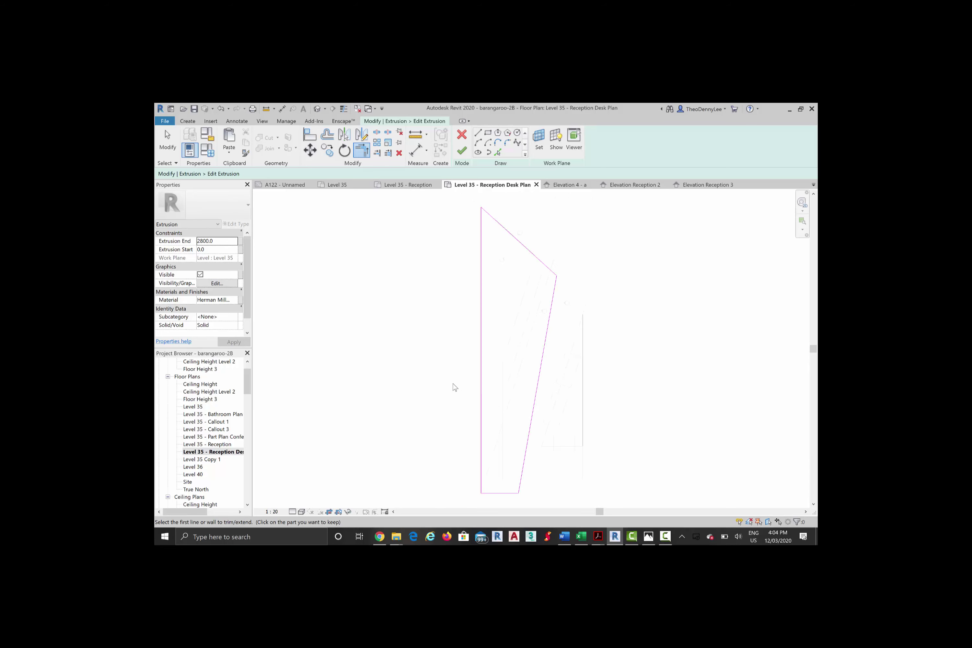
pyautogui.click(462, 150)
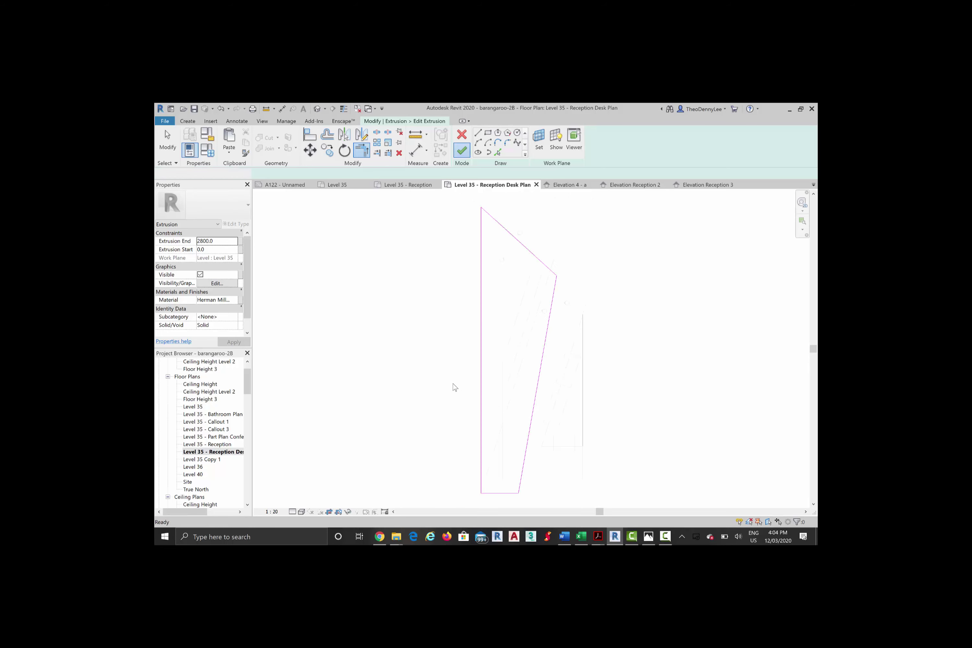
pyautogui.press('Escape')
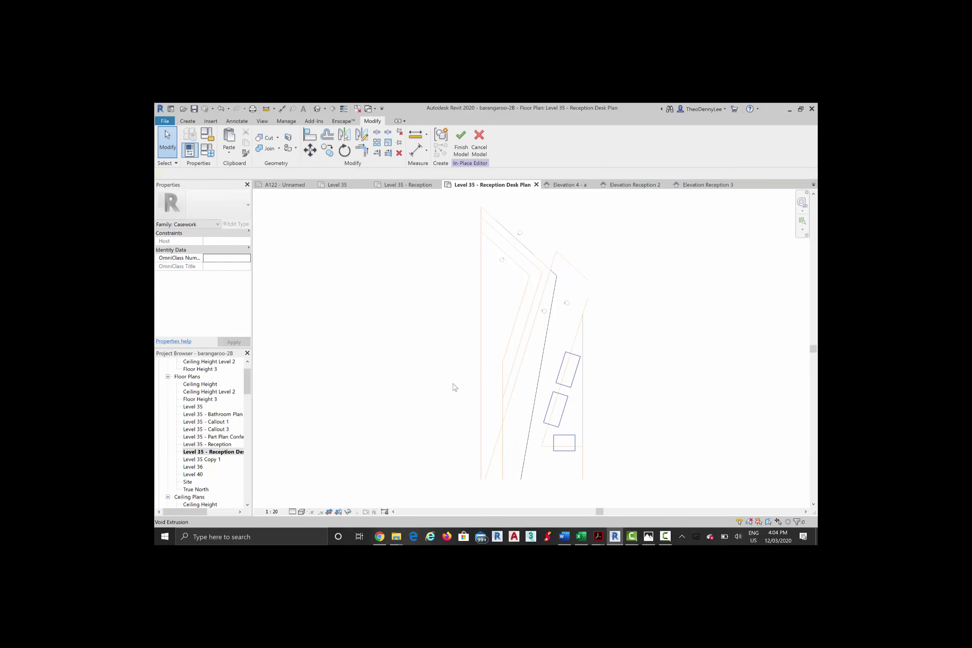
pyautogui.scroll(3, 567, 444)
pyautogui.press('Tab')
pyautogui.press('Tab')
pyautogui.press('Tab')
pyautogui.press('Tab')
pyautogui.press('Tab')
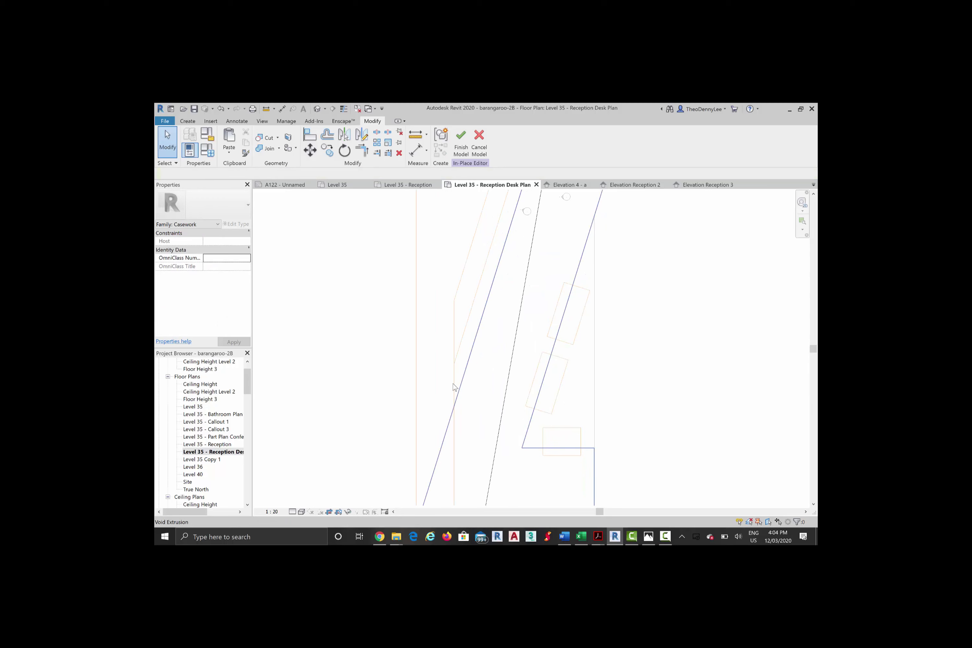
pyautogui.click(455, 387)
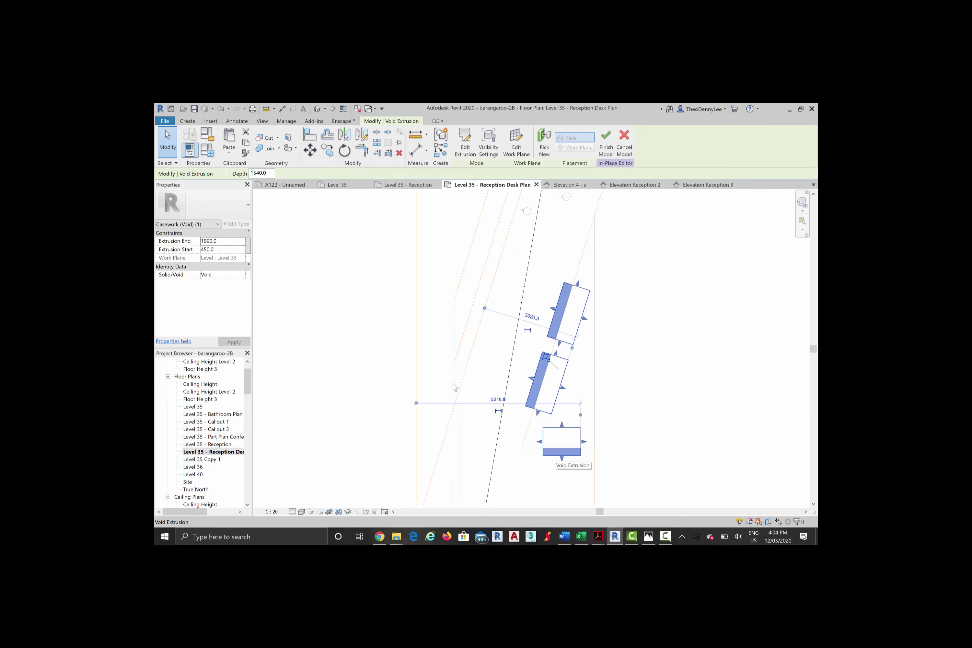
pyautogui.press('Tab')
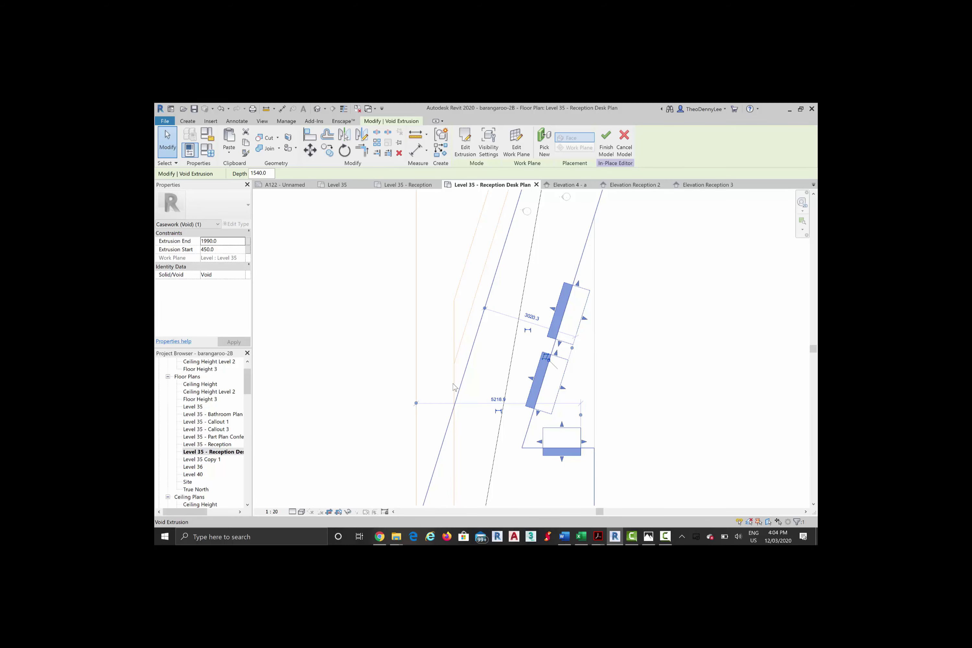
pyautogui.click(465, 141)
pyautogui.scroll(-3, 513, 318)
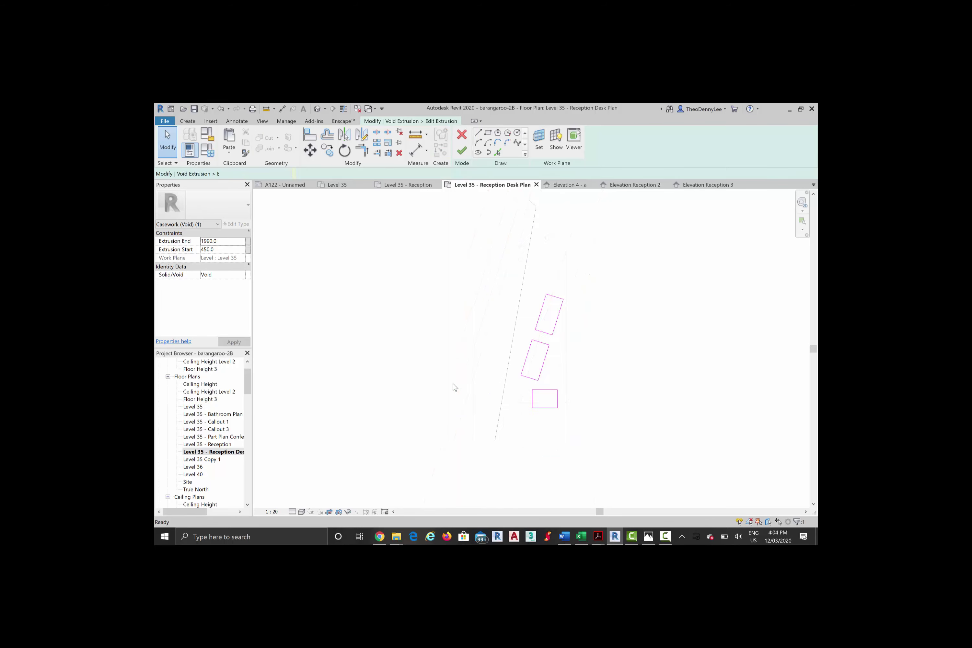
pyautogui.moveTo(513, 318); pyautogui.dragTo(483, 334, button='middle')
pyautogui.click(462, 134)
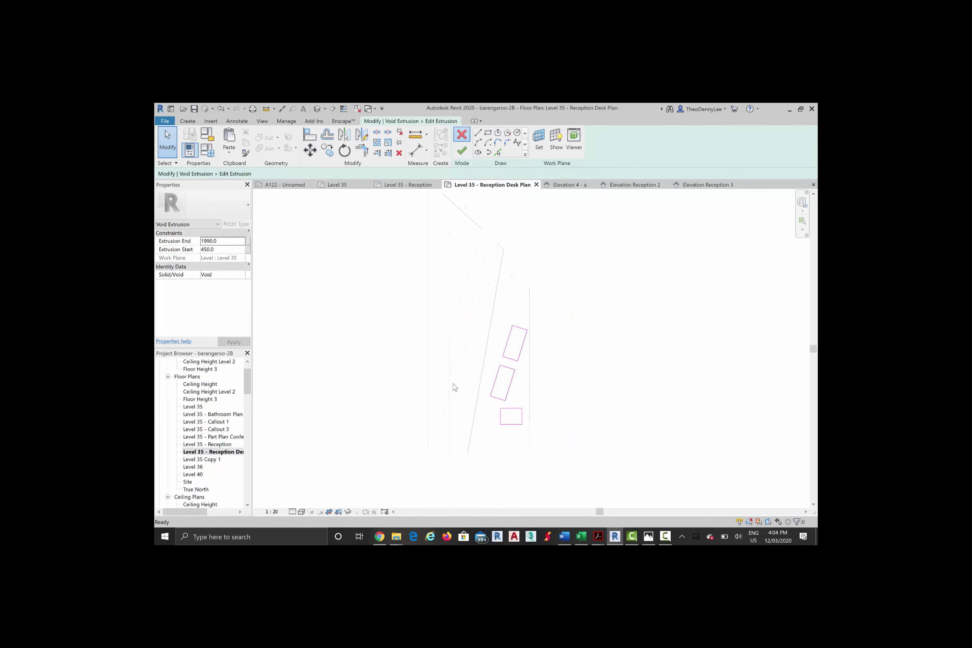
pyautogui.scroll(4, 444, 383)
pyautogui.press('Escape')
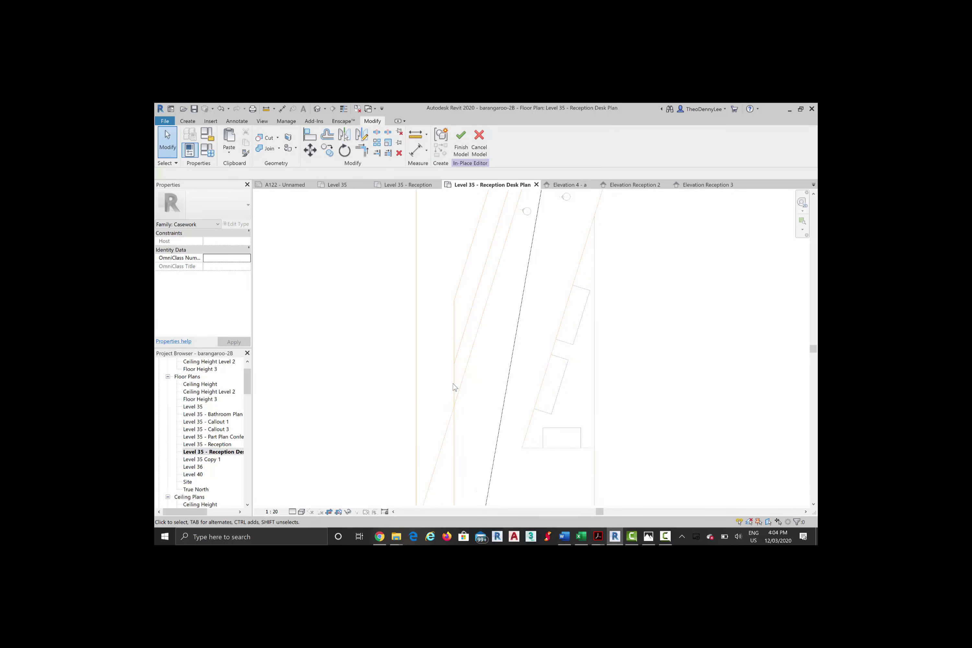
# Step: Try to finish the in-place desk model by deleting the void forms that cut nothing, and undo it
pyautogui.click(460, 143)
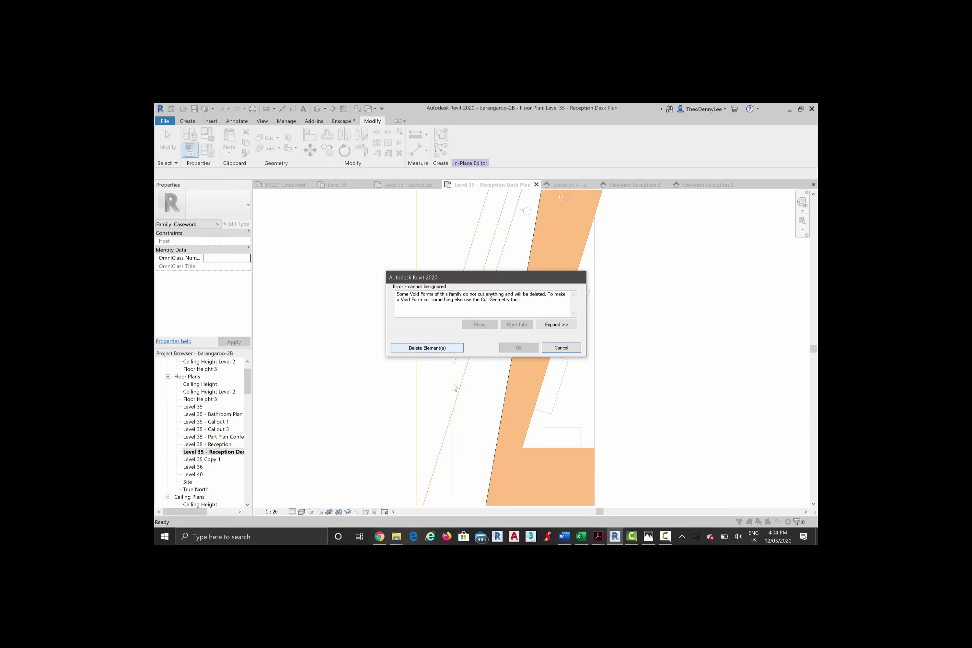
pyautogui.press('Return')
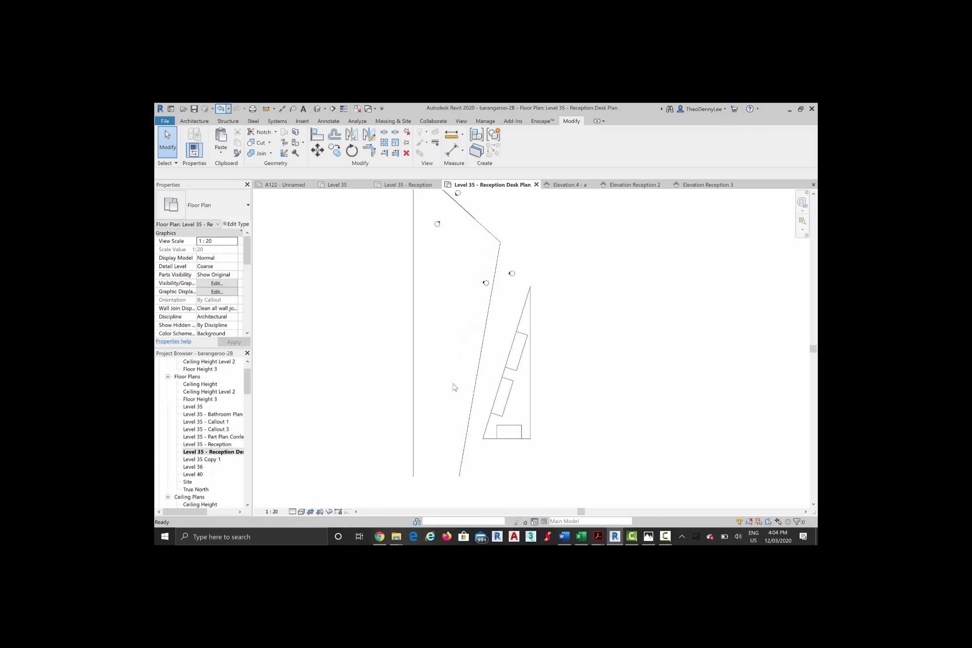
pyautogui.scroll(-2, 453, 384)
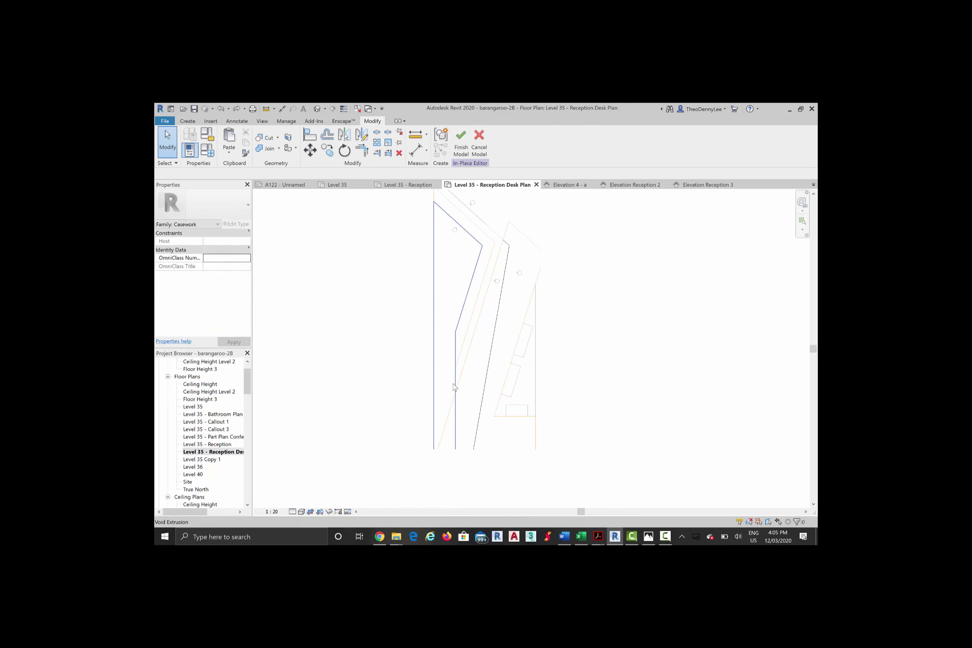
# Step: Cut the resized solid extrusion with the large slanted void that overlaps its long angled edge
pyautogui.moveTo(433, 340); pyautogui.dragTo(453, 385, button='middle')
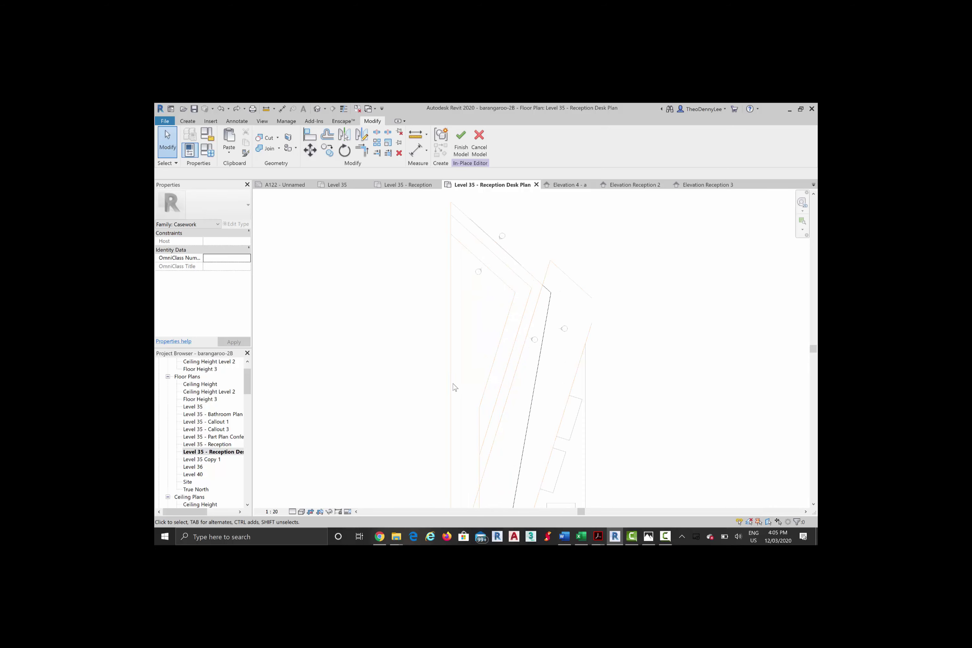
pyautogui.press('c')
pyautogui.press('g')
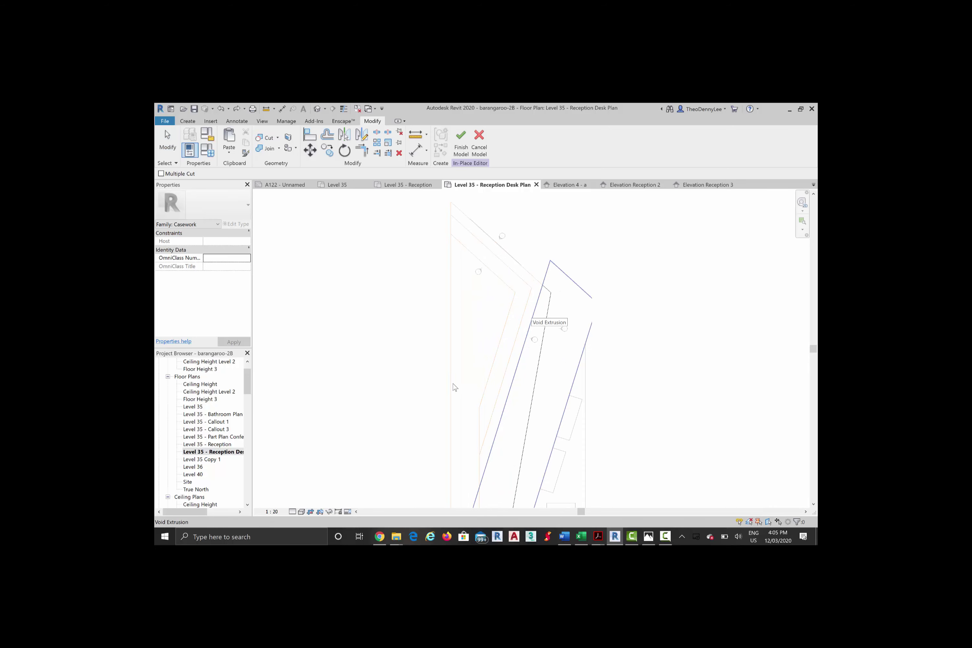
pyautogui.click(455, 387)
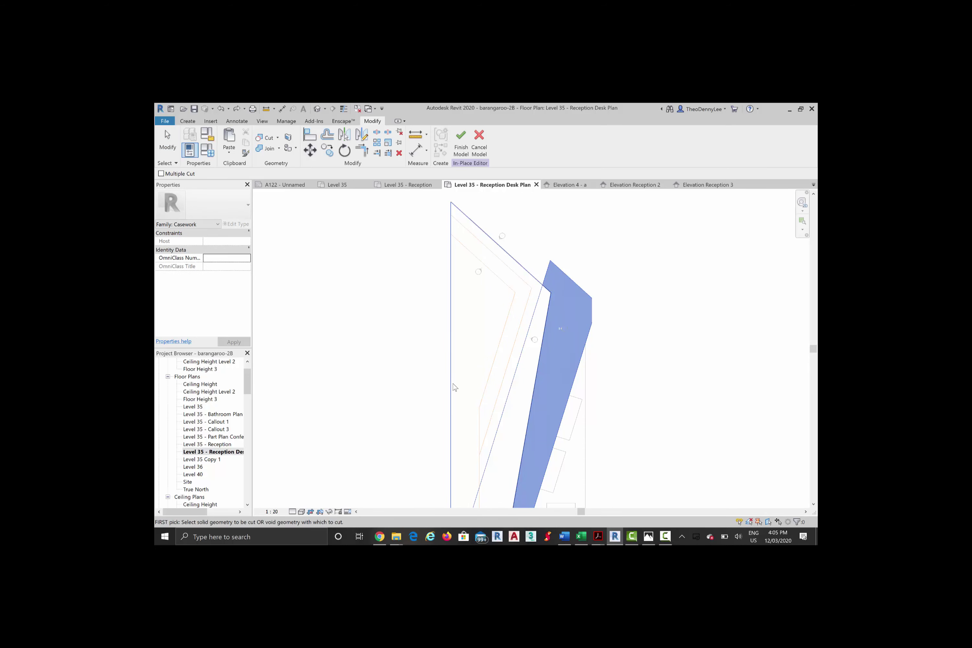
pyautogui.click(454, 387)
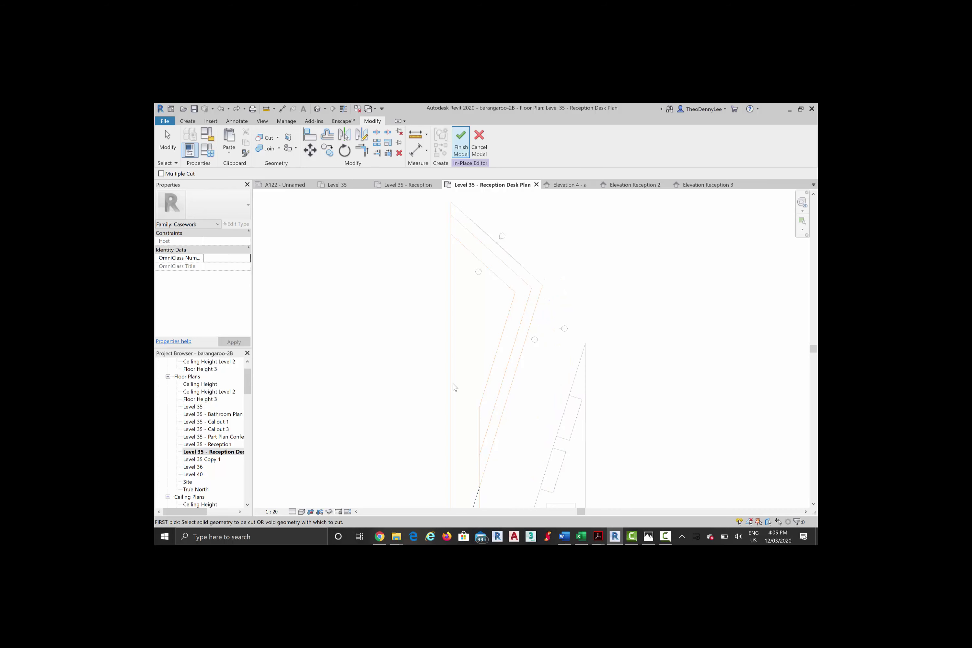
pyautogui.press('f')
pyautogui.press('m')
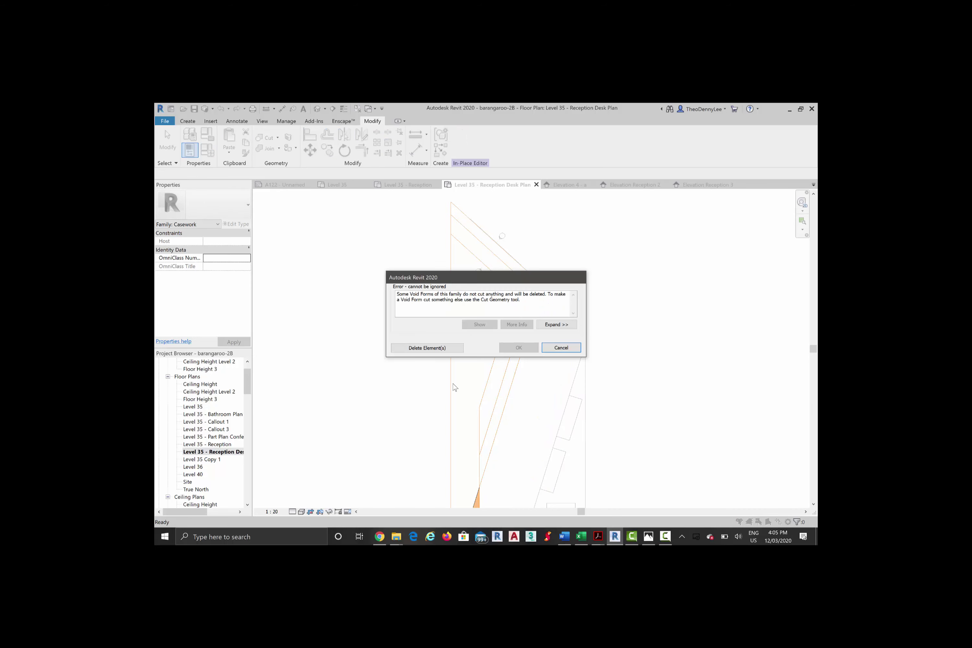
pyautogui.press('Escape')
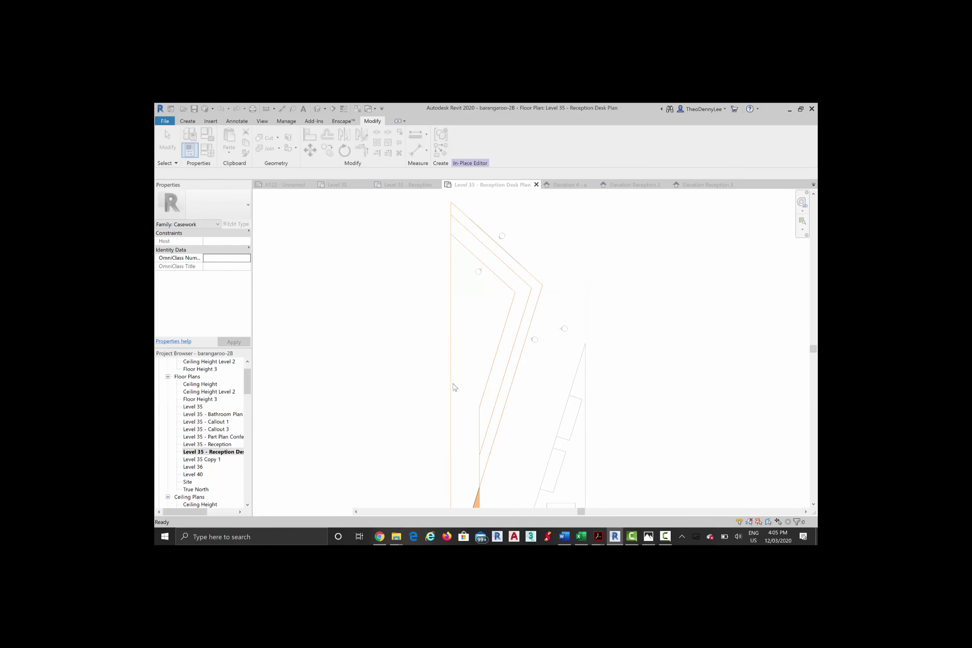
# Step: Cut the remaining solid with the large void that fills the area inside the bent desk outline
pyautogui.scroll(-2, 453, 383)
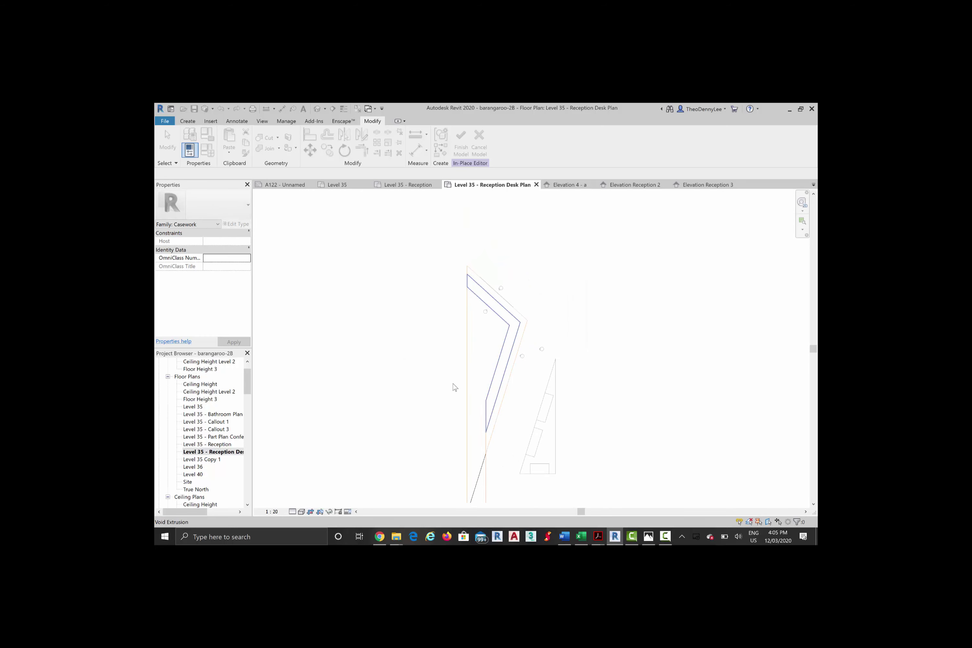
pyautogui.moveTo(453, 383); pyautogui.dragTo(431, 255, button='middle')
pyautogui.scroll(2, 453, 383)
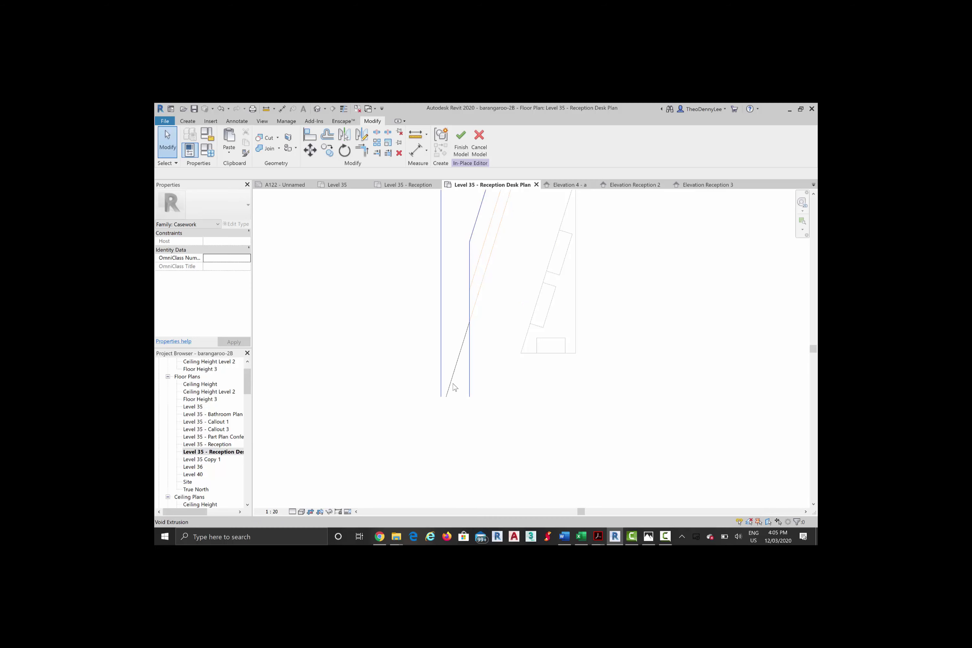
pyautogui.press('c')
pyautogui.press('p')
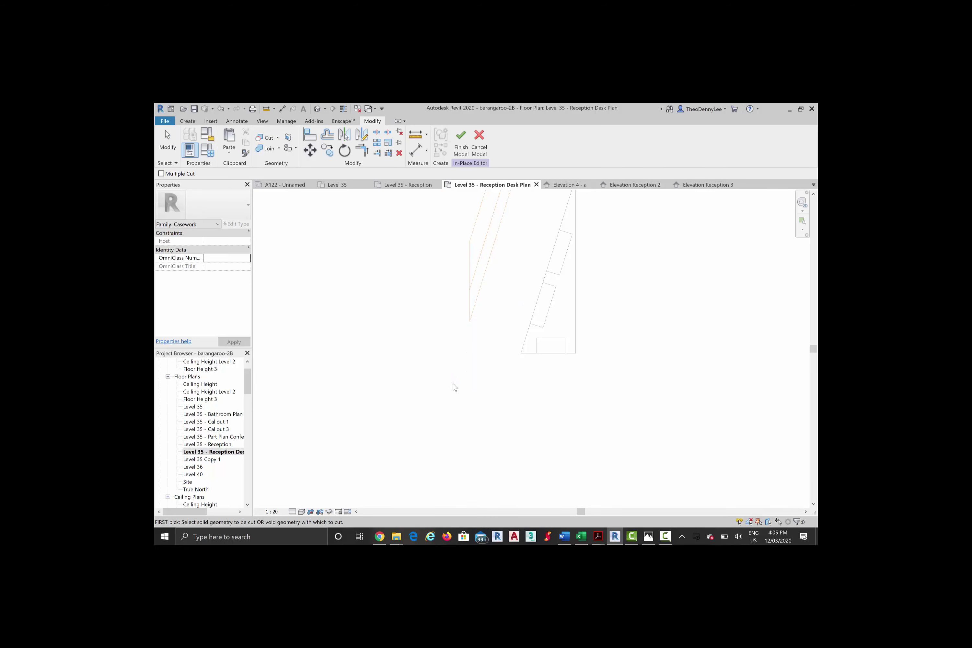
# Step: Try to finish the in-place model by deleting the remaining uncutting voids, and undo it to return to editing
pyautogui.scroll(-1, 453, 384)
pyautogui.moveTo(453, 383); pyautogui.dragTo(423, 493, button='middle')
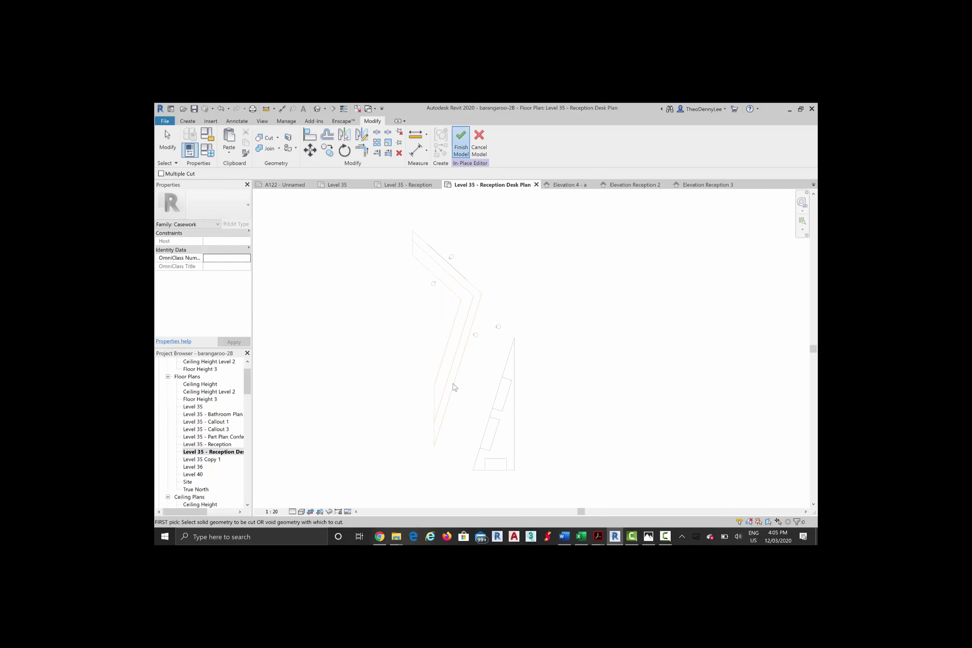
pyautogui.click(461, 143)
pyautogui.click(427, 348)
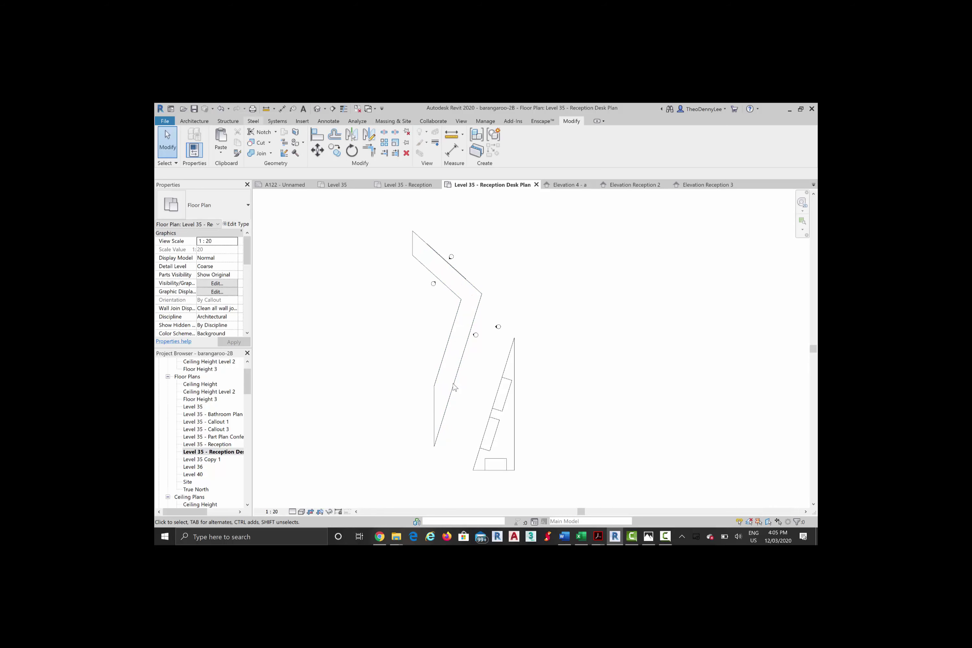
pyautogui.click(220, 109)
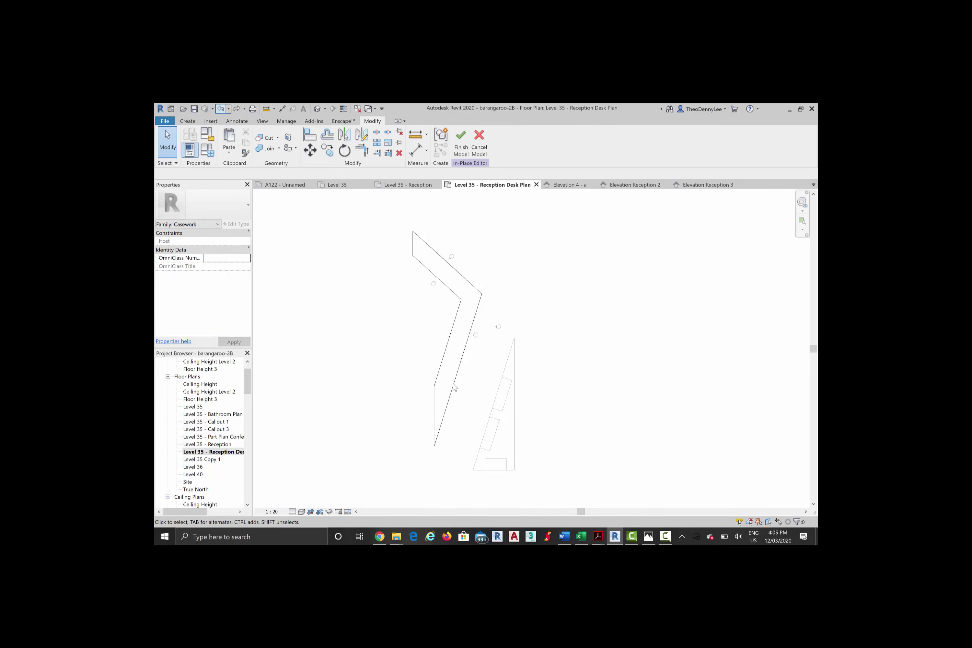
pyautogui.click(220, 108)
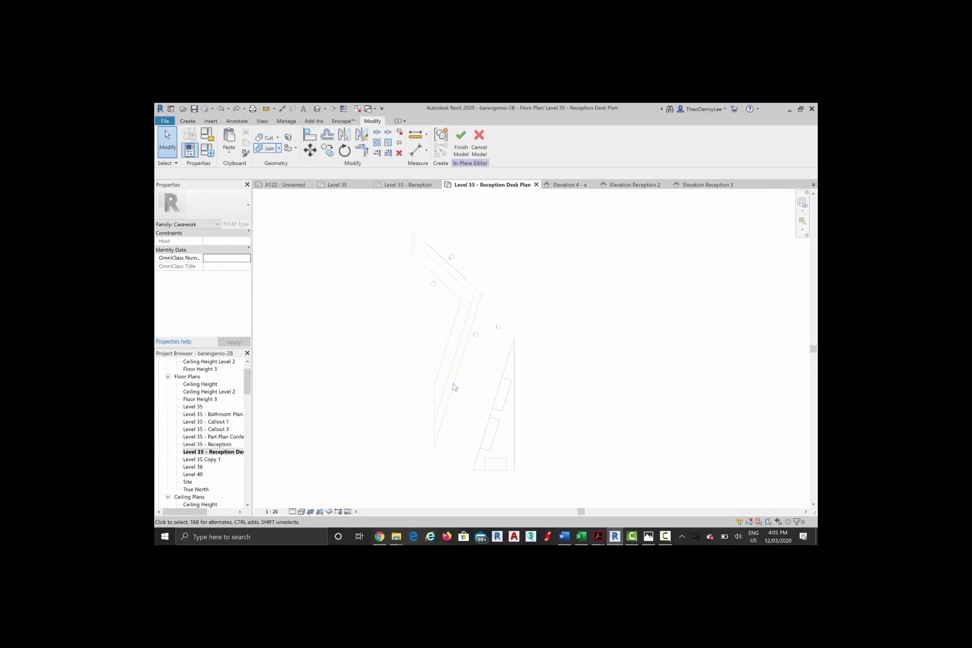
# Step: Cut the bent desk solid with the strip-shaped void that runs along its inner edge
pyautogui.press('Tab')
pyautogui.press('Tab')
pyautogui.press('Tab')
pyautogui.press('Tab')
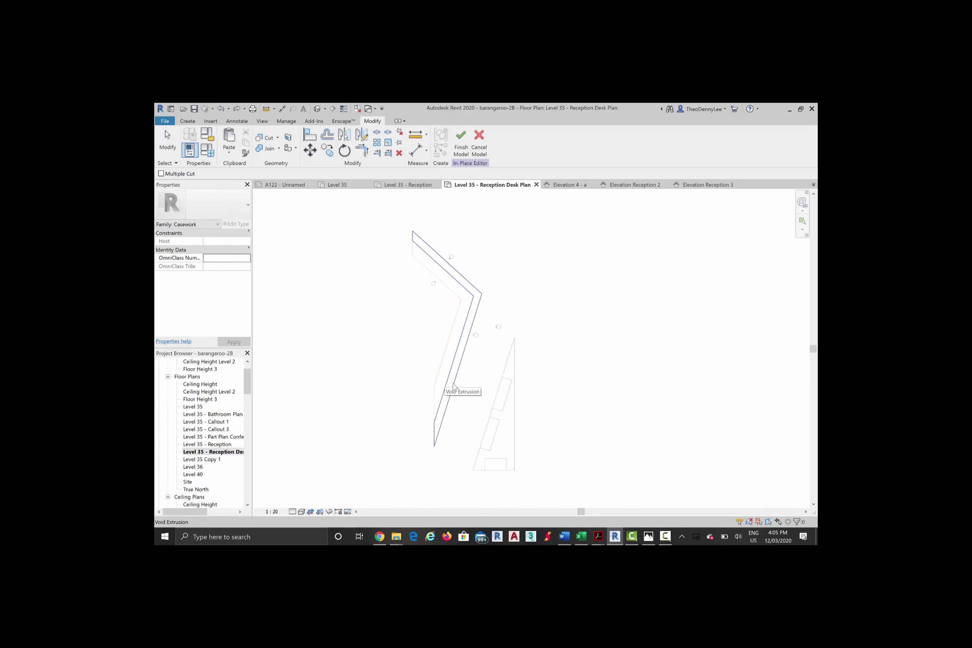
pyautogui.scroll(3, 455, 388)
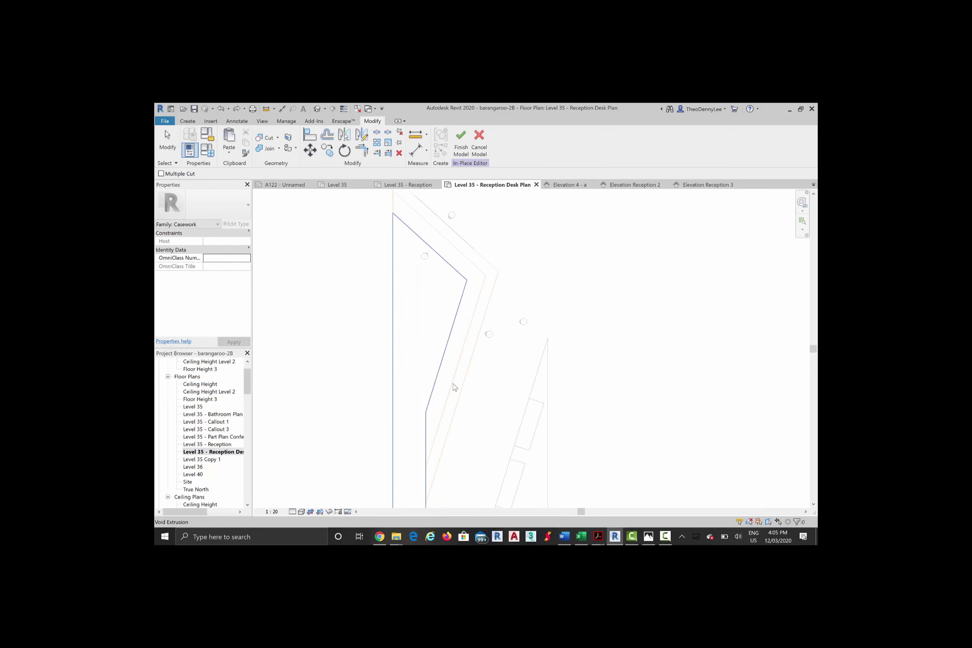
pyautogui.press('Tab')
pyautogui.press('Tab')
pyautogui.press('Tab')
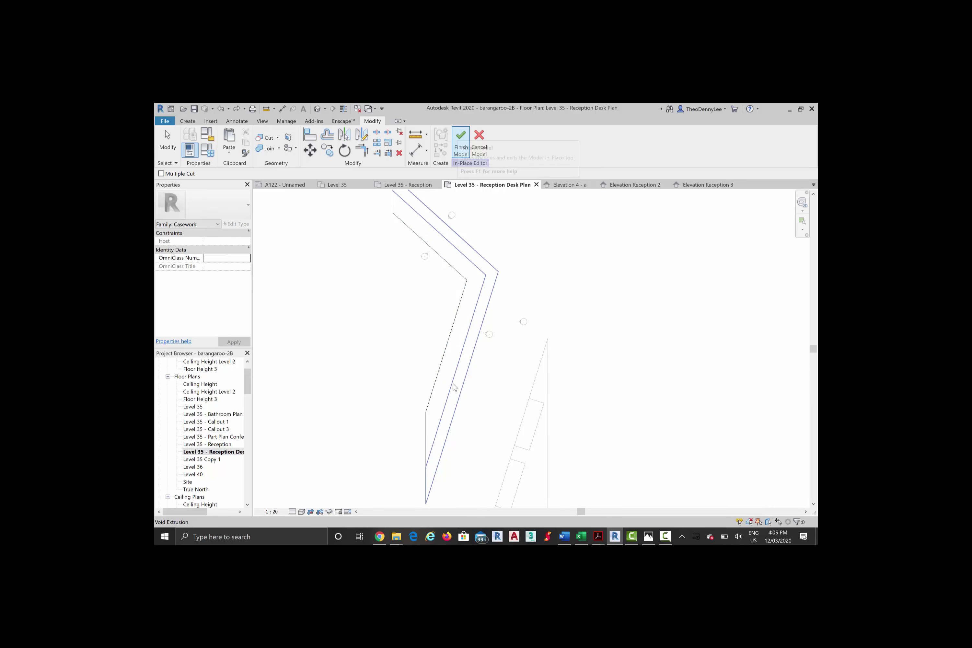
pyautogui.click(455, 388)
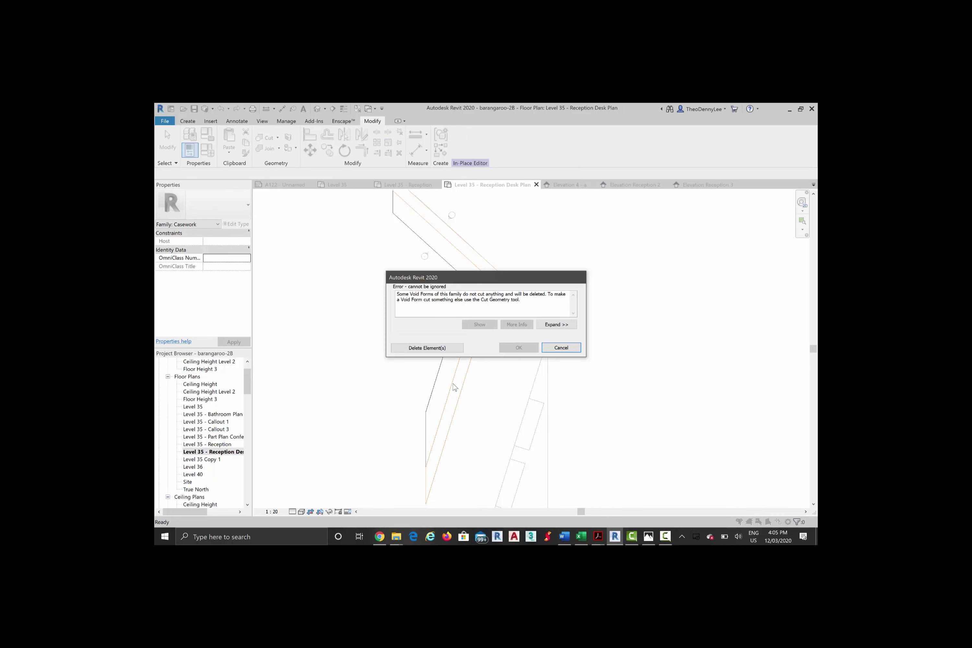
pyautogui.press('Escape')
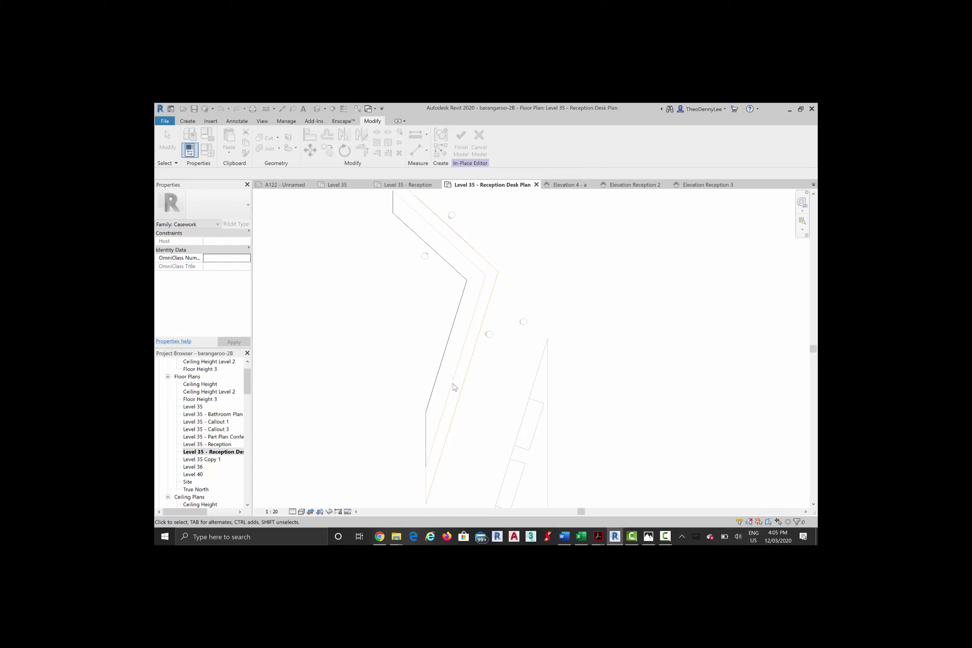
pyautogui.press('Escape')
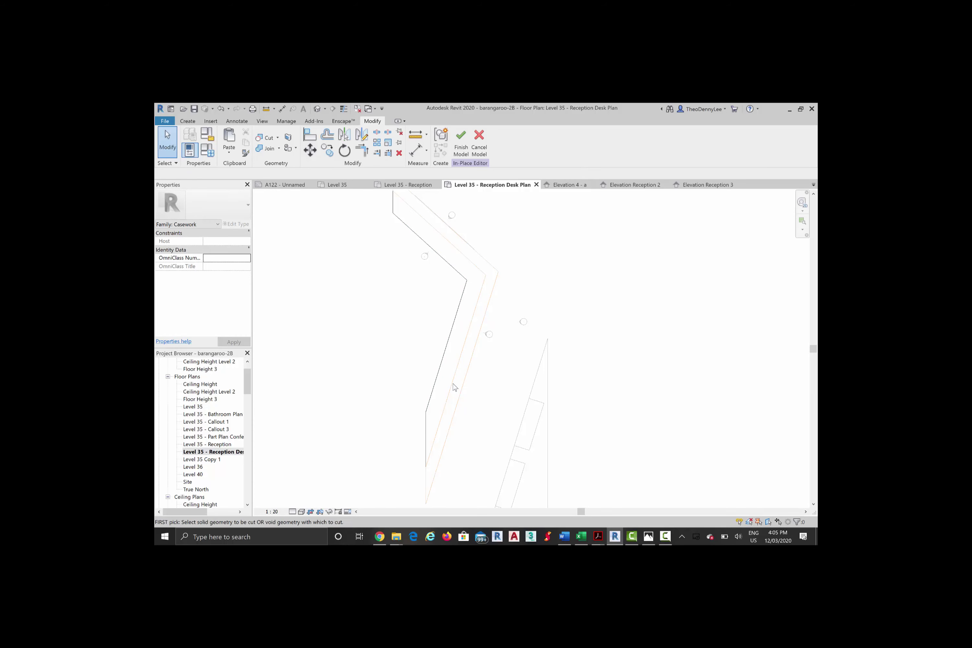
# Step: Cut the bent desk solid with the strip-shaped void along its outer edge and finish the in-place model
pyautogui.press('Return')
pyautogui.press('Tab')
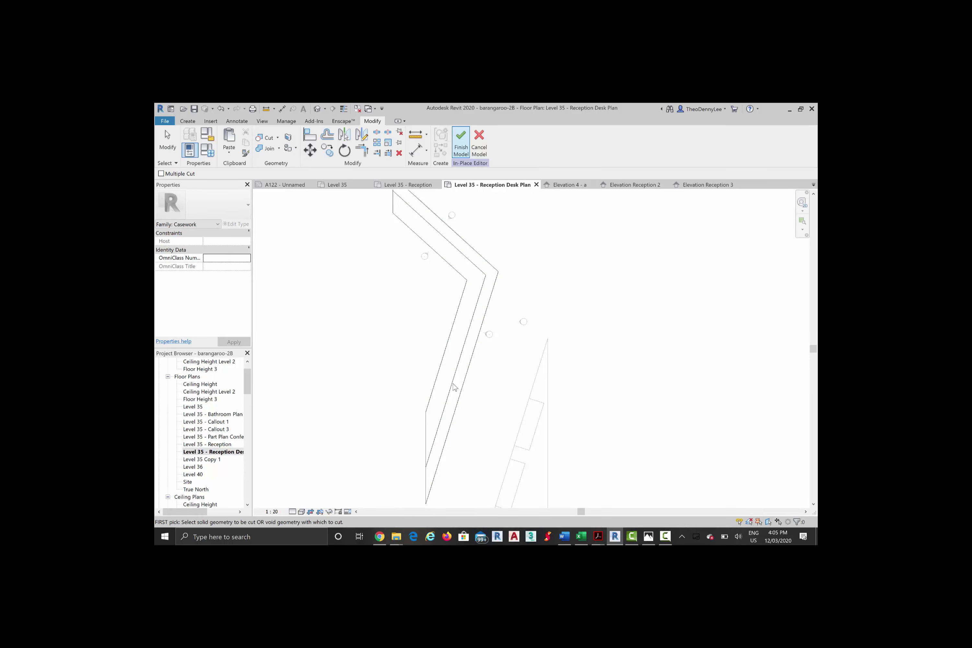
pyautogui.click(461, 143)
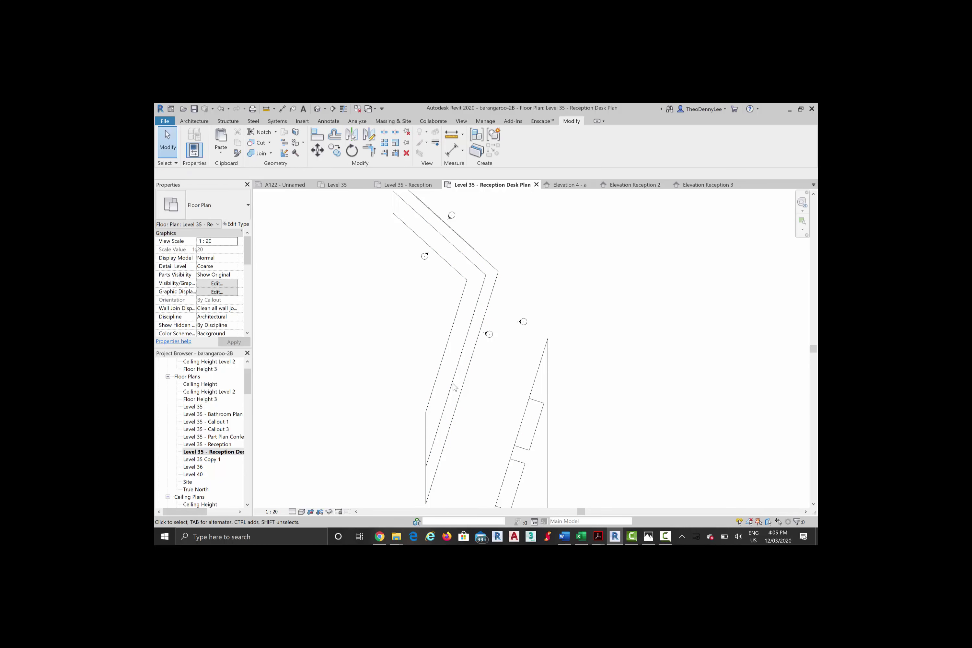
# Step: Open the triangular desk casework for in-place editing and delete the bent solid extrusion from it
pyautogui.scroll(-3, 455, 388)
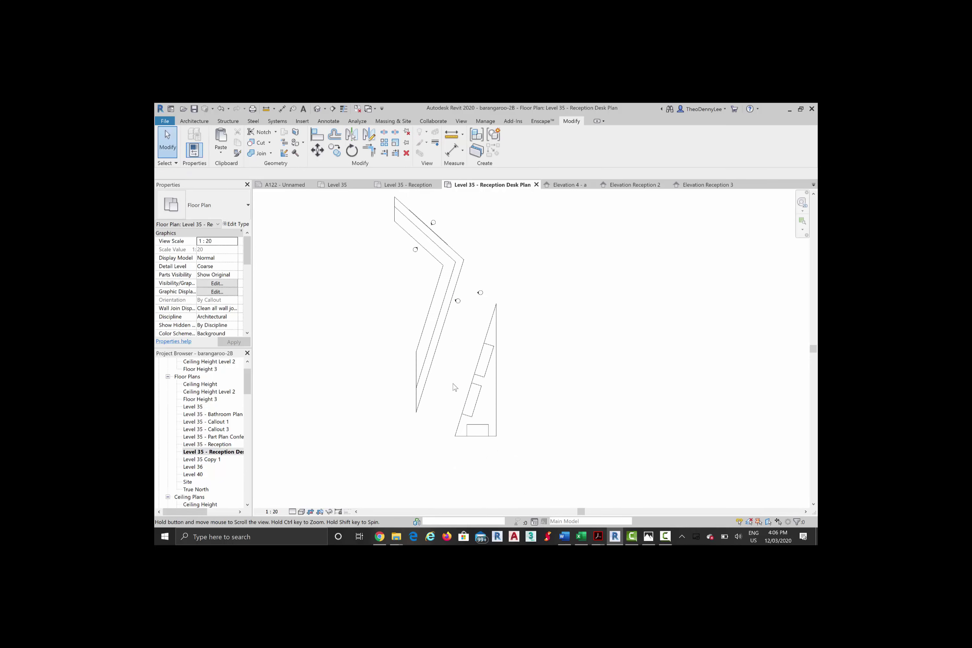
pyautogui.click(455, 387)
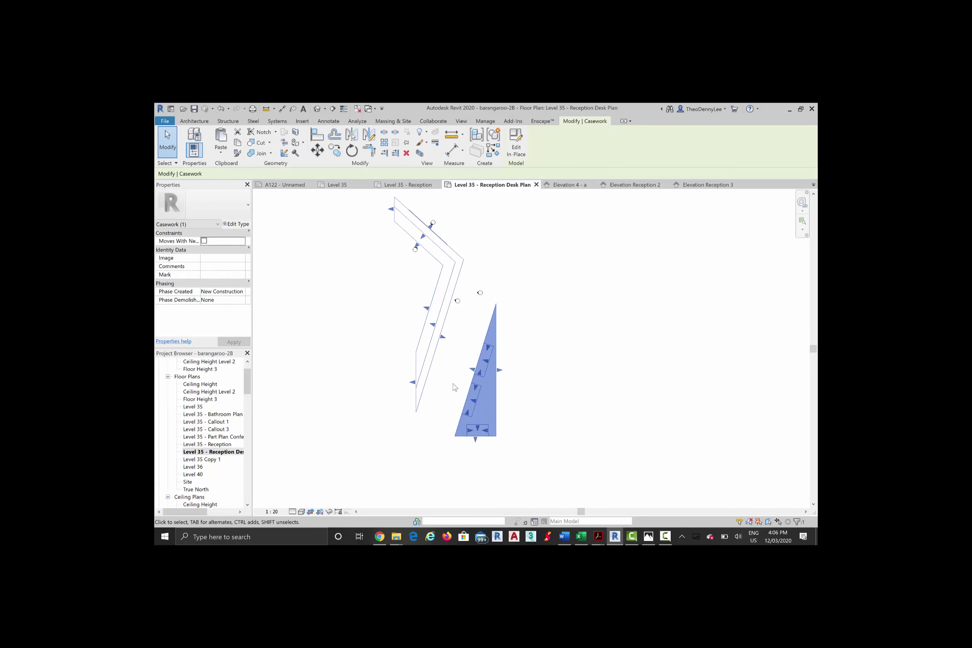
pyautogui.doubleClick(453, 384)
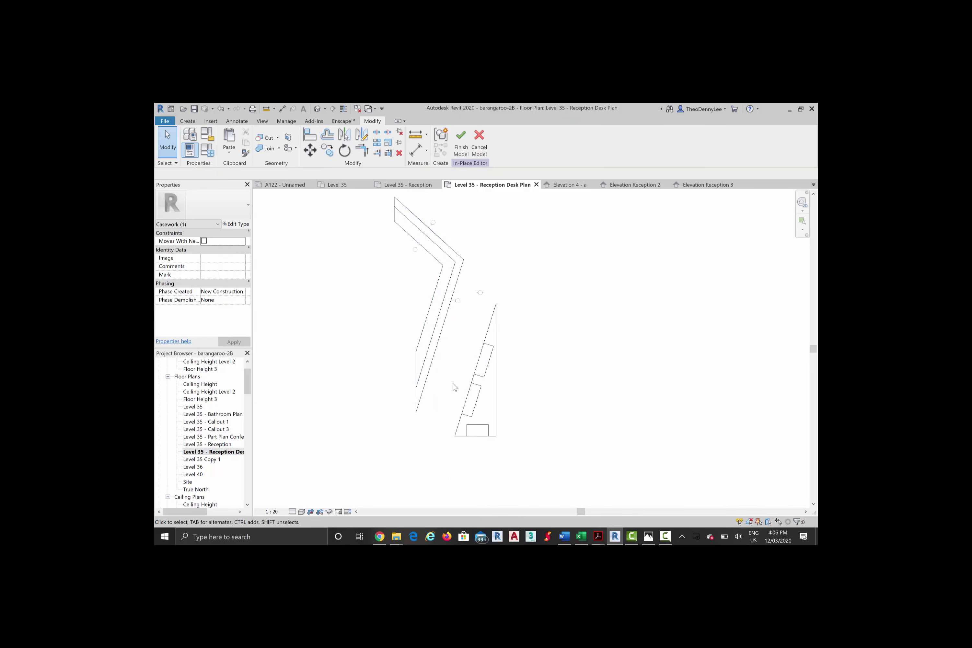
pyautogui.press('Tab')
pyautogui.press('Tab')
pyautogui.press('Tab')
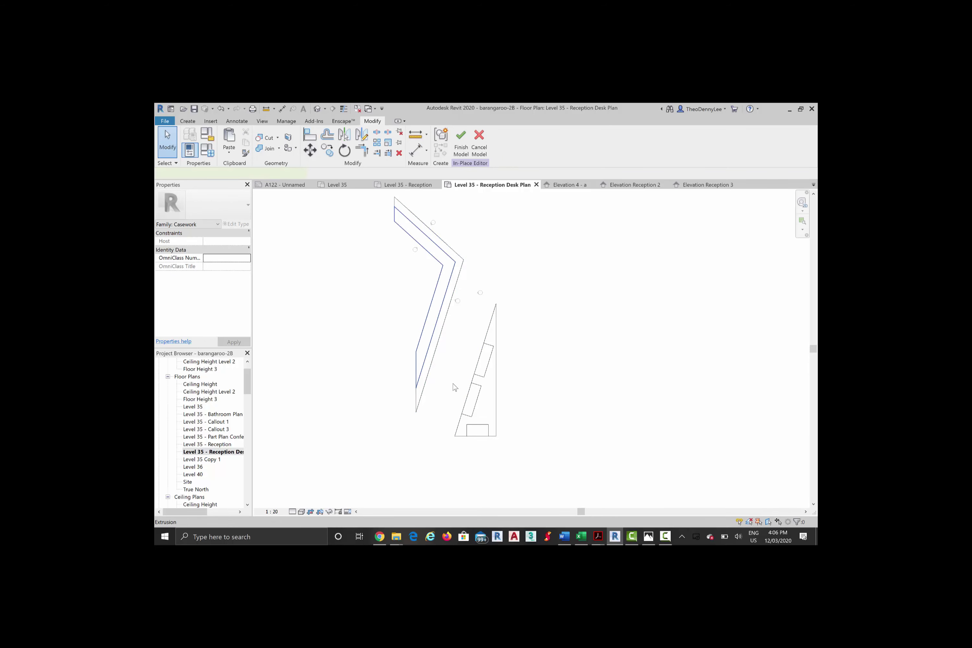
pyautogui.click(455, 387)
pyautogui.press('Escape')
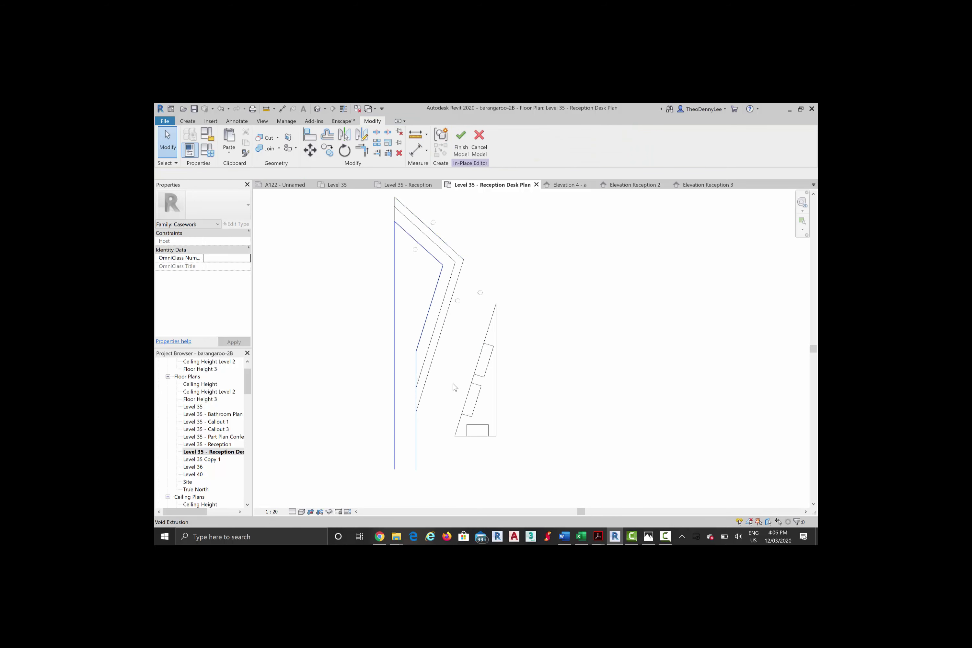
# Step: Delete the void inside the bent desk outline and the strip-shaped void along the desk's outer edge
pyautogui.click(455, 387)
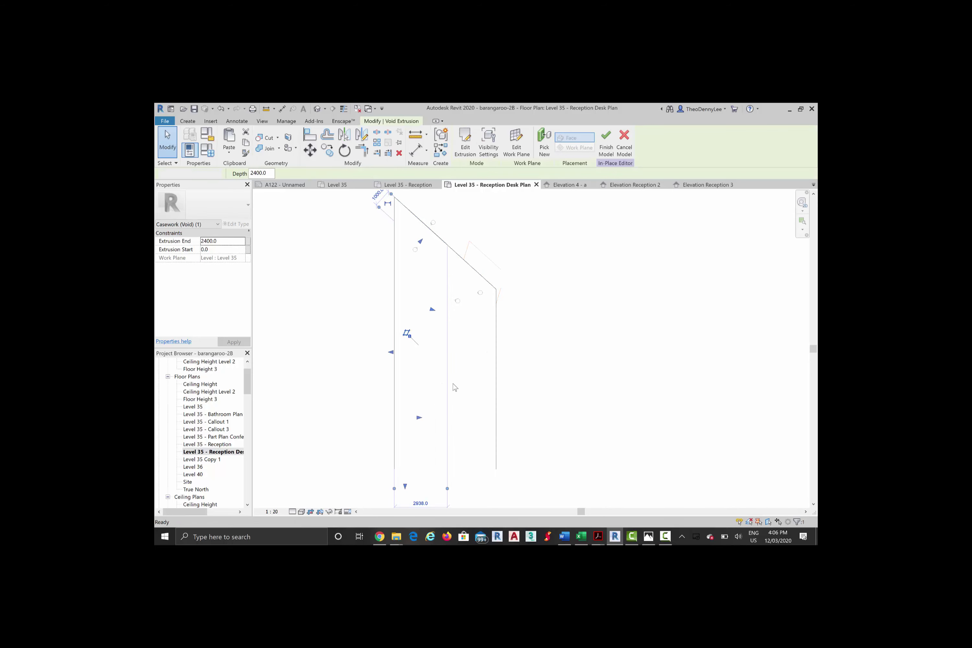
pyautogui.press('Escape')
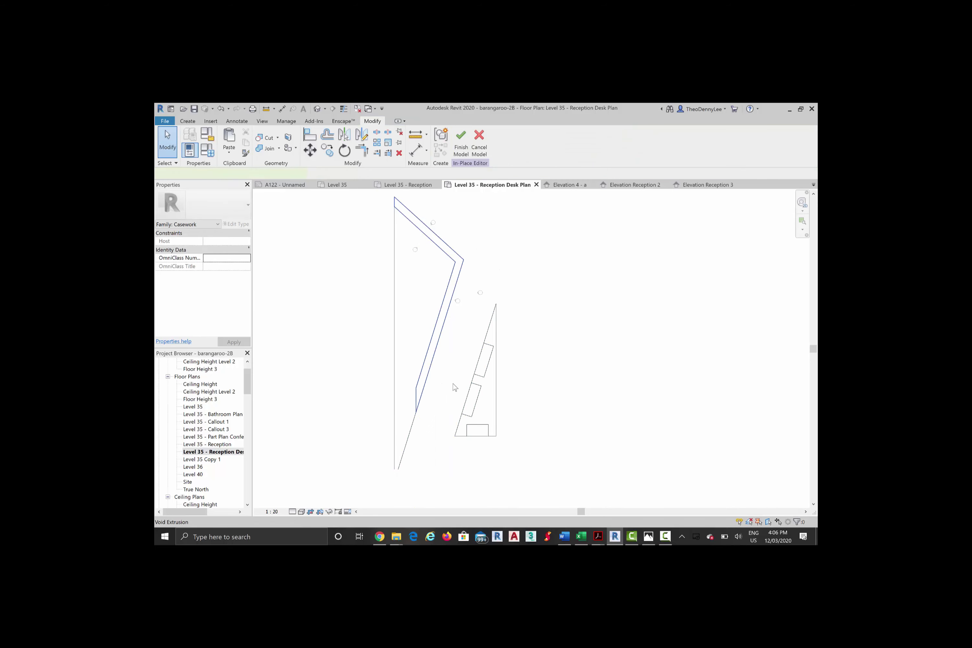
pyautogui.click(455, 388)
pyautogui.press('Escape')
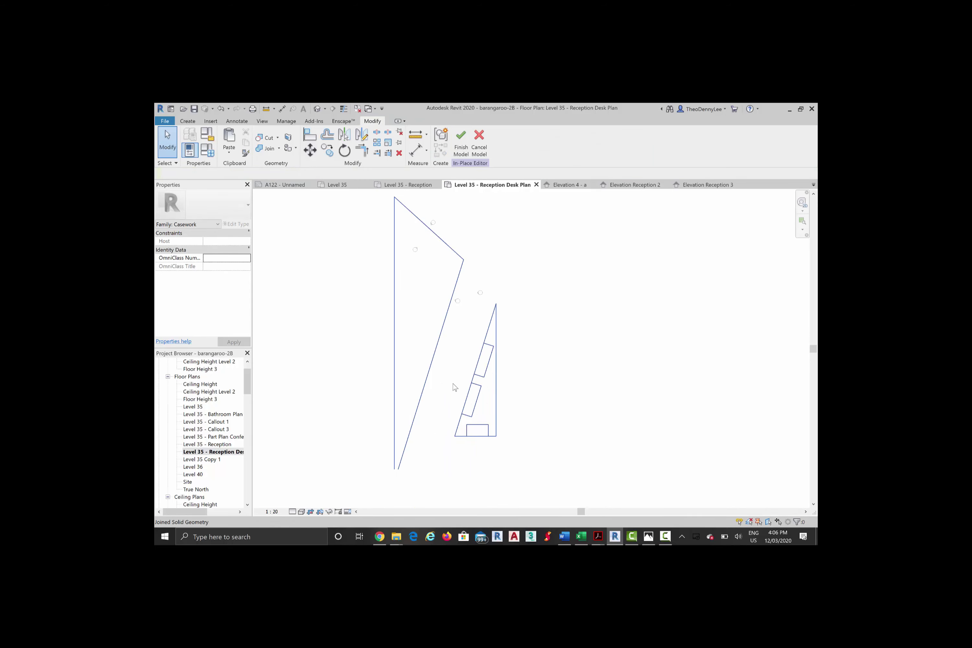
# Step: Unjoin the large solid from the geometry it is joined to
pyautogui.click(455, 387)
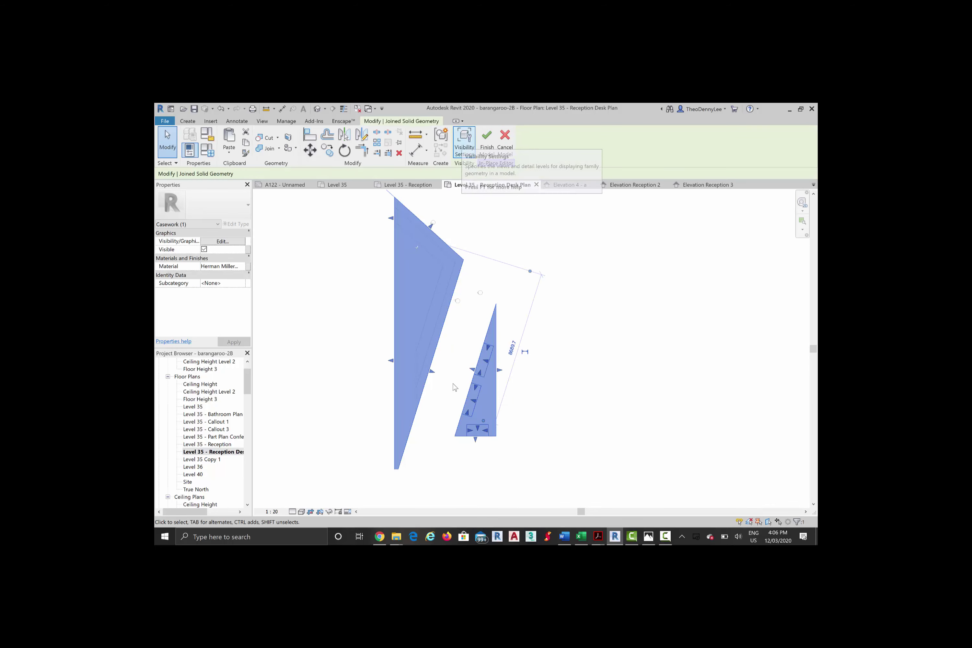
pyautogui.click(279, 148)
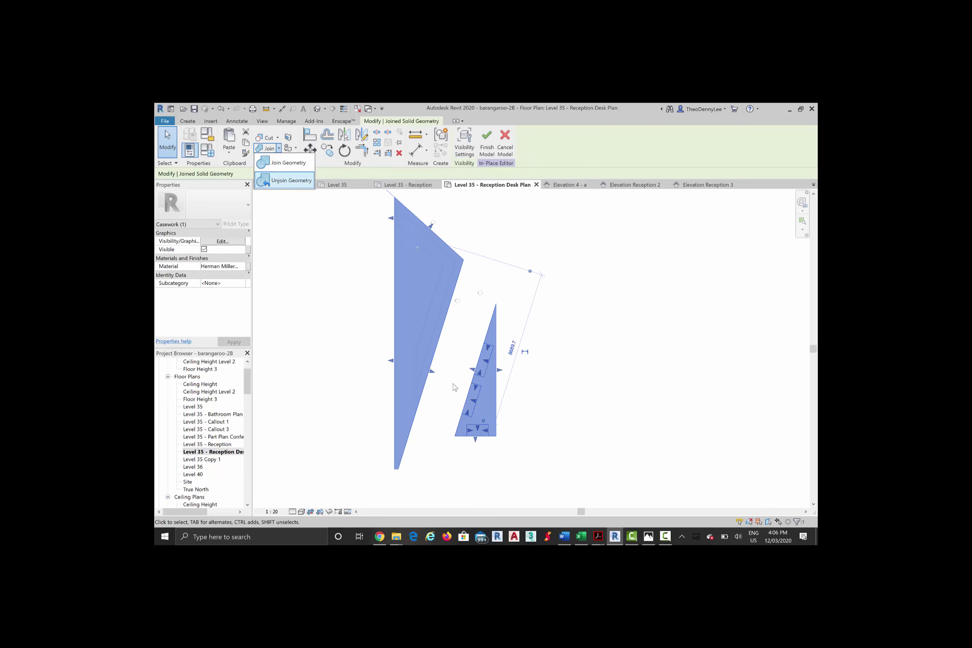
pyautogui.click(285, 181)
pyautogui.click(455, 388)
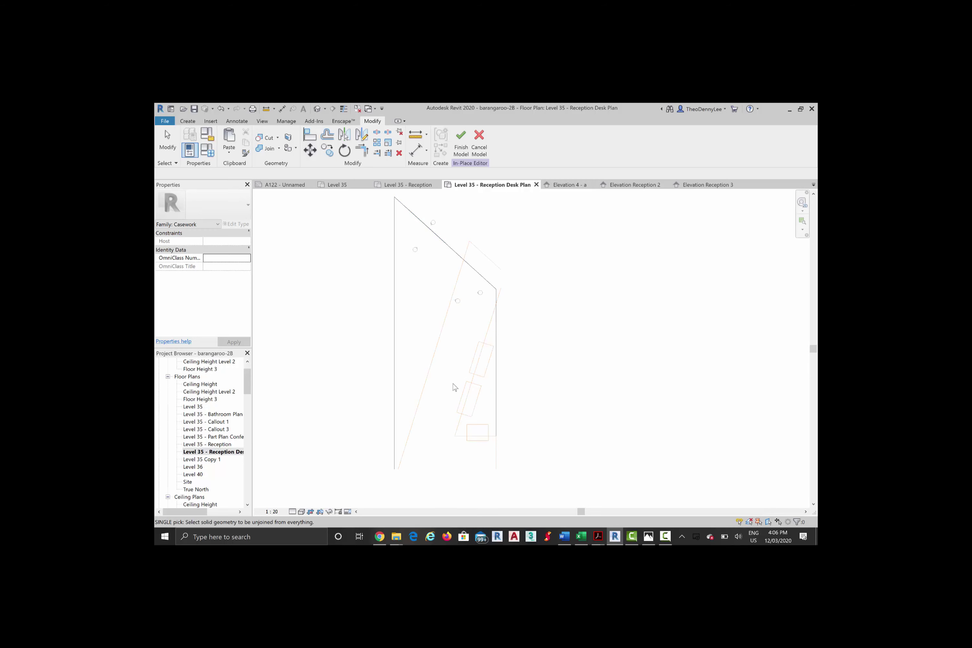
pyautogui.rightClick(344, 276)
pyautogui.click(364, 281)
pyautogui.rightClick(360, 280)
pyautogui.click(379, 284)
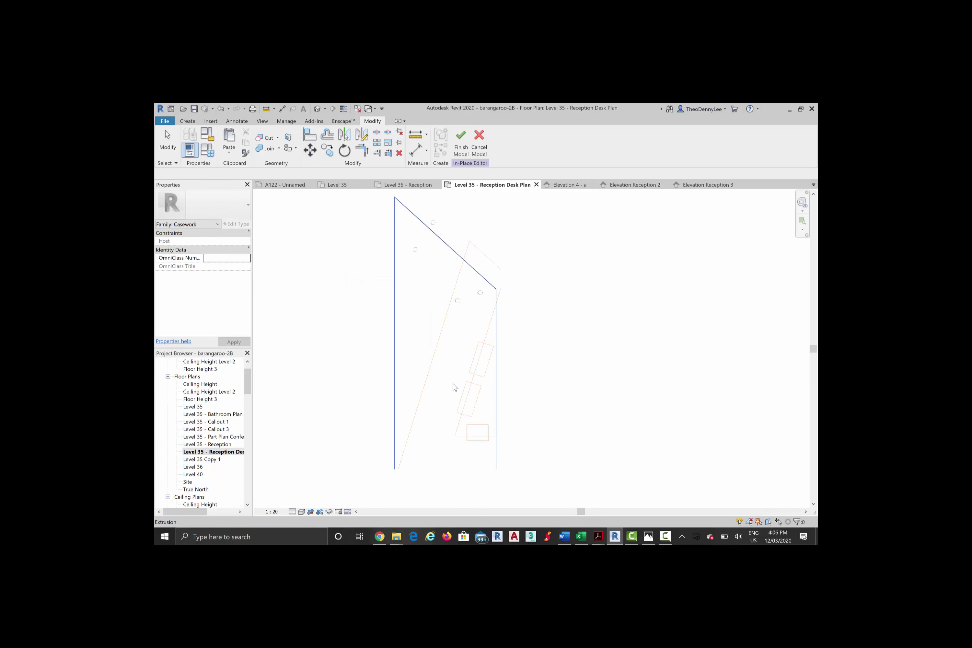
# Step: Edit the large solid's sketch, moving its short upper edge segment to slope down from the angled top edge, about 3600 mm long at 105°
pyautogui.click(455, 388)
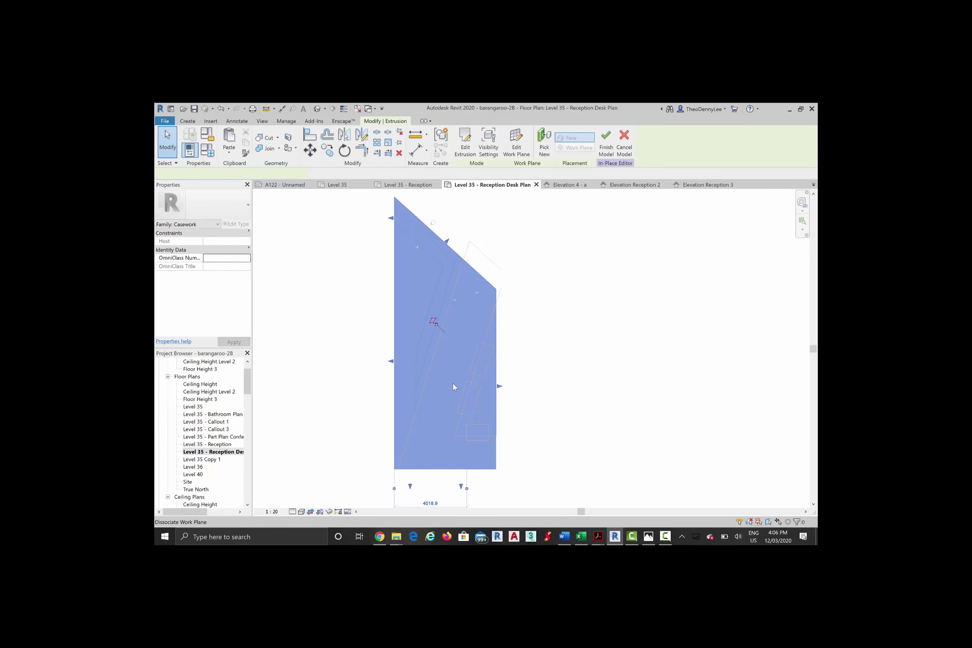
pyautogui.scroll(-2, 455, 387)
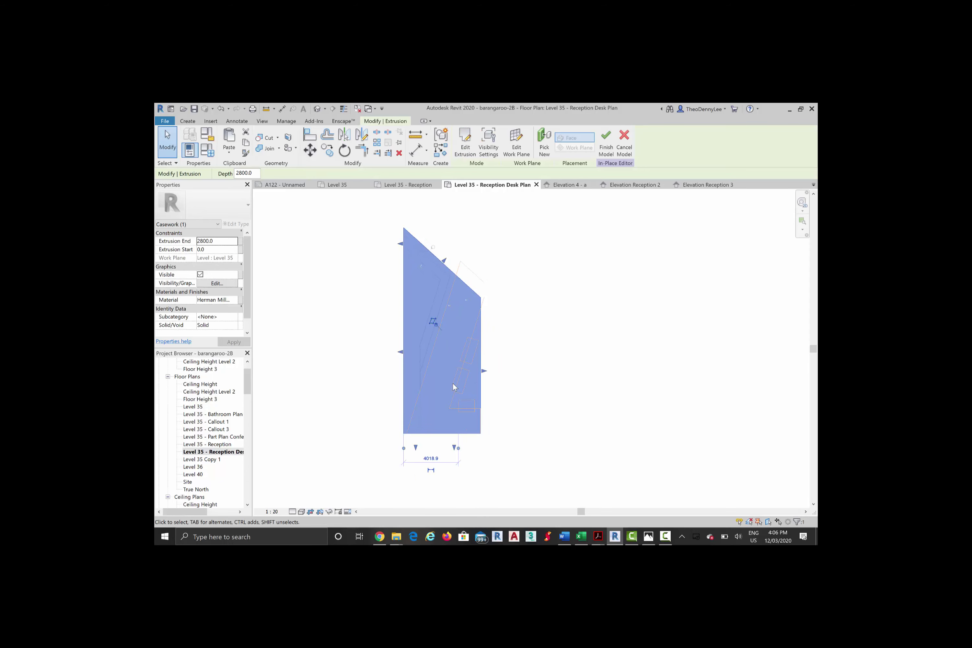
pyautogui.doubleClick(453, 384)
pyautogui.scroll(1, 453, 384)
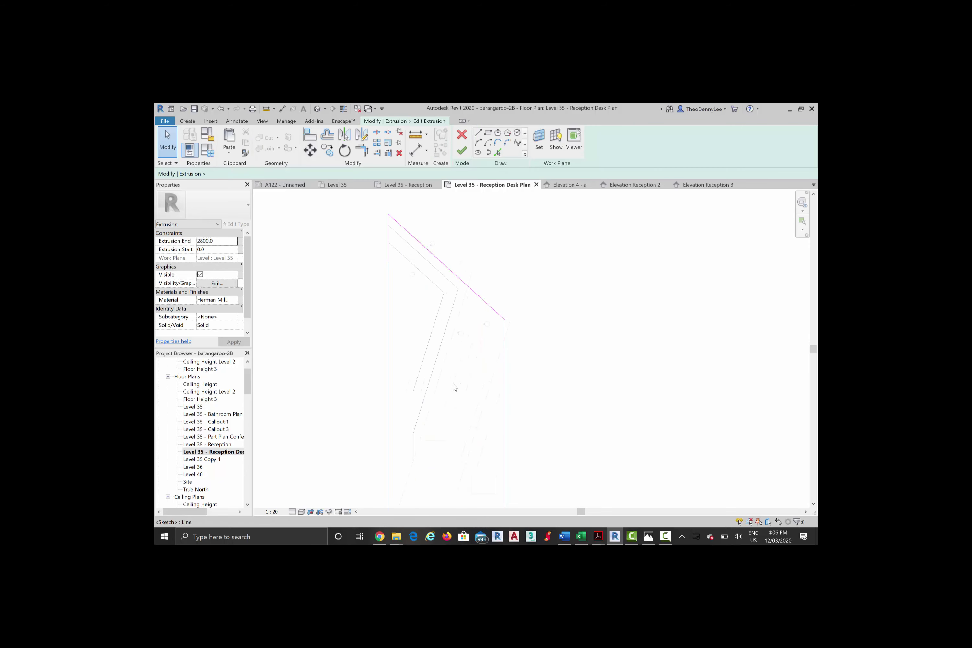
pyautogui.click(389, 387)
pyautogui.moveTo(388, 262); pyautogui.dragTo(388, 214)
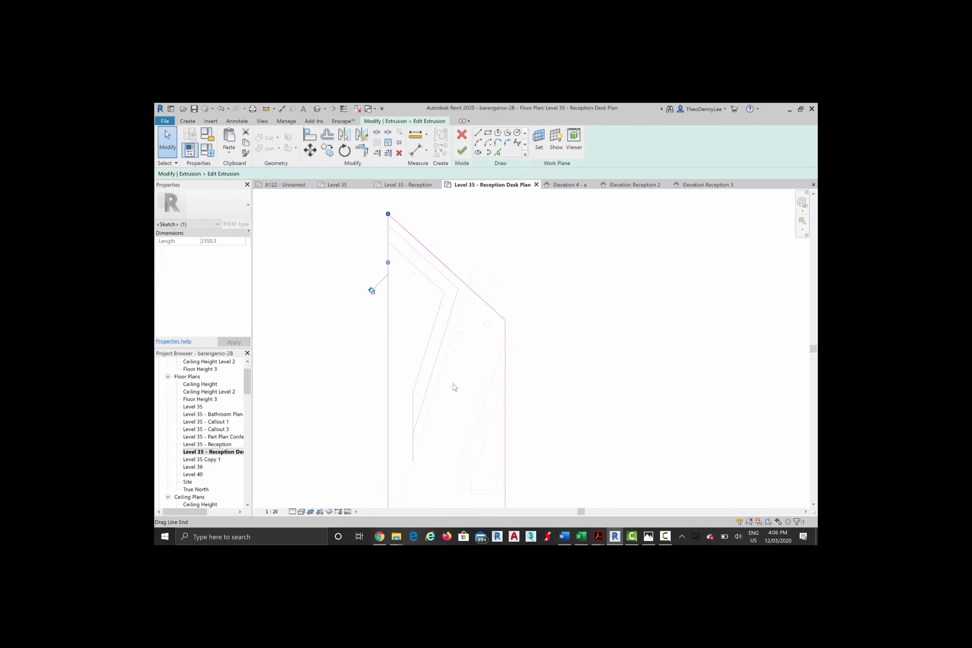
pyautogui.moveTo(371, 290)
pyautogui.mouseDown()
pyautogui.moveTo(443, 278)
pyautogui.moveTo(477, 295)
pyautogui.mouseUp()
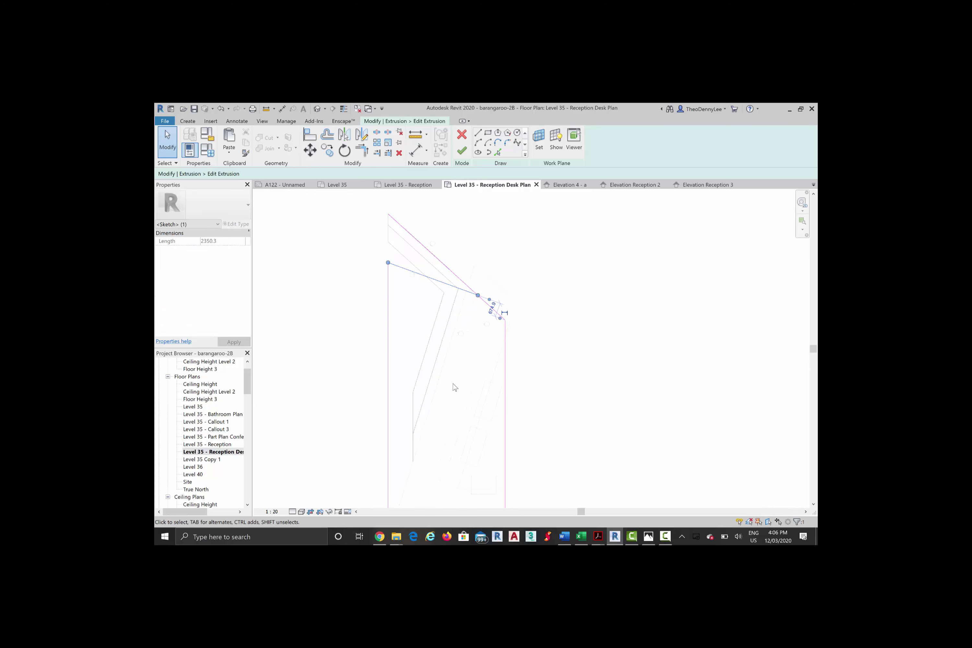
pyautogui.moveTo(388, 263); pyautogui.dragTo(459, 367)
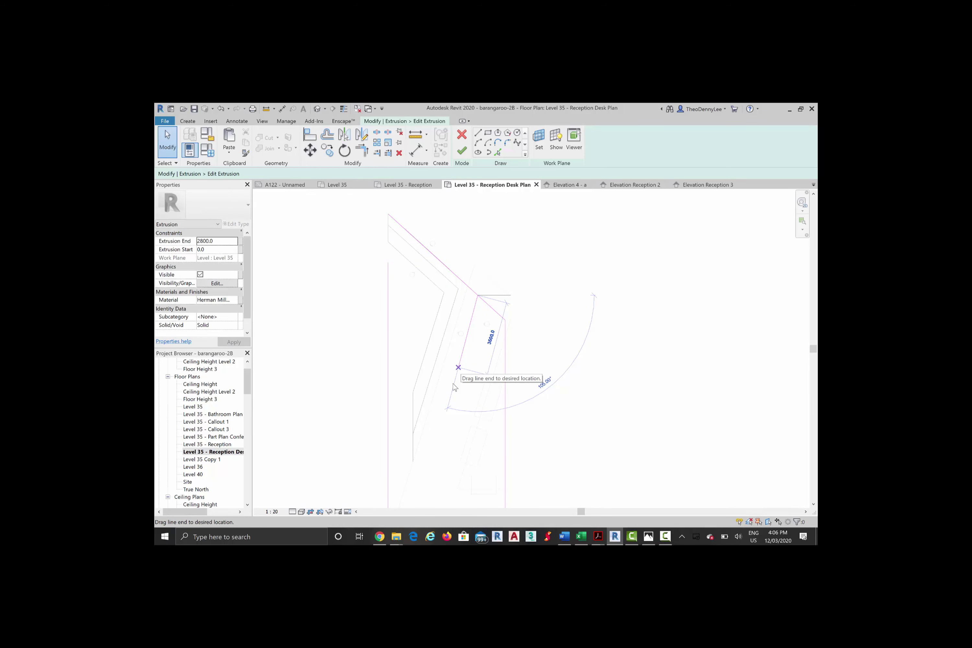
# Step: Move the upper end of the sketch's long side edge to the lower end of the relocated short segment
pyautogui.click(388, 293)
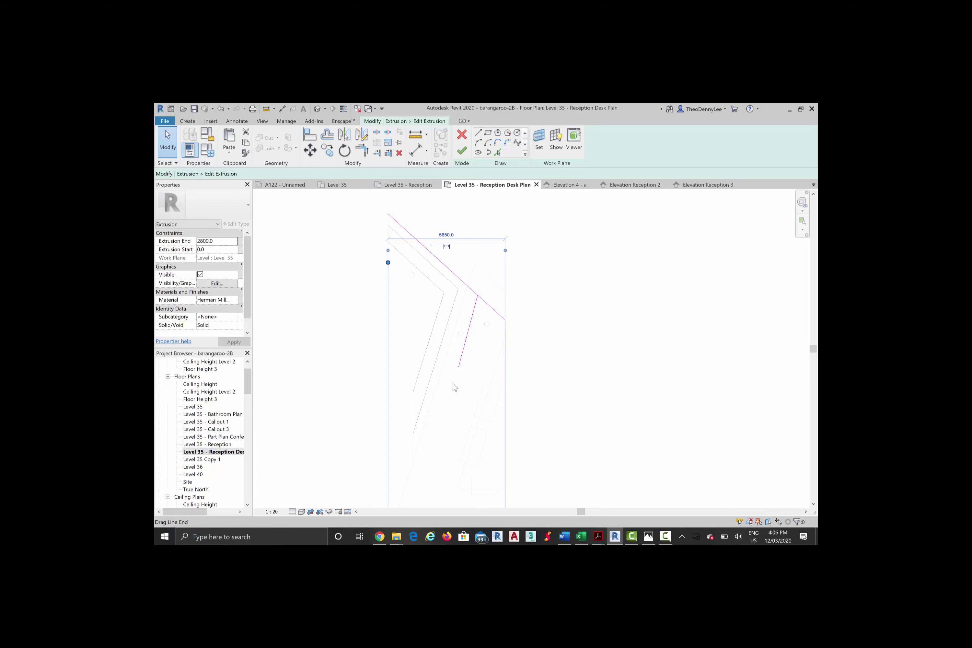
pyautogui.moveTo(389, 263)
pyautogui.mouseDown()
pyautogui.moveTo(423, 358)
pyautogui.moveTo(459, 368)
pyautogui.mouseUp()
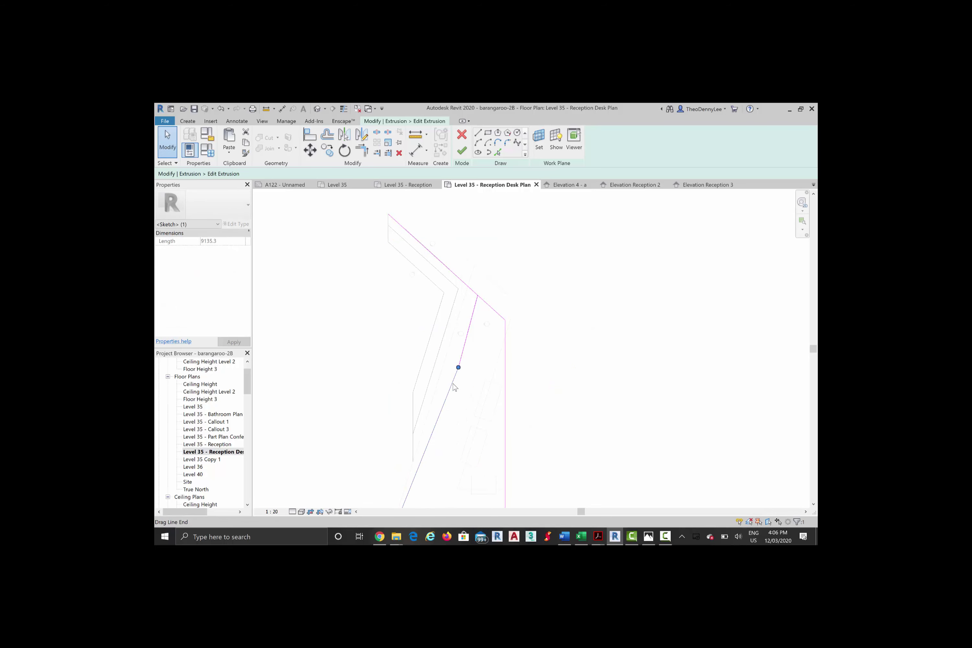
pyautogui.scroll(-1, 385, 231)
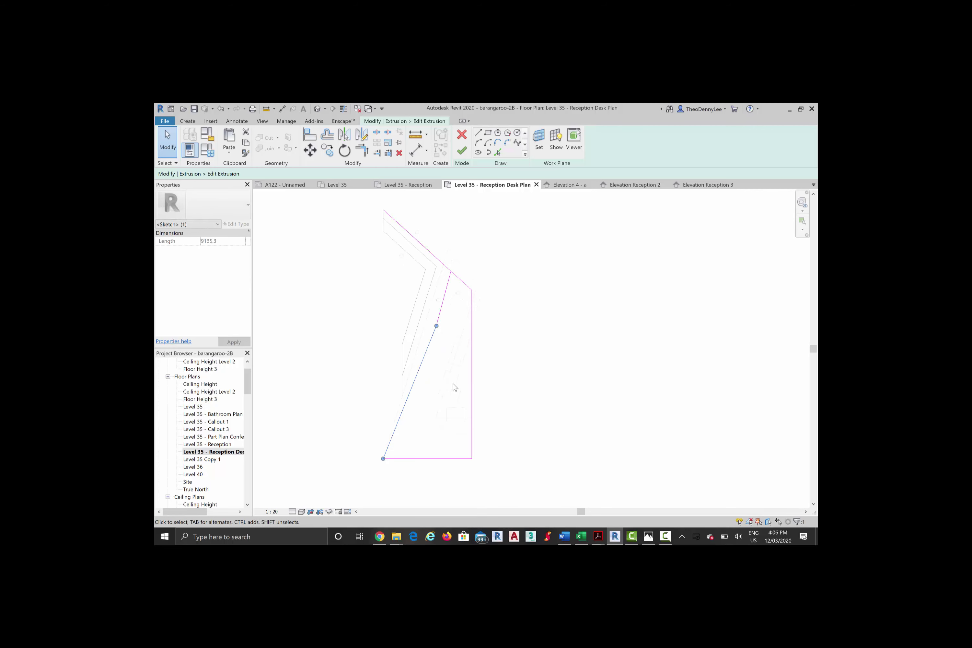
pyautogui.scroll(1, 455, 387)
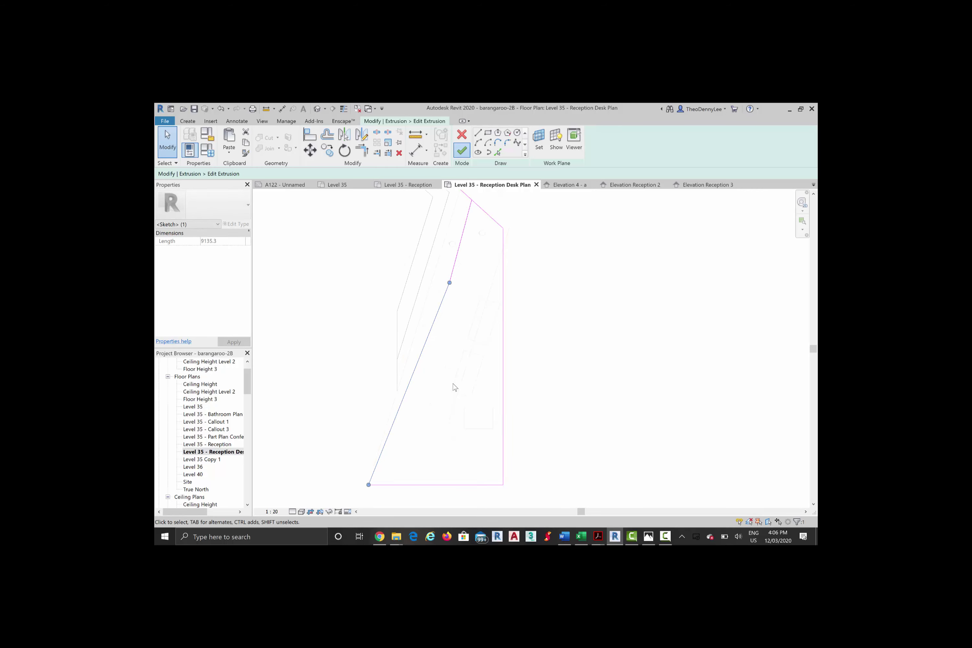
# Step: Trim the overhanging angled top line to the relocated segment and finish the extrusion sketch
pyautogui.press('Escape')
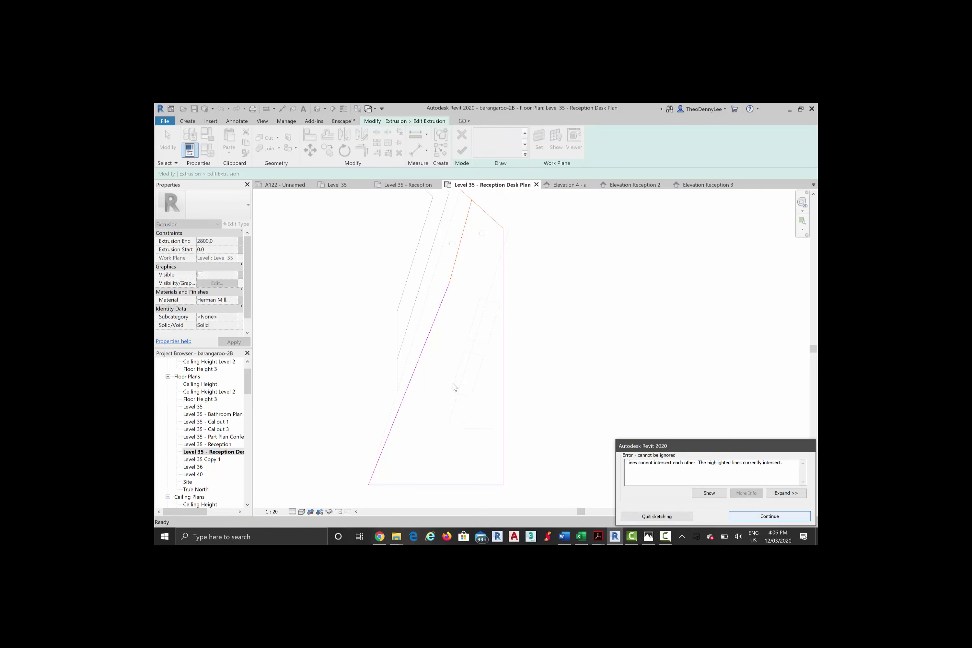
pyautogui.press('Return')
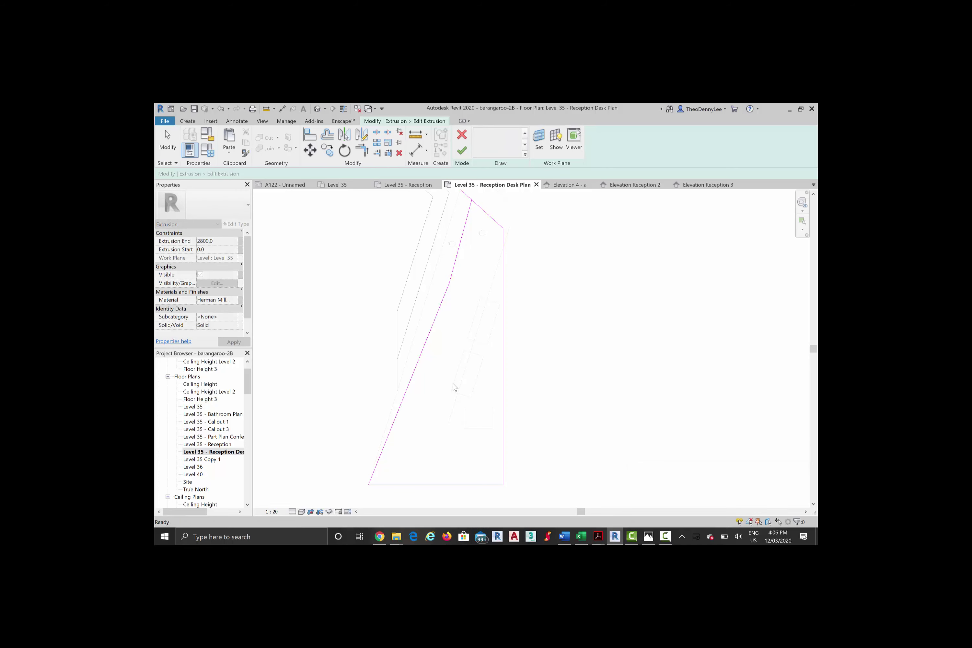
pyautogui.press('Return')
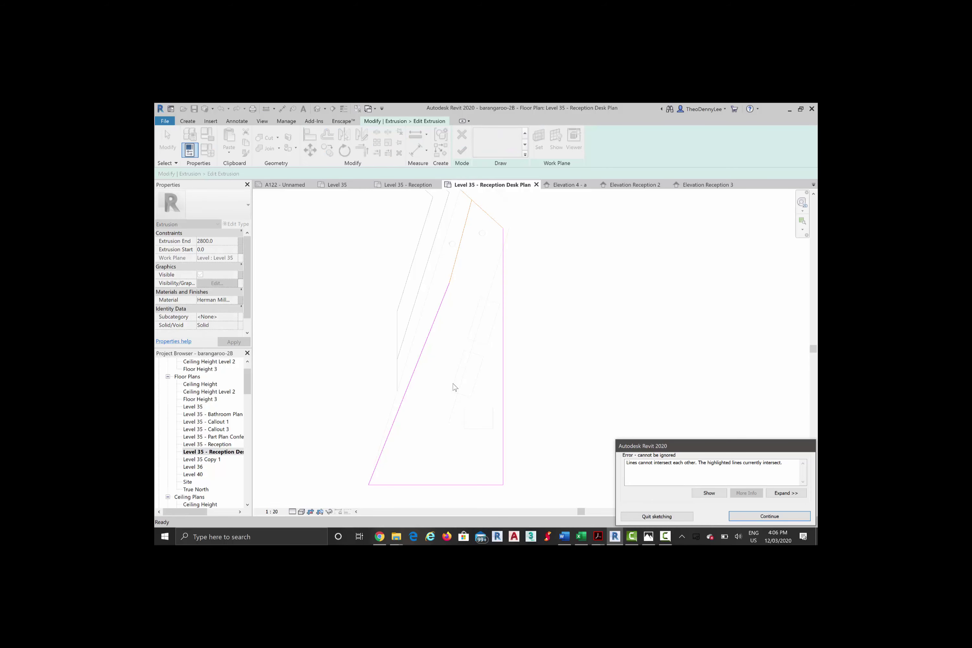
pyautogui.press('Return')
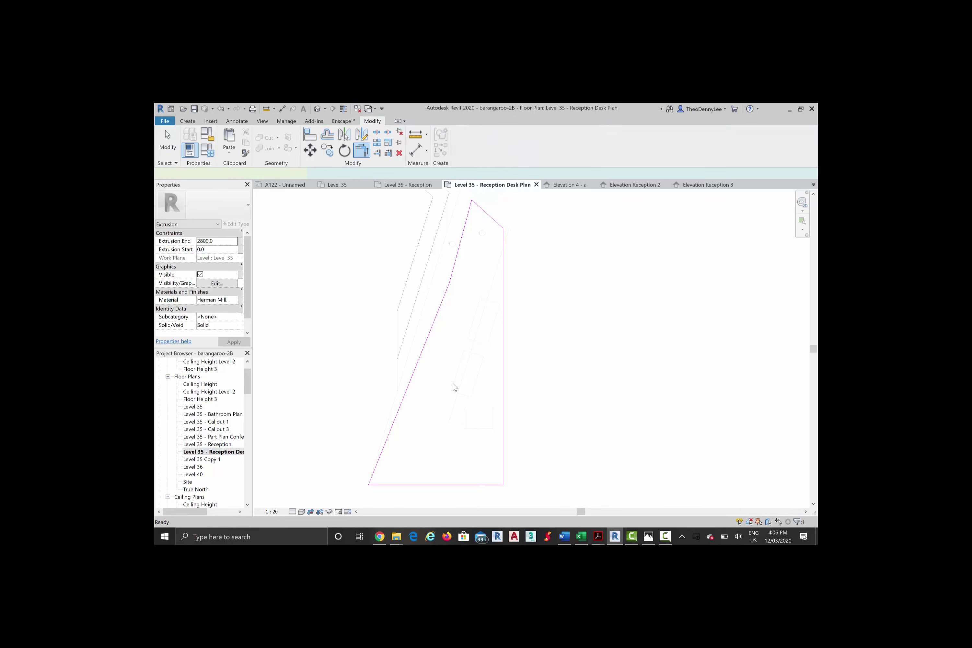
pyautogui.press('Escape')
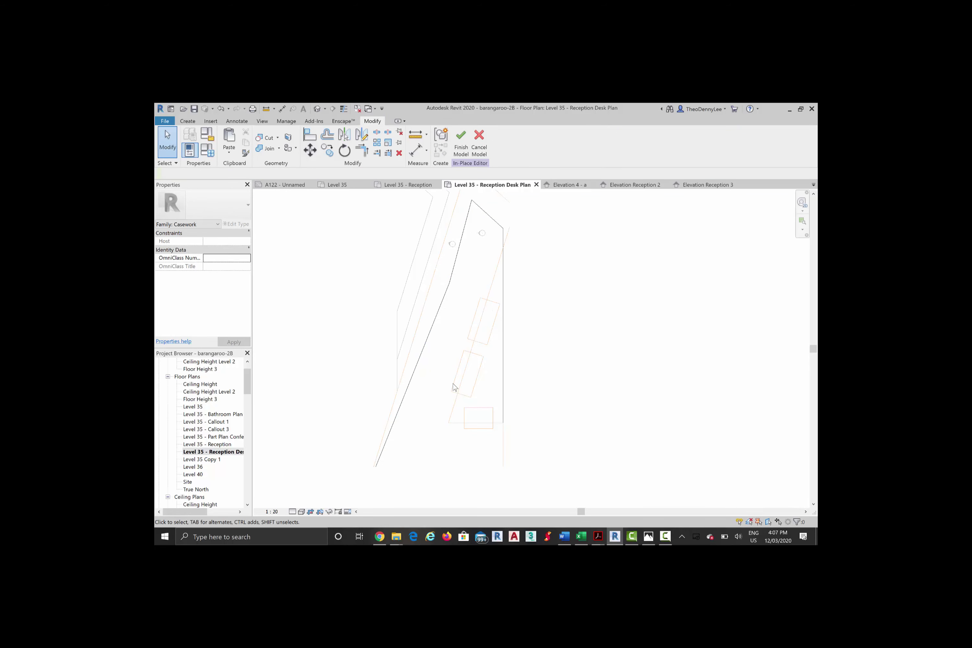
# Step: Cut the reshaped solid with the voids that form the triangular desk and finish the in-place model
pyautogui.press('j')
pyautogui.press('g')
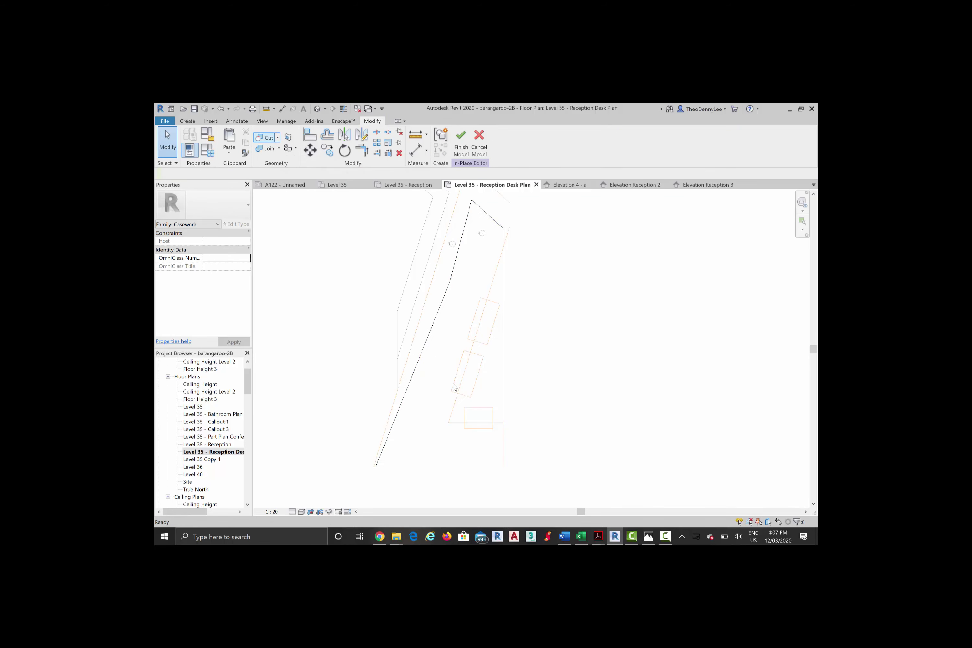
pyautogui.click(265, 138)
pyautogui.click(450, 282)
pyautogui.click(455, 387)
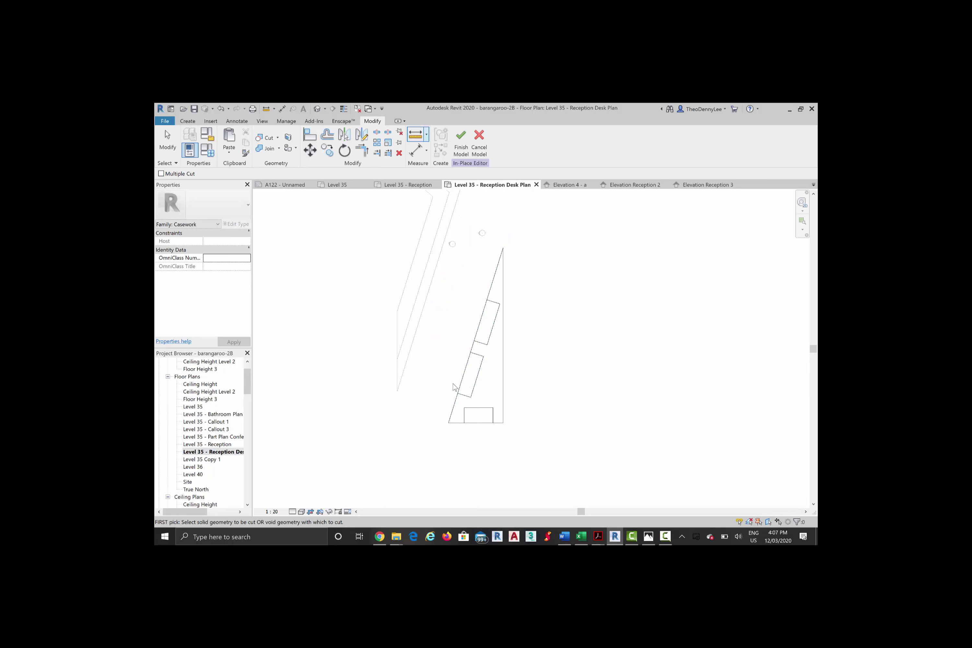
pyautogui.click(461, 140)
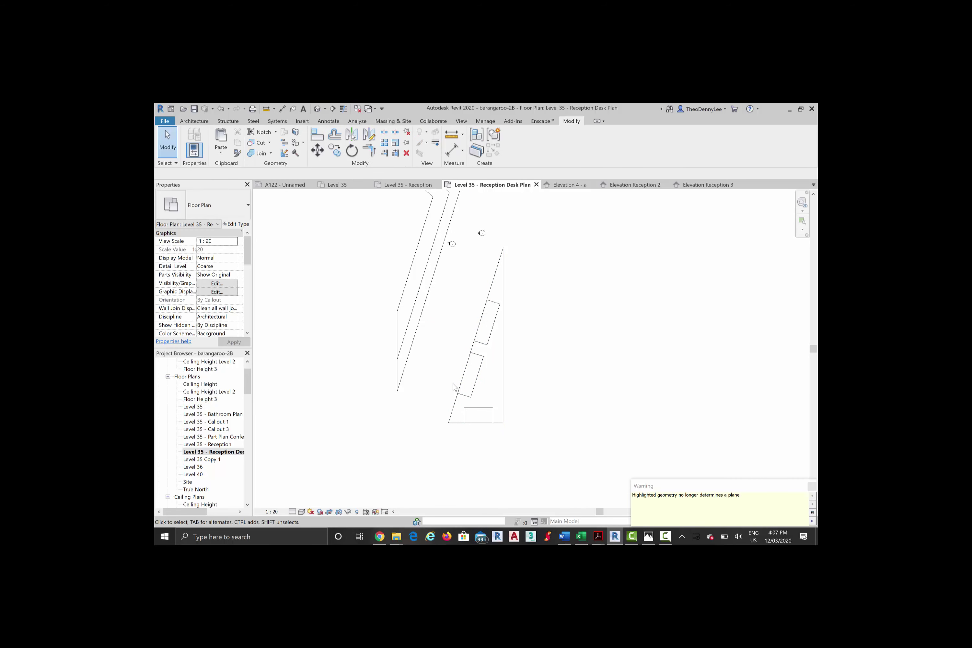
# Step: Check in plan that the two desk pieces select separately, and review Elevation Reception 3, Elevation Reception 2 and Elevation 4 - a
pyautogui.scroll(-1, 454, 387)
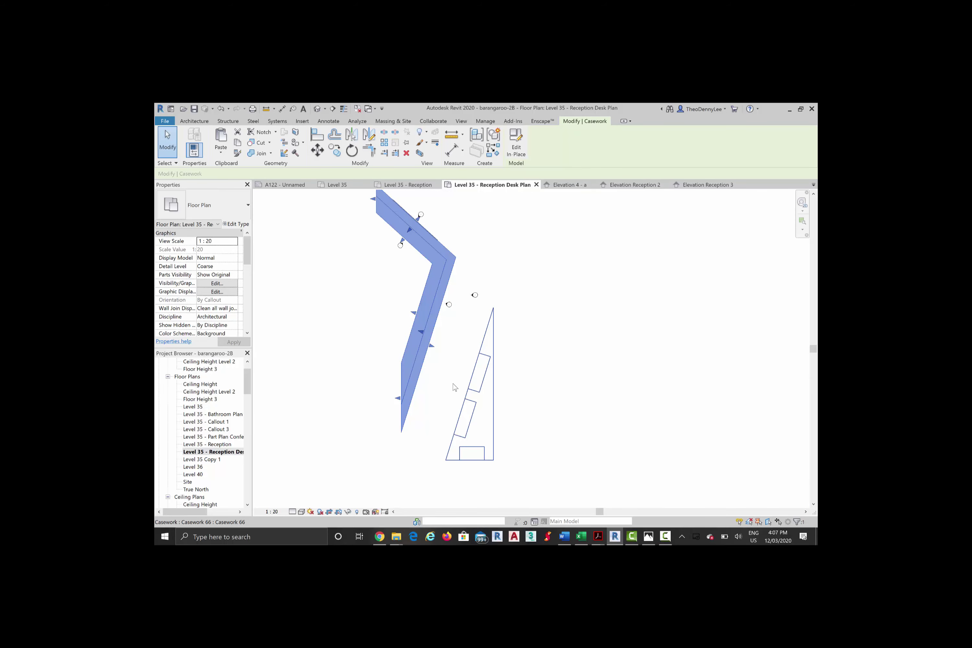
pyautogui.click(454, 388)
pyautogui.press('Escape')
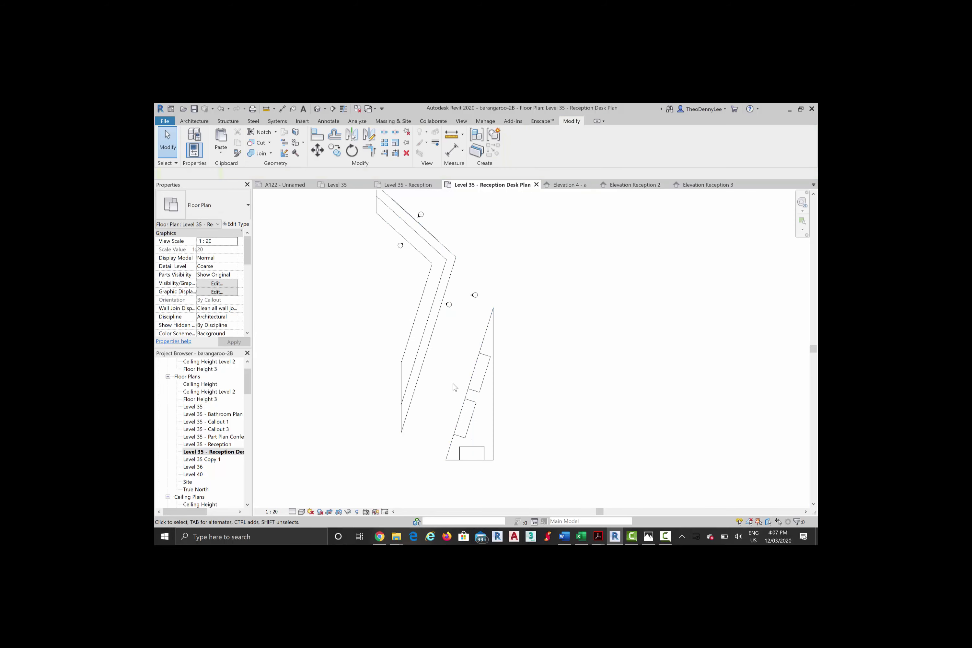
pyautogui.hotkey('ctrl', 'Tab')
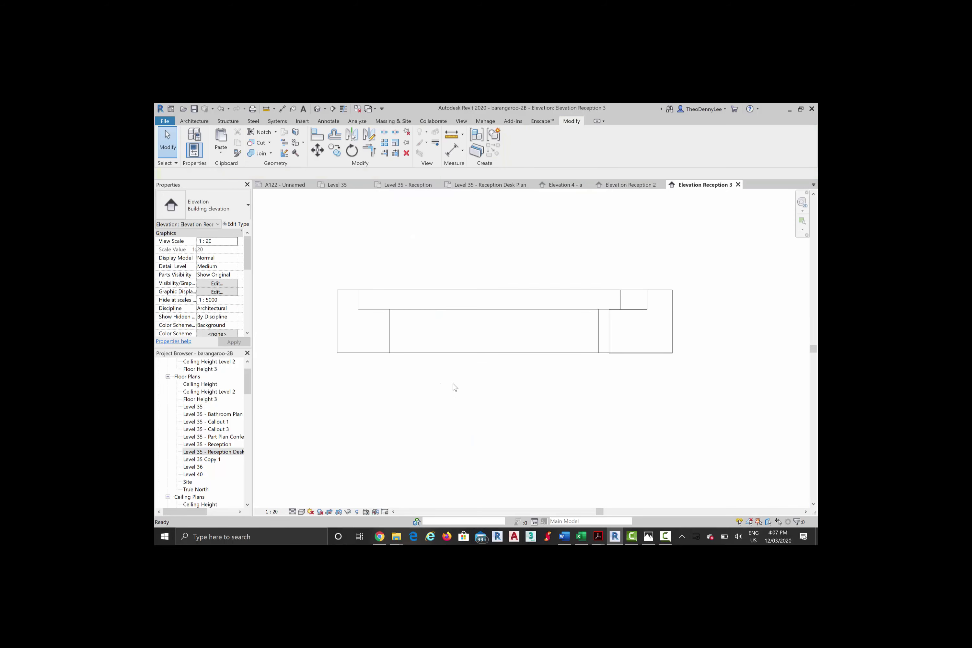
pyautogui.hotkey('ctrl', 'Tab')
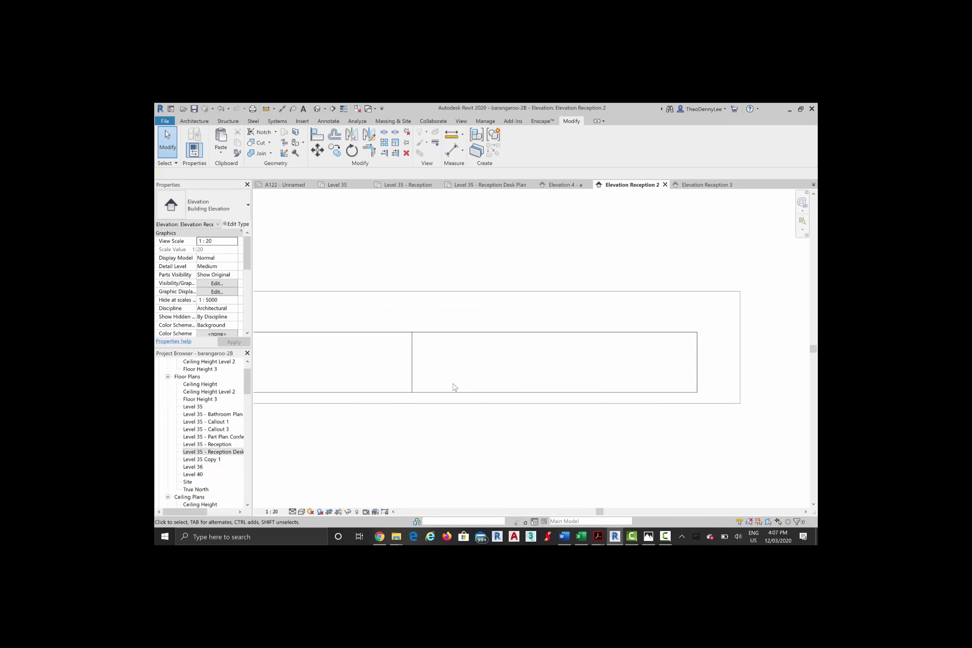
pyautogui.hotkey('ctrl', 'Tab')
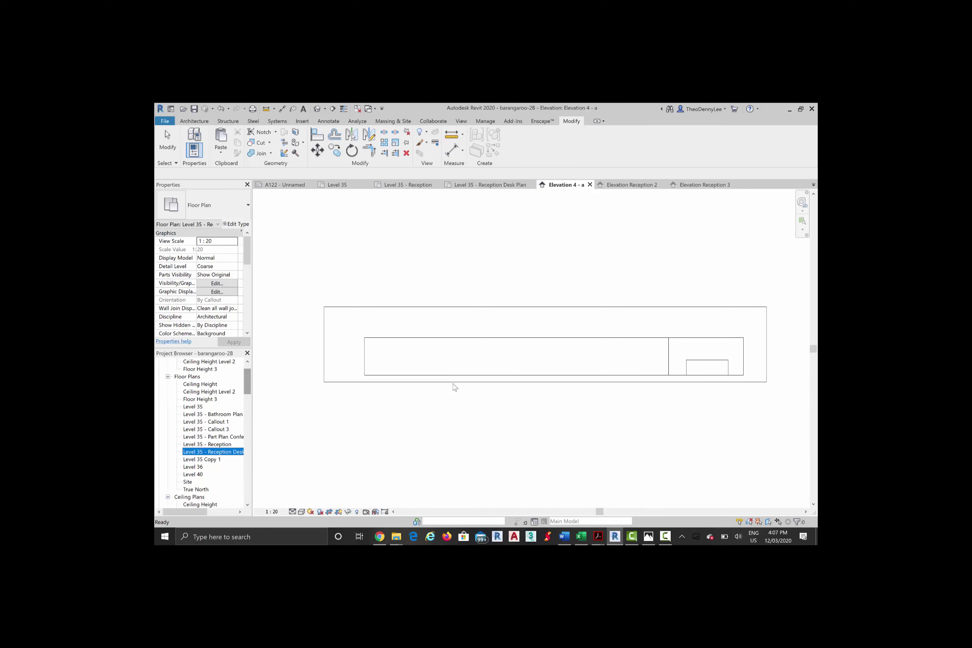
# Step: From Level 35 - Reception Desk Plan, go to Elevation Reception 2 through the marker beside the bent desk's upper outer edge
pyautogui.hotkey('ctrl', 'Tab')
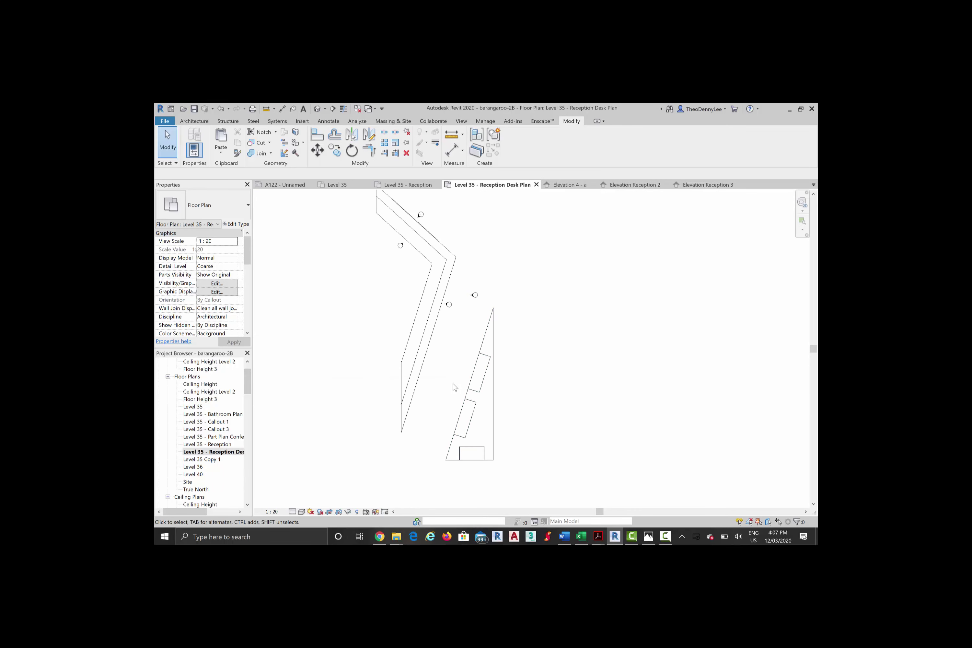
pyautogui.click(455, 388)
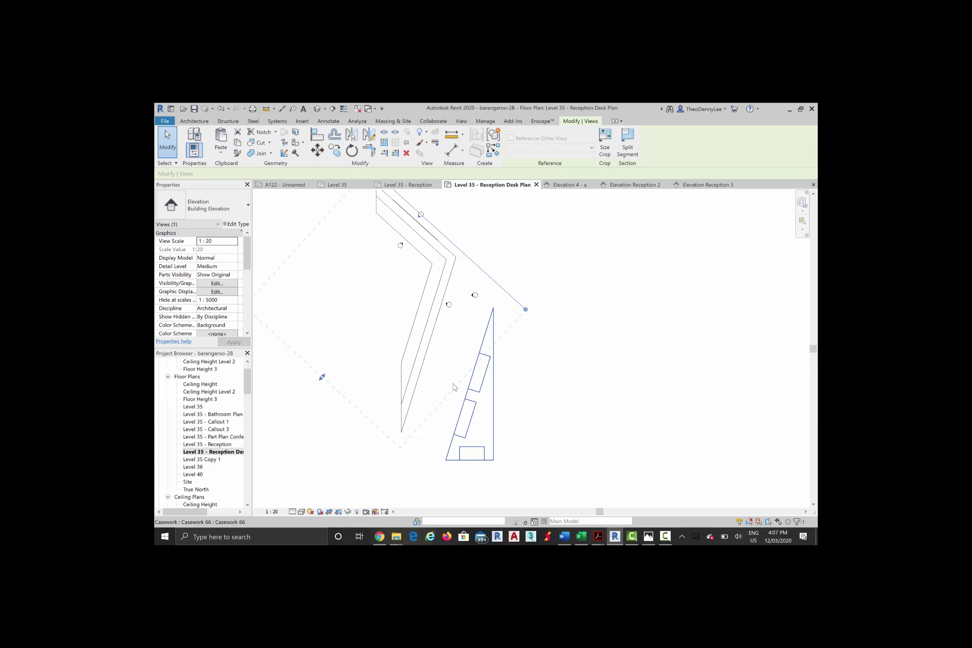
pyautogui.rightClick(454, 387)
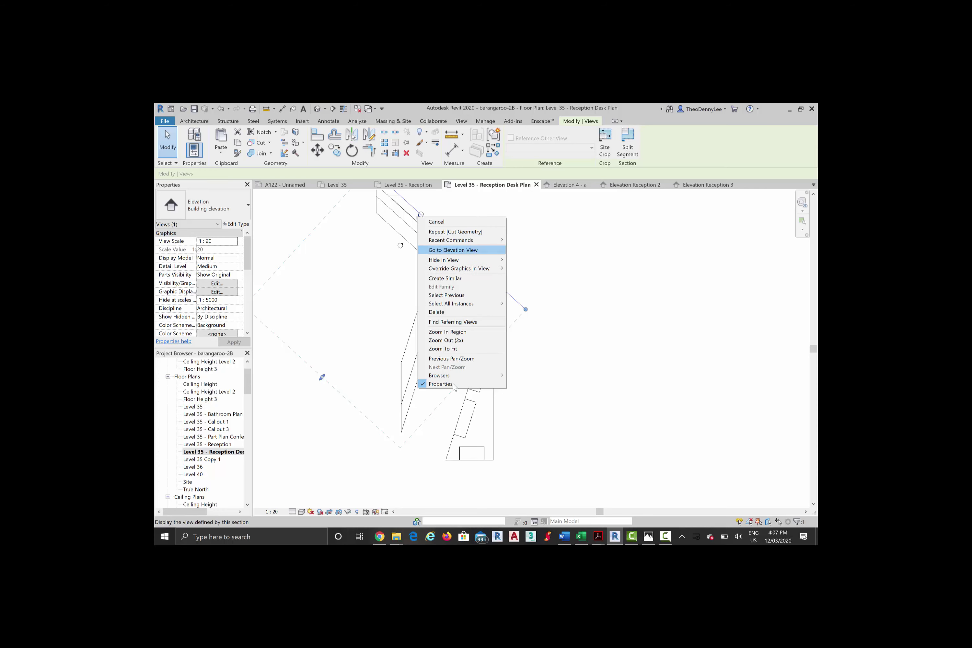
pyautogui.click(453, 250)
pyautogui.scroll(-4, 453, 384)
pyautogui.moveTo(453, 384); pyautogui.dragTo(508, 395, button='middle')
pyautogui.scroll(1, 453, 384)
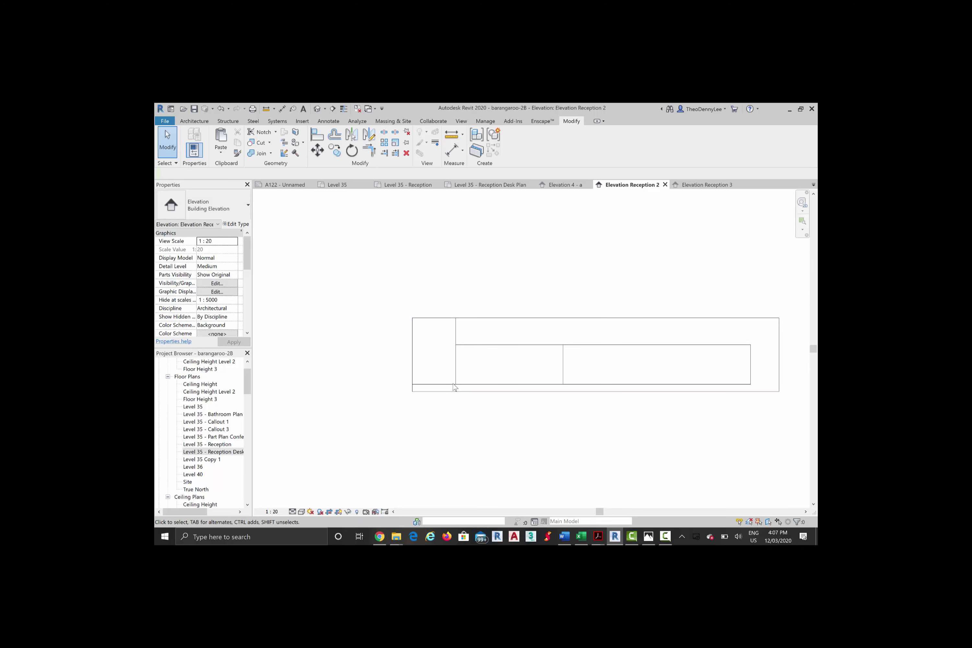
# Step: Hide the tall casework block overlapping the end of the desk as an element in Elevation Reception 2
pyautogui.click(455, 388)
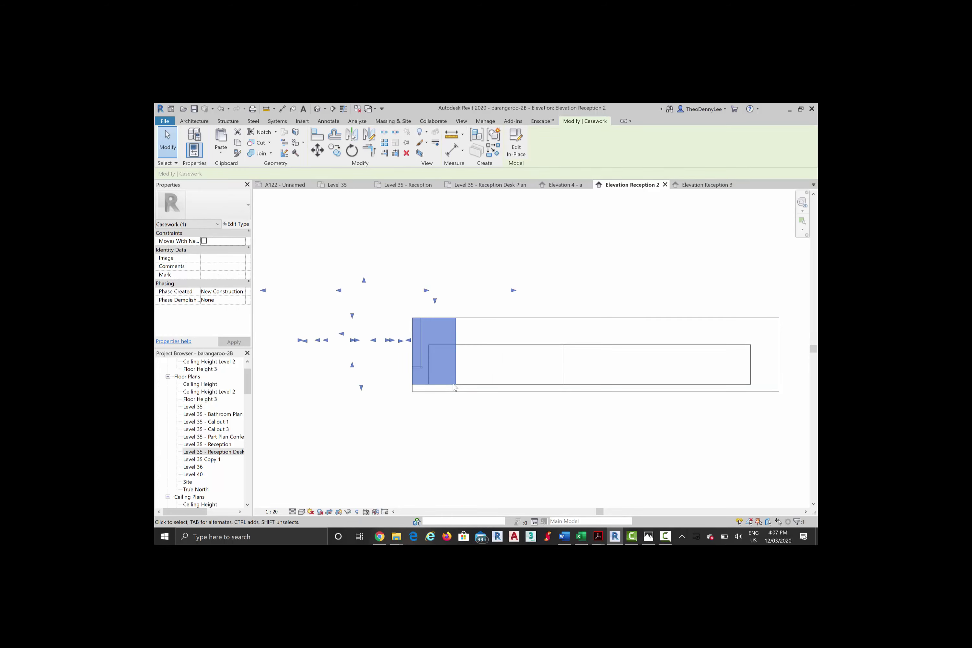
pyautogui.rightClick(455, 387)
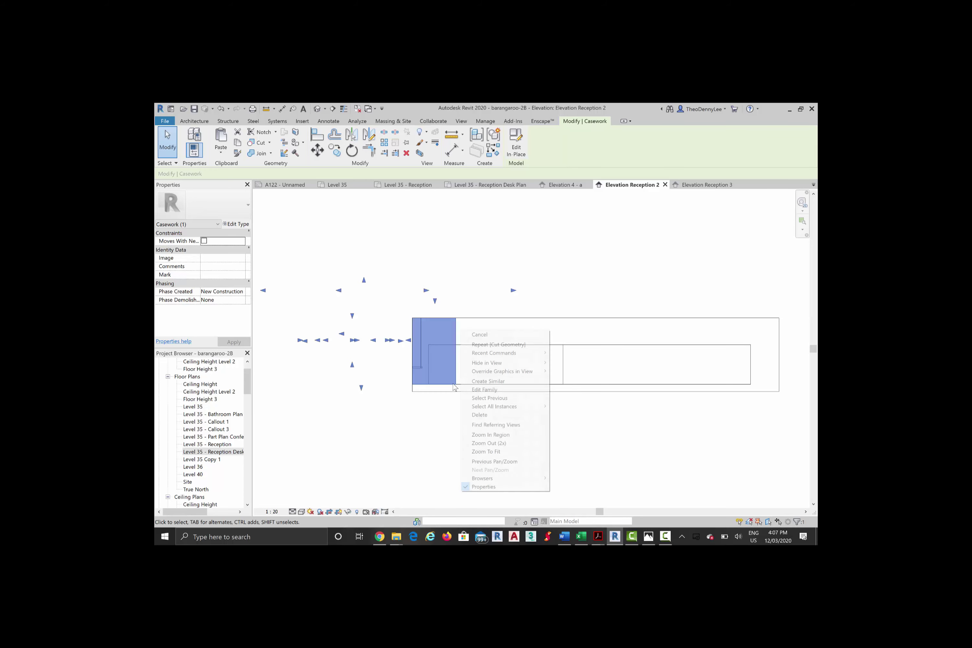
pyautogui.press('Down')
pyautogui.press('Down')
pyautogui.press('Down')
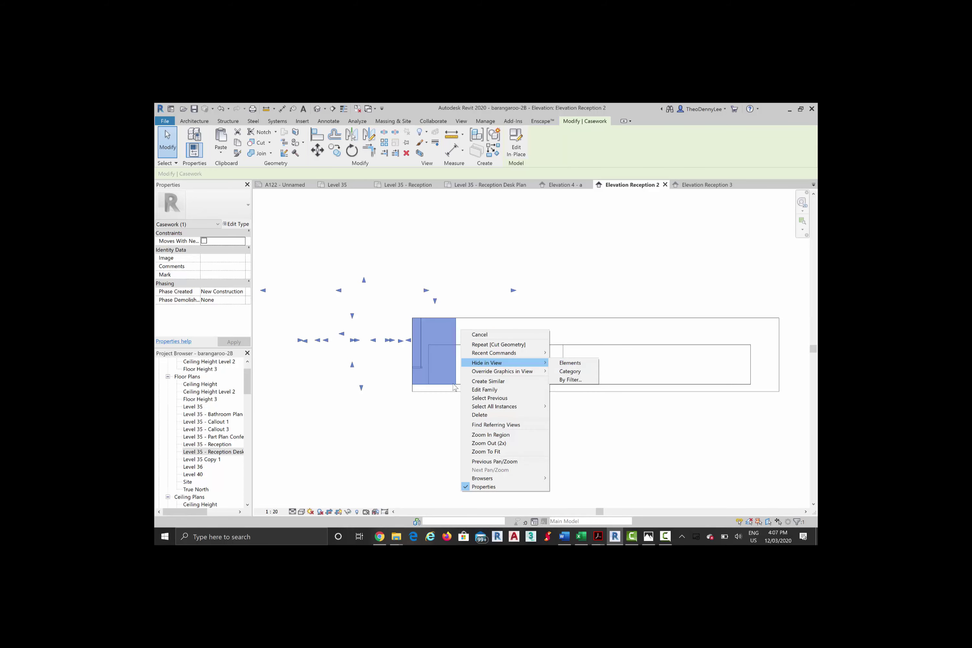
pyautogui.press('Right')
pyautogui.press('Down')
pyautogui.press('Up')
pyautogui.press('Escape')
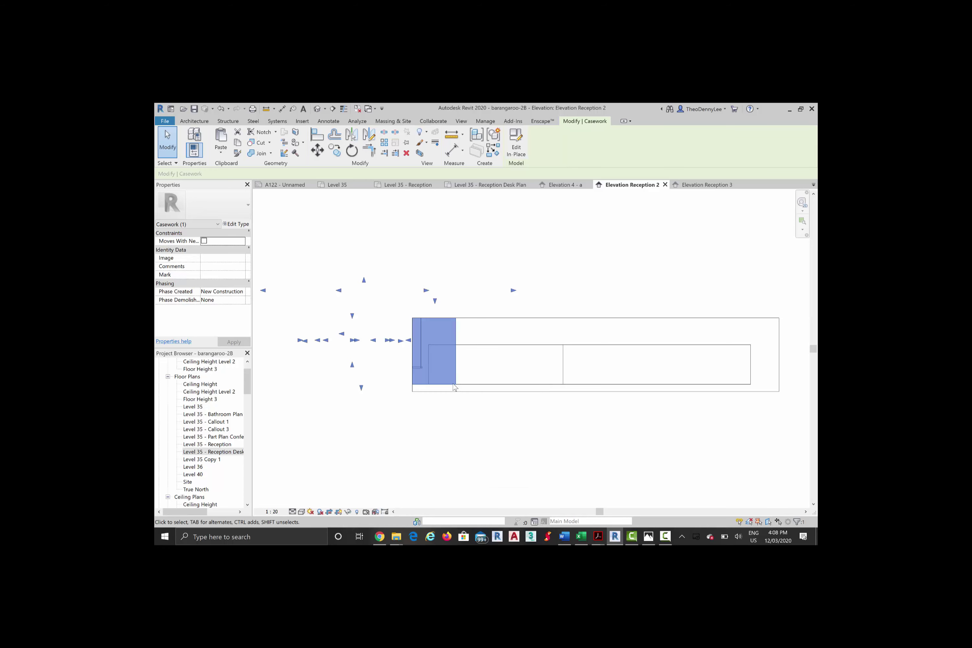
pyautogui.scroll(3, 454, 387)
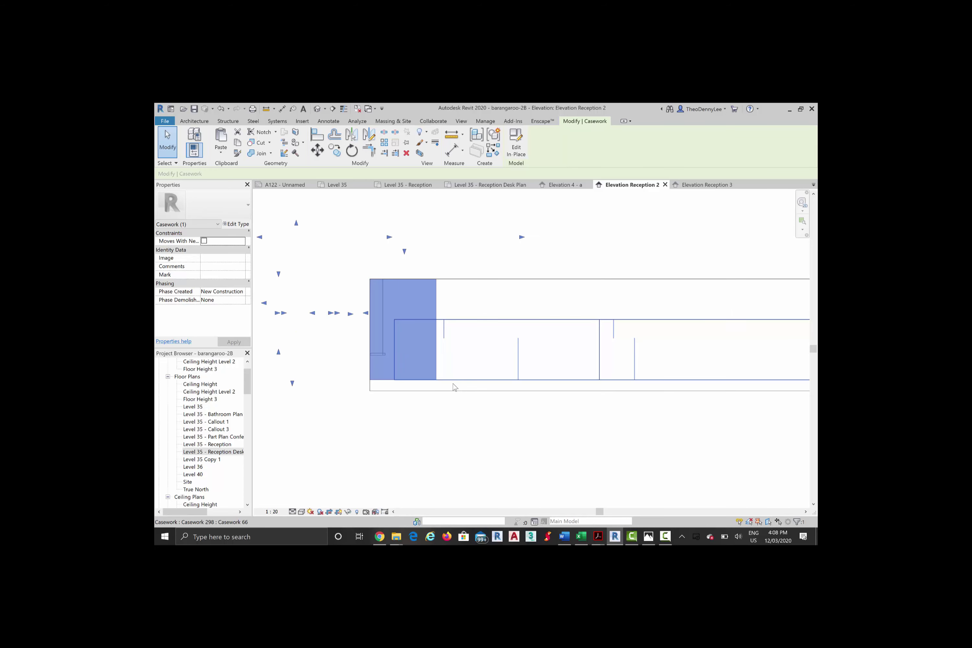
pyautogui.rightClick(454, 387)
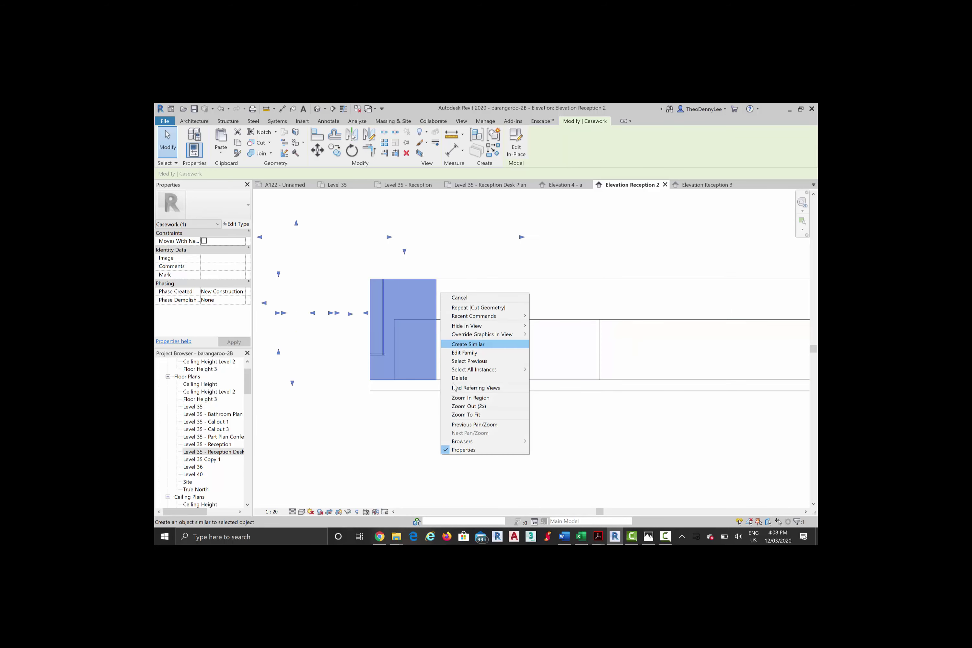
pyautogui.press('Right')
pyautogui.press('Return')
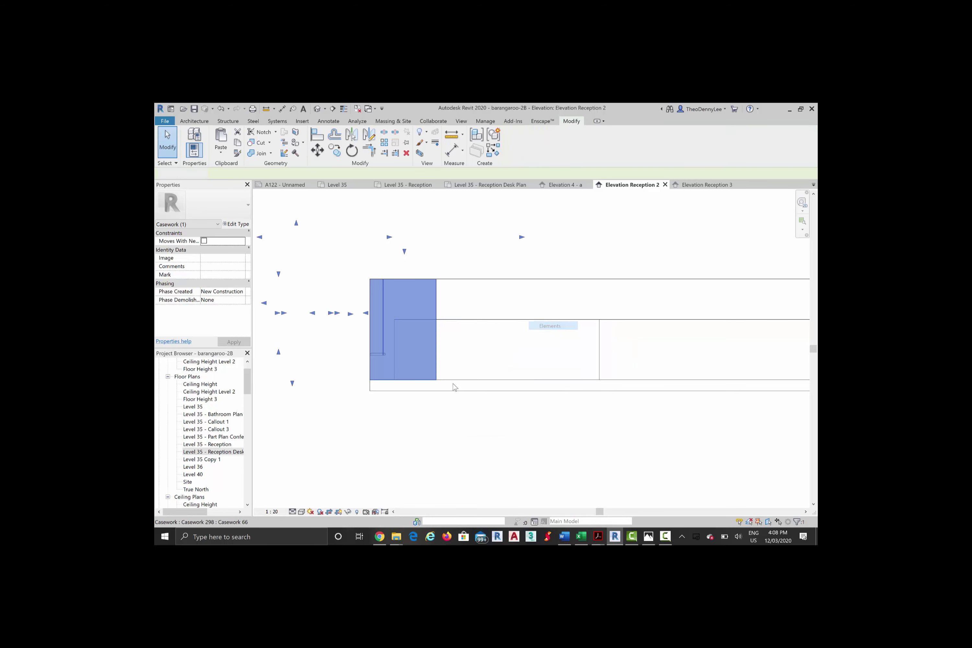
# Step: Hide the narrow casework piece remaining at the end of Elevation Reception 2 as an element in this view
pyautogui.hotkey('ctrl', 'Left')
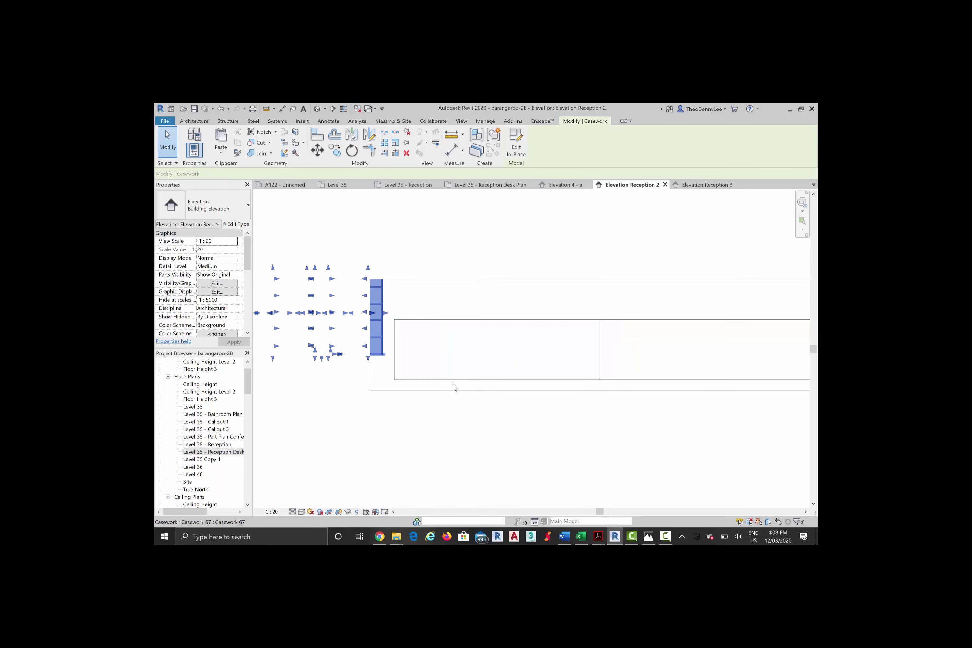
pyautogui.rightClick(455, 386)
pyautogui.press('Up')
pyautogui.press('Up')
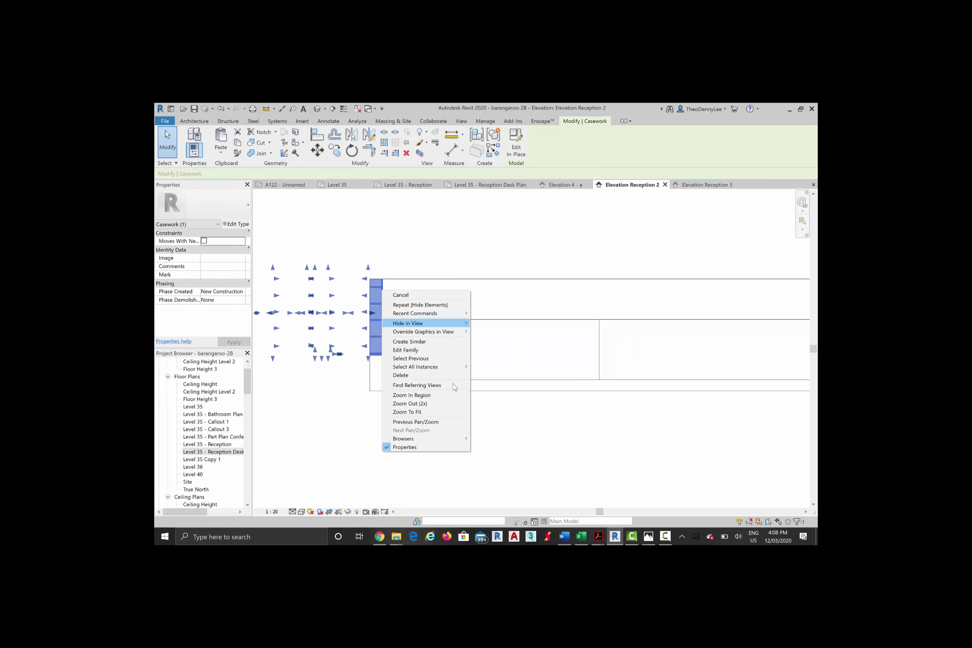
pyautogui.press('Right')
pyautogui.press('Return')
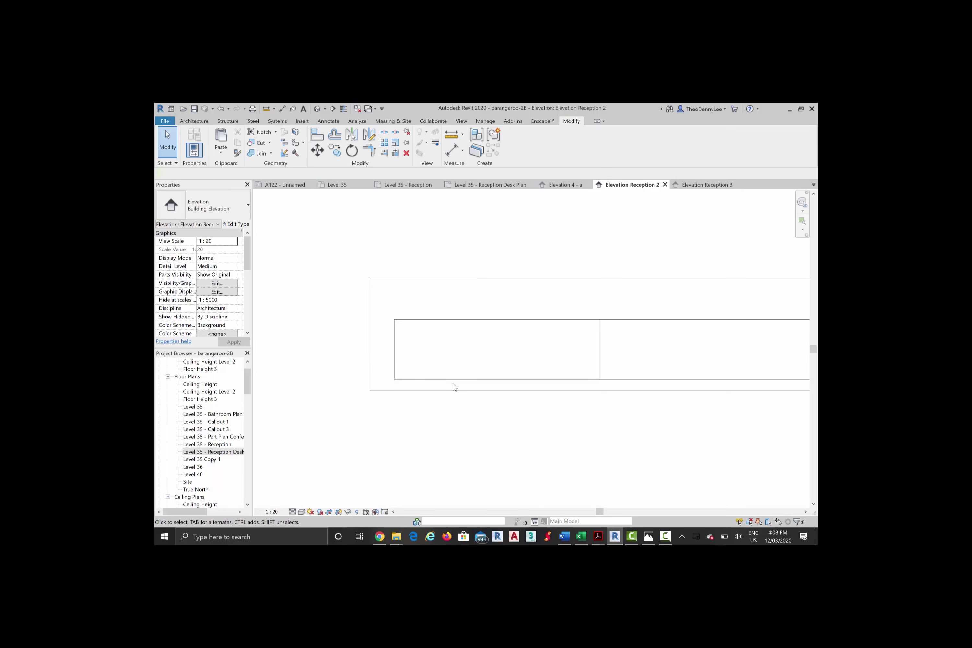
pyautogui.scroll(-1, 453, 384)
pyautogui.moveTo(453, 384); pyautogui.dragTo(419, 399, button='middle')
# Step: Return to Level 35 - Reception Desk Plan and dismiss the reminder to save the project
pyautogui.click(453, 384)
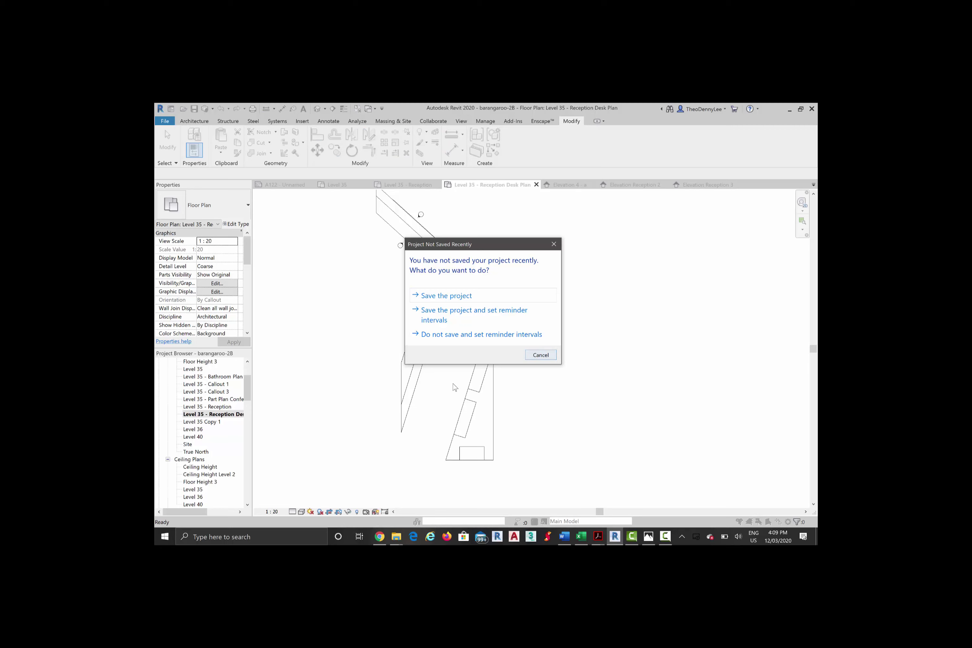
pyautogui.press('Escape')
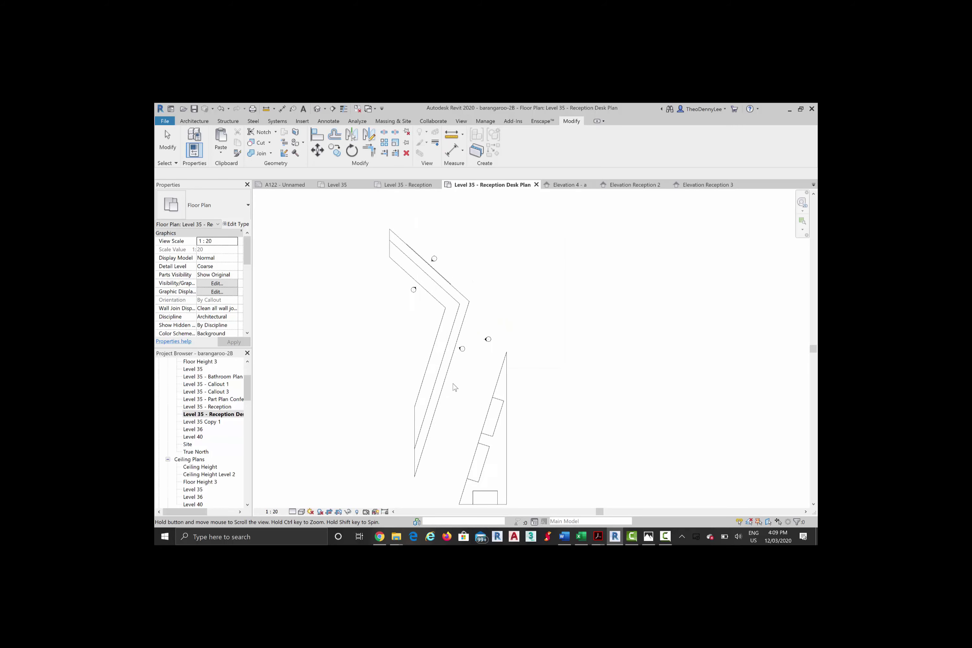
pyautogui.moveTo(453, 381); pyautogui.dragTo(453, 384, button='middle')
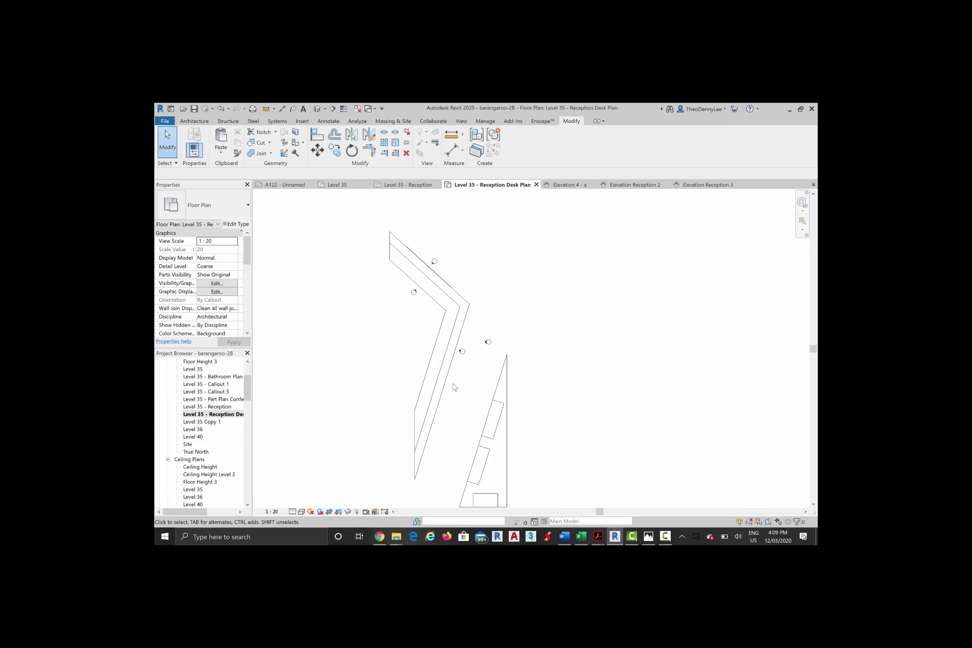
# Step: Save the project under the new file name barangaroo-2C in the BST folder
pyautogui.hotkey('alt', 'f')
pyautogui.press('Down')
pyautogui.press('Down')
pyautogui.press('Down')
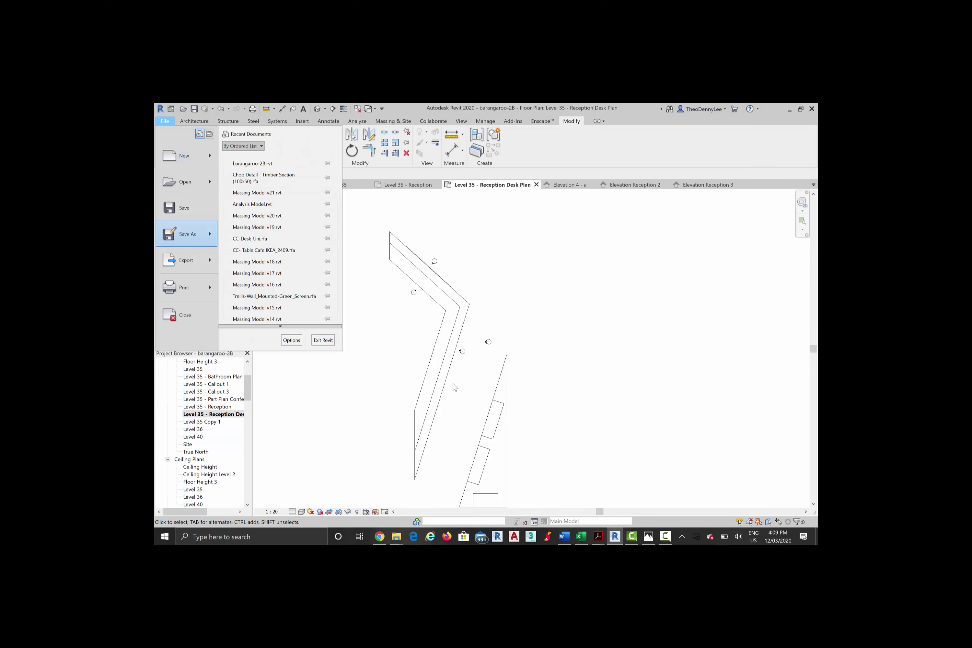
pyautogui.press('Right')
pyautogui.press('Down')
pyautogui.press('Down')
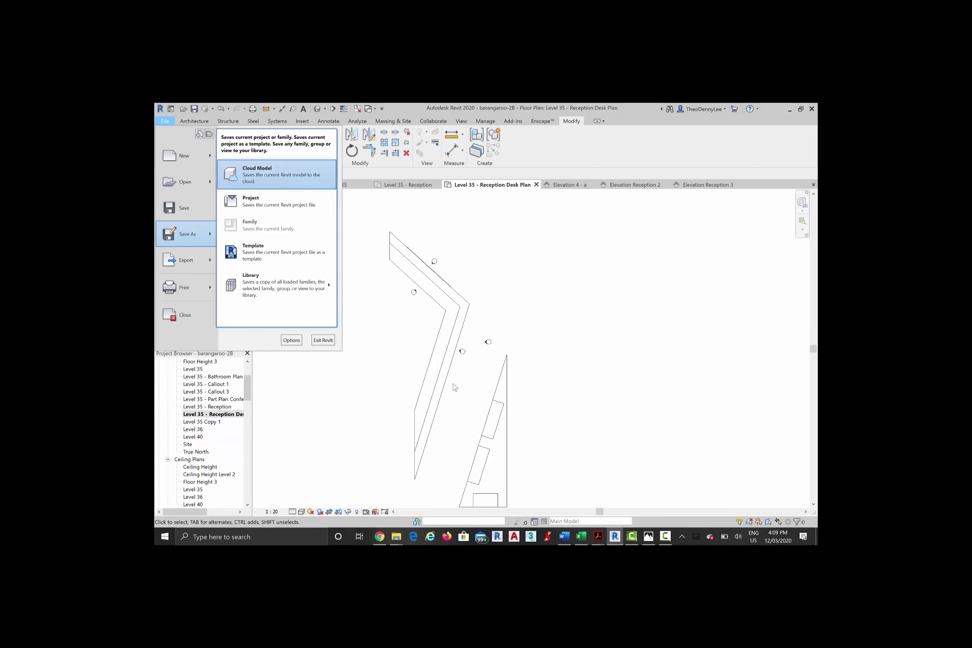
pyautogui.press('Return')
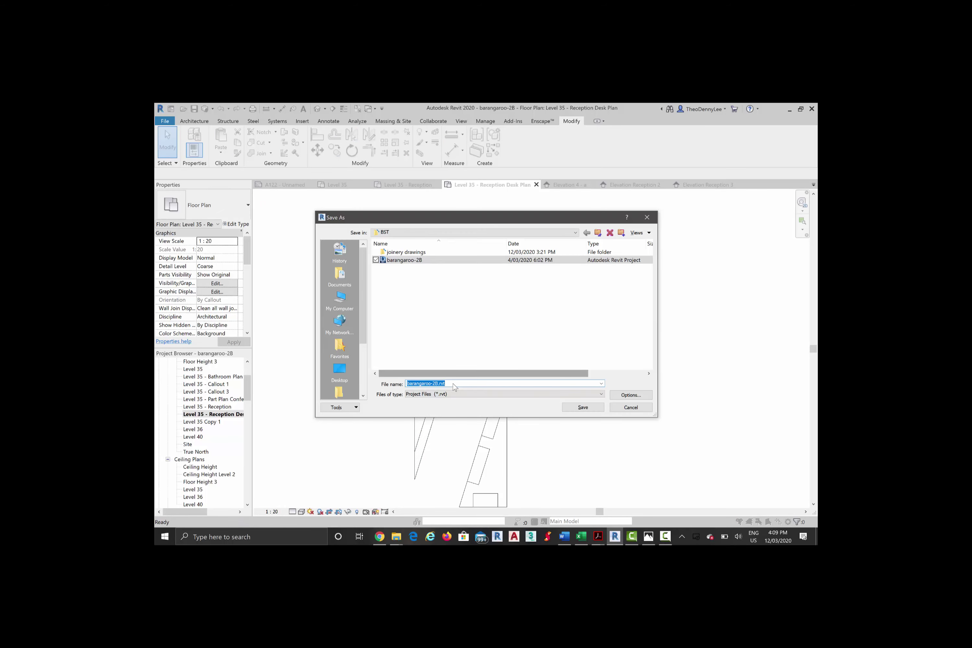
pyautogui.click(435, 384)
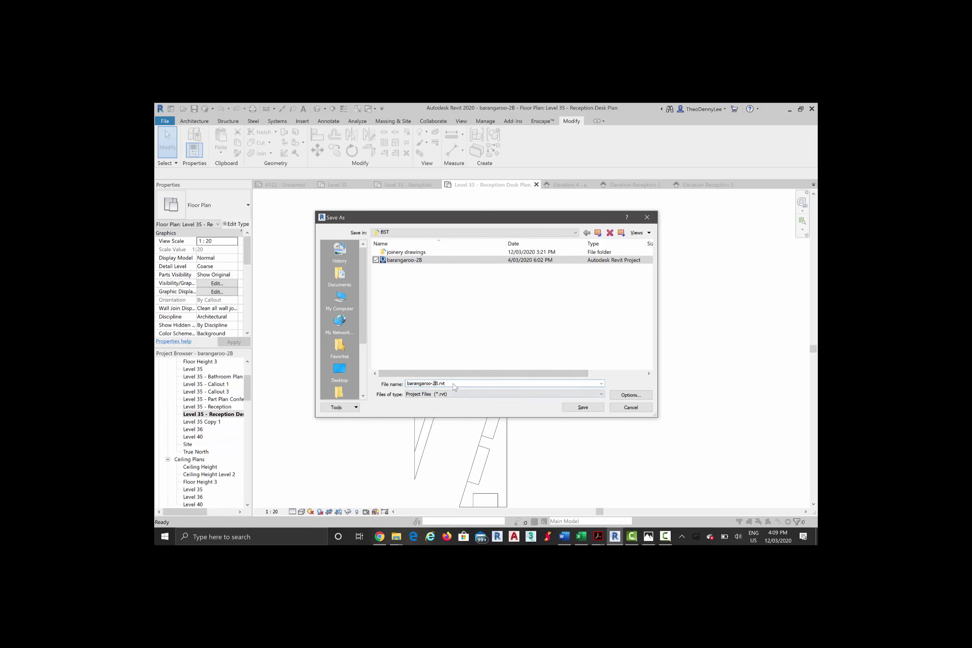
pyautogui.press('BackSpace')
pyautogui.write('C')
pyautogui.press('Return')
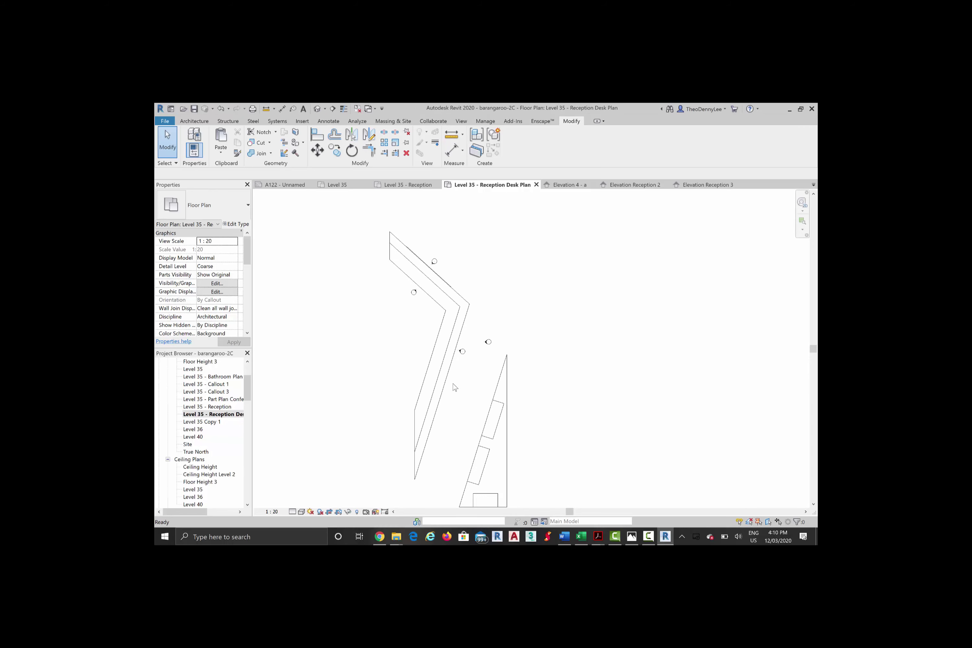
# Step: Delete the thin stray wall lying along the outer edge of the bent desk's upper arm
pyautogui.scroll(-1, 453, 384)
pyautogui.moveTo(453, 384); pyautogui.dragTo(484, 381, button='middle')
pyautogui.scroll(5, 454, 387)
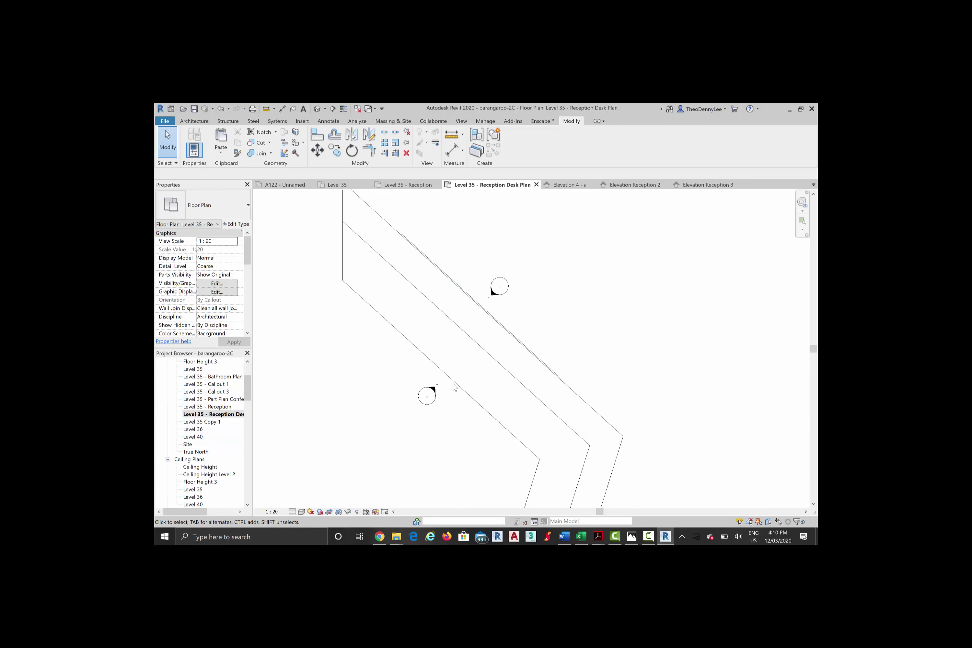
pyautogui.scroll(3, 455, 387)
pyautogui.click(455, 386)
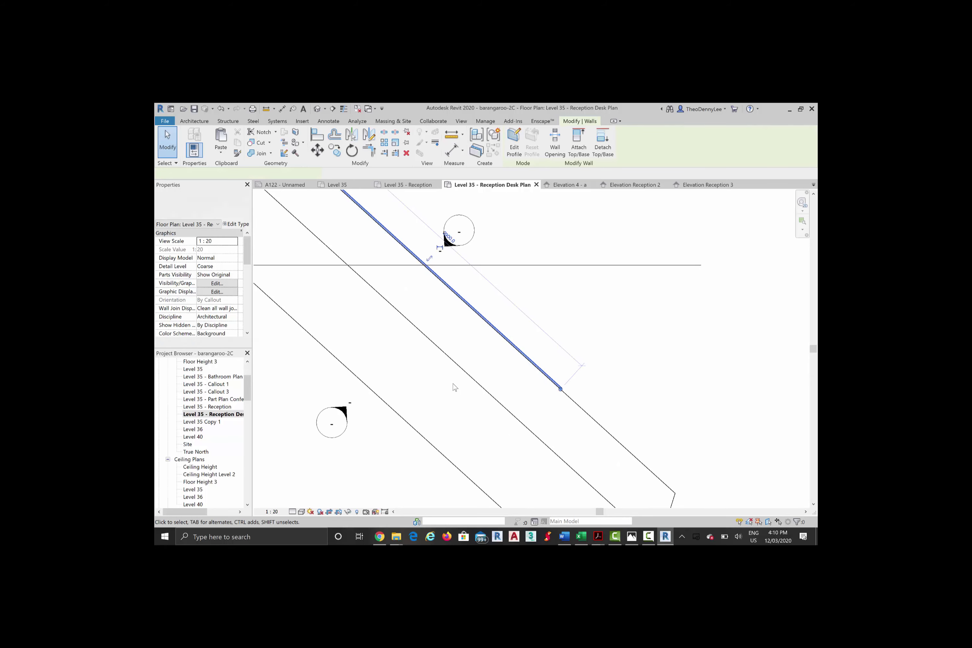
pyautogui.press('Escape')
pyautogui.scroll(-3, 455, 387)
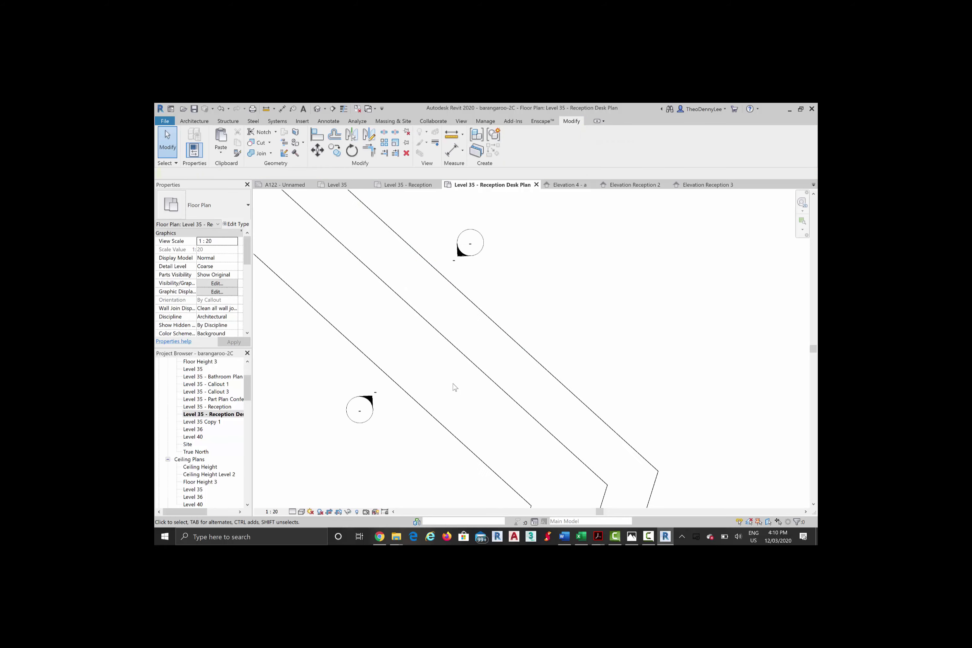
pyautogui.scroll(-1, 453, 384)
pyautogui.moveTo(453, 384); pyautogui.dragTo(418, 333, button='middle')
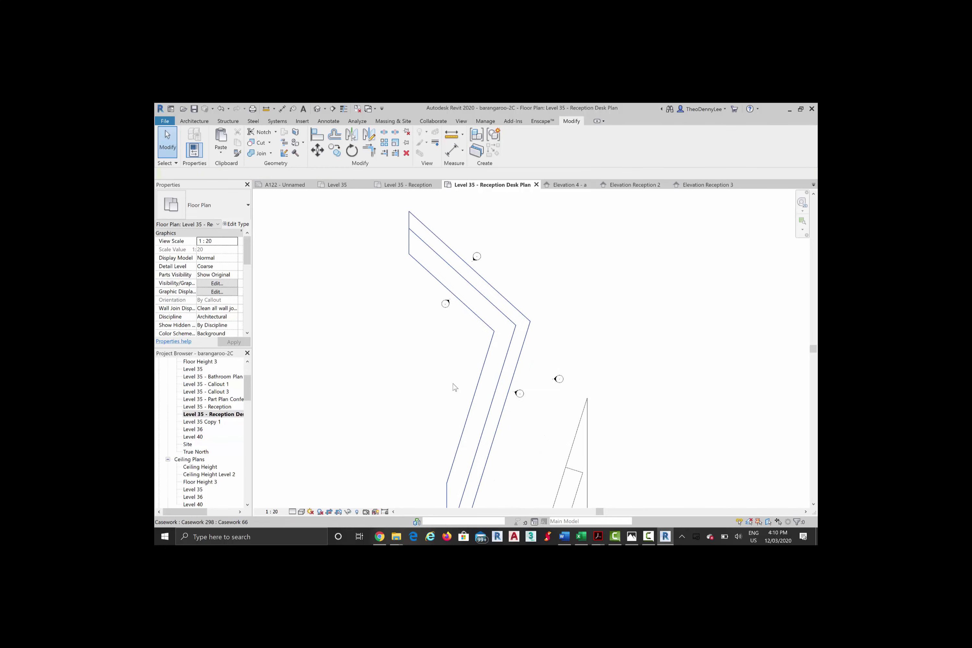
pyautogui.scroll(-2, 453, 384)
pyautogui.moveTo(453, 384); pyautogui.dragTo(441, 366, button='middle')
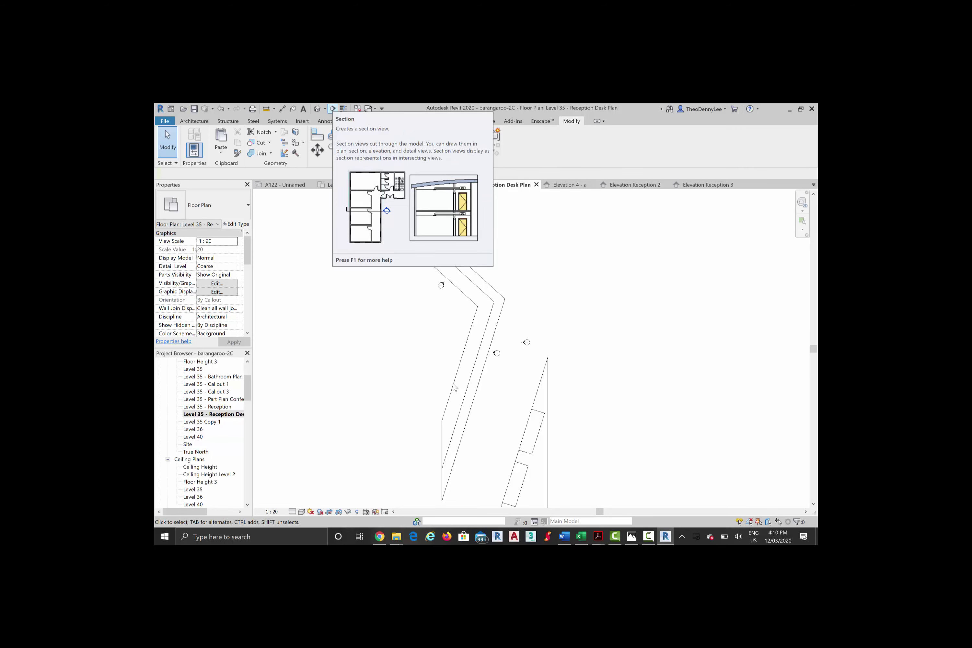
pyautogui.click(332, 108)
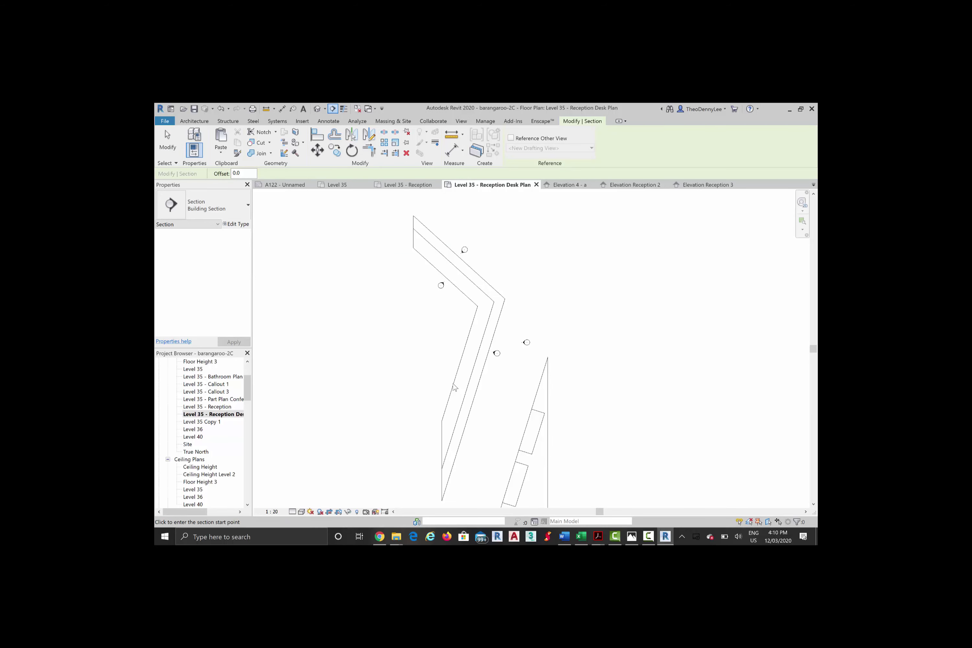
pyautogui.click(502, 373)
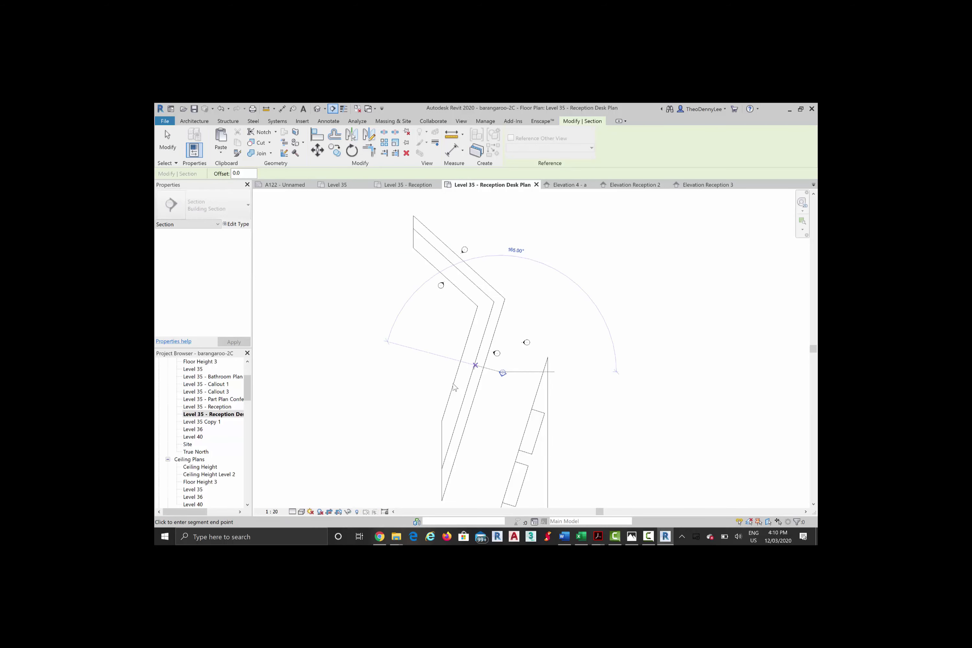
pyautogui.scroll(3, 480, 364)
pyautogui.scroll(2, 462, 353)
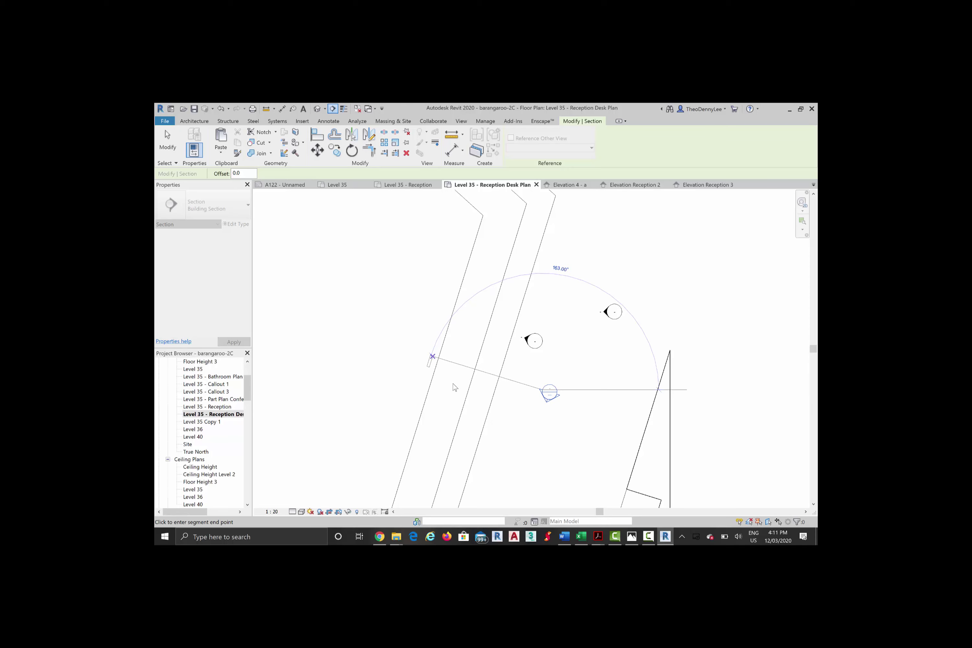
pyautogui.rightClick(433, 356)
pyautogui.click(469, 360)
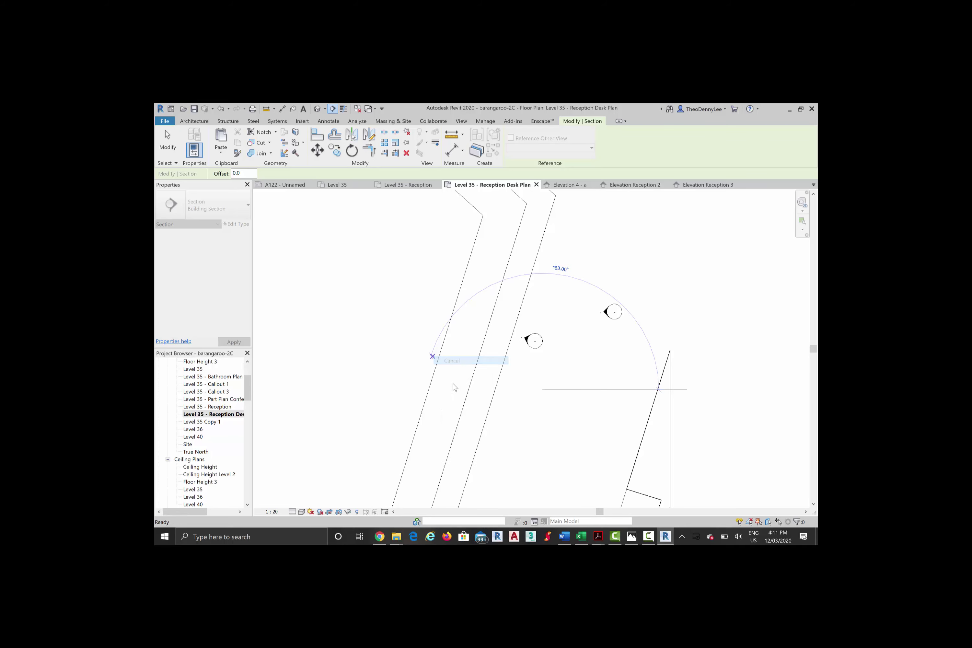
pyautogui.scroll(1, 476, 369)
pyautogui.rightClick(430, 323)
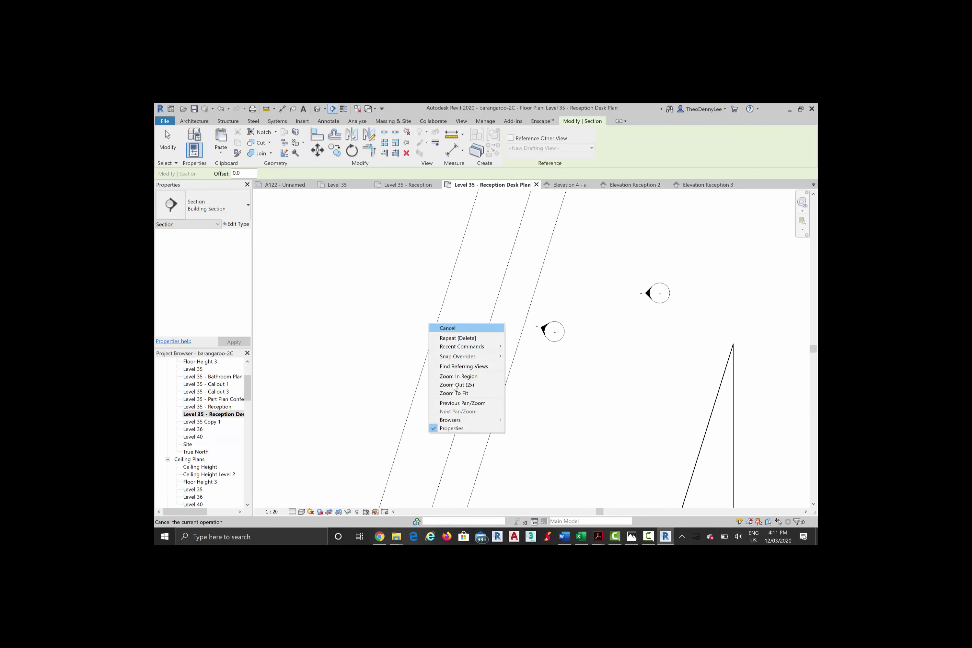
pyautogui.click(447, 328)
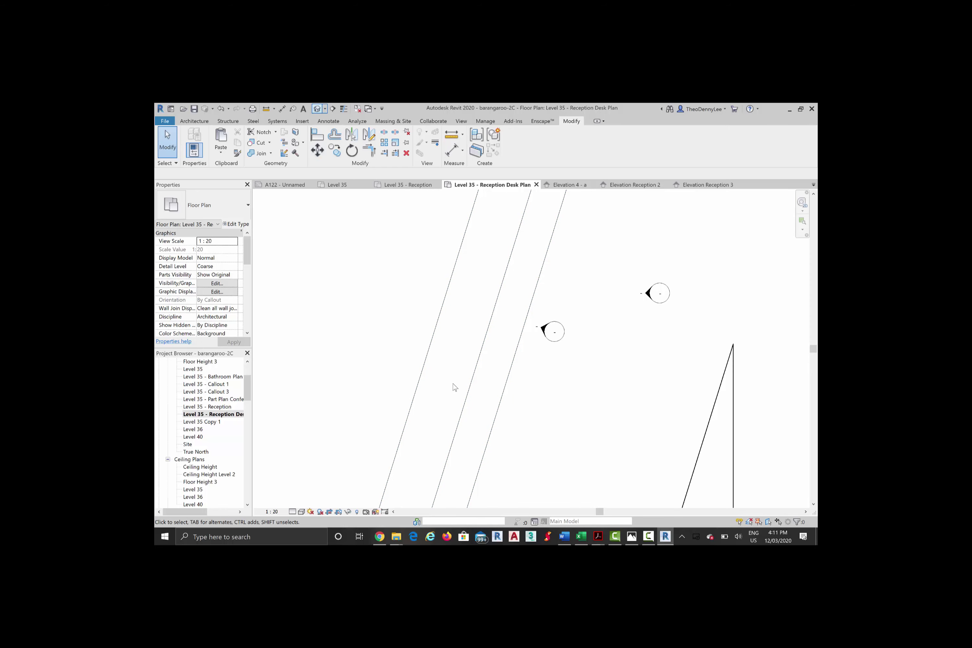
pyautogui.click(333, 108)
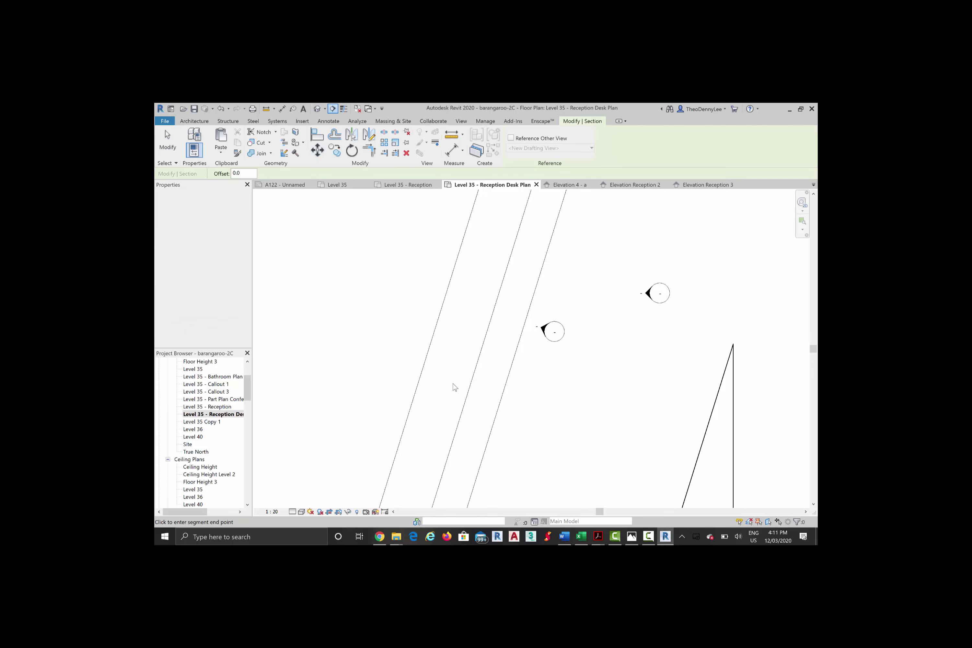
pyautogui.click(455, 387)
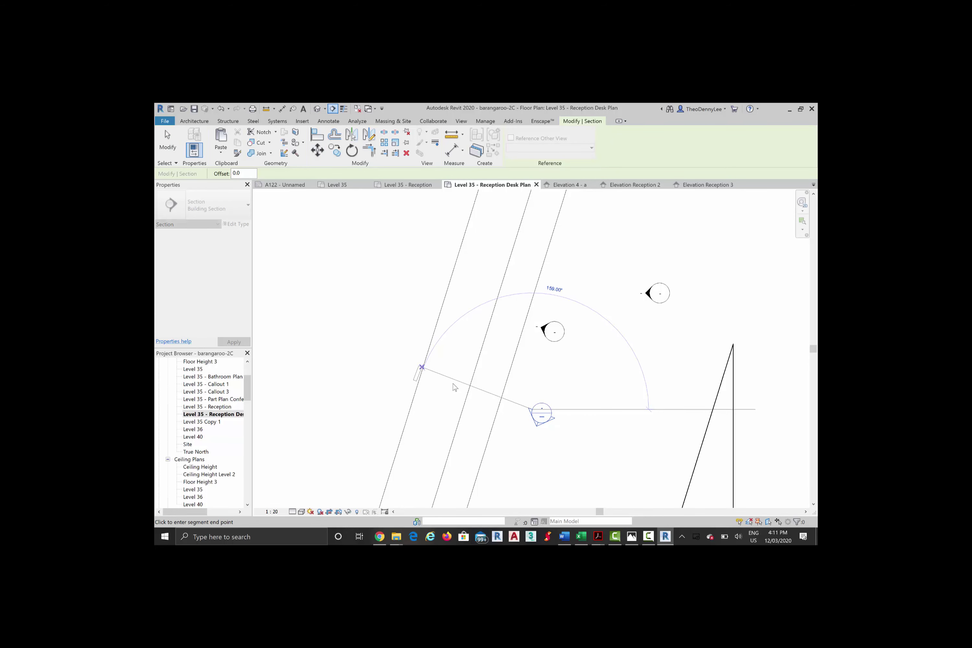
pyautogui.rightClick(403, 359)
pyautogui.click(418, 364)
pyautogui.rightClick(360, 270)
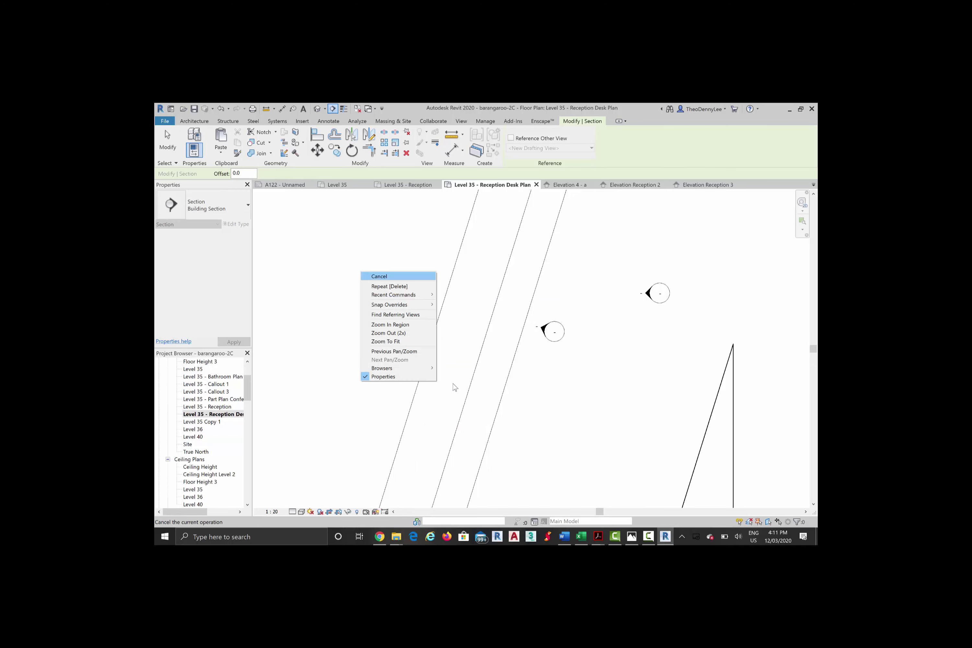
pyautogui.click(377, 276)
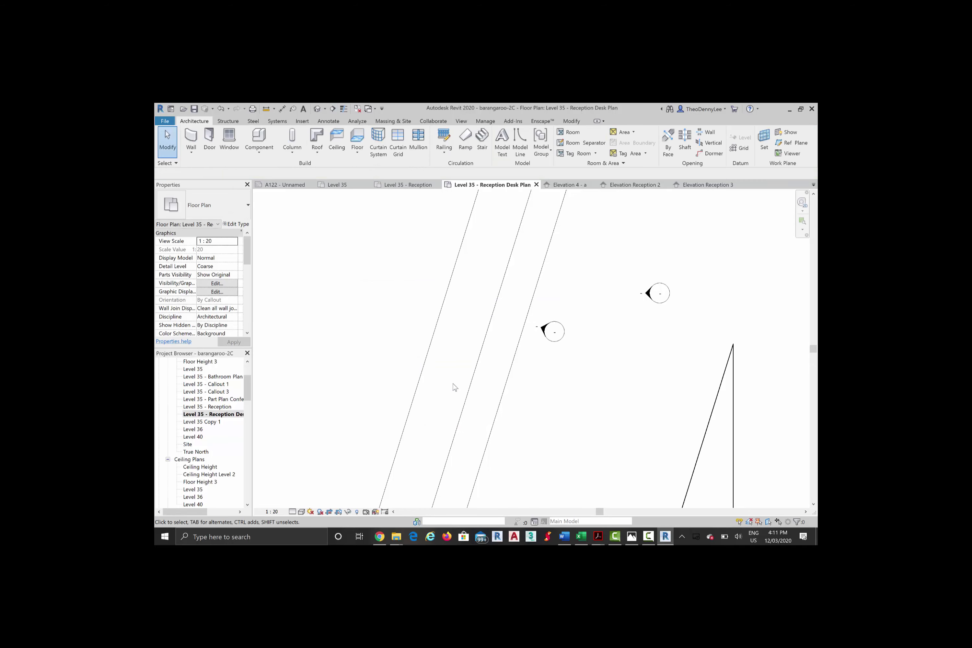
# Step: Draw a thin detail line about 1584 mm long across the desk's sloping upper arm, perpendicular to its outer edge
pyautogui.press('r')
pyautogui.press('p')
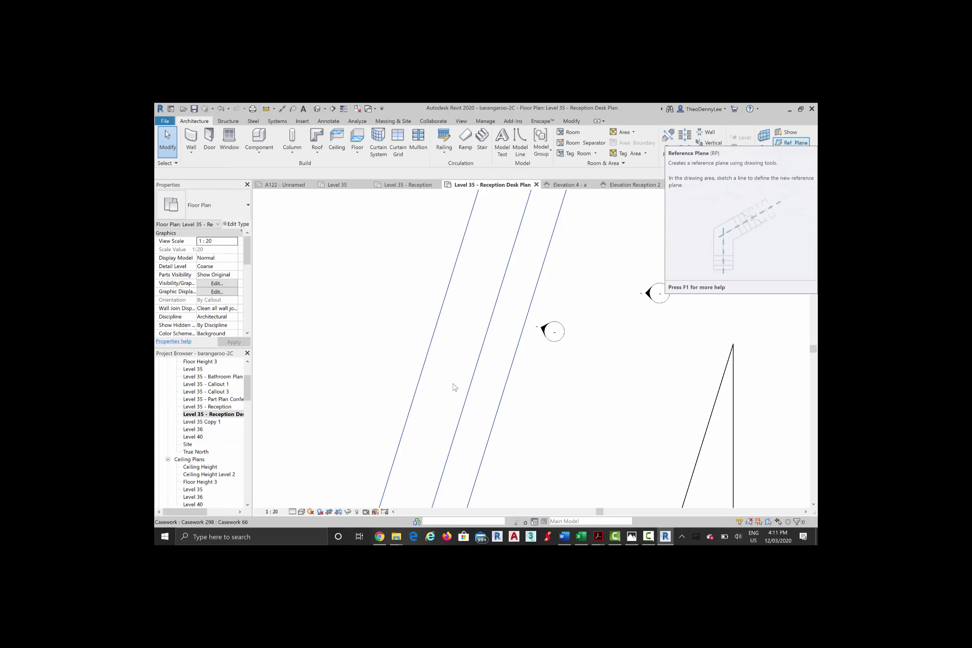
pyautogui.press('d')
pyautogui.press('l')
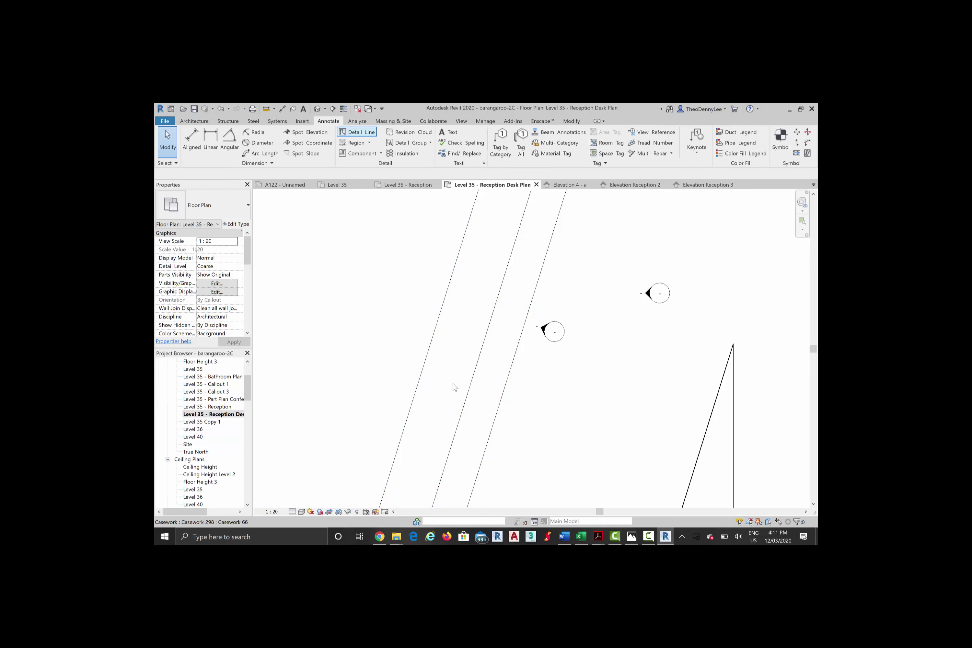
pyautogui.click(548, 407)
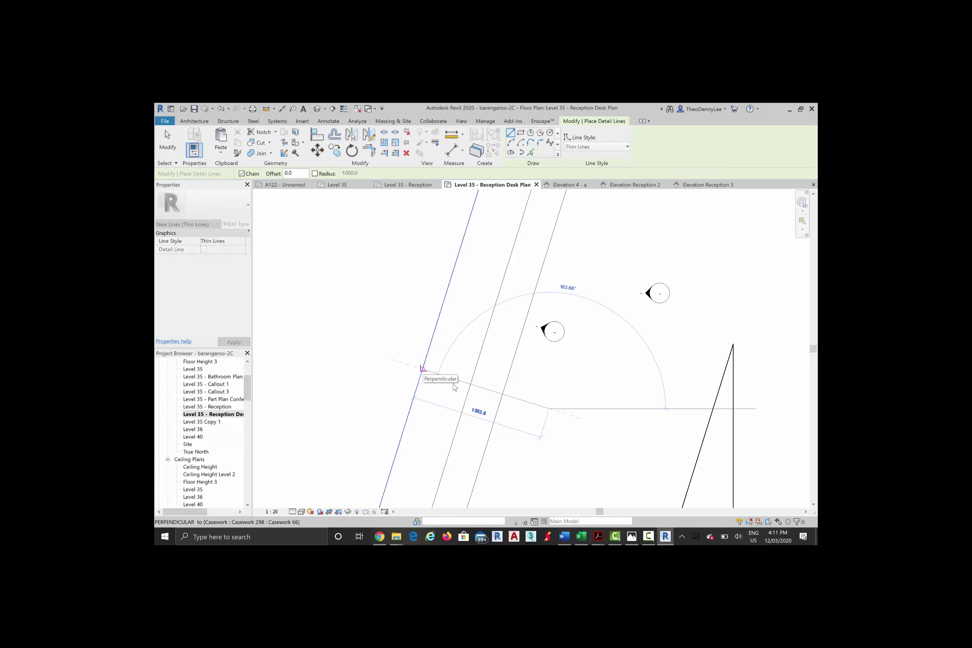
pyautogui.click(455, 387)
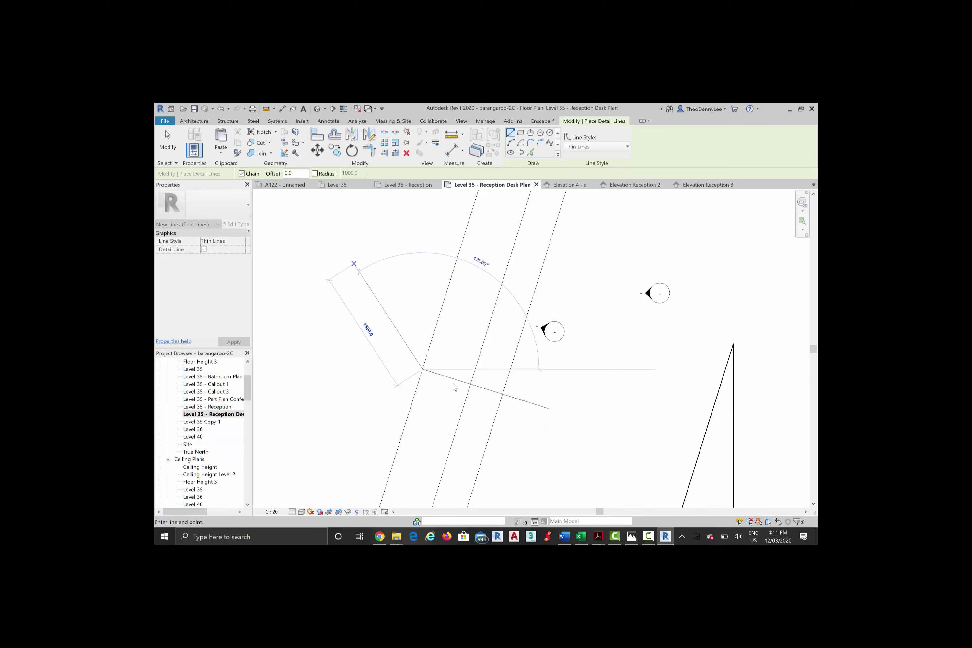
pyautogui.rightClick(353, 262)
pyautogui.click(370, 266)
pyautogui.rightClick(366, 271)
pyautogui.click(386, 277)
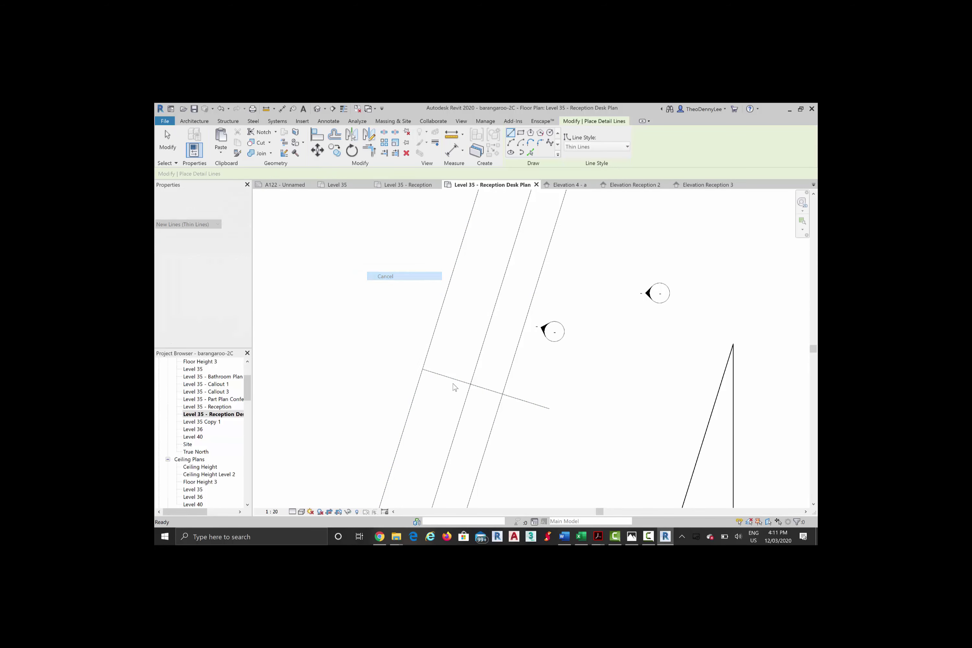
# Step: Place a building section across the desk's upper arm, parallel to the detail line and extending past the outer edge
pyautogui.click(333, 109)
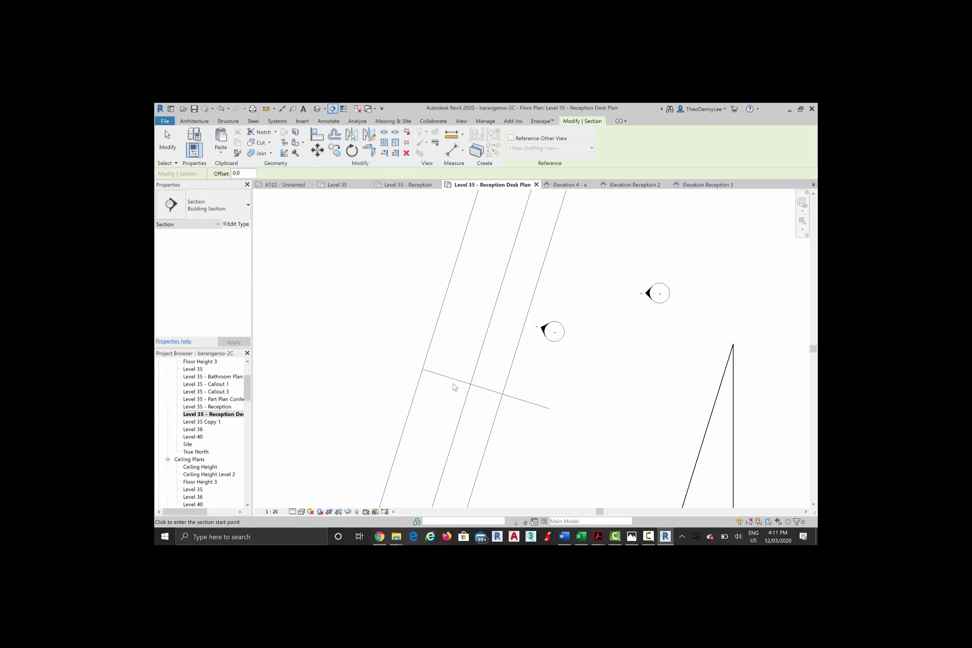
pyautogui.click(528, 403)
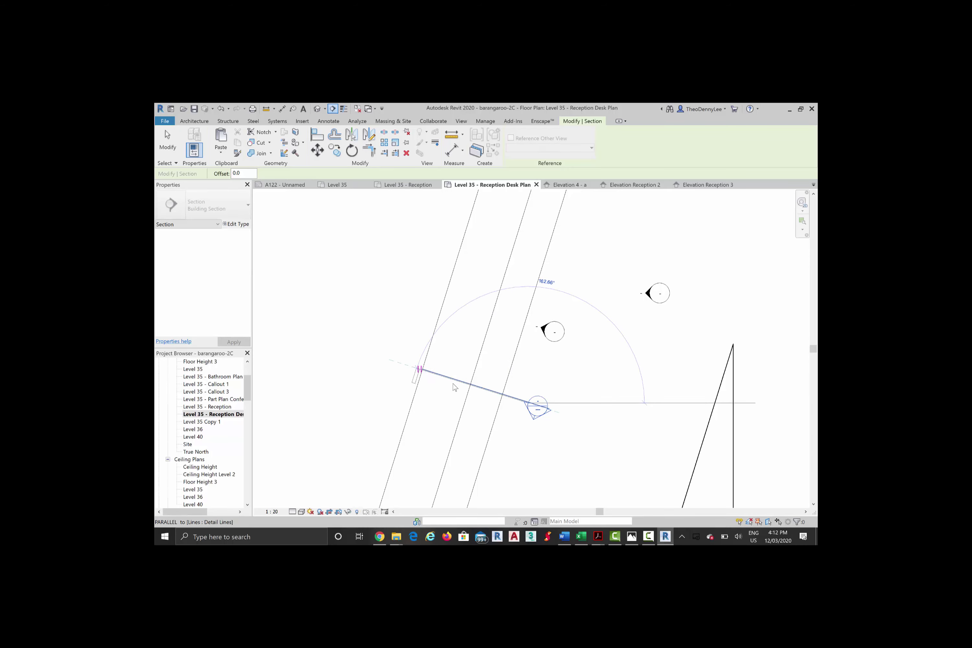
pyautogui.scroll(3, 455, 387)
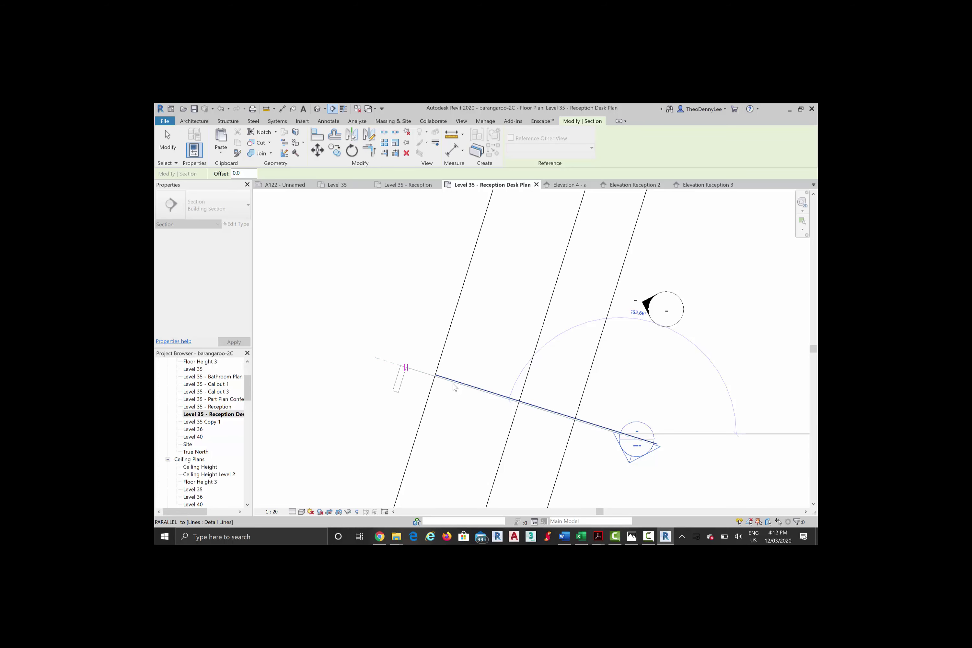
pyautogui.click(455, 387)
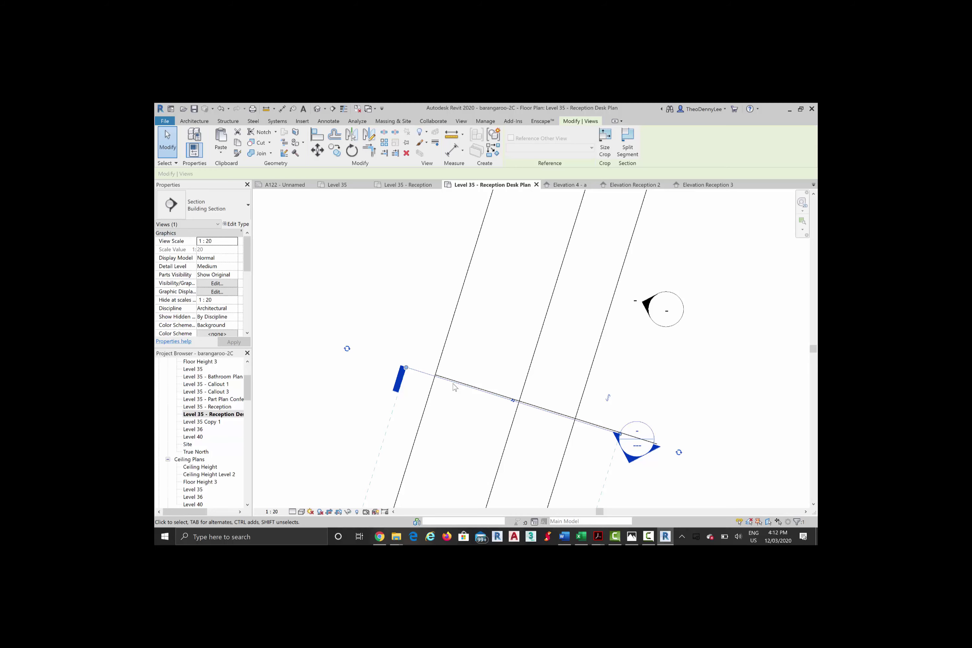
pyautogui.moveTo(453, 384); pyautogui.dragTo(414, 367, button='middle')
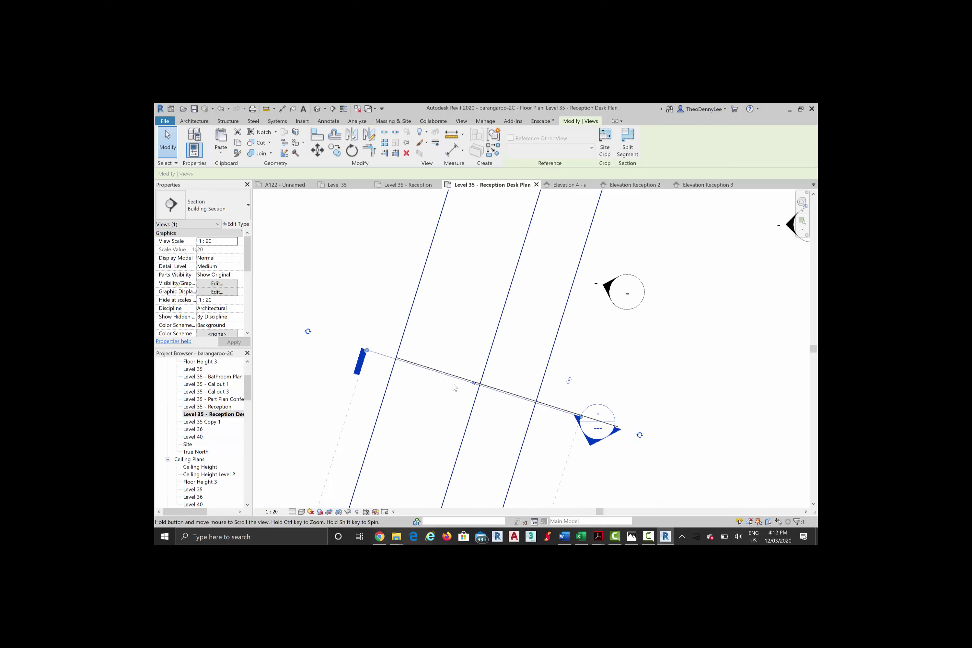
pyautogui.press('Escape')
# Step: Delete the detail line used as a guide beside the new section line
pyautogui.scroll(3, 455, 387)
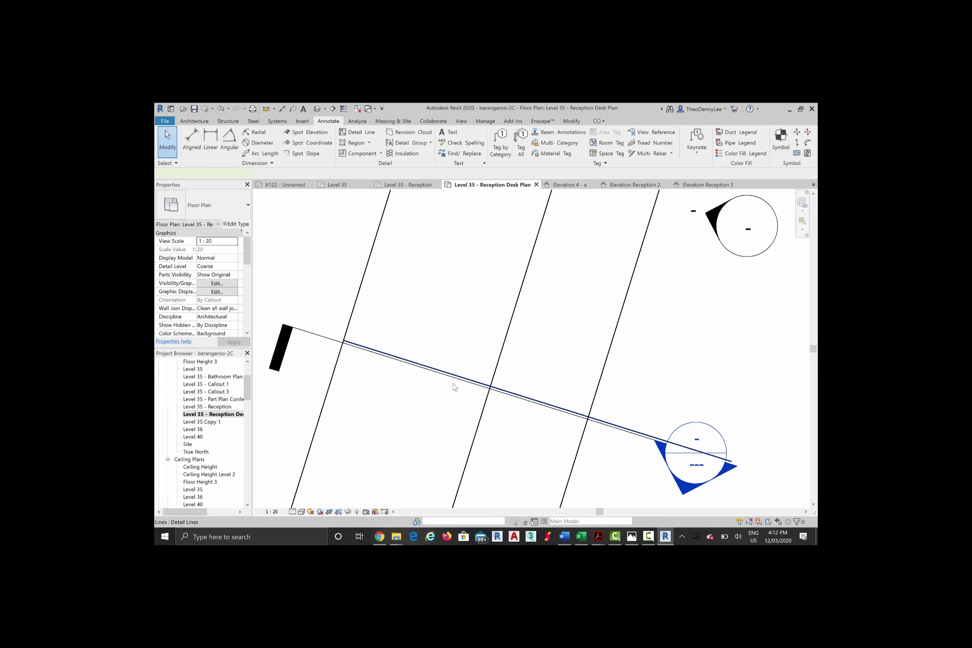
pyautogui.click(453, 384)
pyautogui.press('Delete')
# Step: Flip the new section so it looks up the desk arm, and open its view
pyautogui.click(453, 384)
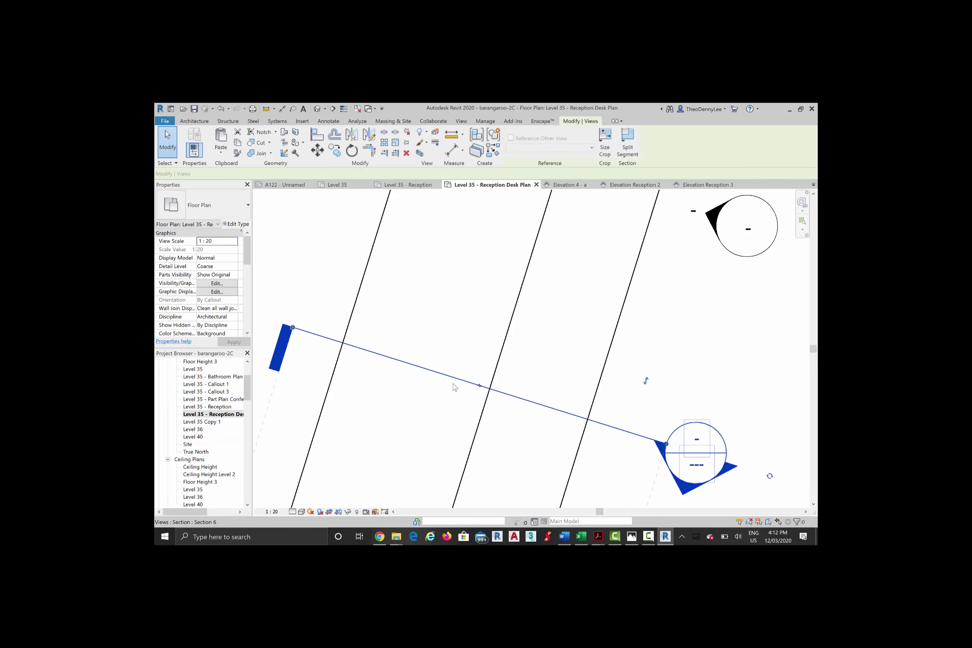
pyautogui.scroll(-4, 455, 387)
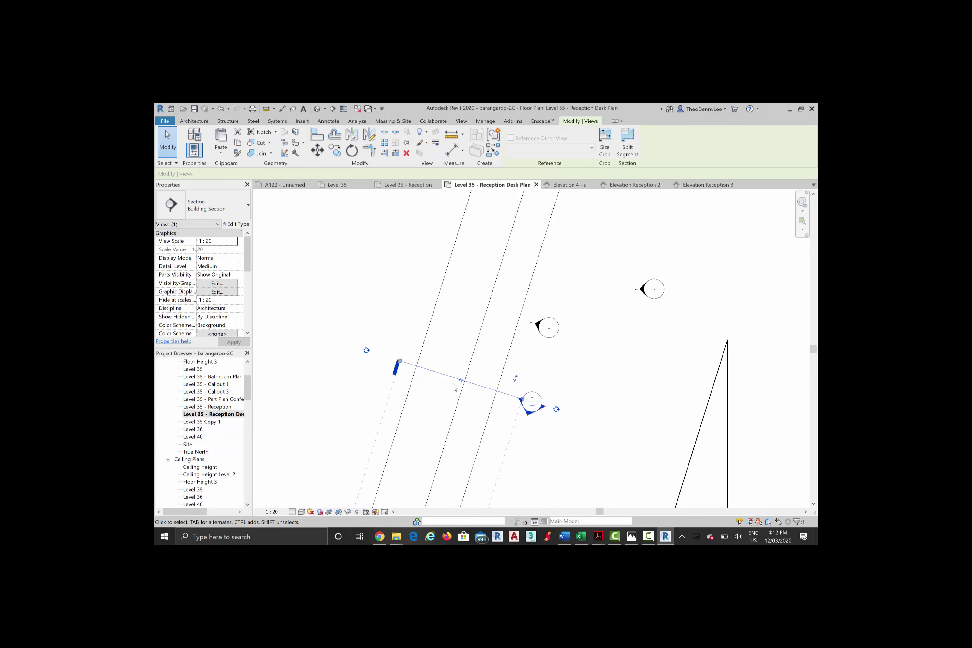
pyautogui.press('space')
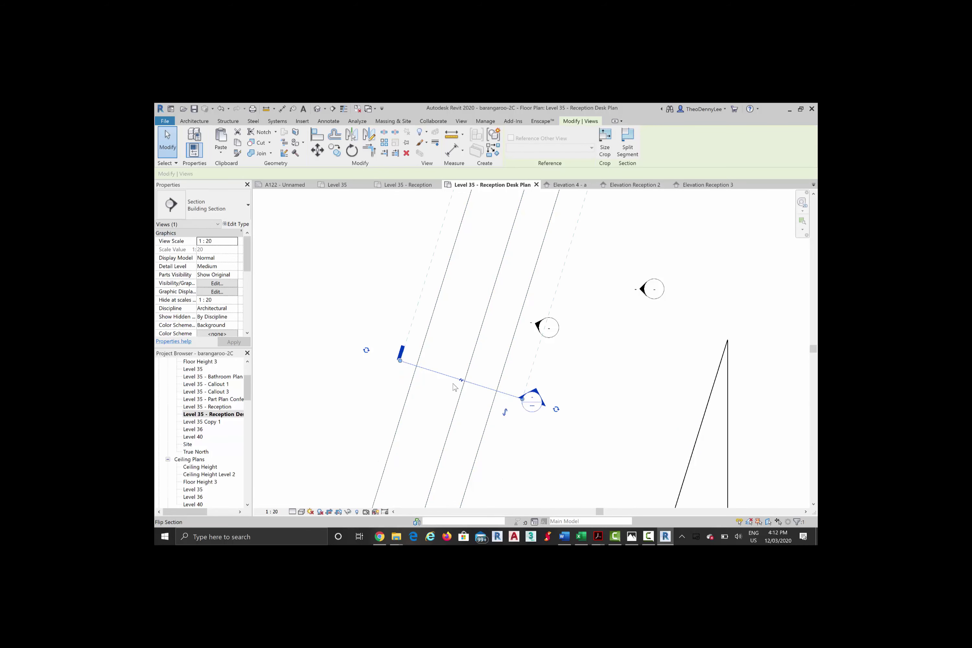
pyautogui.rightClick(535, 390)
pyautogui.click(559, 240)
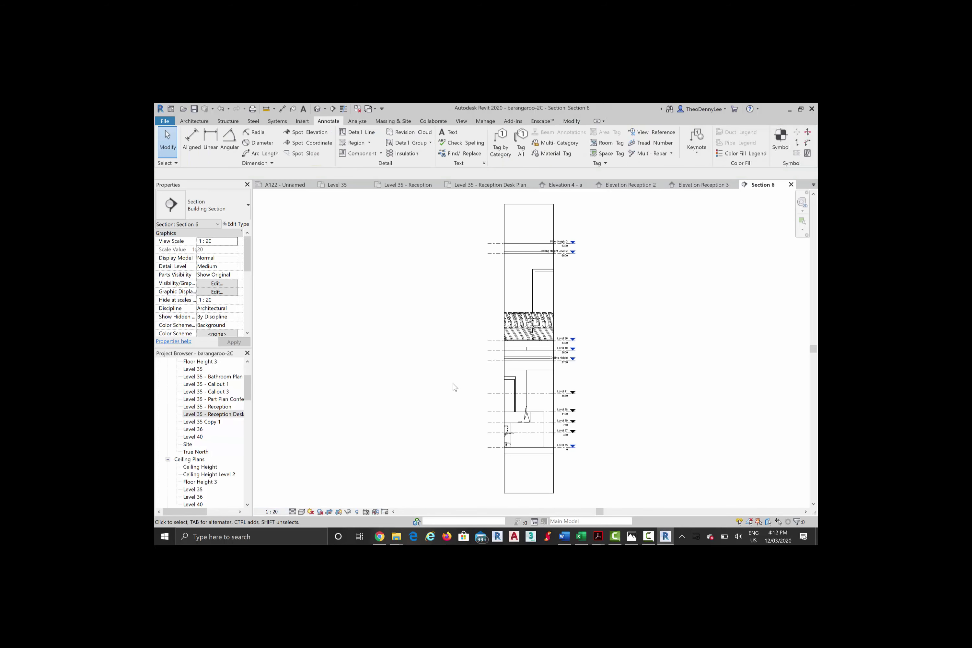
pyautogui.click(455, 386)
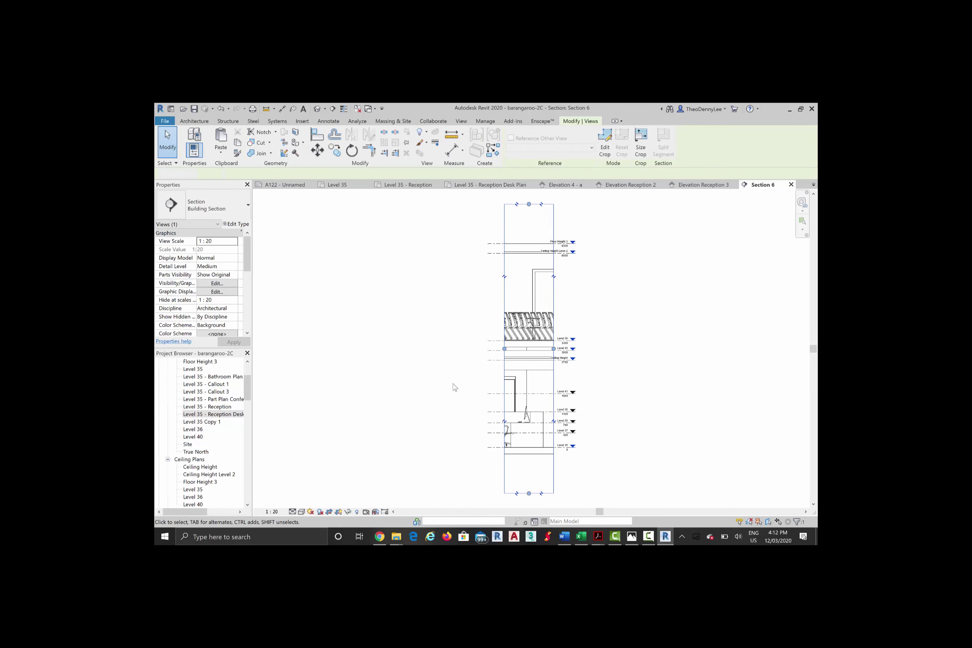
pyautogui.press('Escape')
# Step: Apply the Joinery Elevation 1 view template to Section 6
pyautogui.moveTo(248, 387); pyautogui.dragTo(247, 465)
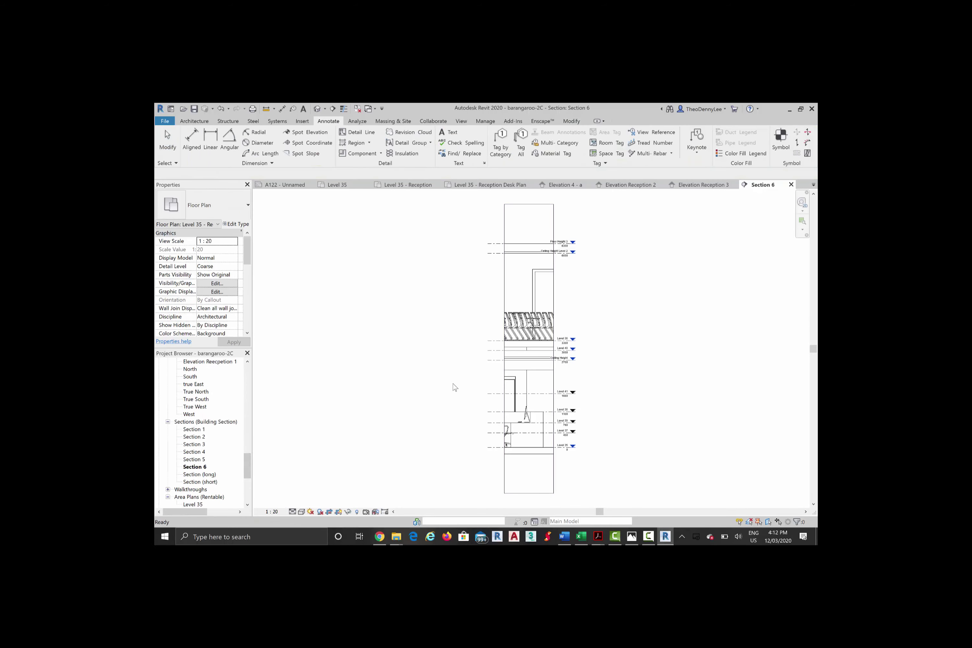
pyautogui.rightClick(203, 466)
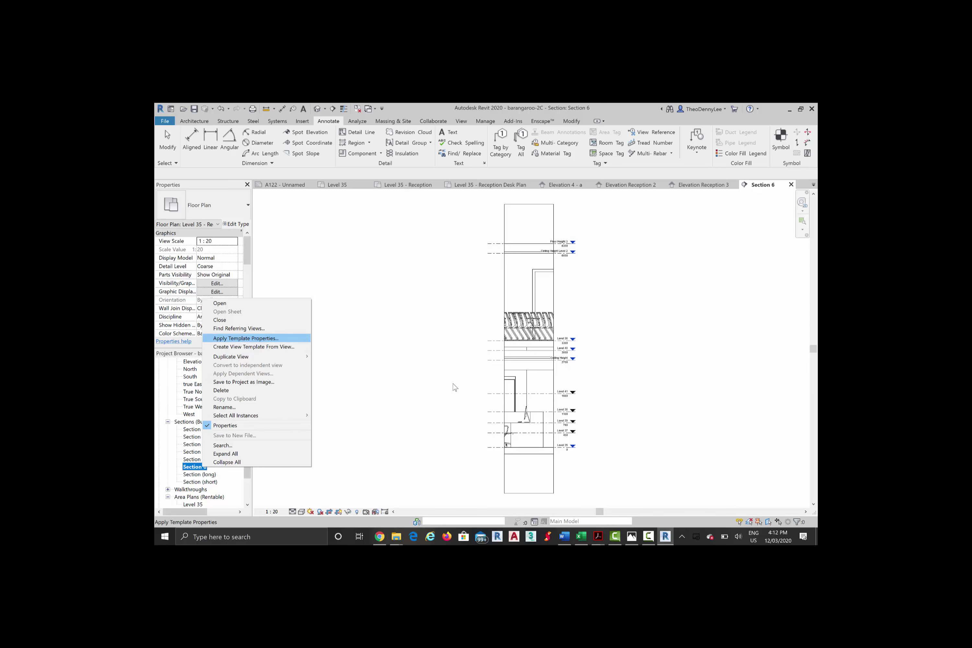
pyautogui.click(246, 338)
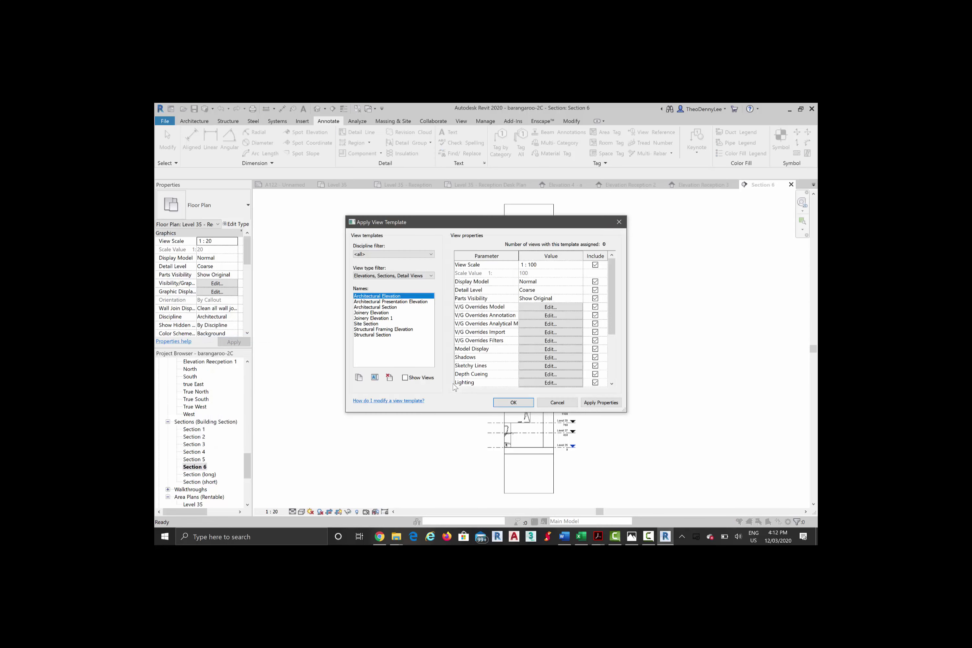
pyautogui.press('Down')
pyautogui.press('Down')
pyautogui.press('Down')
pyautogui.press('Down')
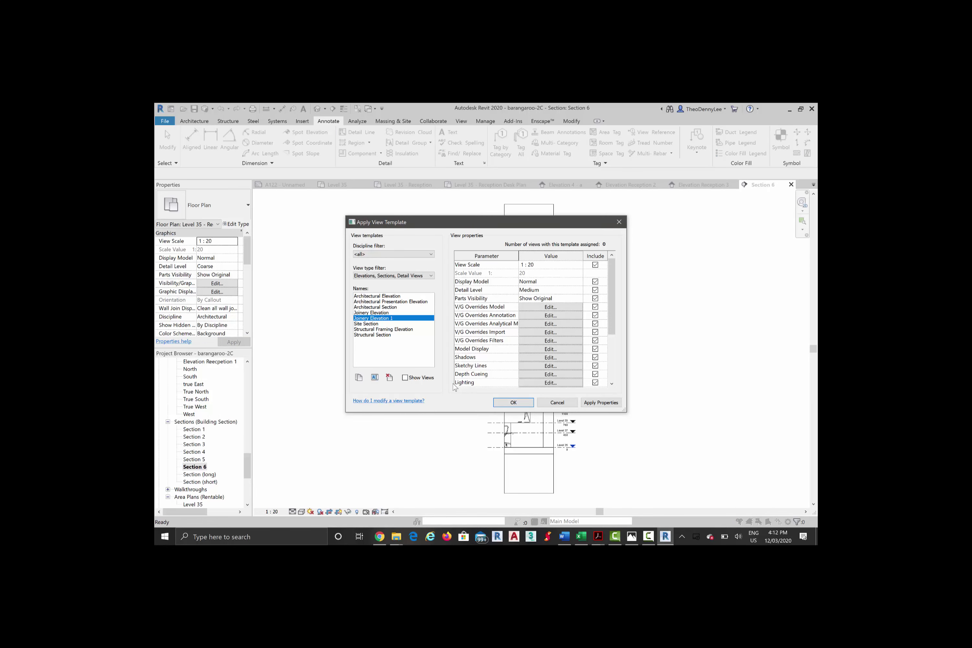
pyautogui.press('Return')
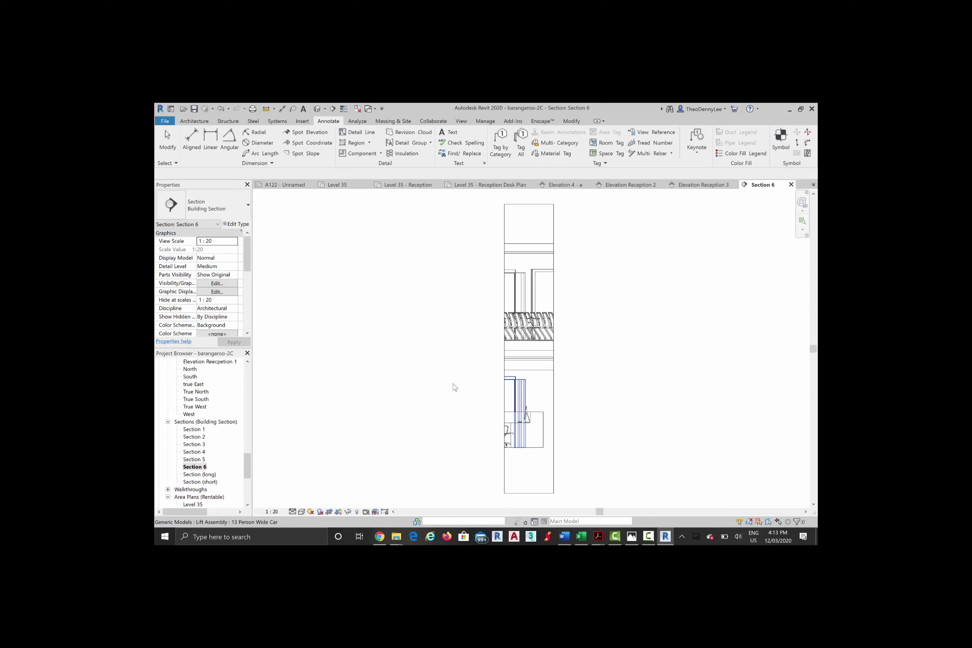
# Step: Hide the lift assembly, ceiling, chair and model line categories in Section 6, leaving the desk profile
pyautogui.click(520, 384)
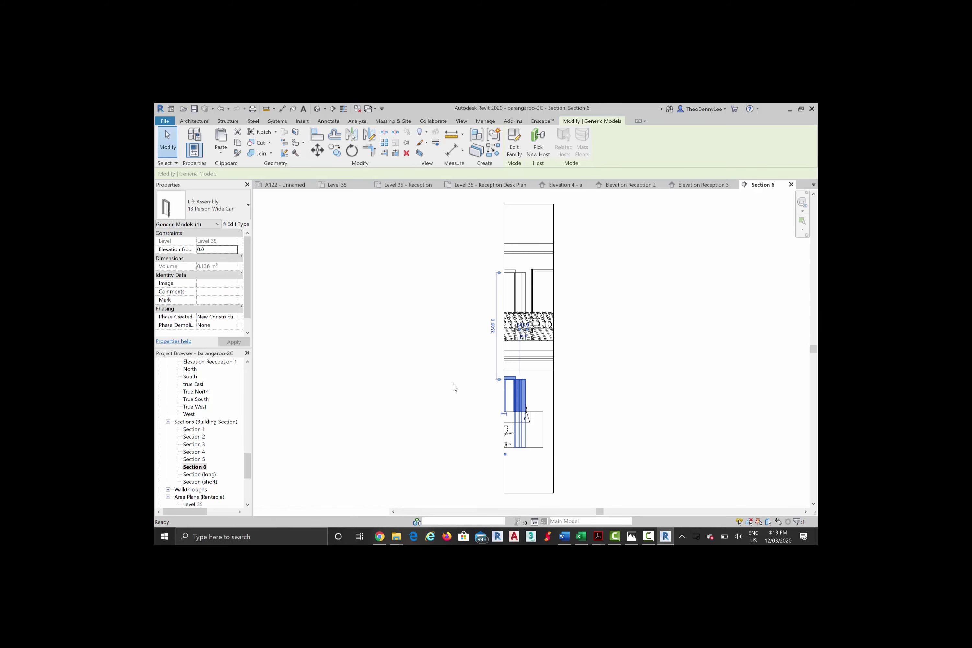
pyautogui.press('Delete')
pyautogui.click(519, 358)
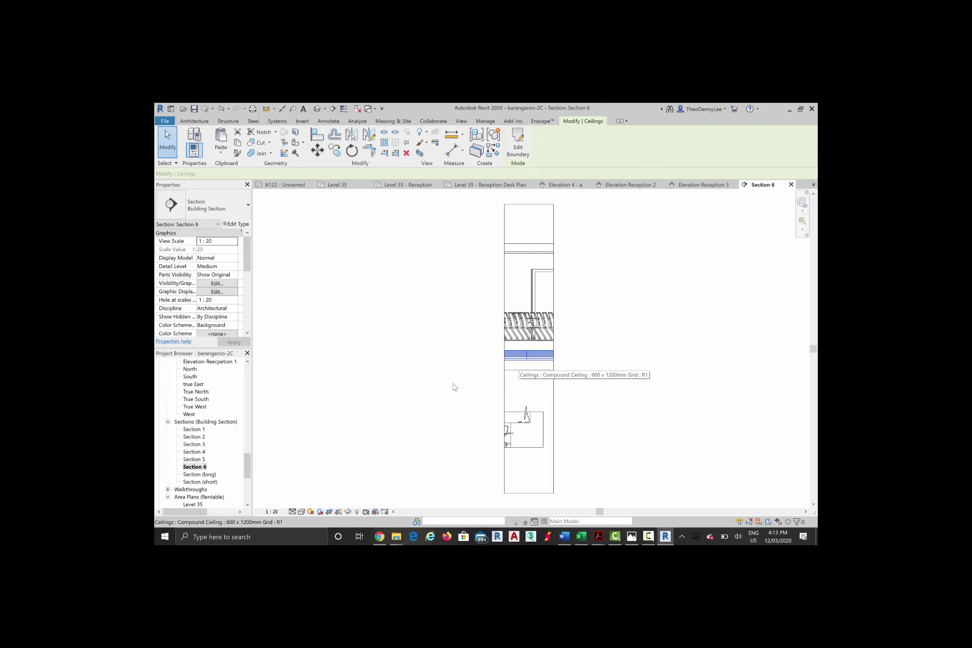
pyautogui.press('v')
pyautogui.press('h')
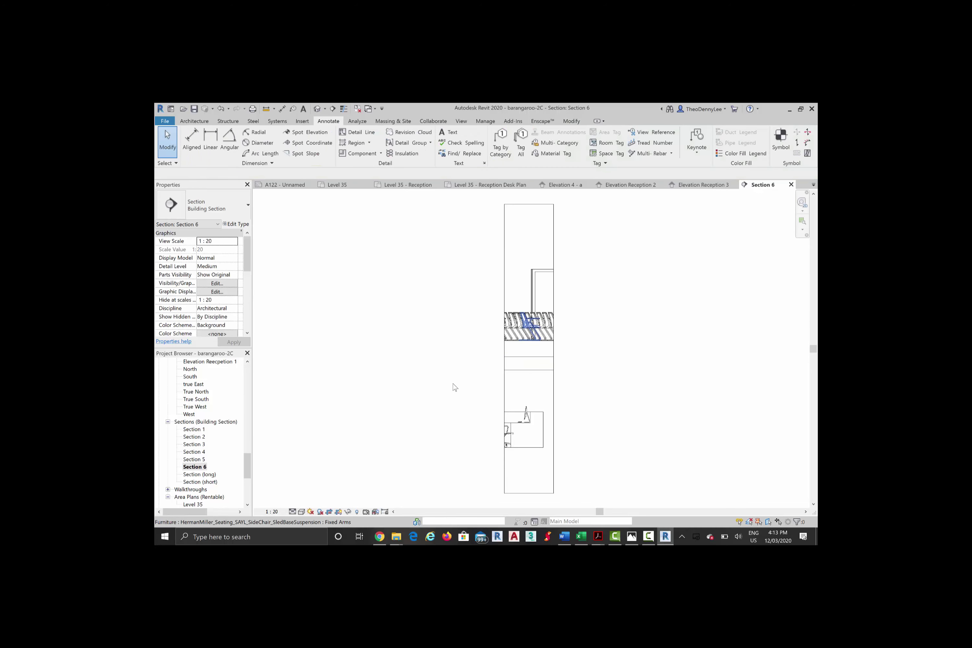
pyautogui.click(522, 325)
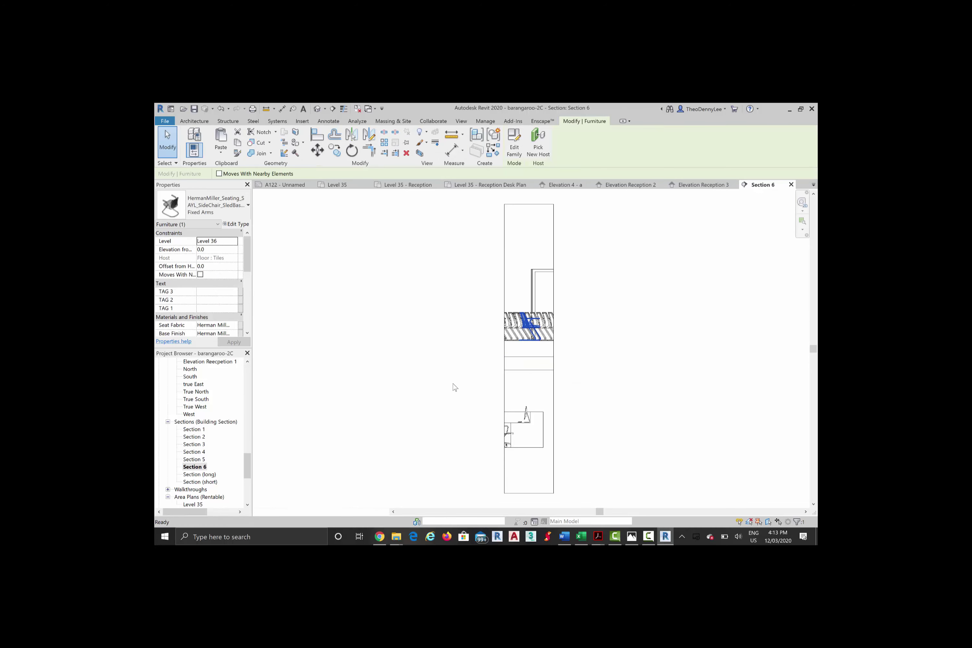
pyautogui.press('Delete')
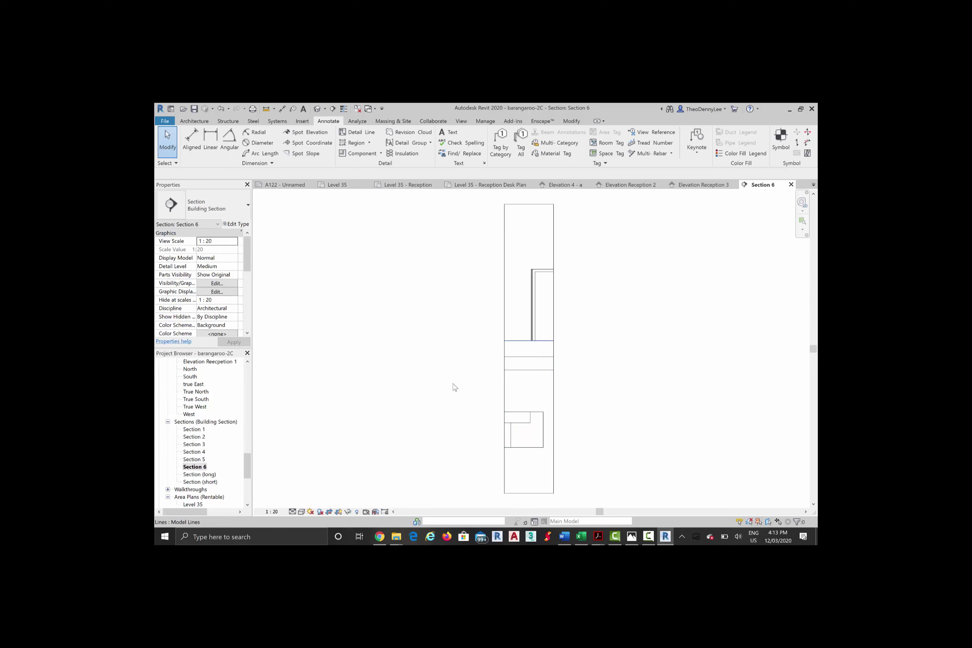
pyautogui.click(455, 387)
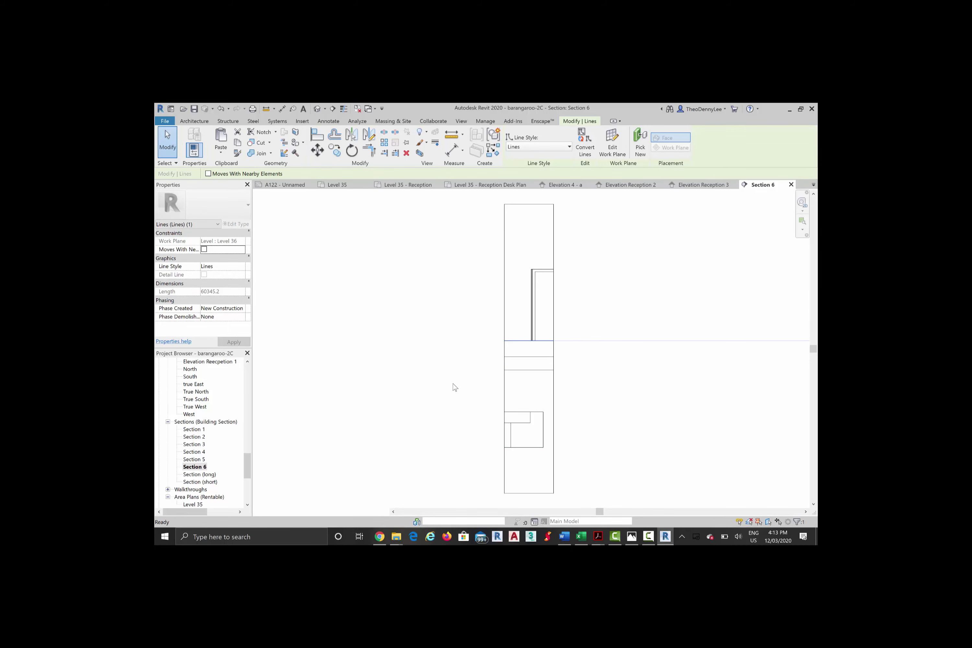
pyautogui.press('Delete')
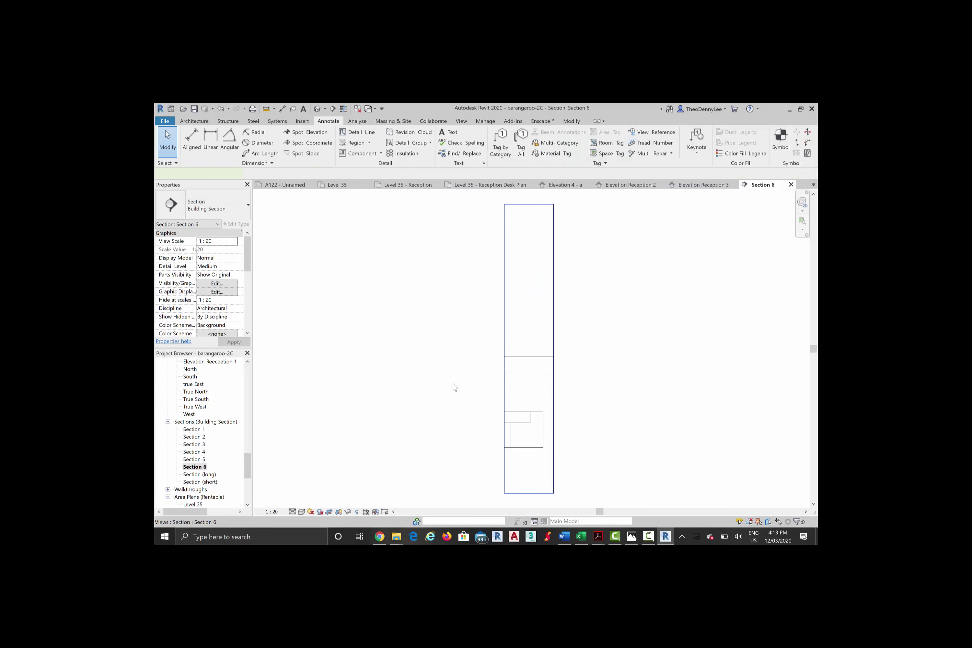
# Step: Resize Section 6's crop region to fit closely around the desk's height and include the full length of its arm
pyautogui.click(516, 204)
pyautogui.moveTo(529, 205); pyautogui.dragTo(529, 379)
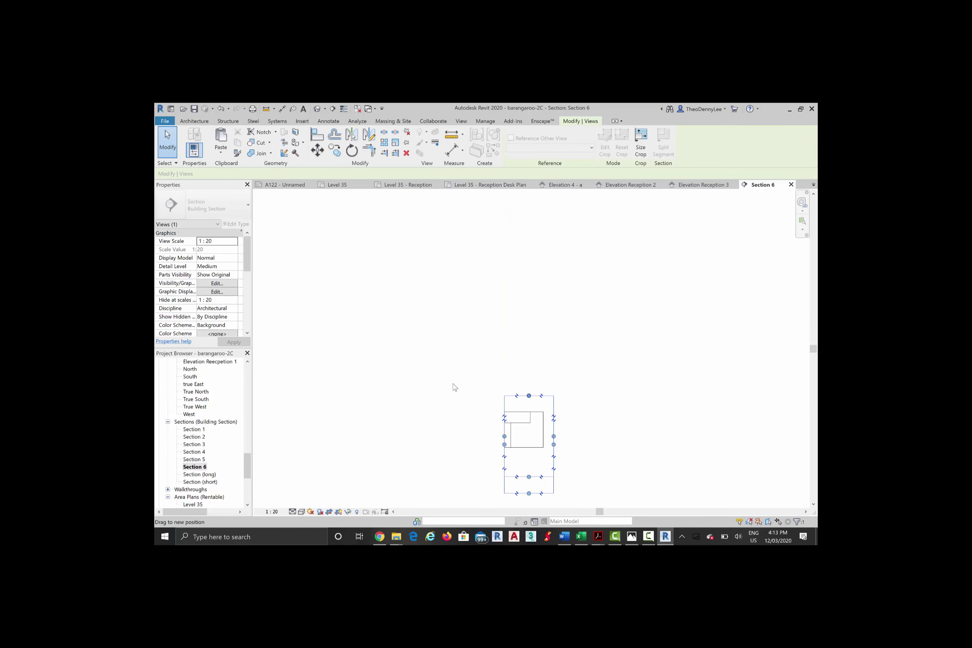
pyautogui.moveTo(529, 476); pyautogui.dragTo(529, 456)
pyautogui.scroll(3, 515, 432)
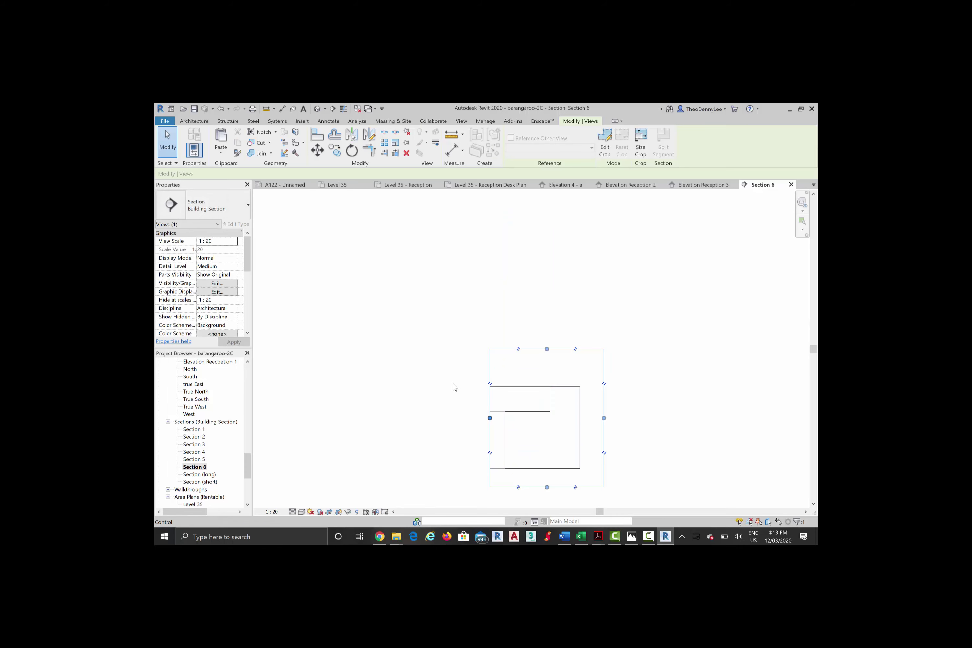
pyautogui.moveTo(490, 418)
pyautogui.mouseDown()
pyautogui.moveTo(352, 418)
pyautogui.moveTo(374, 418)
pyautogui.mouseUp()
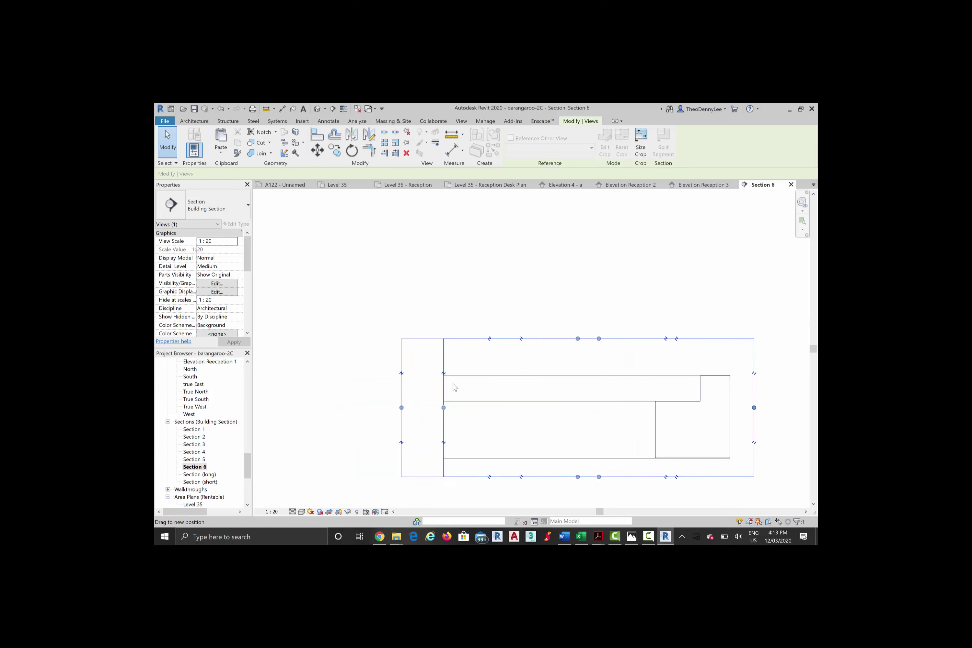
pyautogui.moveTo(401, 407); pyautogui.dragTo(345, 407)
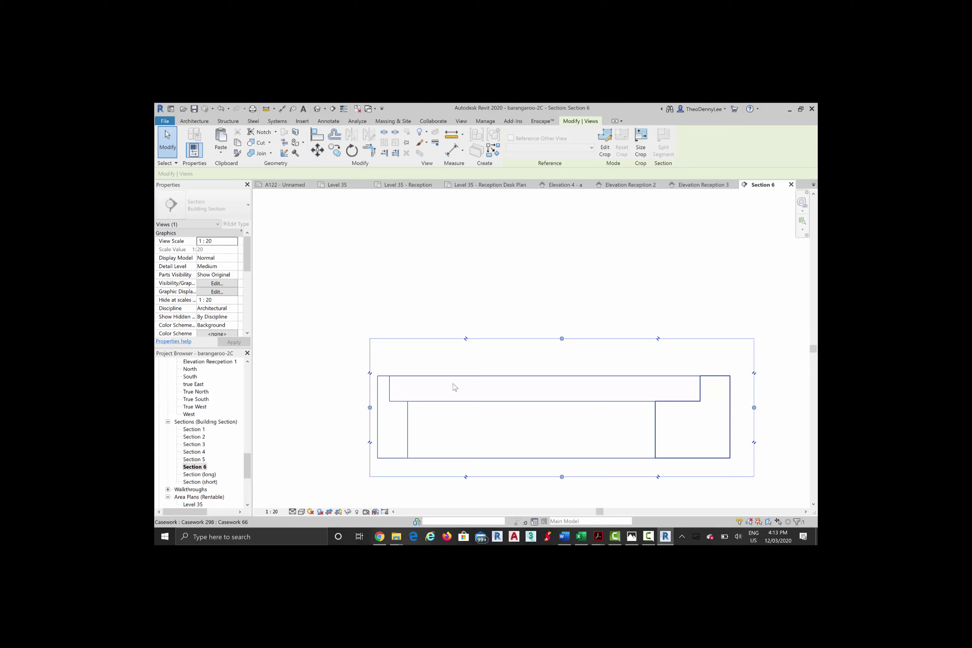
# Step: Examine the cut desk profile in Section 6 against the desk arm seen beyond it
pyautogui.moveTo(453, 384)
pyautogui.mouseDown(button='middle')
pyautogui.moveTo(405, 363)
pyautogui.moveTo(402, 348)
pyautogui.mouseUp(button='middle')
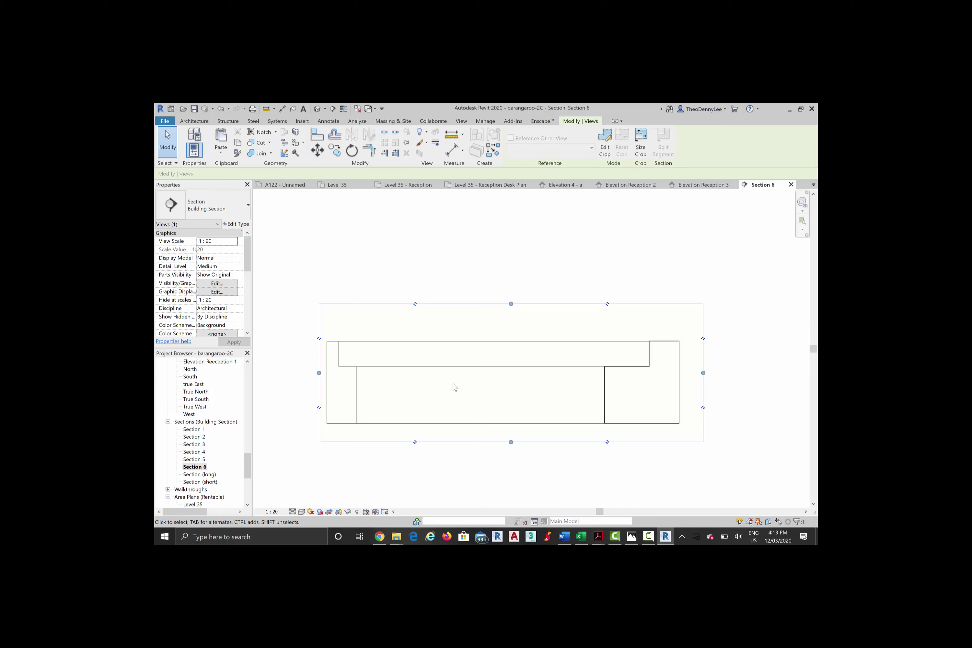
pyautogui.scroll(4, 455, 387)
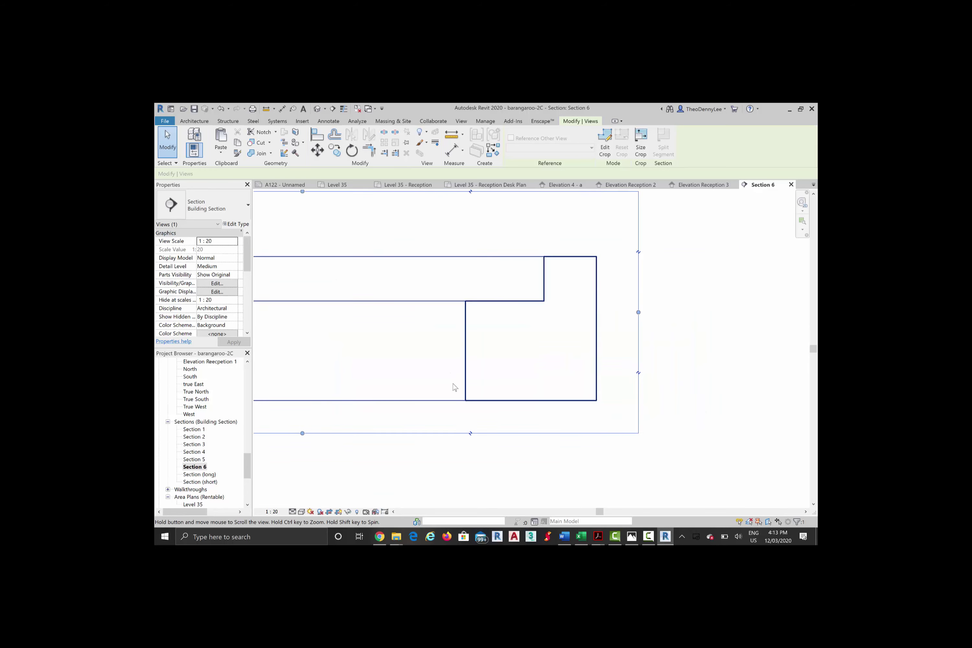
pyautogui.scroll(2, 455, 387)
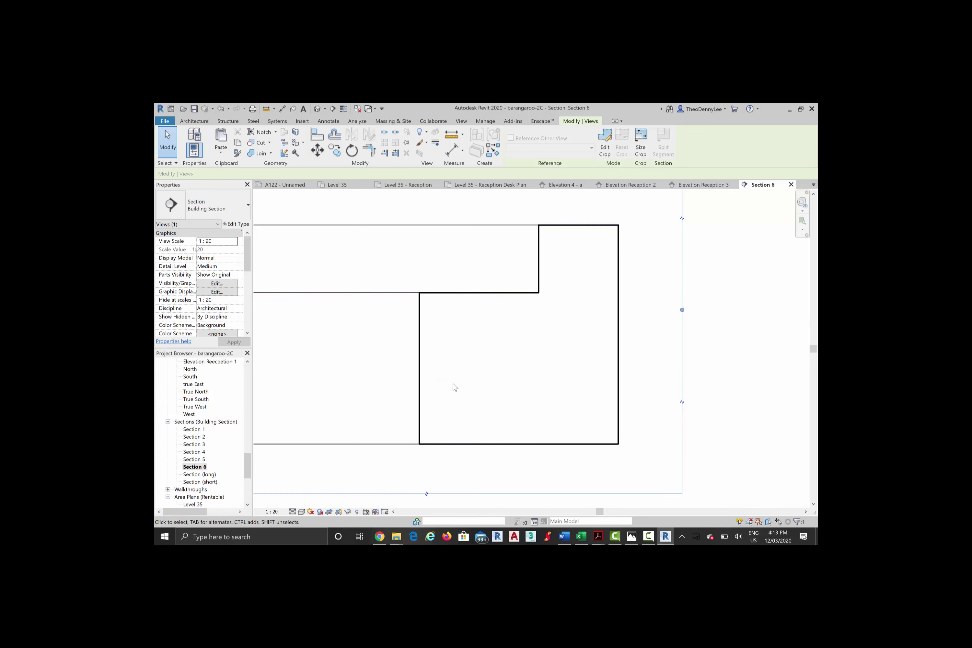
pyautogui.press('Escape')
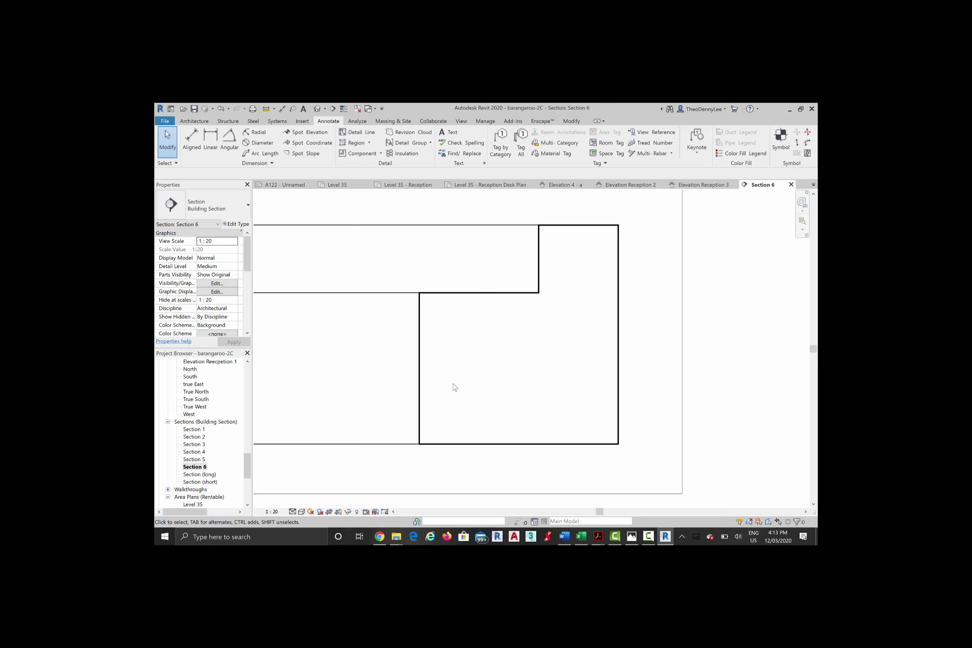
pyautogui.scroll(-1, 452, 384)
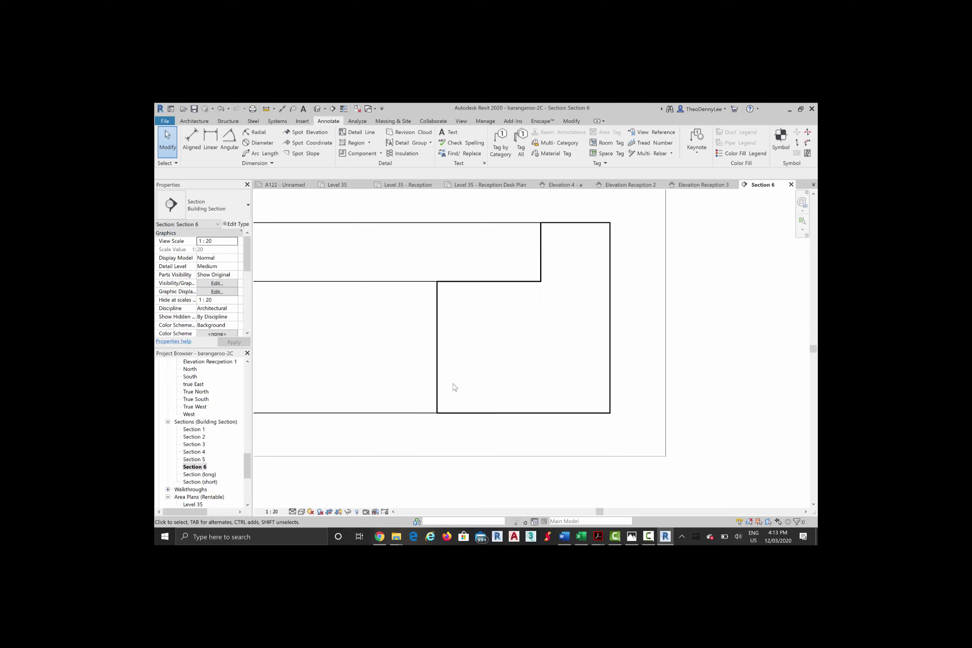
pyautogui.scroll(-4, 455, 387)
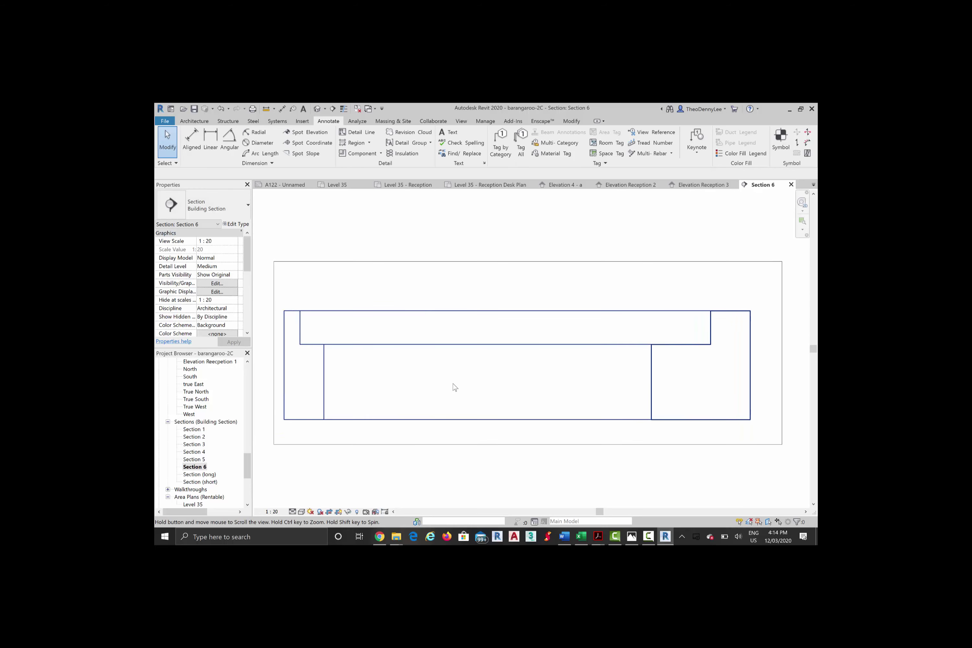
pyautogui.moveTo(453, 384); pyautogui.dragTo(437, 383, button='middle')
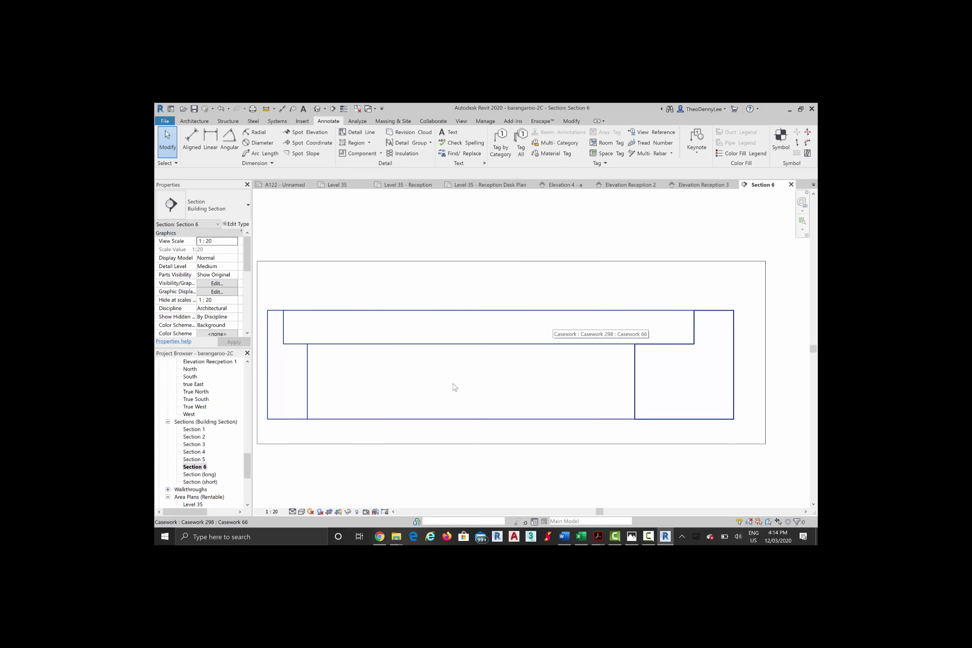
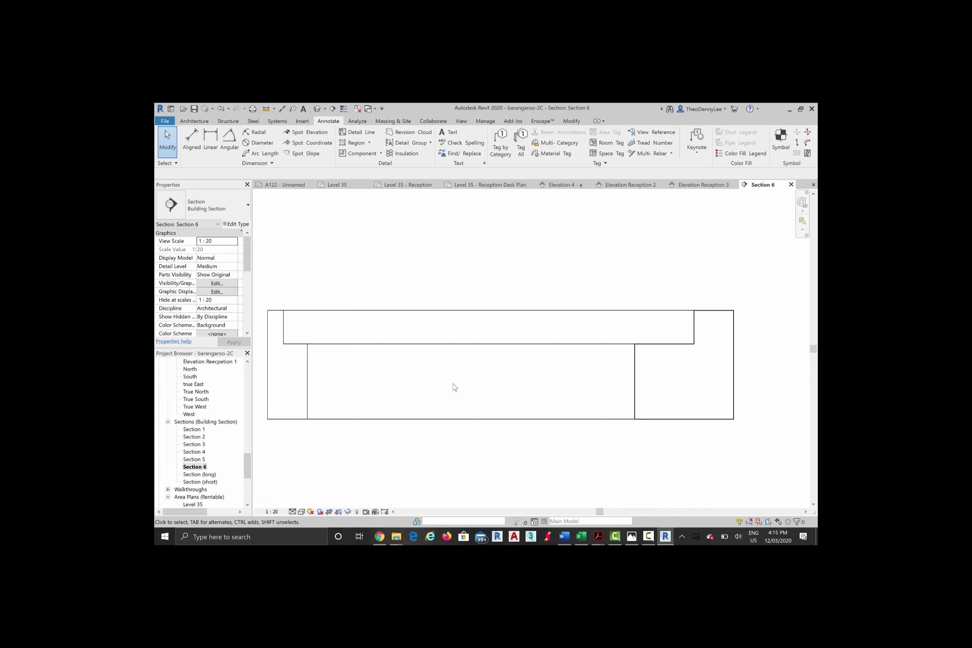
pyautogui.moveTo(411, 379); pyautogui.dragTo(453, 384, button='middle')
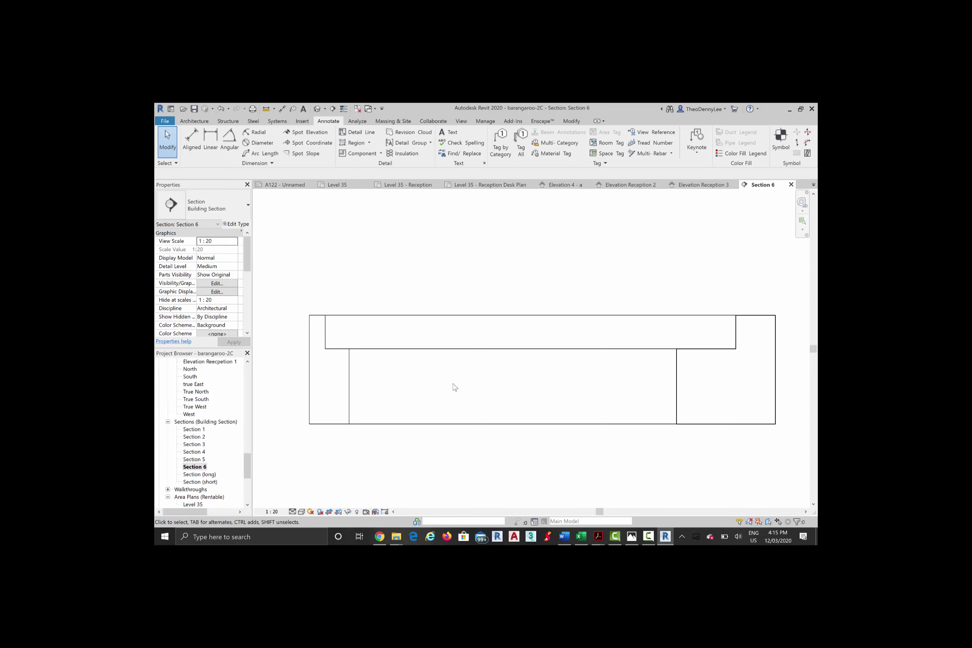
# Step: Select the reception desk casework in Section 6 and open the default {3D} view
pyautogui.click(454, 388)
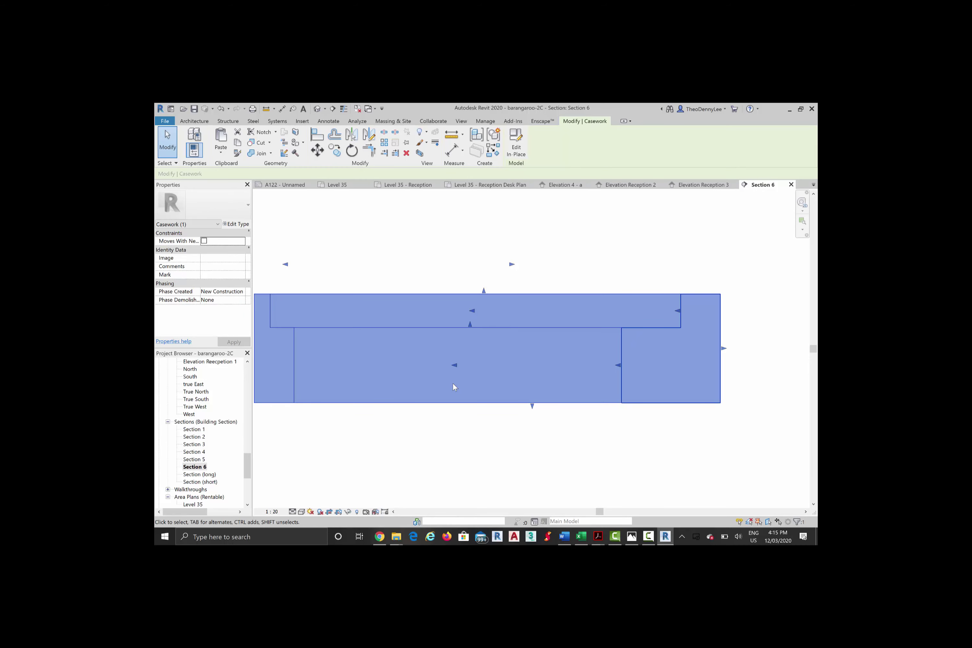
pyautogui.press('Escape')
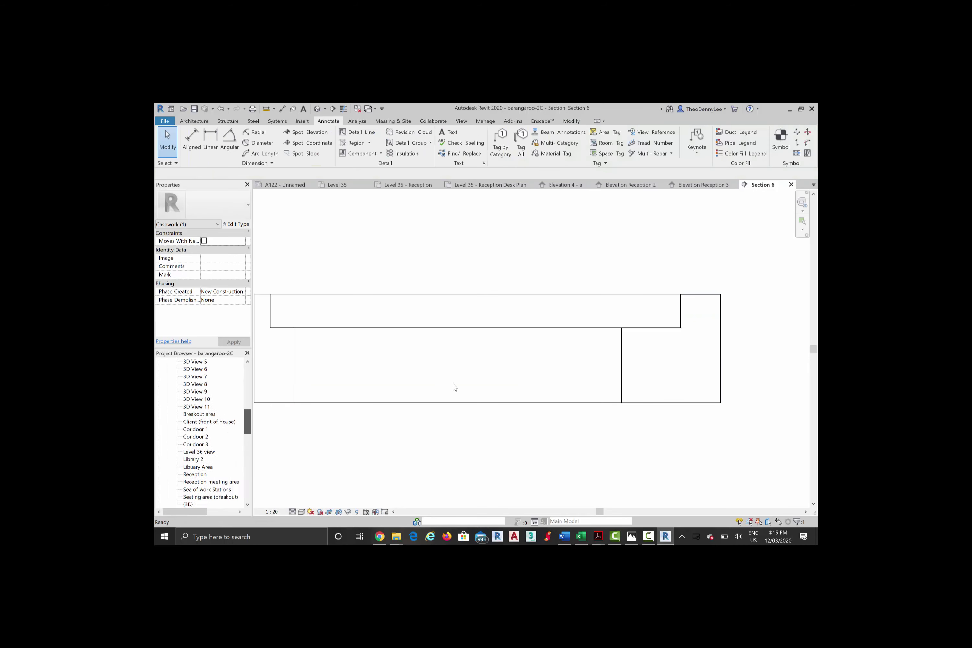
pyautogui.moveTo(247, 423); pyautogui.dragTo(248, 425)
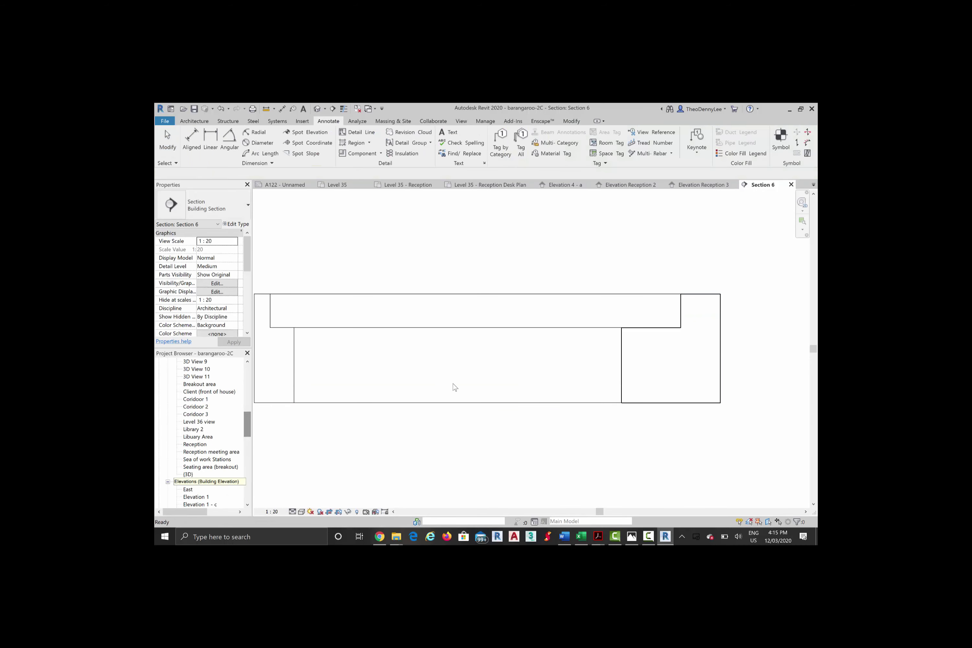
pyautogui.click(188, 474)
pyautogui.doubleClick(188, 474)
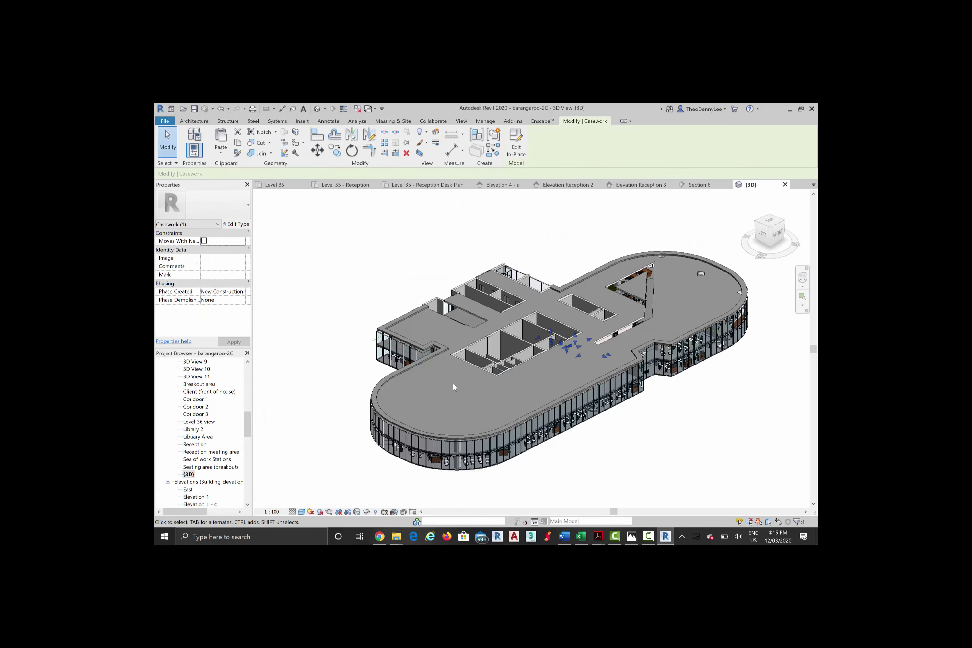
# Step: Duplicate the {3D} view with detailing
pyautogui.rightClick(187, 473)
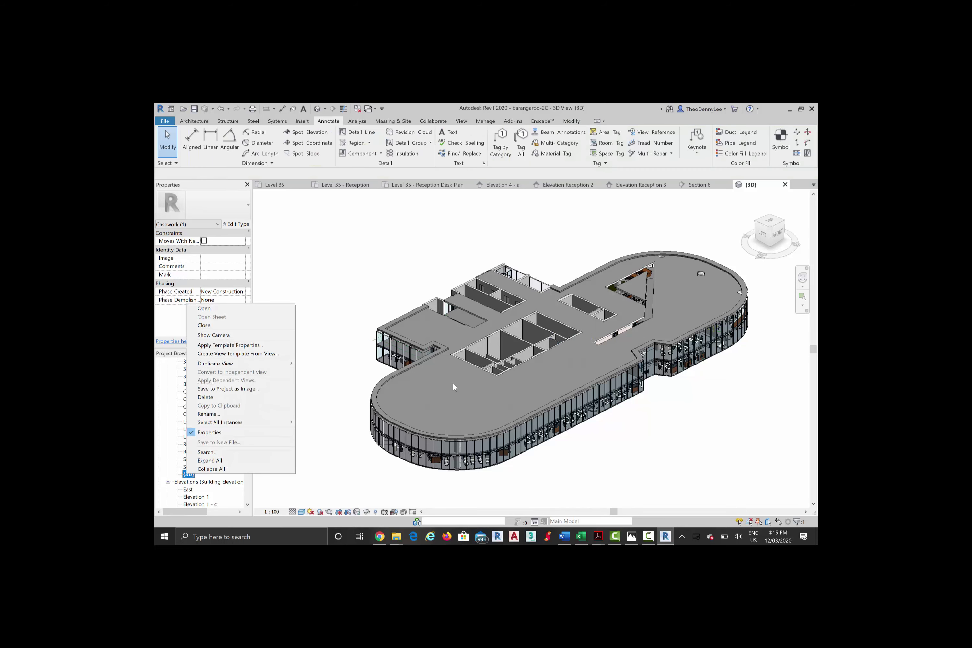
pyautogui.press('Right')
pyautogui.press('Down')
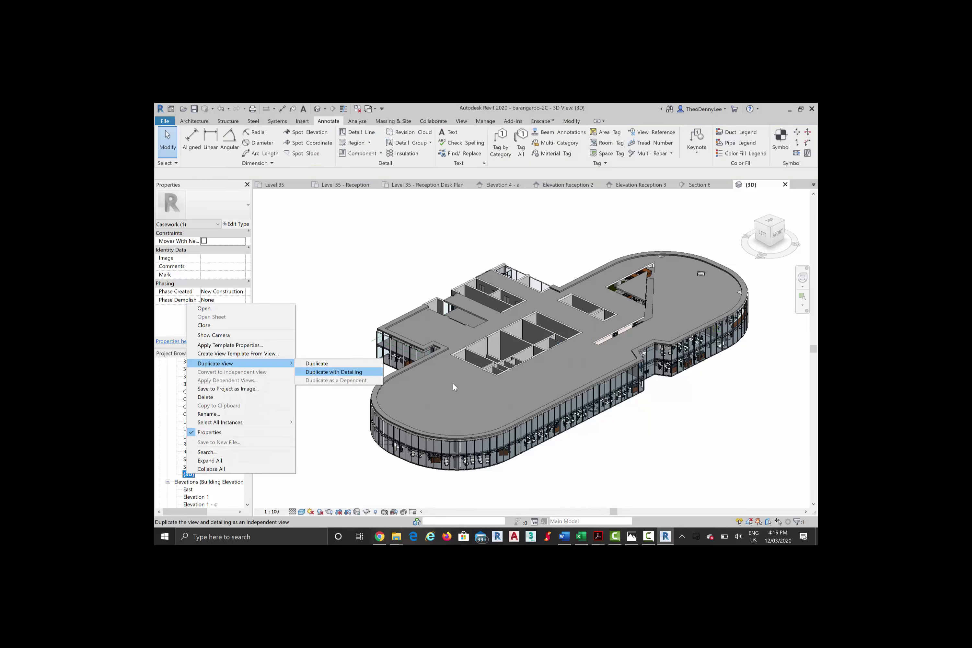
pyautogui.press('Return')
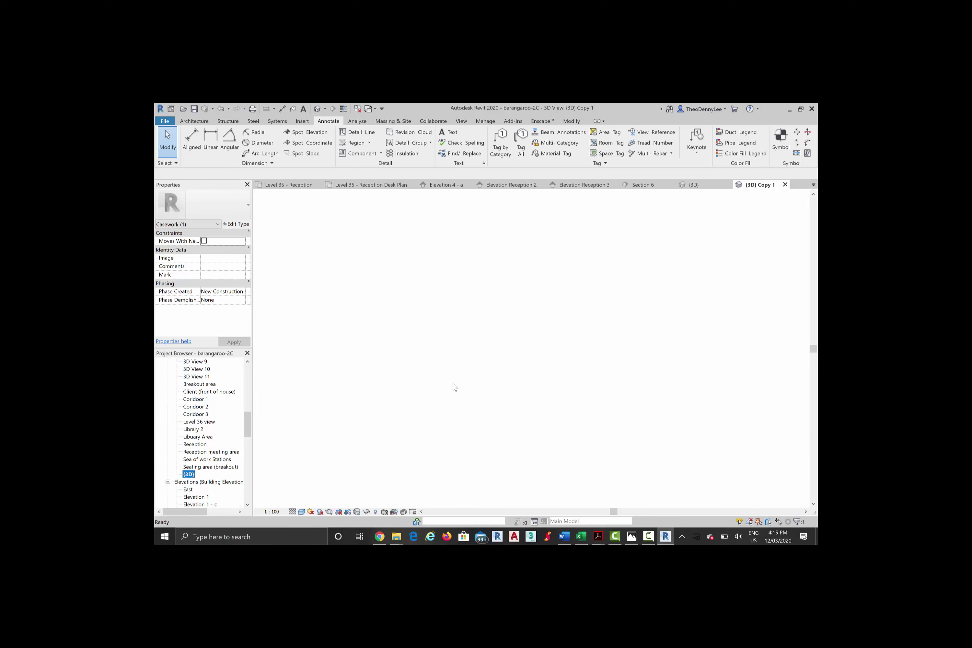
# Step: Rename the duplicated 3D view as Reception Desk
pyautogui.rightClick(195, 480)
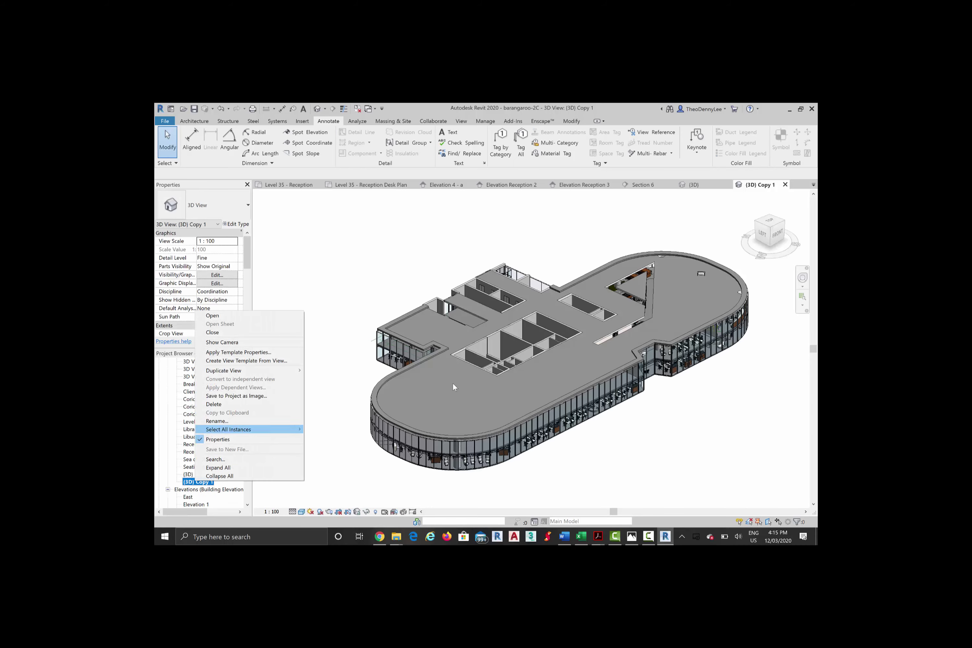
pyautogui.press('Up')
pyautogui.press('Up')
pyautogui.press('Up')
pyautogui.press('Up')
pyautogui.press('Down')
pyautogui.press('Down')
pyautogui.press('Down')
pyautogui.press('Return')
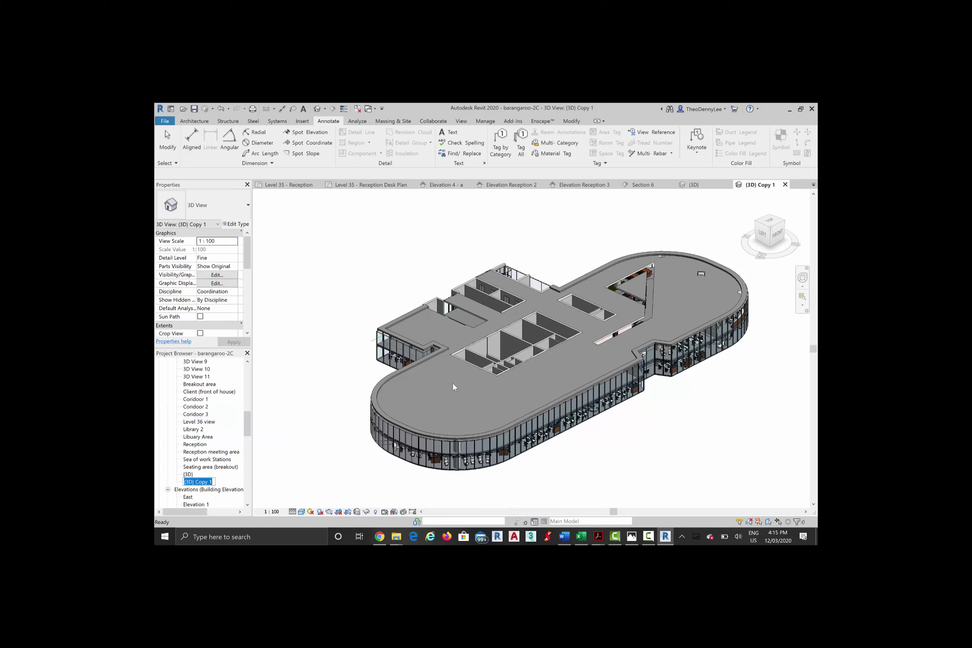
pyautogui.write('Reception Desk')
pyautogui.press('Return')
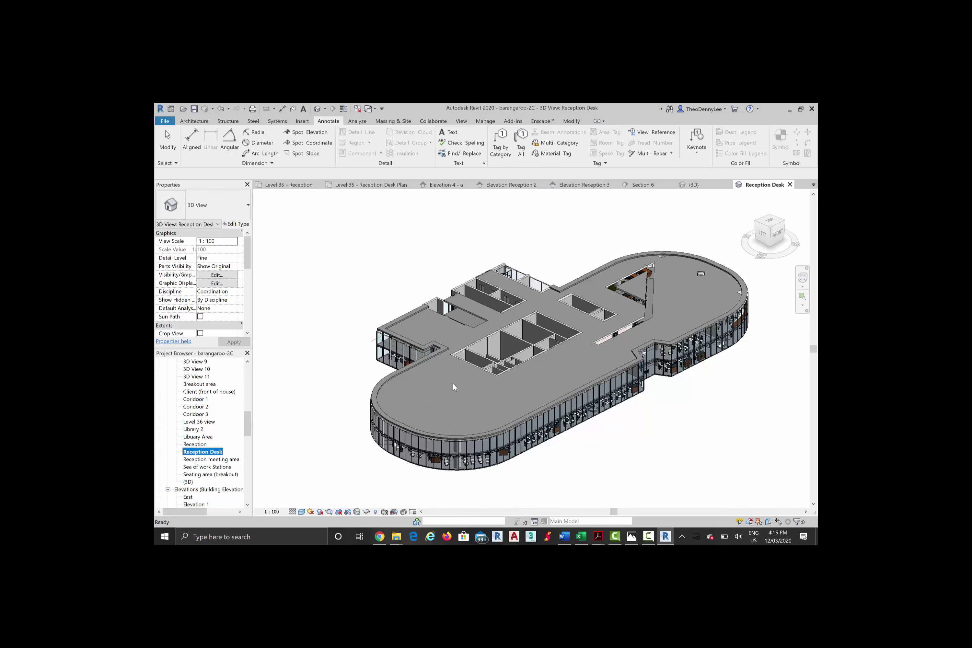
pyautogui.click(453, 384)
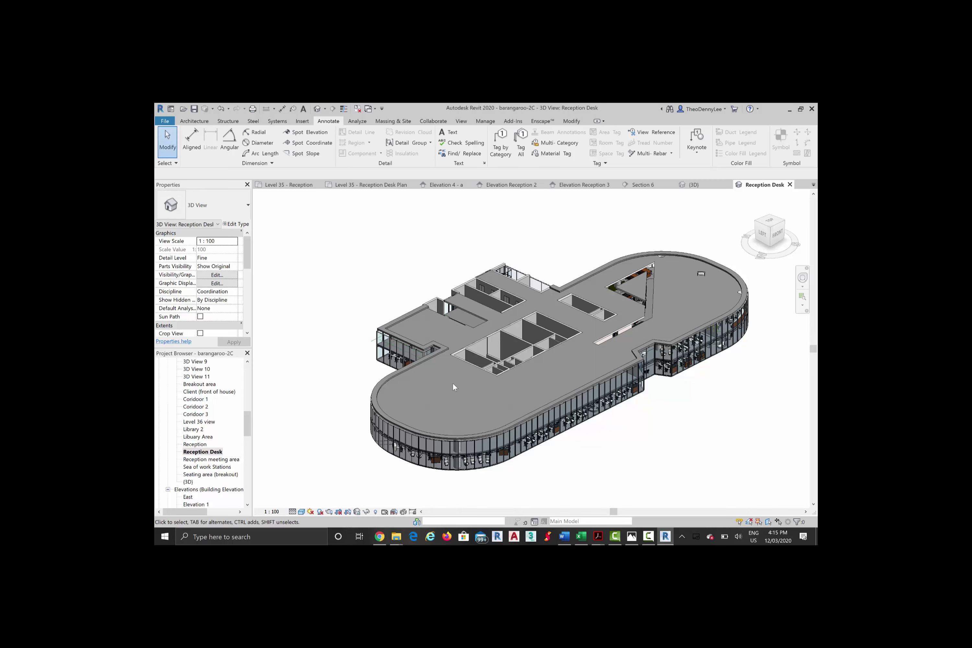
# Step: Close the original {3D} view and keep the Reception Desk view open
pyautogui.press('3')
pyautogui.press('d')
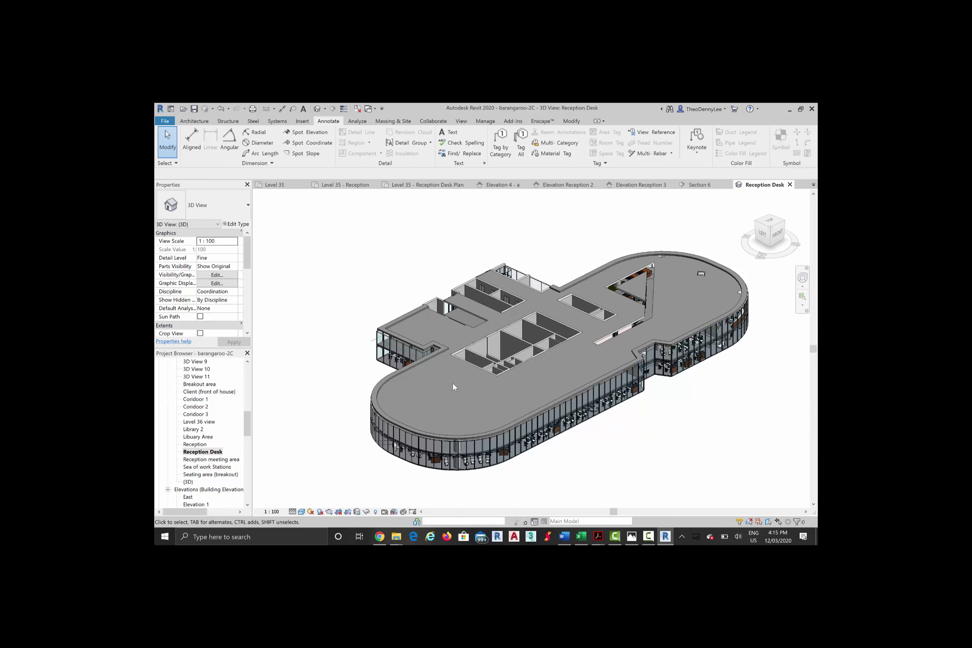
# Step: Select the desk casework in Elevation Reception 3 and return to the Reception Desk 3D view
pyautogui.hotkey('ctrl', 'Tab')
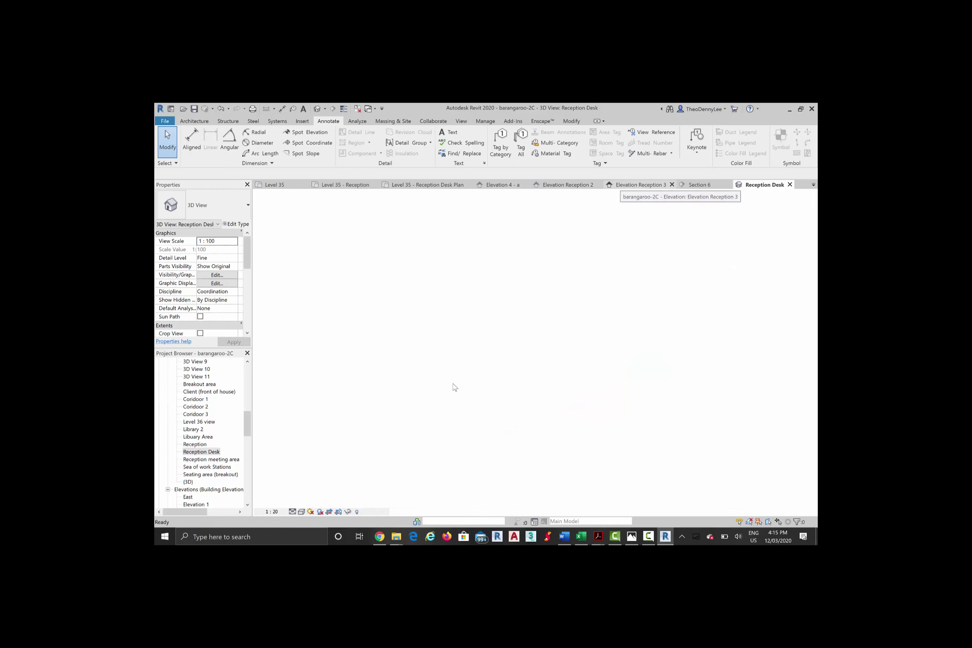
pyautogui.click(455, 387)
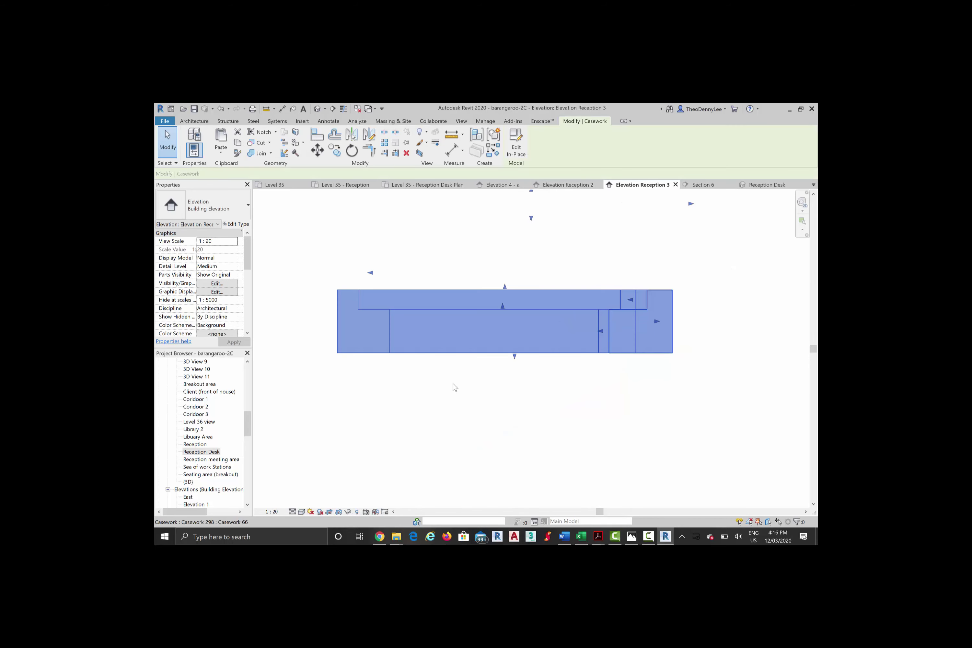
pyautogui.hotkey('ctrl', 'Tab')
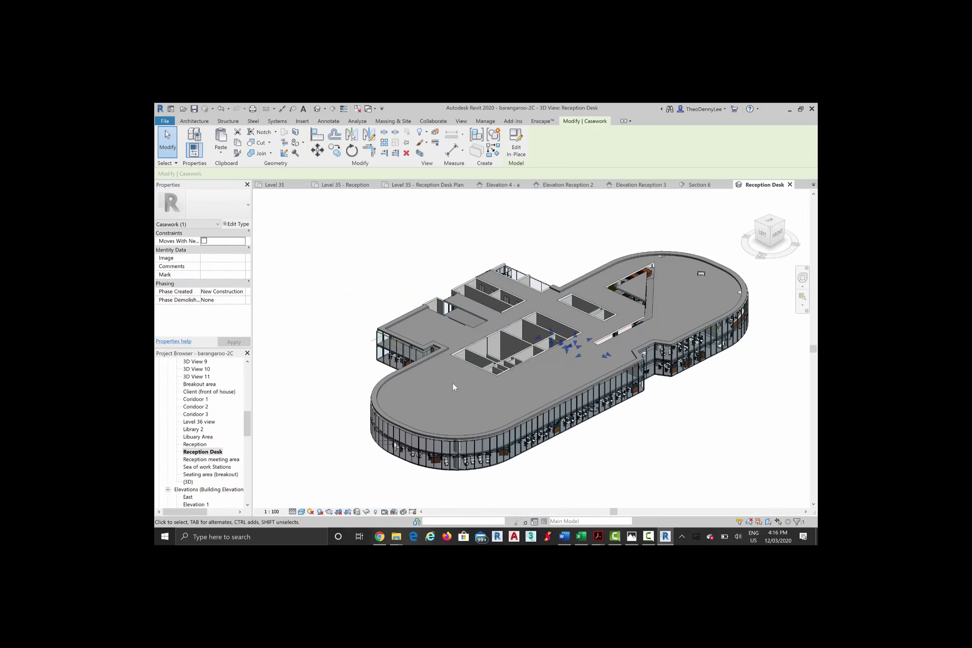
# Step: Isolate the selected desk in the Reception Desk 3D view and apply the temporary isolation permanently to the view
pyautogui.click(367, 512)
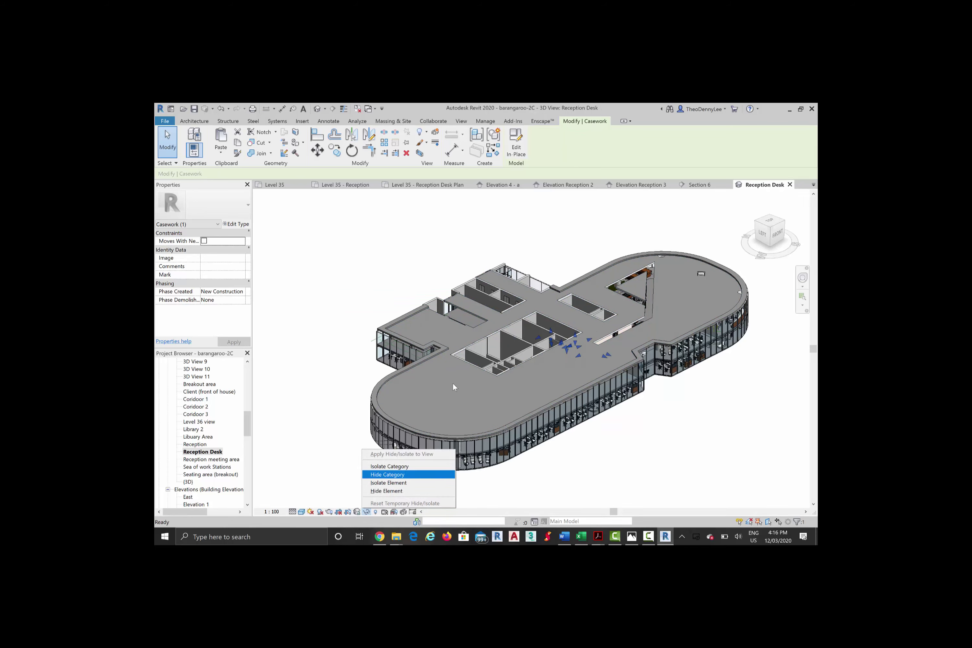
pyautogui.press('Return')
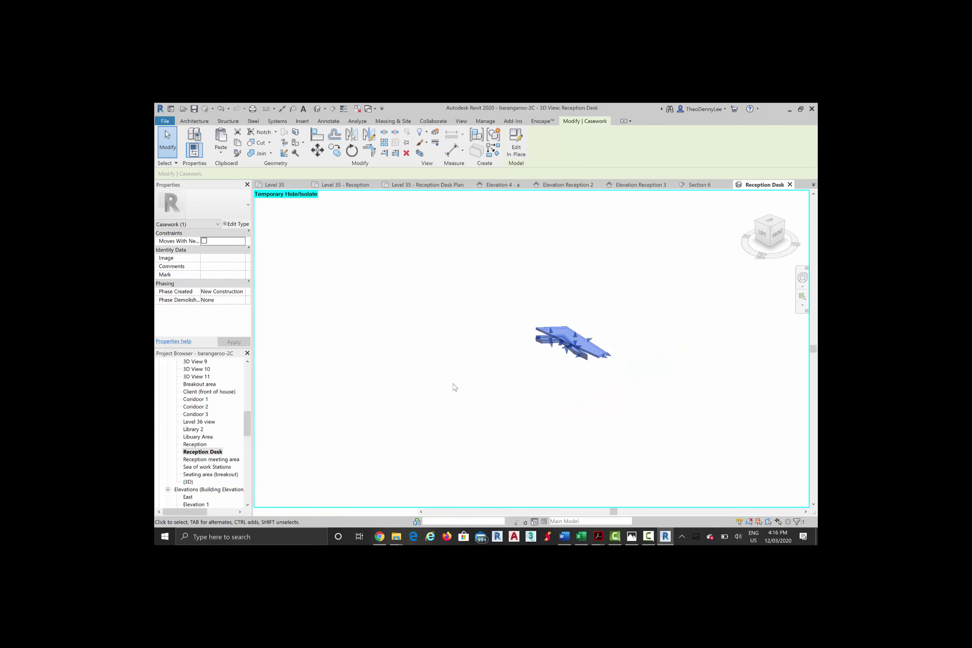
pyautogui.keyDown('shift'); pyautogui.moveTo(453, 384); pyautogui.dragTo(454, 387, button='middle'); pyautogui.keyUp('shift')
pyautogui.scroll(3, 453, 384)
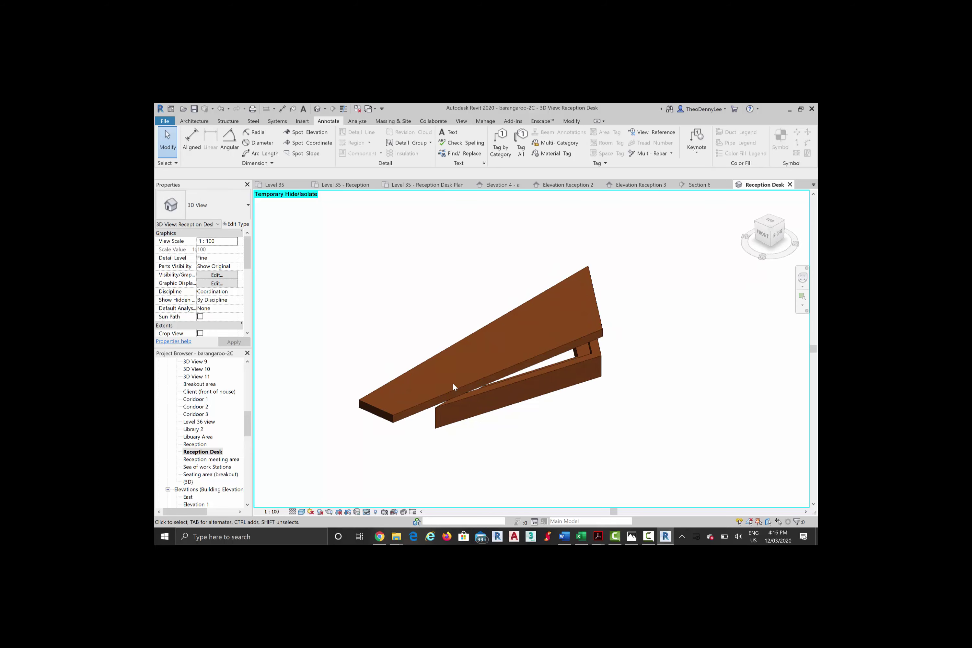
pyautogui.click(366, 511)
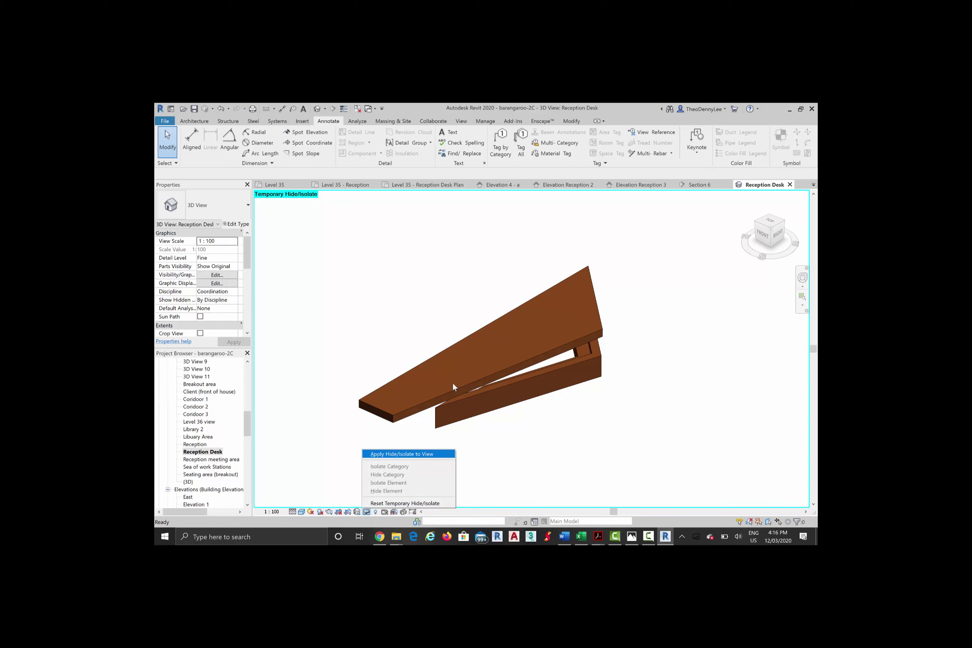
pyautogui.press('Return')
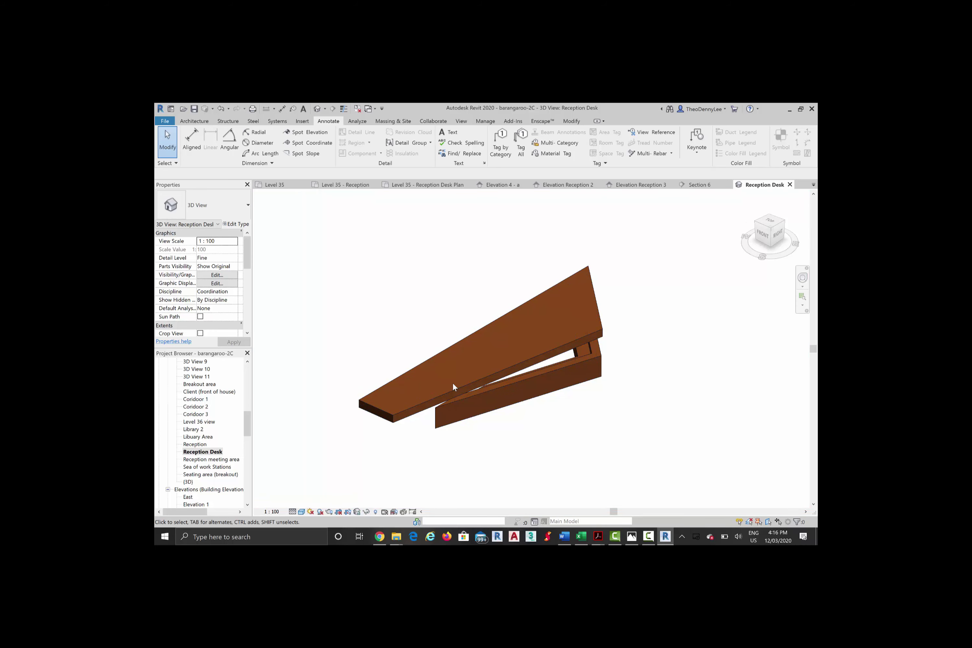
# Step: Enable the section box in the Reception Desk view and pull in its top and near end to cut away the upper slab
pyautogui.moveTo(247, 252); pyautogui.dragTo(247, 272)
pyautogui.click(200, 317)
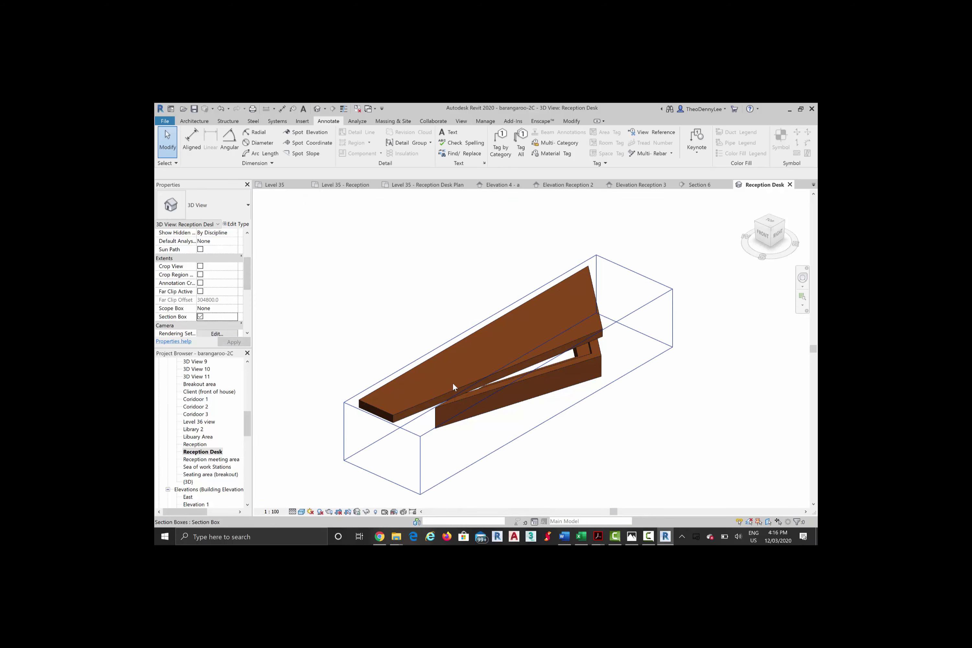
pyautogui.click(454, 387)
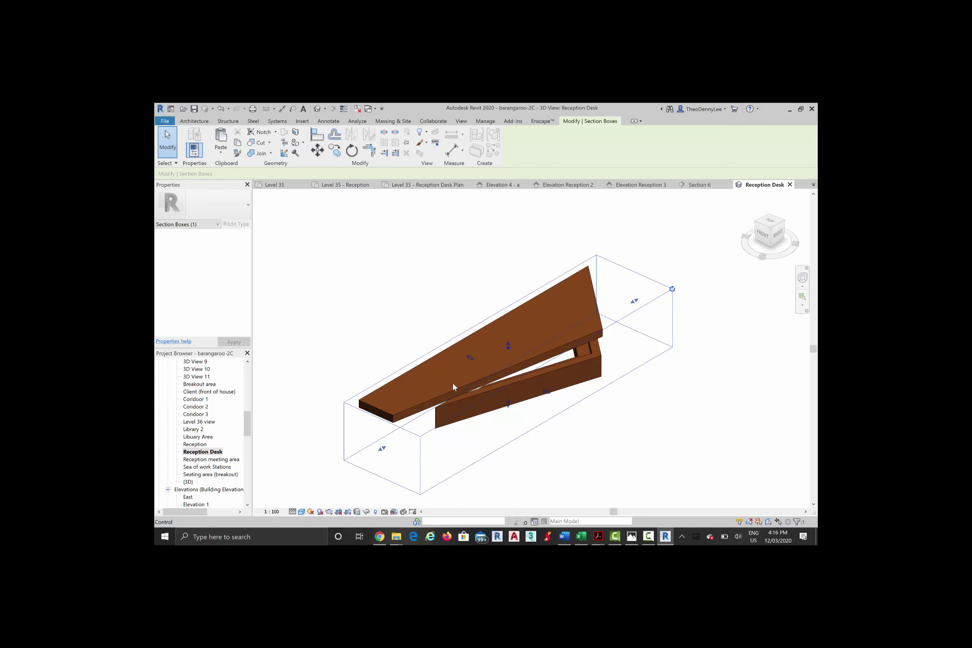
pyautogui.moveTo(508, 360); pyautogui.dragTo(508, 363)
pyautogui.moveTo(382, 458); pyautogui.dragTo(436, 426)
pyautogui.press('Escape')
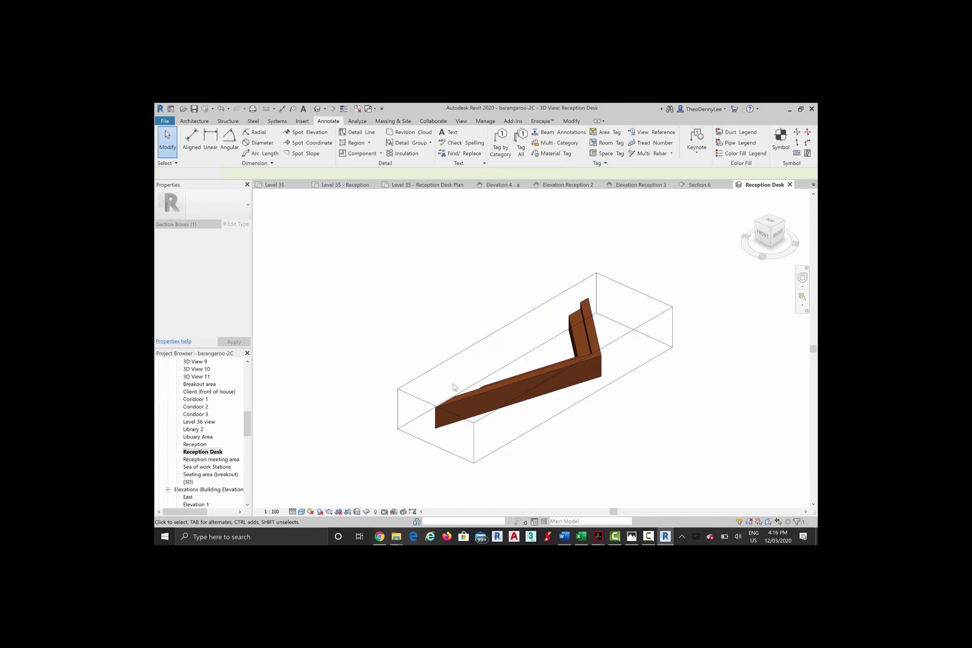
pyautogui.moveTo(453, 384)
pyautogui.keyDown('shift'); pyautogui.mouseDown(button='middle')
pyautogui.moveTo(544, 384)
pyautogui.moveTo(455, 387)
pyautogui.mouseUp(button='middle'); pyautogui.keyUp('shift')
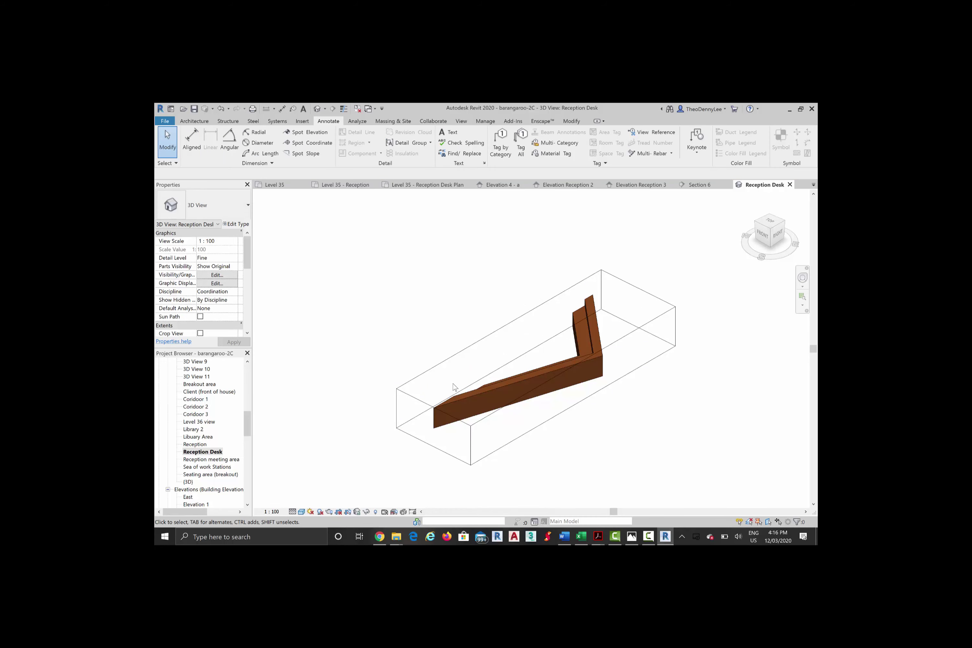
# Step: Hide the section box element in the Reception Desk 3D view
pyautogui.moveTo(247, 253)
pyautogui.mouseDown()
pyautogui.moveTo(247, 278)
pyautogui.moveTo(247, 266)
pyautogui.mouseUp()
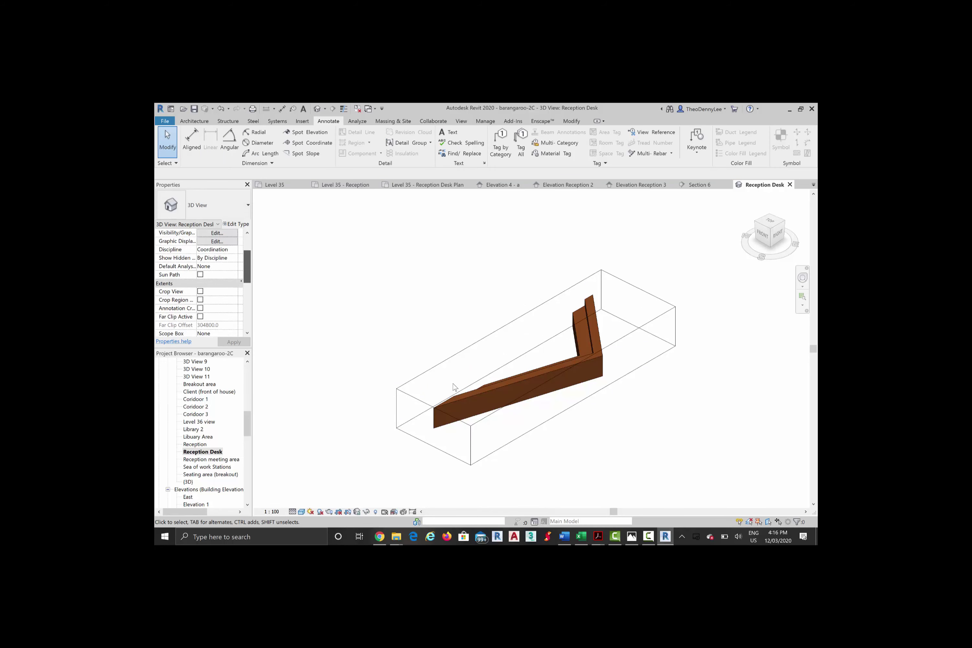
pyautogui.scroll(1, 725, 431)
pyautogui.scroll(3, 454, 387)
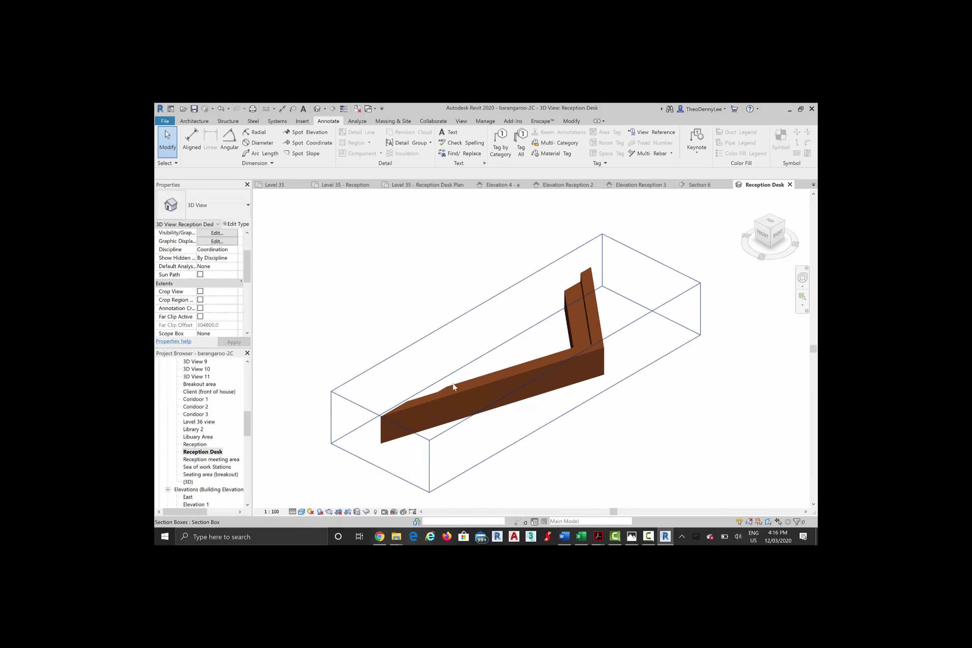
pyautogui.click(454, 387)
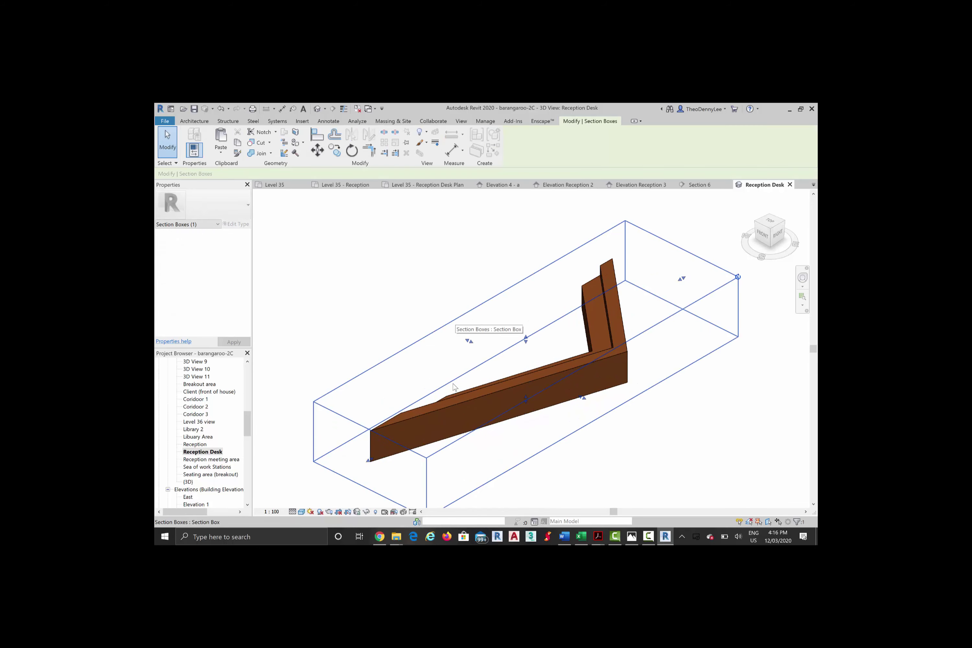
pyautogui.rightClick(455, 387)
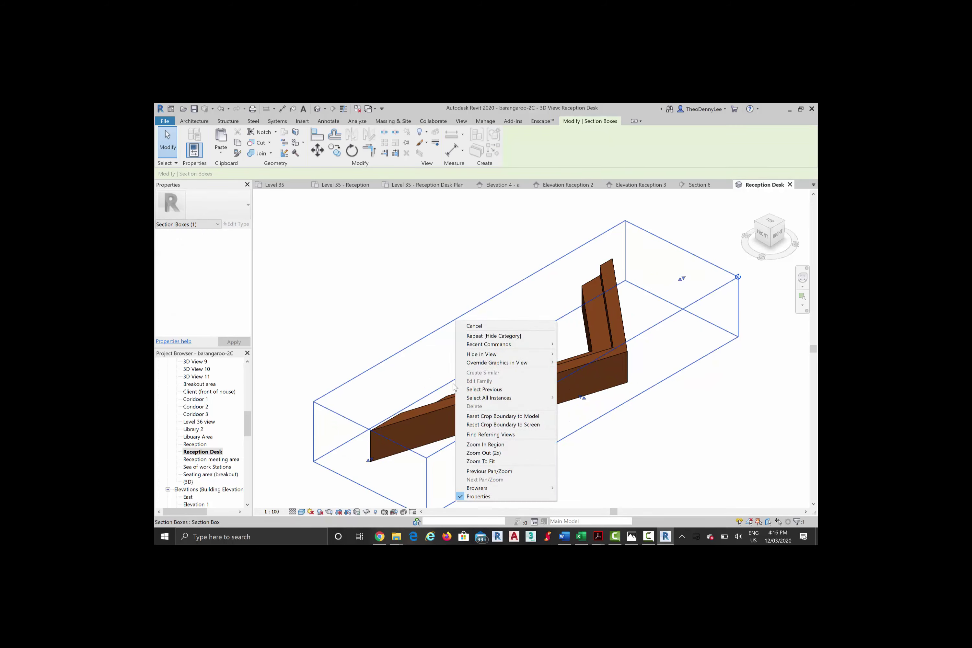
pyautogui.press('h')
pyautogui.press('Right')
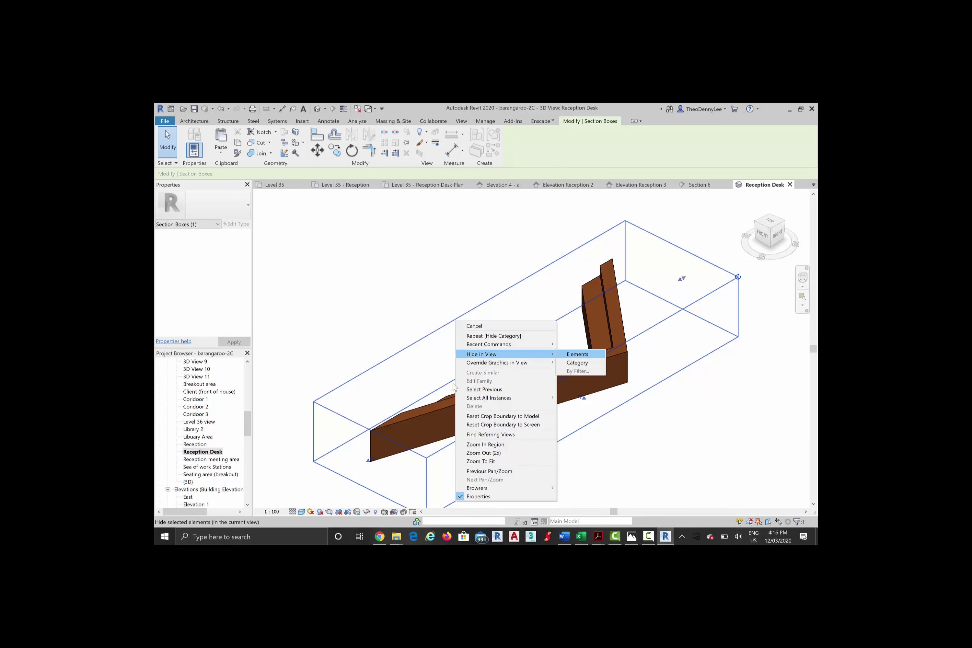
pyautogui.press('Return')
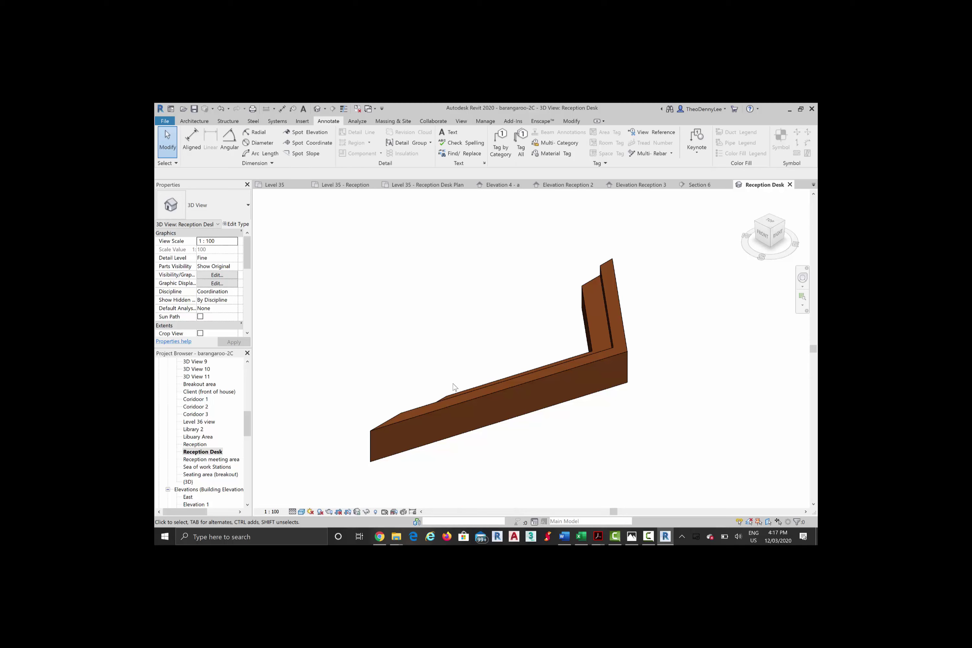
# Step: Reveal hidden elements, pull the near end of the hidden section box slightly inward, and turn the reveal mode off
pyautogui.press('r')
pyautogui.press('h')
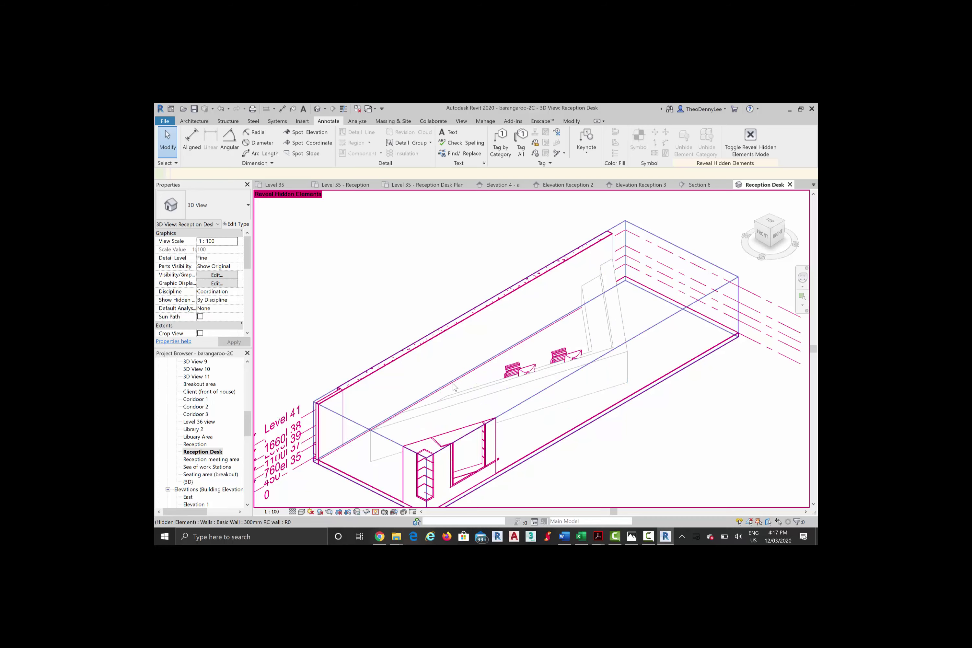
pyautogui.click(454, 388)
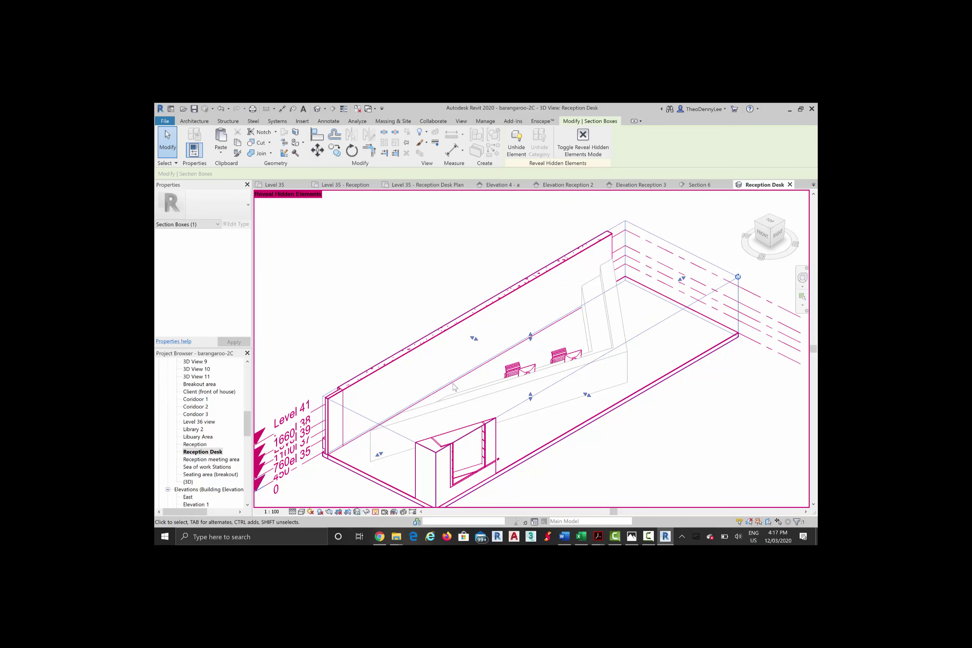
pyautogui.press('r')
pyautogui.press('h')
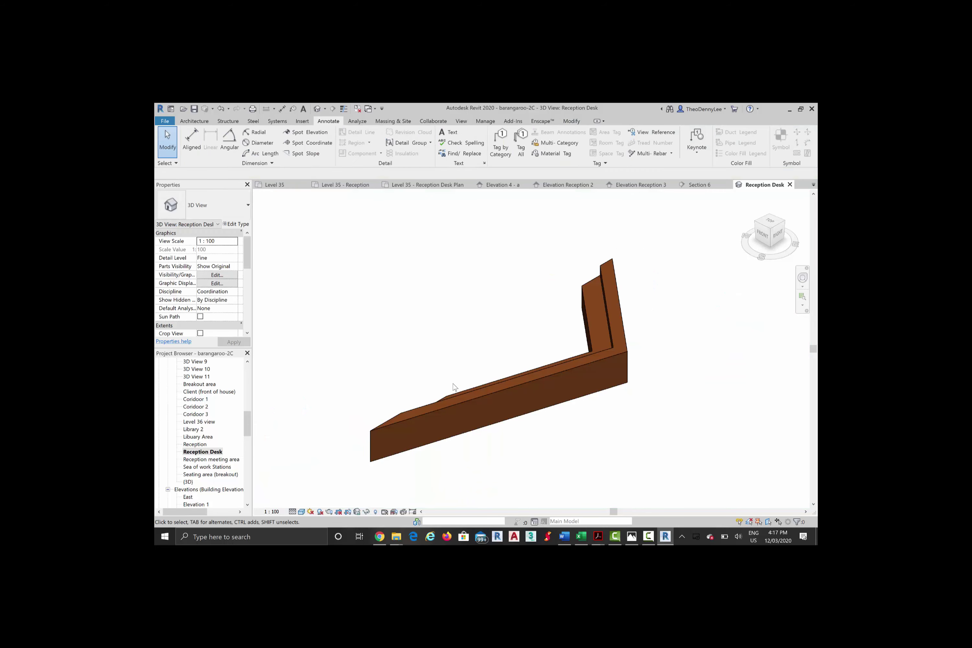
# Step: Examine the inner side of the cut-open desk casework from behind, checking its stepped profile up close
pyautogui.keyDown('shift'); pyautogui.moveTo(454, 387); pyautogui.dragTo(454, 387, button='middle'); pyautogui.keyUp('shift')
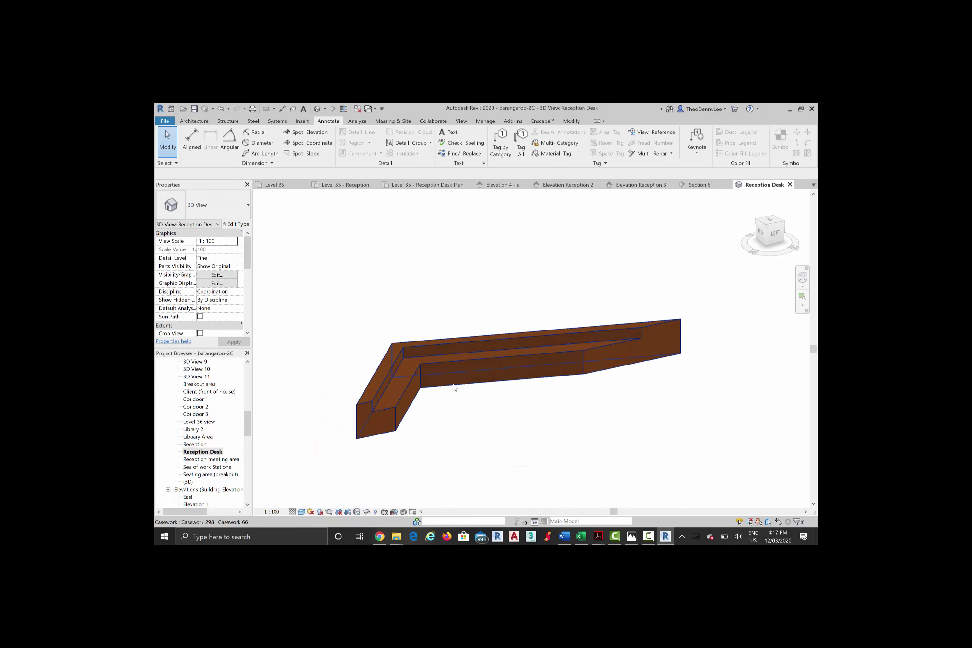
pyautogui.scroll(2, 455, 387)
pyautogui.click(393, 405)
pyautogui.scroll(2, 393, 405)
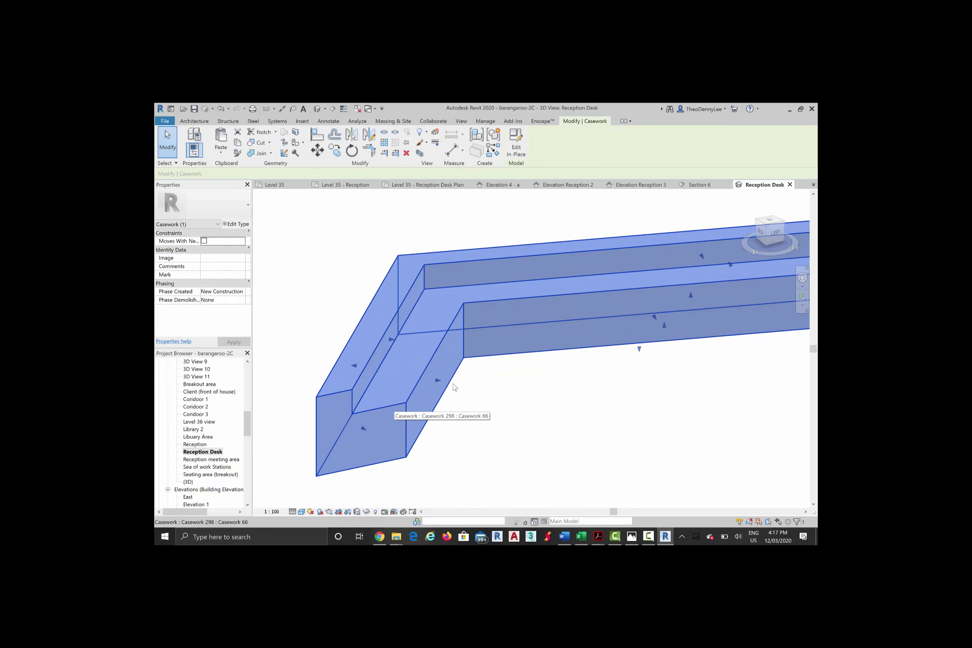
pyautogui.scroll(-1, 393, 404)
pyautogui.moveTo(393, 405); pyautogui.dragTo(366, 403, button='middle')
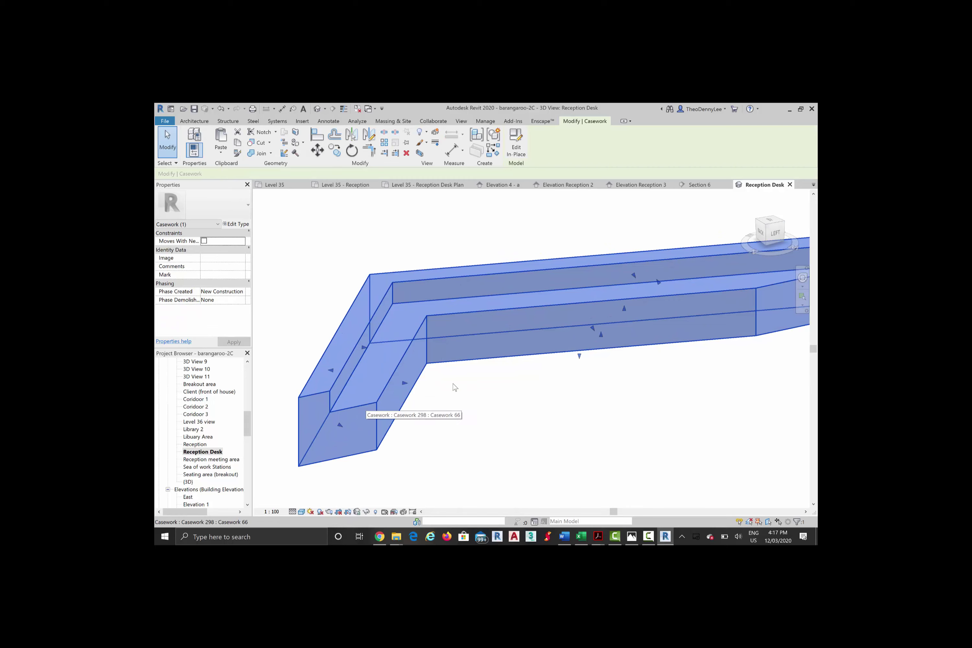
pyautogui.click(455, 387)
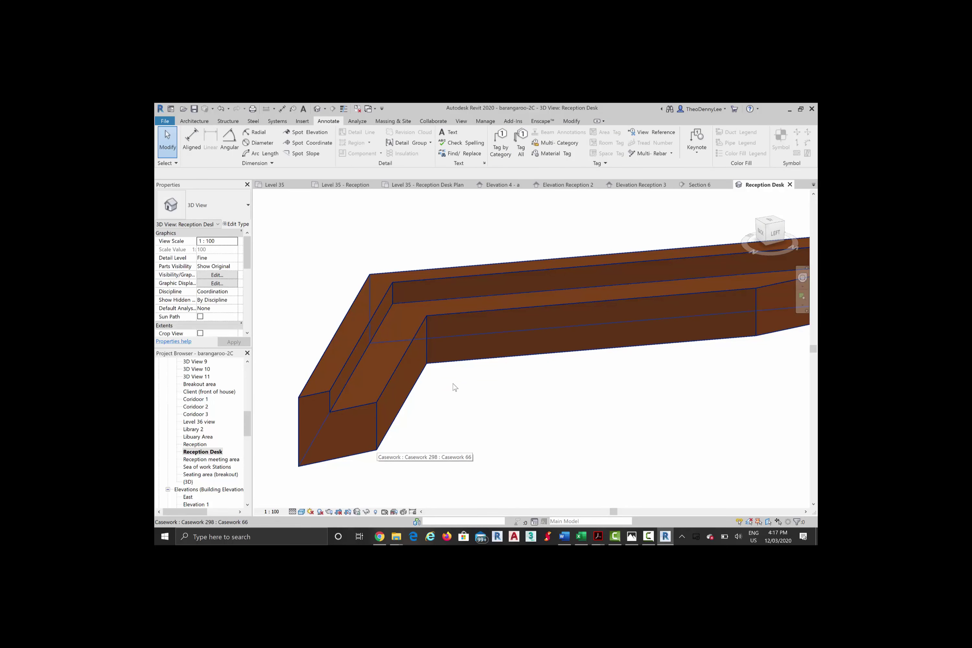
pyautogui.click(455, 387)
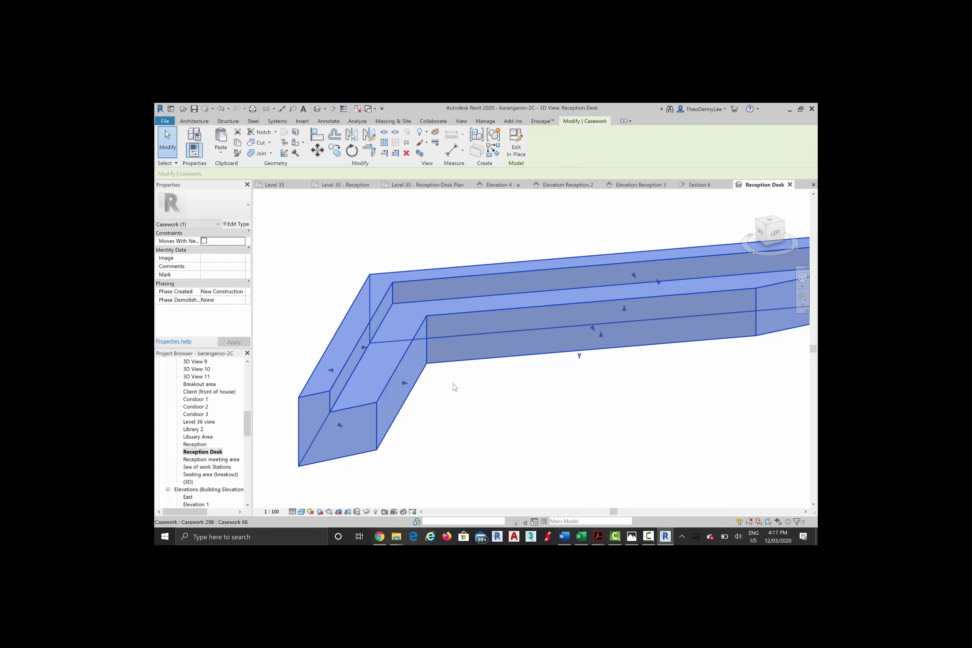
pyautogui.press('Escape')
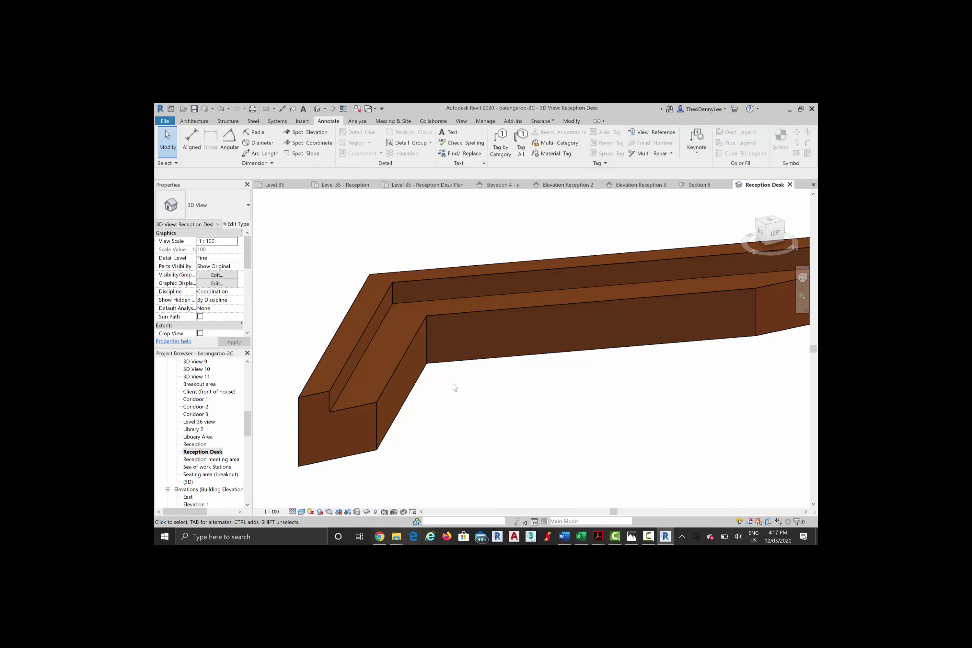
# Step: Open the reception desk casework for in-place editing
pyautogui.keyDown('shift'); pyautogui.moveTo(453, 384); pyautogui.dragTo(453, 384, button='middle'); pyautogui.keyUp('shift')
pyautogui.scroll(-2, 453, 384)
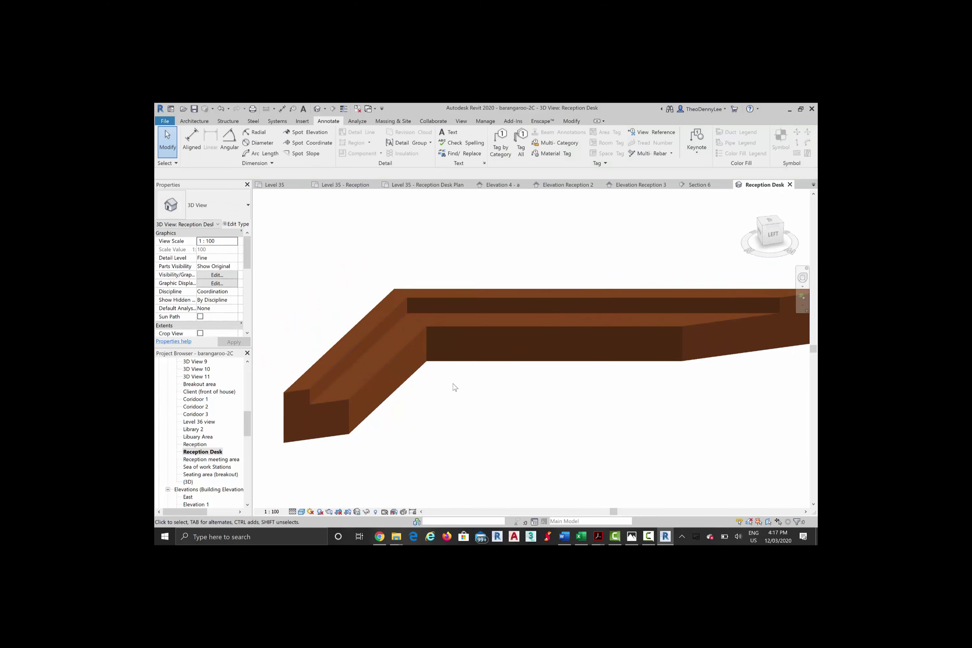
pyautogui.click(455, 387)
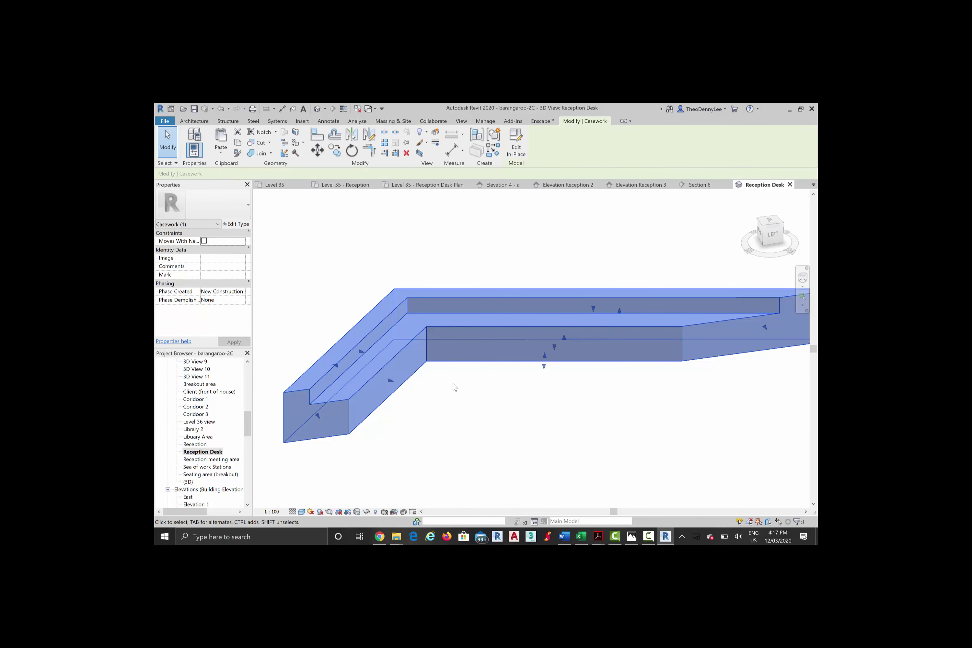
pyautogui.click(515, 142)
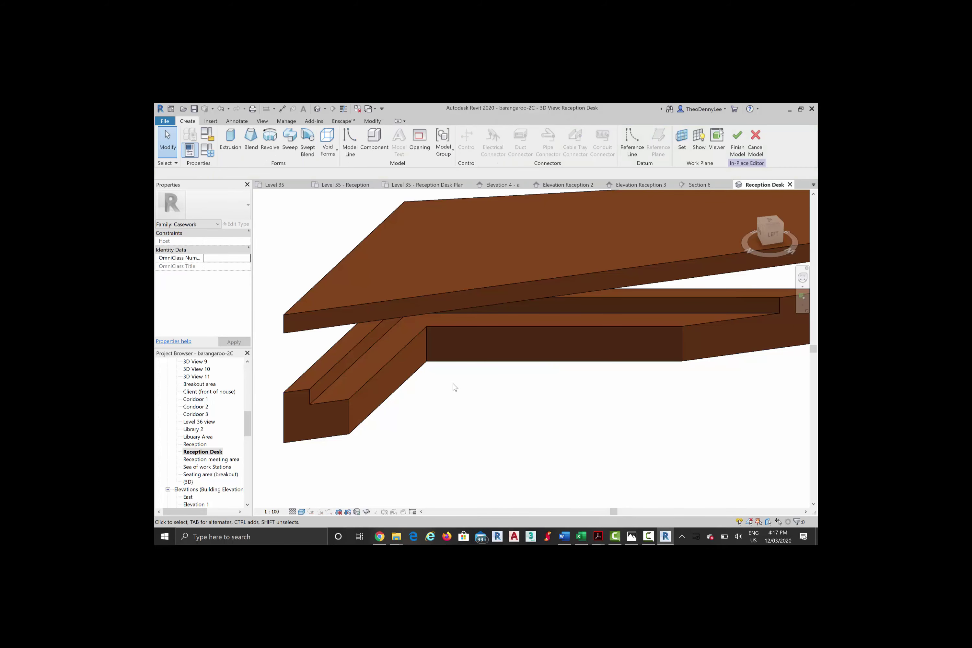
# Step: Start a void extrusion and pick the bottom edges of the desk's short and long inner faces as sketch lines
pyautogui.keyDown('shift'); pyautogui.moveTo(453, 384); pyautogui.dragTo(437, 345, button='middle'); pyautogui.keyUp('shift')
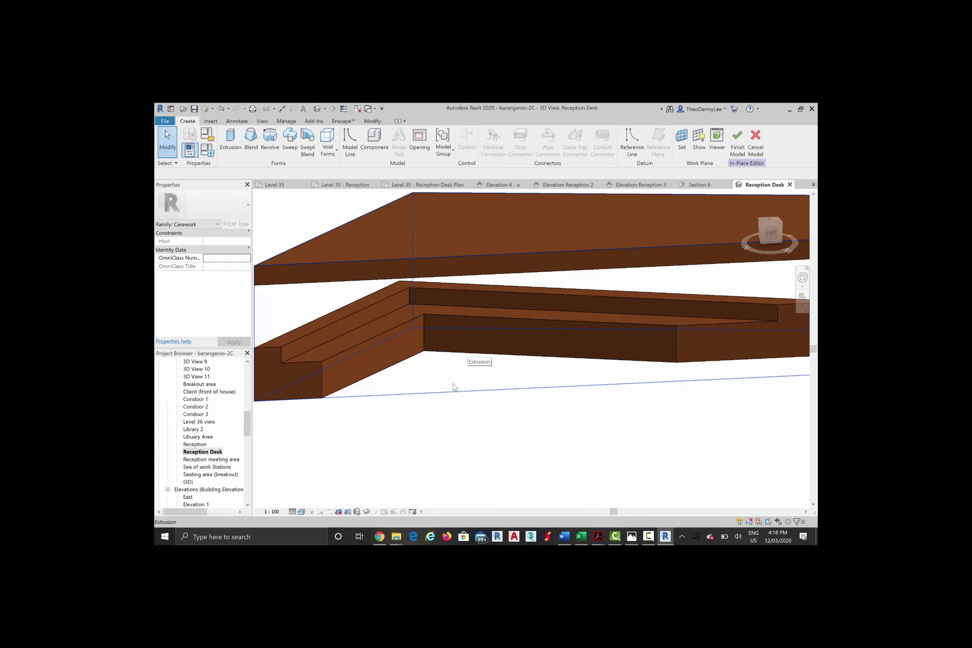
pyautogui.moveTo(453, 384); pyautogui.dragTo(486, 386, button='middle')
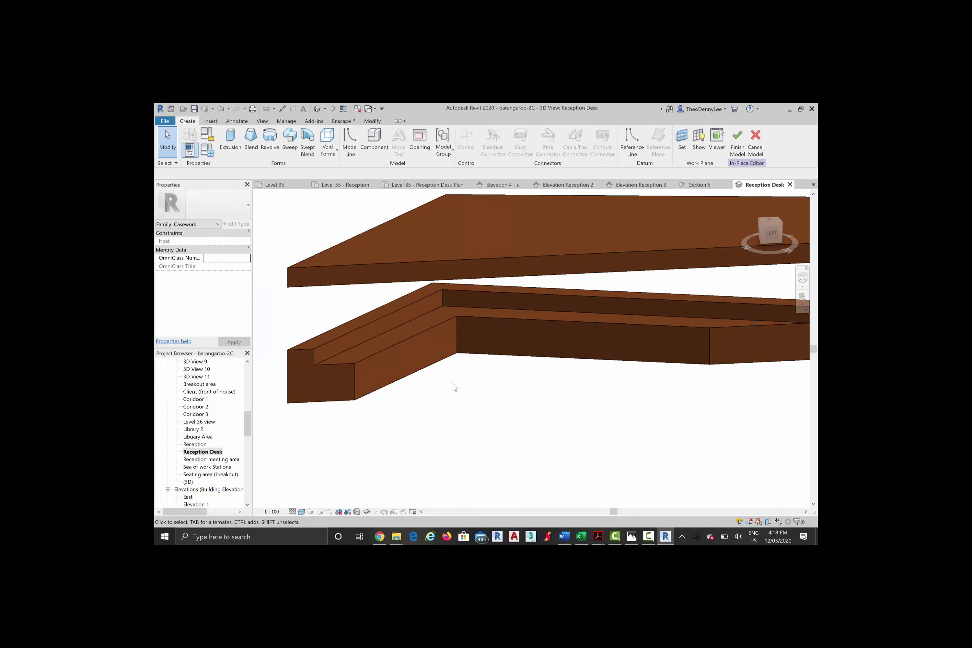
pyautogui.keyDown('shift'); pyautogui.moveTo(453, 384); pyautogui.dragTo(408, 387, button='middle'); pyautogui.keyUp('shift')
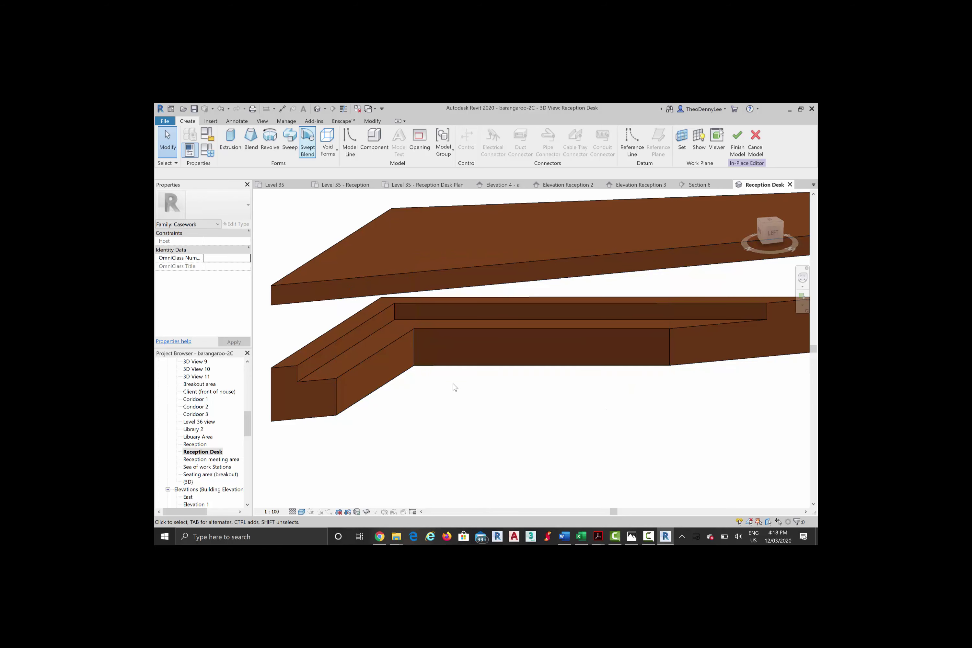
pyautogui.click(327, 147)
pyautogui.click(347, 167)
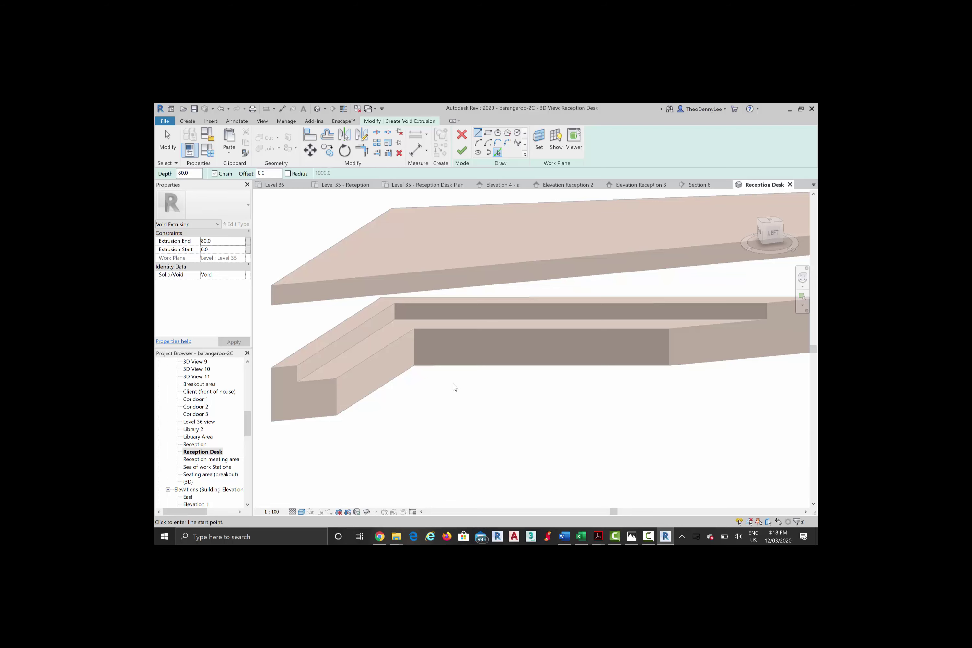
pyautogui.click(497, 152)
pyautogui.click(375, 390)
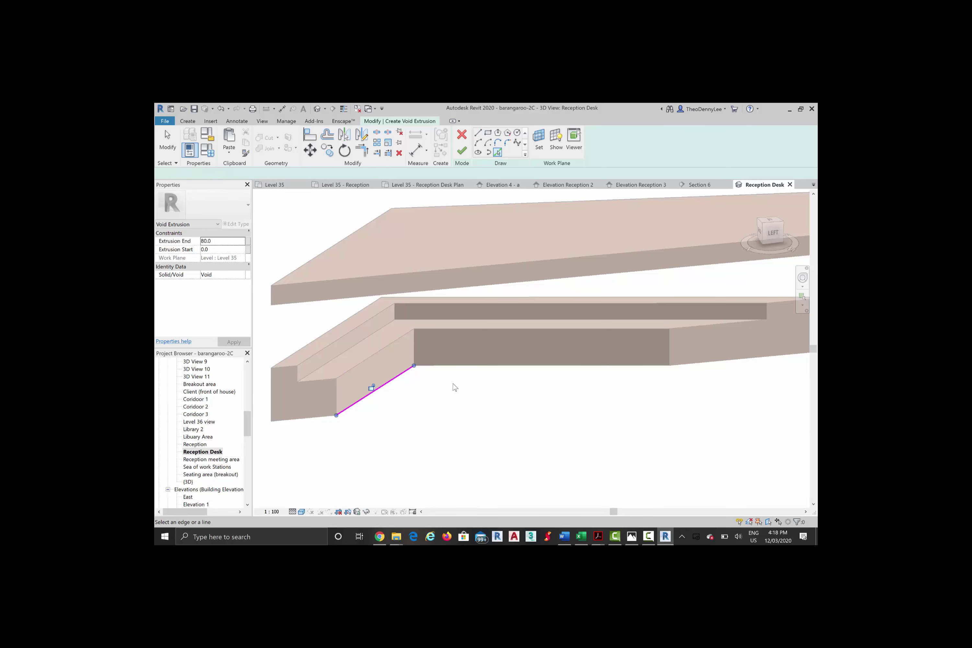
pyautogui.click(454, 366)
pyautogui.moveTo(453, 384); pyautogui.dragTo(485, 383, button='middle')
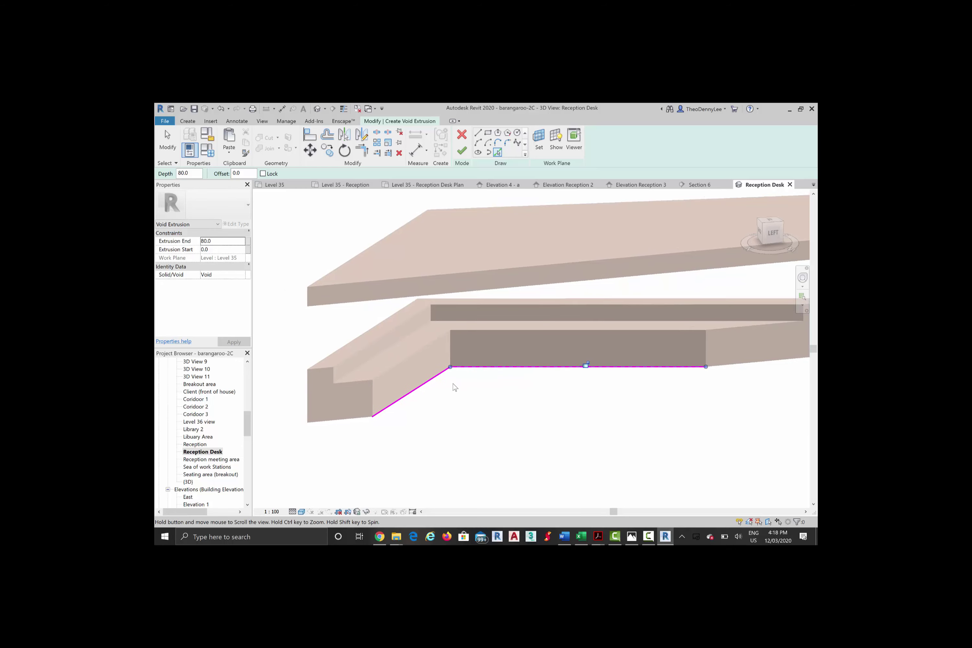
pyautogui.scroll(3, 453, 384)
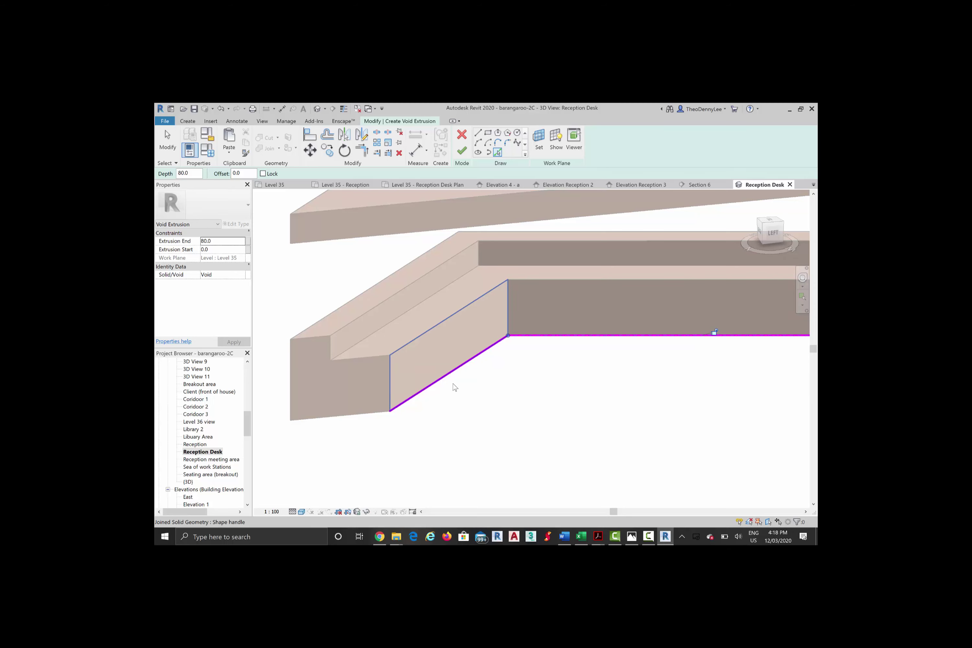
pyautogui.press('Tab')
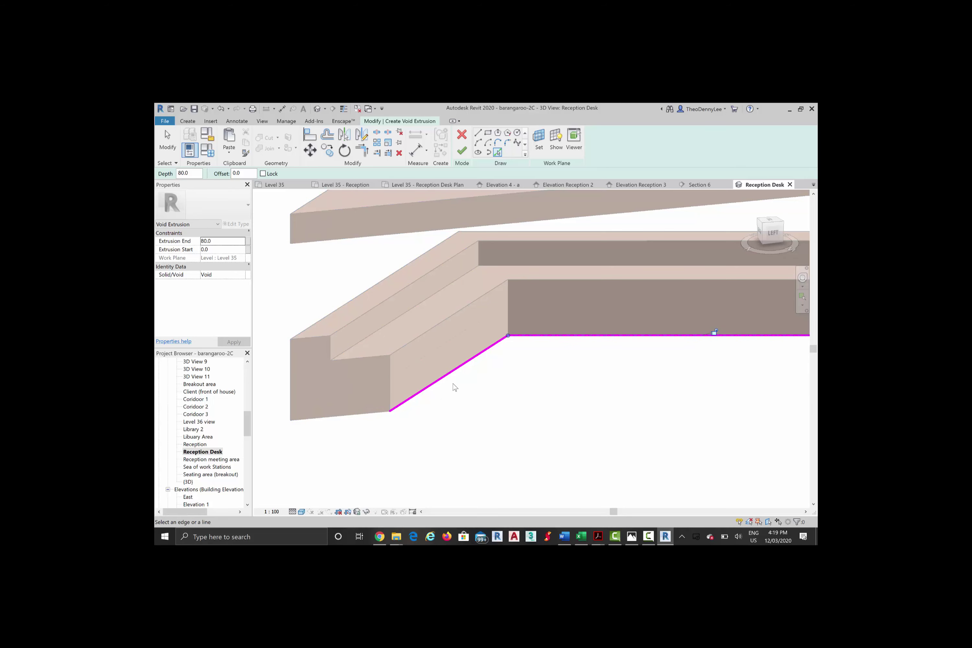
# Step: Offset copies of both picked sketch lines by 50 toward the inside of the desk
pyautogui.press('a')
pyautogui.press('l')
pyautogui.press('o')
pyautogui.press('f')
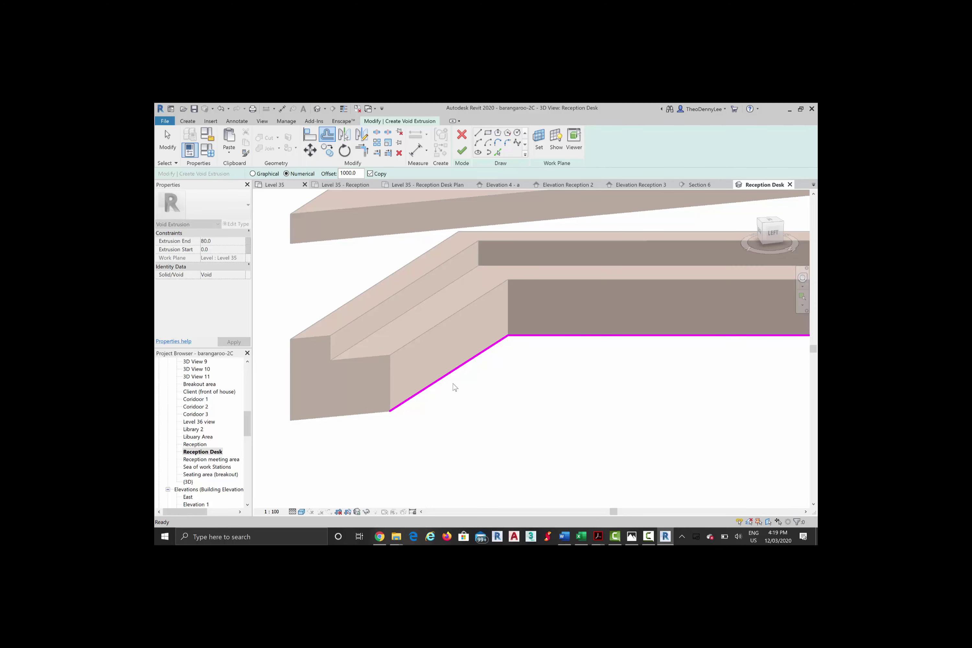
pyautogui.write('50')
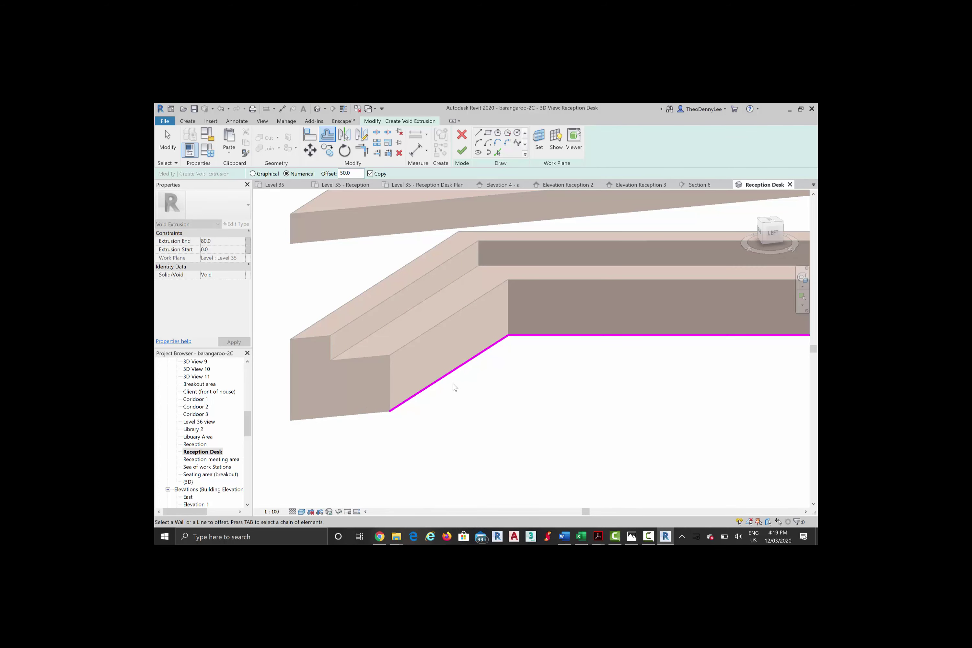
pyautogui.click(455, 387)
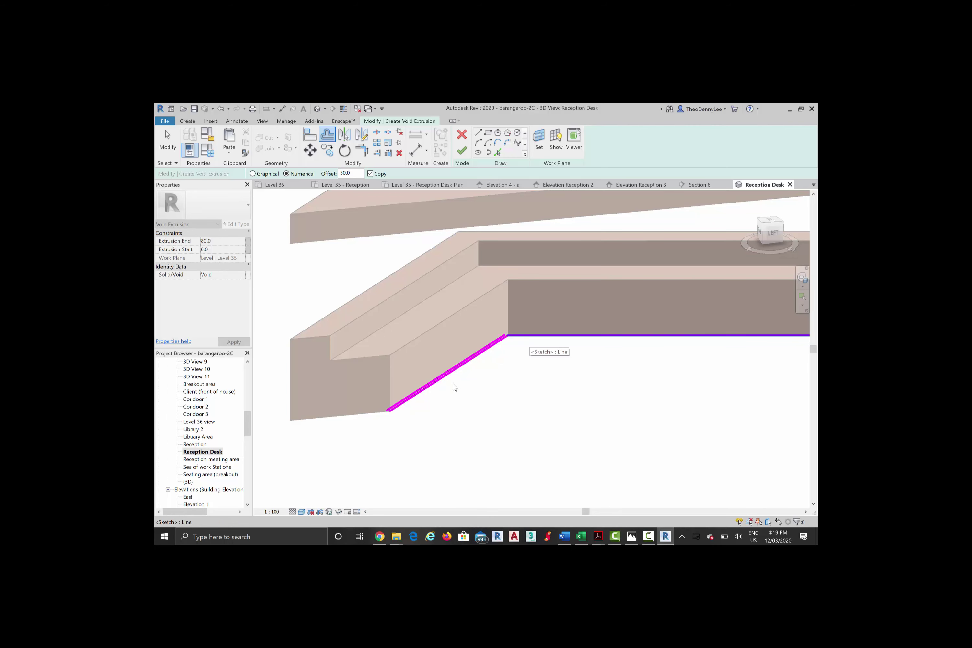
pyautogui.click(455, 388)
# Step: Trim the two offset sketch lines to each other so they meet at the desk's inner corner
pyautogui.press('t')
pyautogui.press('r')
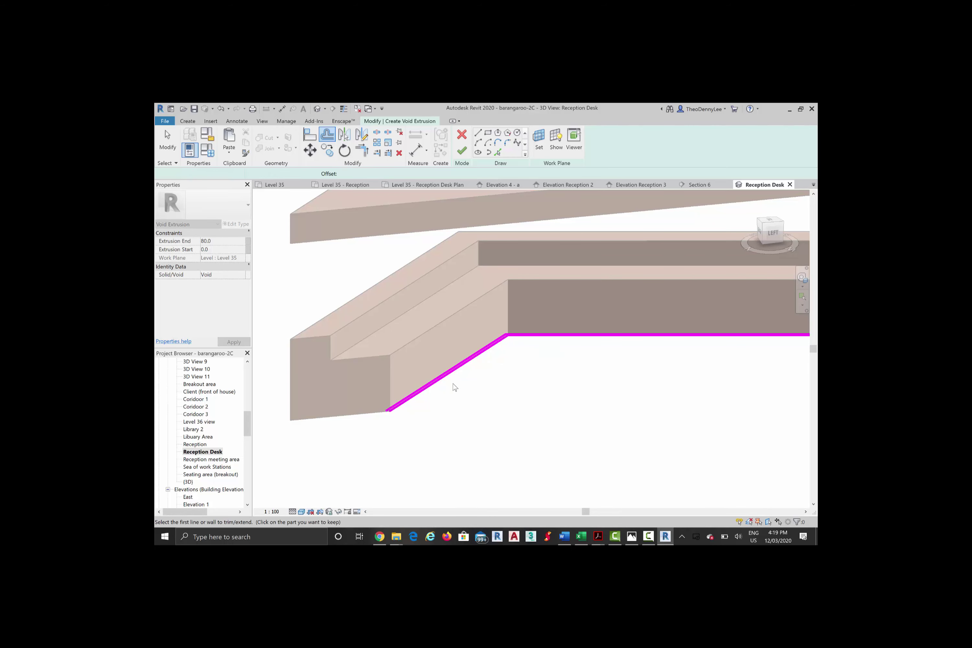
pyautogui.scroll(3, 455, 387)
pyautogui.click(455, 387)
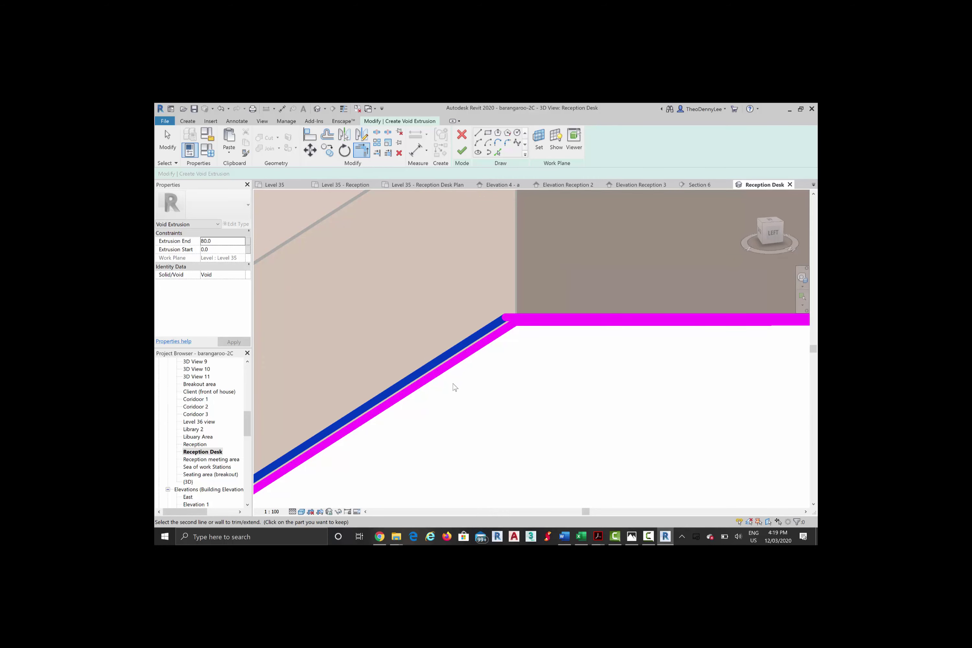
pyautogui.click(455, 387)
pyautogui.scroll(-5, 455, 387)
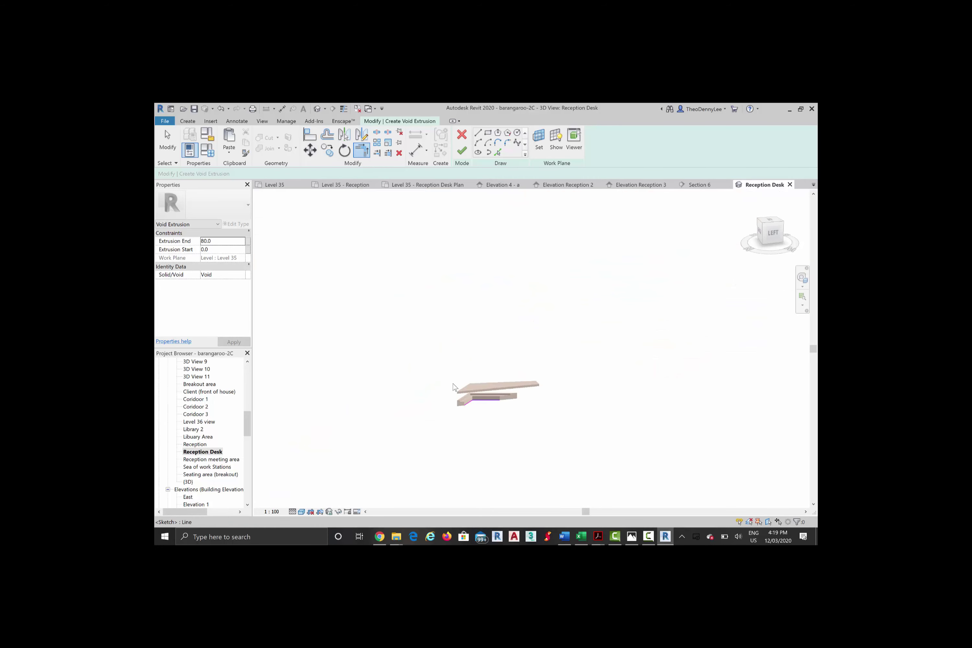
pyautogui.scroll(5, 455, 388)
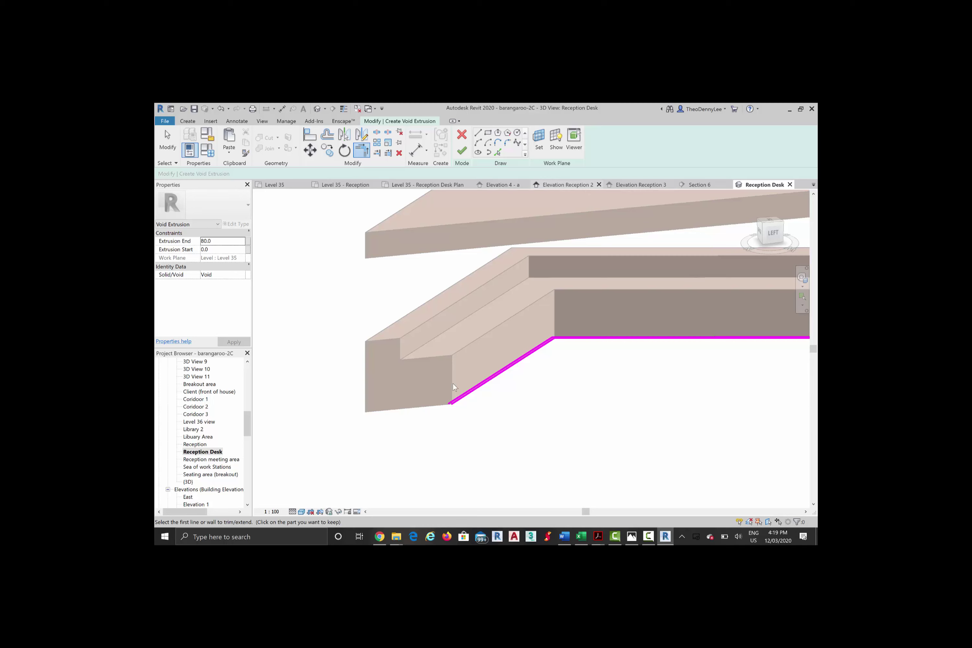
# Step: Switch to the Level 35 - Reception Desk Plan view at the lower end of the long pair of sketch lines
pyautogui.hotkey('ctrl', 'Tab')
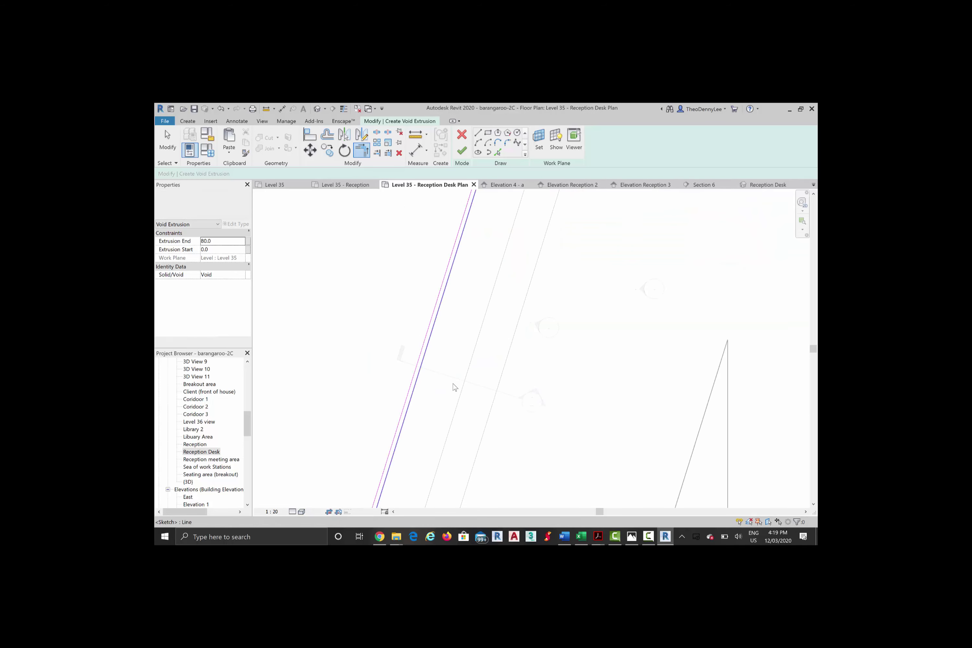
pyautogui.scroll(3, 455, 387)
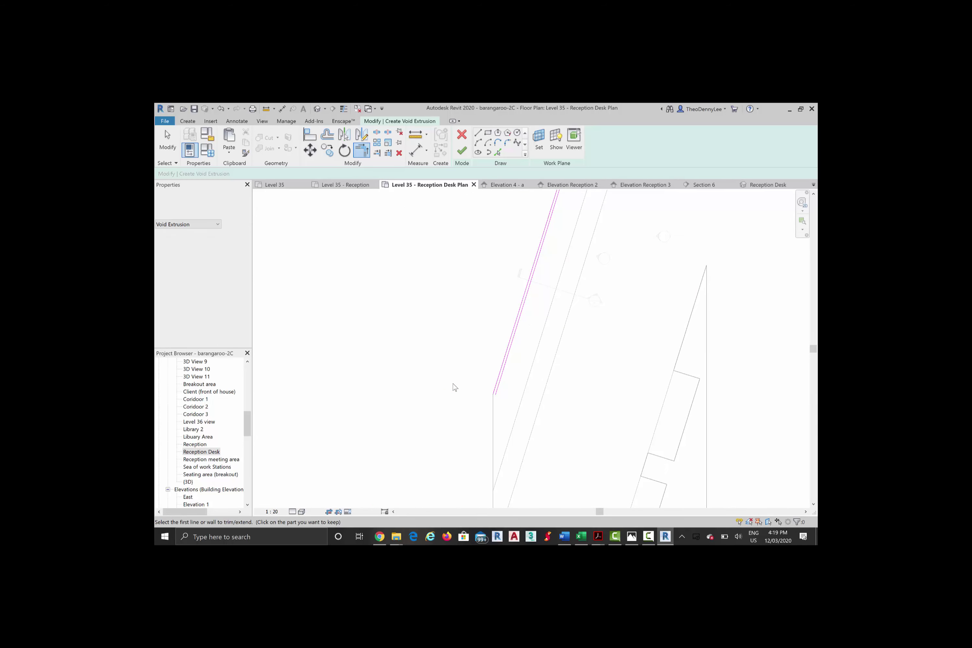
pyautogui.scroll(2, 455, 387)
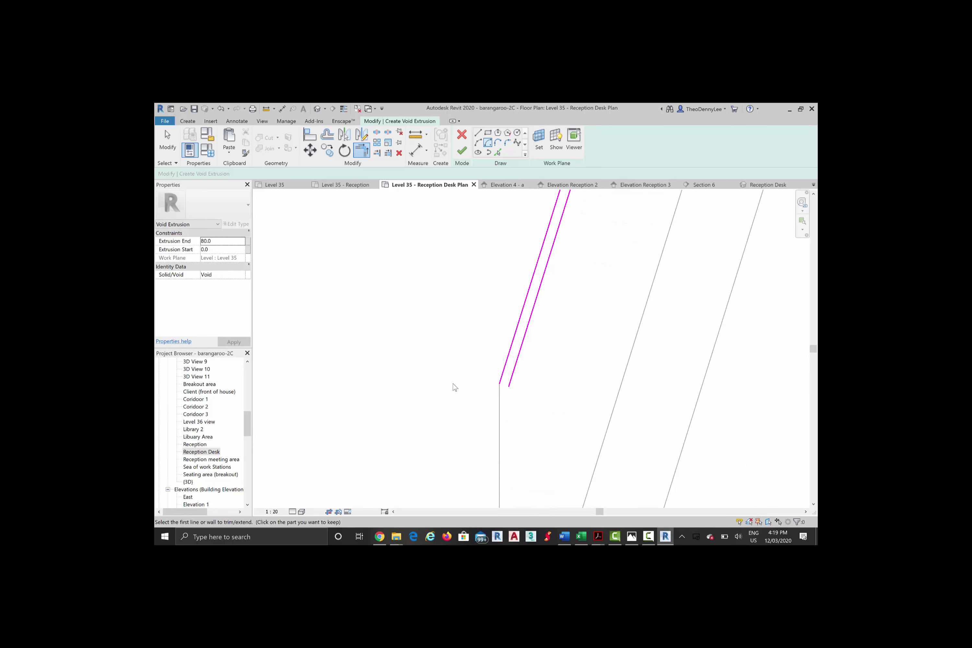
pyautogui.click(477, 133)
pyautogui.click(435, 431)
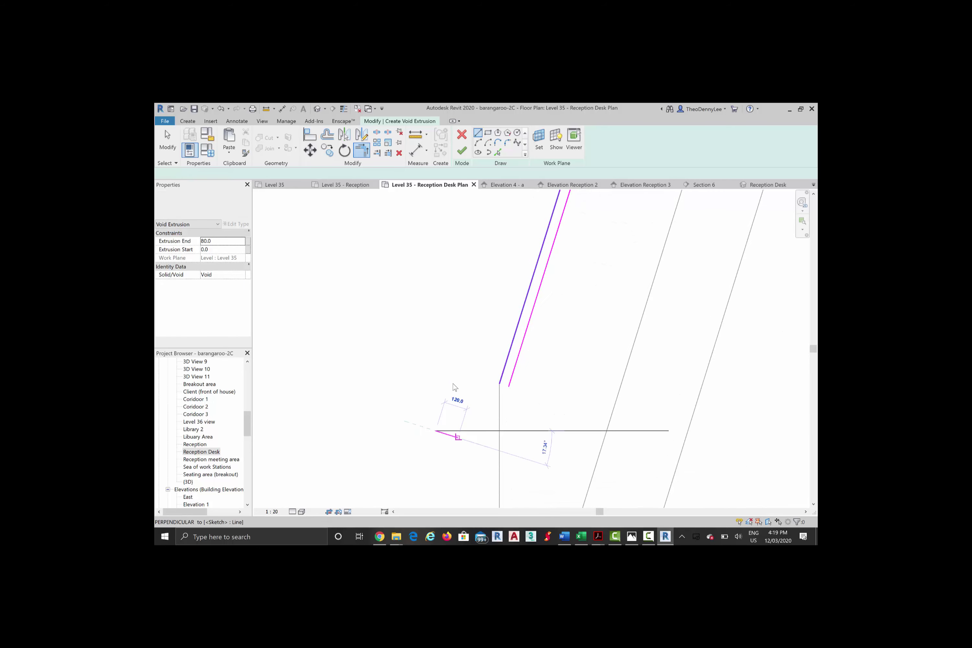
pyautogui.click(485, 465)
pyautogui.scroll(-2, 453, 384)
pyautogui.moveTo(453, 384); pyautogui.dragTo(438, 326, button='middle')
pyautogui.press('Escape')
pyautogui.press('Escape')
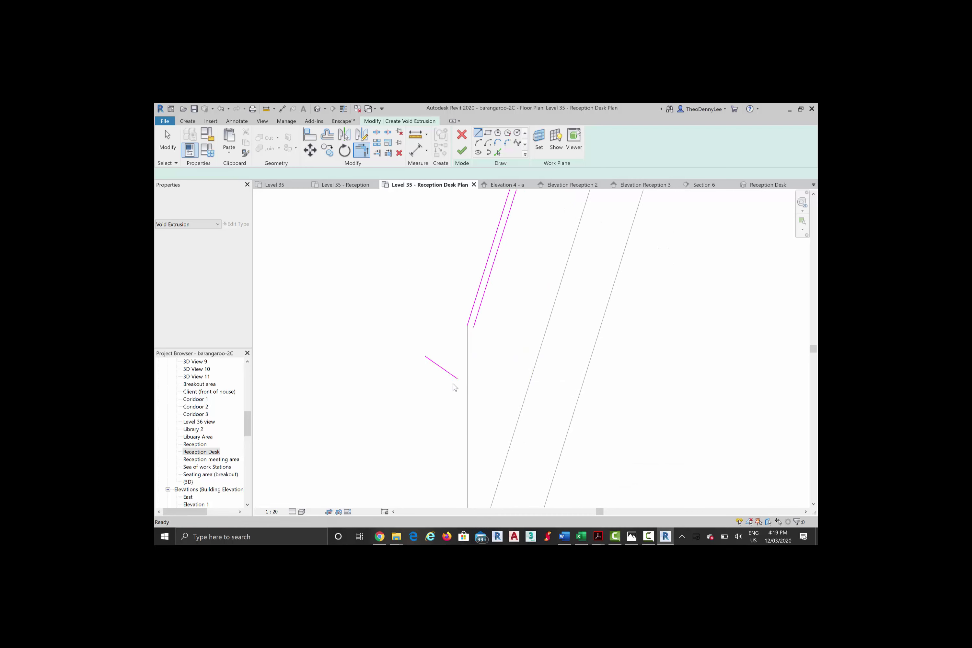
pyautogui.scroll(-2, 453, 384)
pyautogui.moveTo(453, 384); pyautogui.dragTo(445, 338, button='middle')
pyautogui.press('Escape')
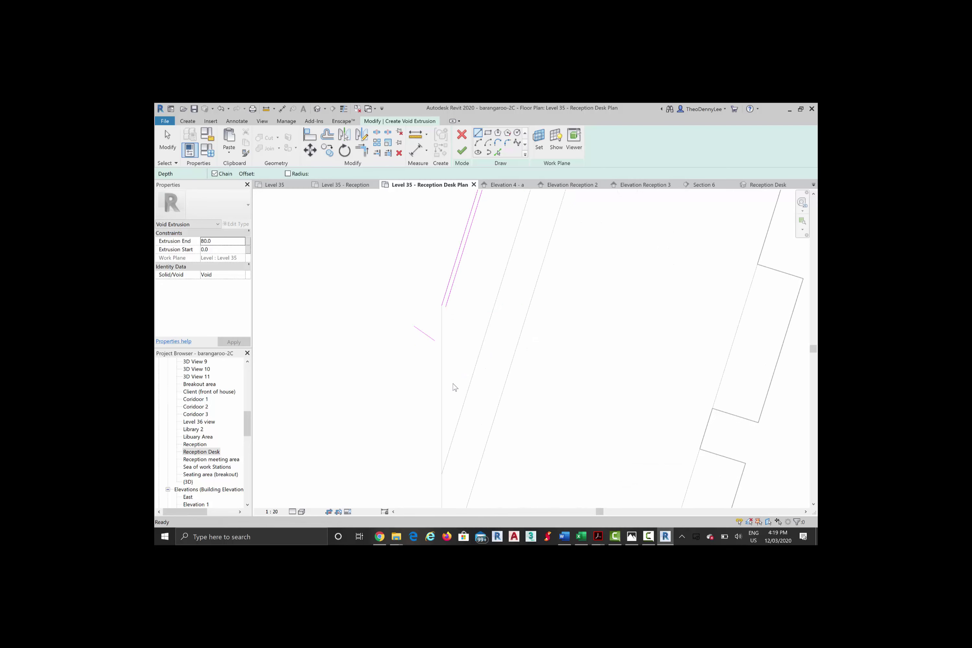
pyautogui.click(430, 338)
pyautogui.press('Delete')
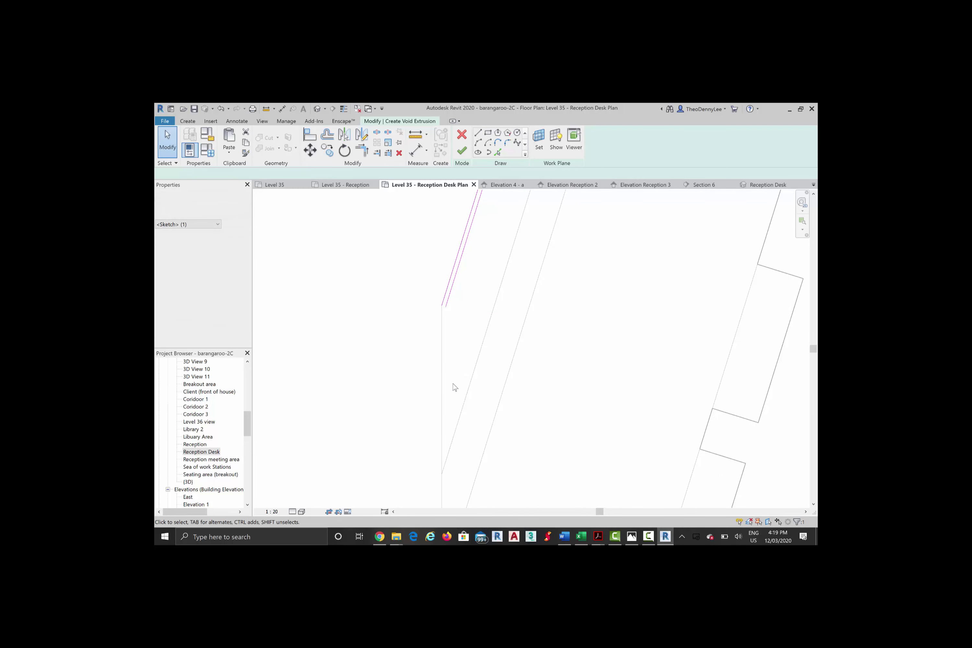
# Step: Pick the desk's vertical inner edge below the long sloped lines as another void sketch line
pyautogui.press('p')
pyautogui.press('l')
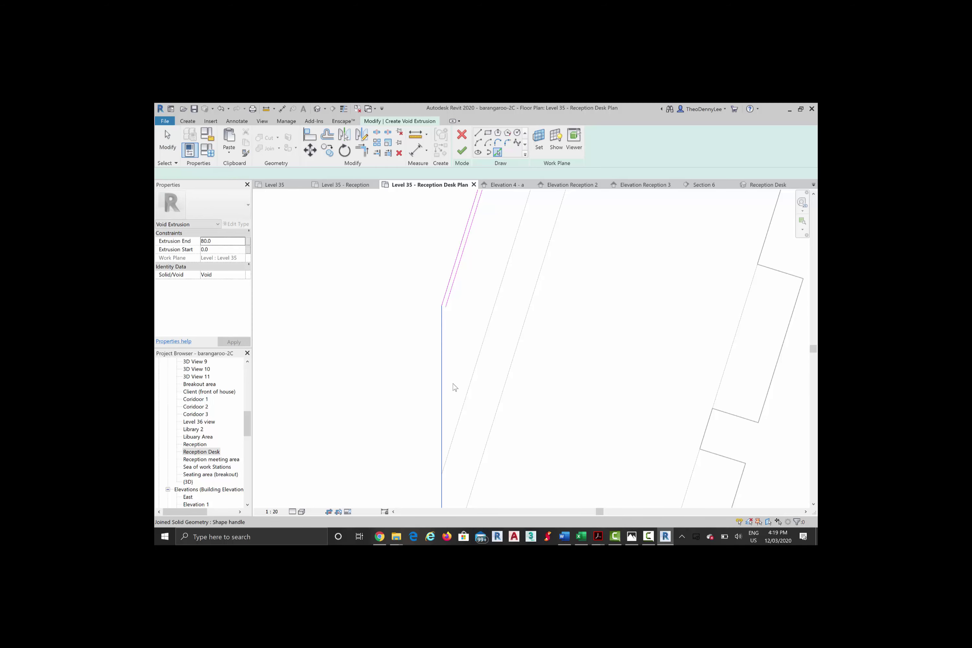
pyautogui.scroll(-1, 455, 387)
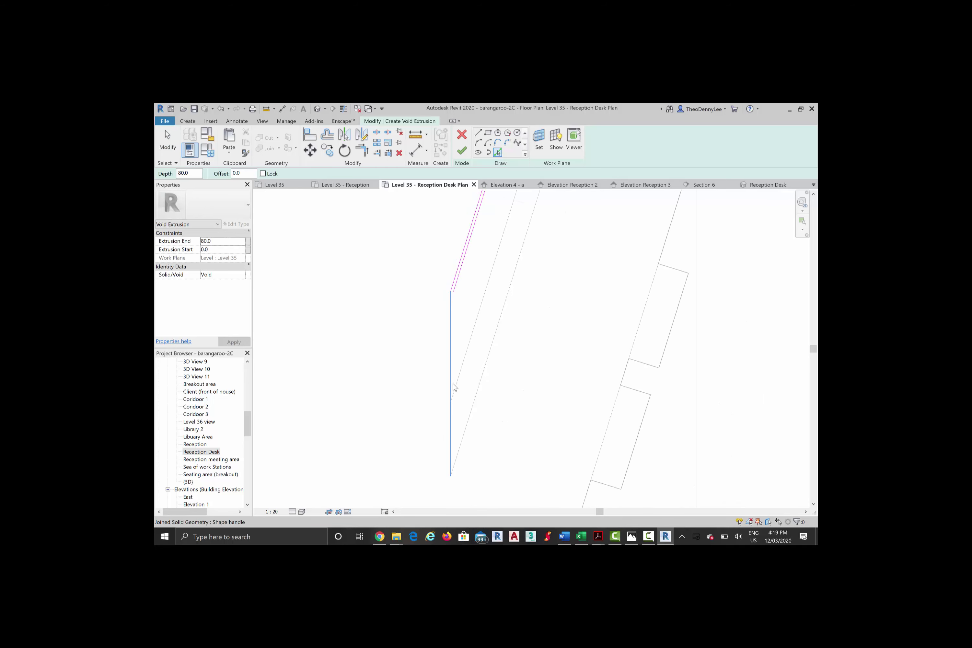
pyautogui.scroll(1, 454, 387)
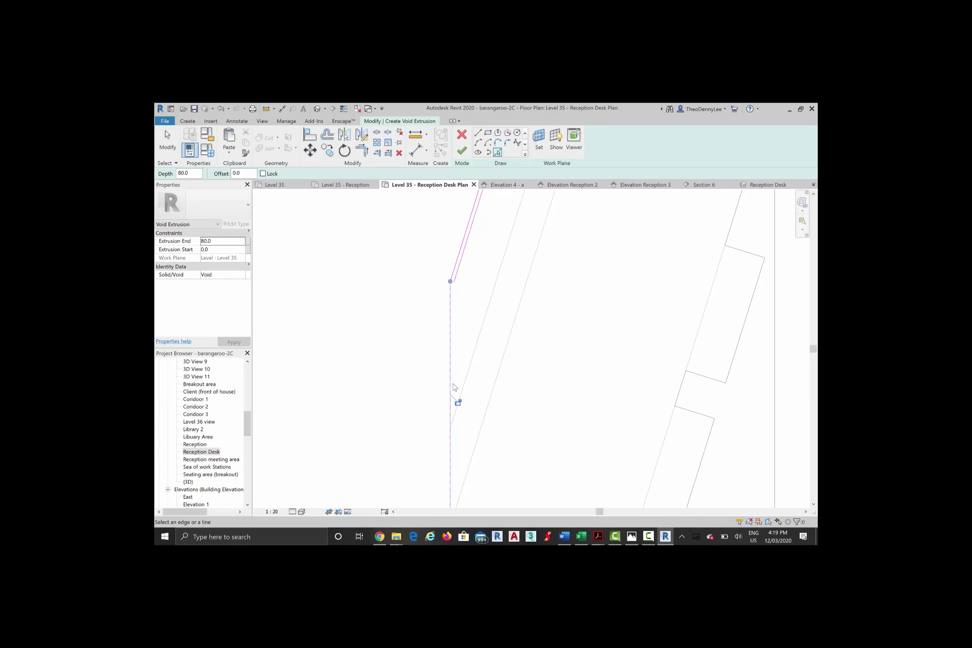
pyautogui.scroll(1, 455, 387)
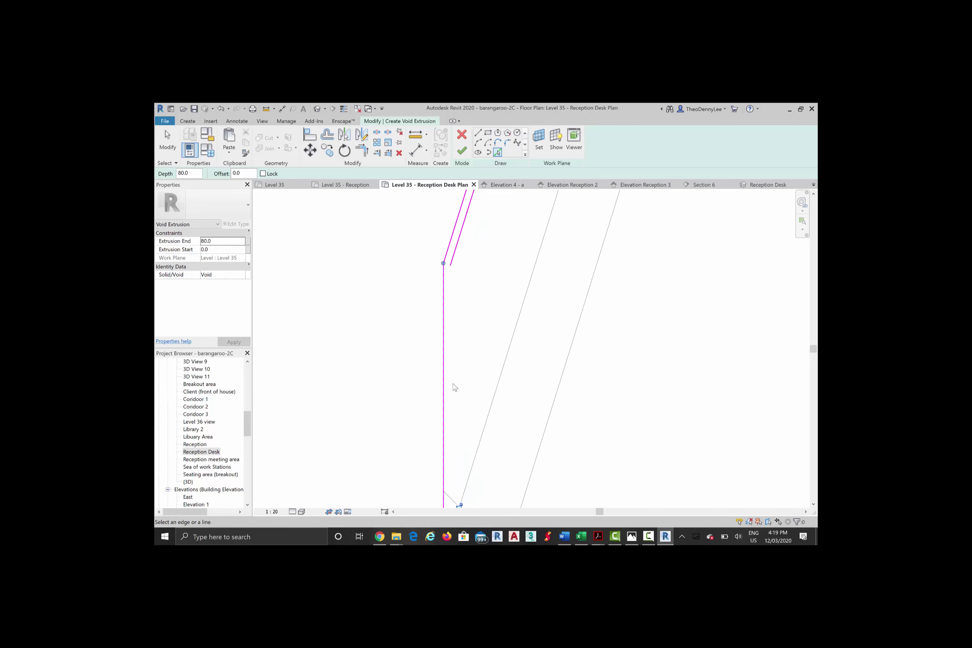
# Step: Offset a copy of the vertical line by 50 into the desk and trim it to the sloped offset line
pyautogui.press('o')
pyautogui.press('f')
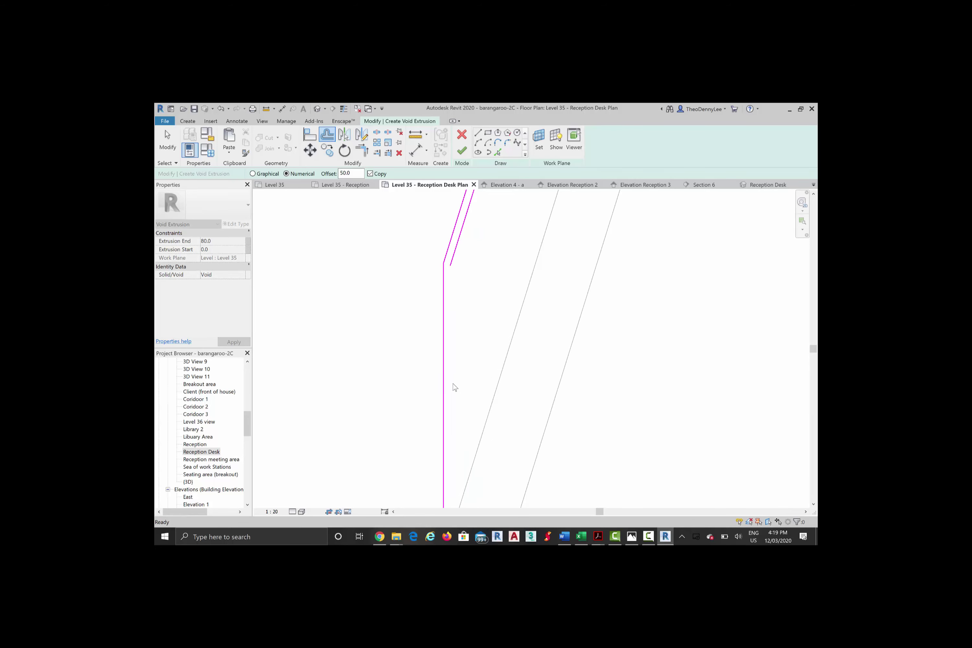
pyautogui.click(455, 387)
pyautogui.press('t')
pyautogui.press('r')
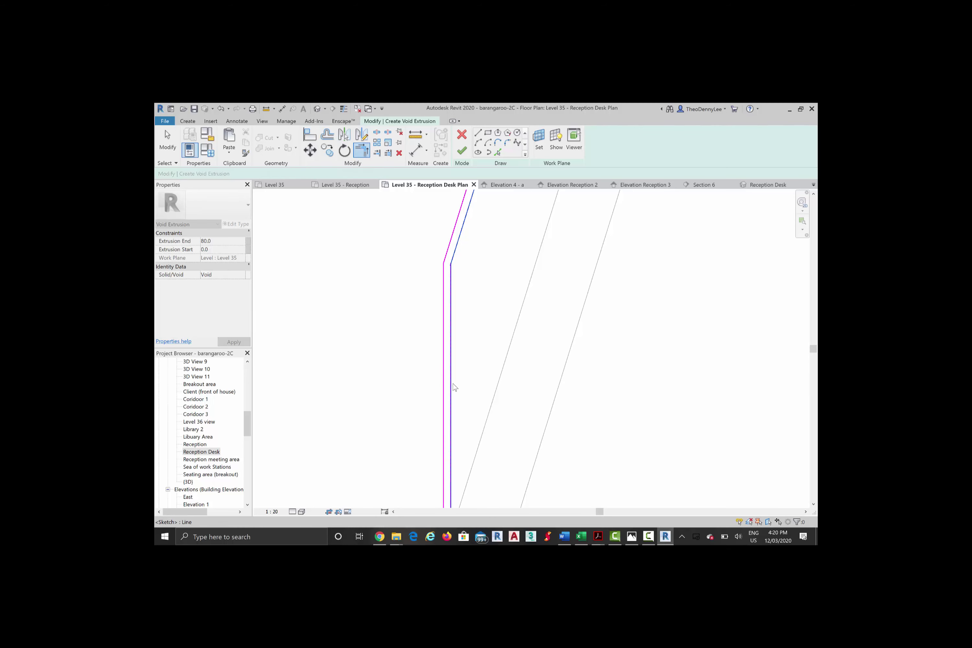
pyautogui.click(452, 383)
pyautogui.scroll(-1, 453, 383)
pyautogui.moveTo(453, 384); pyautogui.dragTo(477, 312, button='middle')
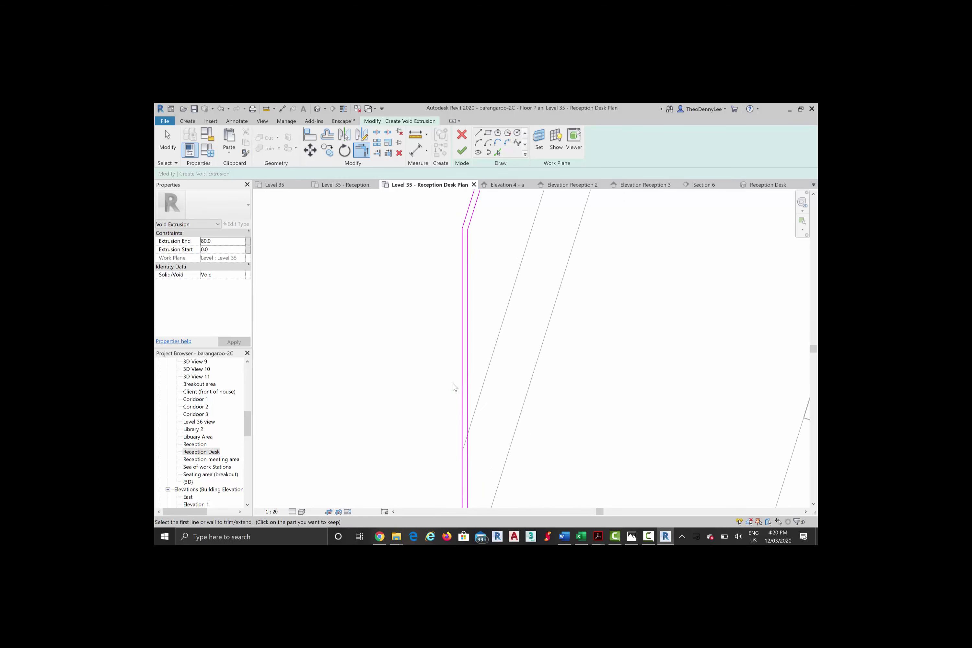
# Step: Draw a short closing line between the two vertical sketch lines, along the desk's diagonal edge where it crosses them
pyautogui.scroll(-2, 455, 387)
pyautogui.scroll(3, 455, 387)
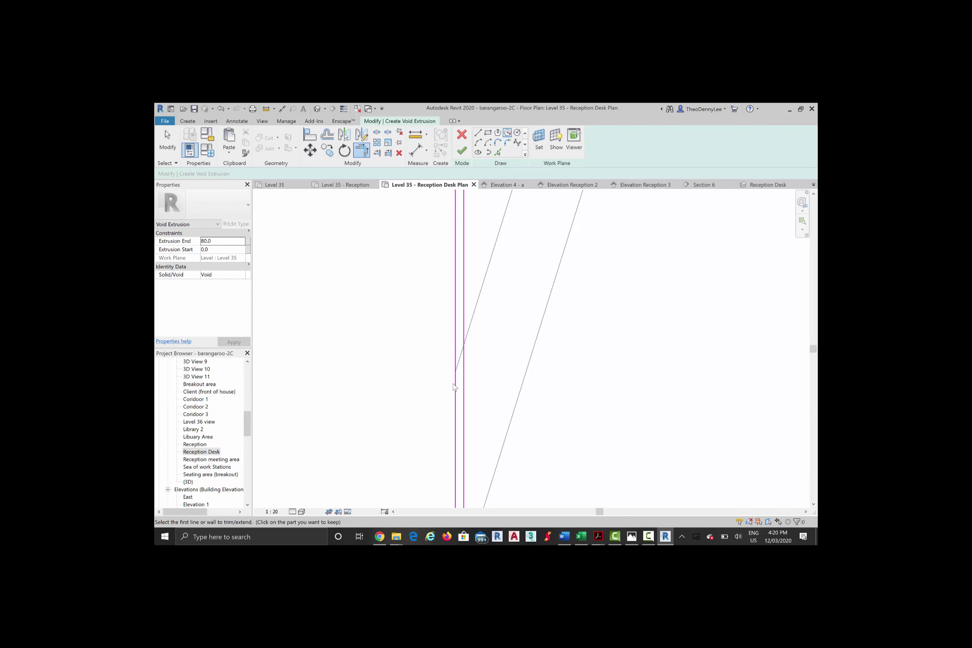
pyautogui.press('l')
pyautogui.press('i')
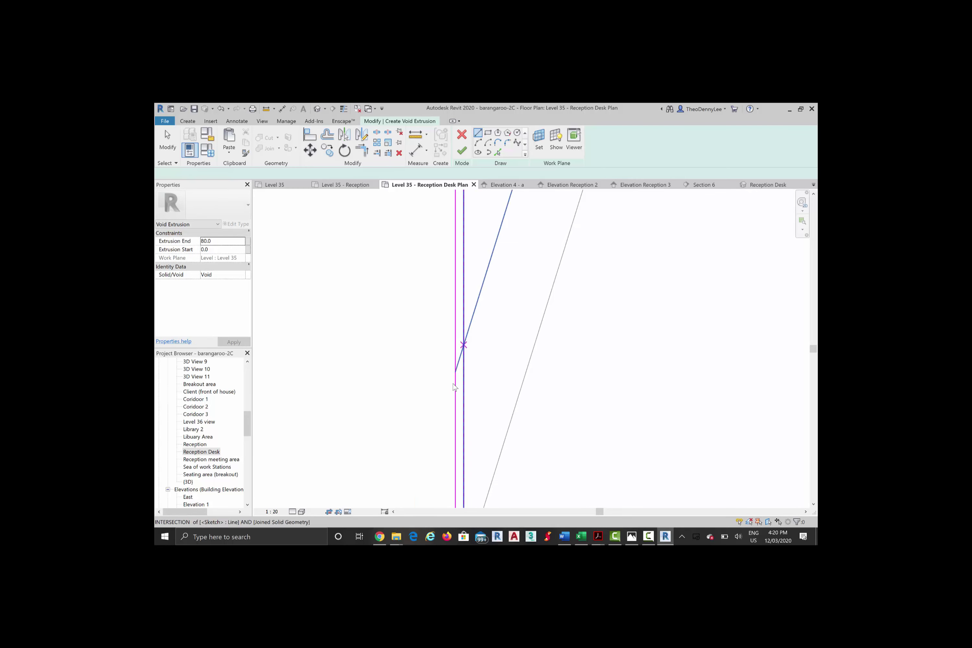
pyautogui.click(464, 344)
pyautogui.click(456, 371)
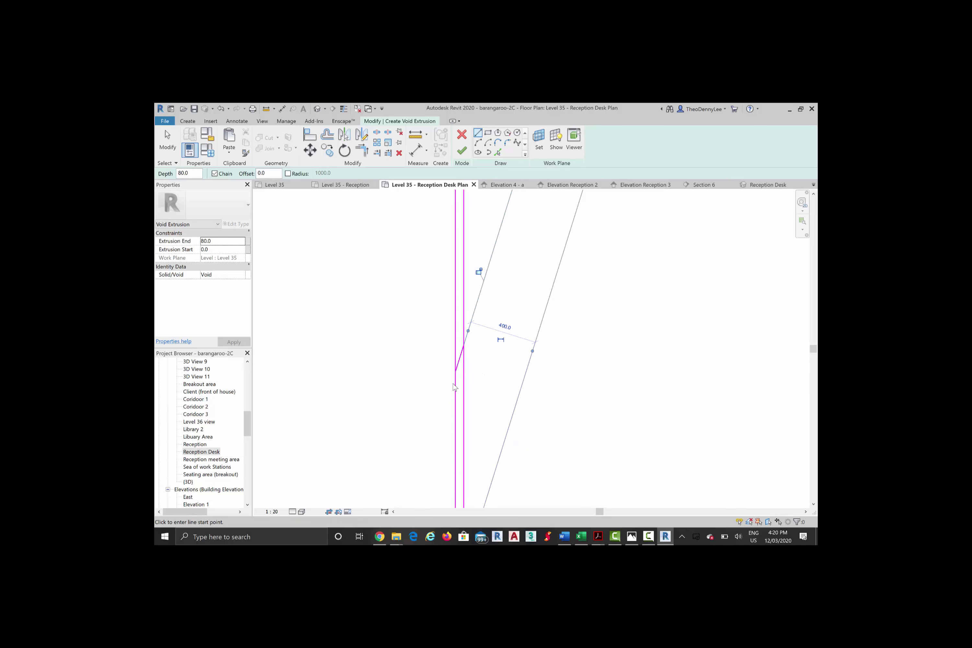
pyautogui.scroll(-1, 455, 387)
pyautogui.moveTo(453, 384); pyautogui.dragTo(452, 386, button='middle')
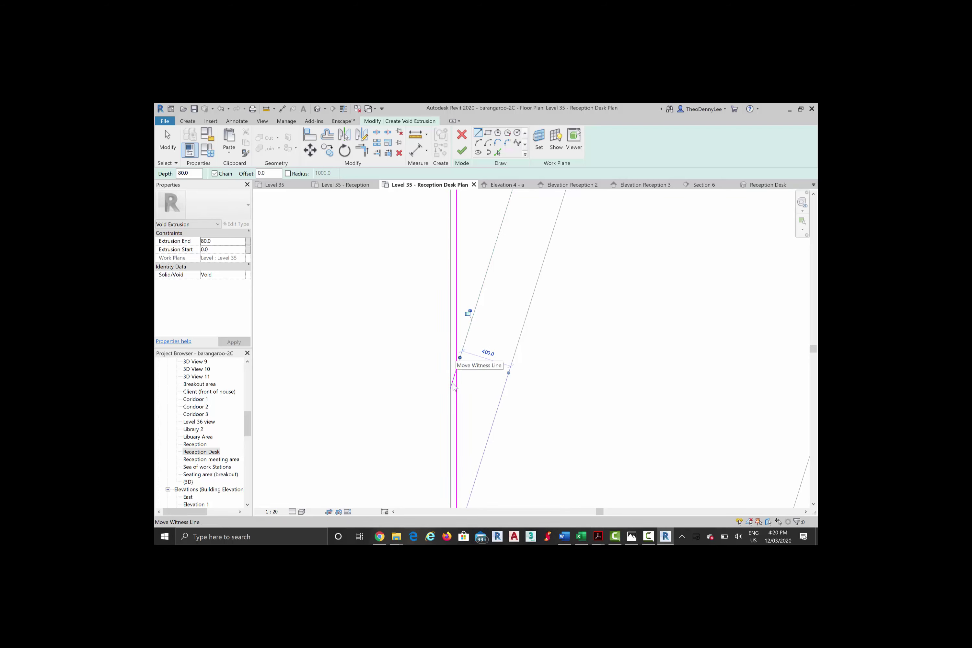
pyautogui.press('Escape')
pyautogui.press('Escape')
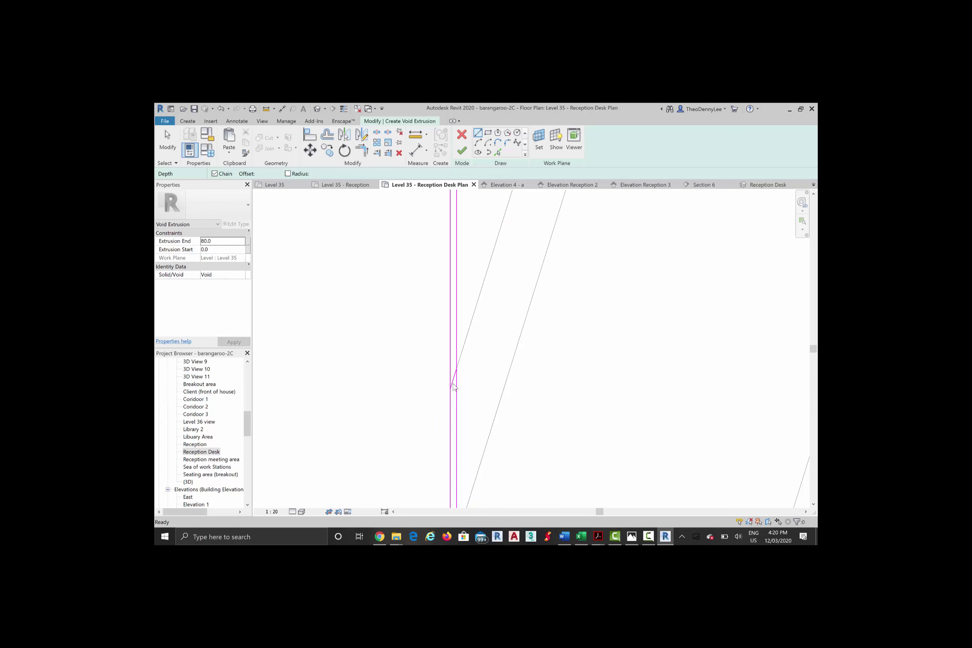
# Step: Trim both vertical sketch lines to the short diagonal line to close the lower end of the void profile
pyautogui.press('t')
pyautogui.press('r')
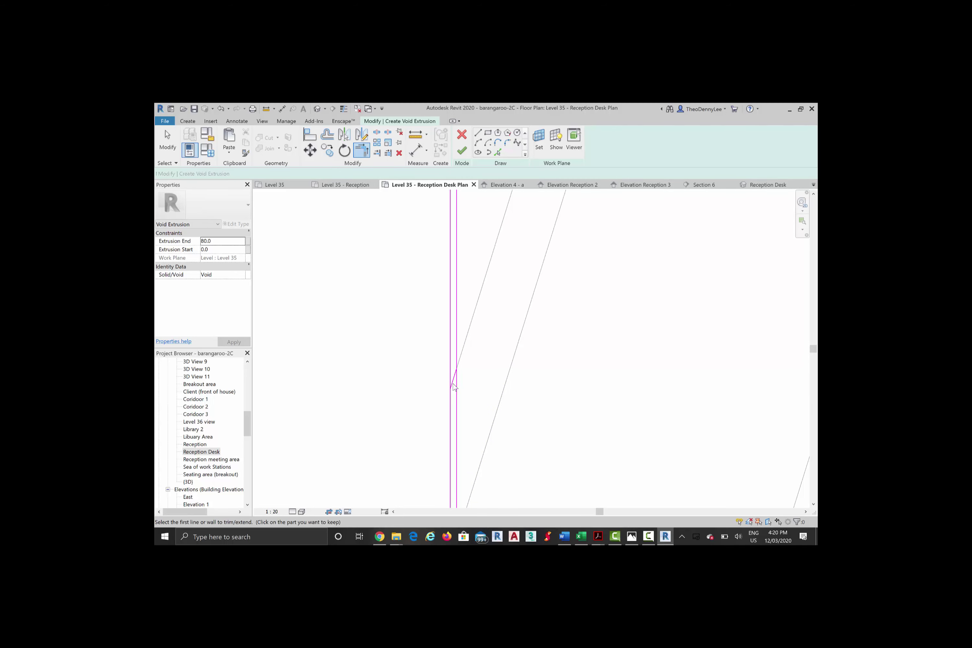
pyautogui.scroll(2, 451, 382)
pyautogui.click(451, 383)
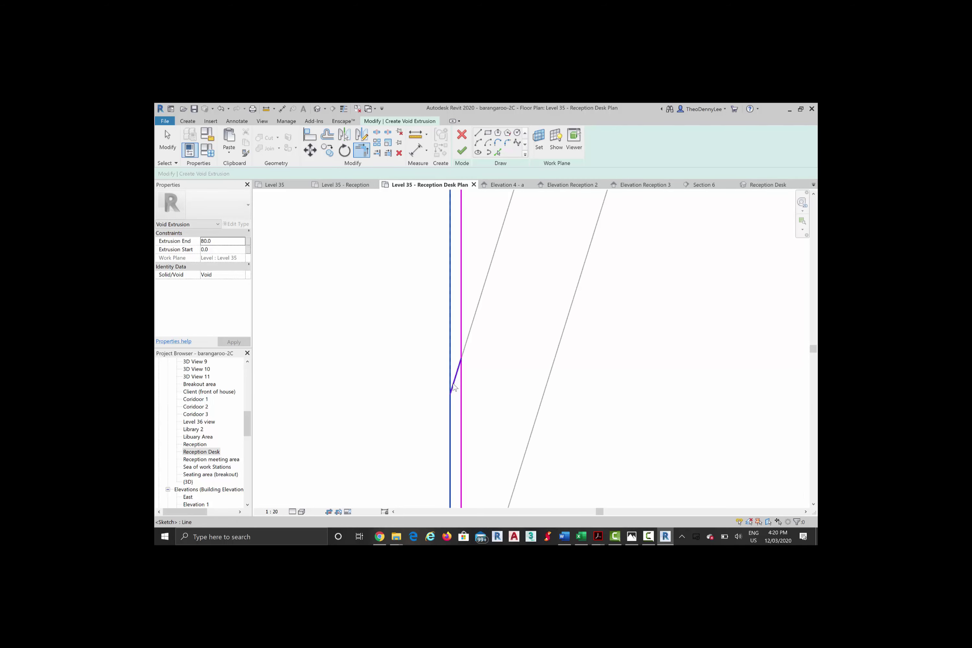
pyautogui.click(453, 385)
pyautogui.click(461, 352)
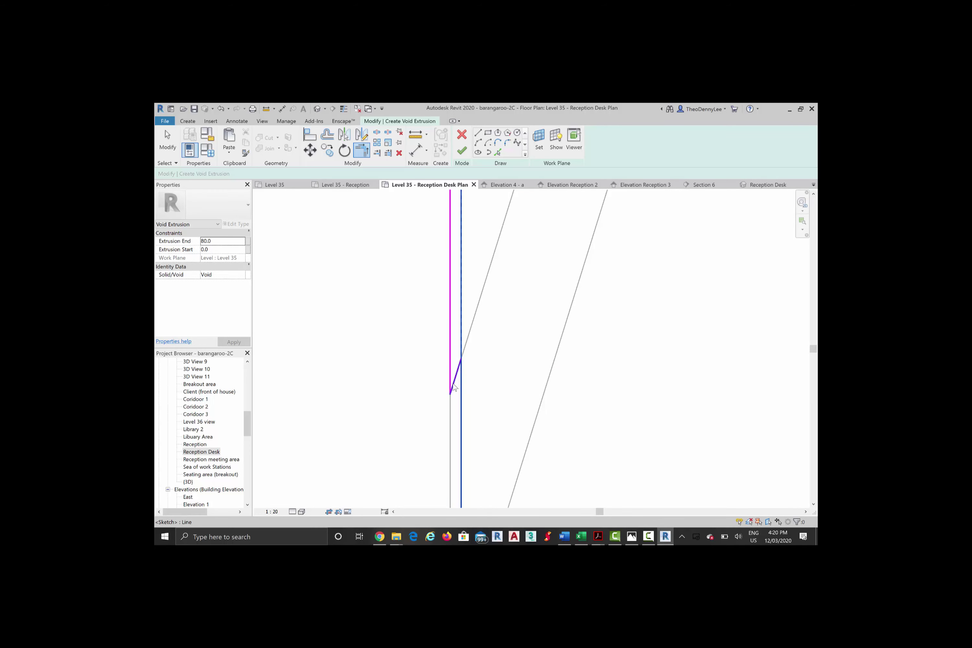
pyautogui.click(453, 384)
pyautogui.scroll(-7, 453, 384)
pyautogui.middleClick(453, 384)
pyautogui.middleClick(453, 384)
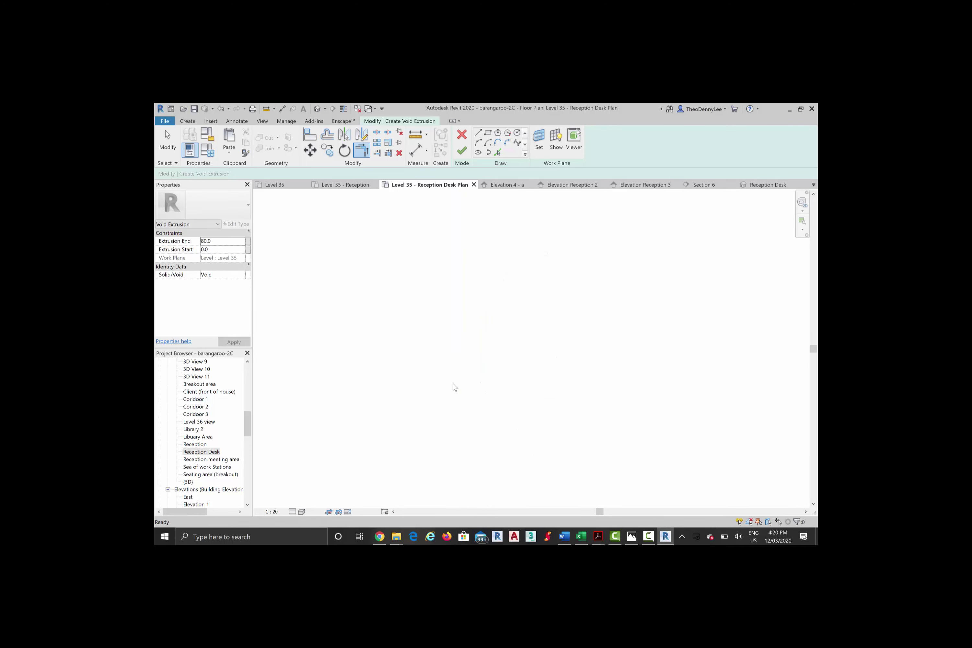
pyautogui.press('Escape')
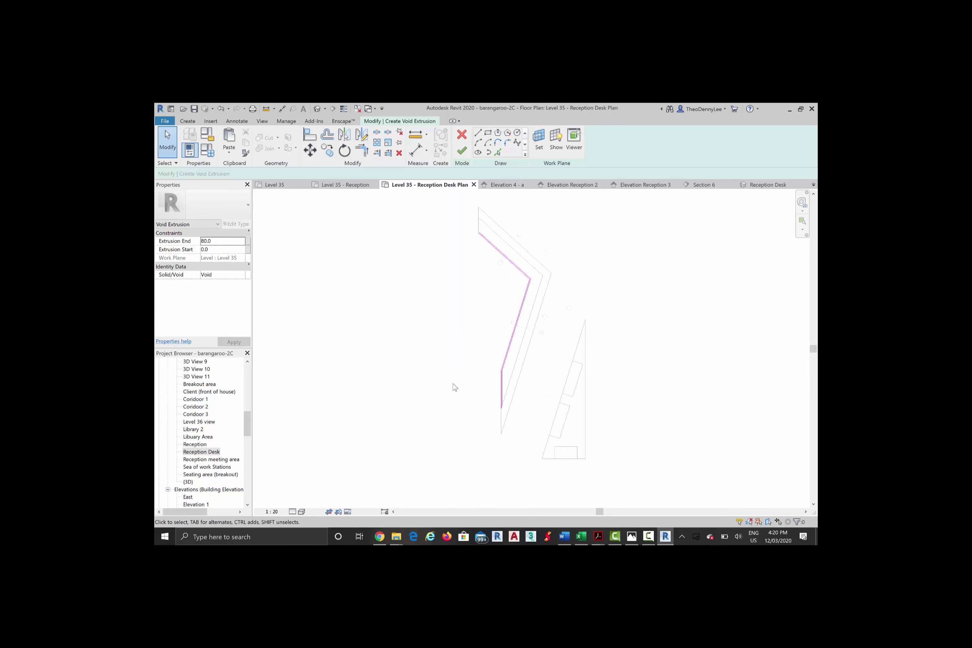
# Step: Sketch a line about 220 mm long beside the open upper end of the void profile, perpendicular to its parallel lines
pyautogui.scroll(2, 453, 384)
pyautogui.scroll(8, 453, 384)
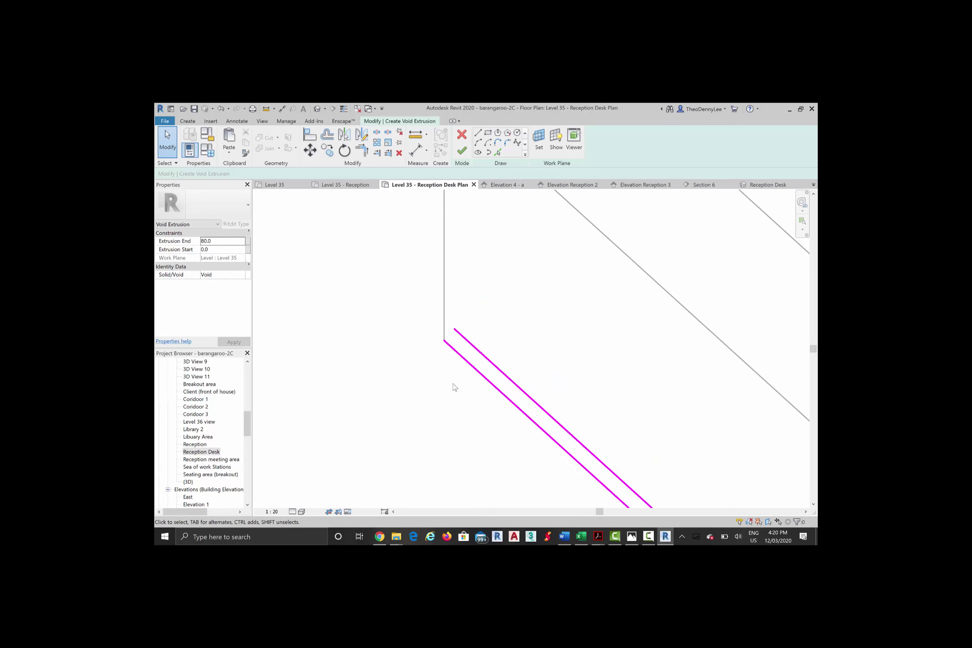
pyautogui.click(478, 132)
pyautogui.click(417, 296)
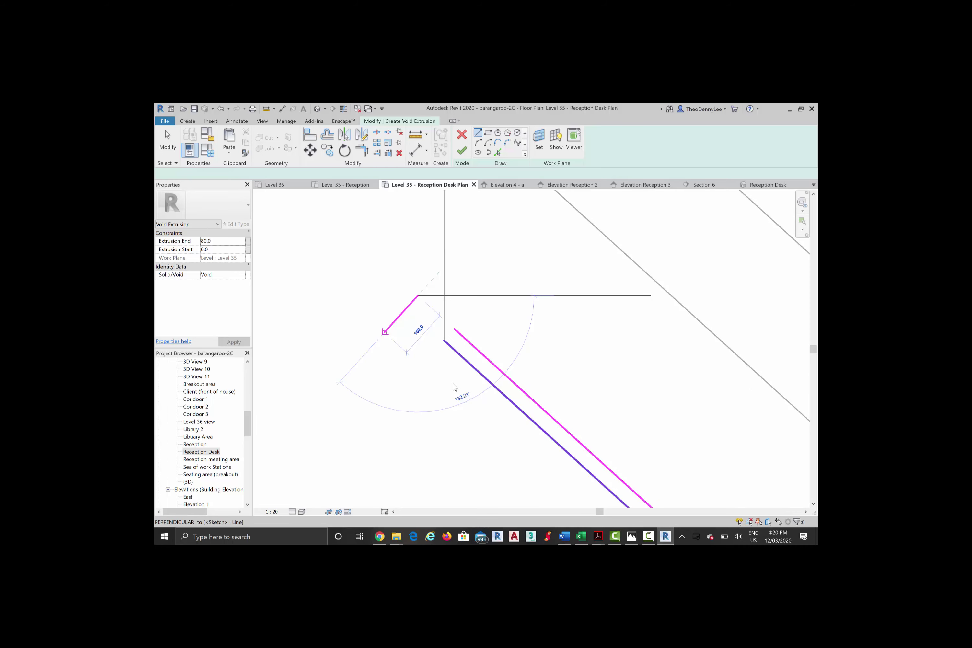
pyautogui.click(372, 346)
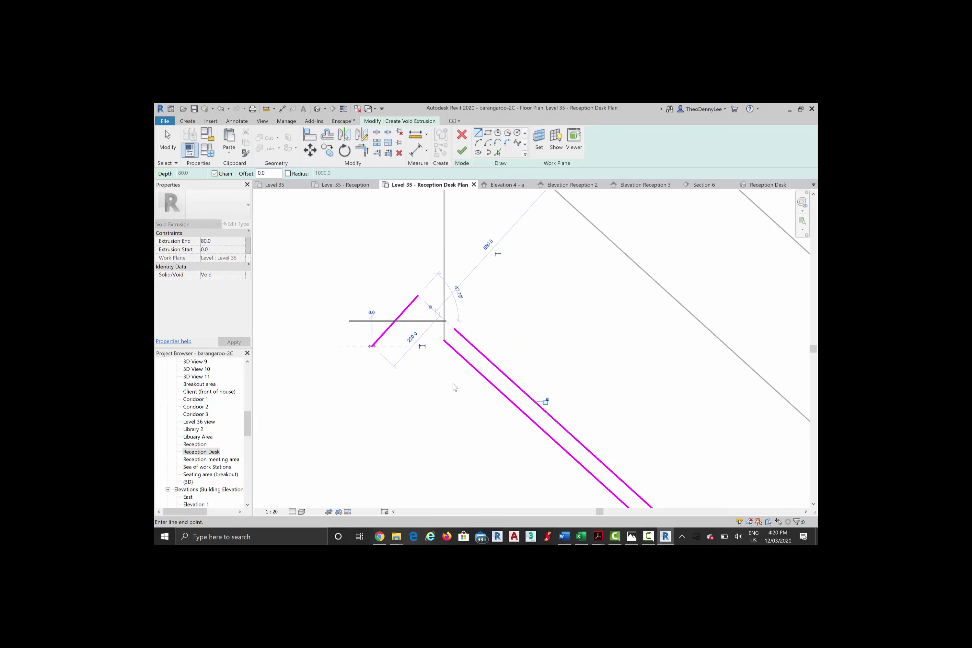
# Step: Trim the short end line to both long parallel lines to close the end of the void sketch
pyautogui.press('Escape')
pyautogui.press('t')
pyautogui.press('r')
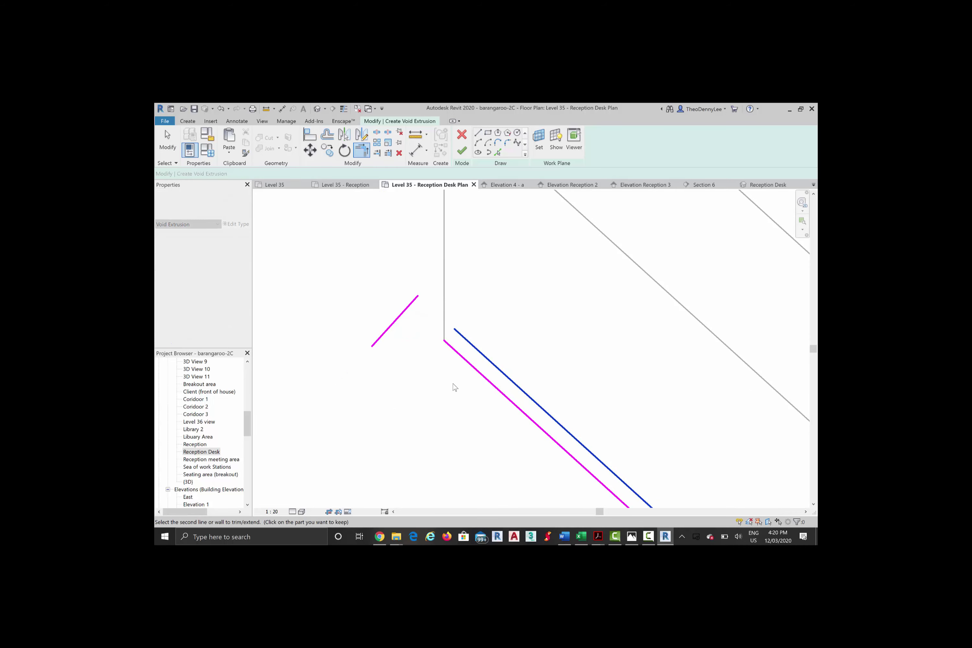
pyautogui.click(409, 306)
pyautogui.click(412, 302)
pyautogui.click(461, 355)
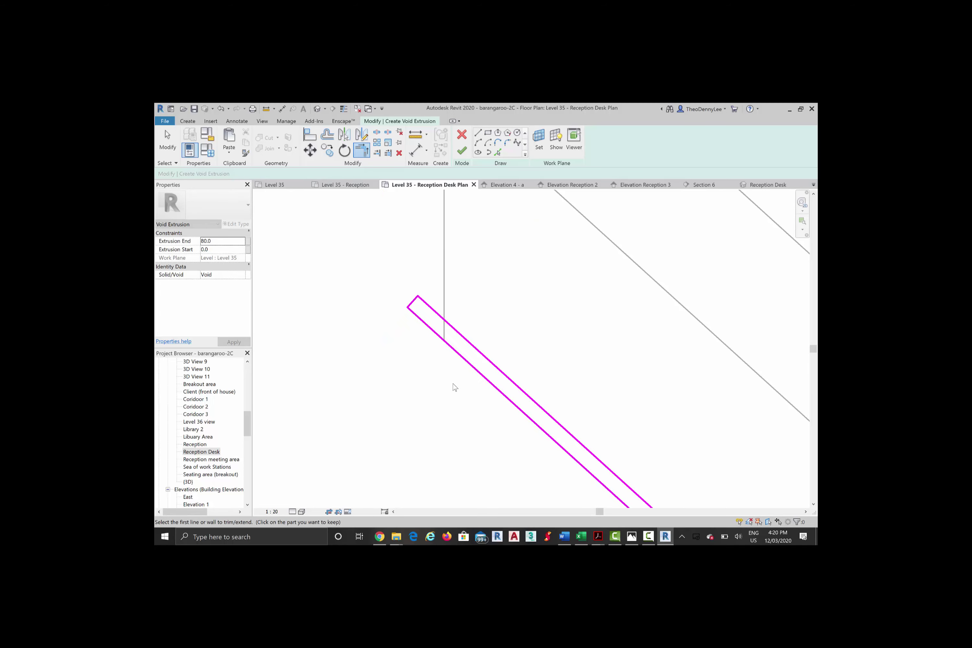
# Step: Set the void extrusion's Extrusion End to 50 and finish its sketch
pyautogui.scroll(-3, 608, 335)
pyautogui.moveTo(607, 335); pyautogui.dragTo(407, 267, button='middle')
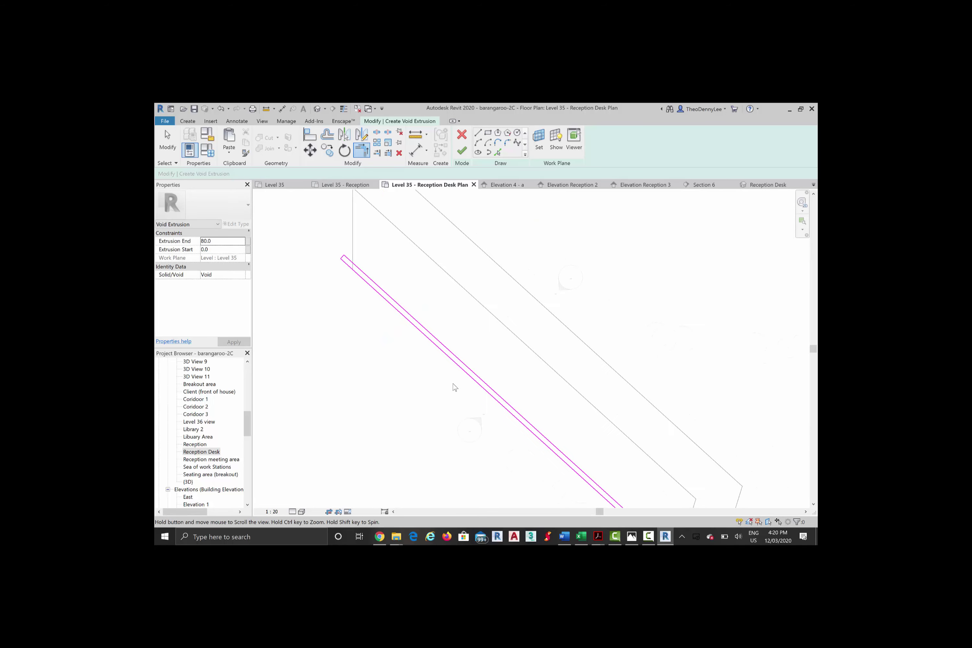
pyautogui.scroll(-2, 453, 383)
pyautogui.moveTo(453, 383); pyautogui.dragTo(364, 228, button='middle')
pyautogui.scroll(-1, 453, 384)
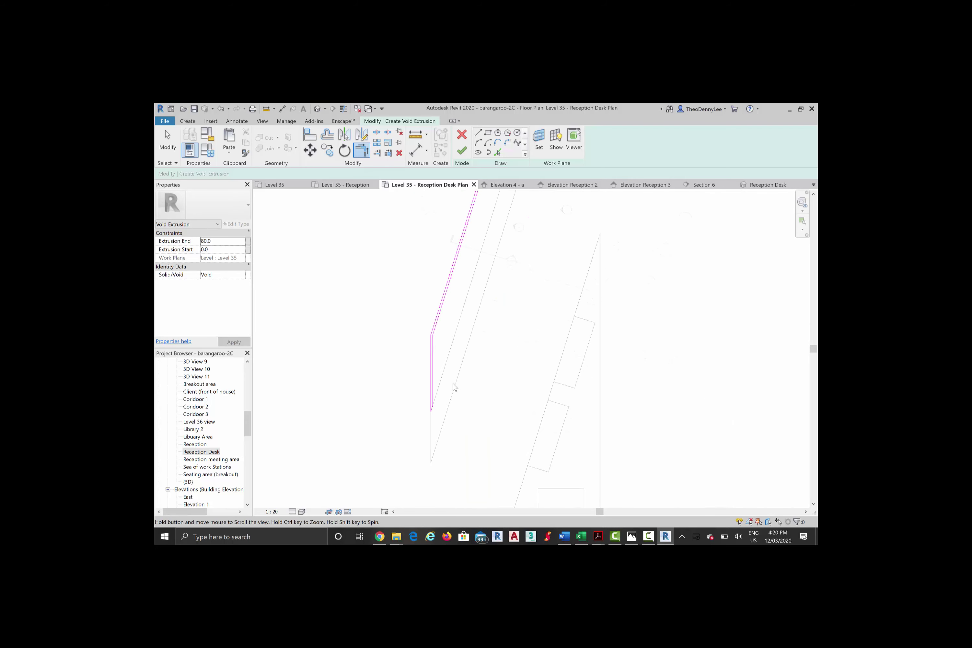
pyautogui.moveTo(455, 388); pyautogui.dragTo(465, 395, button='middle')
pyautogui.scroll(2, 455, 387)
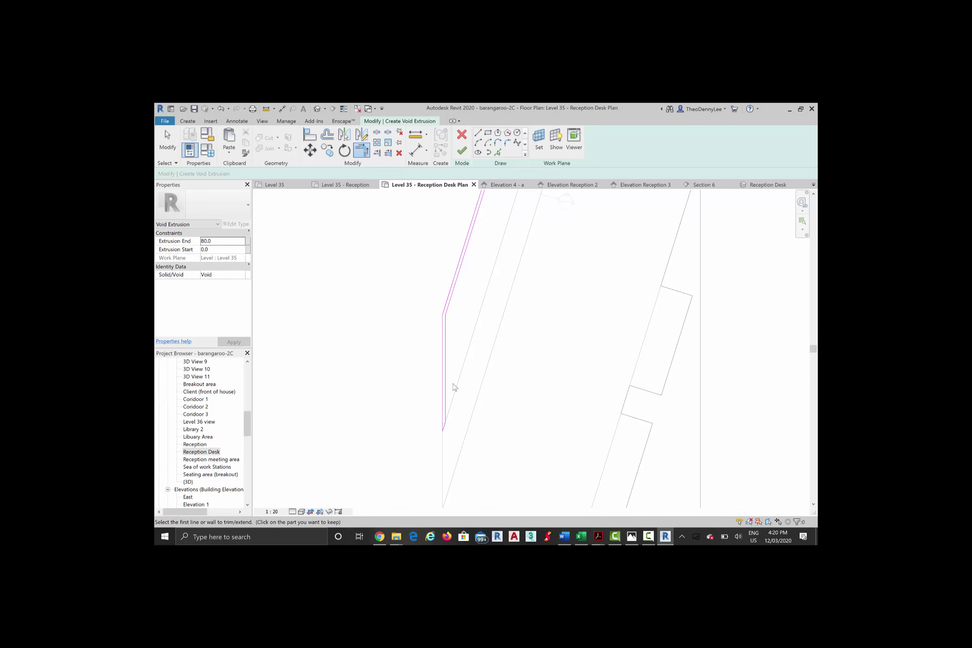
pyautogui.write('50.0')
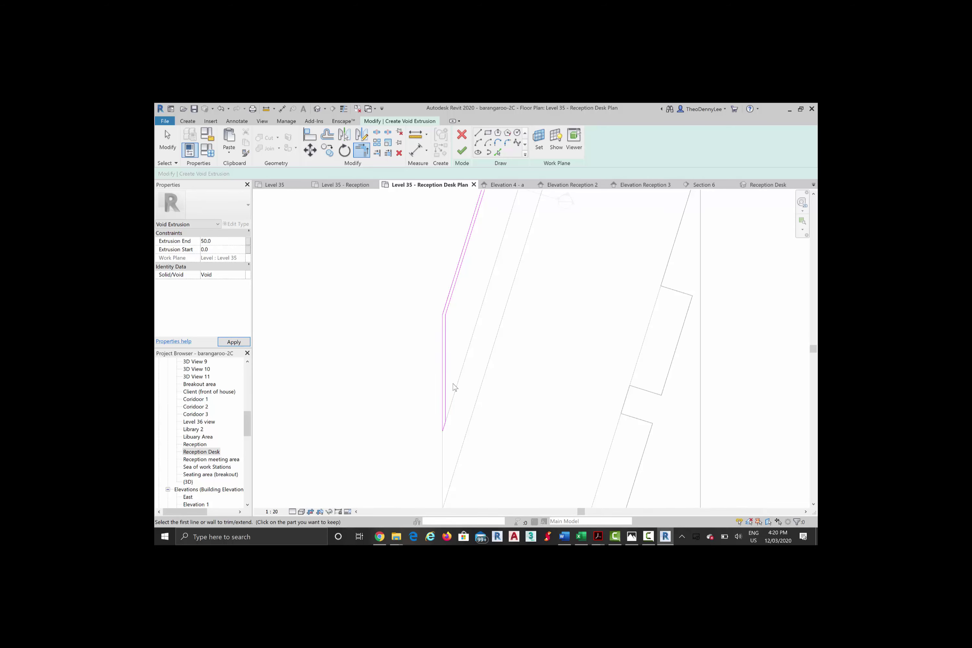
pyautogui.press('Return')
pyautogui.click(462, 150)
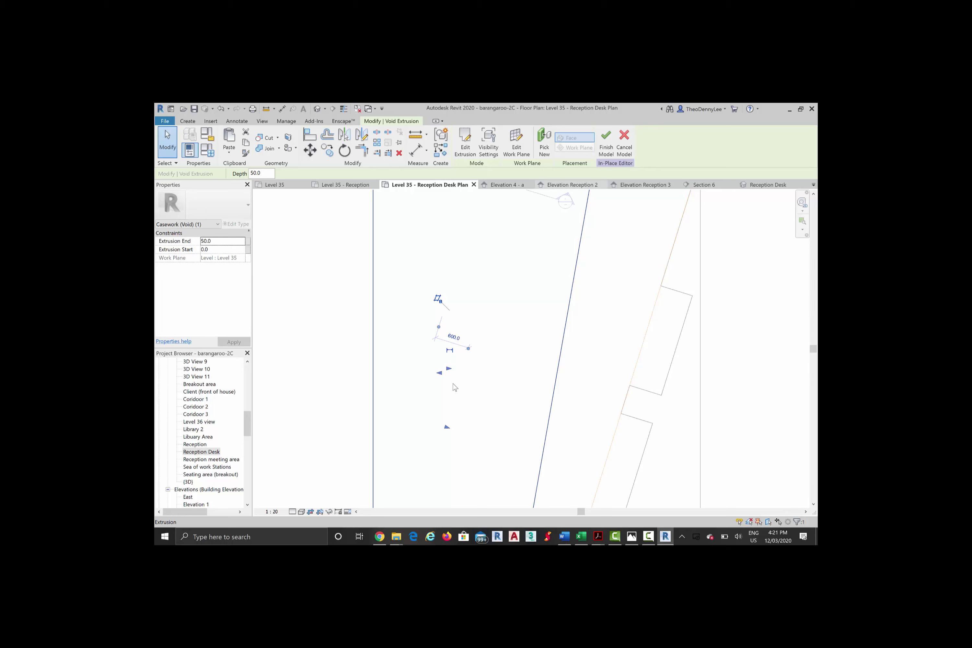
# Step: Open the Elevation Reception 3 view and examine the overlapping extrusions along the base of the reception desk
pyautogui.click(339, 184)
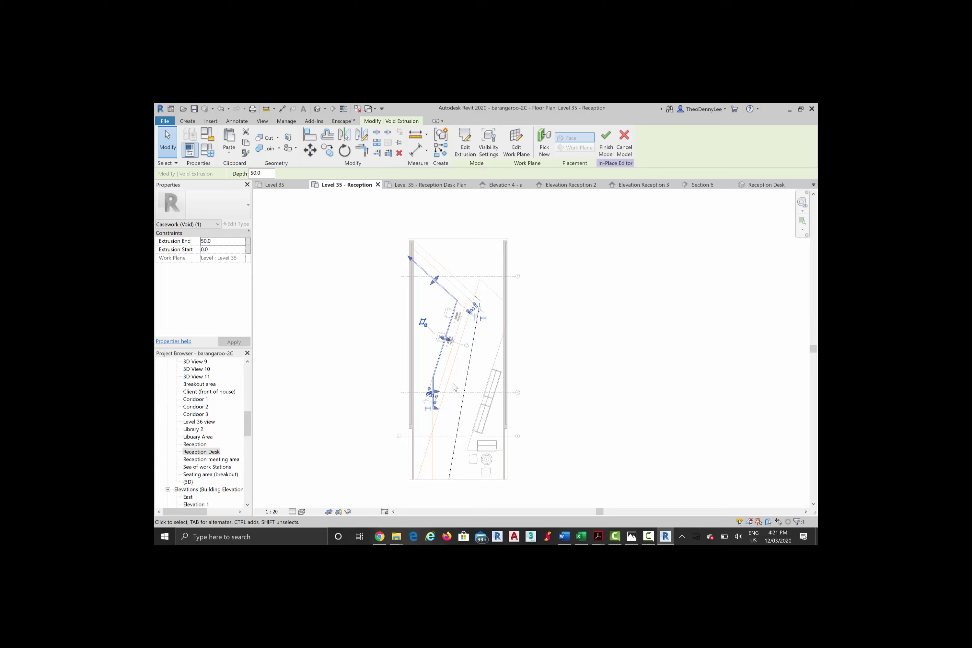
pyautogui.hotkey('ctrl', 'Tab')
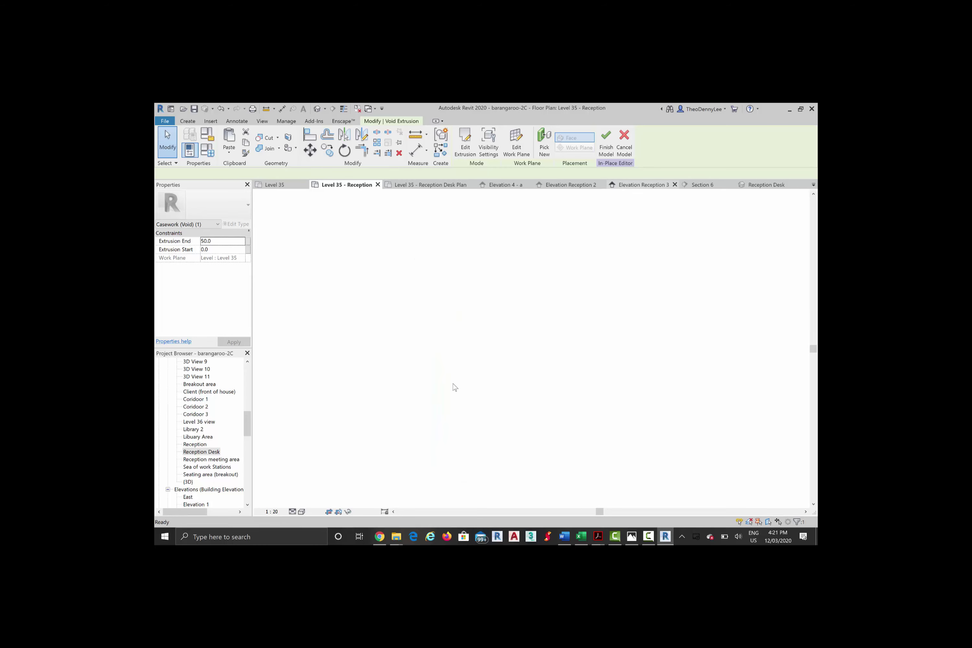
pyautogui.press('Escape')
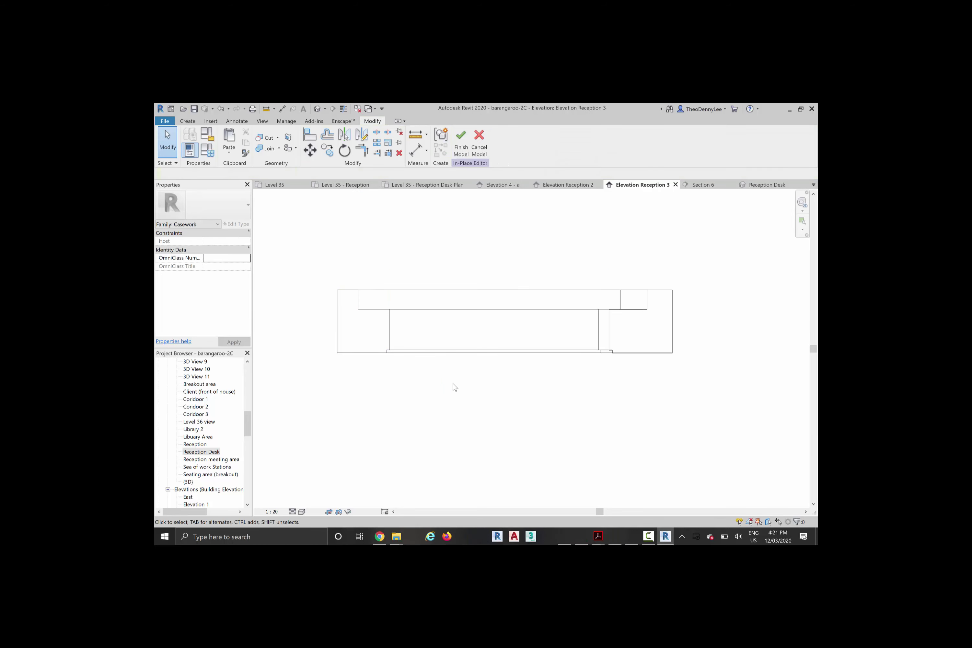
pyautogui.scroll(4, 455, 388)
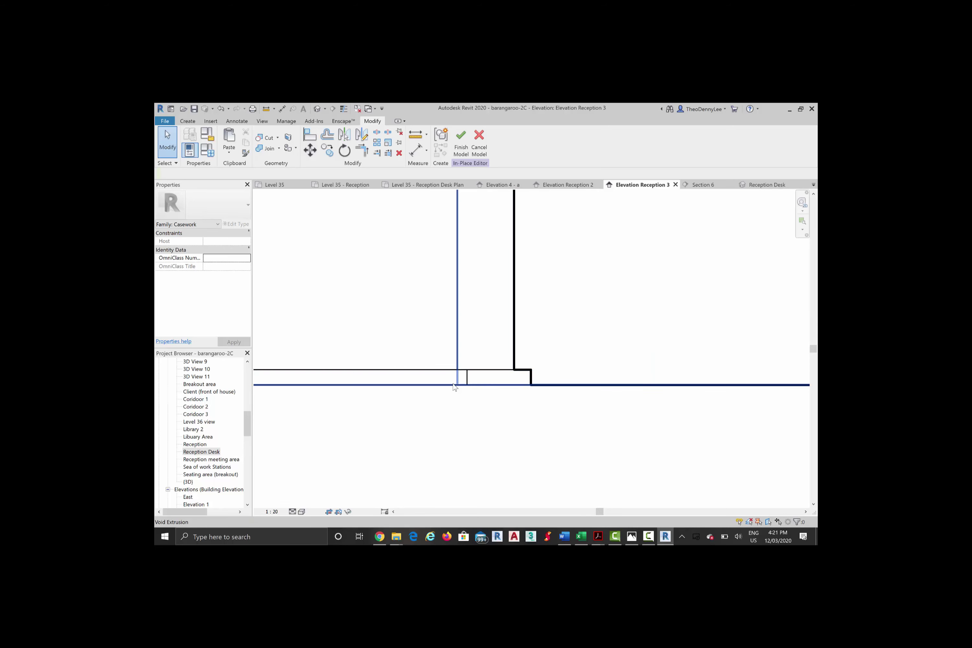
pyautogui.press('Tab')
pyautogui.press('Tab')
pyautogui.press('Tab')
pyautogui.press('Tab')
pyautogui.press('Tab')
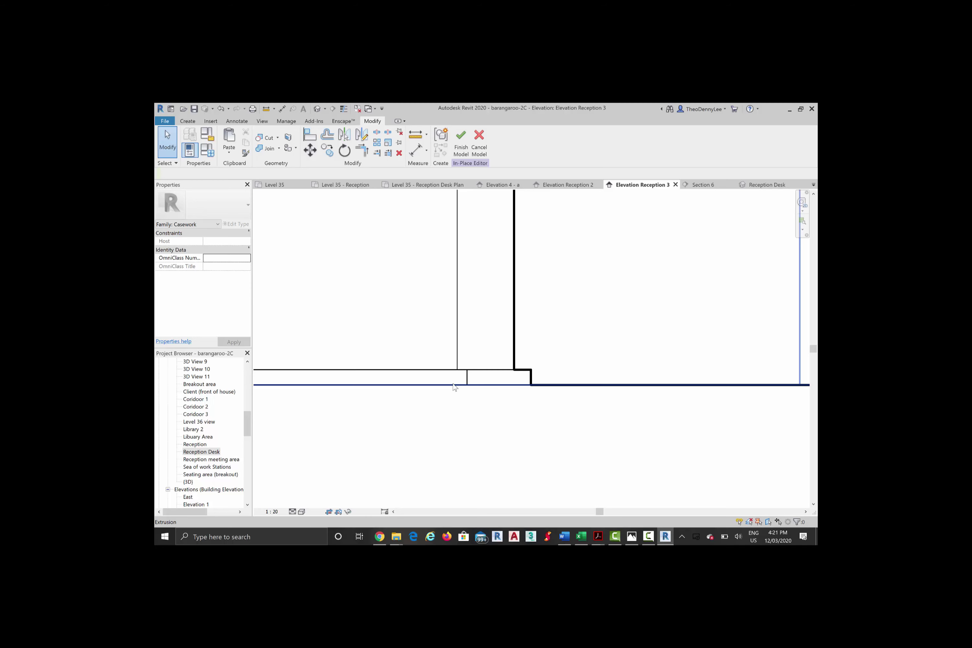
pyautogui.scroll(-6, 455, 387)
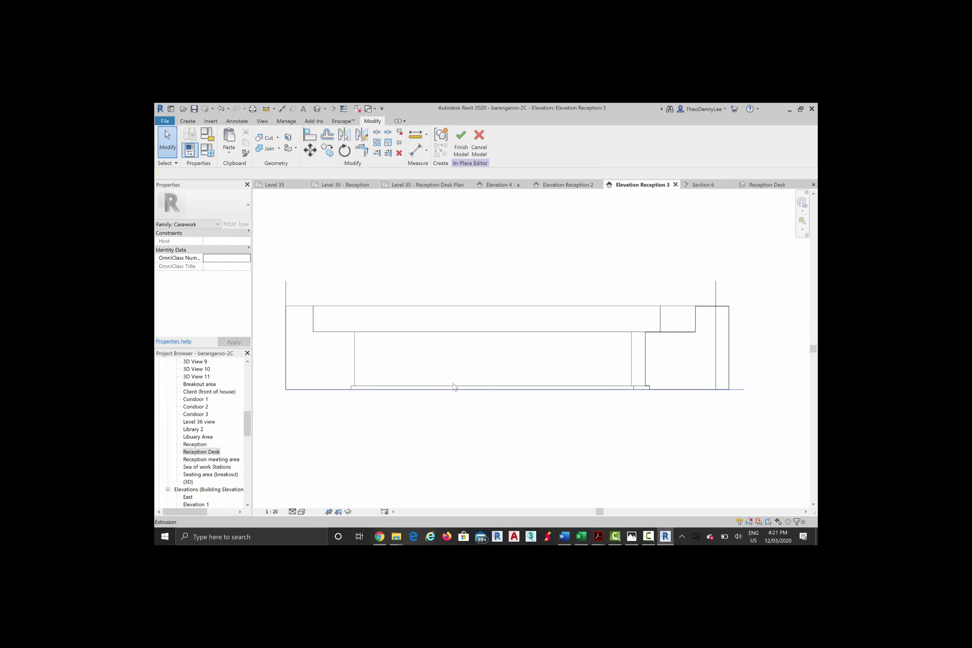
pyautogui.press('Tab')
pyautogui.press('Tab')
pyautogui.press('Tab')
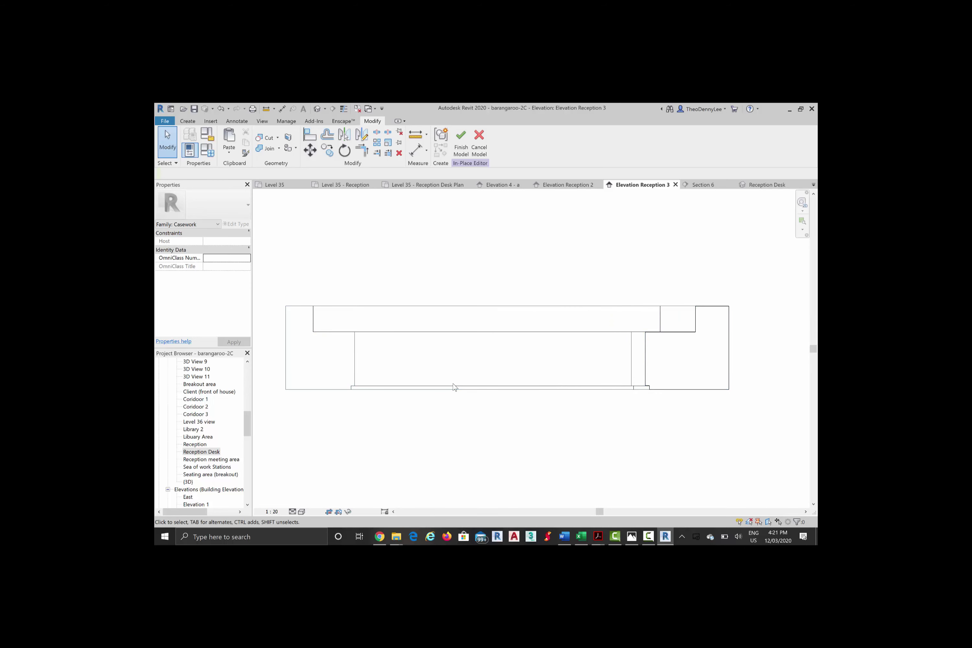
# Step: Check Elevation Reception 2 and the Reception Desk 3D view, examining the void extrusions that cut the desk
pyautogui.click(766, 185)
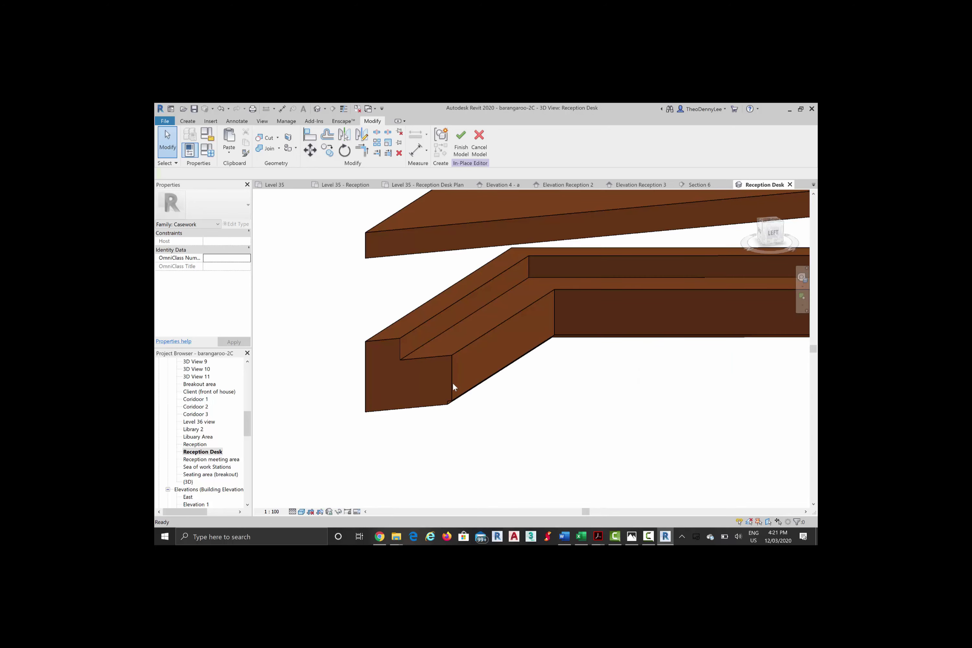
pyautogui.hotkey('ctrl', 'Tab')
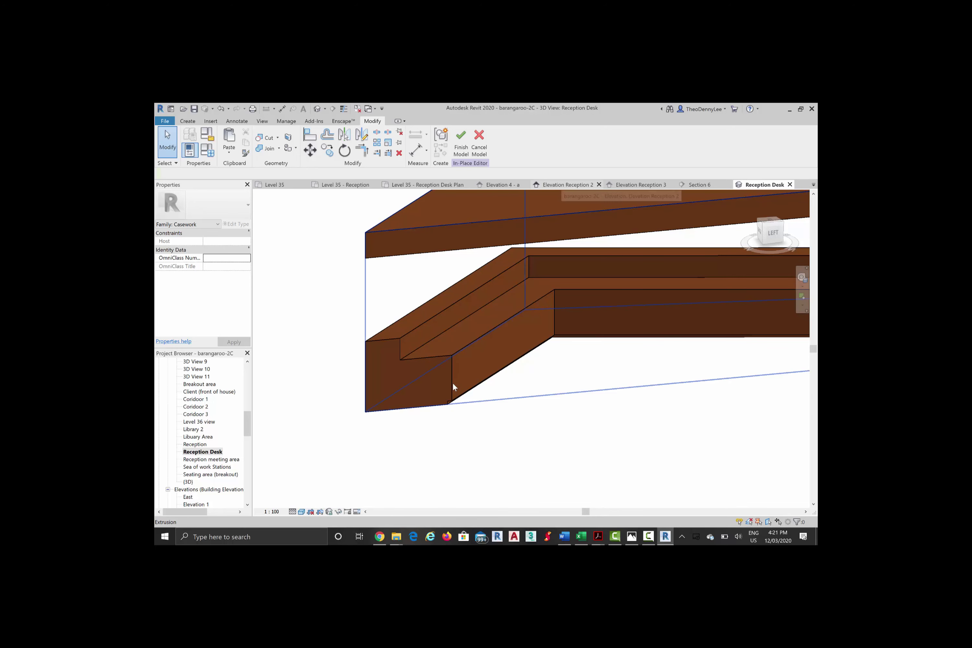
pyautogui.hotkey('ctrl', 'Tab')
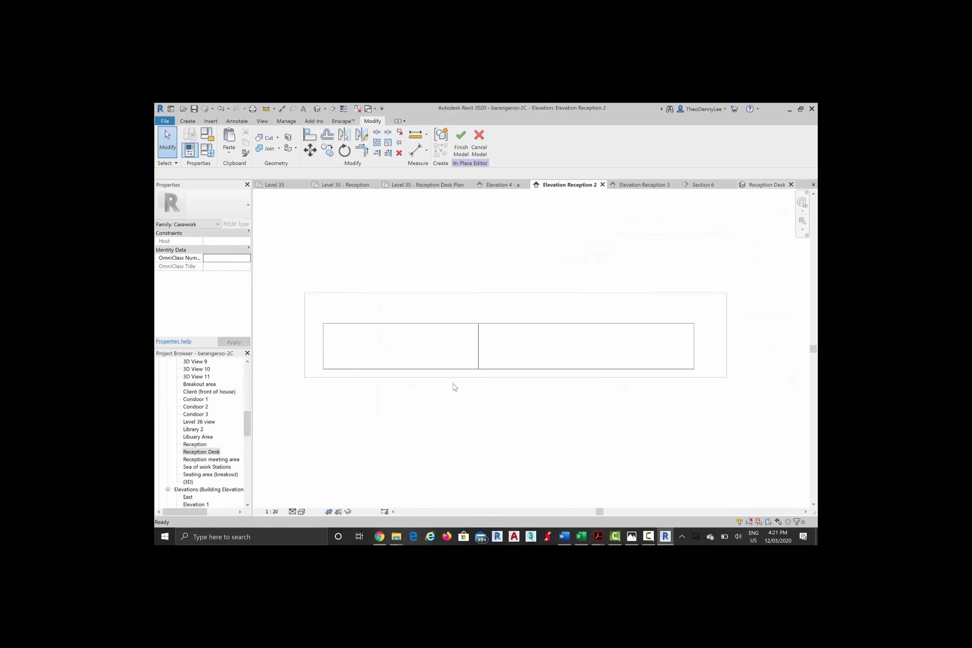
pyautogui.keyDown('shift'); pyautogui.moveTo(454, 387); pyautogui.dragTo(454, 387, button='middle'); pyautogui.keyUp('shift')
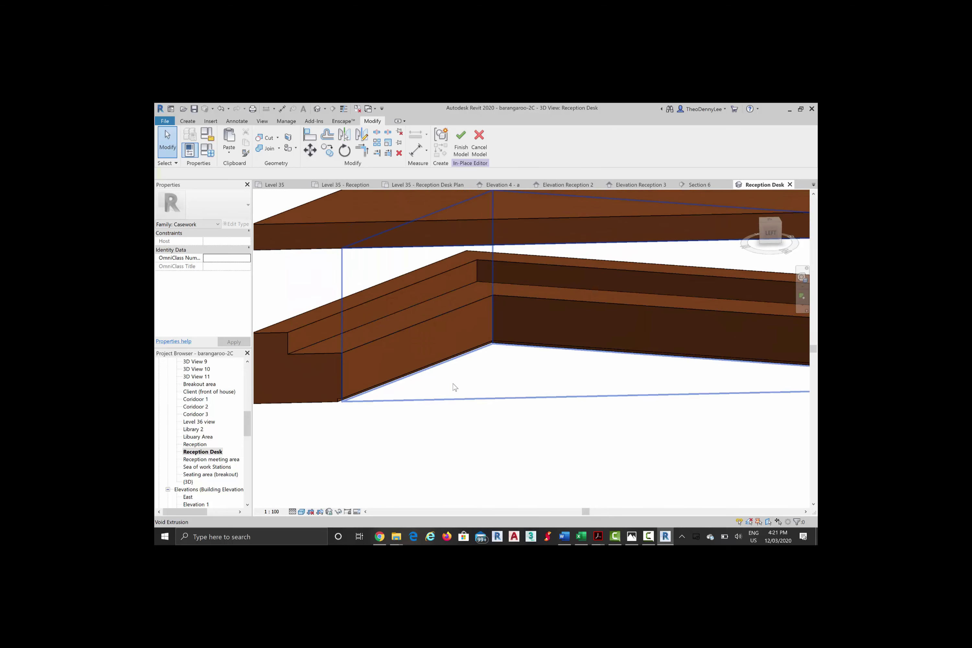
pyautogui.click(453, 383)
pyautogui.press('Escape')
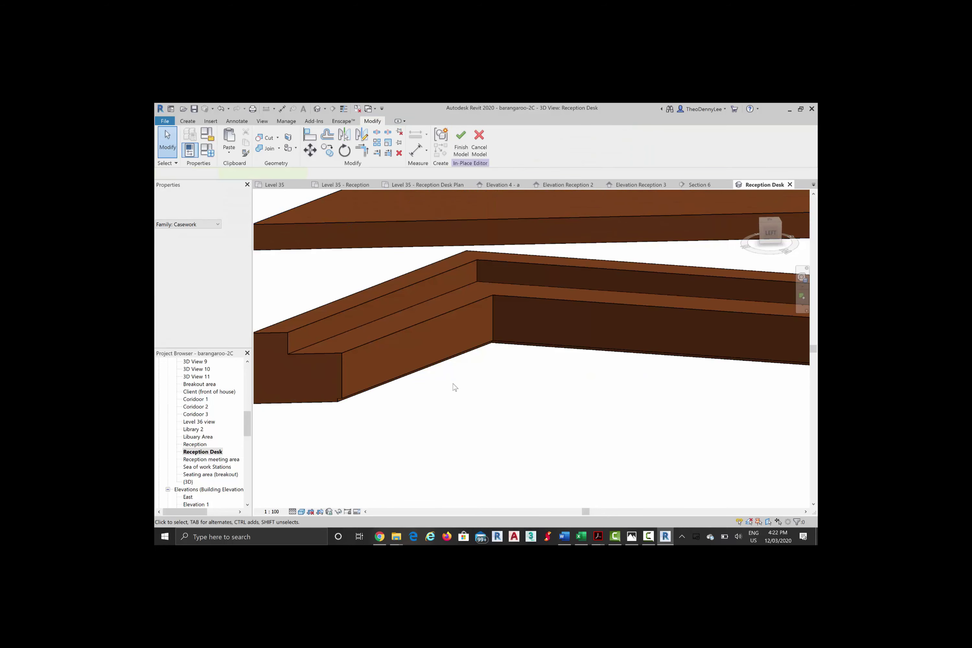
pyautogui.click(453, 384)
pyautogui.scroll(-1, 453, 384)
pyautogui.moveTo(453, 384); pyautogui.dragTo(516, 390, button='middle')
pyautogui.press('Escape')
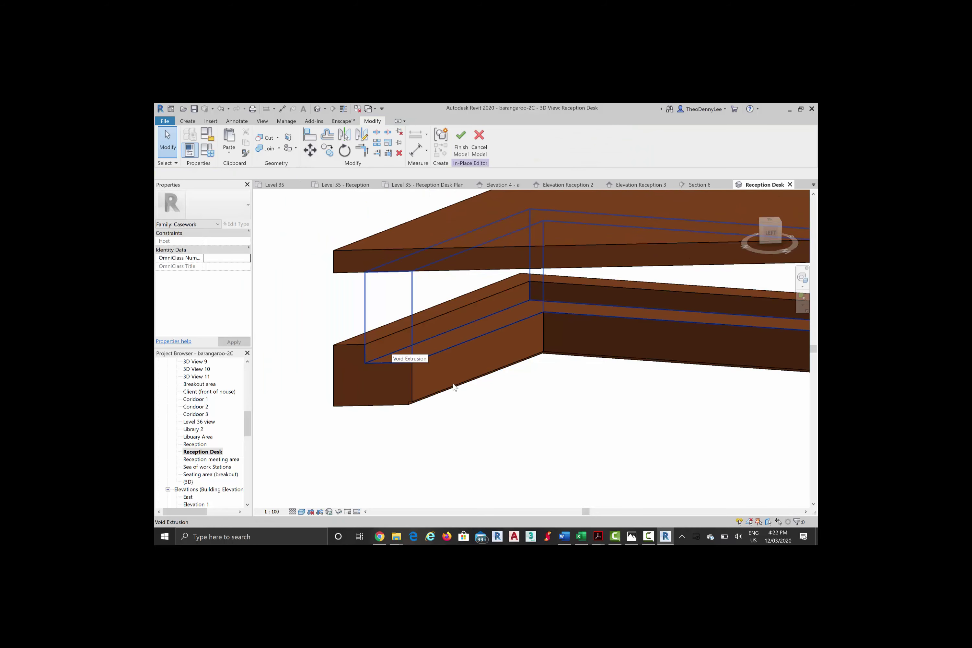
pyautogui.click(453, 383)
pyautogui.press('Escape')
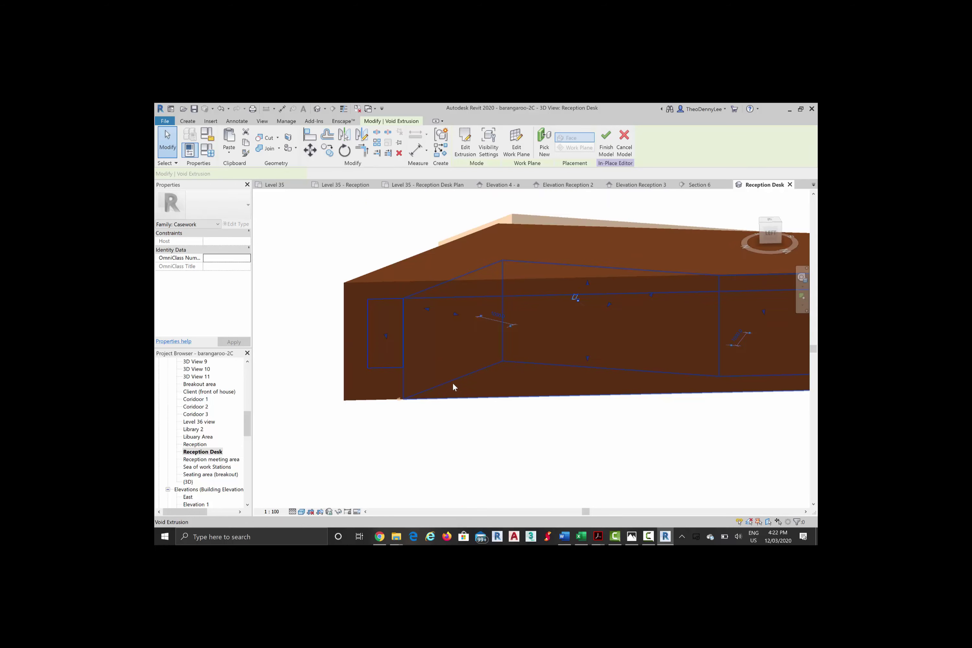
pyautogui.moveTo(453, 384)
pyautogui.mouseDown(button='middle')
pyautogui.moveTo(398, 380)
pyautogui.moveTo(379, 403)
pyautogui.moveTo(470, 390)
pyautogui.moveTo(453, 386)
pyautogui.mouseUp(button='middle')
pyautogui.scroll(-2, 453, 384)
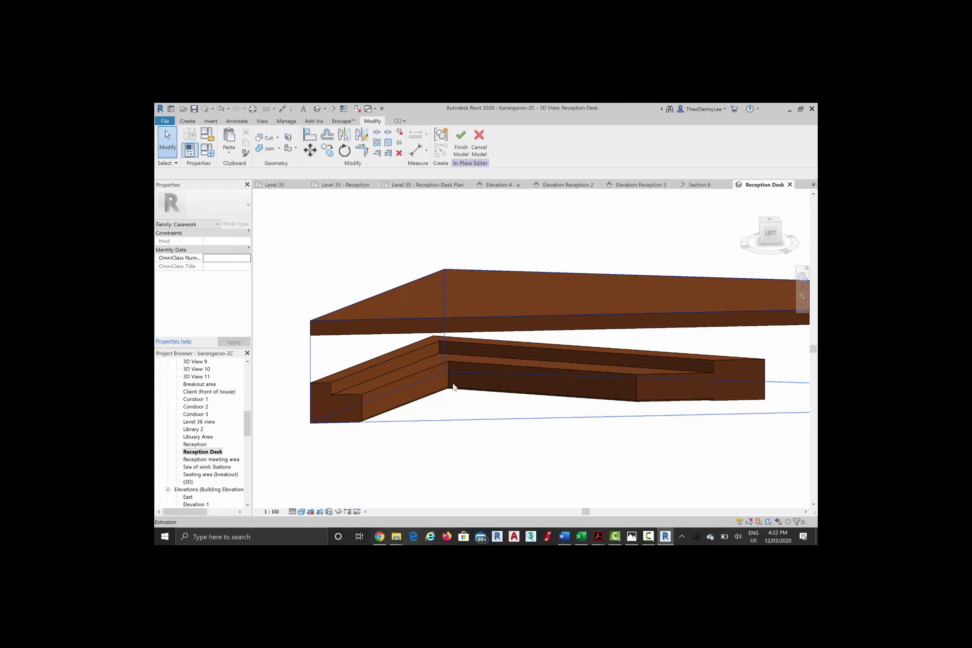
# Step: Examine the void that forms the stepped worktop recess from another angle in the Reception Desk 3D view
pyautogui.keyDown('shift'); pyautogui.moveTo(454, 387); pyautogui.dragTo(455, 387, button='middle'); pyautogui.keyUp('shift')
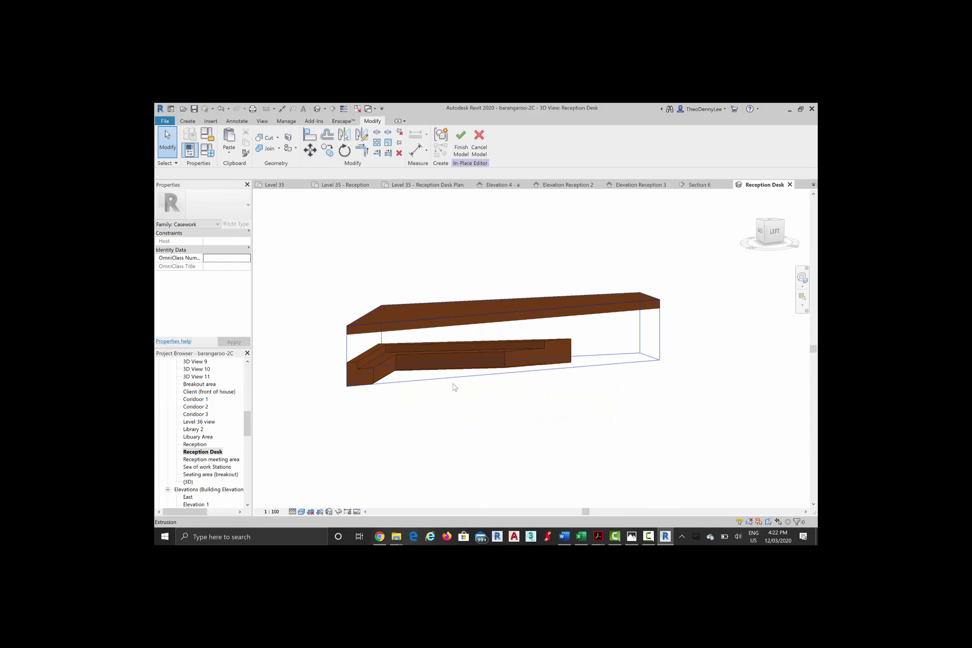
pyautogui.scroll(2, 453, 384)
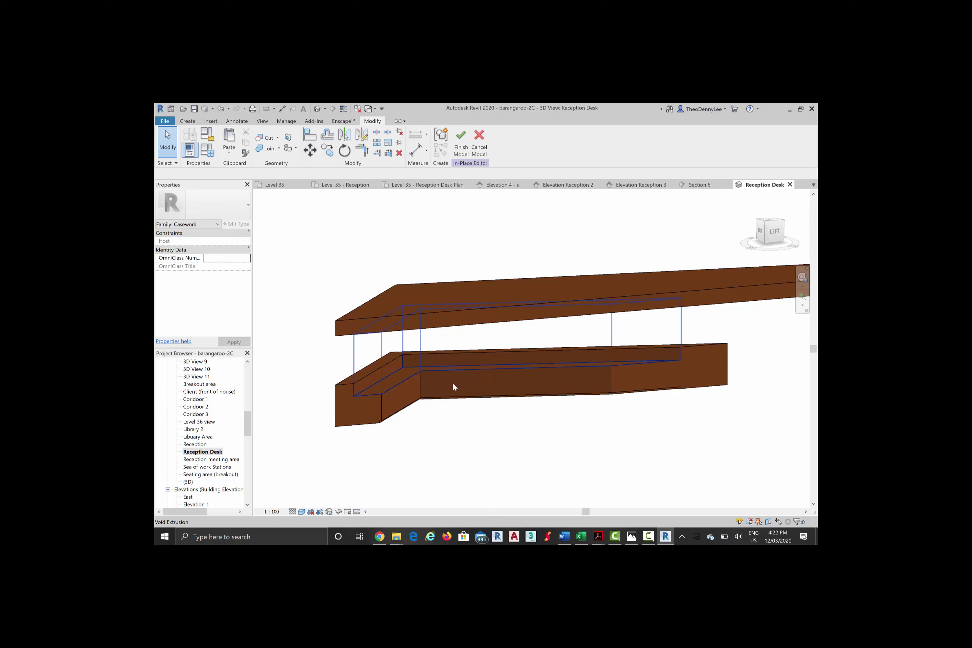
pyautogui.click(453, 385)
pyautogui.scroll(3, 453, 384)
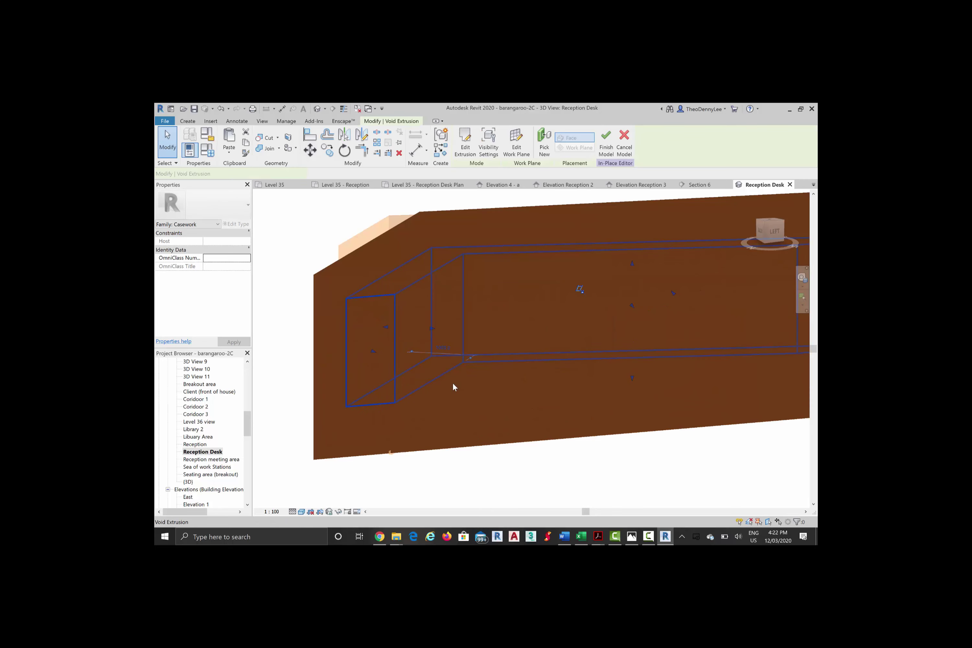
pyautogui.press('Escape')
pyautogui.press('Escape')
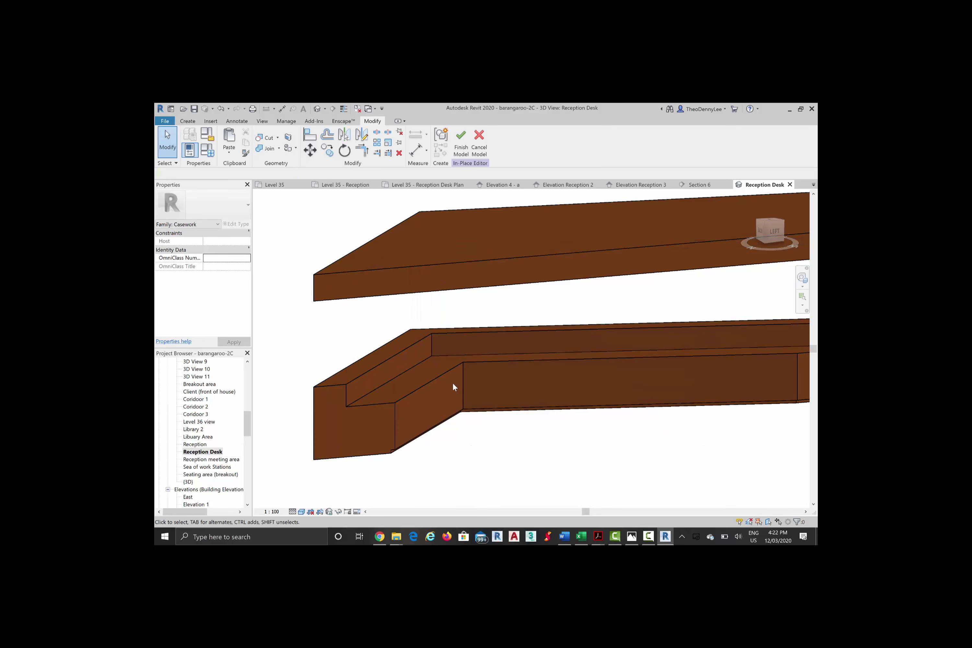
pyautogui.click(453, 384)
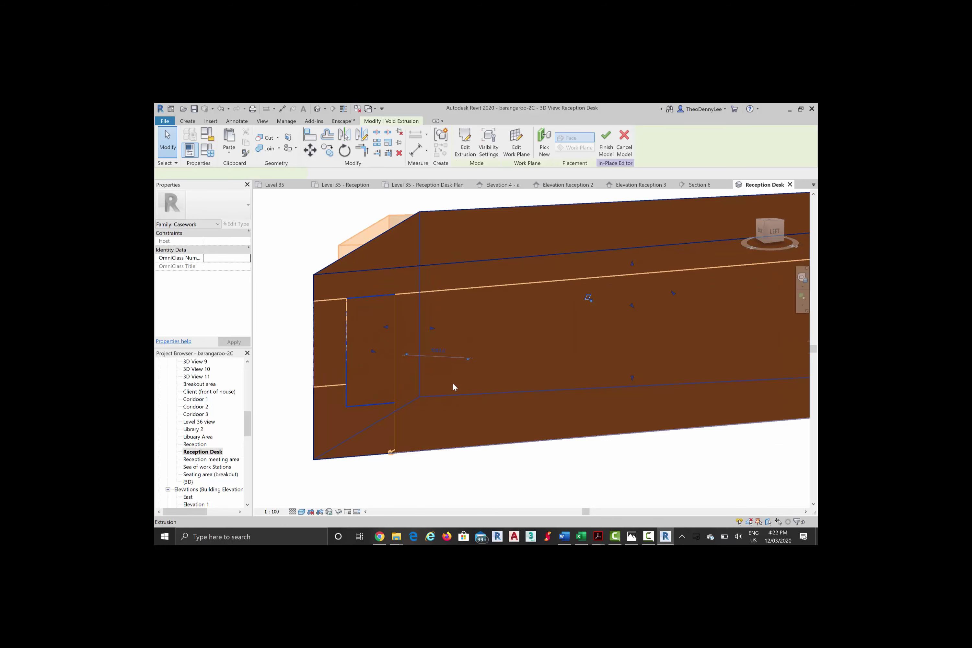
pyautogui.press('Escape')
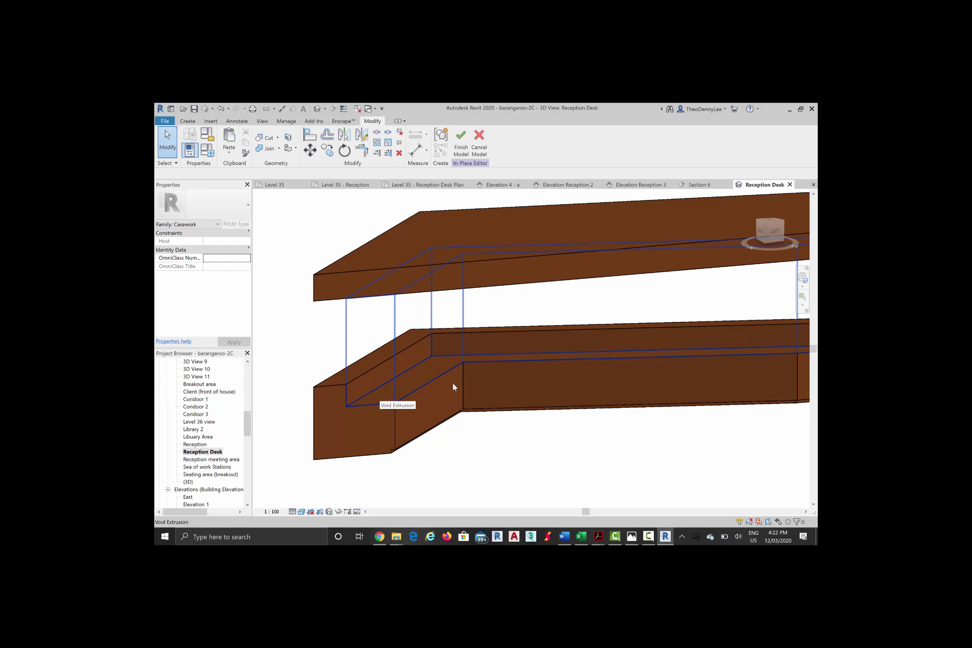
# Step: Set the Extrusion Start of the void forming the stepped worktop recess to 730 and reselect that void
pyautogui.click(453, 384)
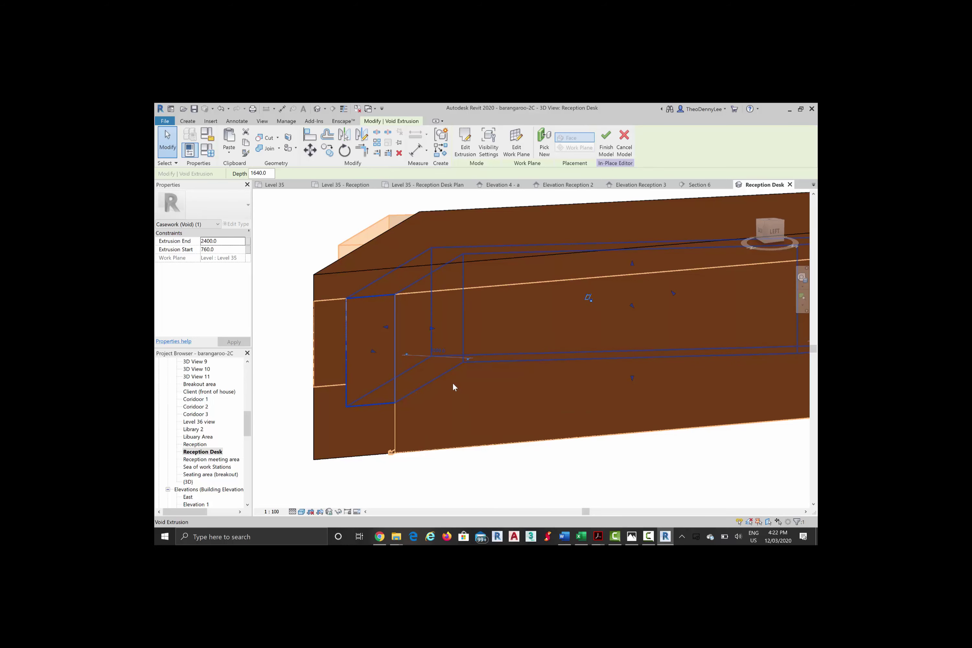
pyautogui.press('Tab')
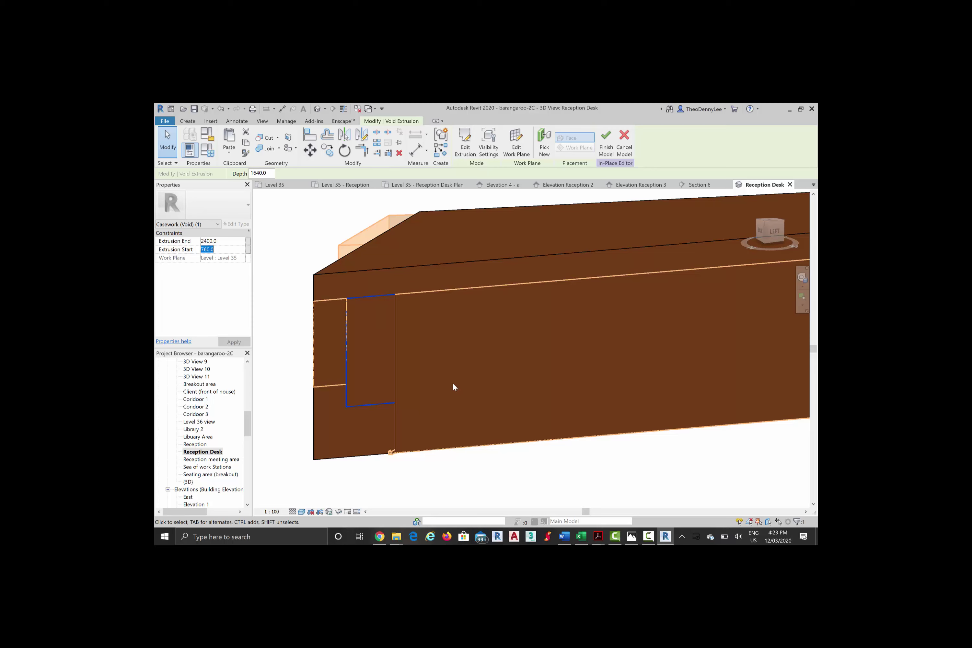
pyautogui.click(453, 384)
pyautogui.scroll(3, 452, 382)
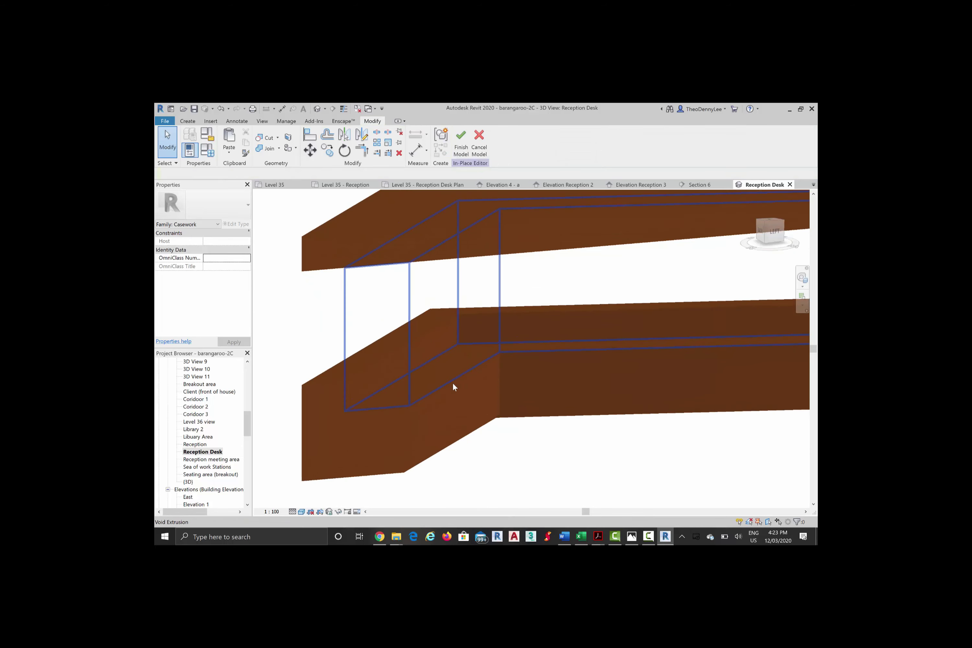
pyautogui.click(452, 382)
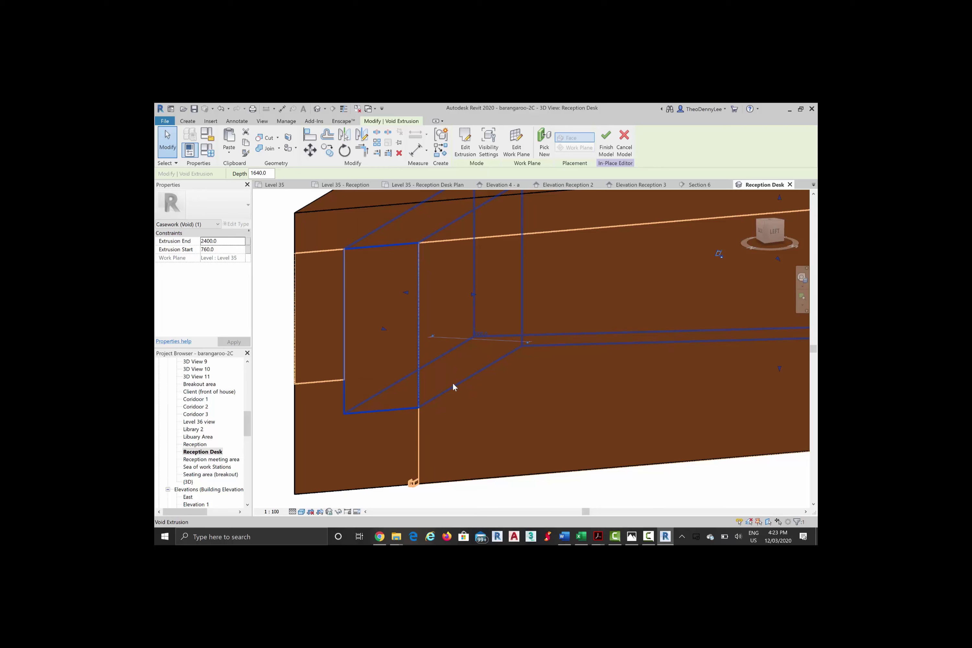
pyautogui.press('Tab')
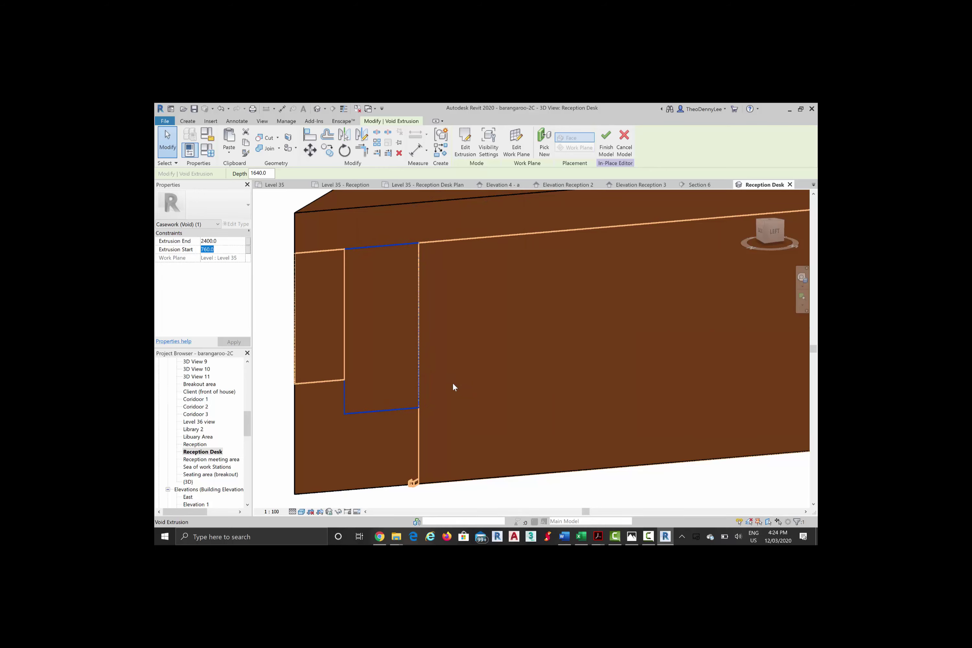
pyautogui.write('730.0')
pyautogui.press('Return')
pyautogui.press('Escape')
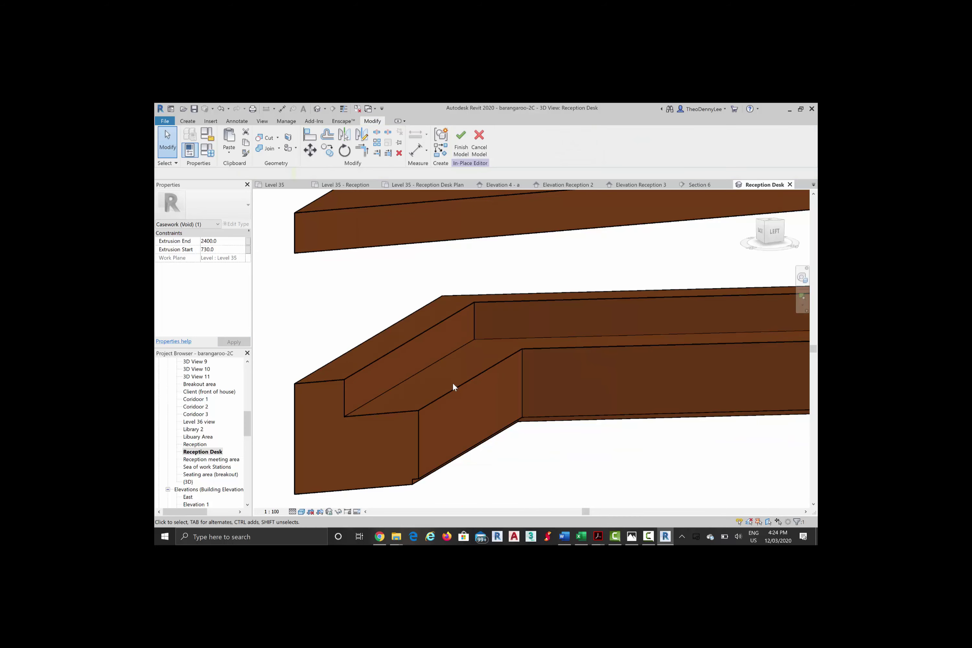
pyautogui.click(452, 382)
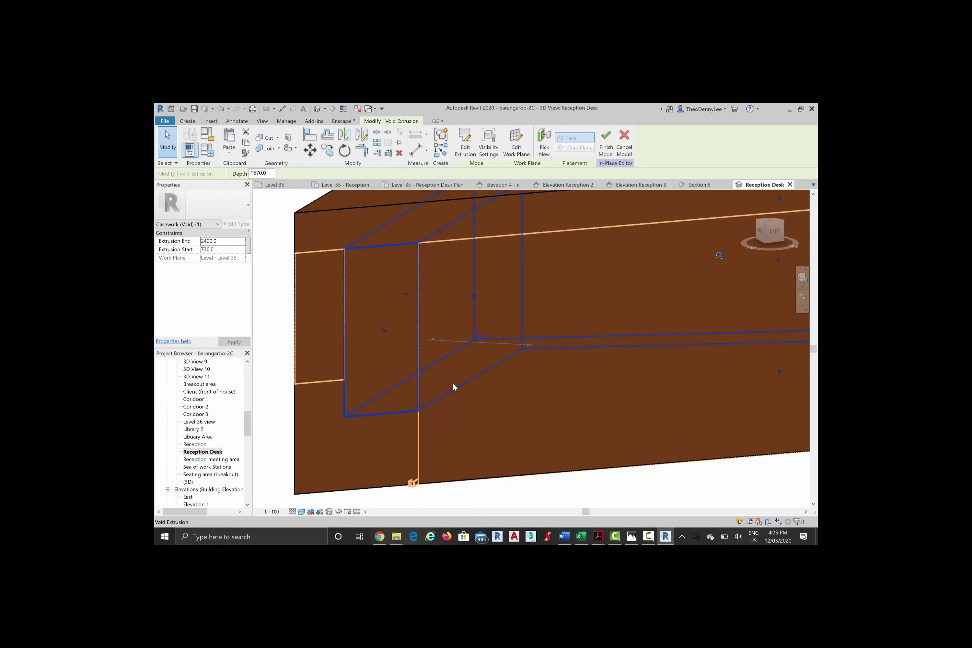
# Step: Set the Extrusion Start of the void forming the stepped worktop recess to 700
pyautogui.press('Tab')
pyautogui.click(455, 386)
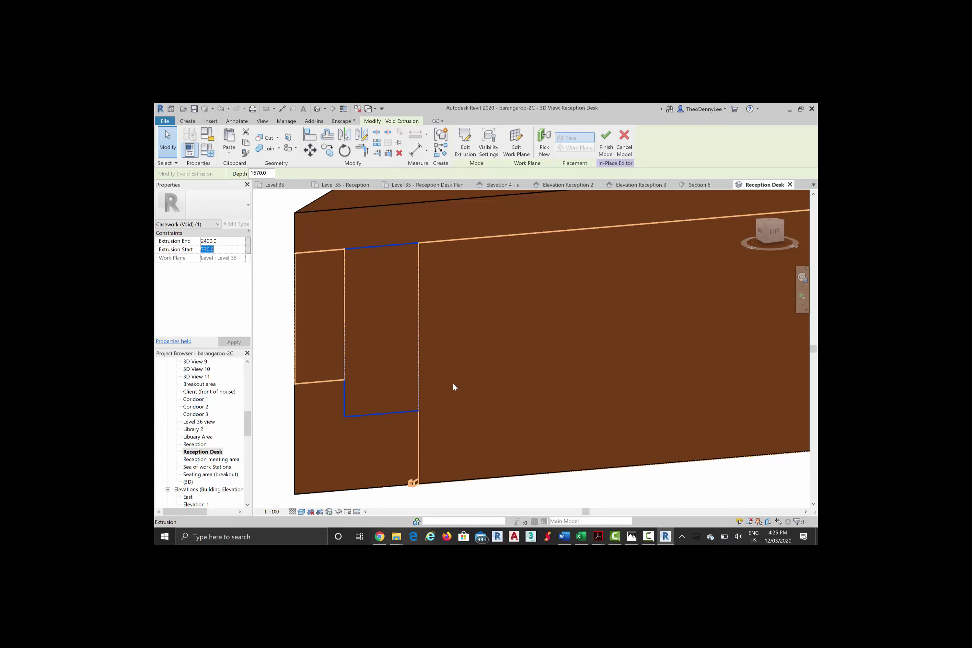
pyautogui.write('700')
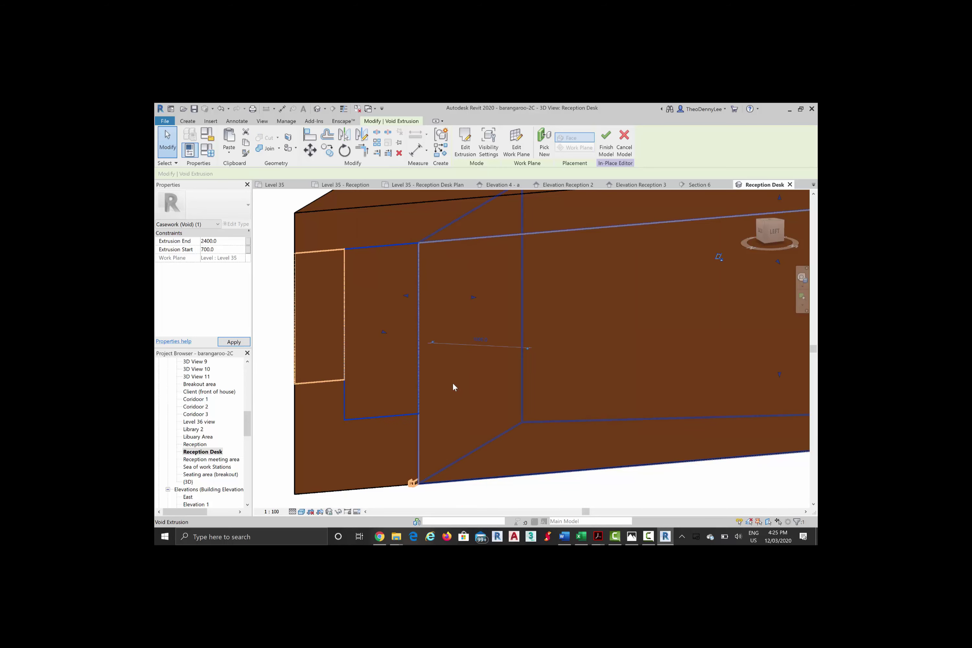
pyautogui.press('Escape')
pyautogui.scroll(-1, 453, 388)
pyautogui.scroll(-2, 454, 388)
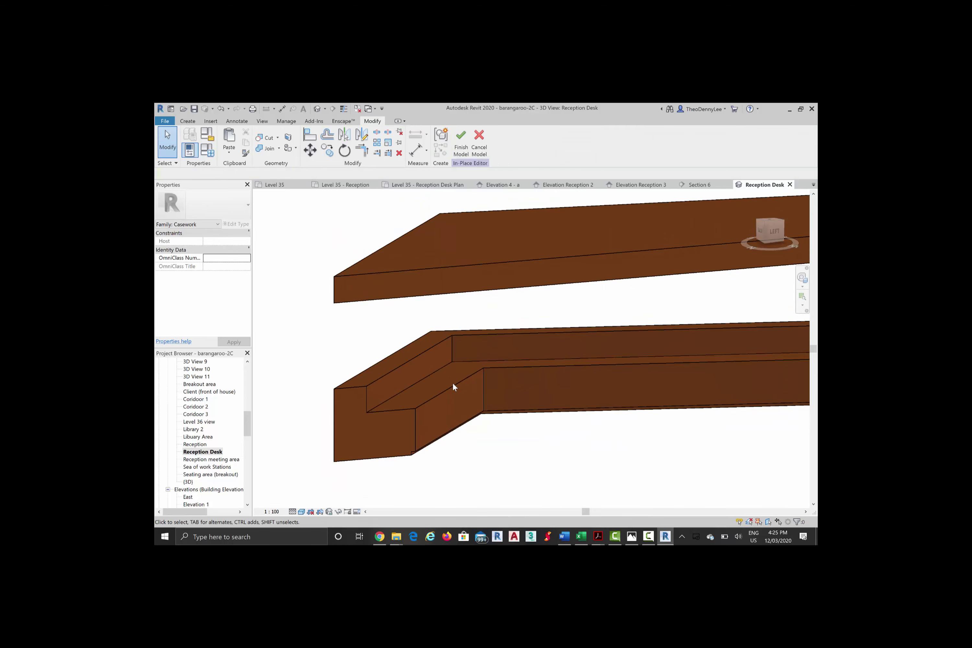
# Step: Start a new solid extrusion and pick outline lines from the two rear walls of the stepped worktop recess
pyautogui.moveTo(455, 388)
pyautogui.keyDown('shift'); pyautogui.mouseDown(button='middle')
pyautogui.moveTo(437, 387)
pyautogui.moveTo(454, 388)
pyautogui.mouseUp(button='middle'); pyautogui.keyUp('shift')
pyautogui.click(188, 121)
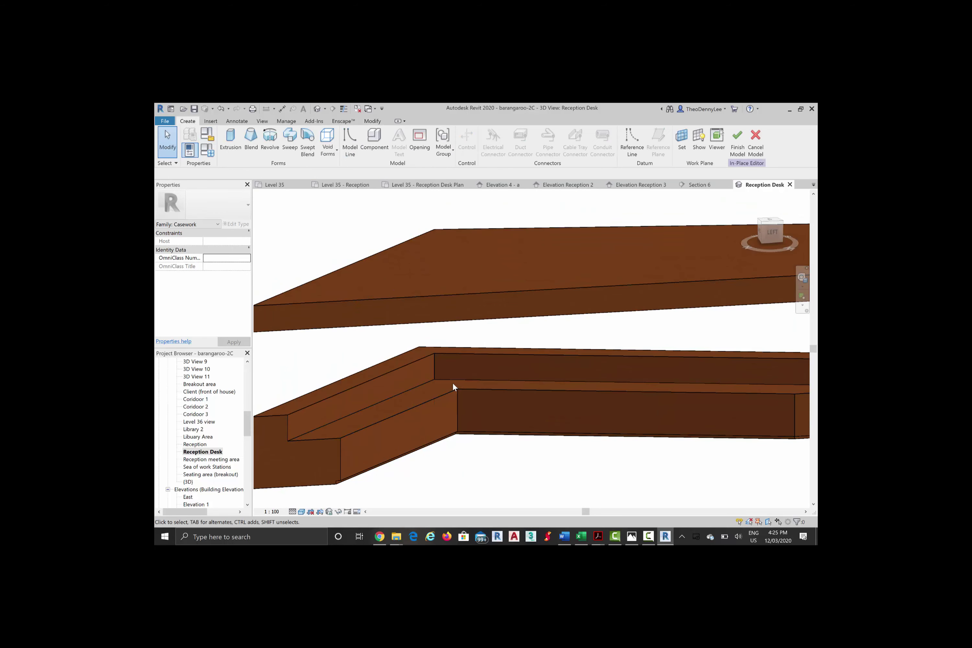
pyautogui.click(230, 142)
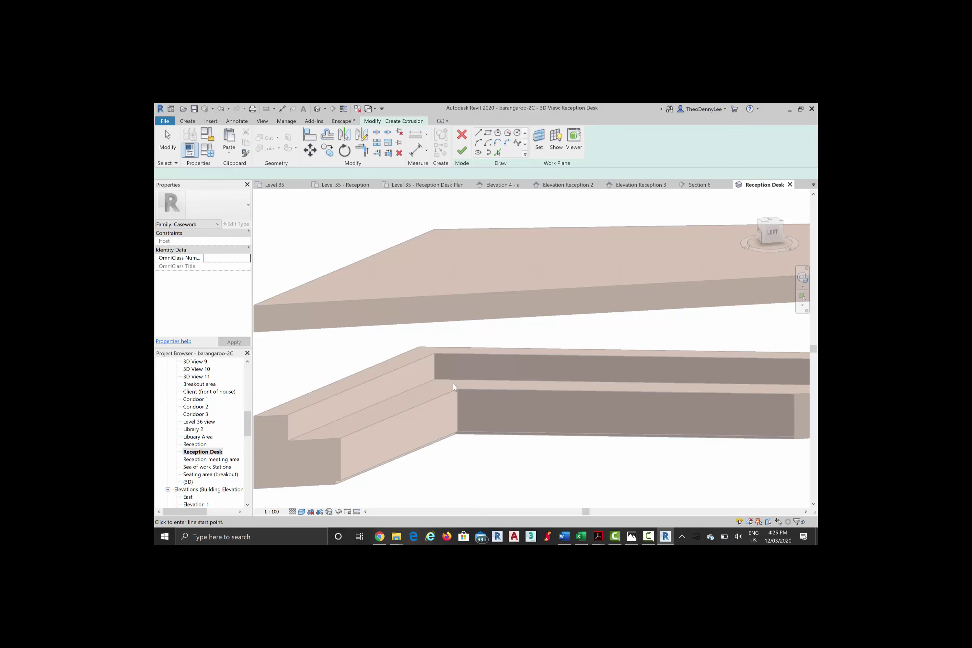
pyautogui.press('p')
pyautogui.press('l')
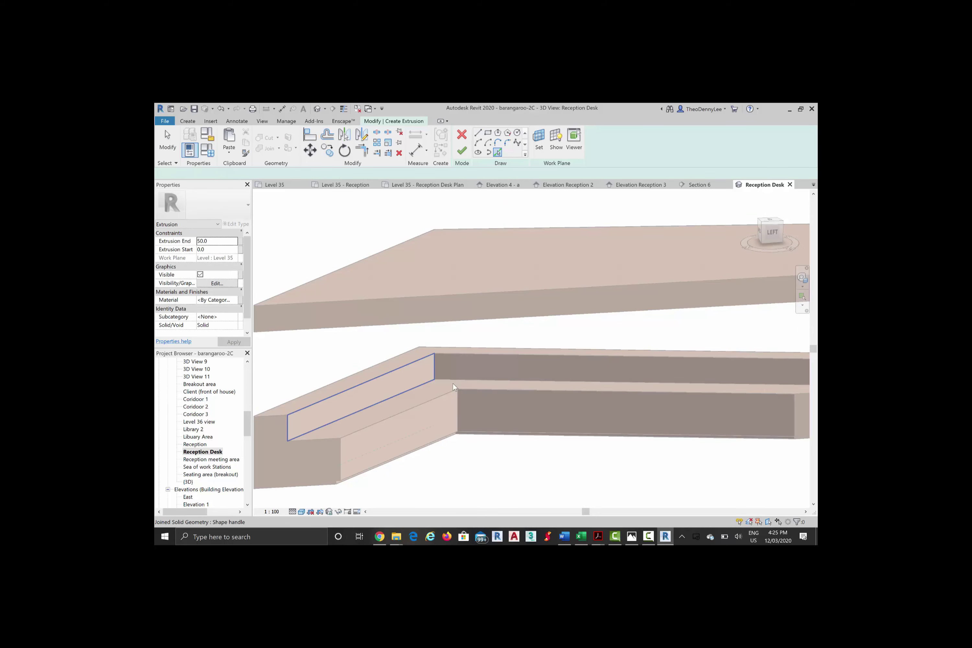
pyautogui.click(454, 388)
pyautogui.click(455, 387)
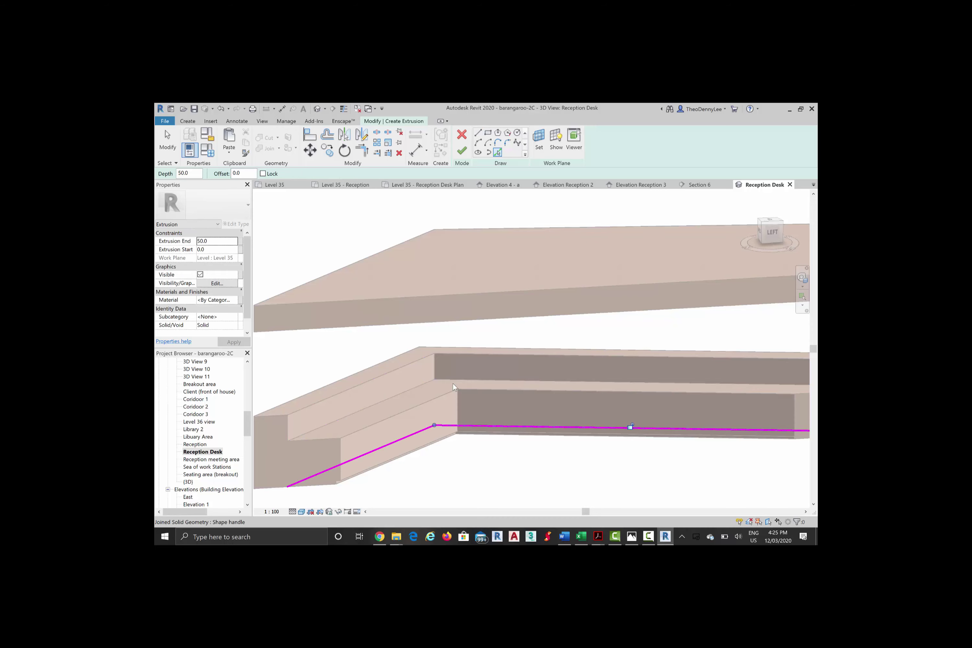
pyautogui.moveTo(453, 384); pyautogui.dragTo(485, 381, button='middle')
pyautogui.scroll(2, 453, 384)
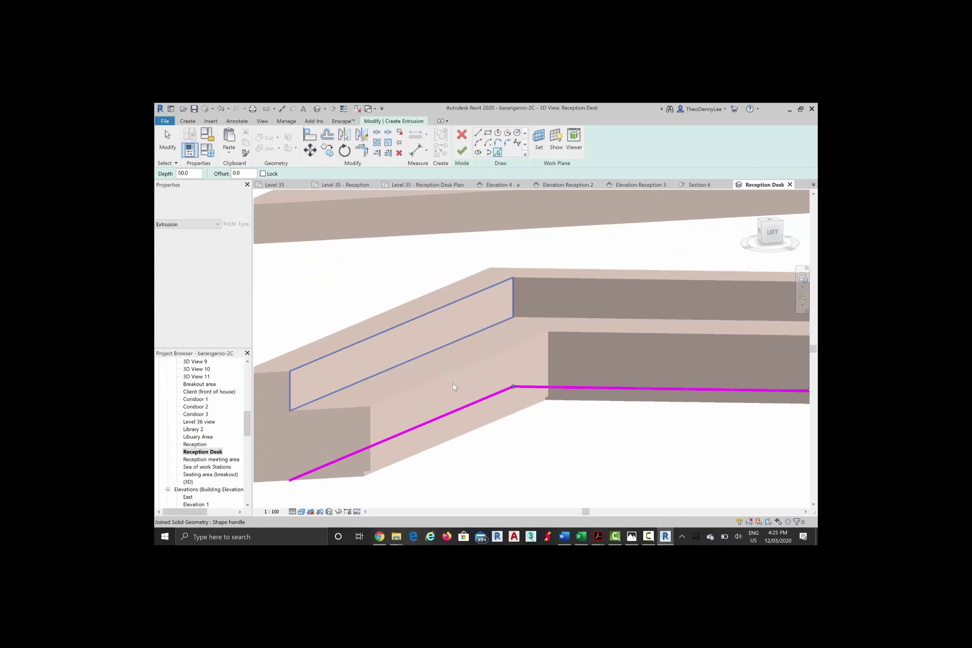
# Step: Pick the desk's two end faces and its two inner front faces as the remaining outline lines of the worktop extrusion
pyautogui.scroll(1, 455, 388)
pyautogui.click(454, 388)
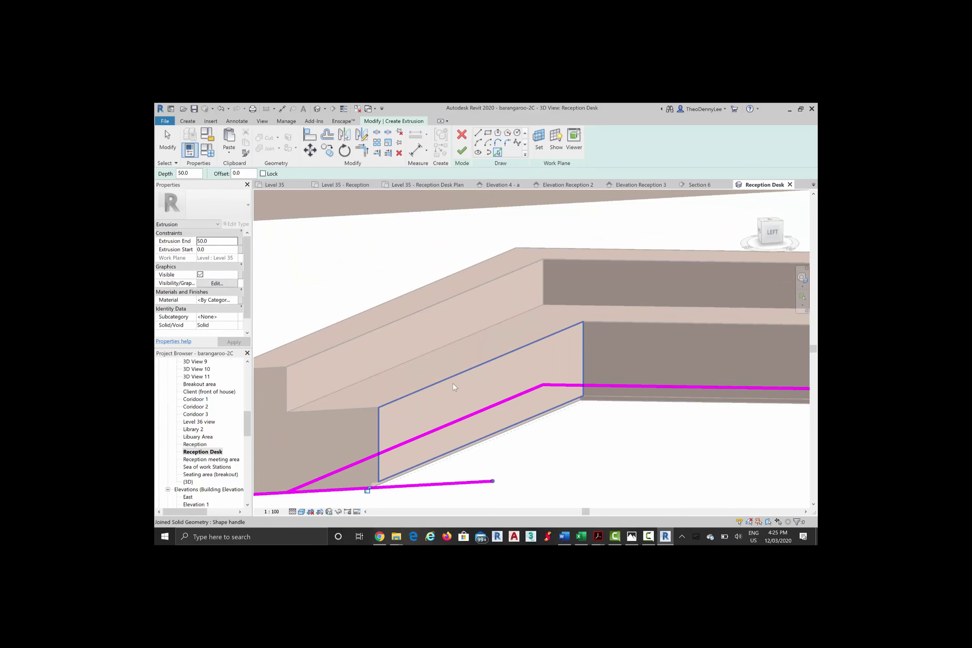
pyautogui.click(455, 388)
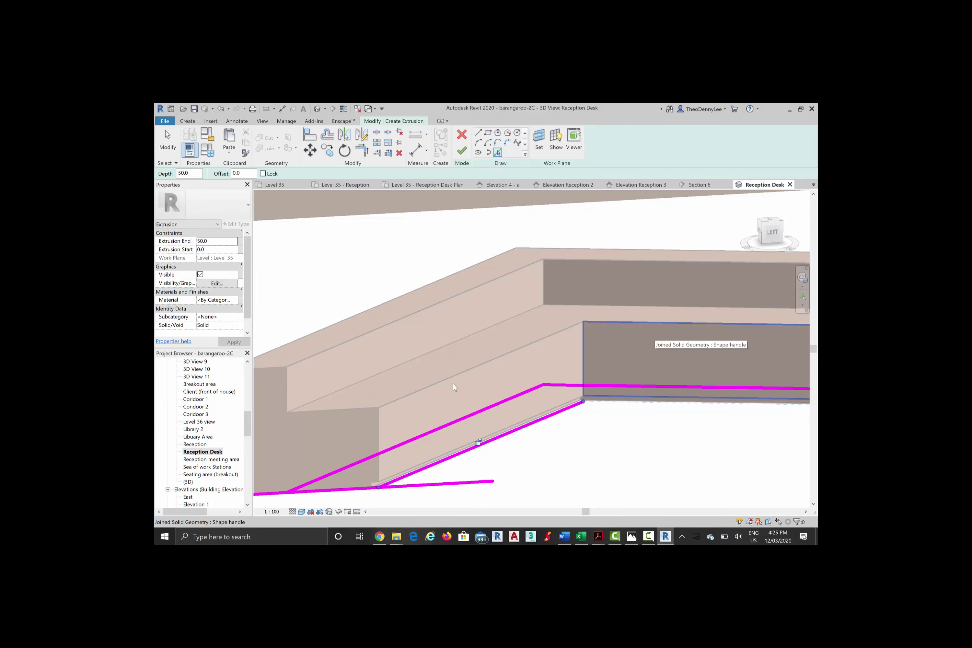
pyautogui.click(655, 399)
pyautogui.scroll(-1, 453, 384)
pyautogui.moveTo(453, 384); pyautogui.dragTo(179, 390, button='middle')
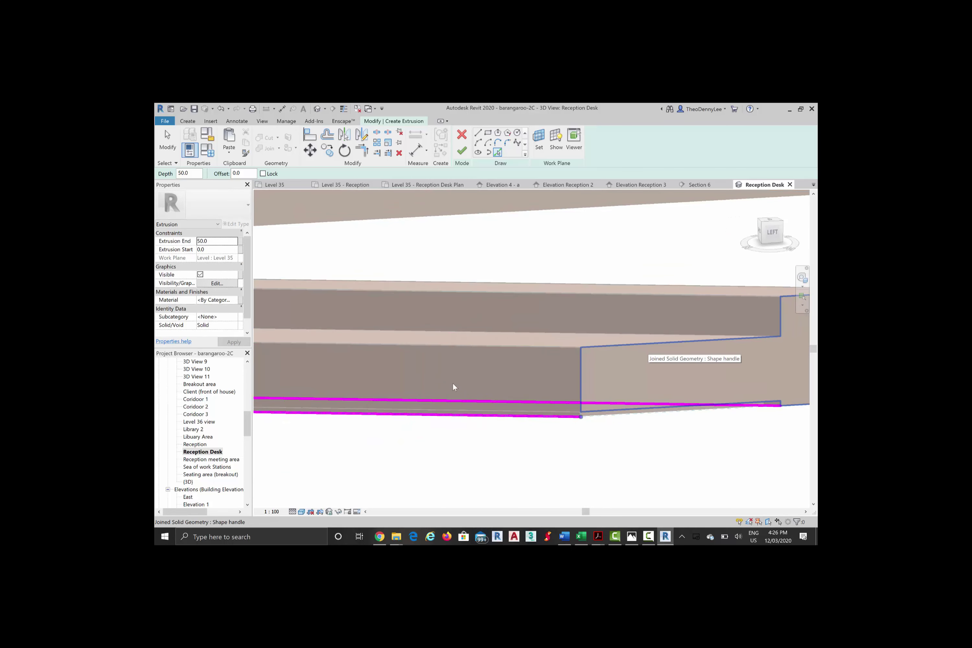
pyautogui.click(455, 388)
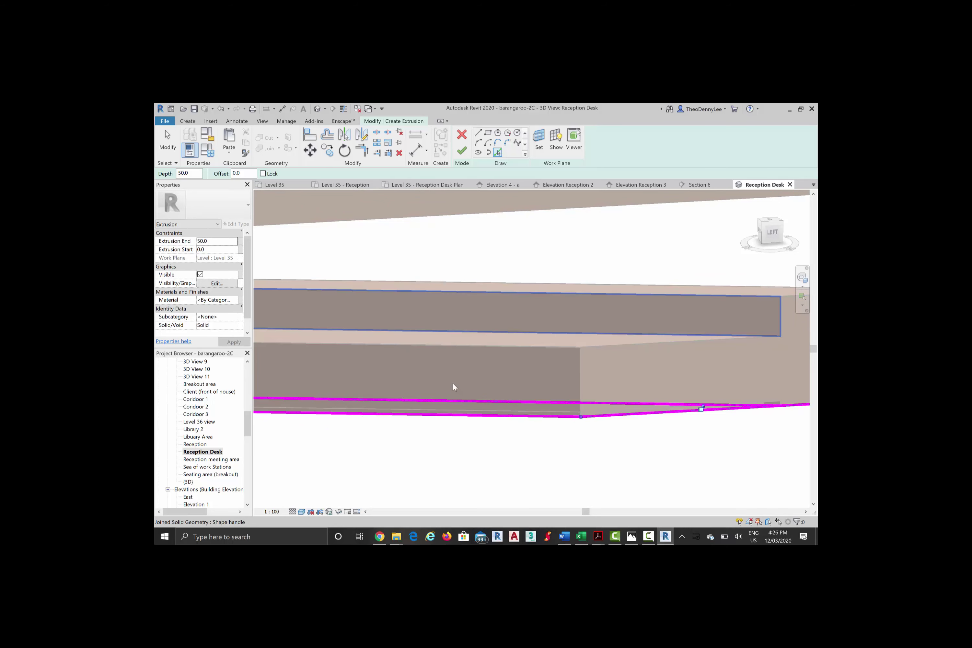
# Step: Trim the outline's end line to the rear line at the end of the desk's long wing
pyautogui.keyDown('shift'); pyautogui.moveTo(454, 388); pyautogui.dragTo(454, 387, button='middle'); pyautogui.keyUp('shift')
pyautogui.press('t')
pyautogui.press('r')
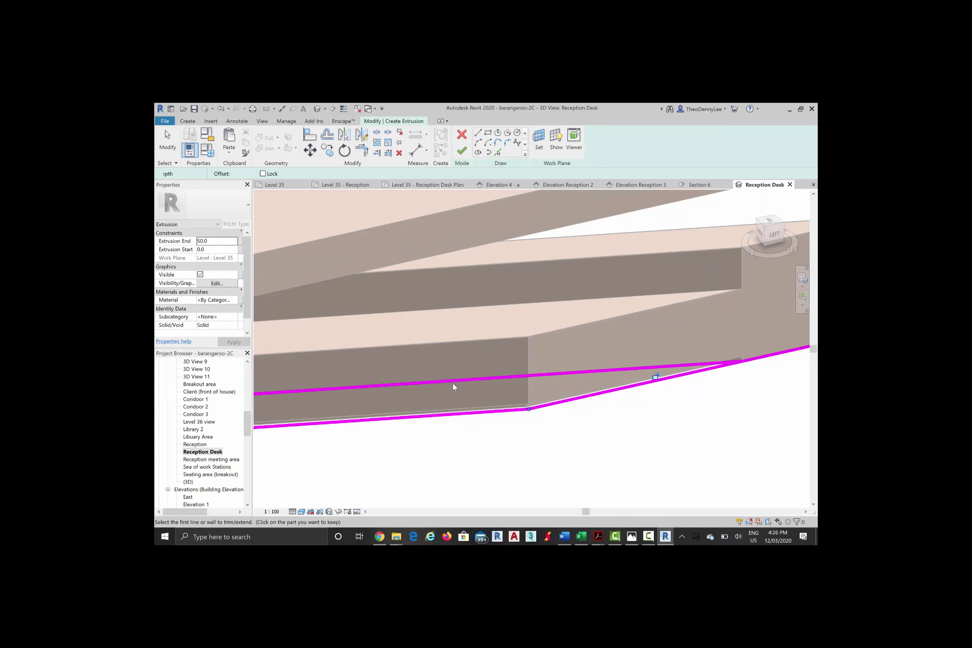
pyautogui.click(453, 381)
pyautogui.click(634, 386)
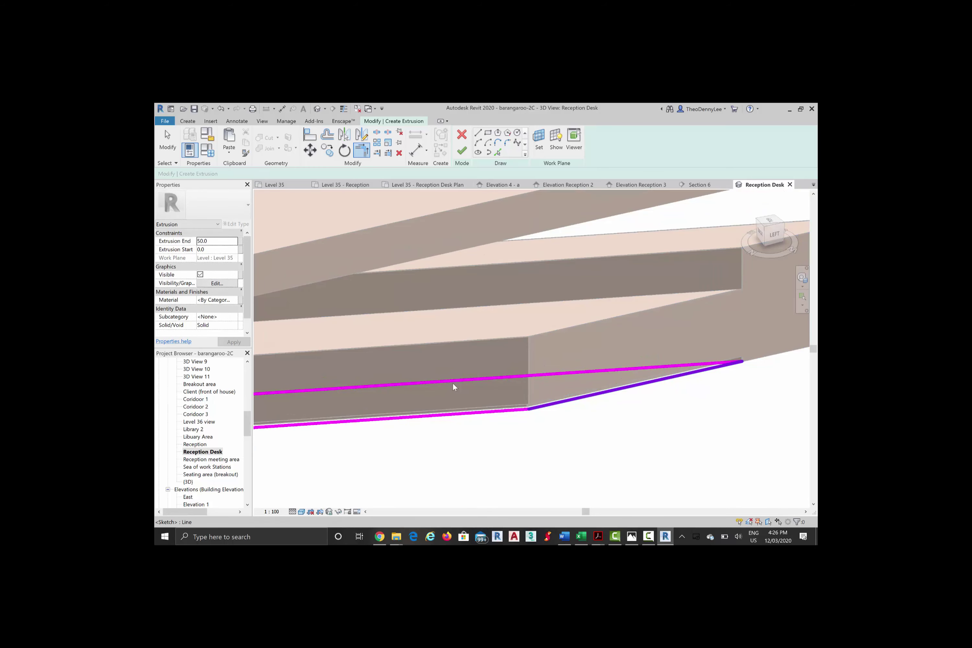
# Step: Trim the end line to the front and rear lines at the other wing's end, closing the worktop outline
pyautogui.scroll(-2, 454, 388)
pyautogui.moveTo(455, 388); pyautogui.dragTo(670, 334, button='middle')
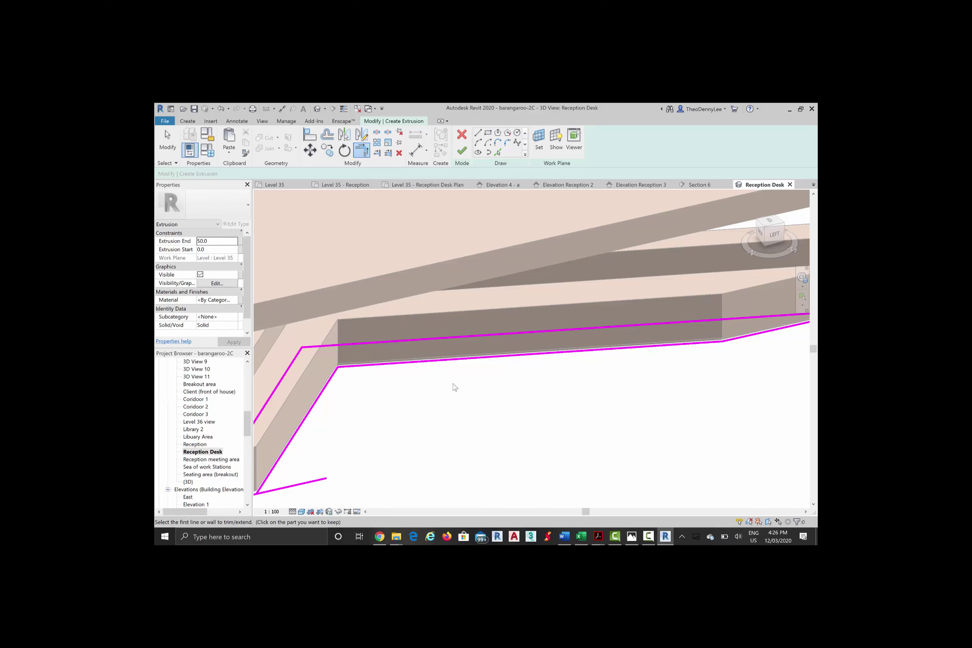
pyautogui.moveTo(453, 384)
pyautogui.mouseDown(button='middle')
pyautogui.moveTo(499, 384)
pyautogui.moveTo(551, 366)
pyautogui.mouseUp(button='middle')
pyautogui.scroll(1, 453, 384)
pyautogui.moveTo(453, 384); pyautogui.dragTo(562, 310, button='middle')
pyautogui.scroll(2, 394, 421)
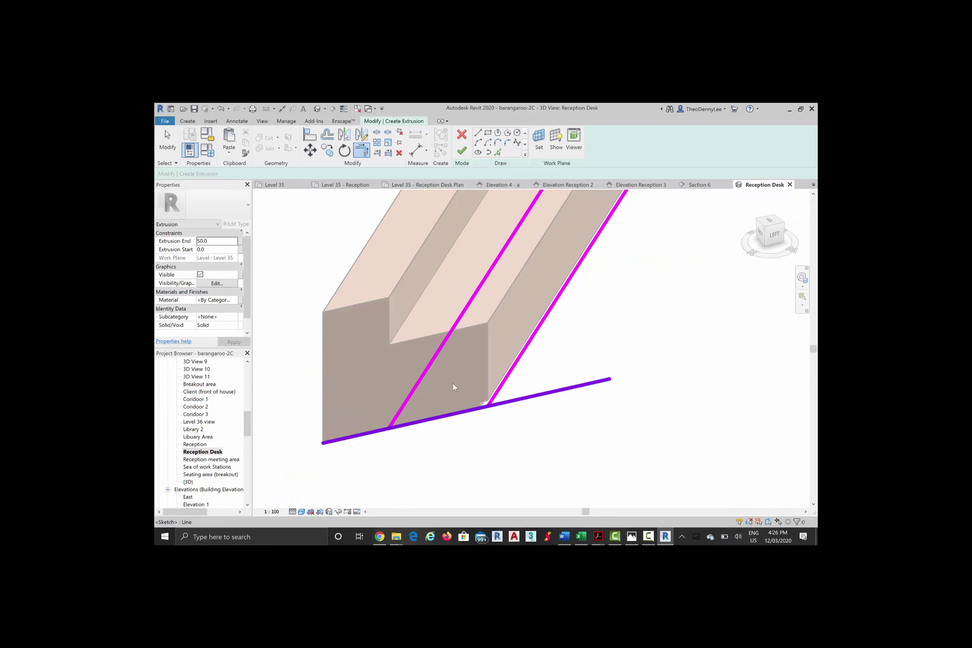
pyautogui.click(394, 427)
pyautogui.click(513, 368)
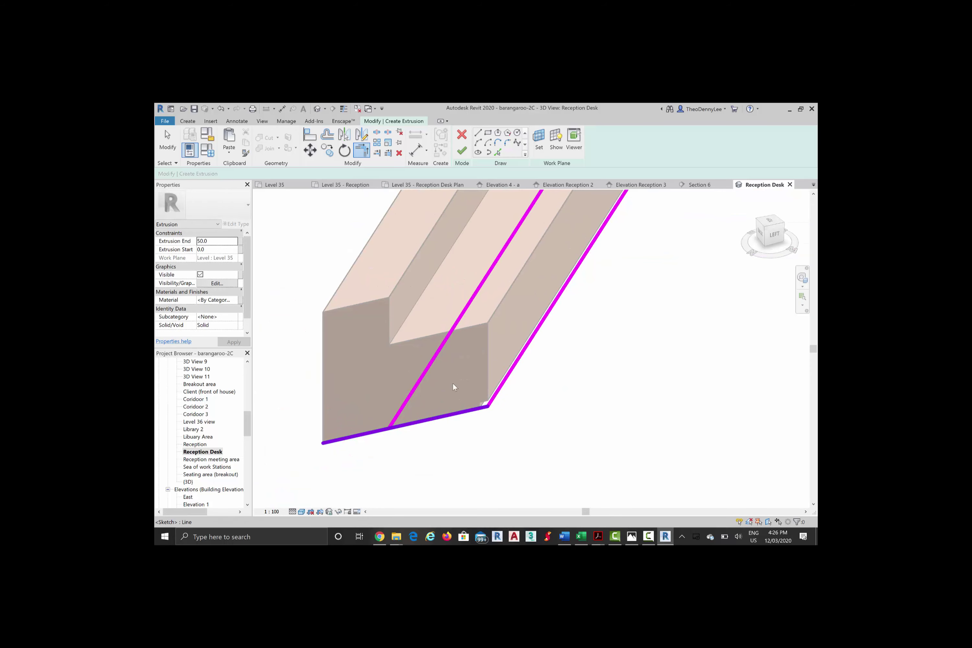
pyautogui.click(438, 418)
pyautogui.click(419, 380)
# Step: Set the worktop extrusion's start to 700 and its end to 730, and finish the sketch
pyautogui.scroll(-3, 455, 387)
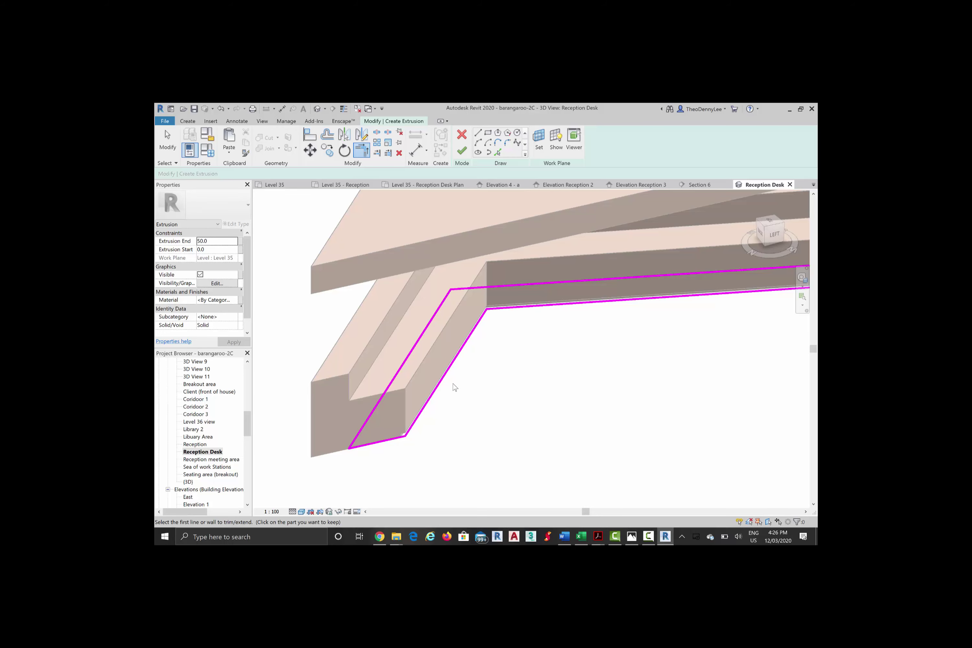
pyautogui.keyDown('shift'); pyautogui.moveTo(453, 384); pyautogui.dragTo(425, 410, button='middle'); pyautogui.keyUp('shift')
pyautogui.scroll(-1, 453, 384)
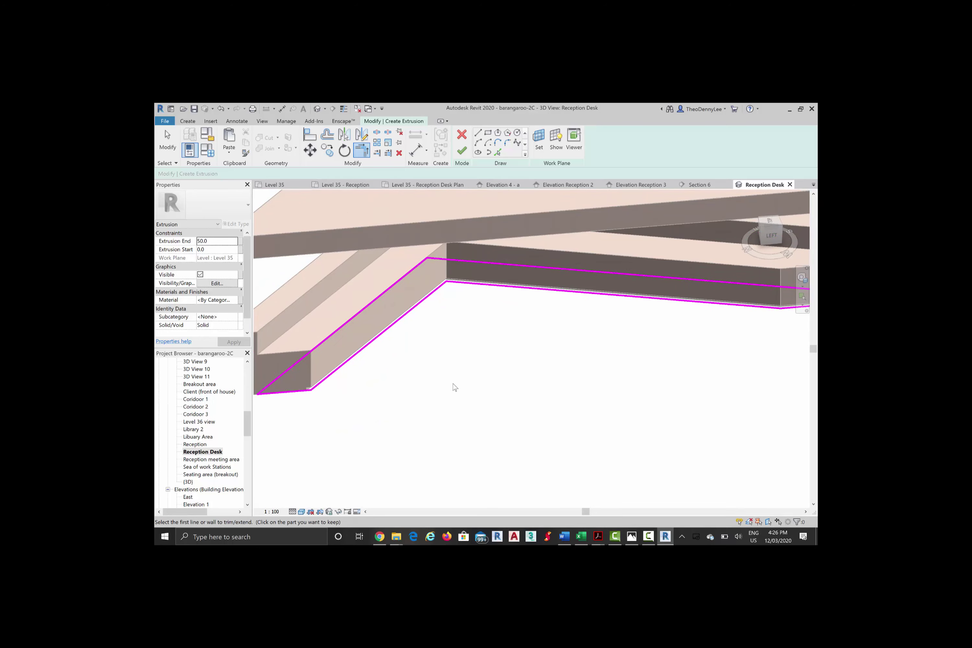
pyautogui.press('Tab')
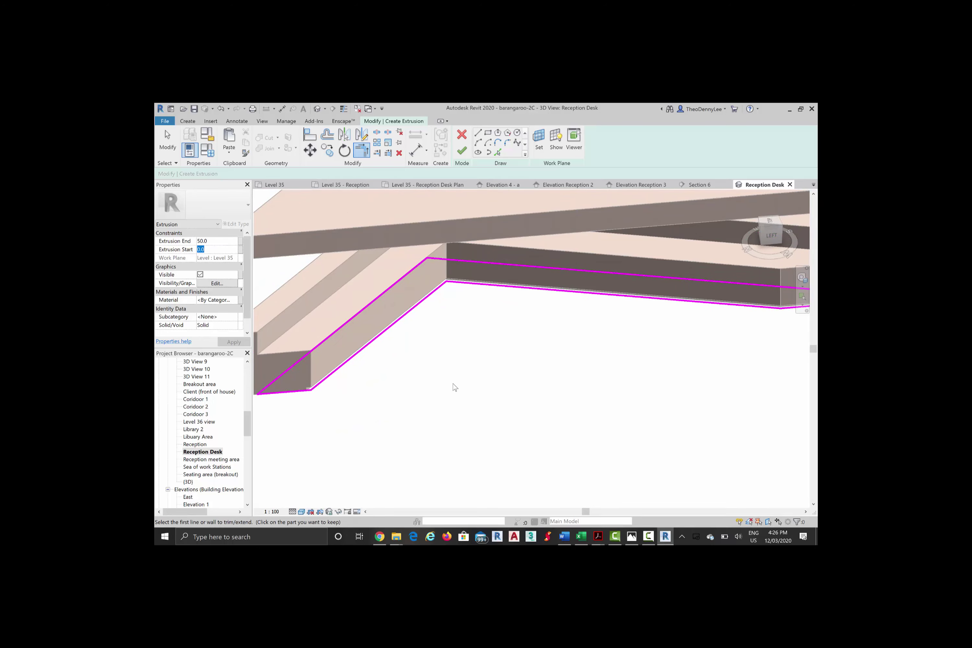
pyautogui.write('700')
pyautogui.hotkey('shift', 'Tab')
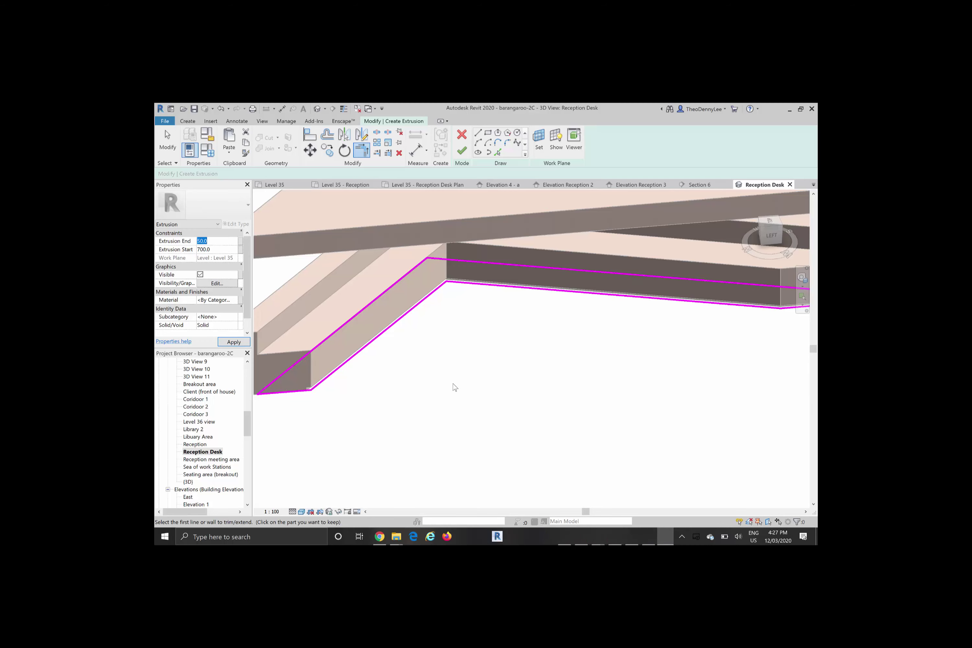
pyautogui.write('730')
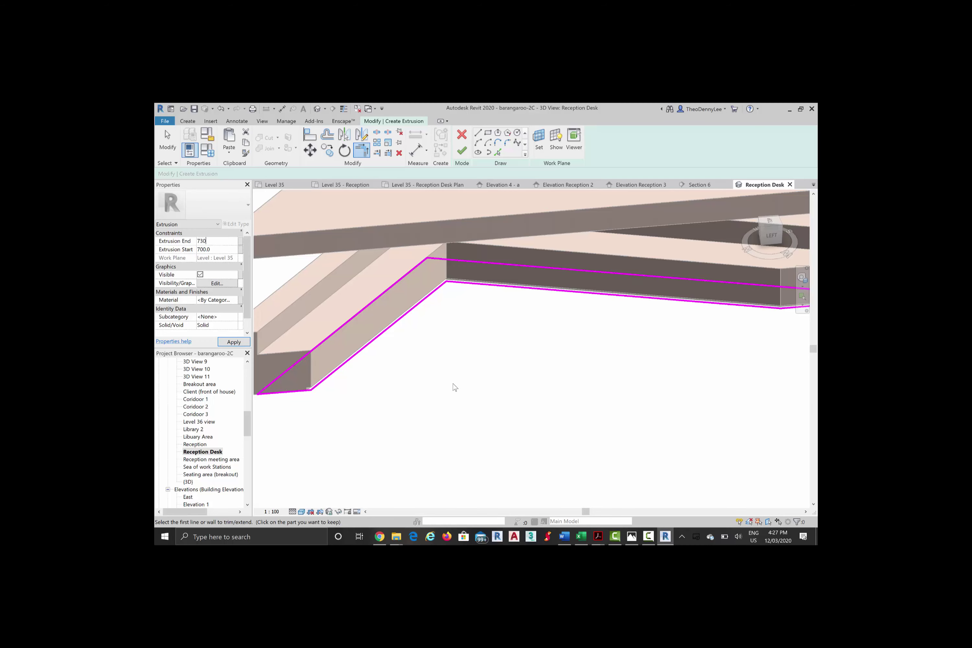
pyautogui.press('Return')
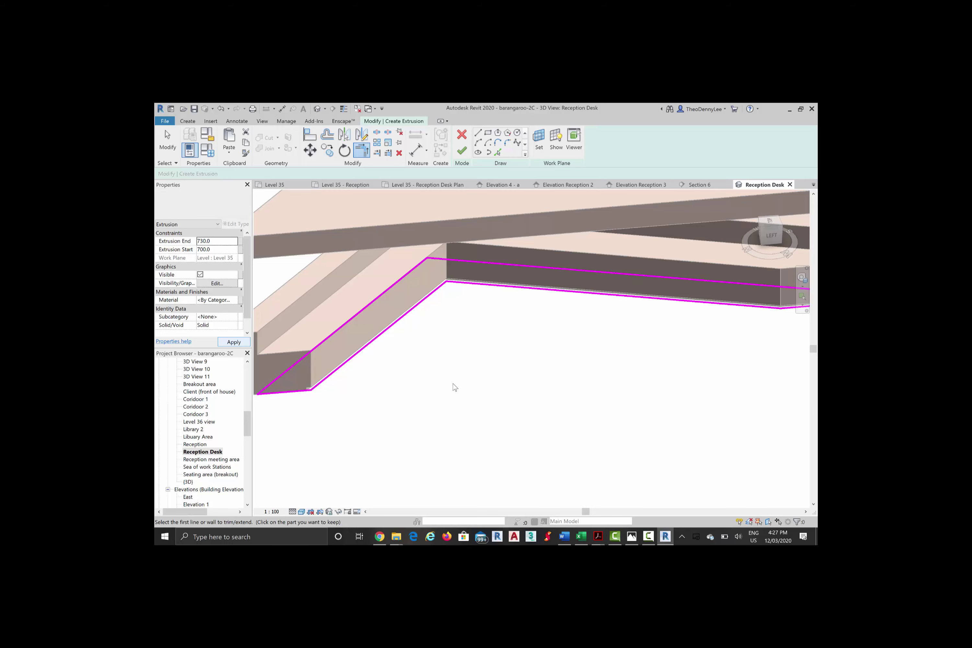
pyautogui.press('Escape')
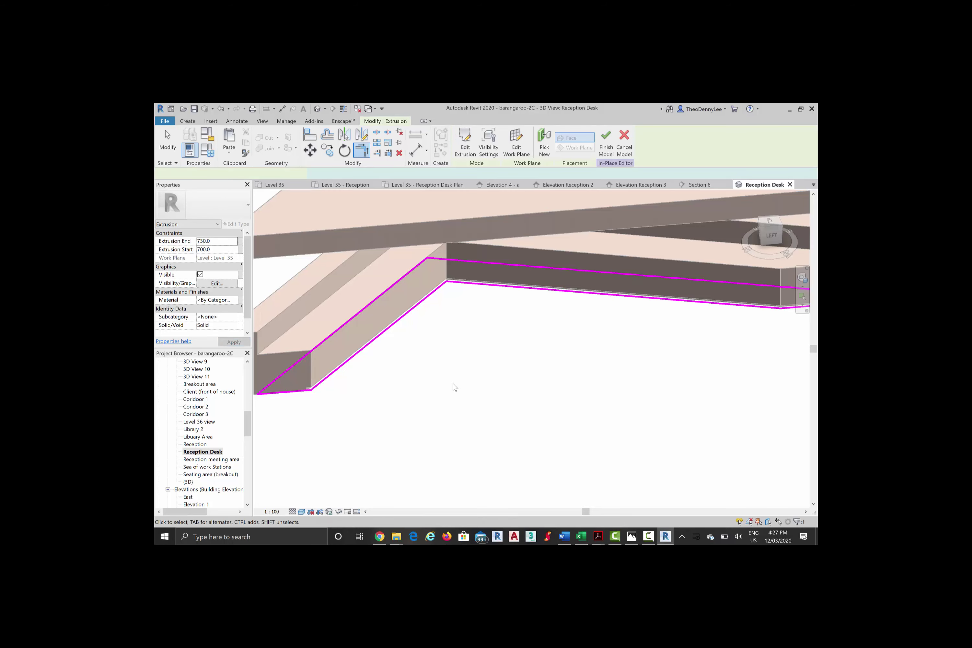
# Step: Examine how the new worktop slab meets the desk's front face and end edges from close up and further away
pyautogui.scroll(5, 455, 387)
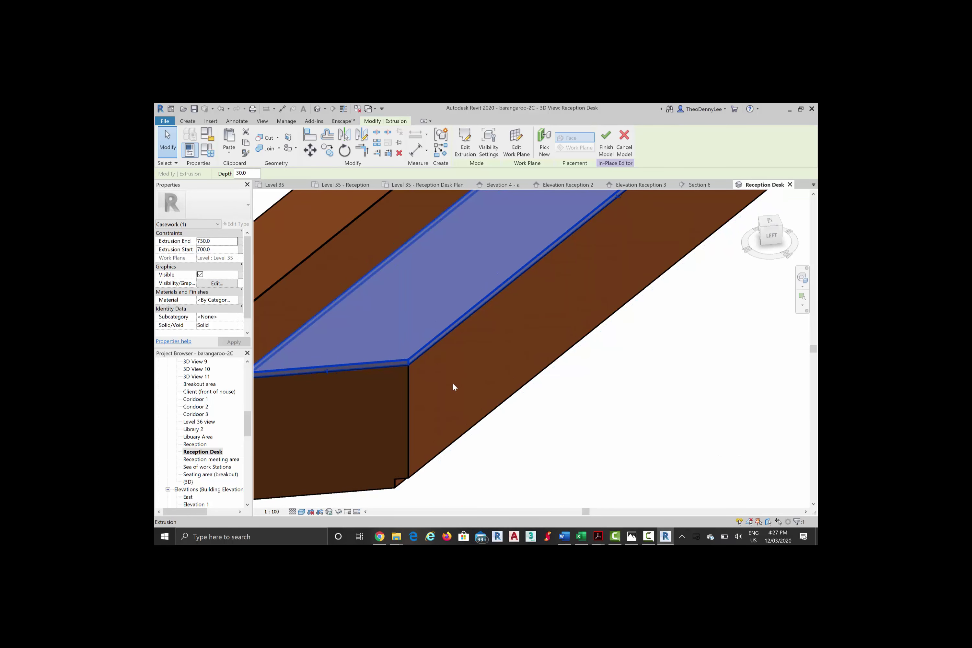
pyautogui.scroll(3, 455, 387)
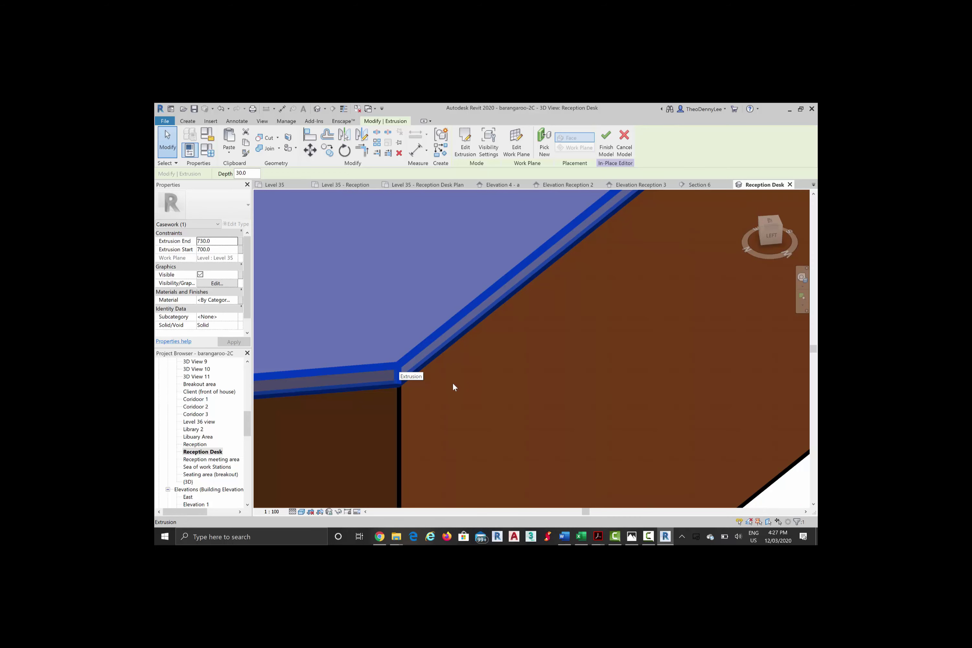
pyautogui.scroll(-10, 455, 387)
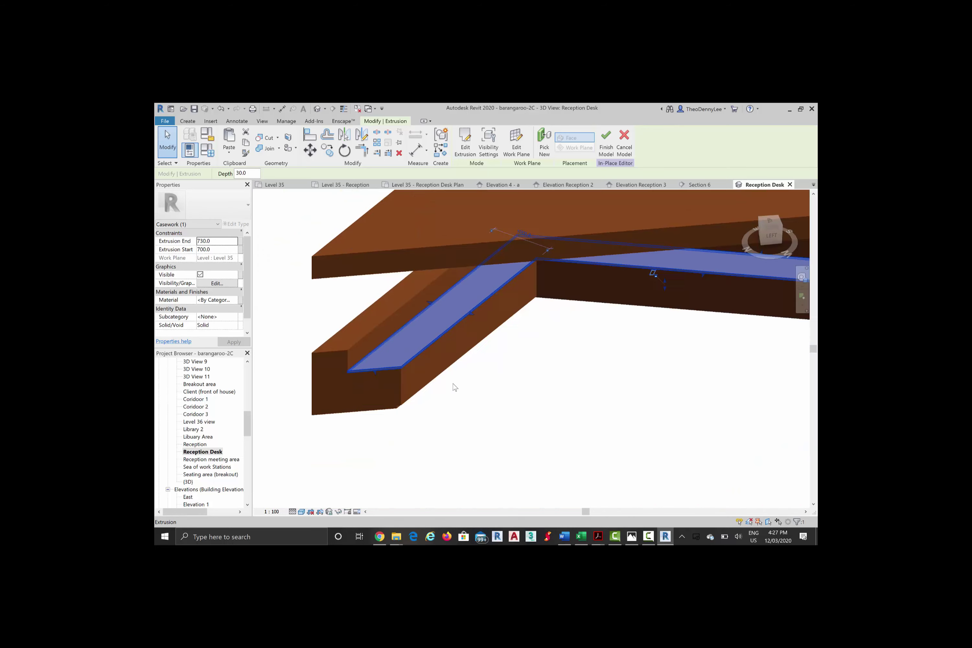
pyautogui.press('Escape')
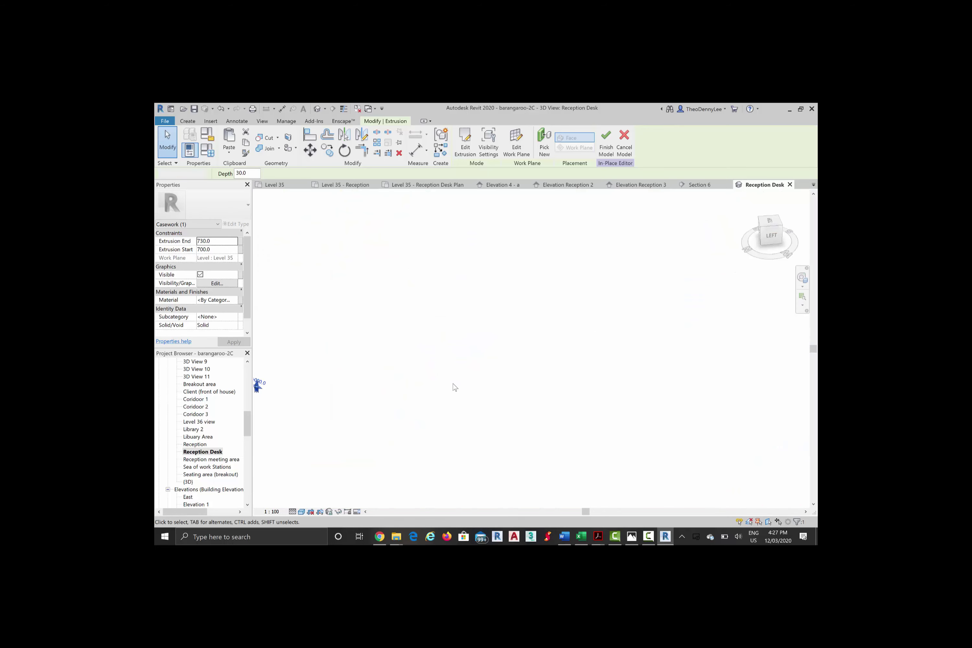
pyautogui.press('z')
pyautogui.press('f')
pyautogui.scroll(6, 455, 387)
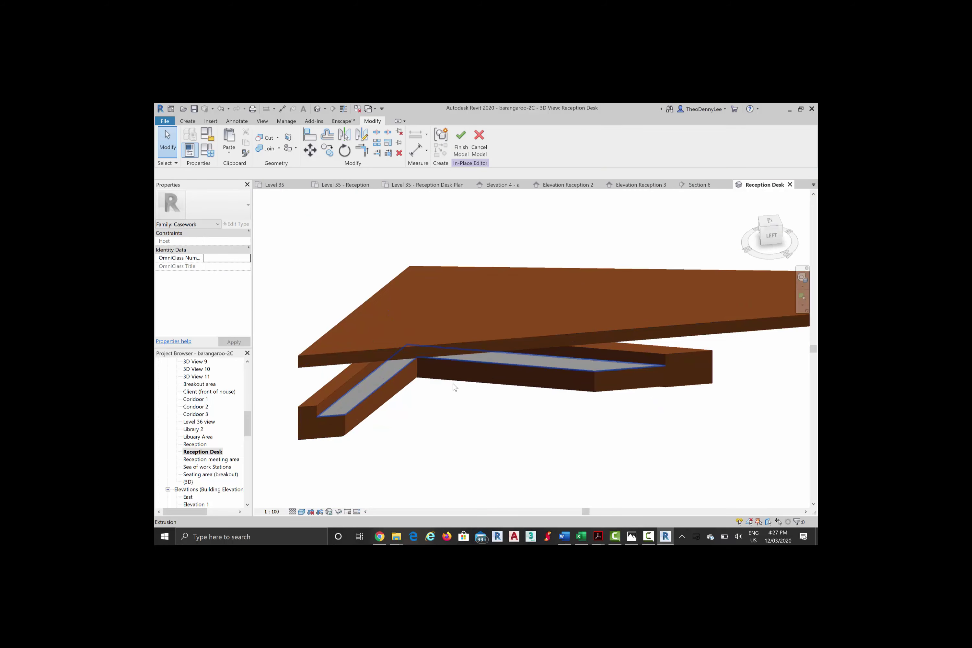
pyautogui.click(455, 387)
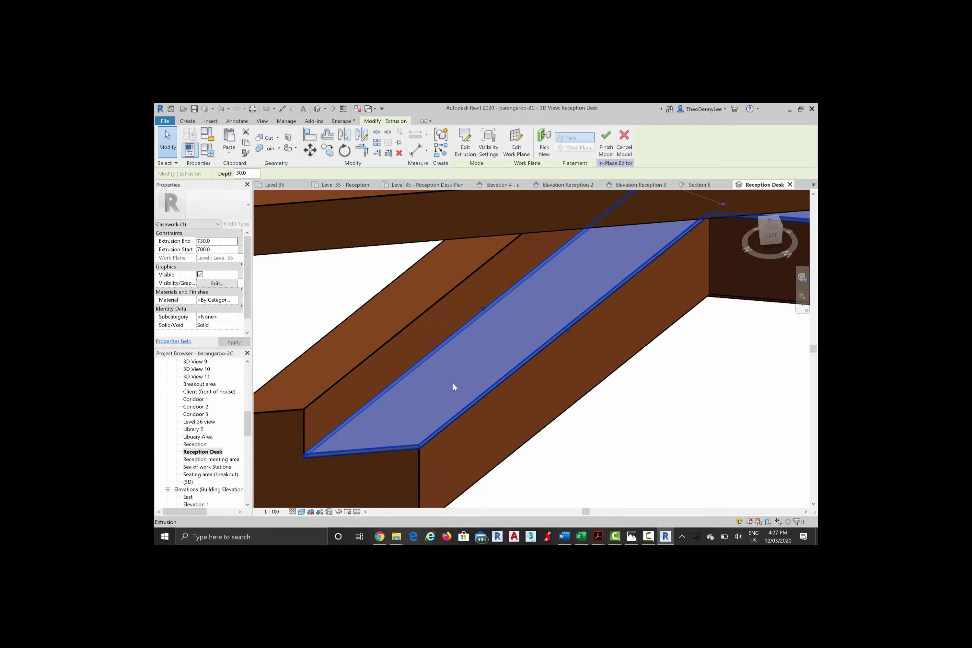
pyautogui.scroll(4, 455, 388)
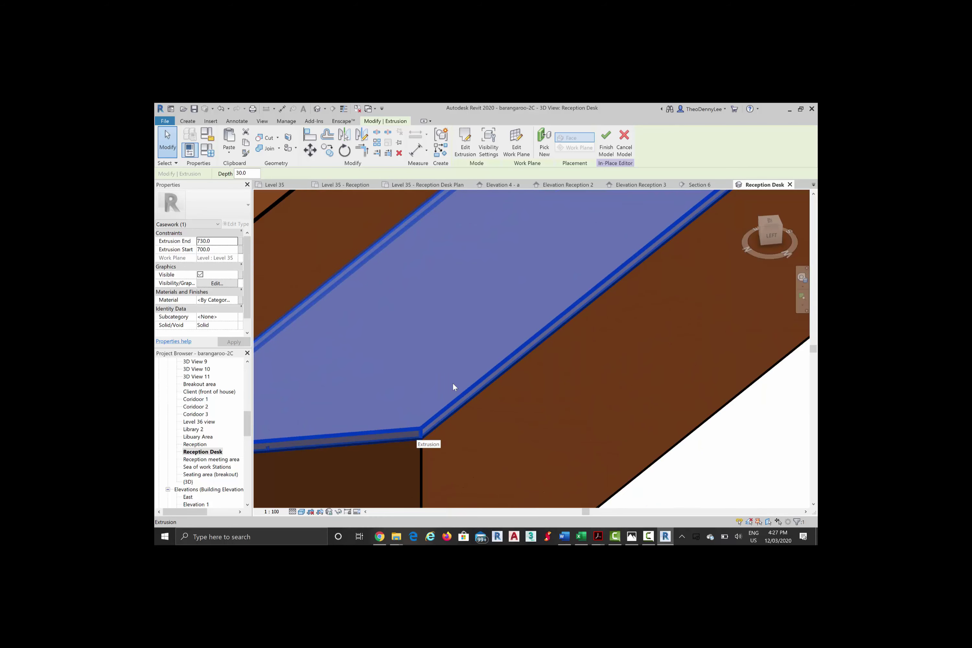
pyautogui.press('Tab')
pyautogui.scroll(-4, 453, 384)
pyautogui.moveTo(453, 384)
pyautogui.mouseDown(button='middle')
pyautogui.moveTo(563, 369)
pyautogui.moveTo(285, 439)
pyautogui.moveTo(454, 387)
pyautogui.mouseUp(button='middle')
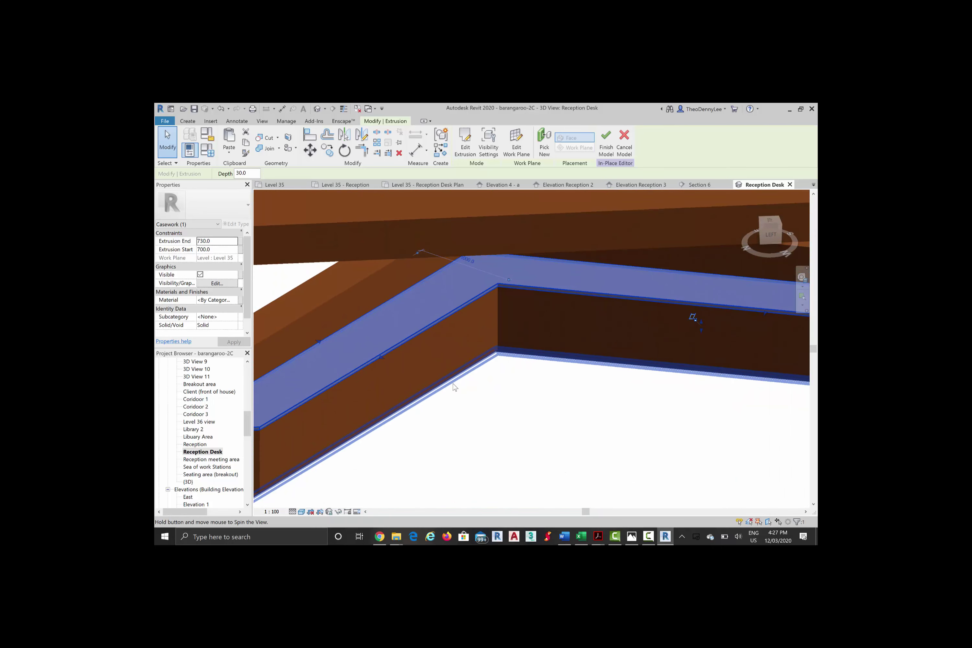
# Step: Offset the two front lines of the worktop slab's outline 50 mm outward without copying, and finish the extrusion sketch
pyautogui.click(465, 143)
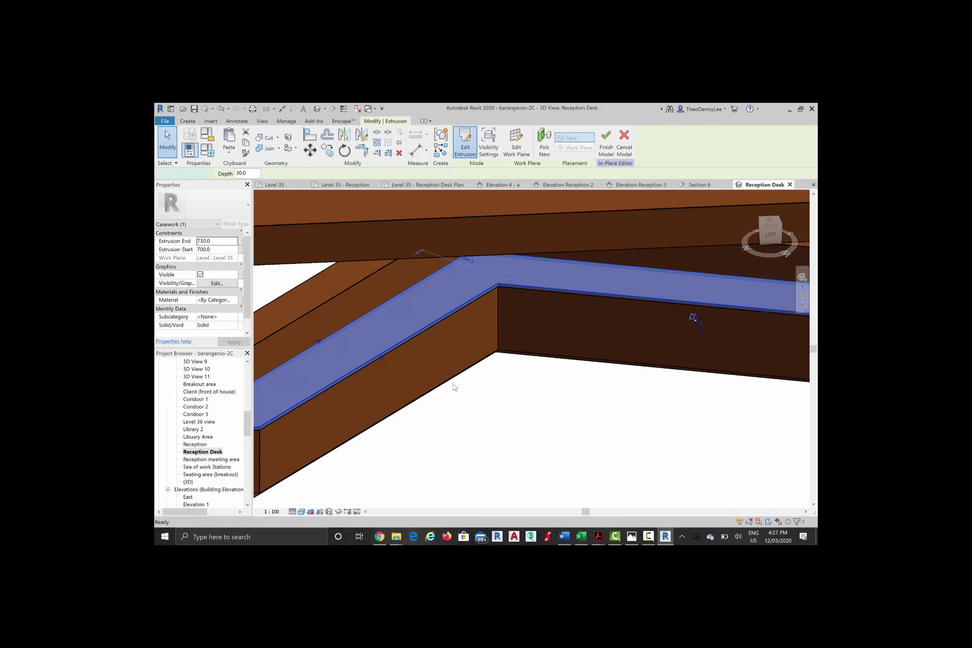
pyautogui.scroll(3, 453, 383)
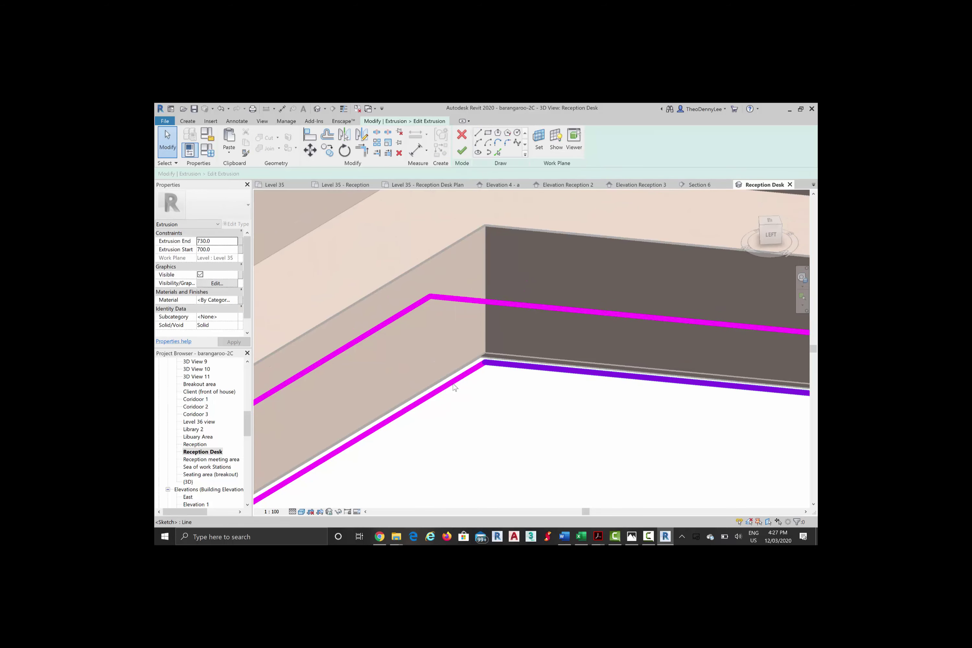
pyautogui.scroll(3, 455, 387)
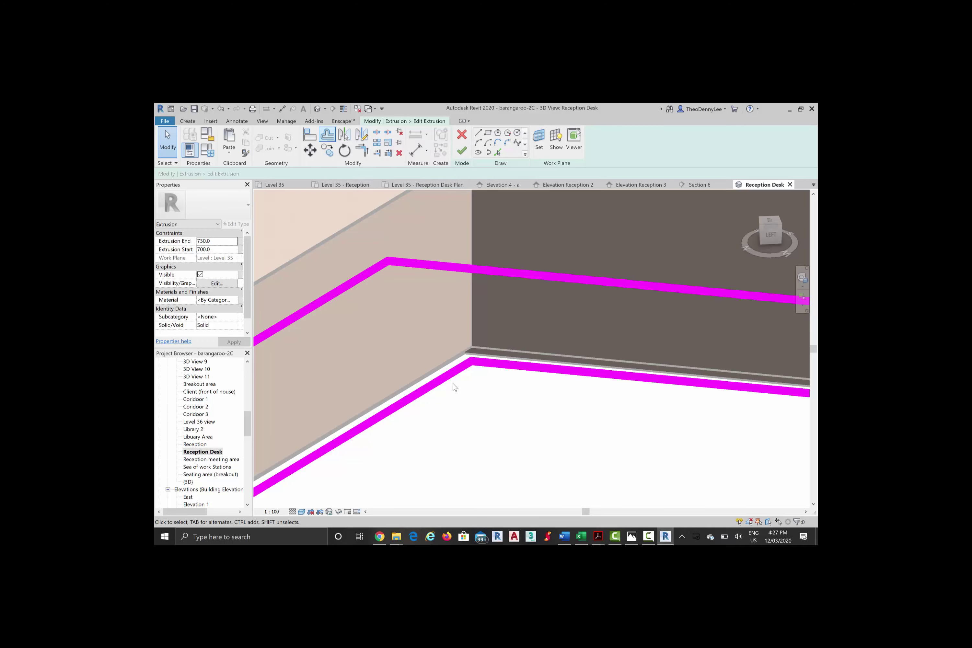
pyautogui.press('o')
pyautogui.press('f')
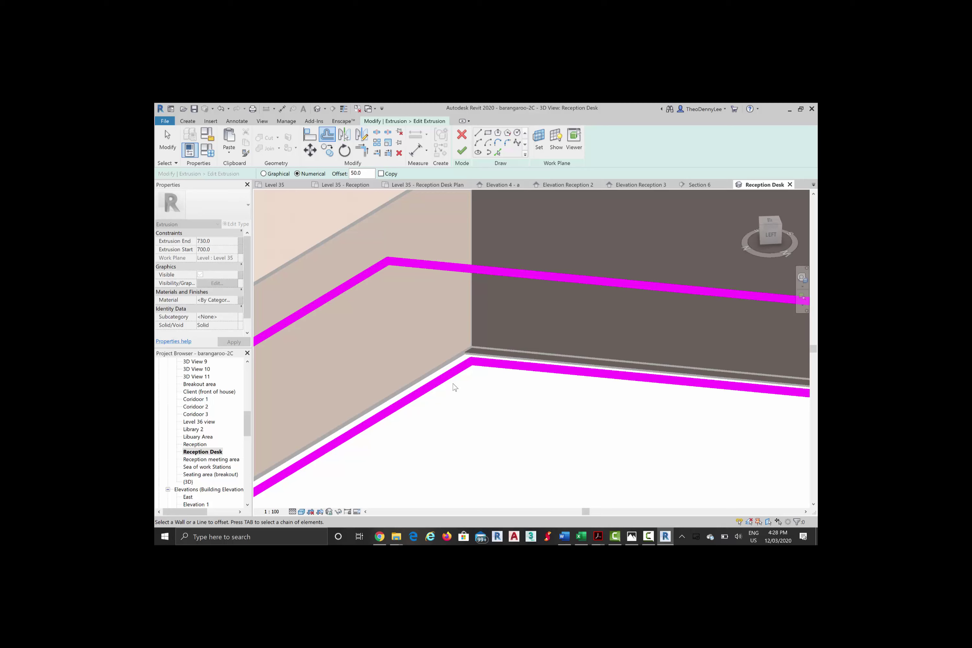
pyautogui.click(454, 387)
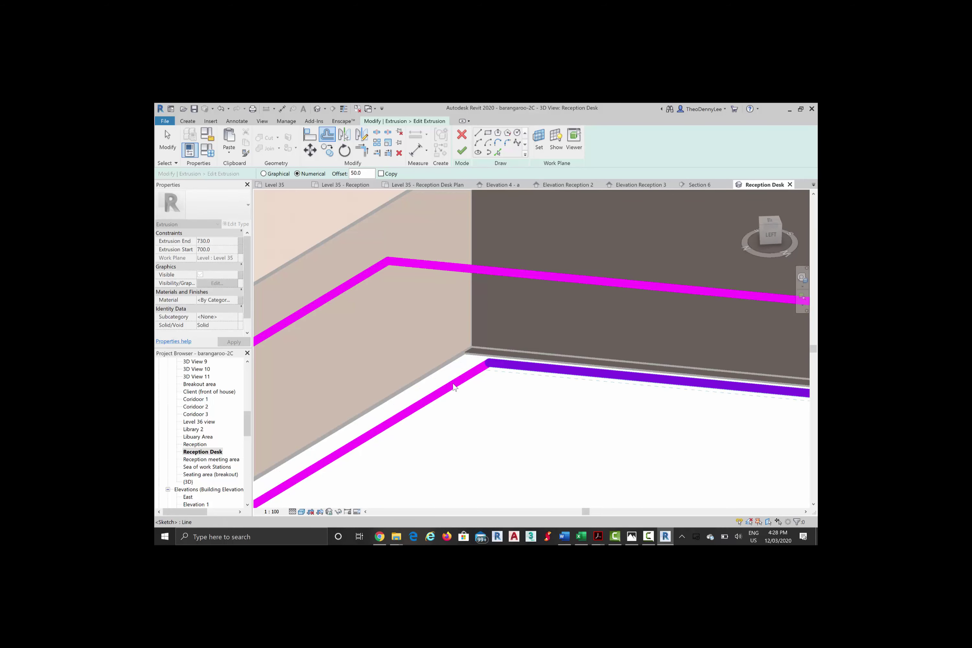
pyautogui.click(455, 387)
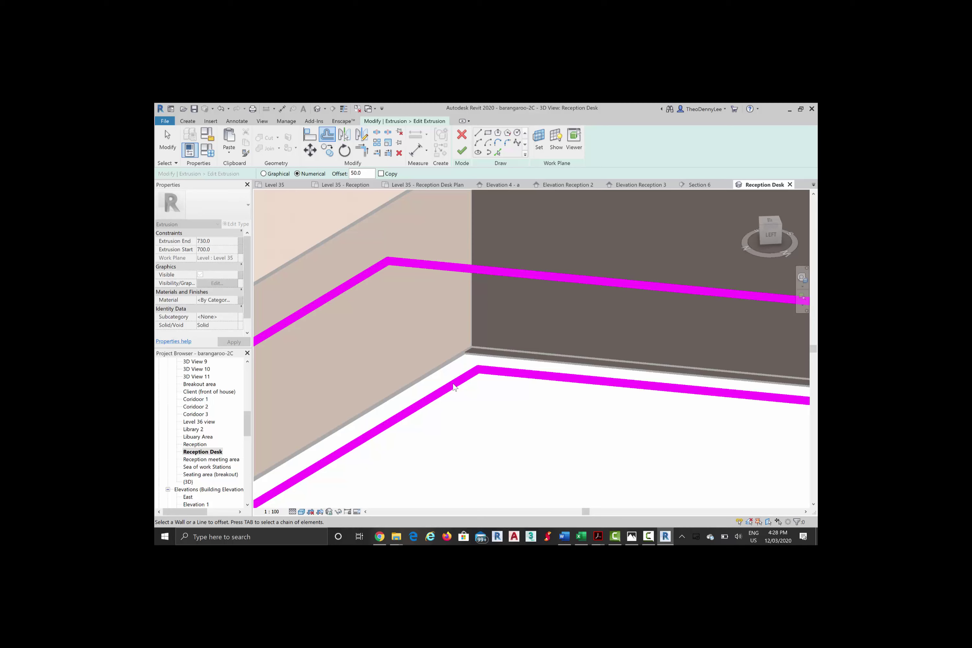
pyautogui.press('Escape')
pyautogui.scroll(-3, 455, 387)
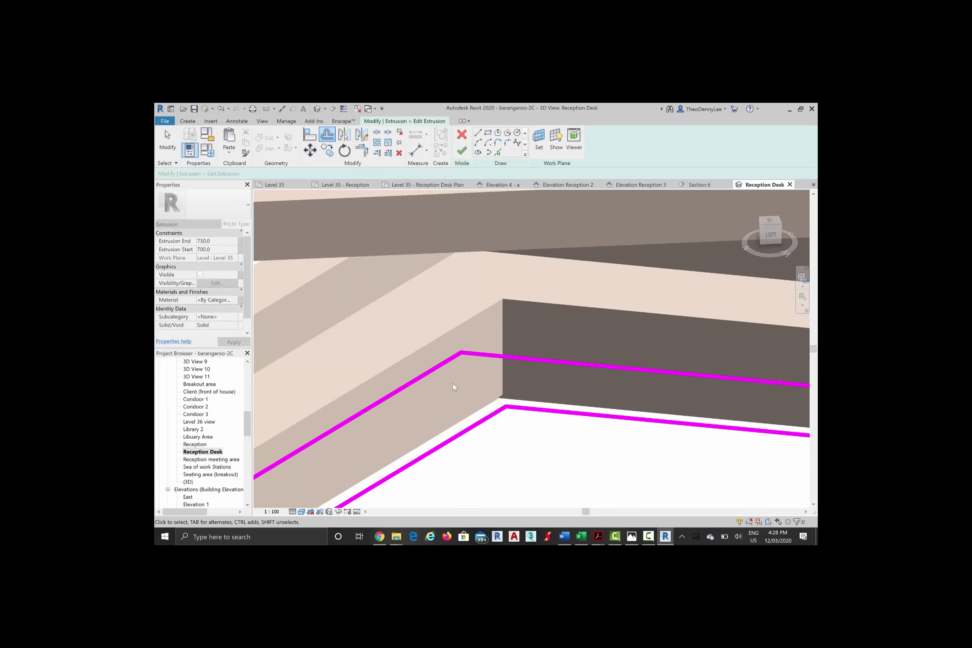
pyautogui.scroll(-2, 453, 383)
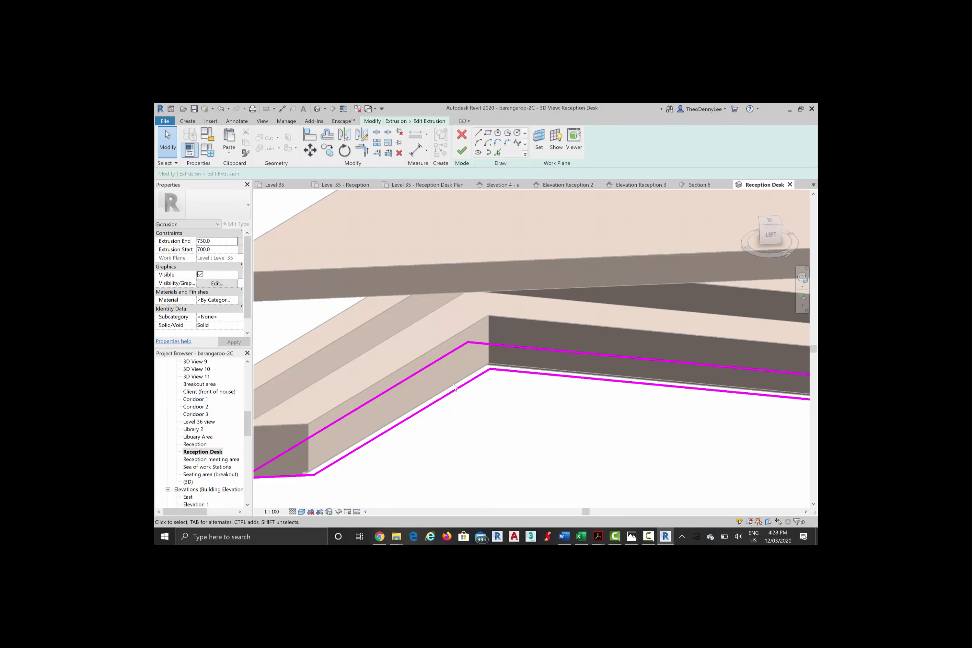
pyautogui.click(462, 150)
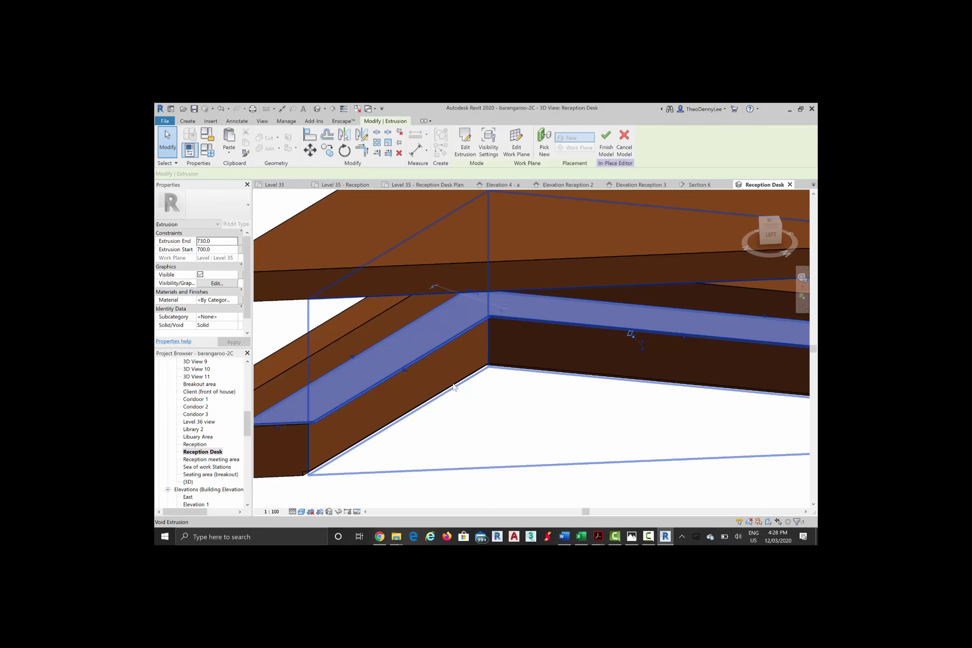
# Step: Examine the worktop slab's overhang beyond the desk front at the end of the near wing
pyautogui.moveTo(453, 384); pyautogui.dragTo(495, 382, button='middle')
pyautogui.scroll(4, 455, 388)
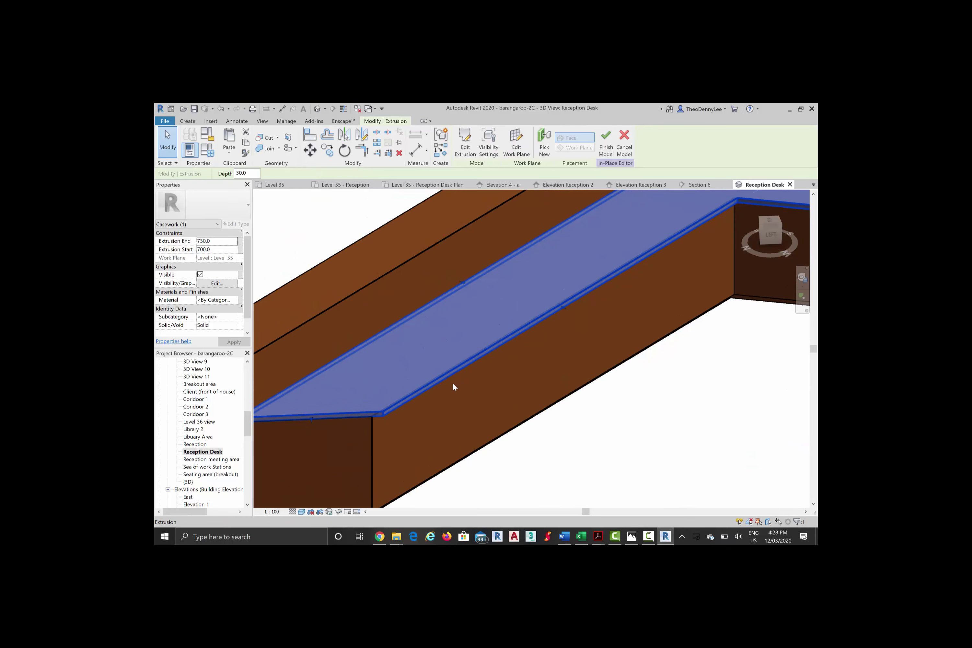
pyautogui.scroll(2, 455, 388)
pyautogui.press('Tab')
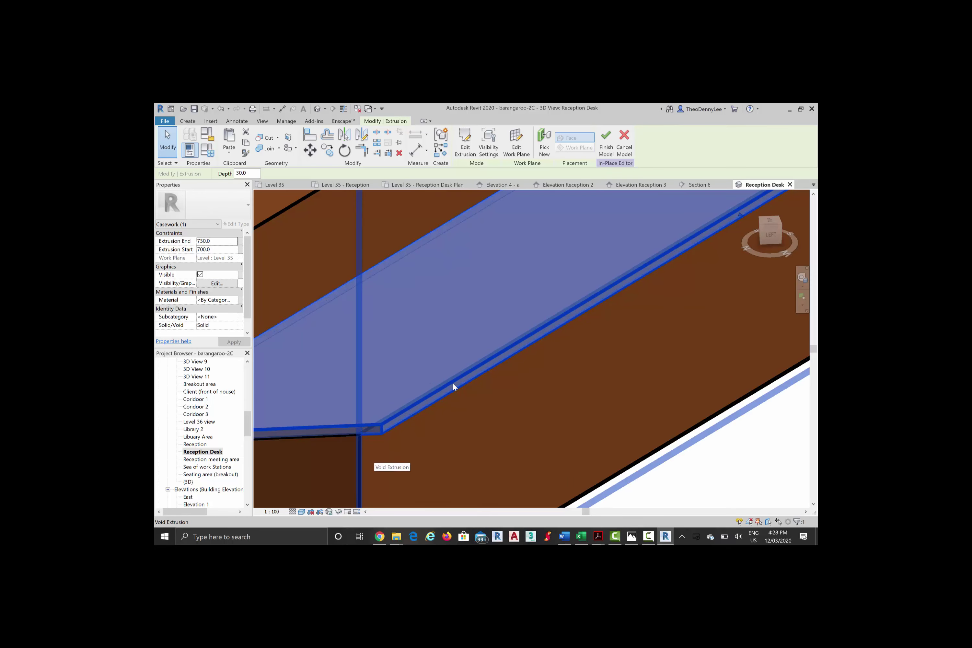
pyautogui.press('Tab')
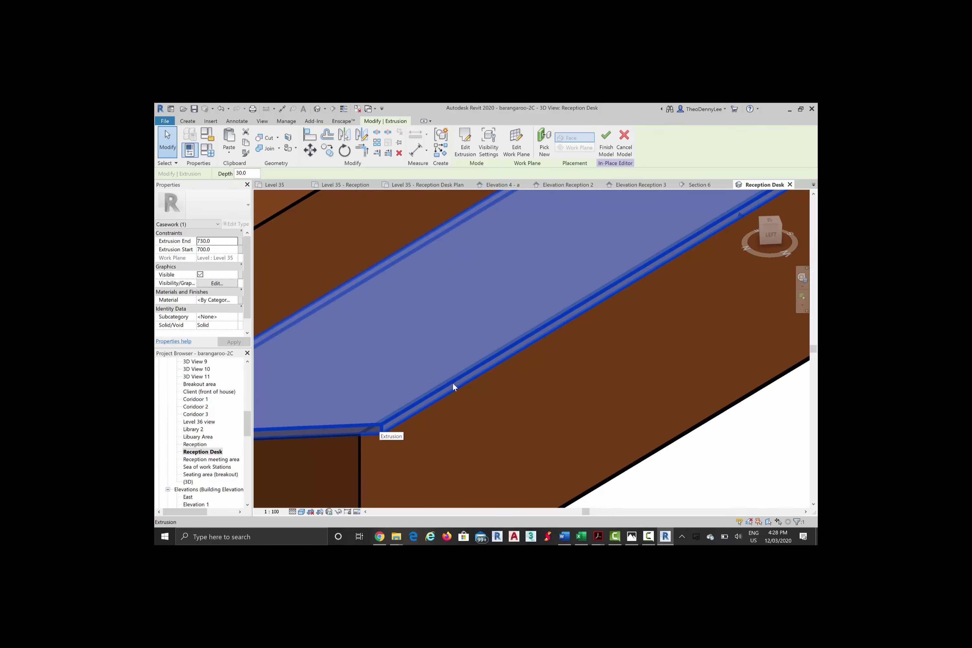
pyautogui.press('Escape')
pyautogui.scroll(2, 453, 384)
pyautogui.press('Tab')
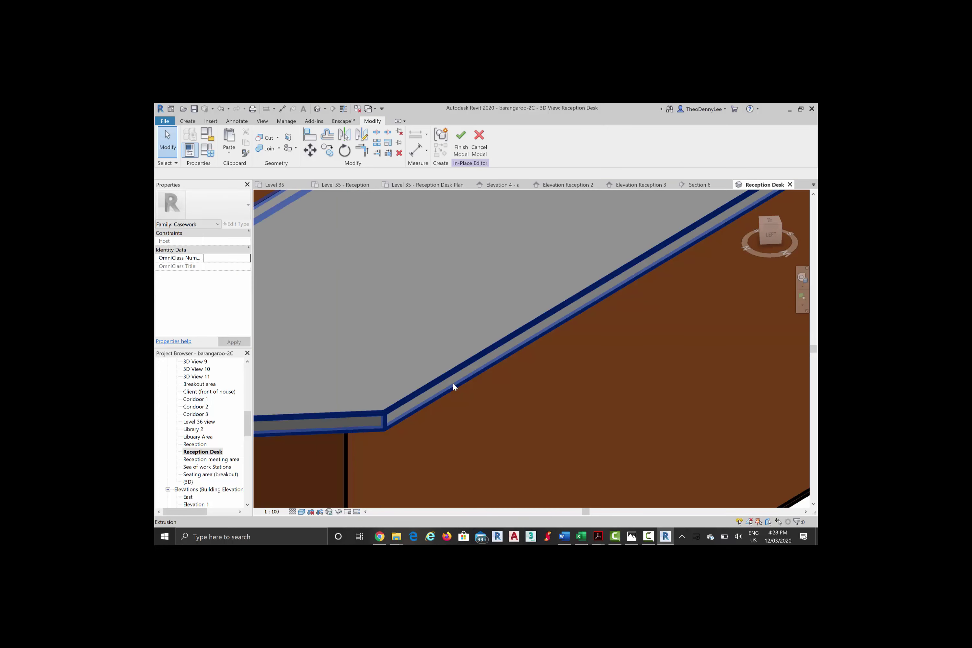
pyautogui.scroll(1, 454, 386)
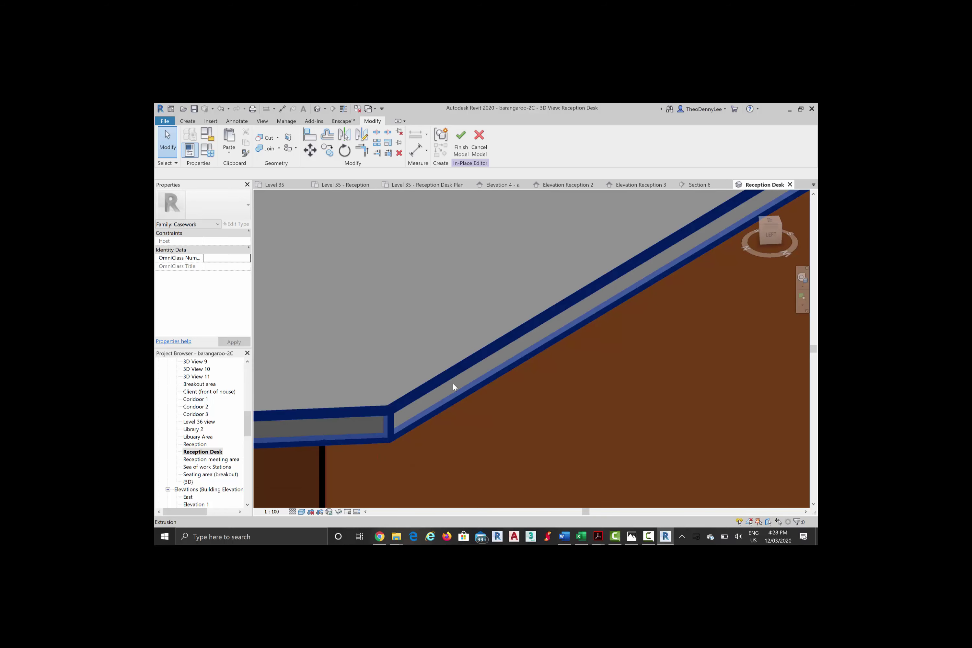
pyautogui.press('Tab')
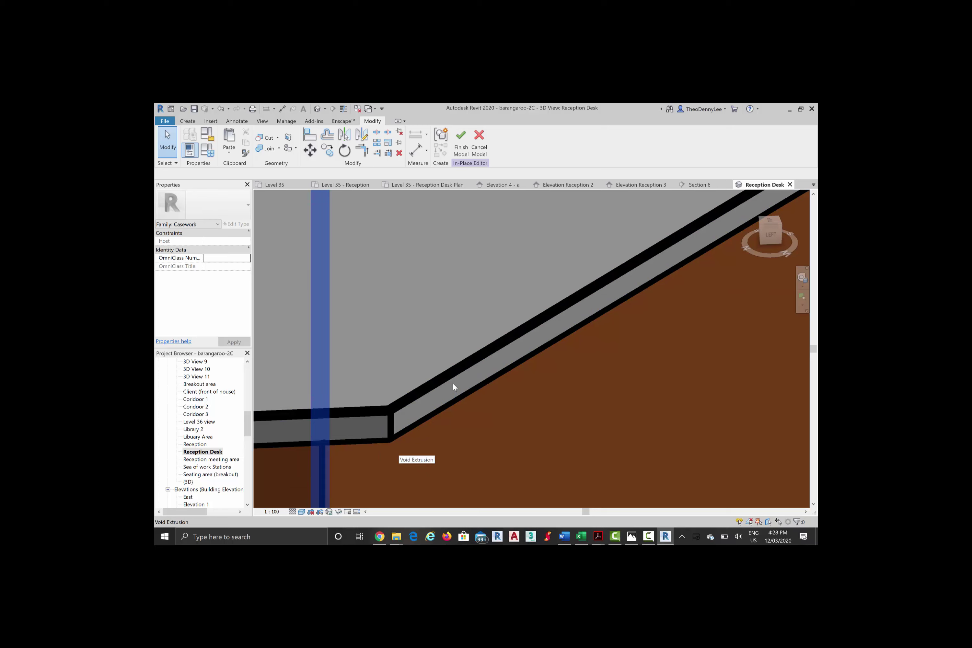
pyautogui.press('Tab')
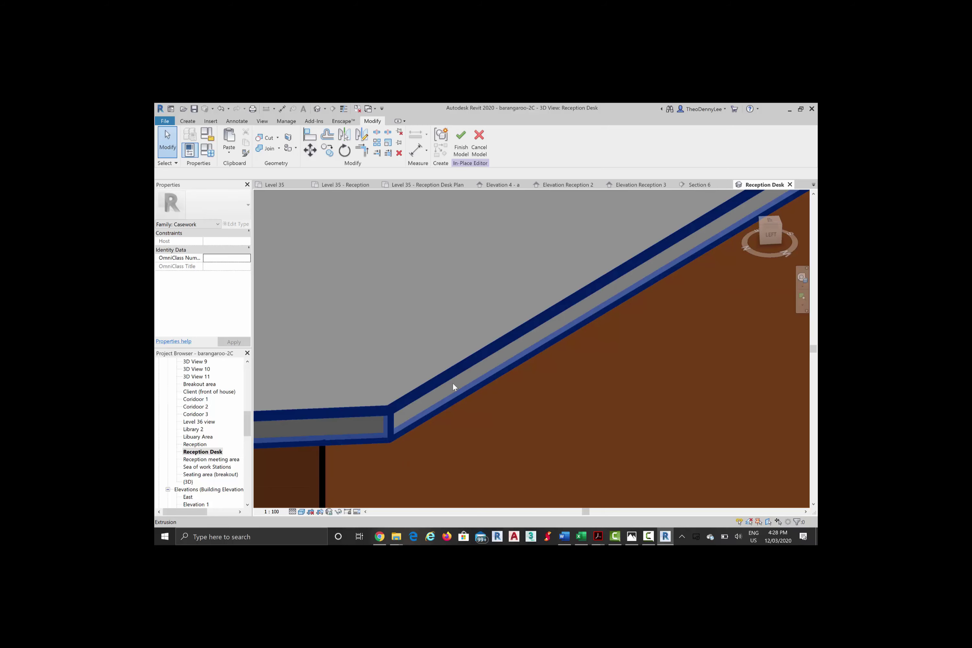
# Step: Inspect the worktop overhang in Section 6, and return to the Reception Desk 3D view
pyautogui.hotkey('ctrl', 'shift', 'Tab')
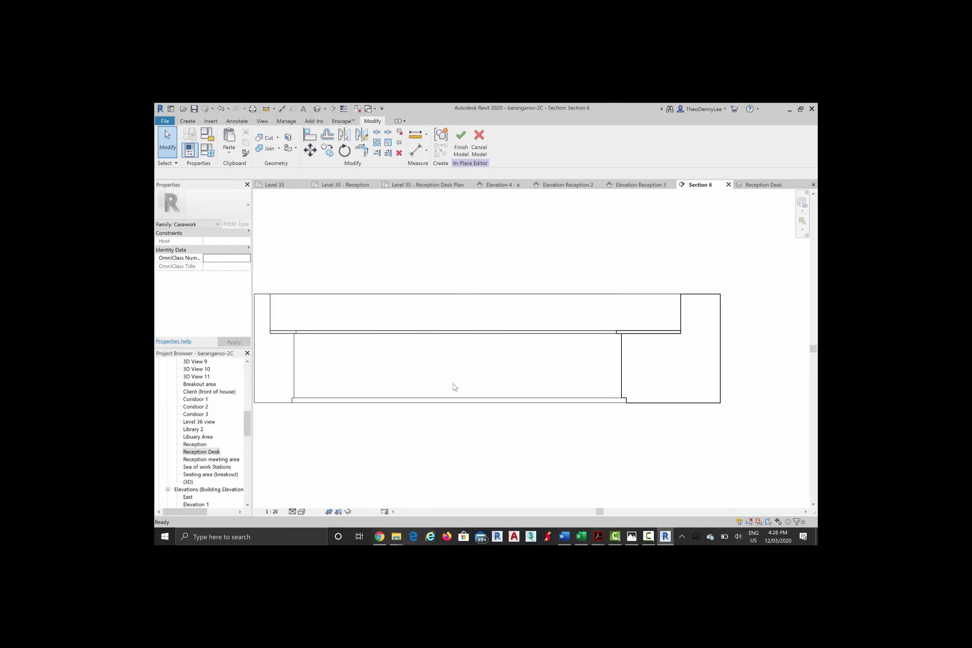
pyautogui.scroll(5, 454, 387)
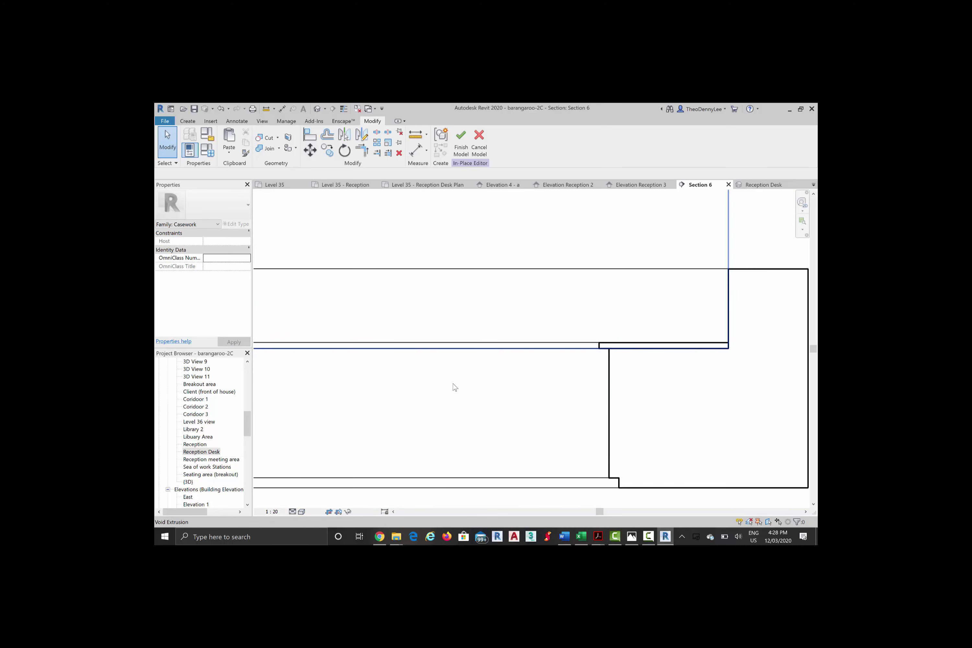
pyautogui.press('Tab')
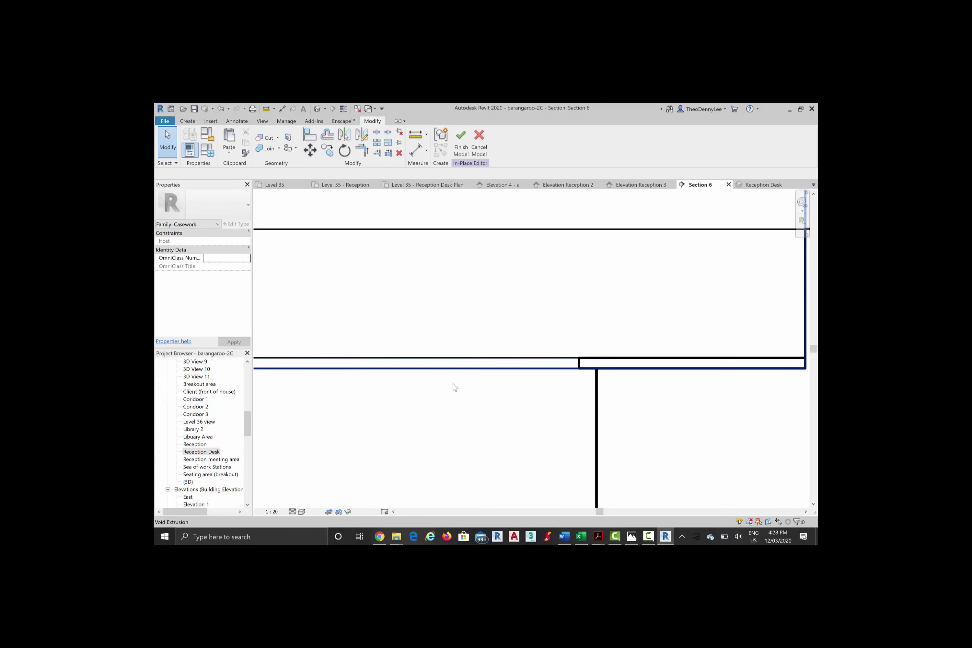
pyautogui.hotkey('ctrl', 'Tab')
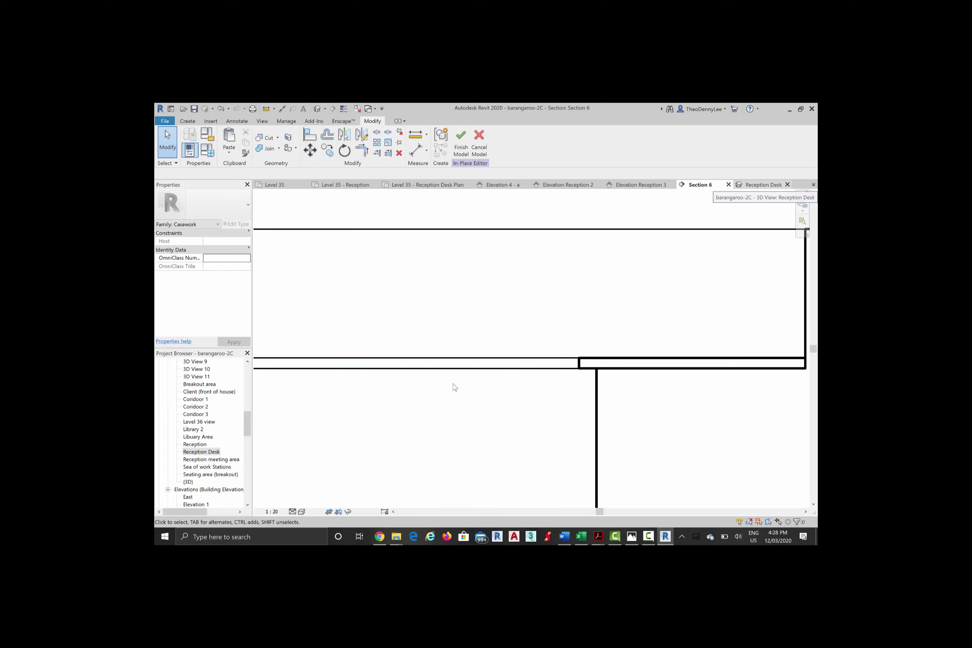
pyautogui.scroll(-3, 454, 387)
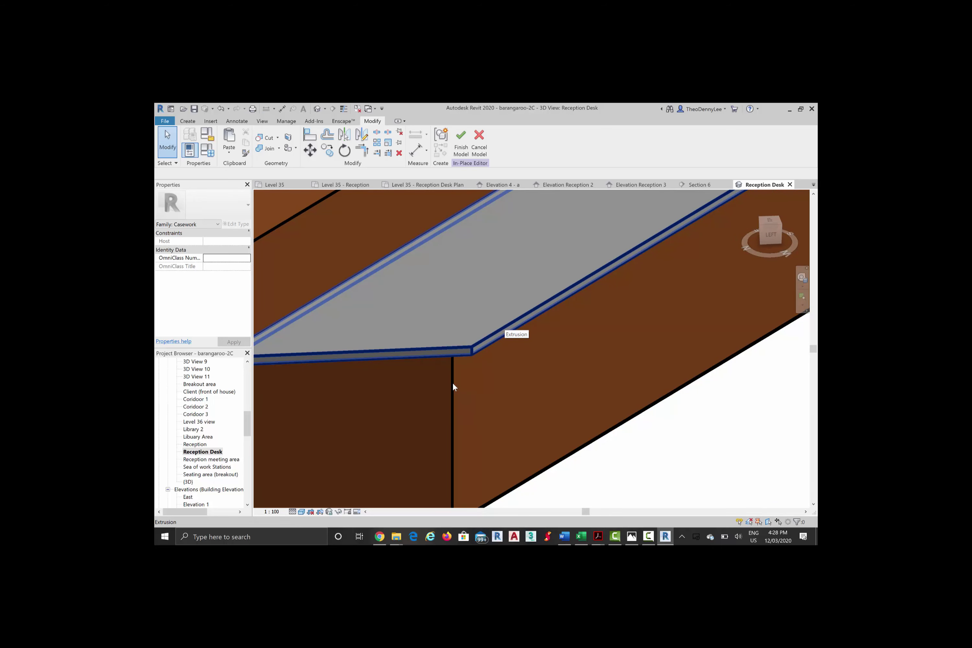
pyautogui.click(454, 387)
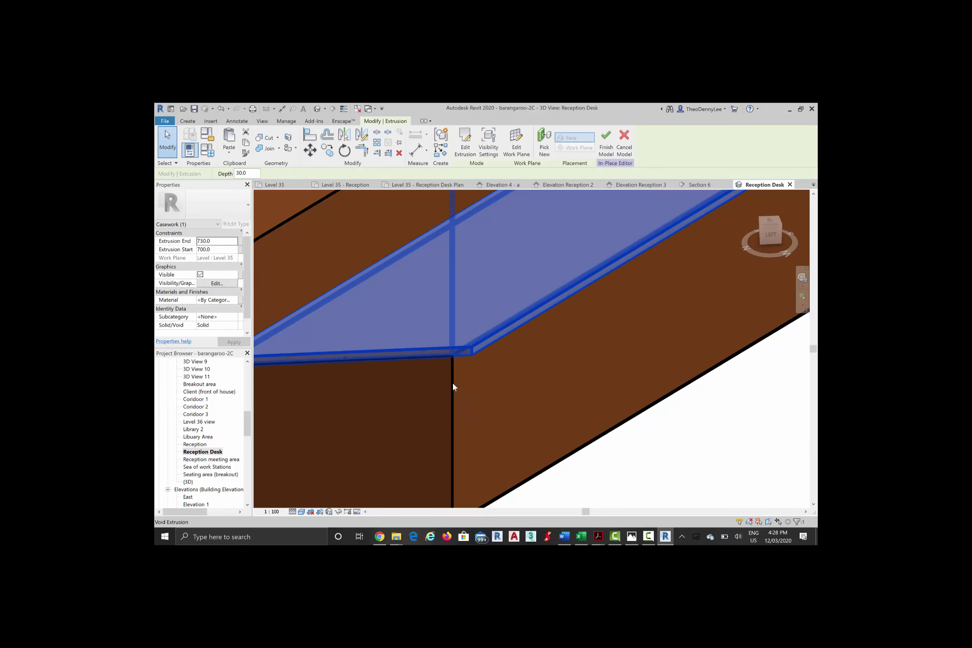
pyautogui.press('Escape')
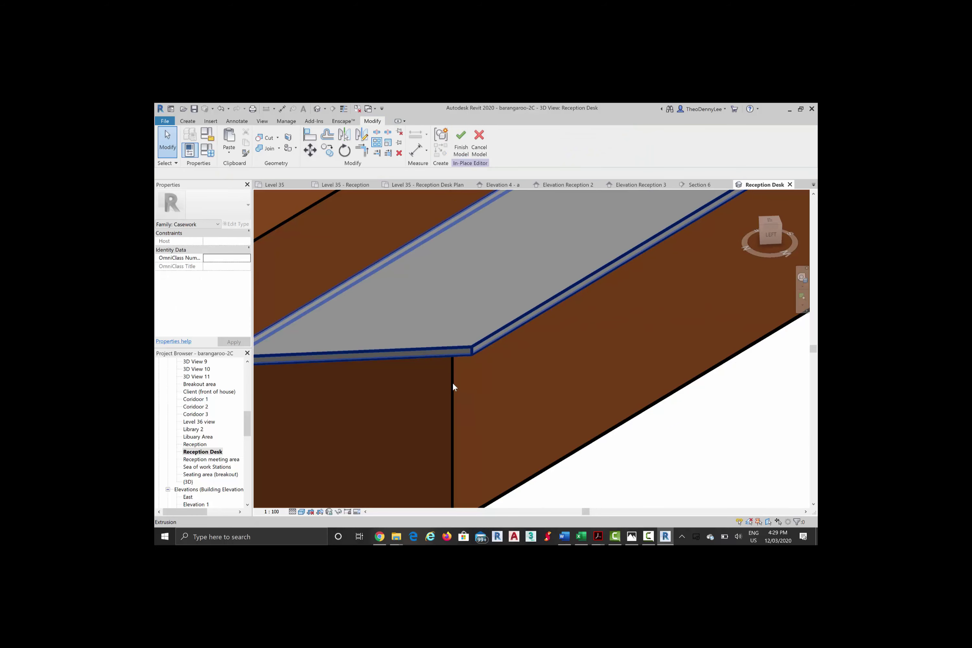
pyautogui.press('Escape')
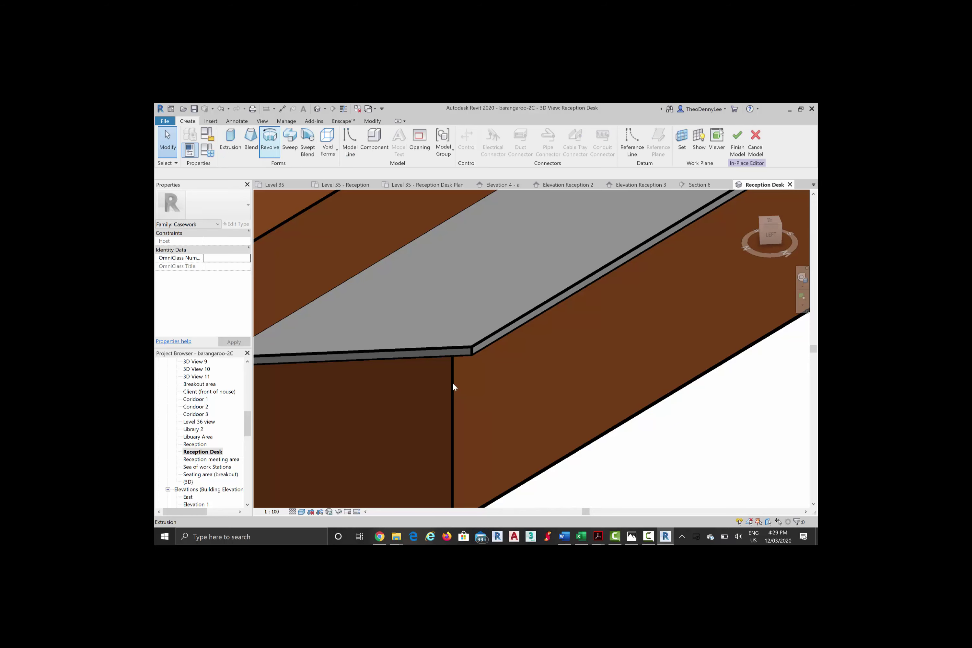
# Step: Start a sweep and sketch its path by picking the worktop slab's front edges along both wings
pyautogui.click(289, 140)
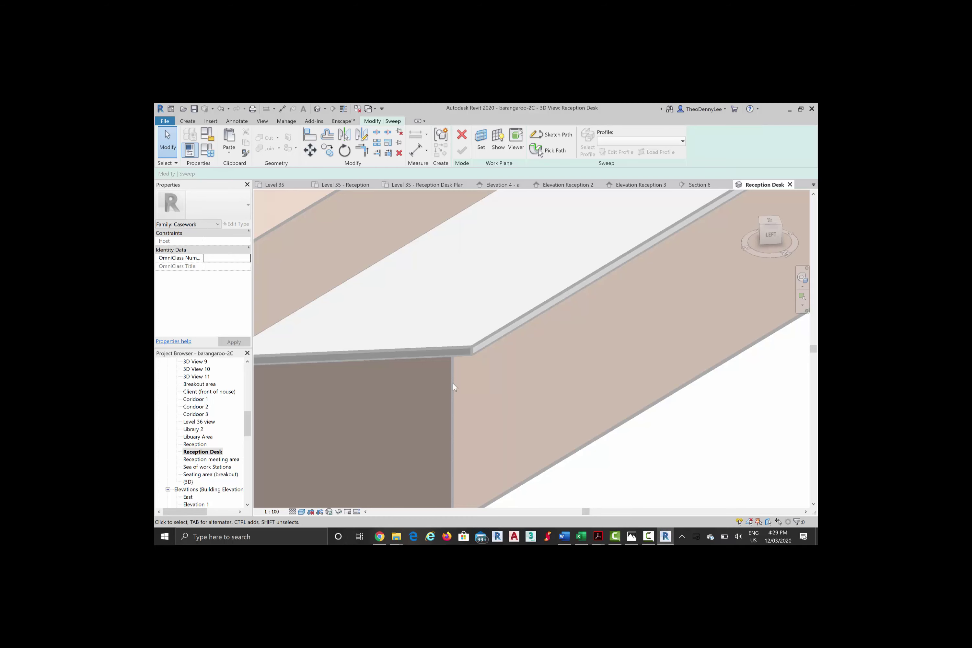
pyautogui.click(552, 134)
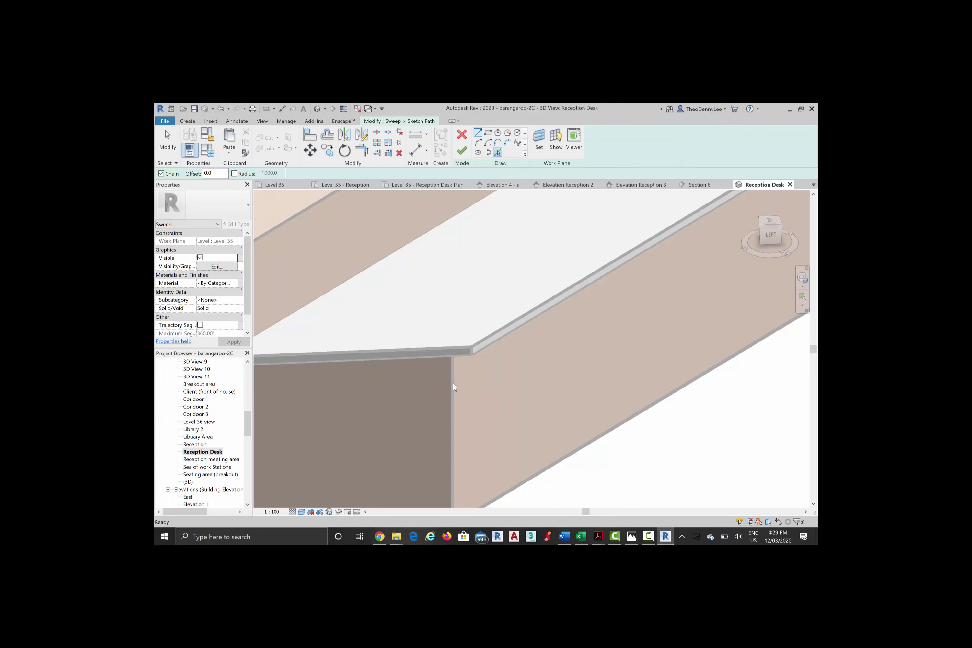
pyautogui.press('p')
pyautogui.press('l')
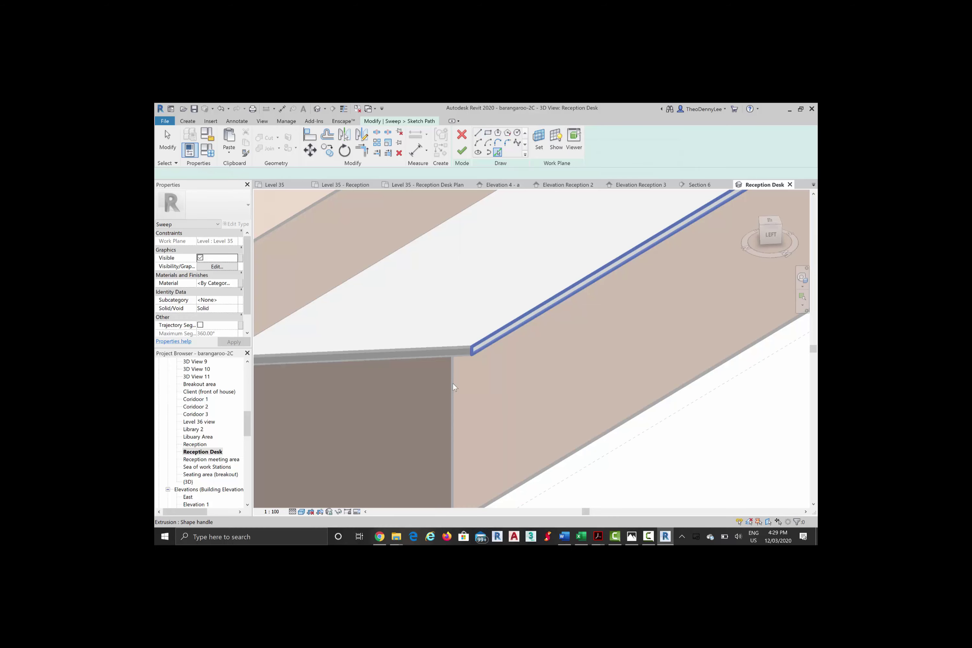
pyautogui.click(524, 325)
pyautogui.scroll(-2, 588, 318)
pyautogui.moveTo(587, 318); pyautogui.dragTo(349, 402, button='middle')
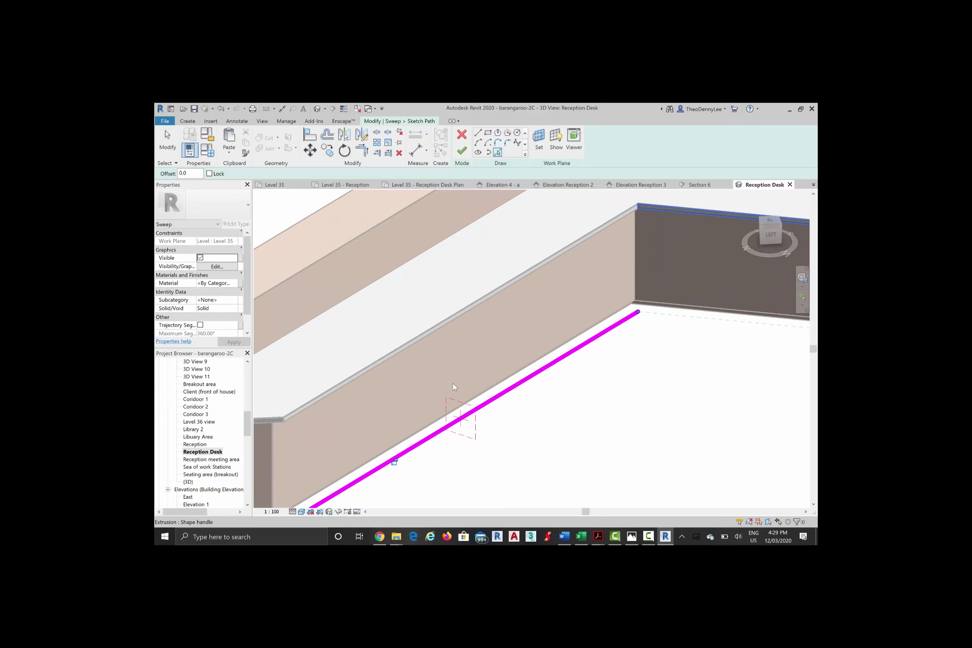
pyautogui.click(659, 207)
pyautogui.scroll(-2, 455, 387)
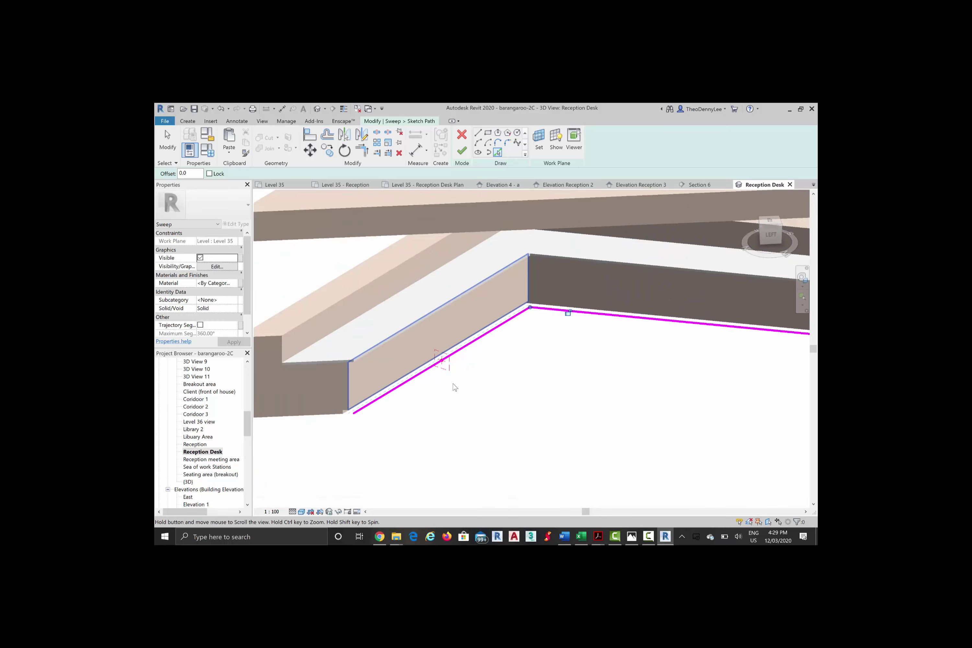
# Step: Check the sweep path at both ends of the desk and finish the path sketch
pyautogui.moveTo(455, 387); pyautogui.dragTo(300, 423, button='middle')
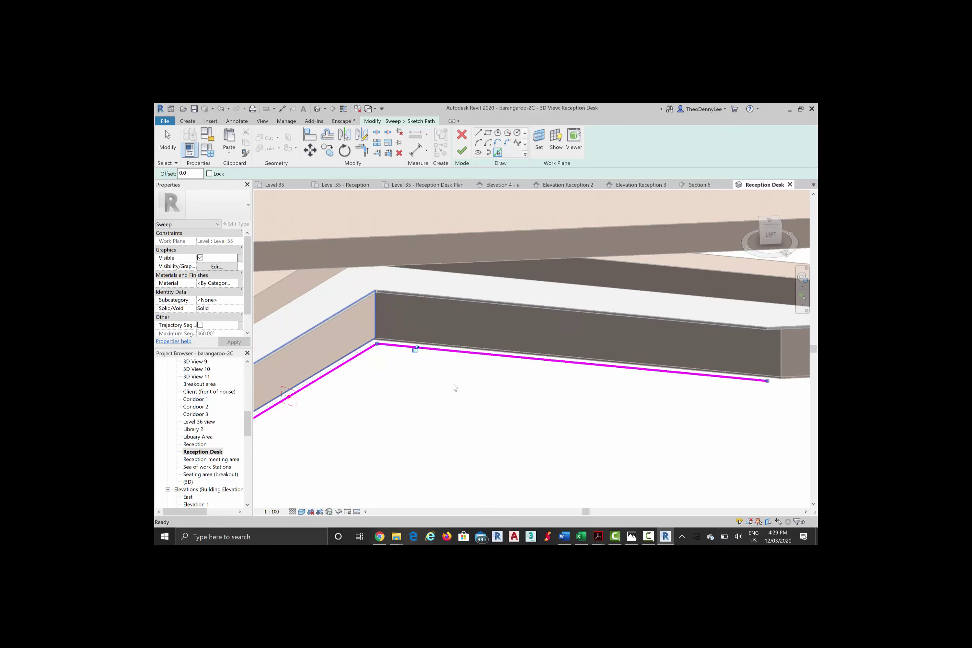
pyautogui.moveTo(454, 387); pyautogui.dragTo(441, 389, button='middle')
pyautogui.moveTo(722, 328); pyautogui.dragTo(580, 316, button='middle')
pyautogui.scroll(3, 580, 317)
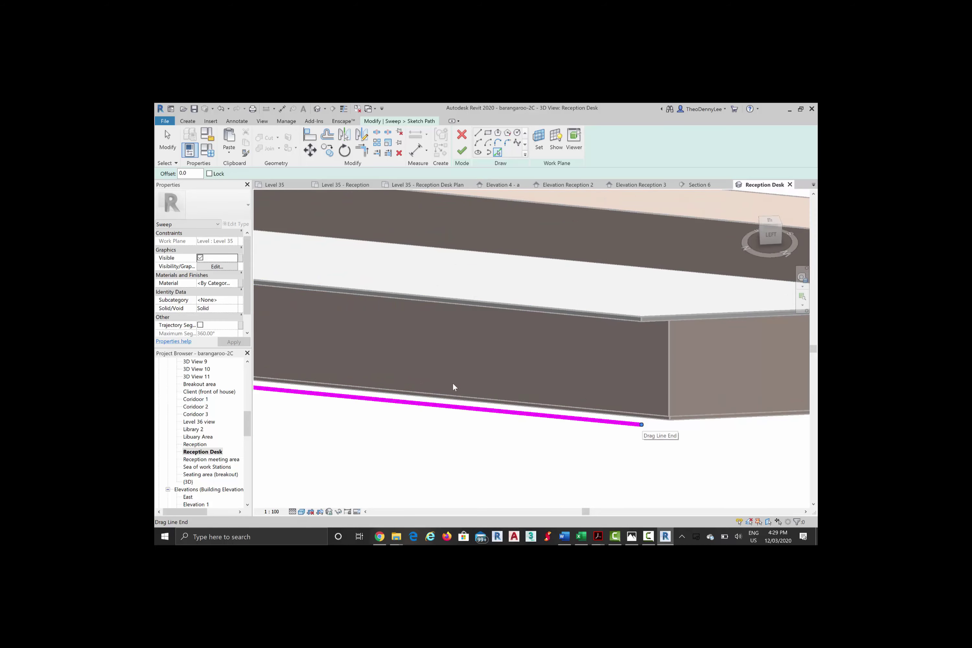
pyautogui.scroll(-3, 557, 346)
pyautogui.moveTo(557, 346); pyautogui.dragTo(720, 340, button='middle')
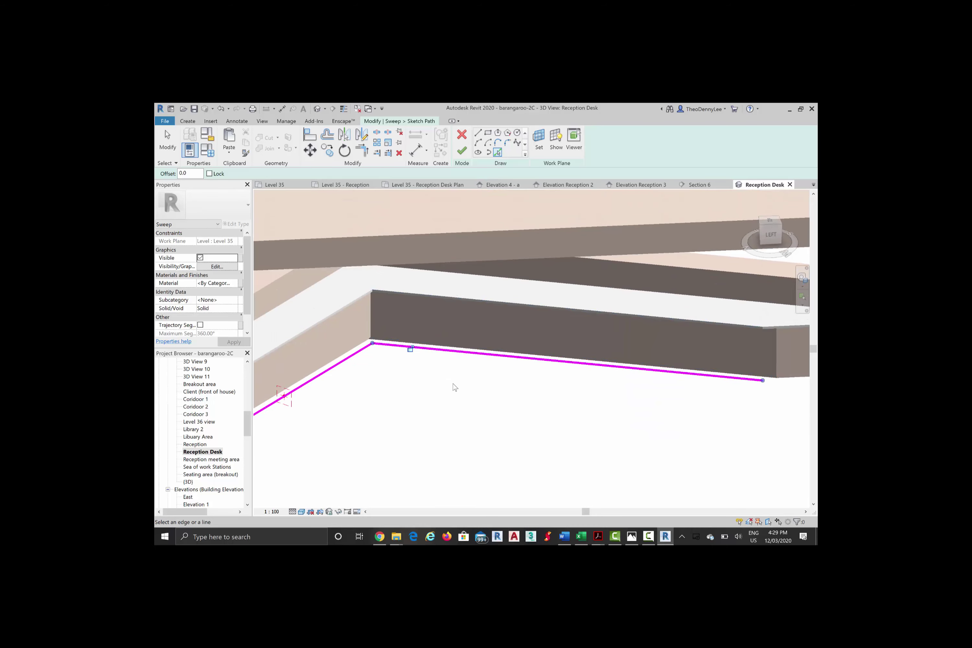
pyautogui.moveTo(453, 384); pyautogui.dragTo(682, 325, button='middle')
pyautogui.scroll(3, 439, 355)
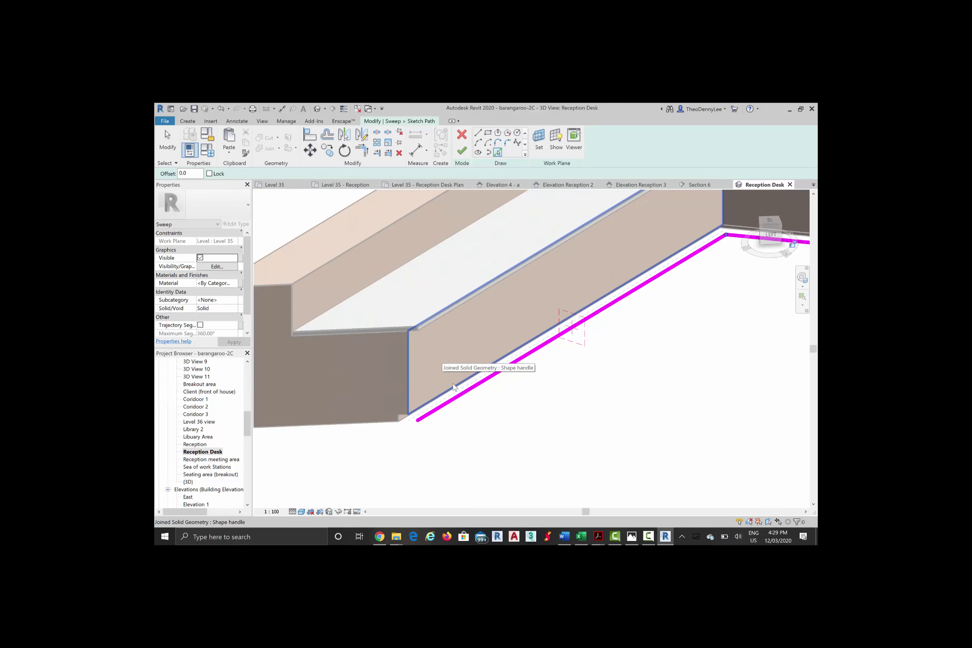
pyautogui.press('Tab')
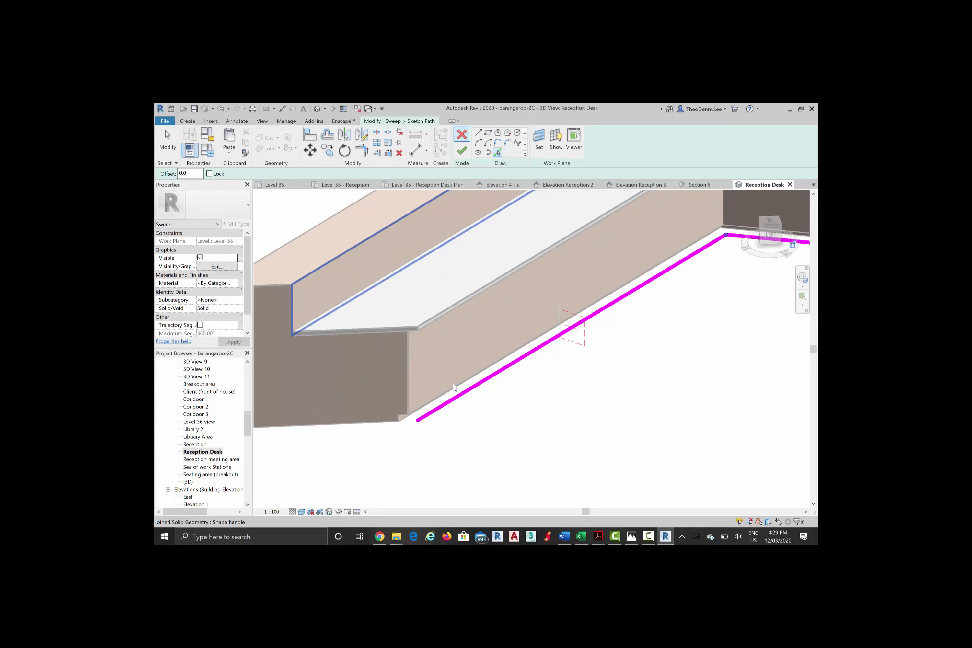
pyautogui.click(461, 151)
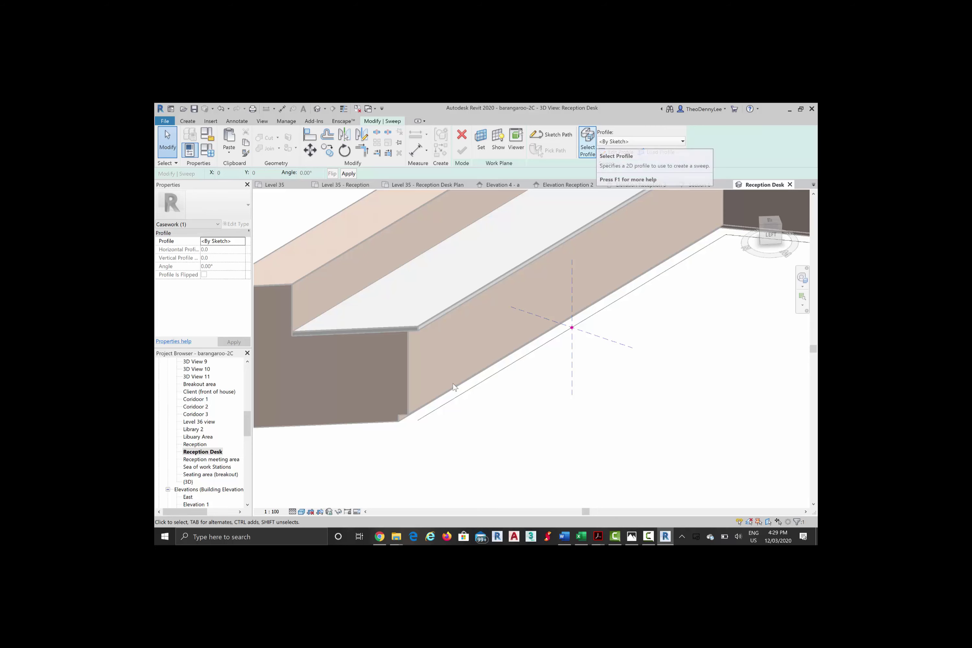
# Step: Select the sweep's profile and open its sketch for editing
pyautogui.press('Escape')
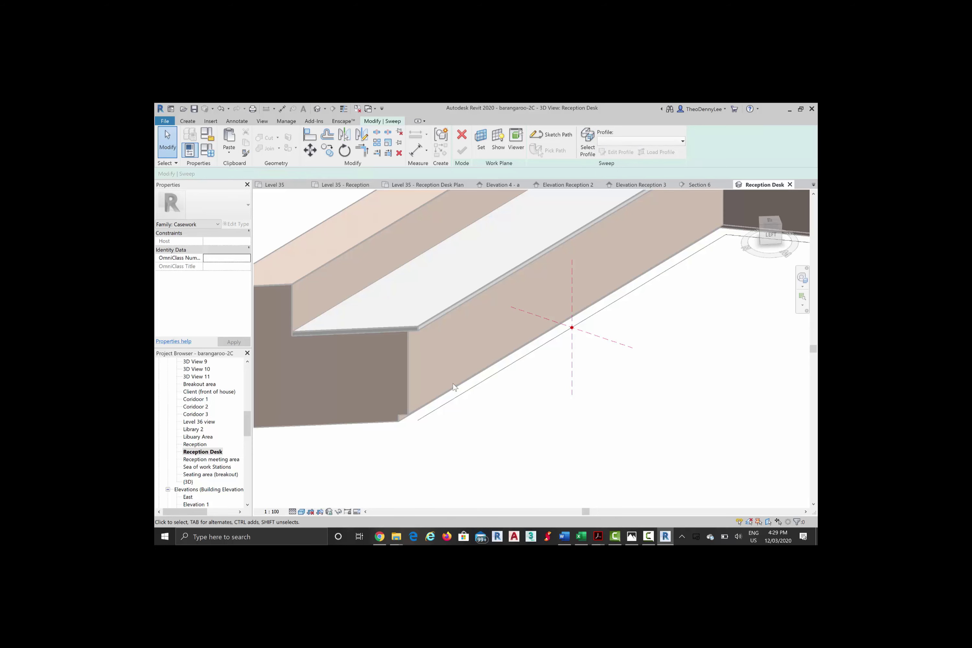
pyautogui.click(587, 143)
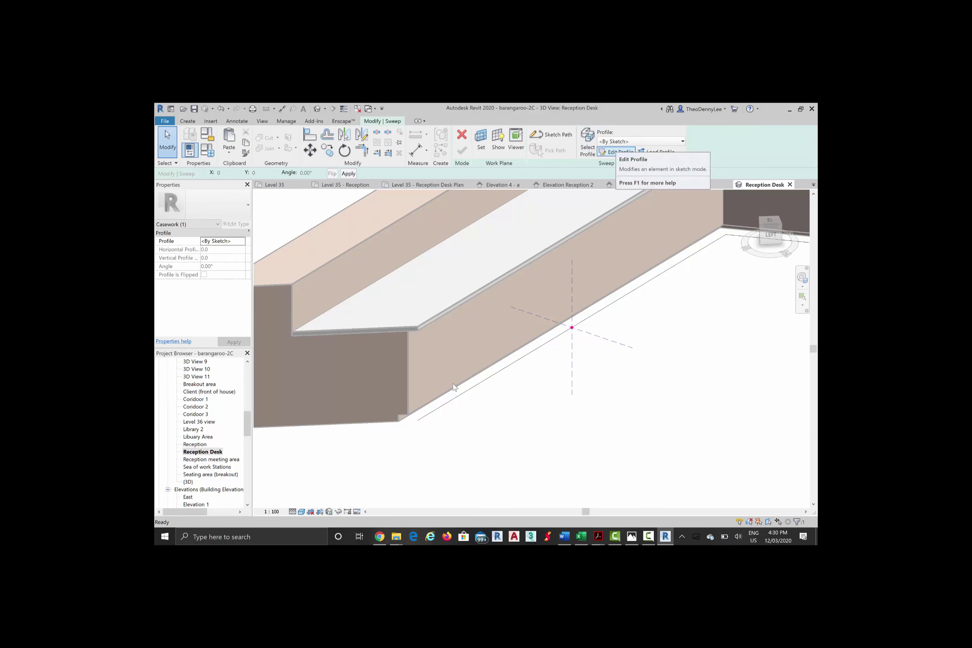
pyautogui.click(617, 152)
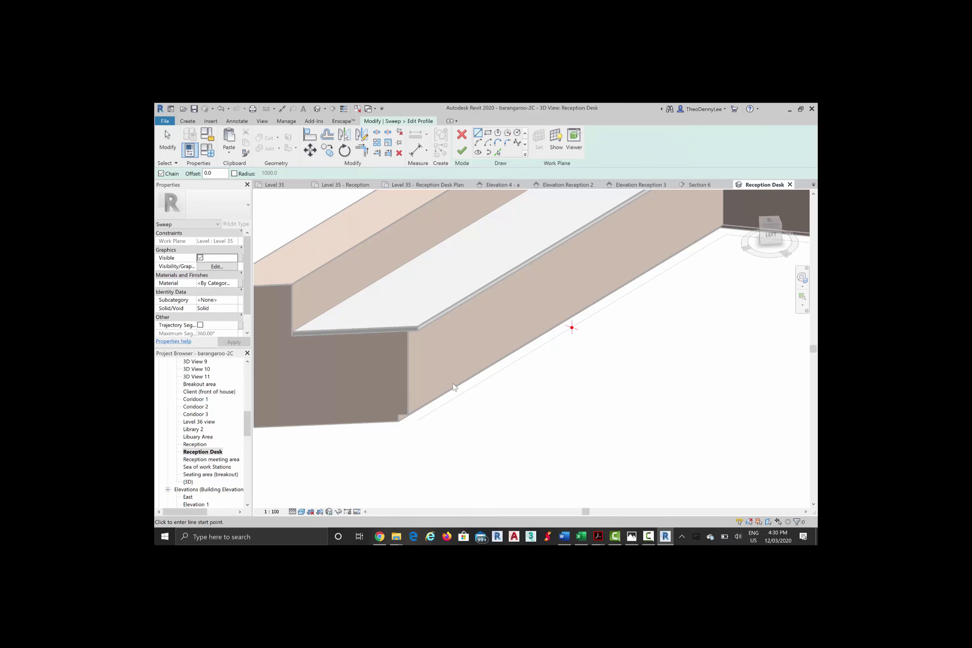
# Step: Draw a vertical profile line 730 mm long from the sweep path's reference point up to the worktop slab's top front edge
pyautogui.scroll(5, 454, 387)
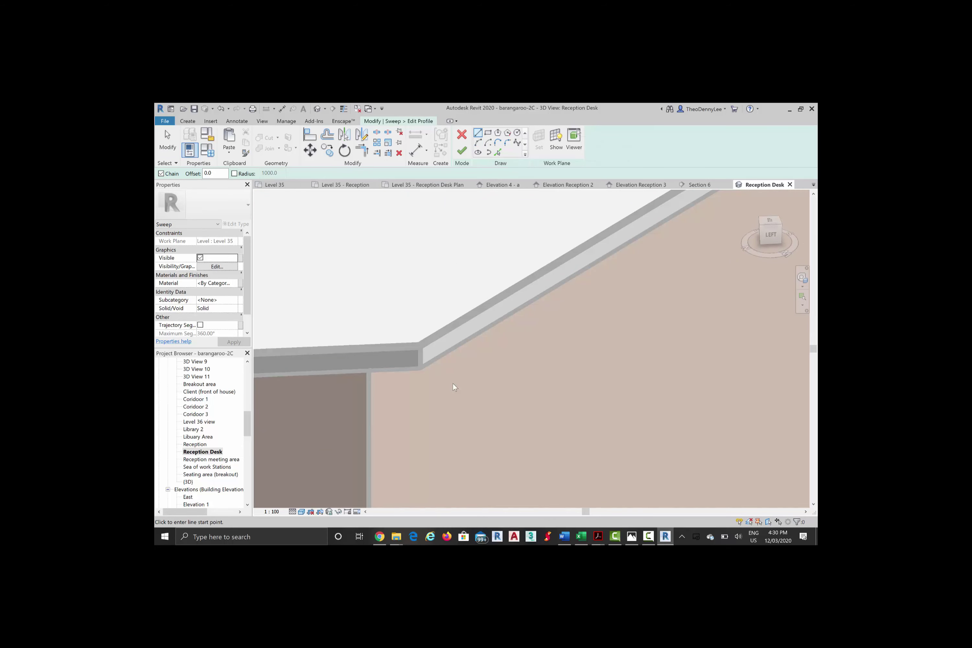
pyautogui.scroll(-5, 454, 387)
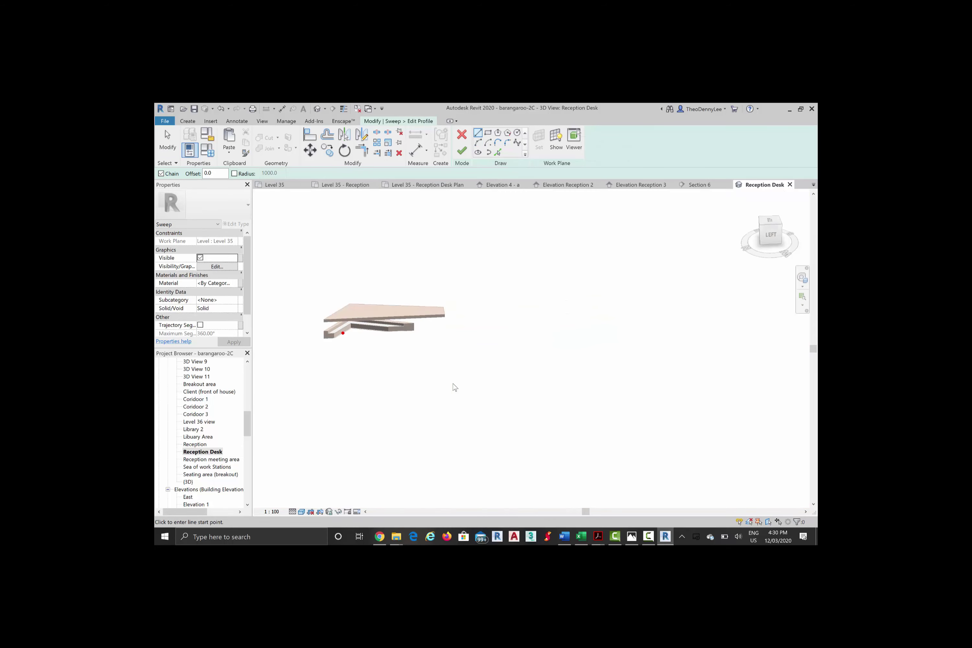
pyautogui.scroll(6, 454, 387)
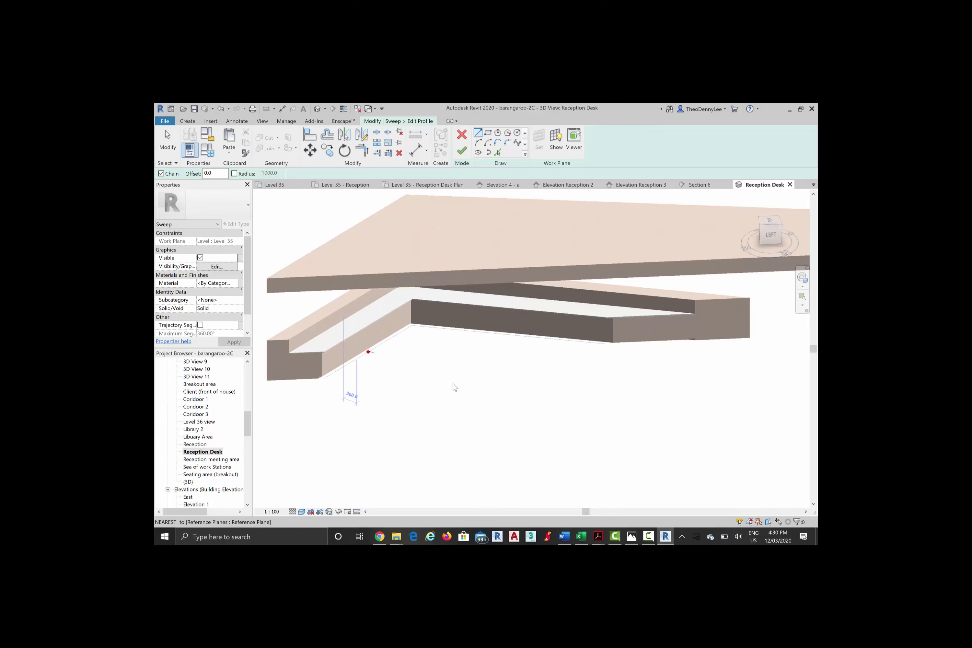
pyautogui.scroll(4, 455, 387)
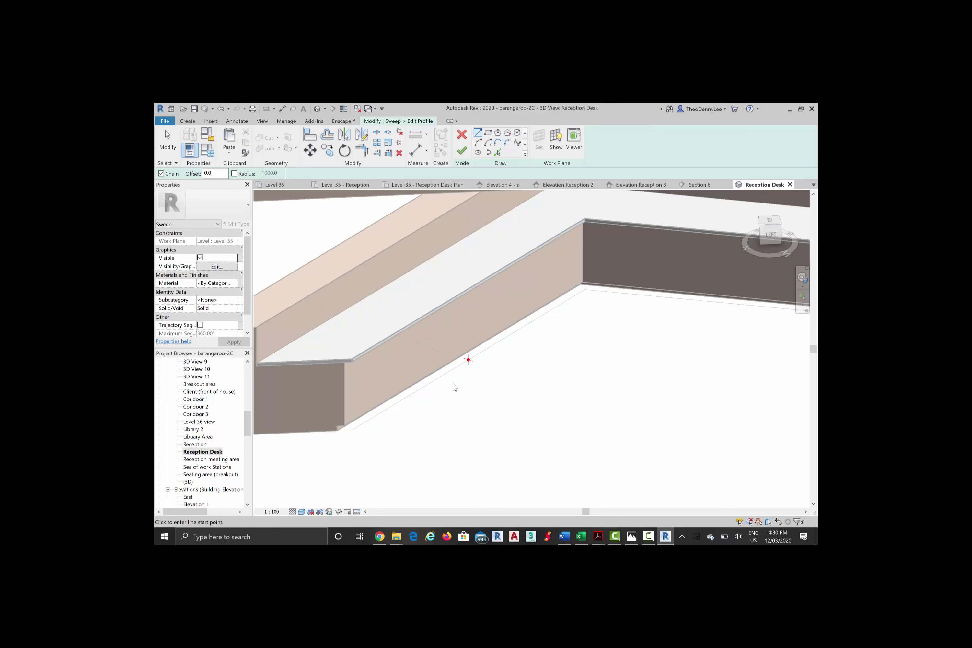
pyautogui.scroll(-2, 453, 384)
pyautogui.moveTo(453, 384); pyautogui.dragTo(380, 399, button='middle')
pyautogui.scroll(-2, 455, 387)
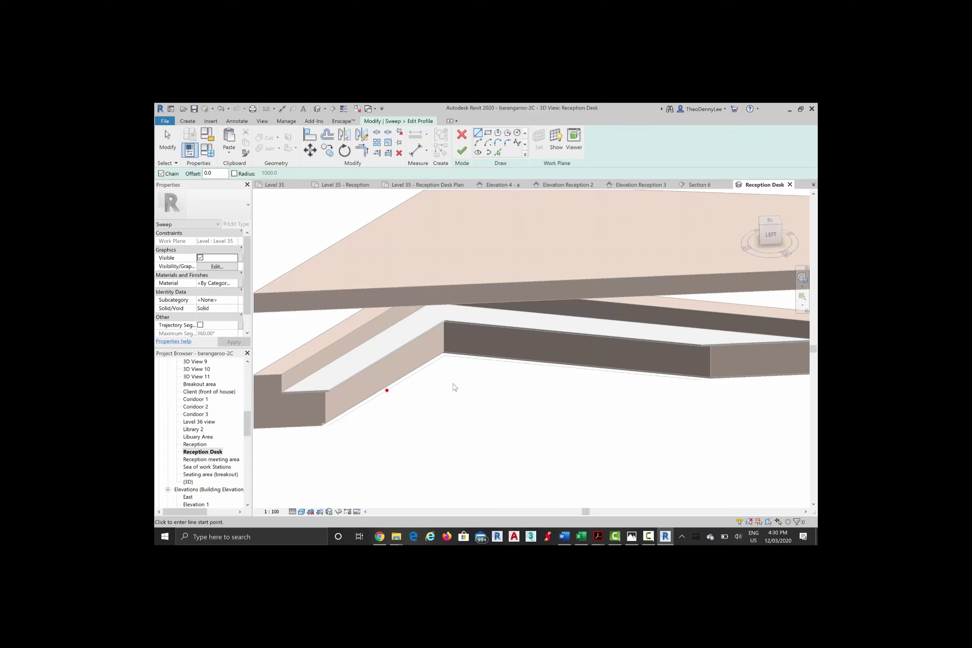
pyautogui.scroll(6, 454, 387)
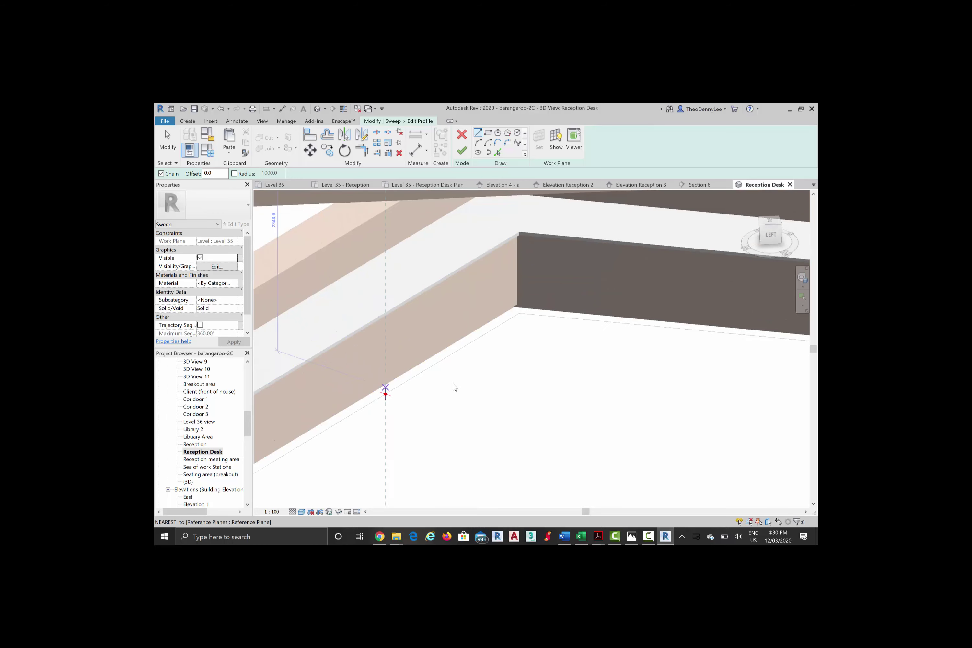
pyautogui.scroll(2, 453, 384)
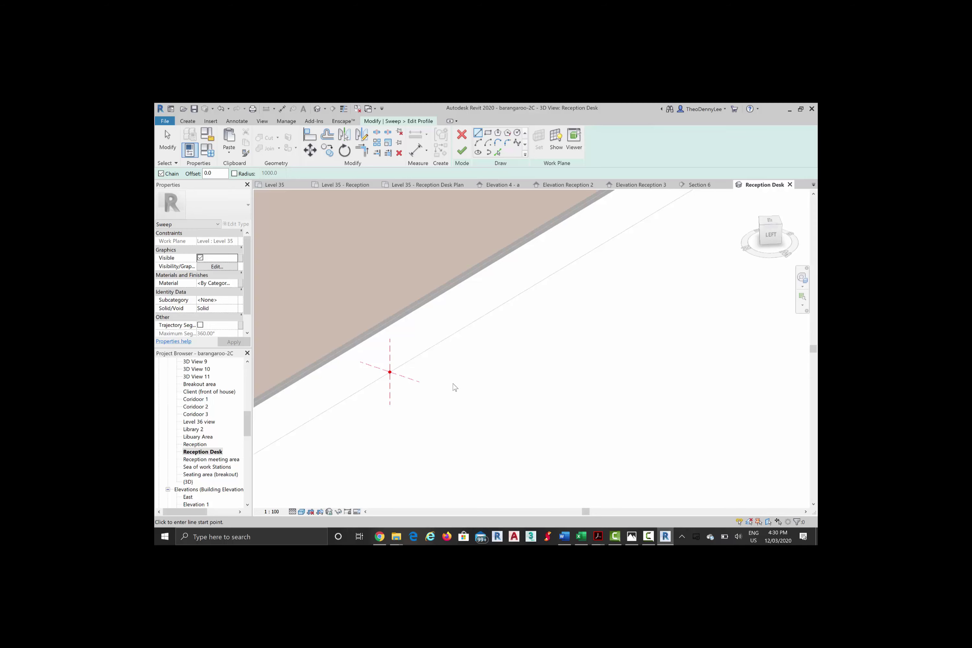
pyautogui.scroll(-4, 453, 384)
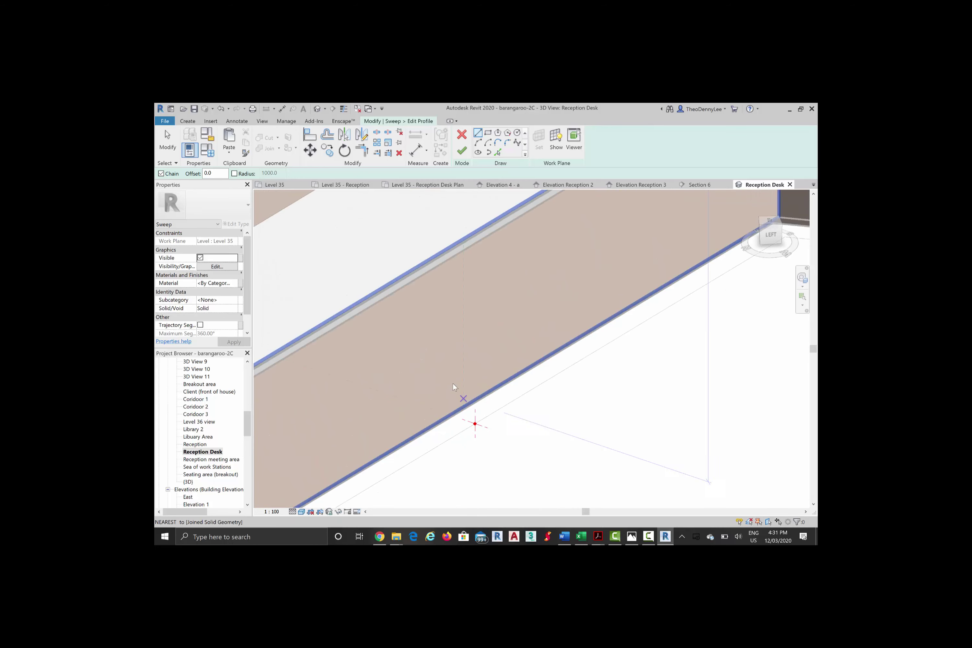
pyautogui.scroll(4, 455, 387)
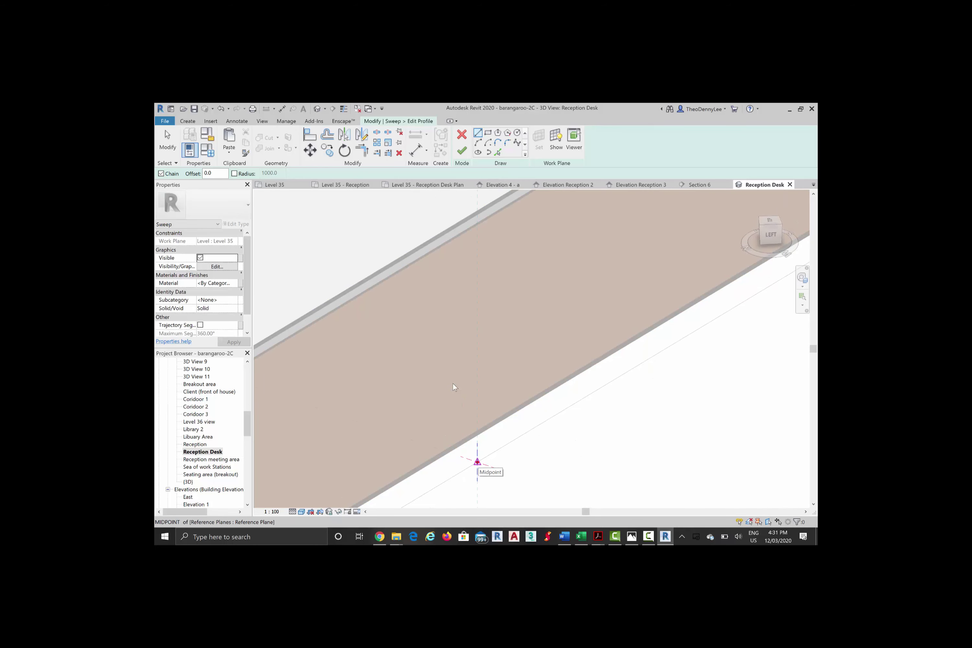
pyautogui.click(477, 461)
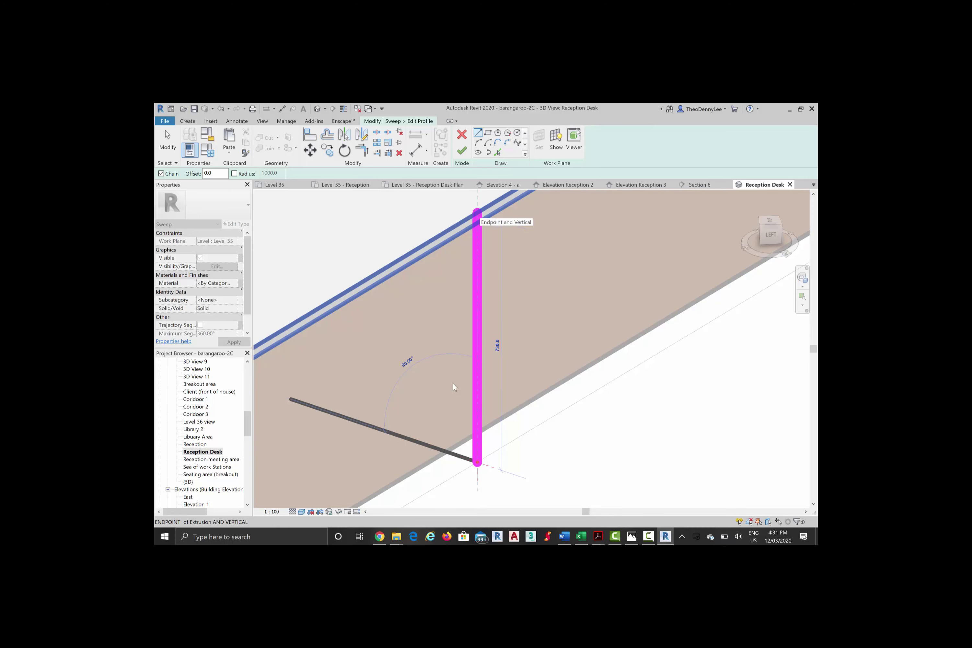
pyautogui.click(454, 387)
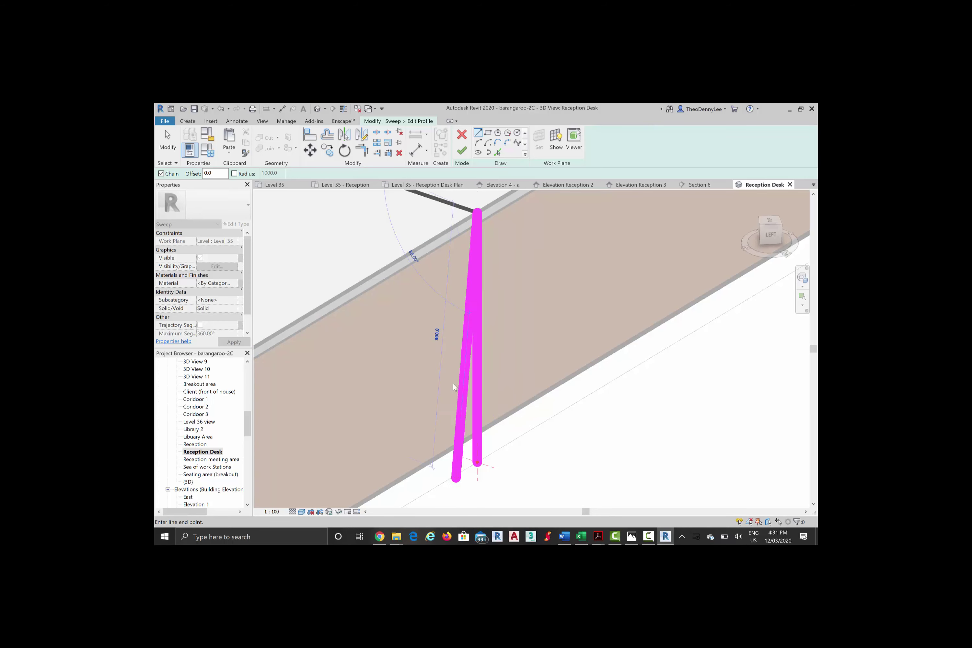
pyautogui.rightClick(565, 268)
pyautogui.press('Escape')
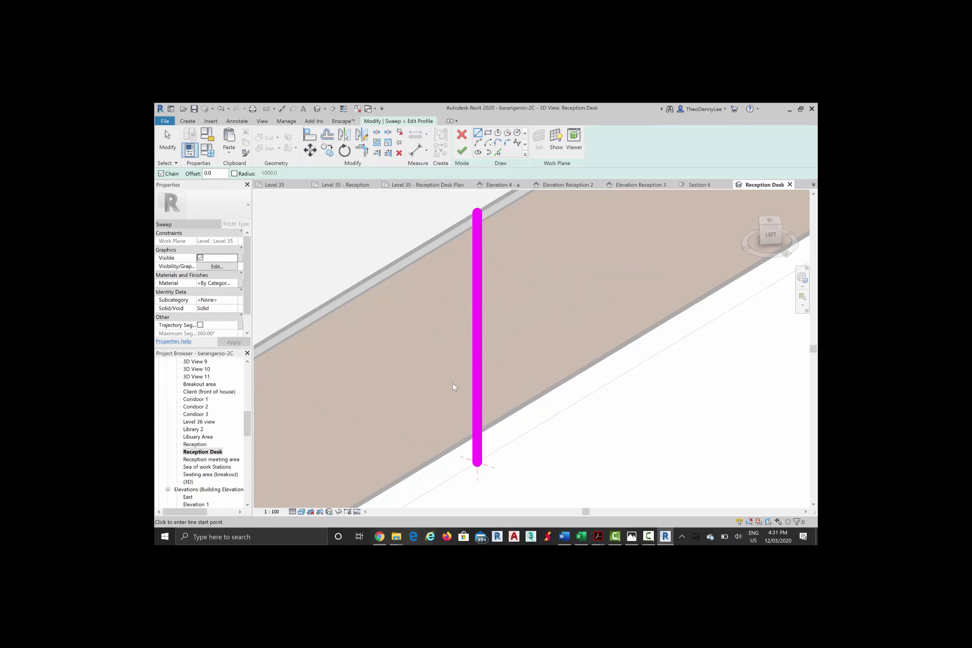
# Step: Examine where the upper end of the profile line meets the worktop slab's front edge
pyautogui.scroll(1, 477, 197)
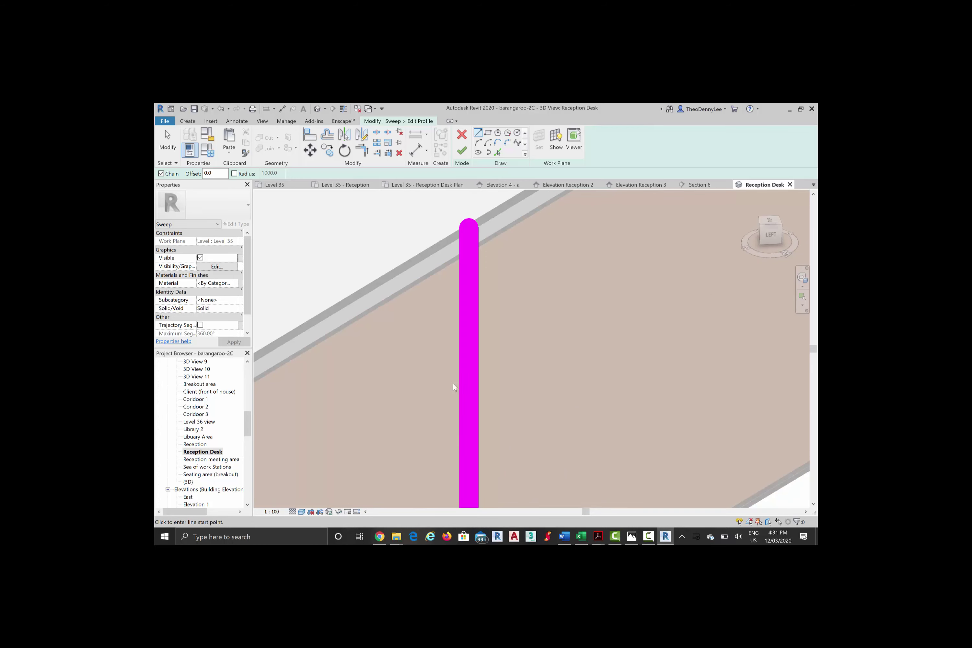
pyautogui.scroll(1, 453, 384)
pyautogui.scroll(-5, 453, 384)
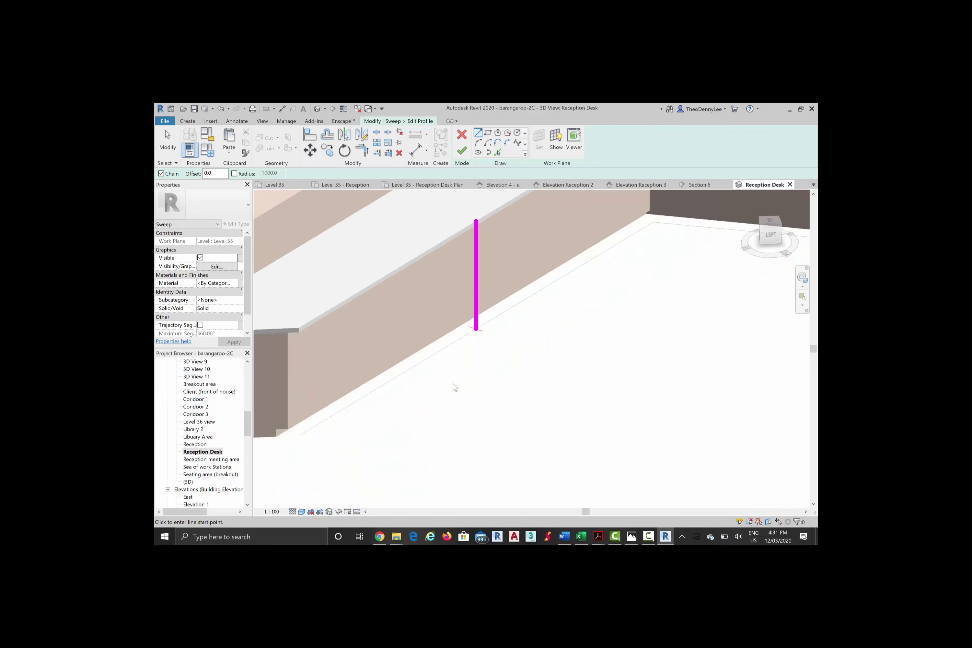
pyautogui.scroll(1, 453, 383)
pyautogui.keyDown('shift'); pyautogui.moveTo(453, 383); pyautogui.dragTo(453, 383, button='middle'); pyautogui.keyUp('shift')
pyautogui.scroll(-2, 454, 387)
pyautogui.scroll(3, 455, 386)
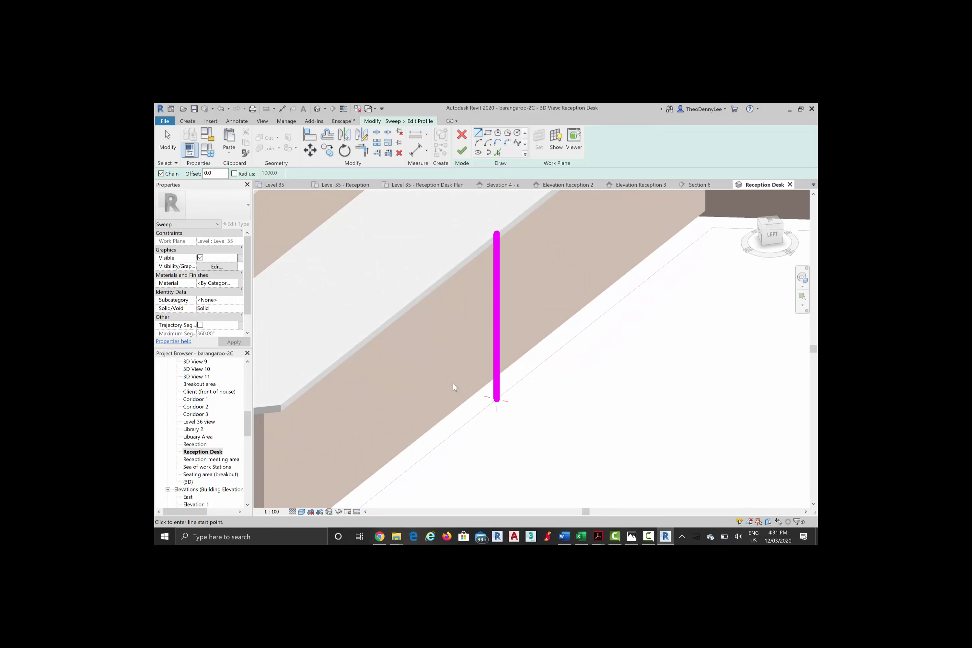
pyautogui.scroll(3, 454, 387)
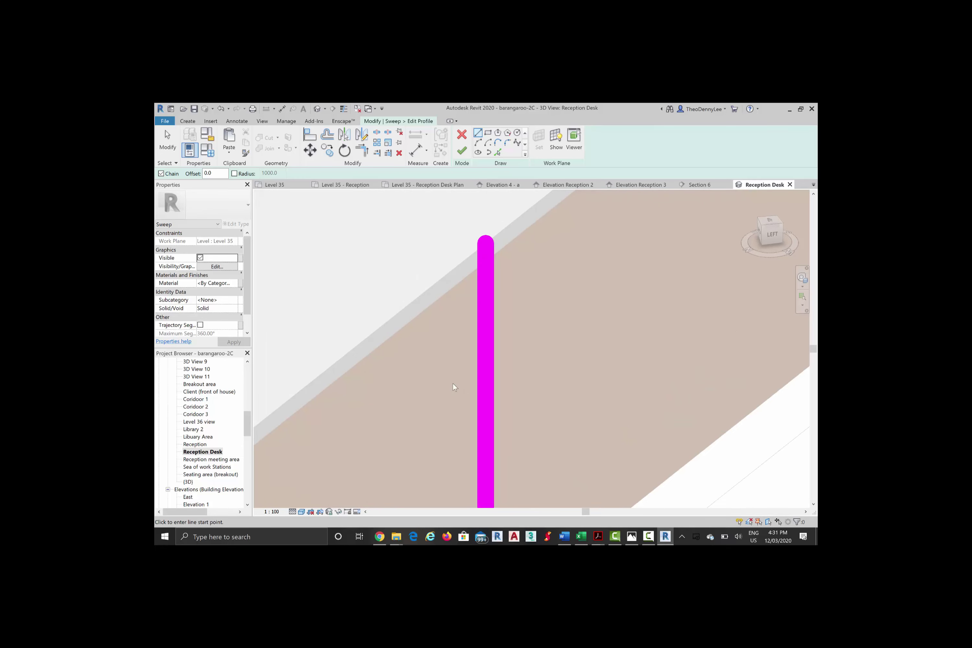
pyautogui.scroll(2, 454, 387)
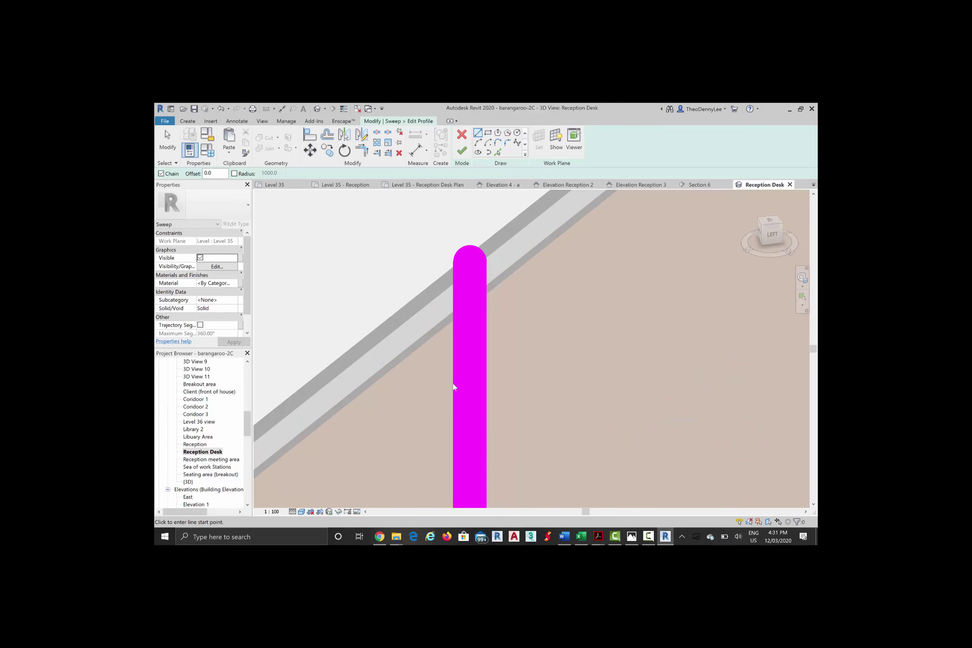
# Step: Choose the start-end-radius arc for the profile and turn on thin-line display
pyautogui.click(478, 142)
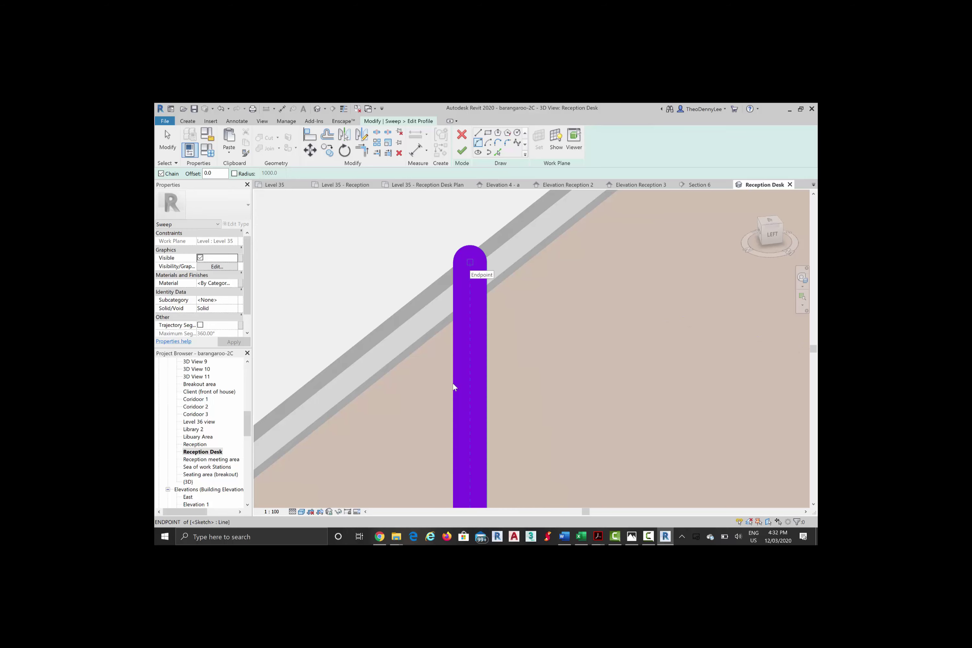
pyautogui.click(454, 387)
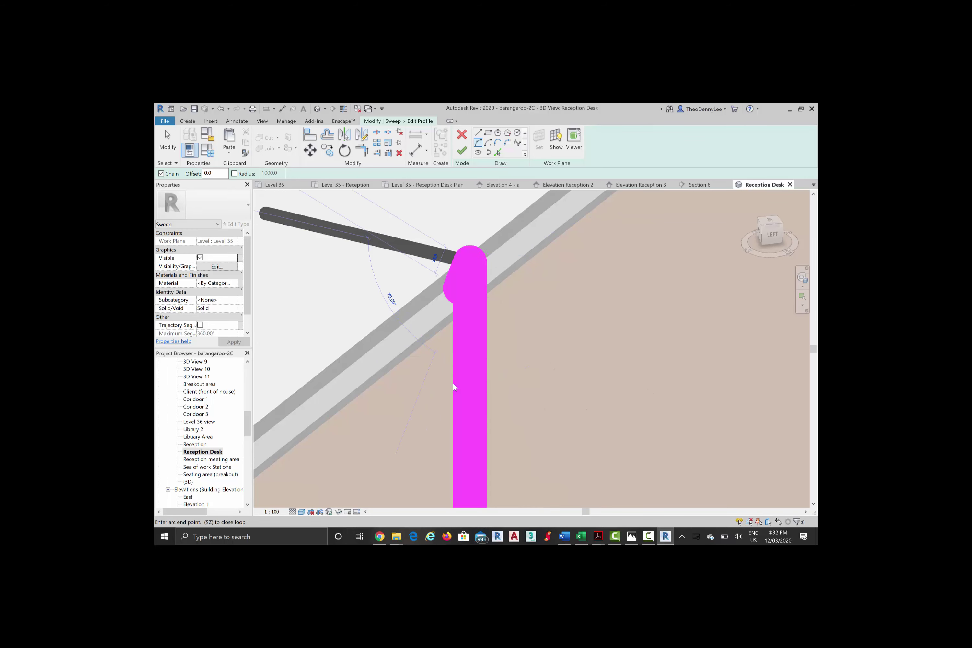
pyautogui.press('Escape')
pyautogui.press('Escape')
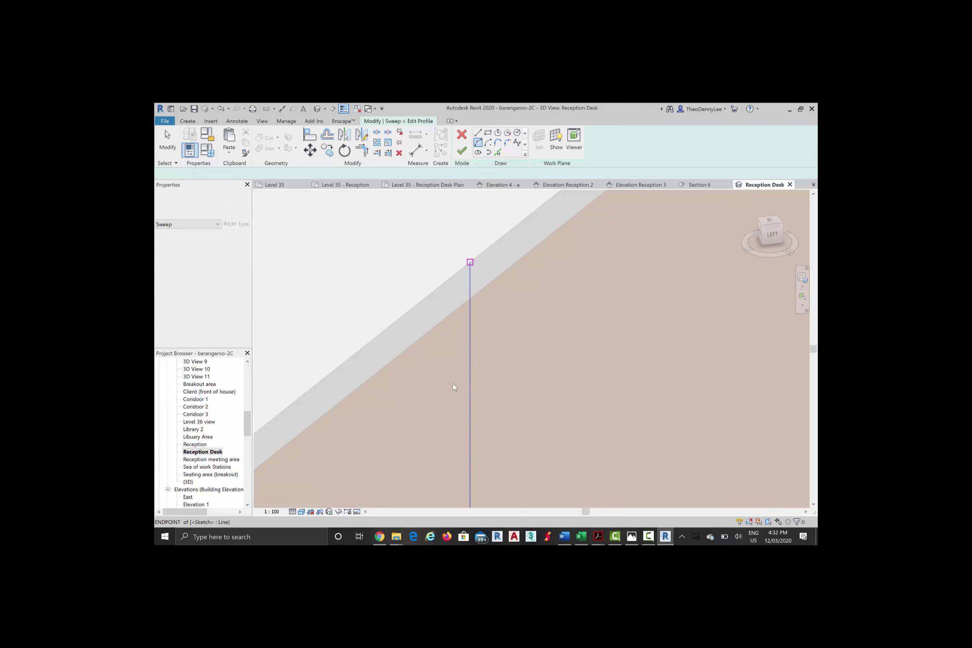
# Step: Draw an outward semicircular arc of 15 mm radius between the worktop slab's top and bottom front edges
pyautogui.click(470, 263)
pyautogui.click(470, 262)
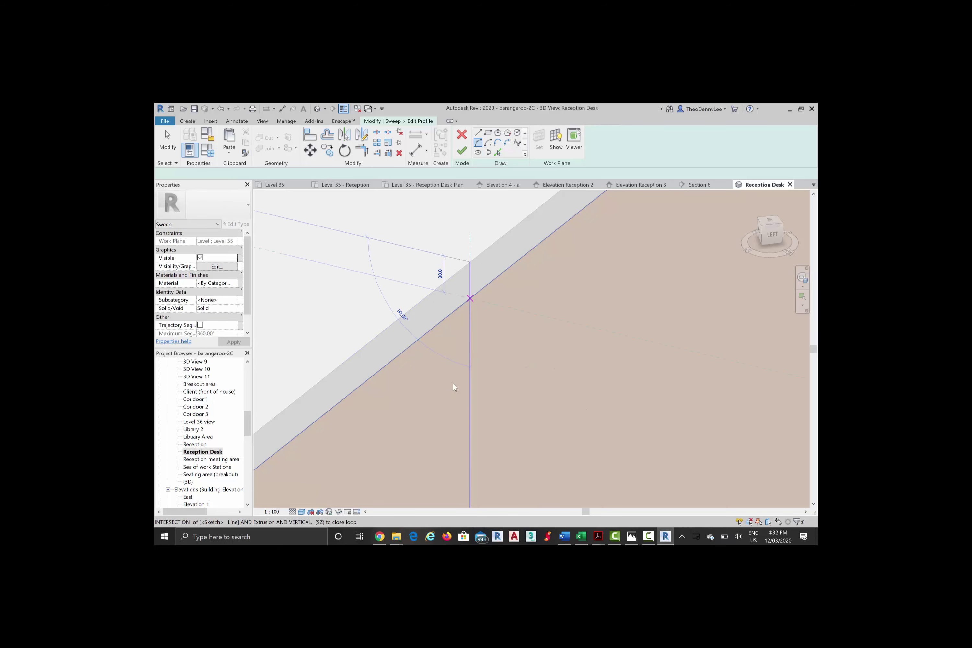
pyautogui.click(470, 299)
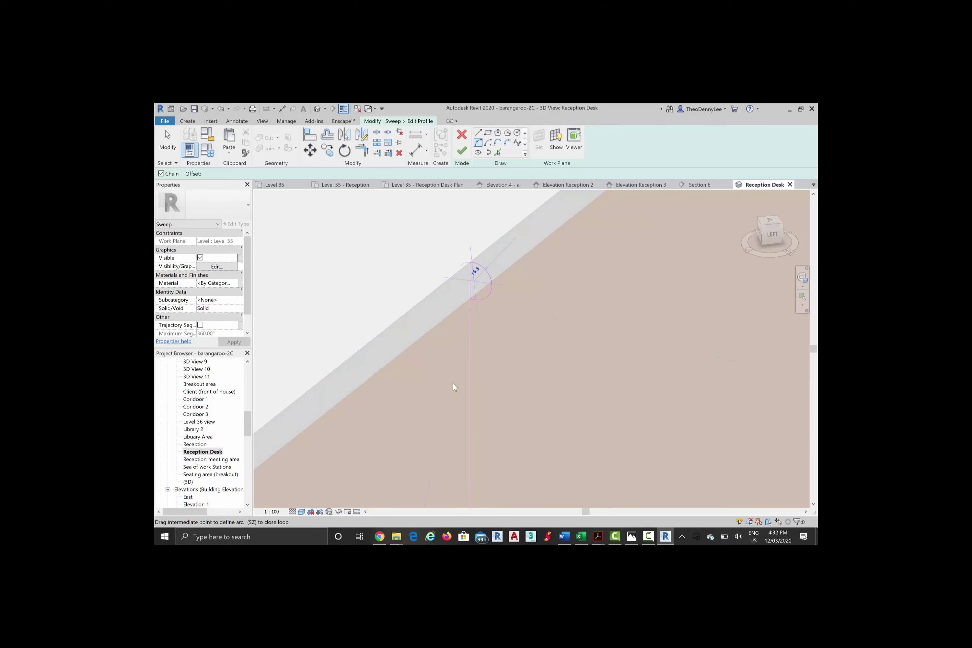
pyautogui.click(483, 277)
pyautogui.scroll(2, 483, 277)
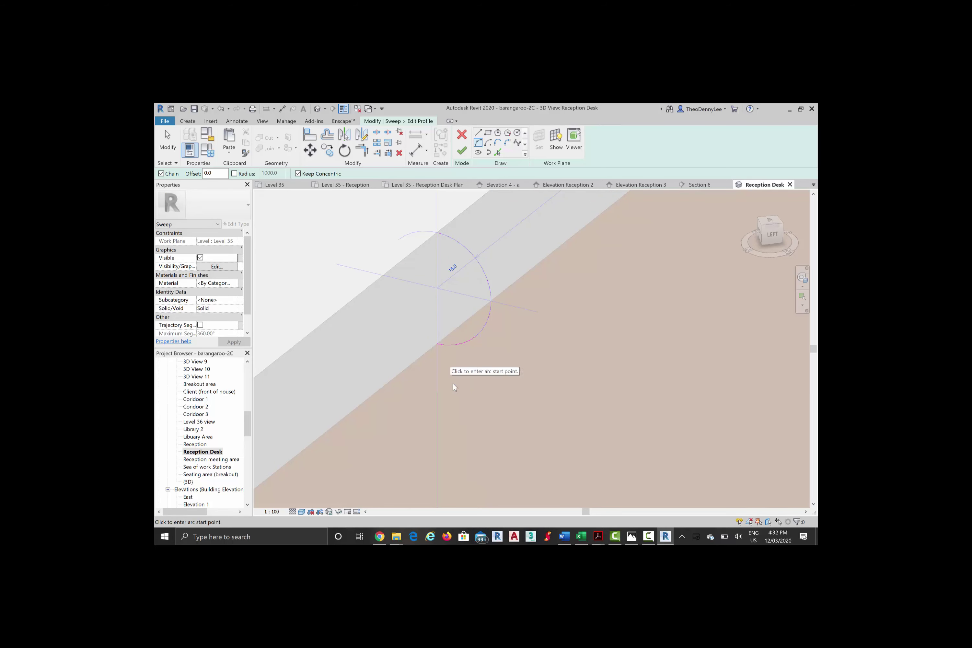
# Step: Trim the vertical profile line to the arc's lower end, leaving a closed half-round profile
pyautogui.press('t')
pyautogui.press('r')
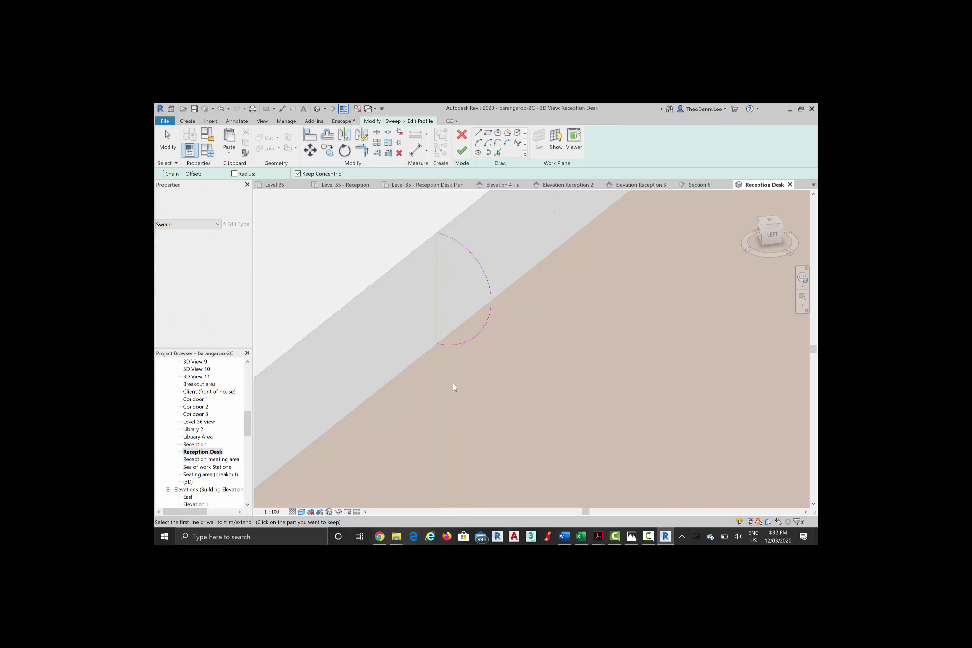
pyautogui.click(477, 336)
pyautogui.click(437, 316)
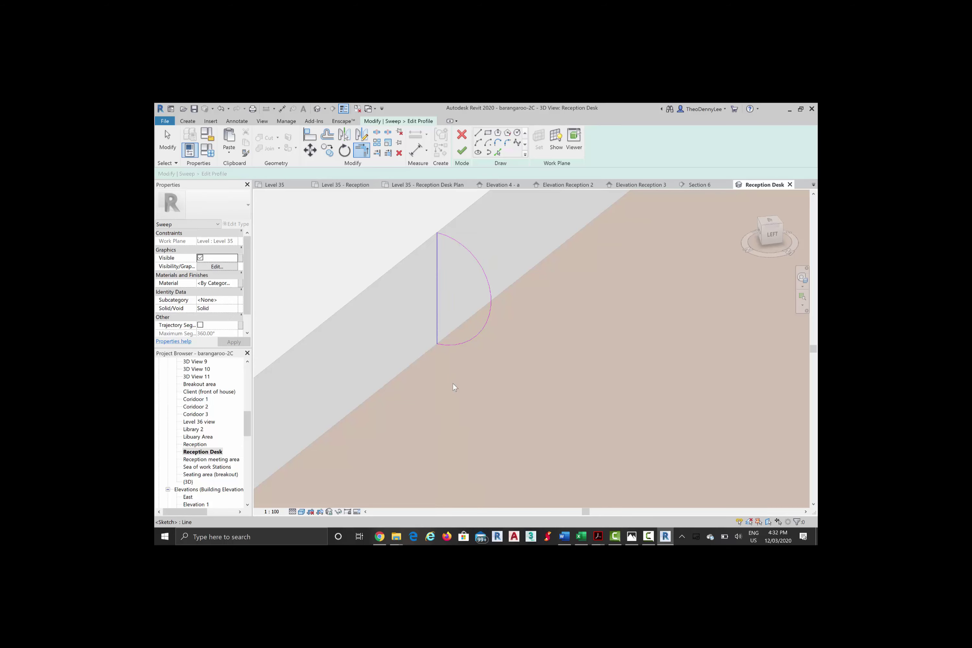
# Step: Check the arc's radius and the closed half-round profile against the worktop slab's edge
pyautogui.press('Escape')
pyautogui.click(477, 336)
pyautogui.keyDown('shift'); pyautogui.moveTo(453, 383); pyautogui.dragTo(455, 387, button='middle'); pyautogui.keyUp('shift')
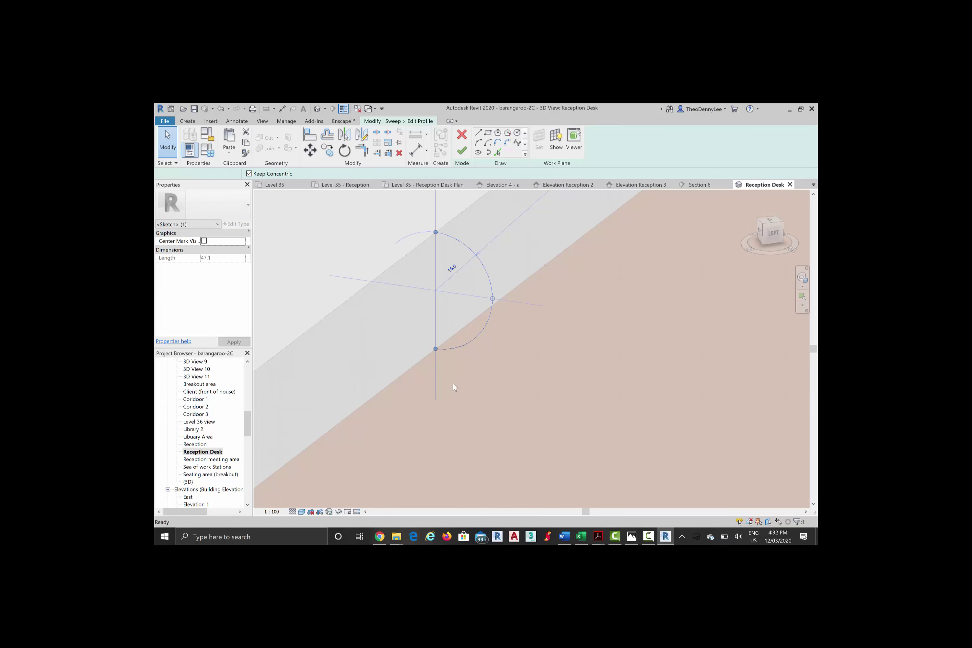
pyautogui.press('Escape')
pyautogui.keyDown('shift'); pyautogui.moveTo(455, 387); pyautogui.dragTo(454, 387, button='middle'); pyautogui.keyUp('shift')
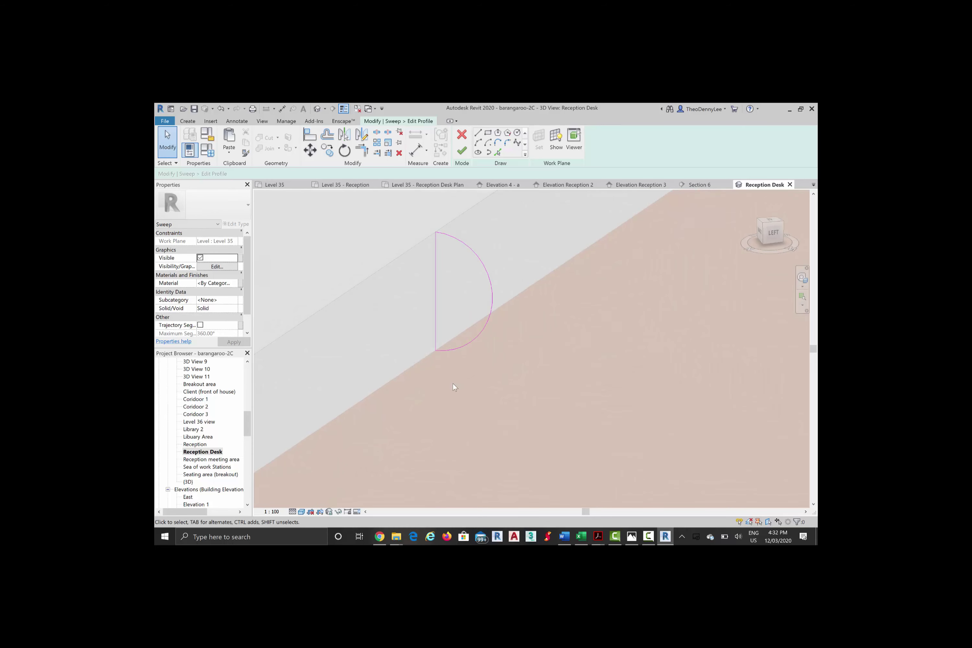
pyautogui.scroll(-1, 453, 384)
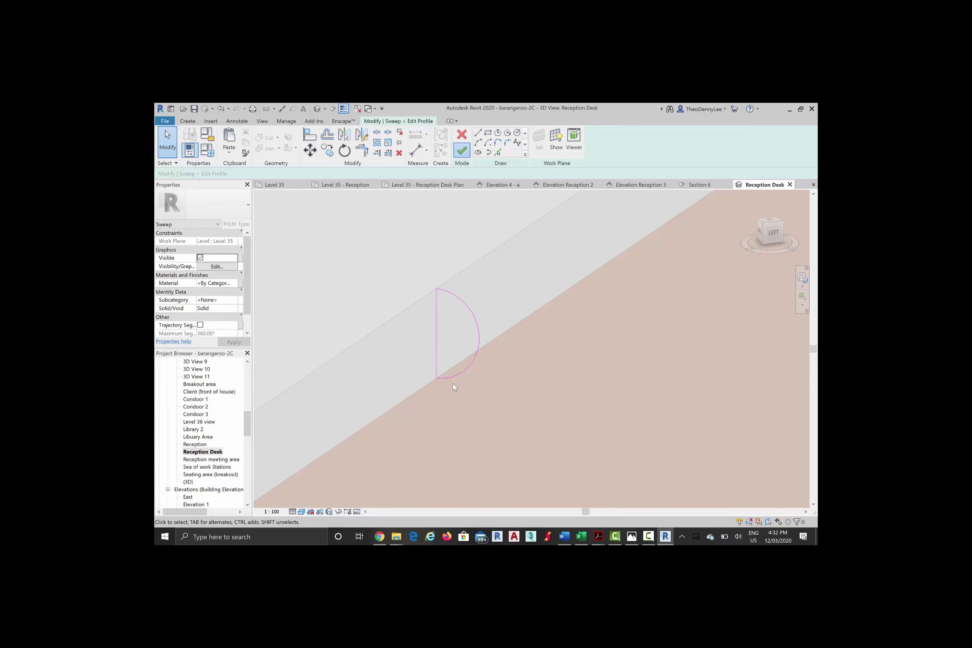
# Step: Finish the profile sketch and complete the sweep along the worktop's front edge
pyautogui.click(461, 151)
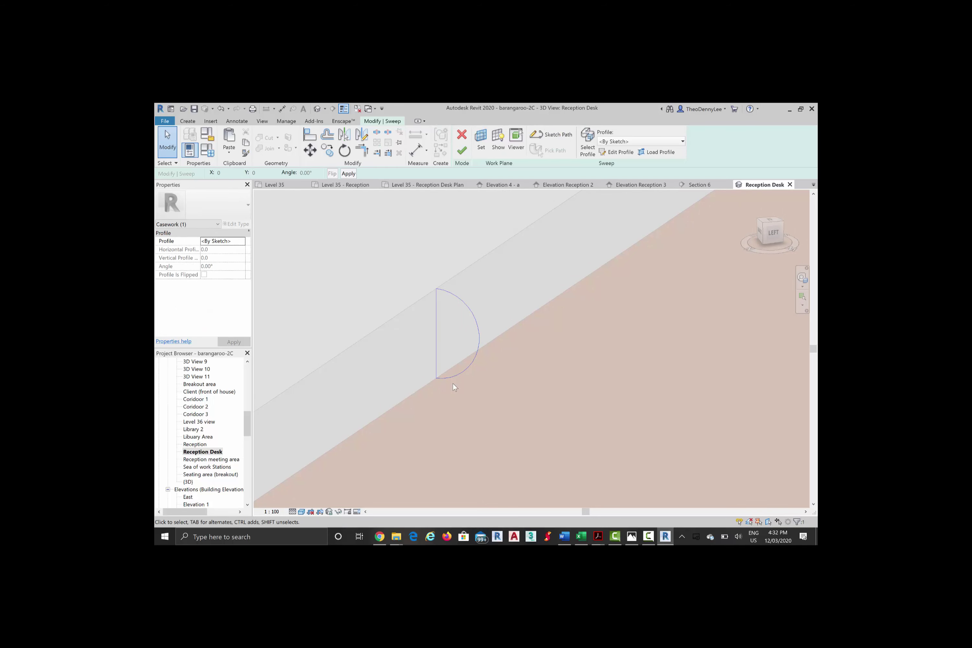
pyautogui.scroll(-3, 455, 386)
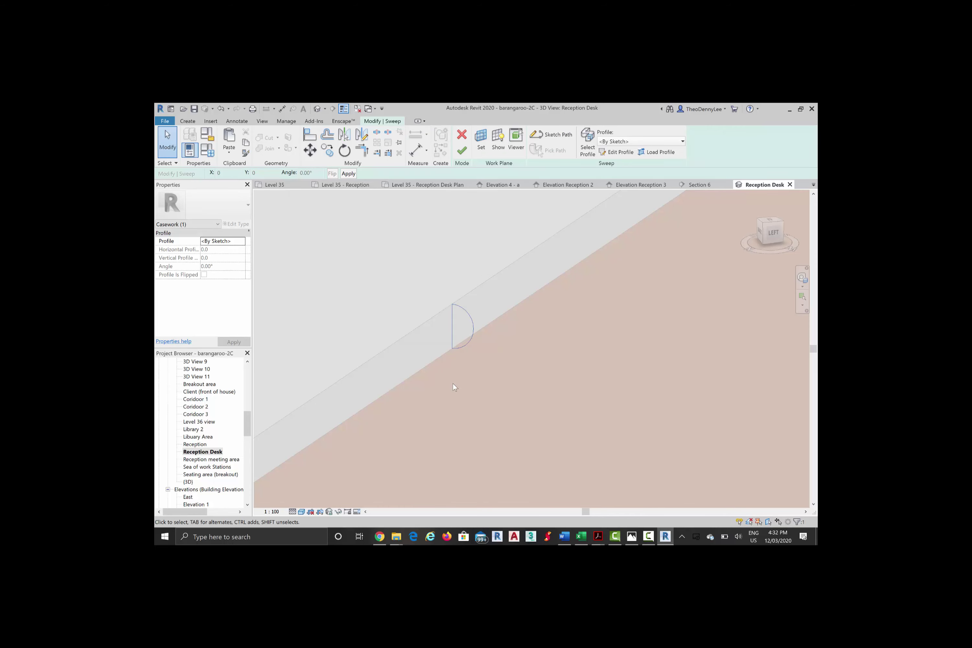
pyautogui.scroll(-6, 454, 387)
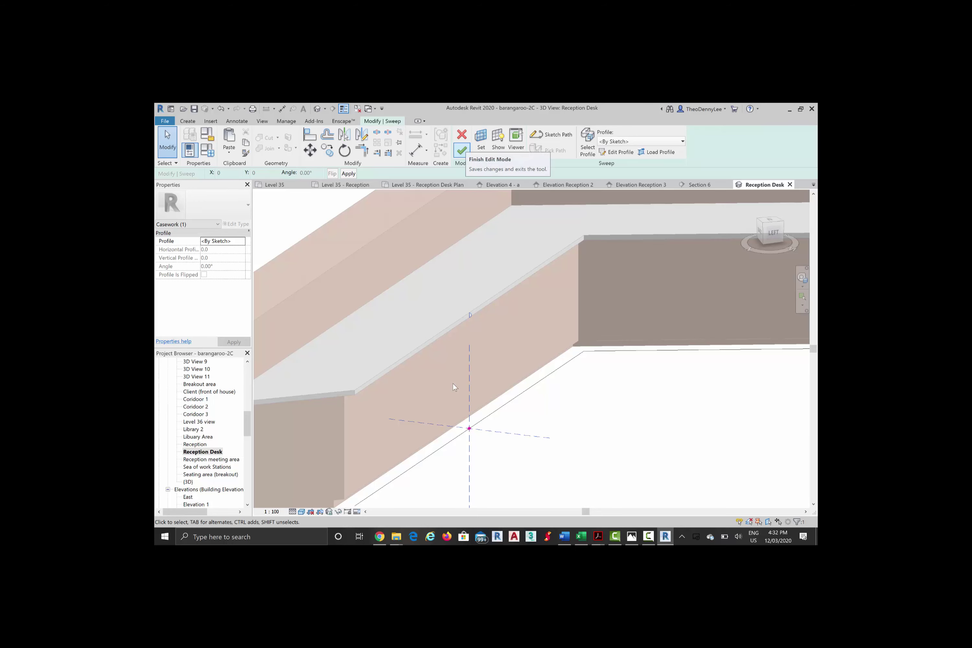
pyautogui.click(461, 150)
pyautogui.scroll(1, 362, 399)
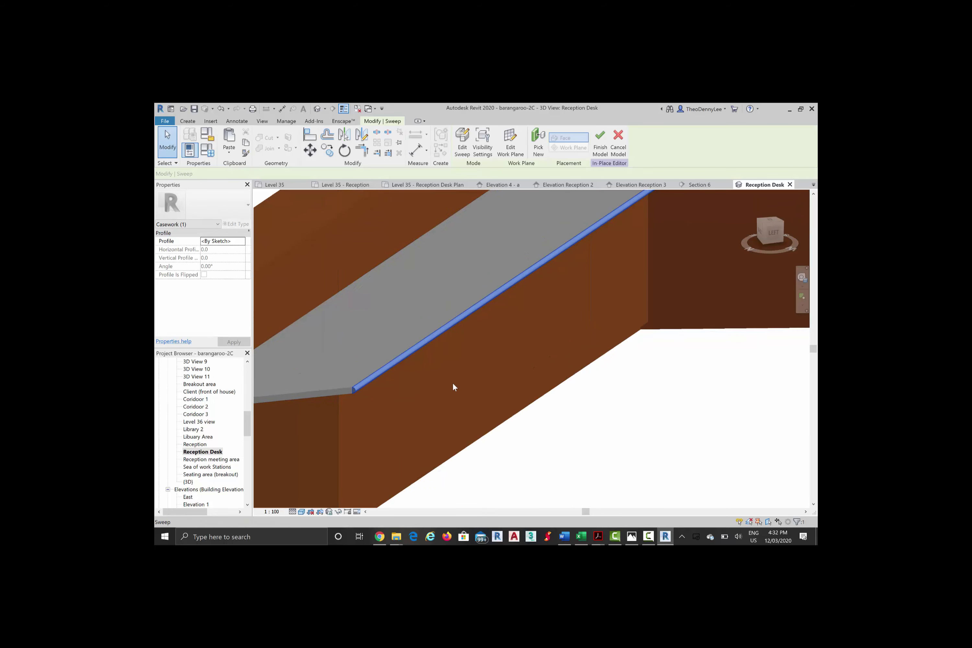
# Step: Examine the half-round sweep along the worktop's front edge, from its open end to the desk's inside corner
pyautogui.scroll(5, 455, 387)
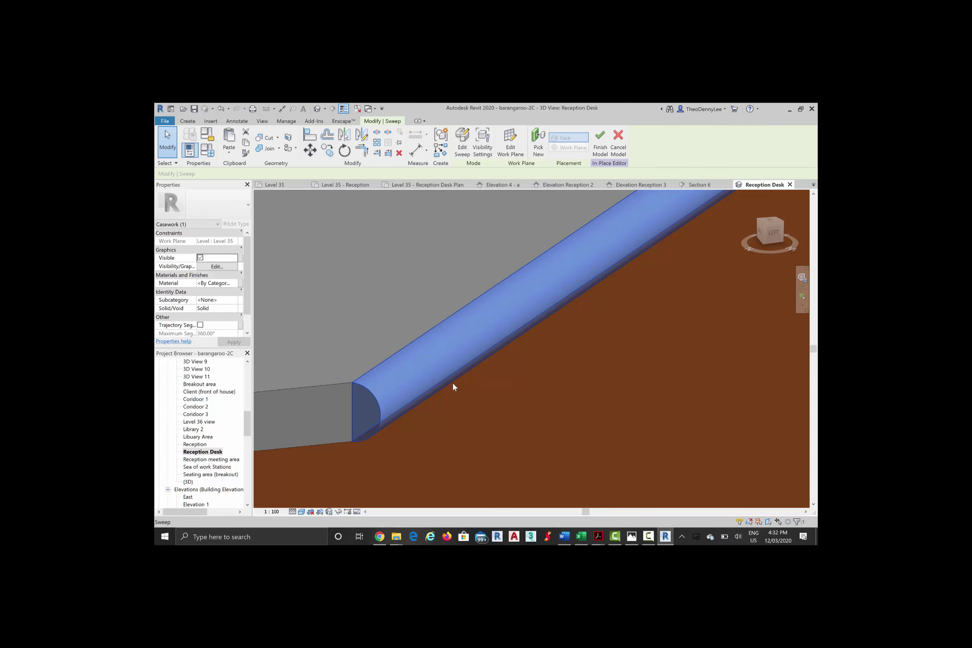
pyautogui.scroll(-5, 453, 385)
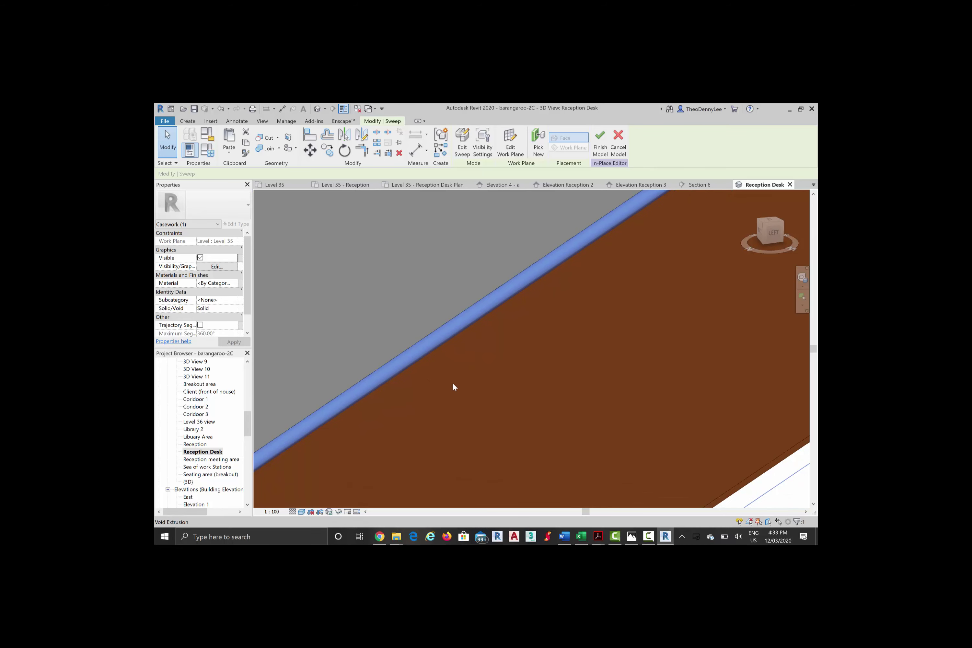
pyautogui.click(453, 384)
pyautogui.press('Escape')
pyautogui.scroll(-2, 453, 384)
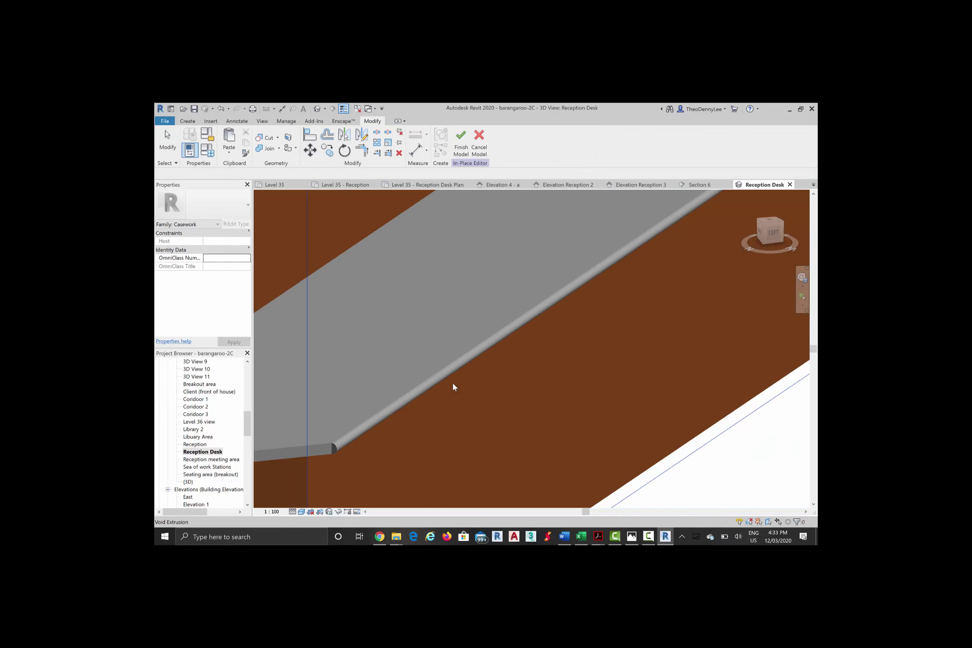
pyautogui.moveTo(453, 384); pyautogui.dragTo(256, 475, button='middle')
pyautogui.scroll(-4, 454, 387)
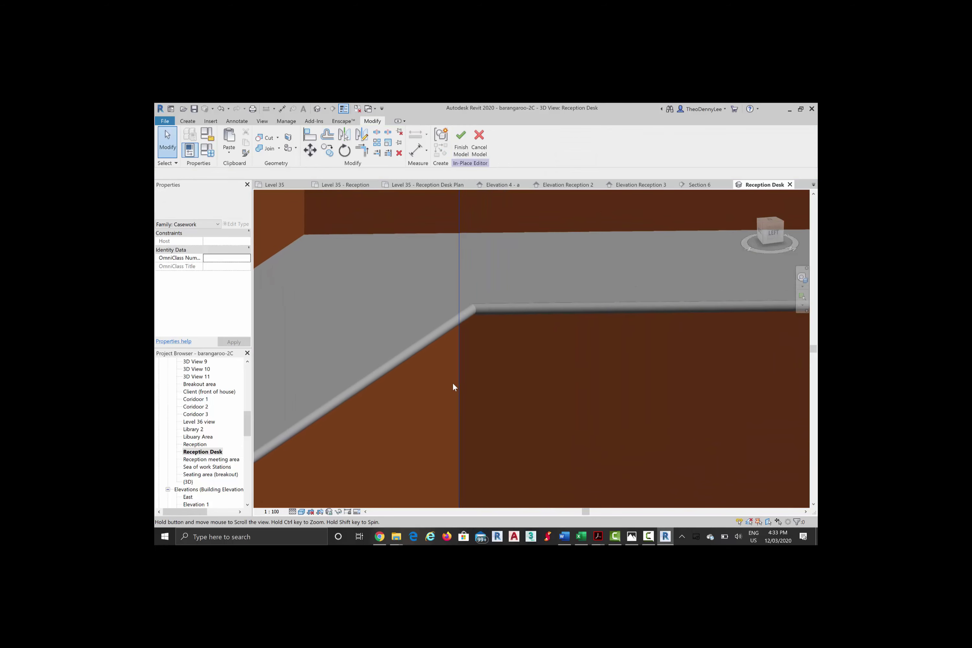
pyautogui.scroll(-2, 453, 387)
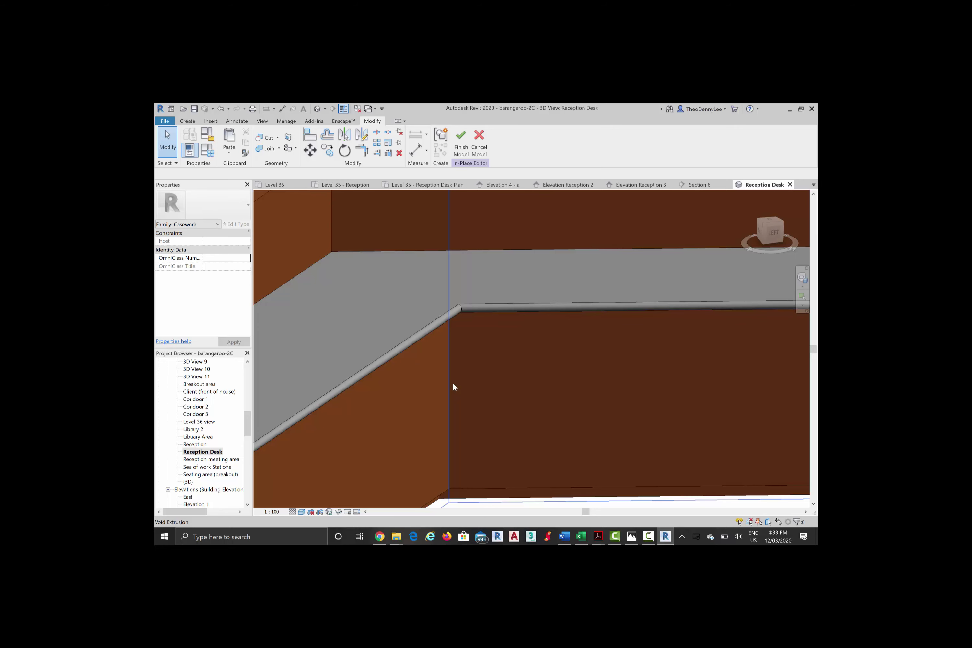
pyautogui.scroll(-2, 455, 387)
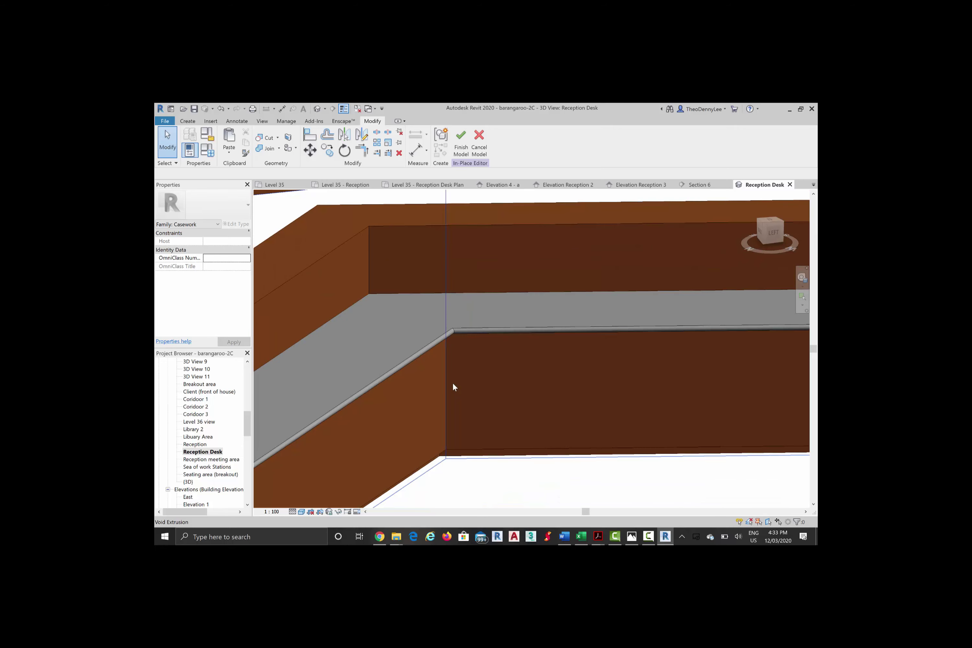
pyautogui.scroll(-1, 453, 384)
pyautogui.moveTo(453, 384); pyautogui.dragTo(611, 291, button='middle')
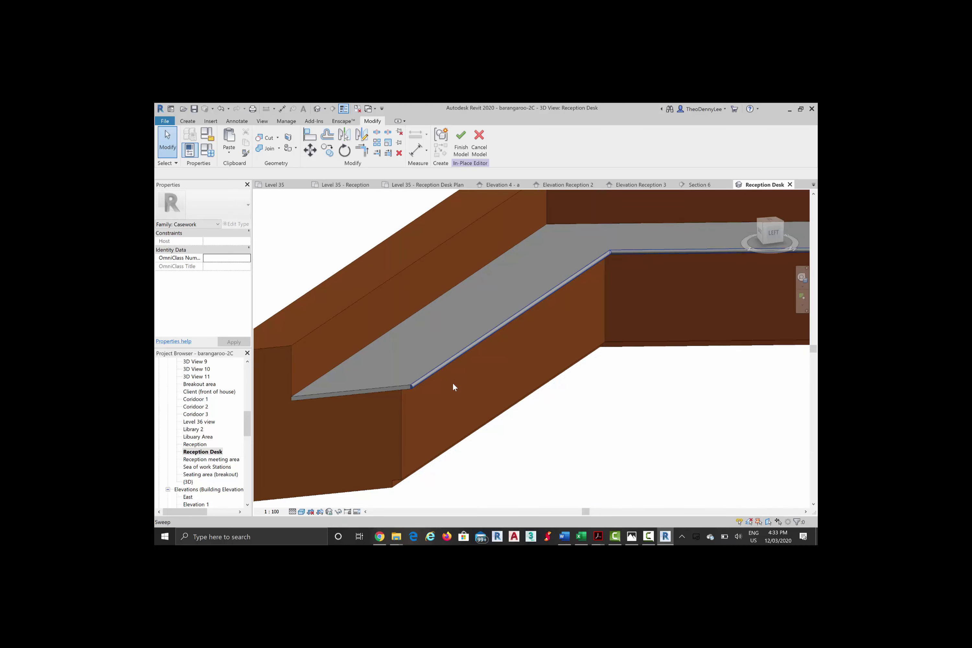
# Step: Examine how the sweep's end meets the worktop slab's angled end, checking the overlapping slab and void extrusions there
pyautogui.scroll(4, 455, 387)
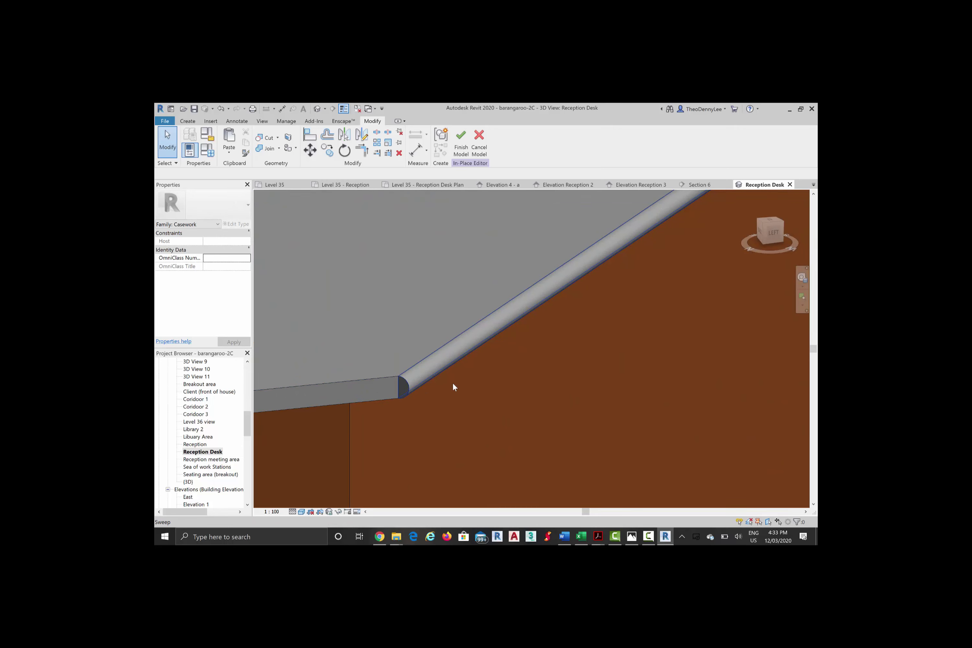
pyautogui.scroll(1, 454, 387)
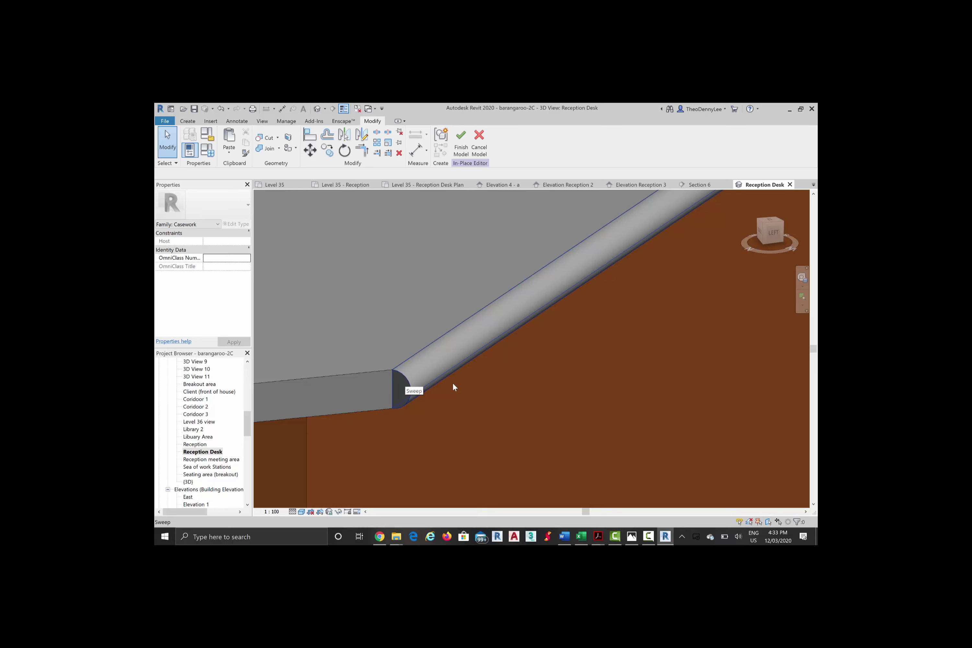
pyautogui.press('Tab')
pyautogui.click(454, 387)
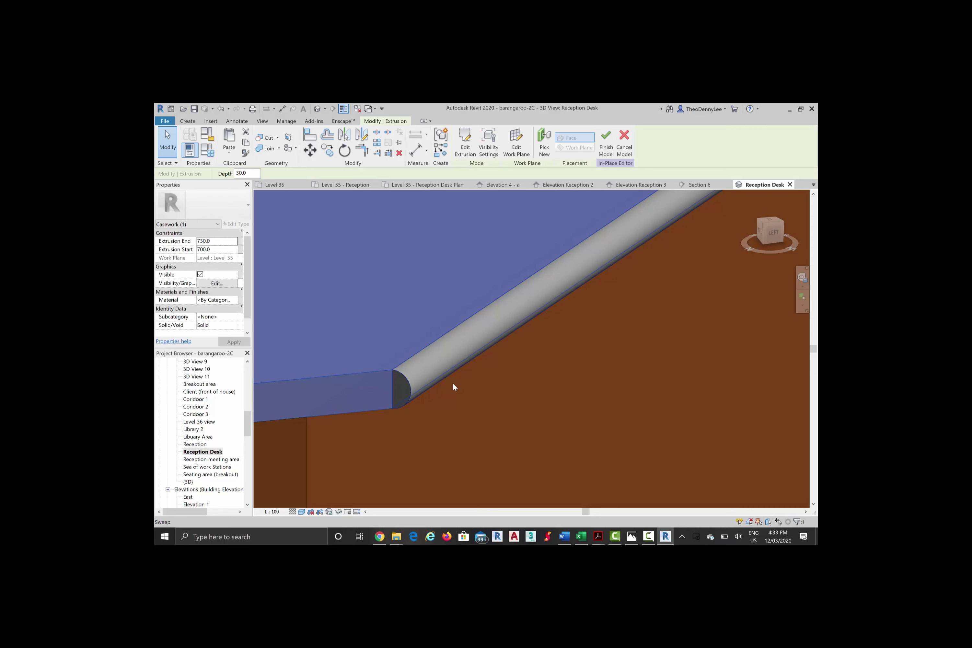
pyautogui.press('Tab')
pyautogui.click(455, 387)
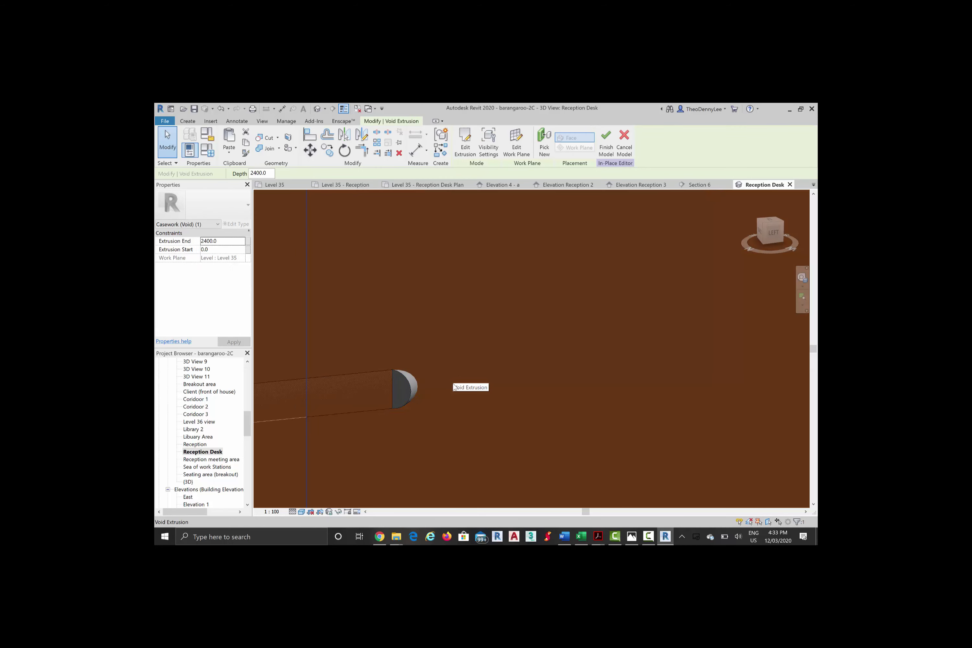
pyautogui.press('Escape')
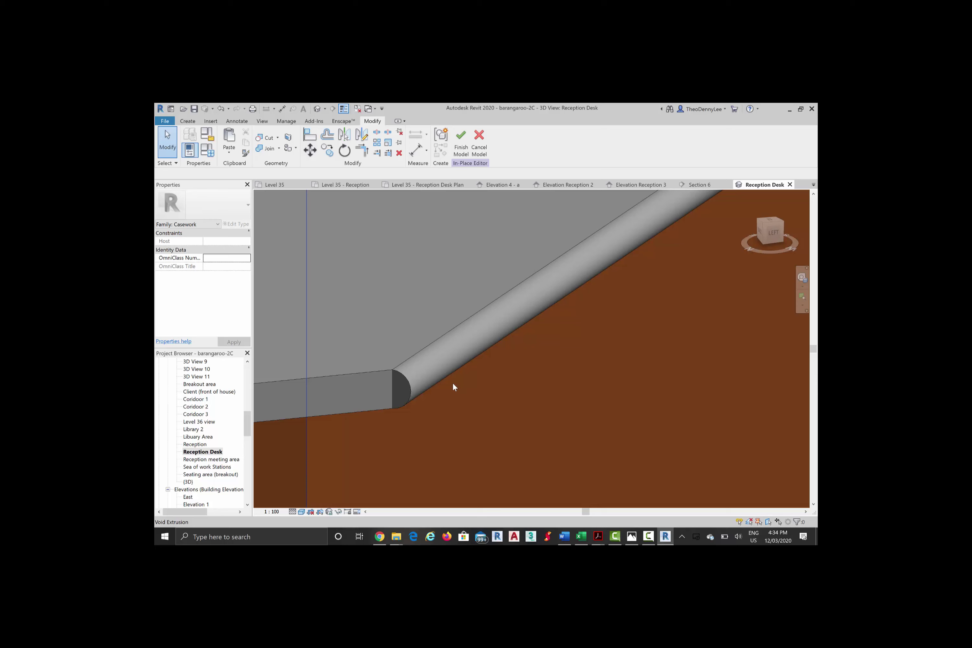
pyautogui.scroll(-2, 454, 387)
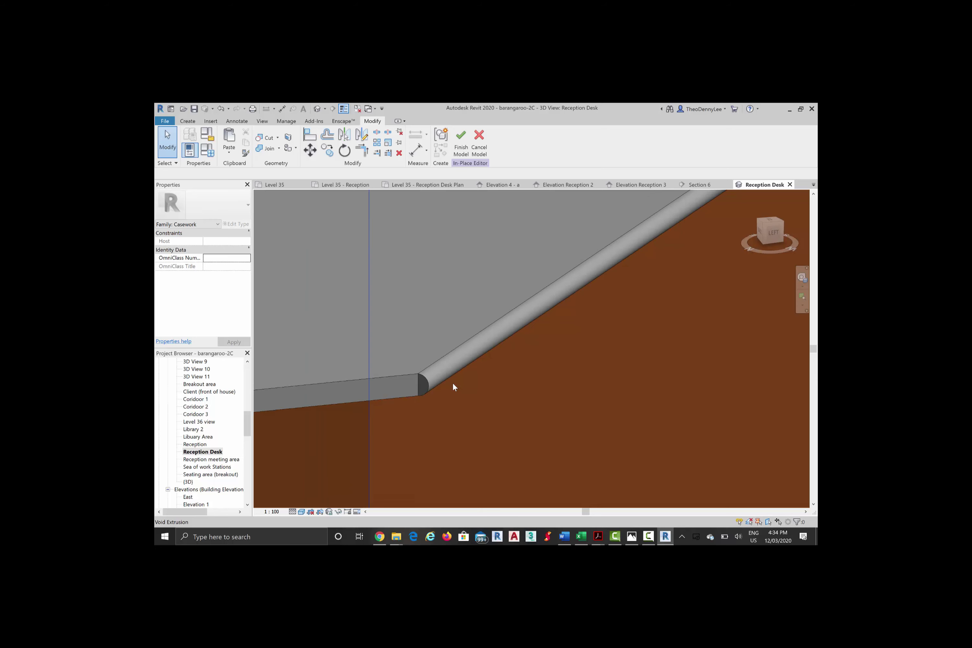
pyautogui.scroll(-1, 455, 387)
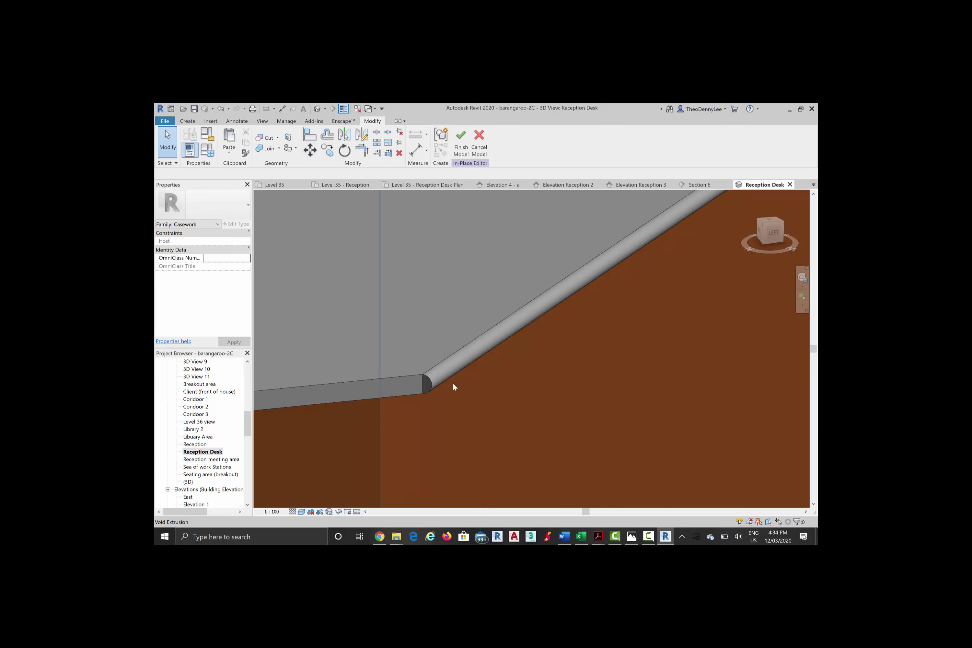
pyautogui.scroll(-4, 455, 387)
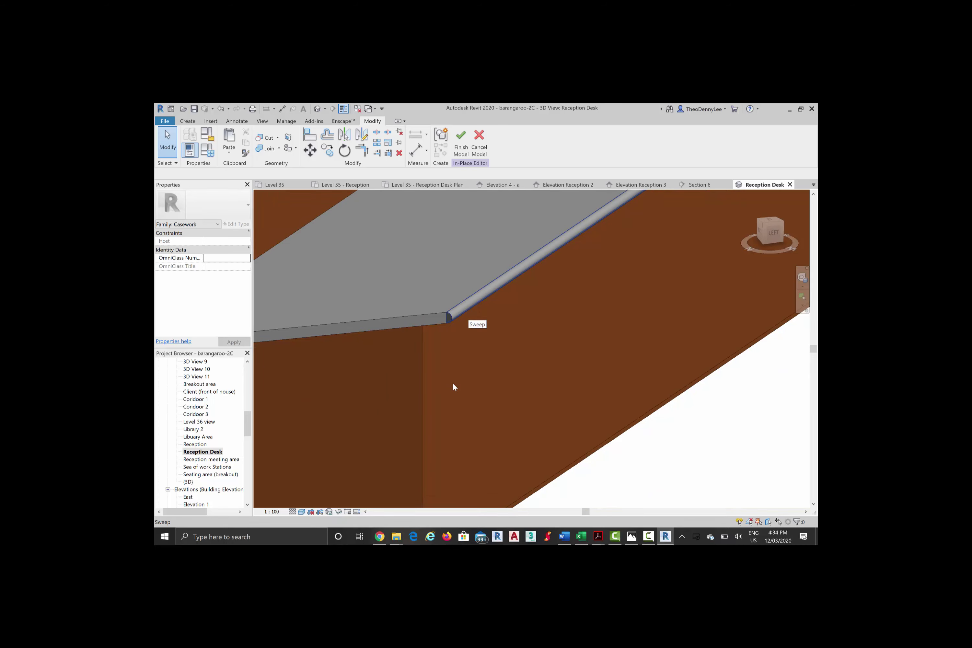
pyautogui.press('Tab')
pyautogui.press('Tab')
pyautogui.press('Tab')
pyautogui.press('Escape')
# Step: Start a void extrusion and pick the worktop slab's angled end edge as its first sketch line
pyautogui.press('Right')
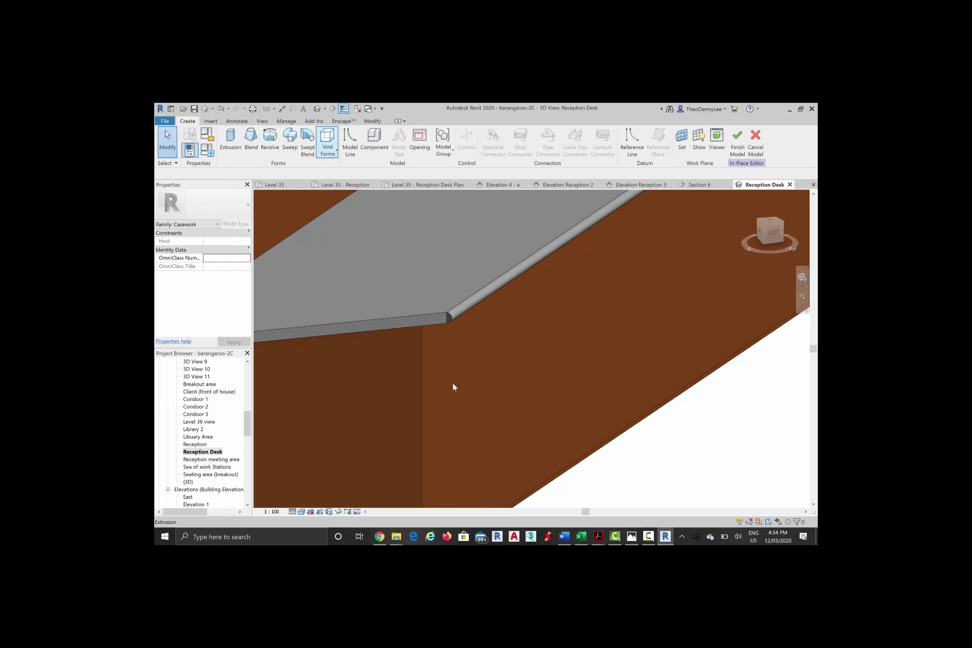
pyautogui.press('Down')
pyautogui.press('Return')
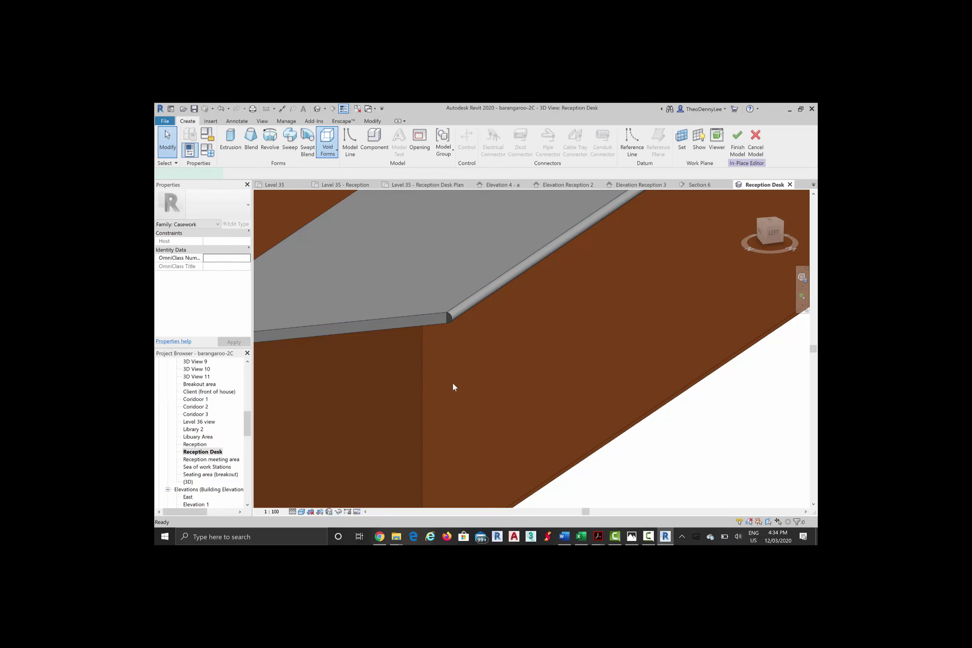
pyautogui.click(498, 152)
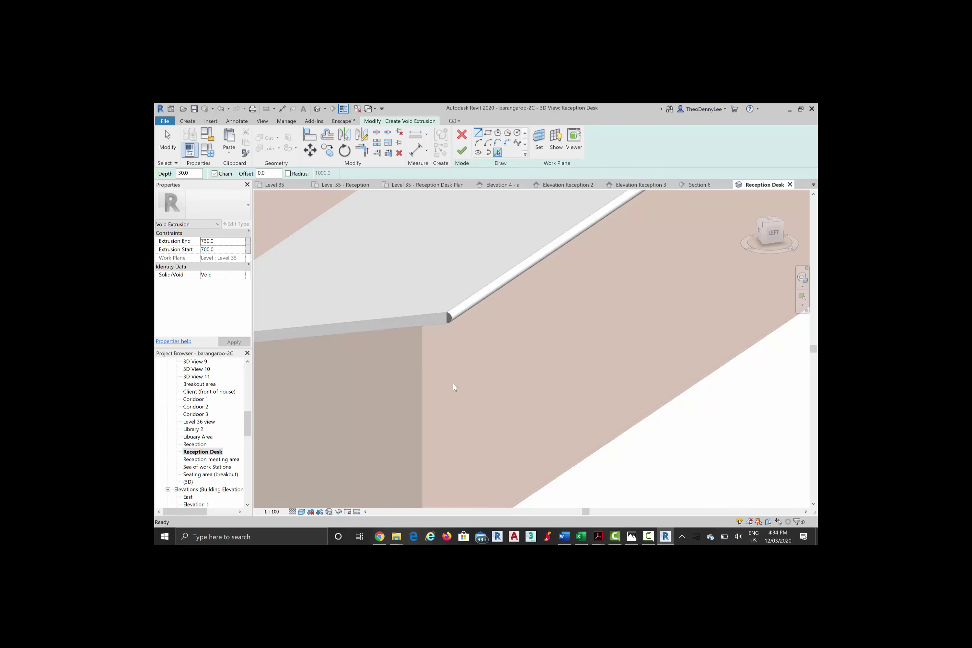
pyautogui.click(418, 321)
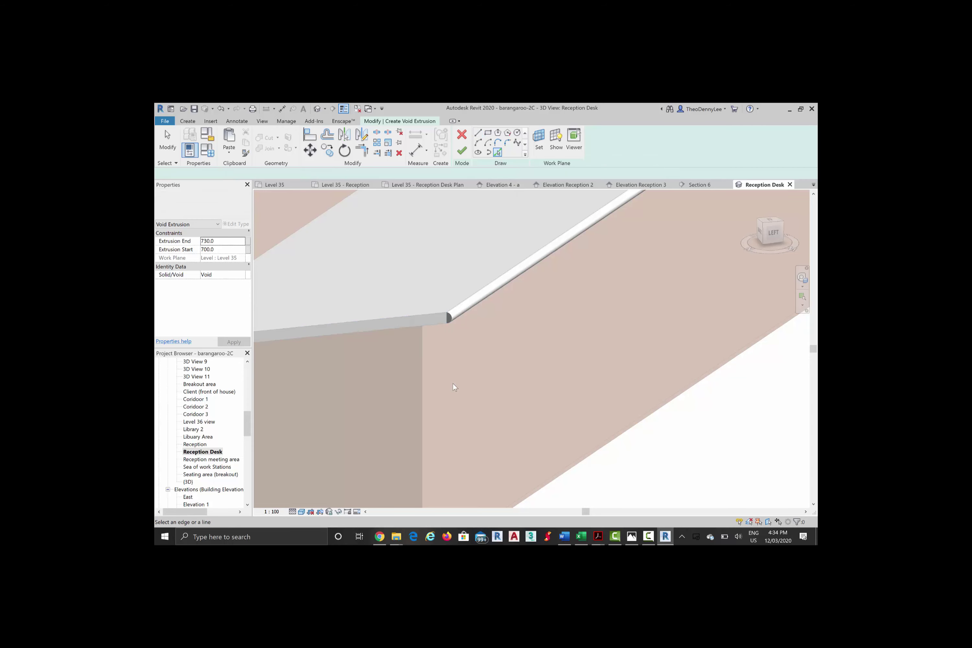
pyautogui.scroll(-1, 453, 384)
pyautogui.moveTo(453, 384); pyautogui.dragTo(497, 306, button='middle')
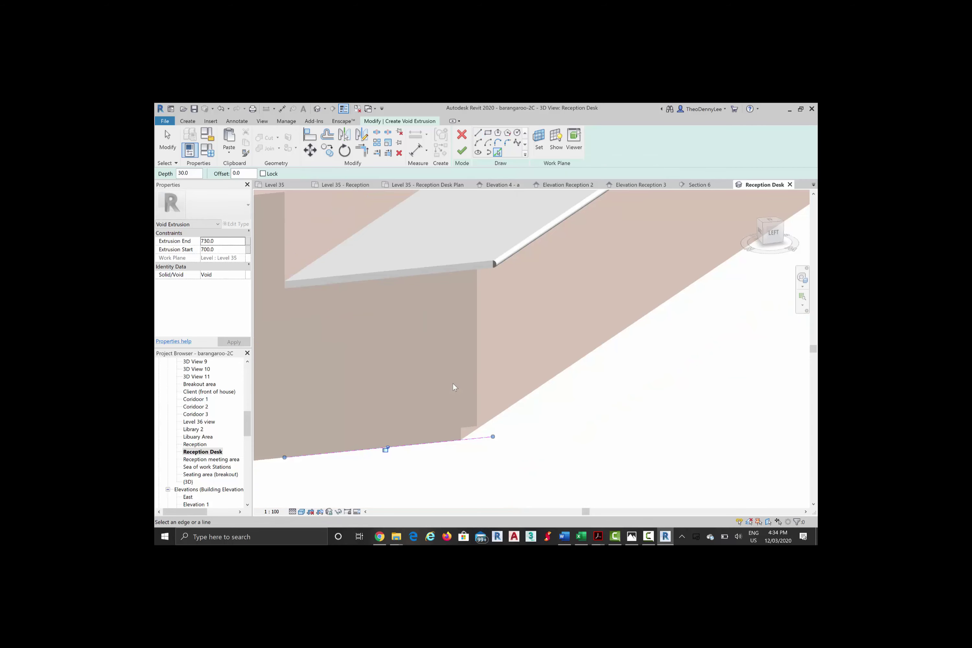
# Step: Draw three chained lines around the area outside the desk's end, the second about 1640 mm and the third about 1155 mm long
pyautogui.scroll(1, 450, 238)
pyautogui.click(477, 132)
pyautogui.scroll(-1, 547, 236)
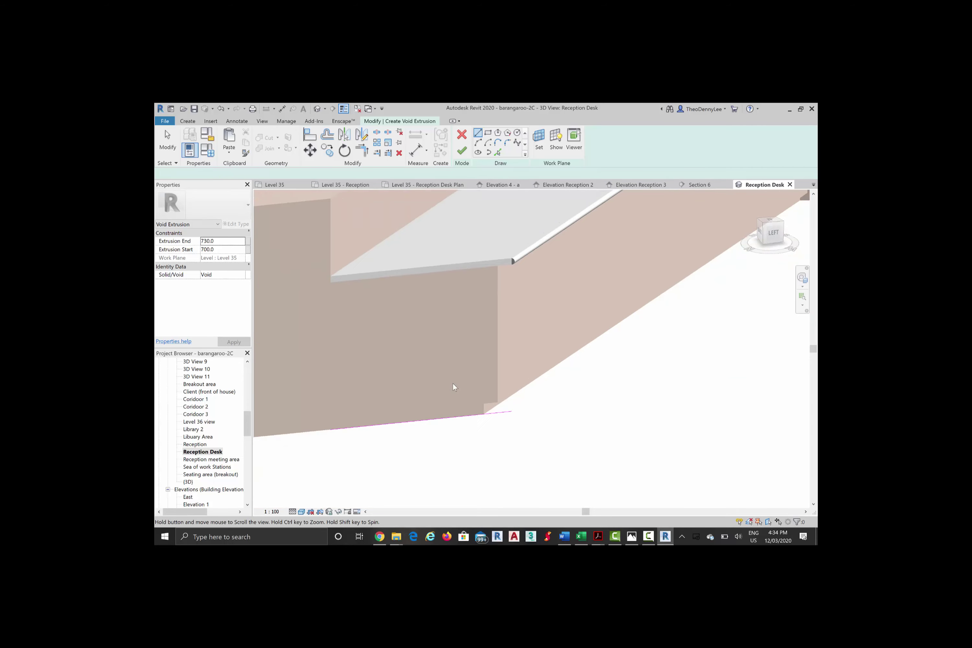
pyautogui.click(584, 370)
pyautogui.scroll(-1, 552, 464)
pyautogui.moveTo(552, 463); pyautogui.dragTo(569, 423, button='middle')
pyautogui.click(522, 476)
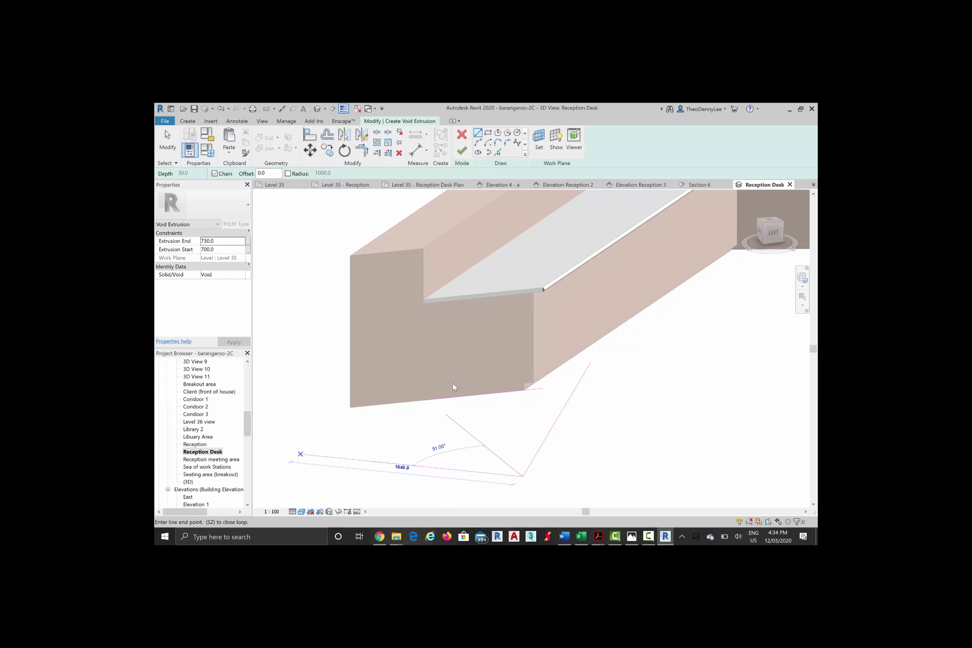
pyautogui.click(300, 453)
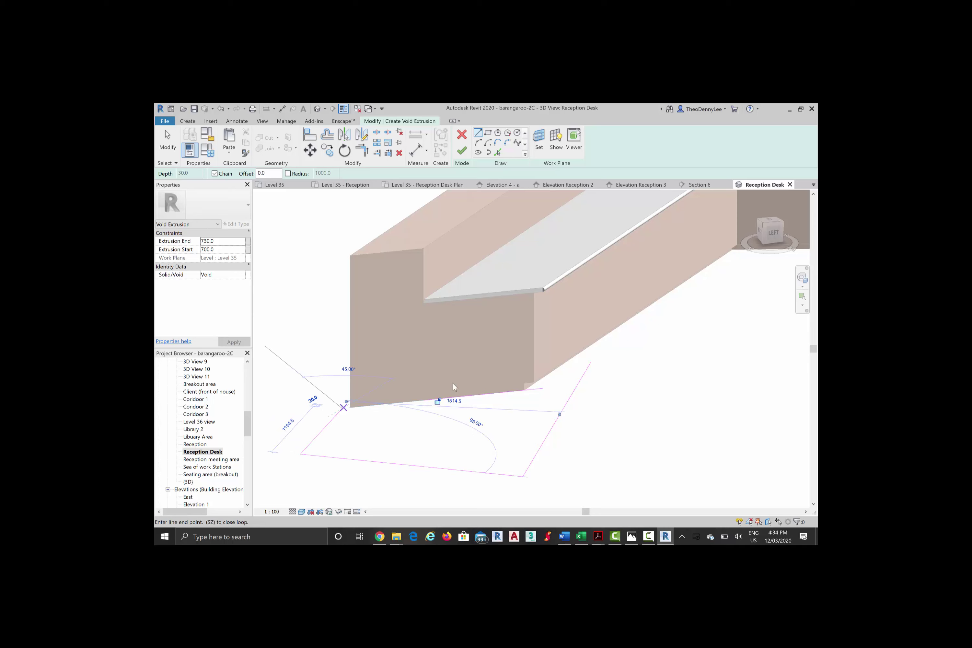
pyautogui.click(454, 387)
# Step: Trim and extend the picked edge line to both side lines to close the void's four-sided sketch
pyautogui.press('Escape')
pyautogui.press('t')
pyautogui.press('r')
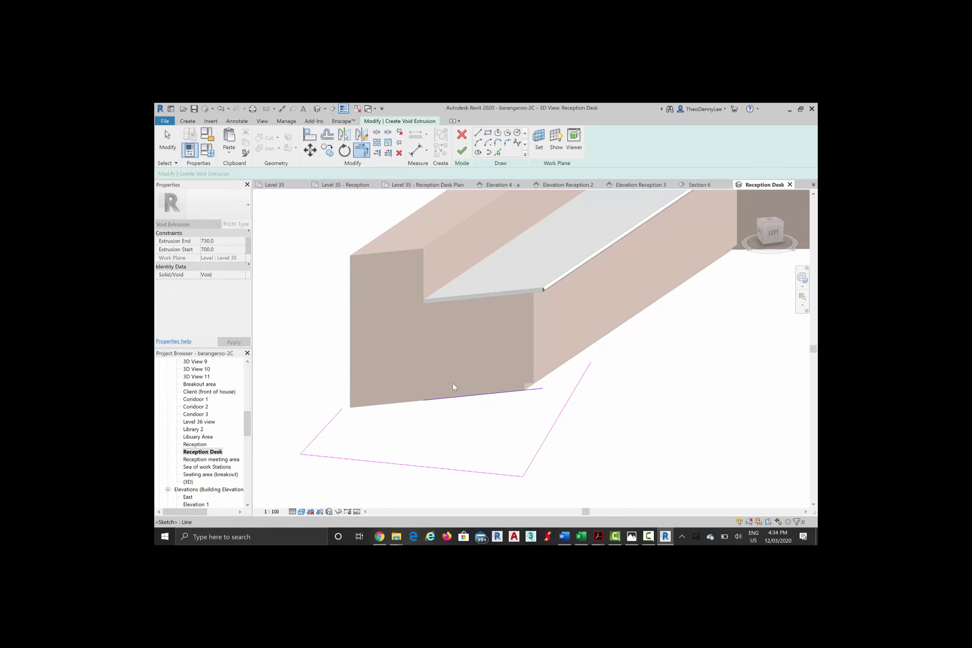
pyautogui.click(501, 393)
pyautogui.click(557, 419)
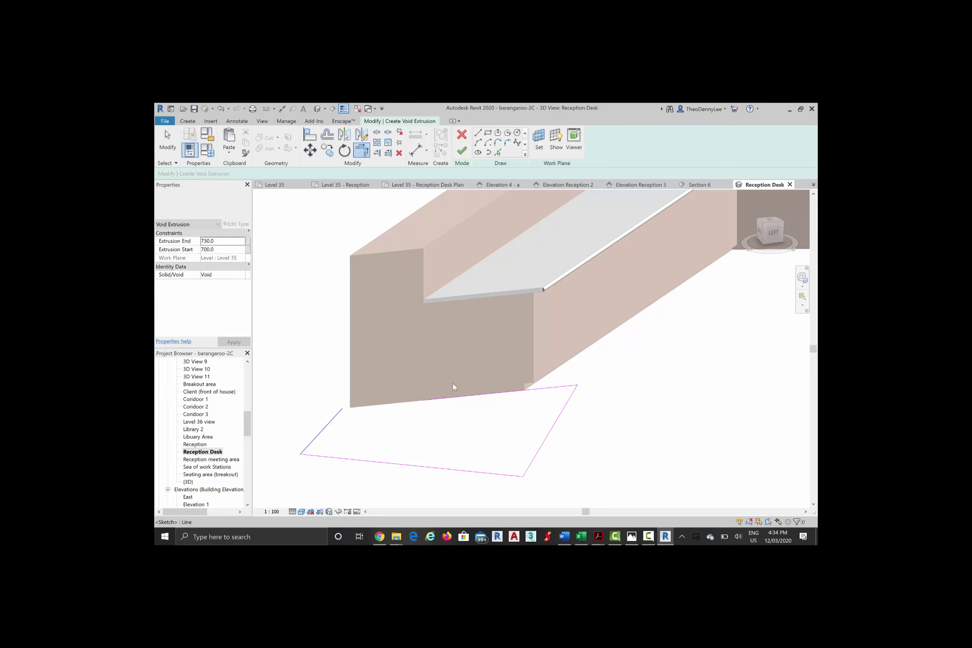
pyautogui.click(455, 387)
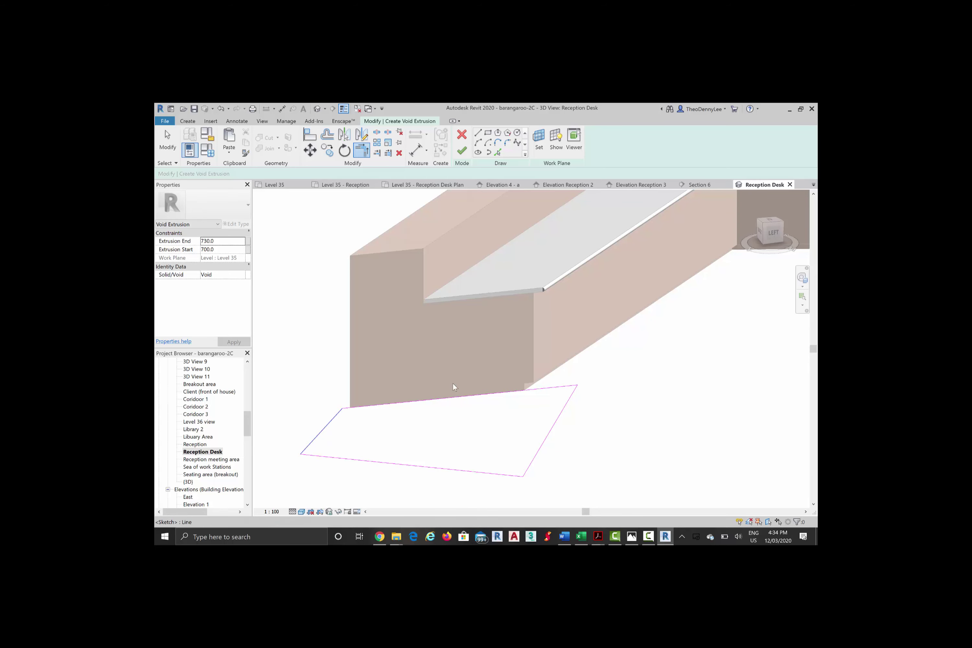
pyautogui.press('Escape')
pyautogui.rightClick(454, 388)
pyautogui.press('Return')
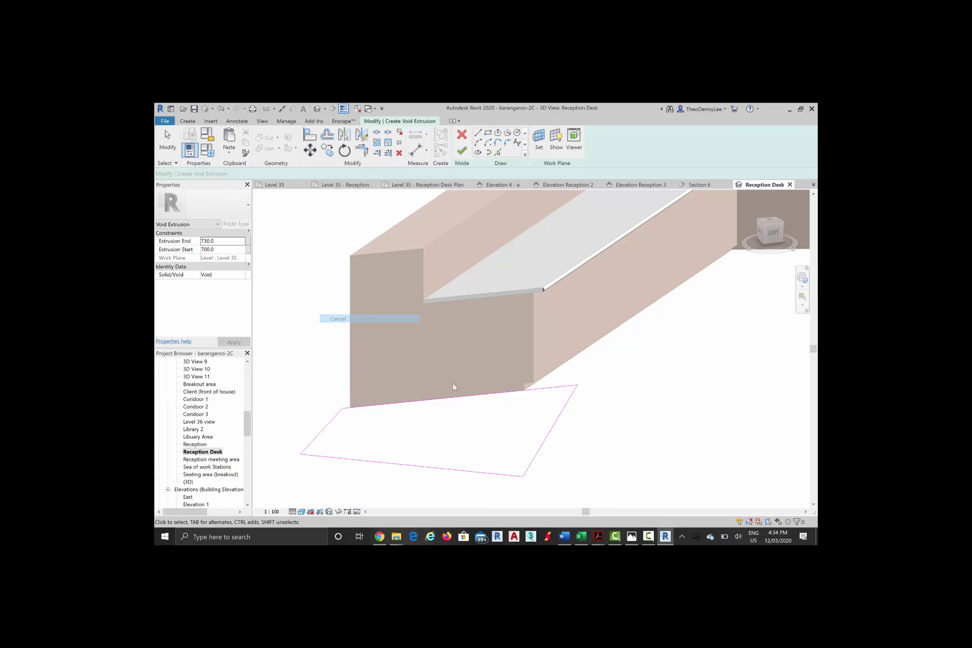
# Step: Finish the void extrusion and stretch its lower face down to an extrusion start of about -64 mm to cut the sweep's end
pyautogui.scroll(2, 455, 388)
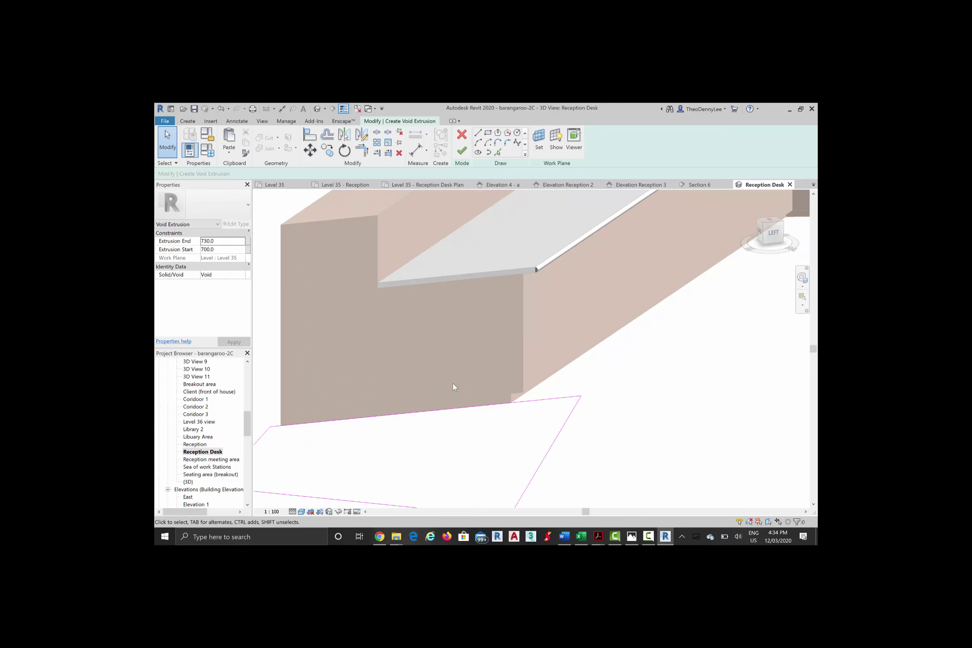
pyautogui.click(462, 151)
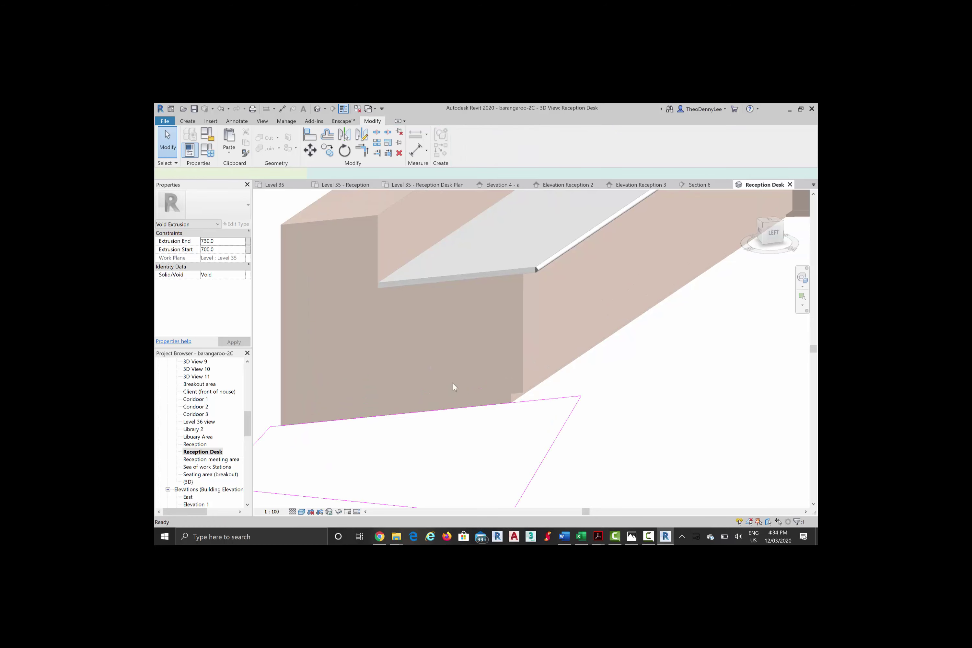
pyautogui.scroll(-2, 455, 387)
pyautogui.moveTo(455, 387)
pyautogui.keyDown('shift'); pyautogui.mouseDown(button='middle')
pyautogui.moveTo(417, 350)
pyautogui.moveTo(454, 387)
pyautogui.mouseUp(button='middle'); pyautogui.keyUp('shift')
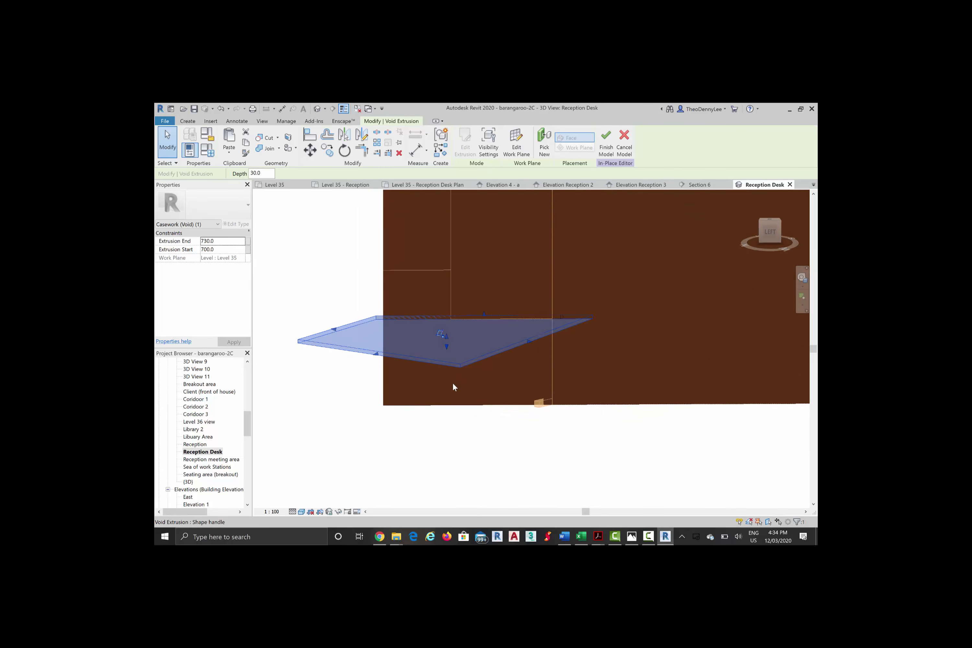
pyautogui.moveTo(446, 347); pyautogui.dragTo(446, 441)
pyautogui.moveTo(453, 384); pyautogui.dragTo(453, 384)
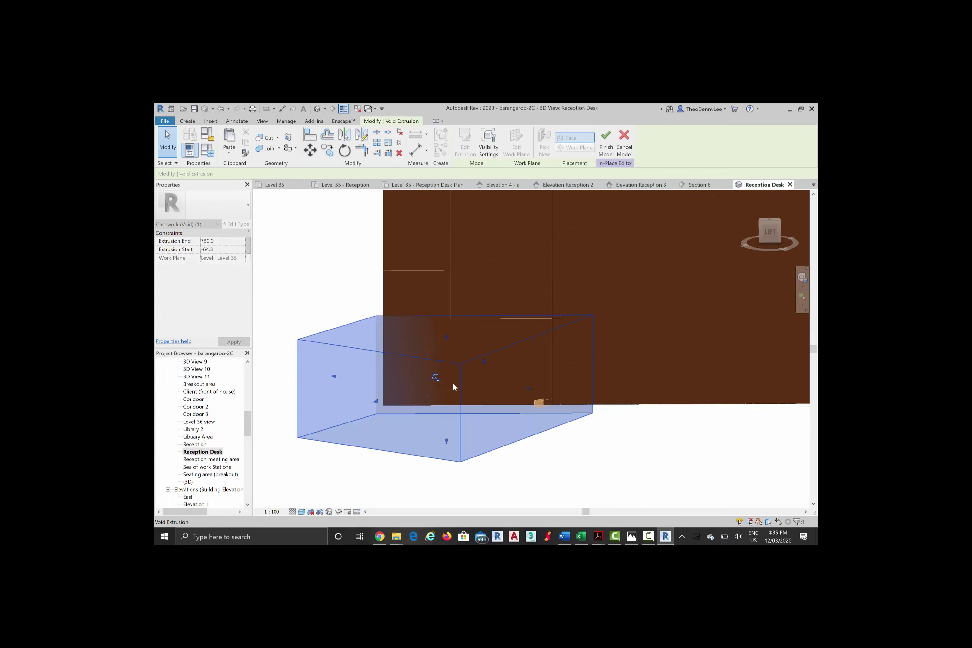
pyautogui.press('Escape')
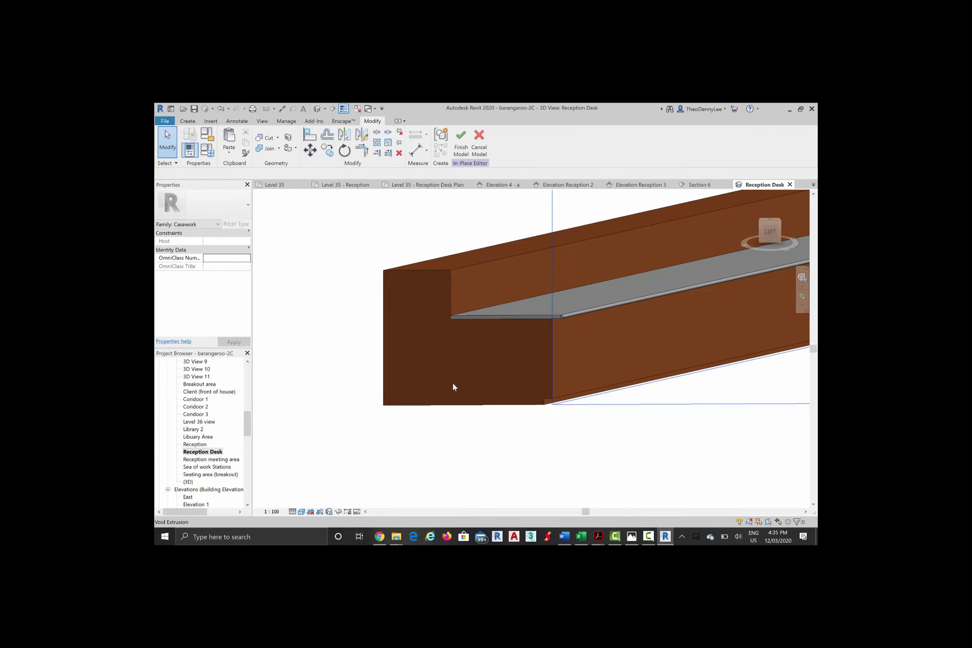
# Step: Inspect the cut end of the half-round sweep against the worktop slab's angled end
pyautogui.keyDown('shift'); pyautogui.moveTo(453, 384); pyautogui.dragTo(453, 384, button='middle'); pyautogui.keyUp('shift')
pyautogui.scroll(2, 453, 384)
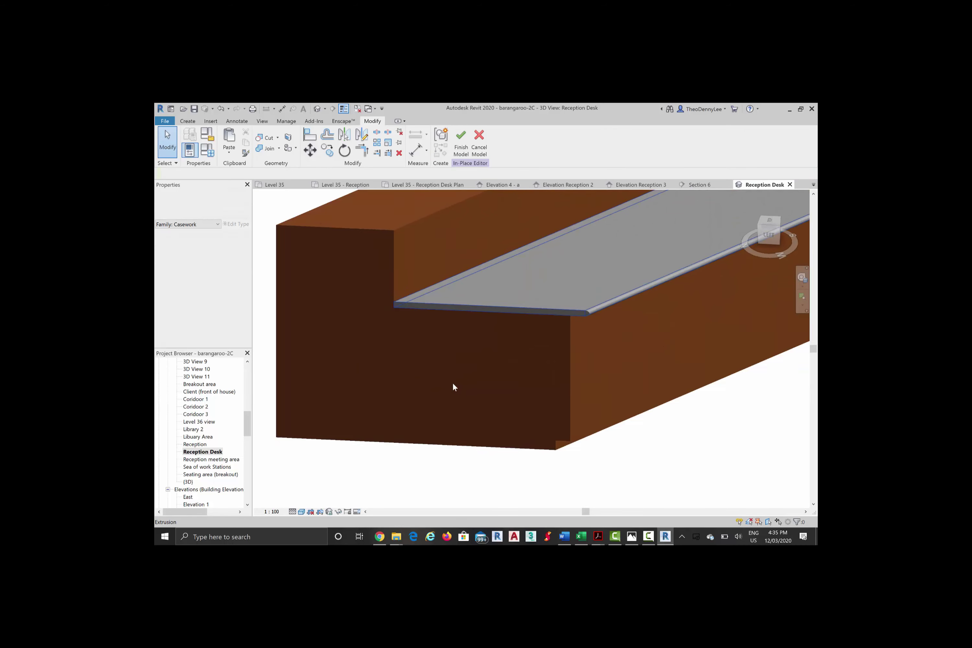
pyautogui.scroll(2, 454, 387)
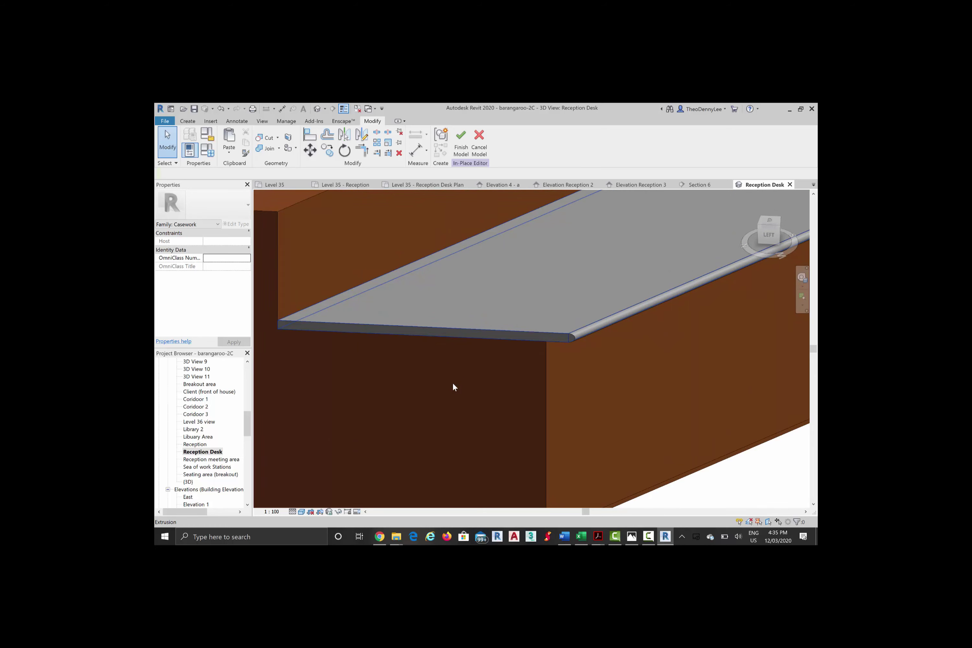
pyautogui.scroll(4, 454, 387)
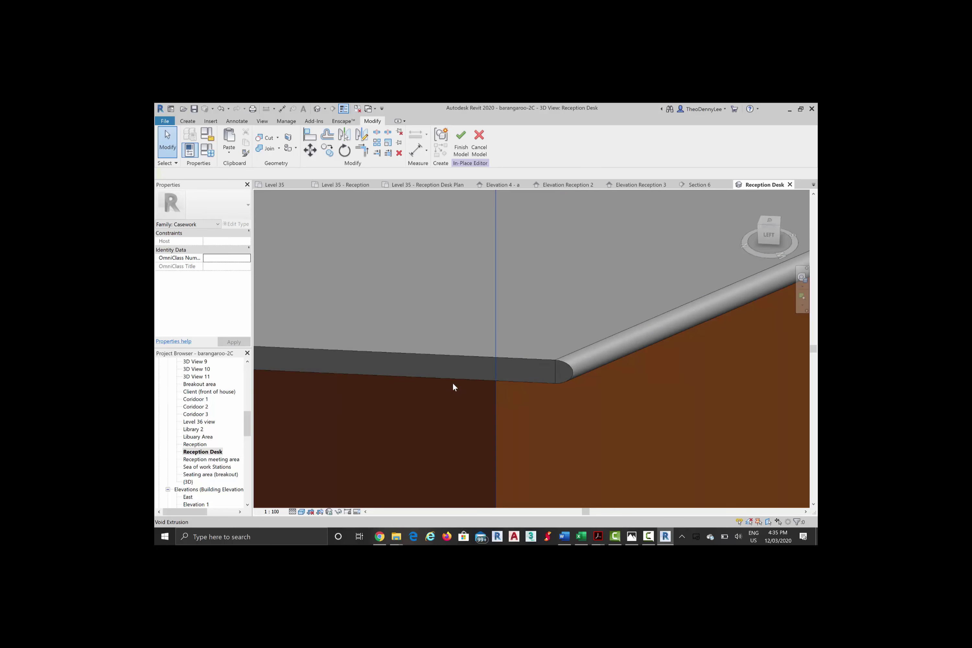
# Step: Compare the sweep's already cut end with its uncut end at the other end of the desk
pyautogui.scroll(2, 454, 387)
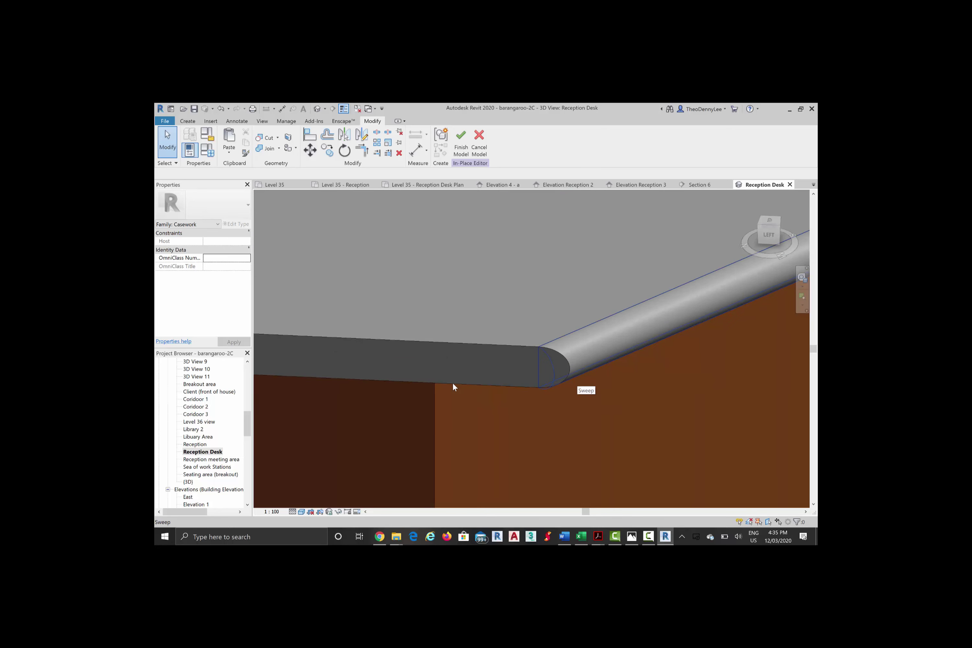
pyautogui.scroll(1, 454, 387)
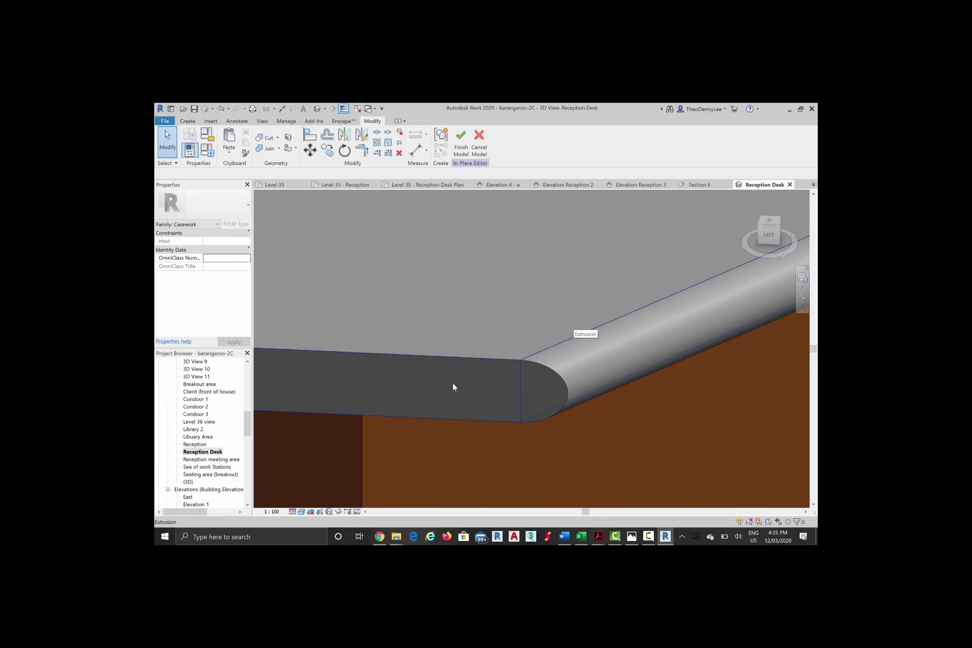
pyautogui.scroll(-15, 453, 384)
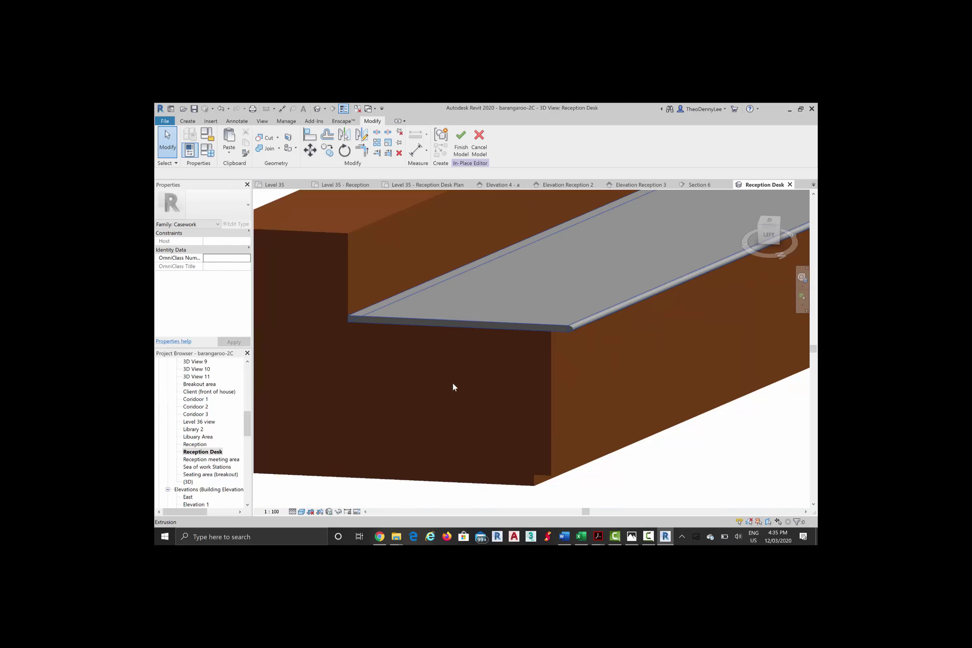
pyautogui.rightClick(552, 307)
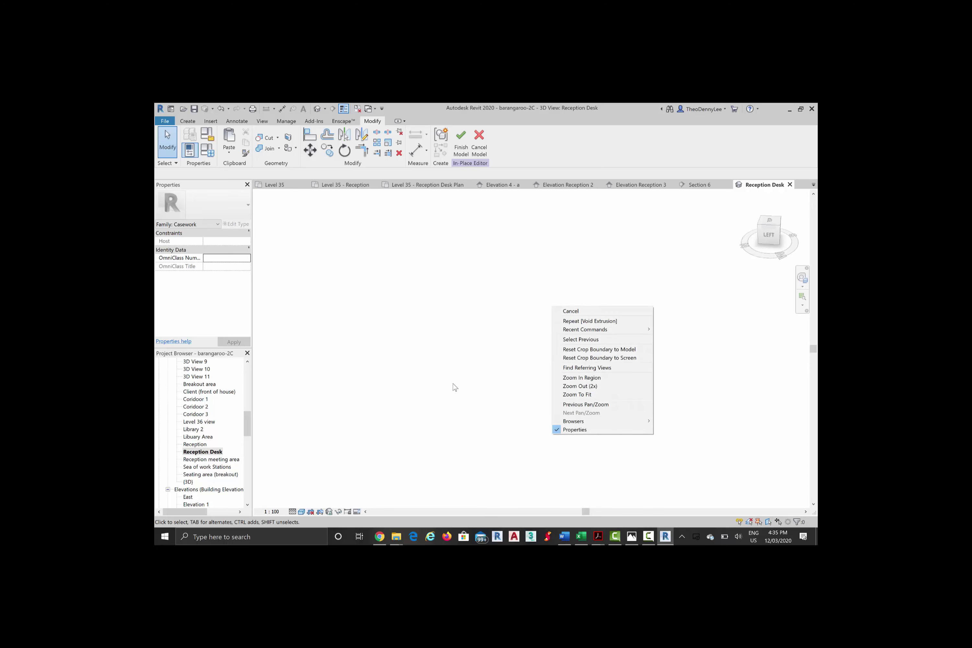
pyautogui.click(575, 395)
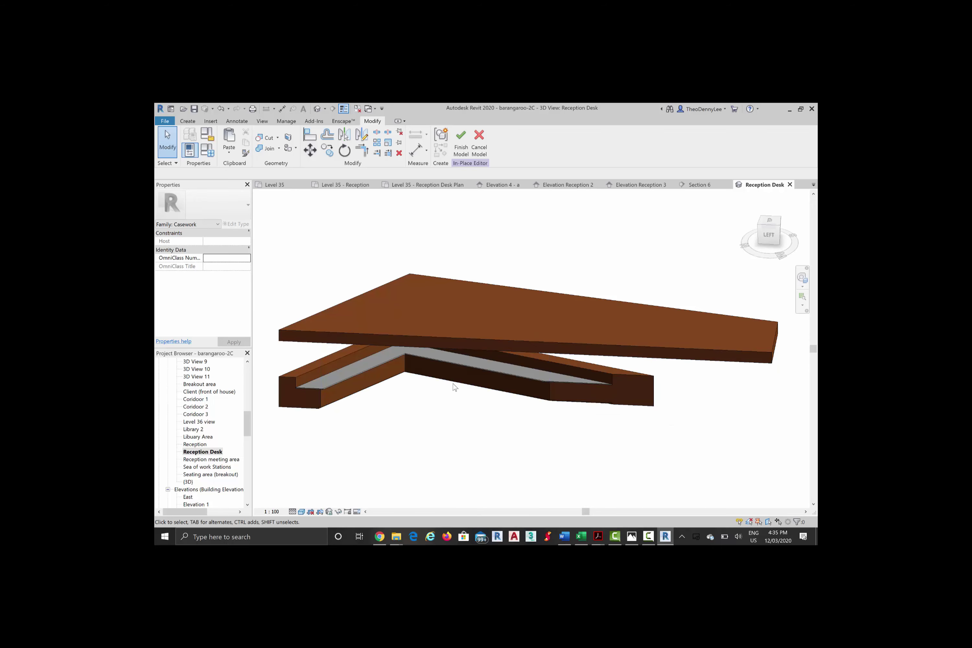
pyautogui.moveTo(554, 397)
pyautogui.keyDown('shift'); pyautogui.mouseDown(button='middle')
pyautogui.moveTo(538, 382)
pyautogui.moveTo(551, 388)
pyautogui.mouseUp(button='middle'); pyautogui.keyUp('shift')
pyautogui.scroll(4, 551, 388)
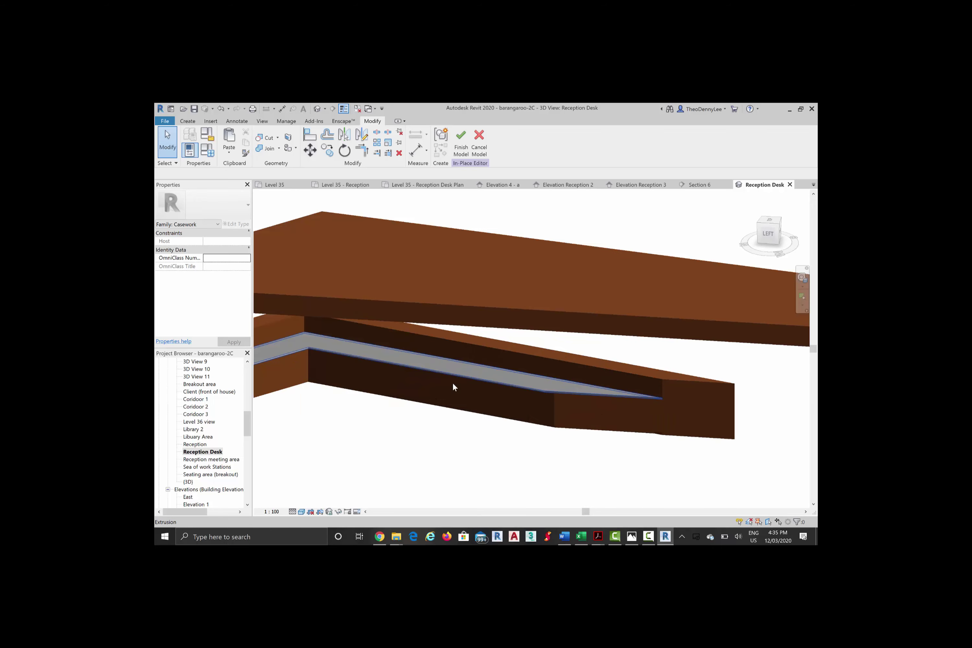
pyautogui.scroll(6, 454, 387)
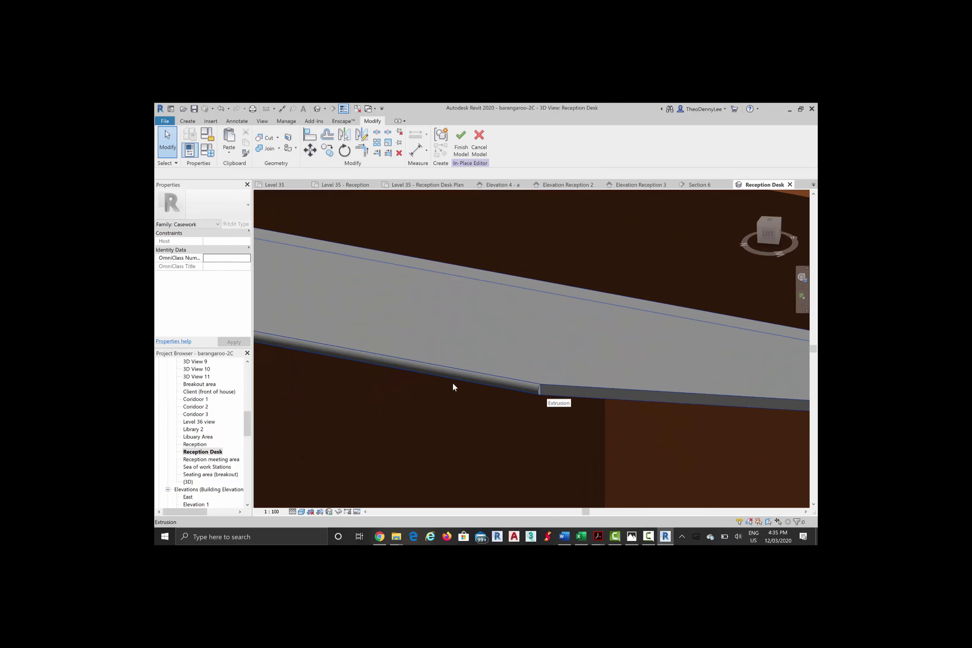
pyautogui.scroll(2, 454, 386)
# Step: Start a void extrusion and sketch a triangle around the sweep's uncut end in the Reception Desk plan, its edge on the end line about 190 mm long
pyautogui.press('Escape')
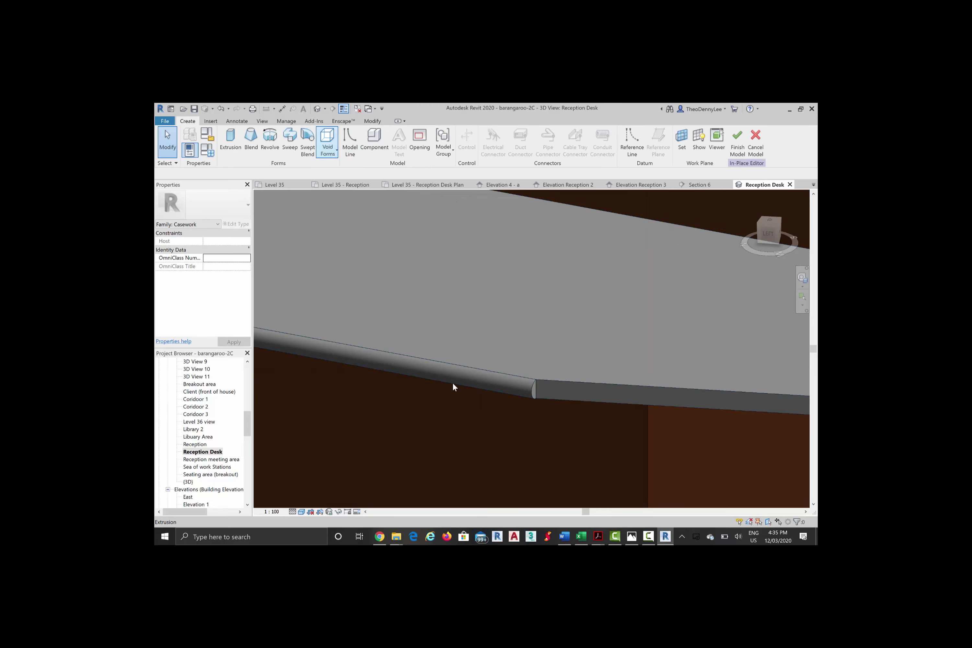
pyautogui.click(328, 150)
pyautogui.click(350, 167)
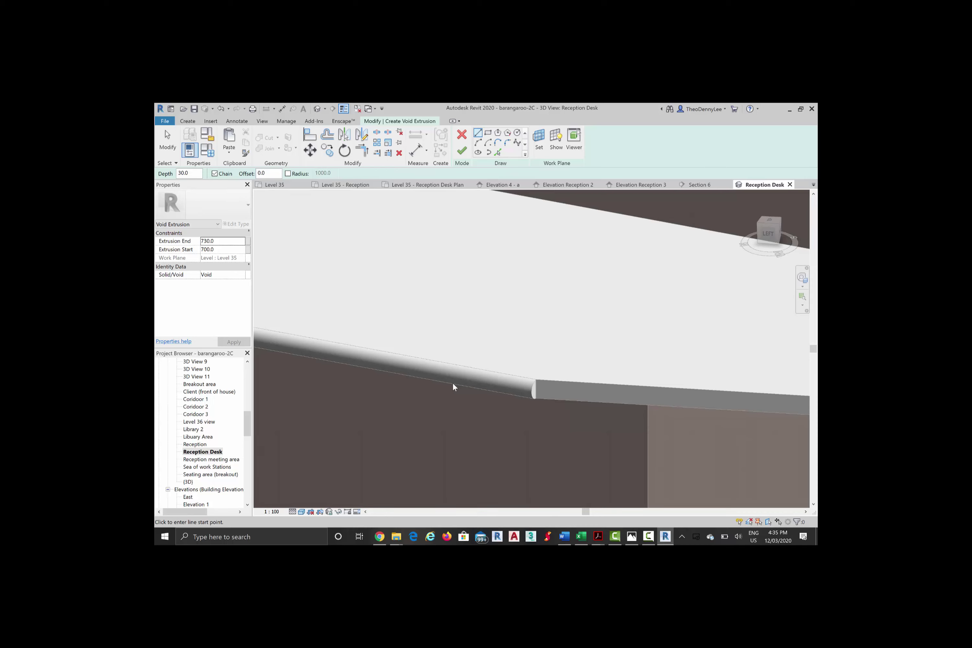
pyautogui.click(428, 185)
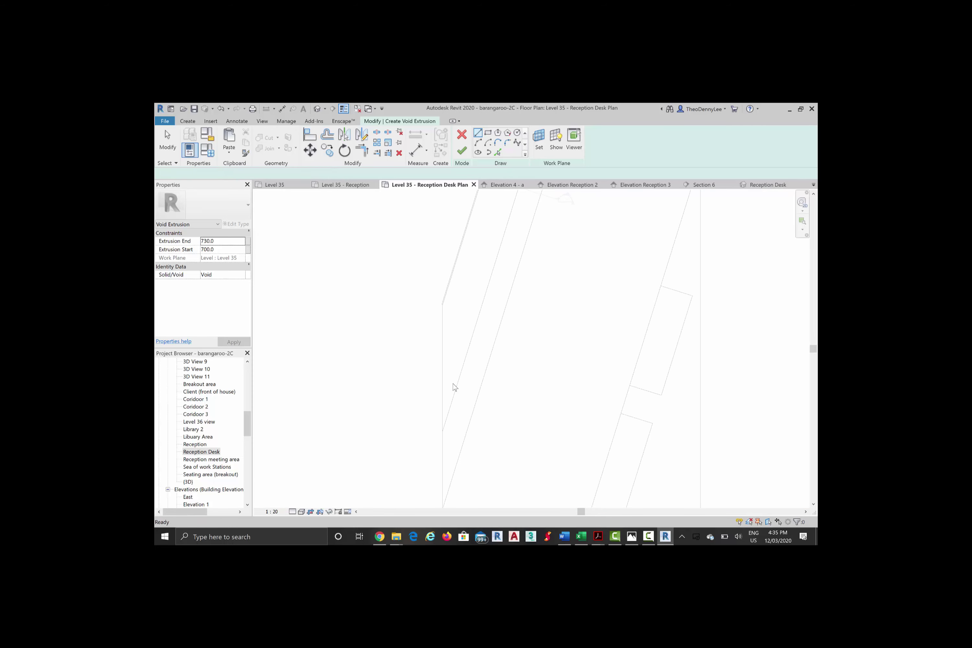
pyautogui.scroll(-2, 453, 384)
pyautogui.moveTo(453, 384)
pyautogui.mouseDown(button='middle')
pyautogui.moveTo(468, 347)
pyautogui.moveTo(467, 369)
pyautogui.moveTo(483, 372)
pyautogui.moveTo(492, 347)
pyautogui.mouseUp(button='middle')
pyautogui.scroll(-4, 455, 387)
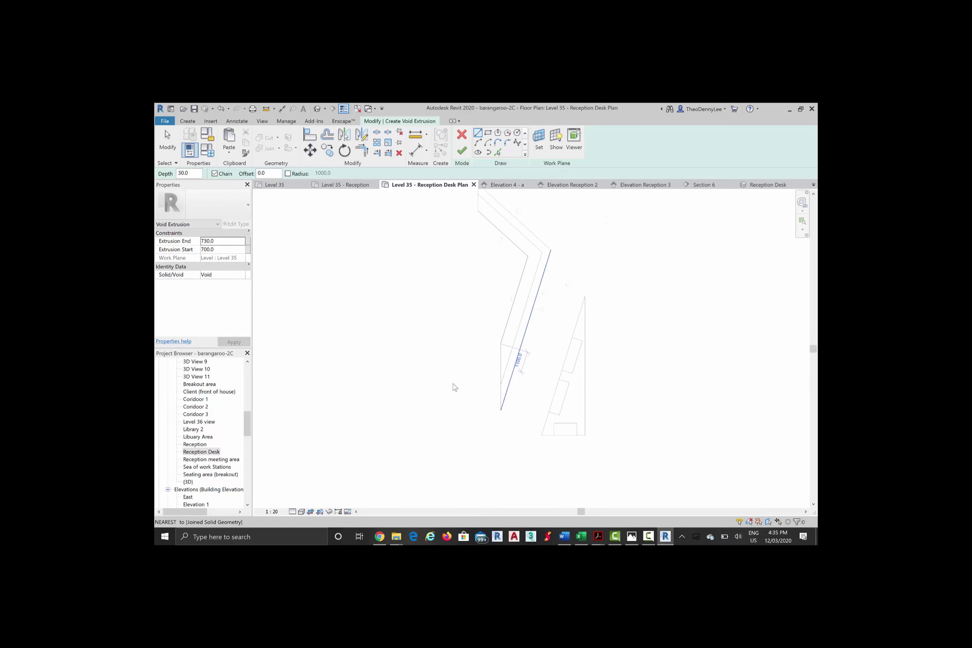
pyautogui.scroll(5, 454, 387)
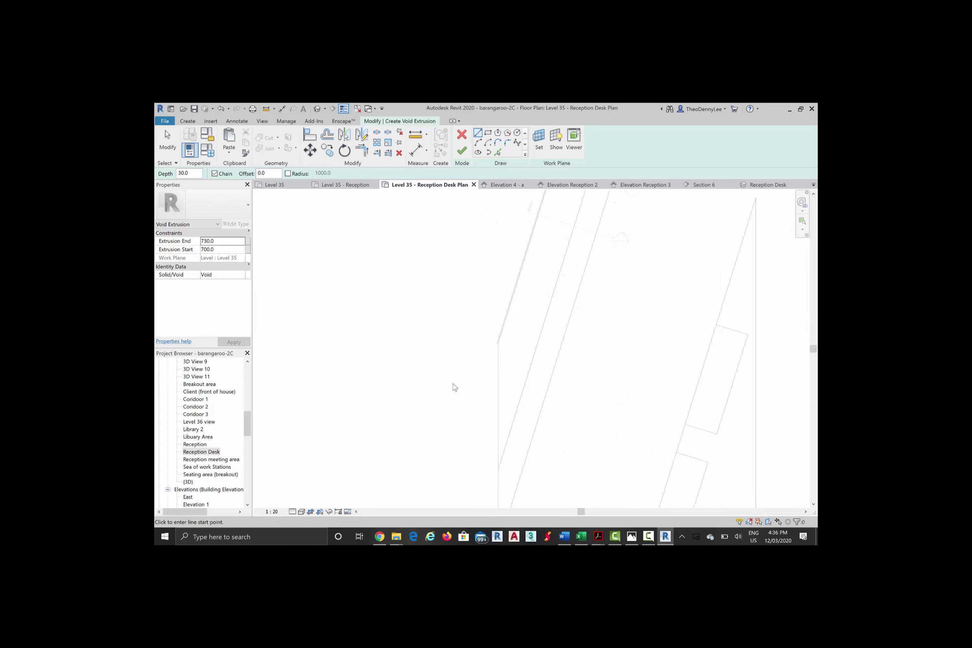
pyautogui.scroll(6, 453, 383)
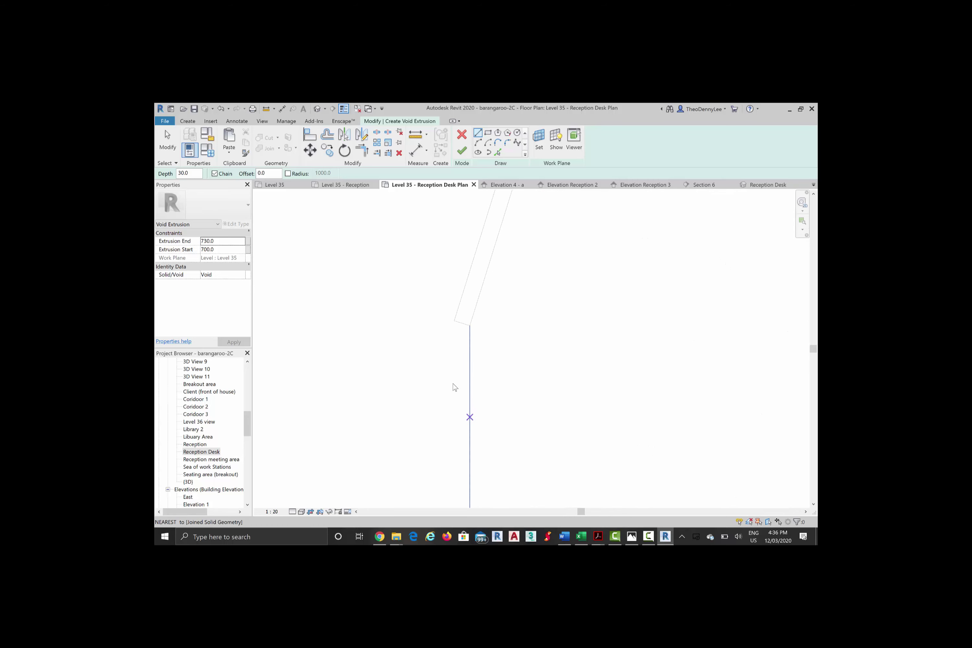
pyautogui.click(469, 418)
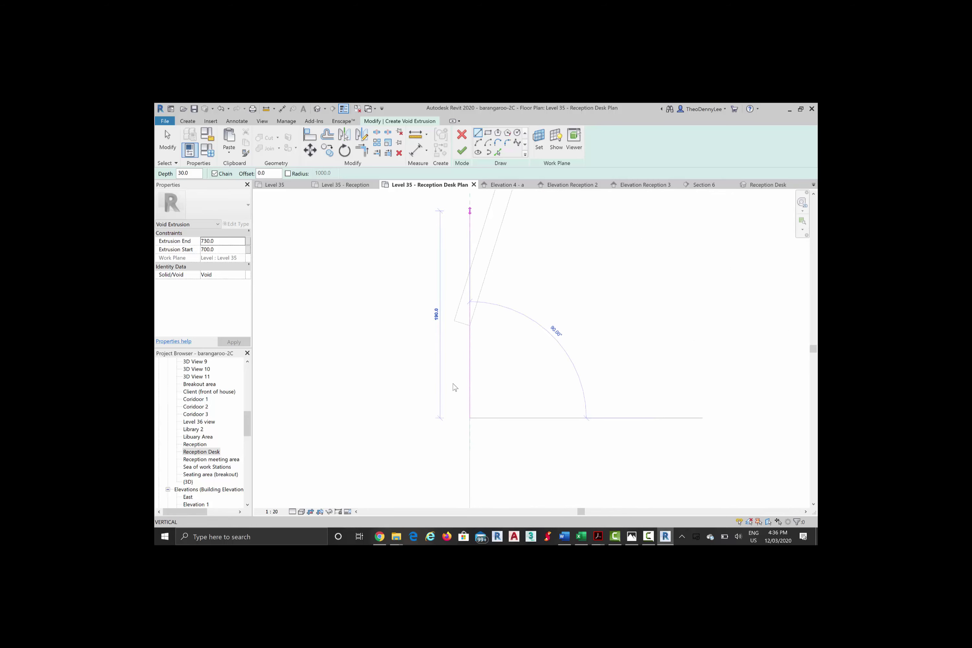
pyautogui.click(469, 211)
pyautogui.click(322, 370)
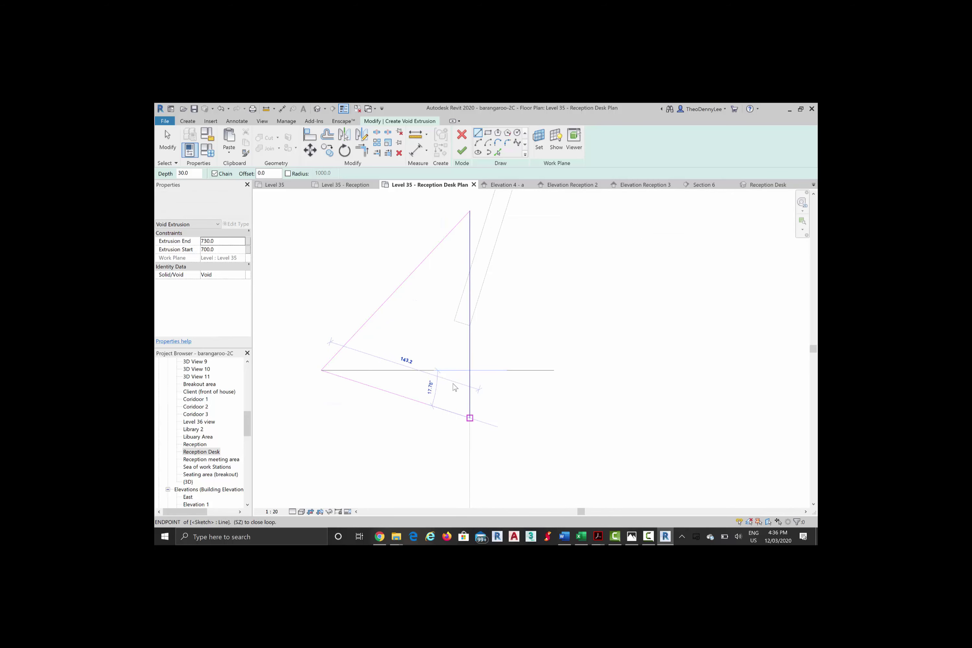
pyautogui.click(454, 387)
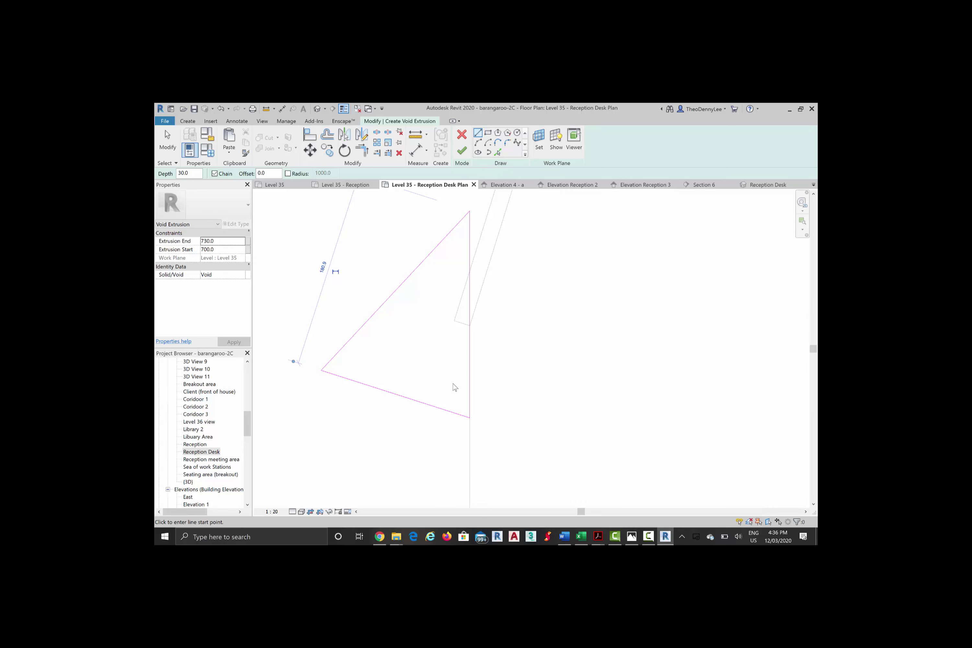
# Step: Set the void's extrusion start to 0 and end to 800, and finish the void extrusion
pyautogui.press('Tab')
pyautogui.write('0.0')
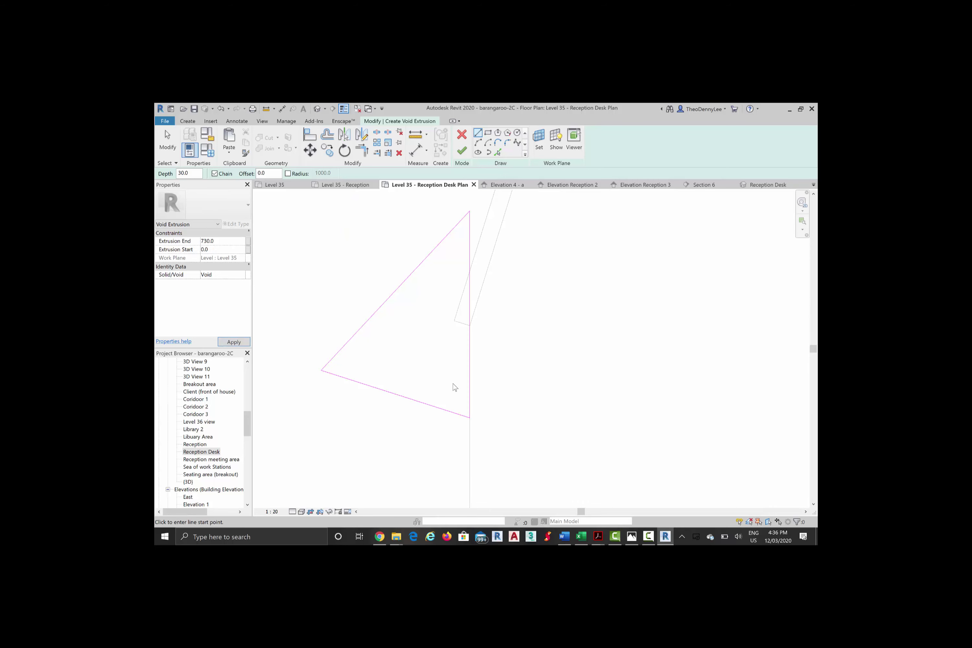
pyautogui.hotkey('shift', 'Tab')
pyautogui.write('800')
pyautogui.press('Return')
pyautogui.press('Return')
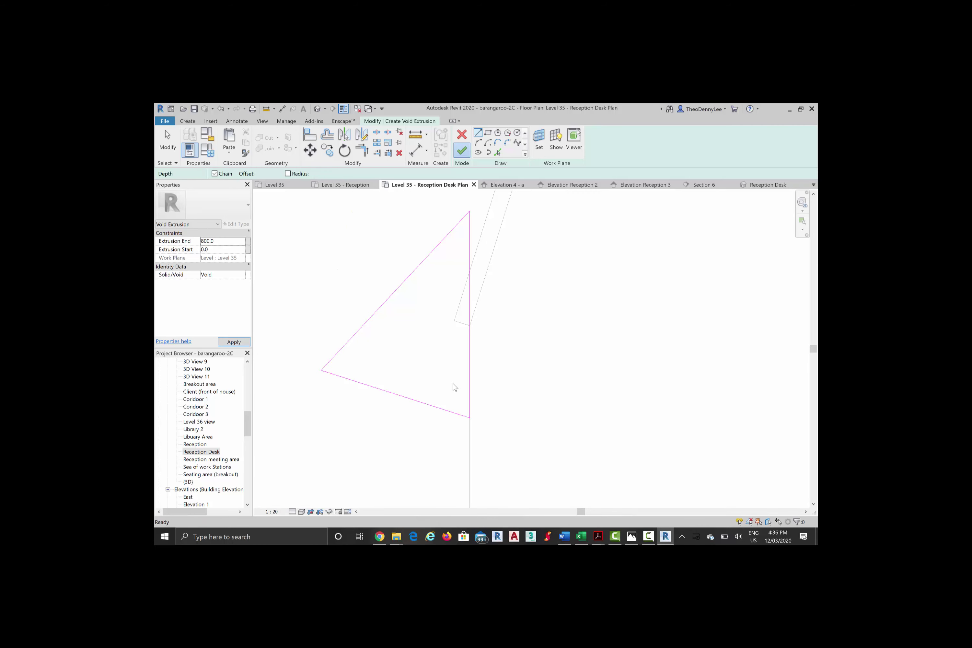
pyautogui.press('Escape')
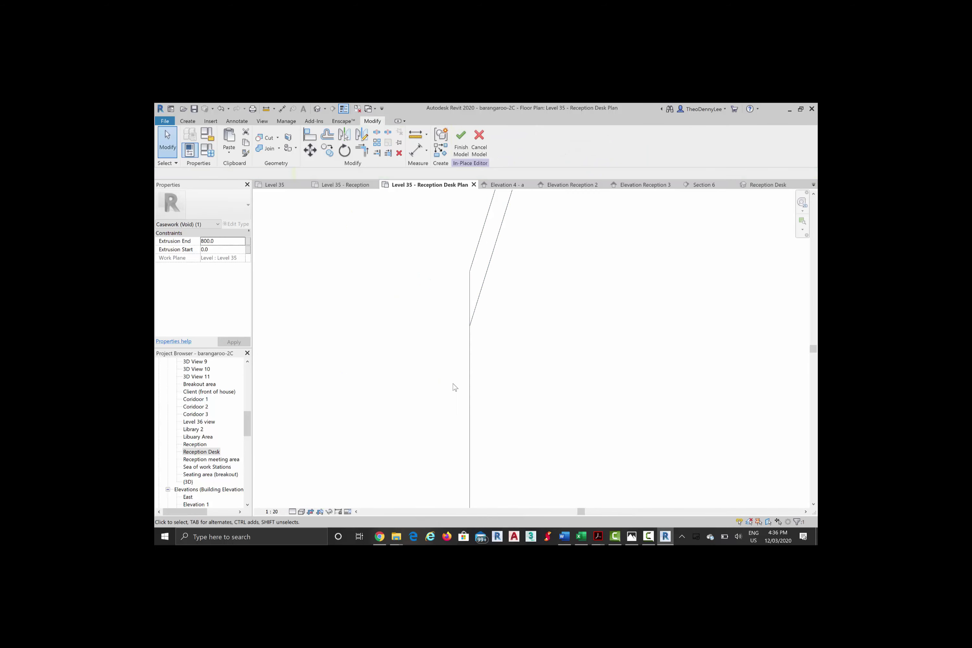
# Step: Check the newly cut sweep end in the Reception Desk 3D view and finish the in-place model
pyautogui.hotkey('ctrl', 'Tab')
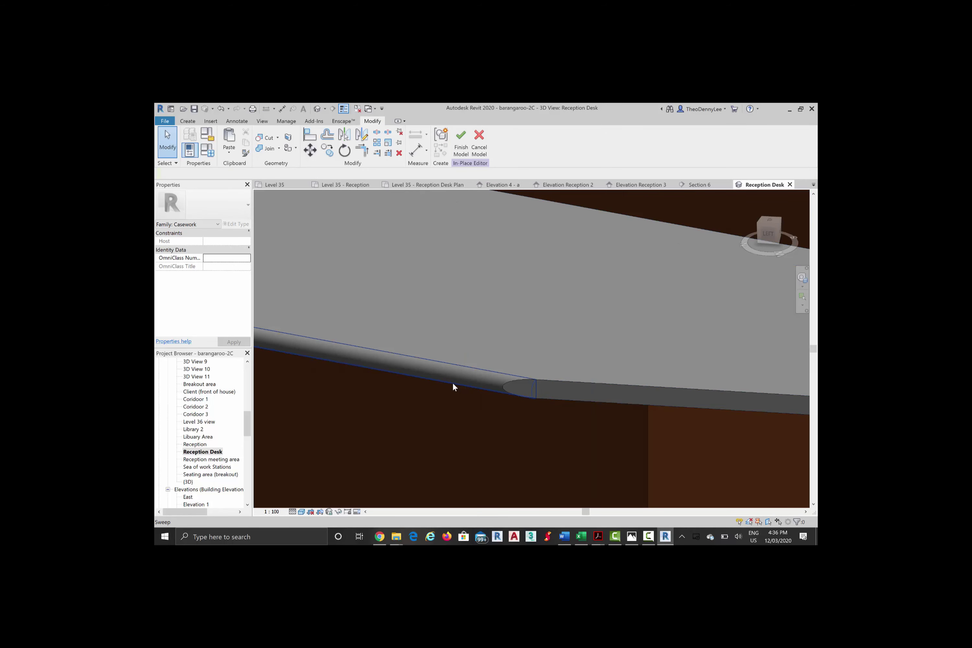
pyautogui.scroll(3, 453, 382)
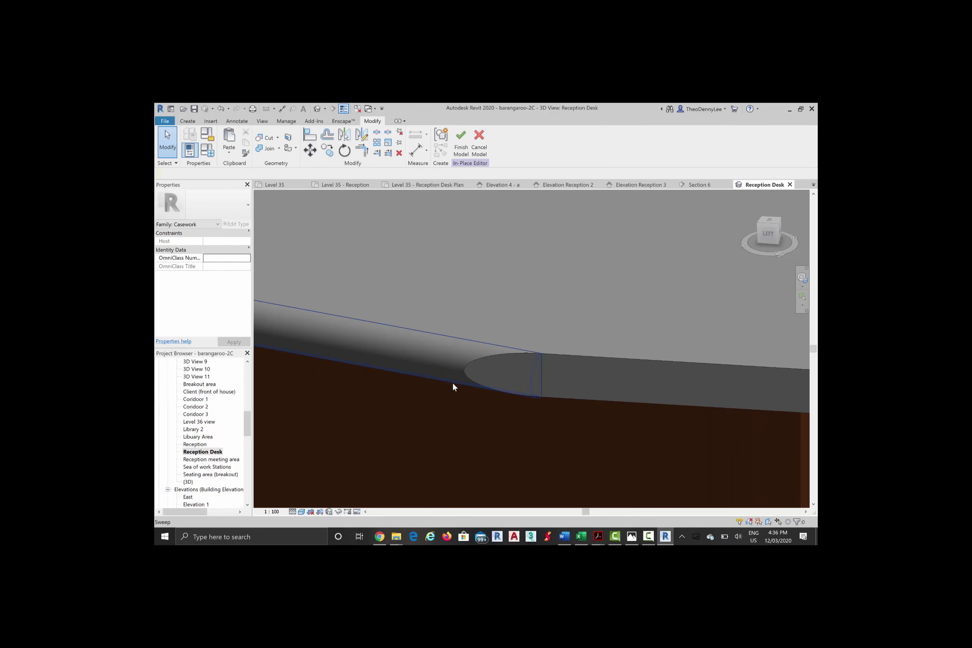
pyautogui.scroll(1, 452, 381)
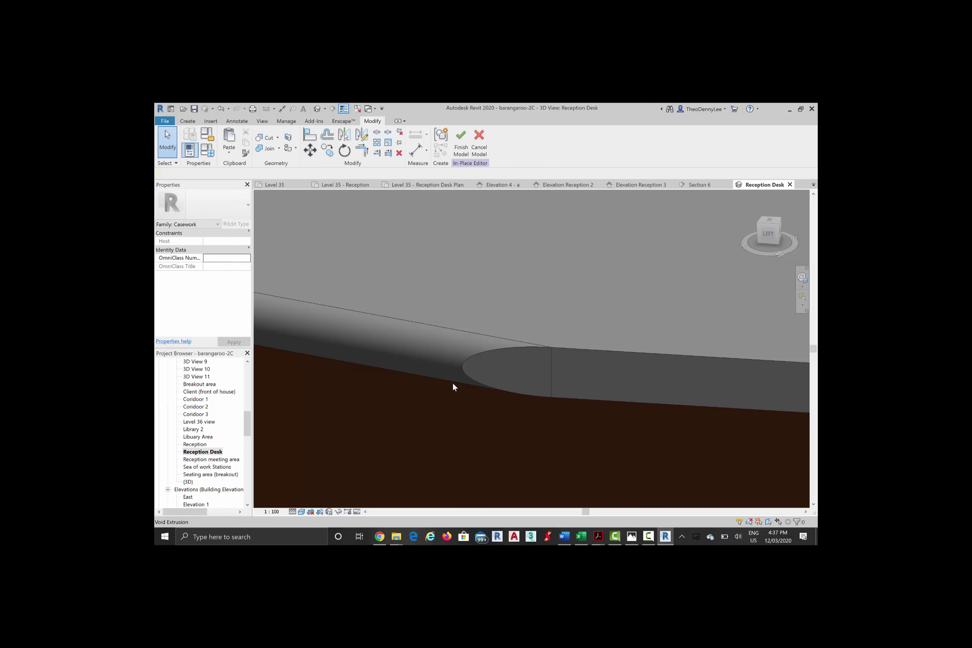
pyautogui.scroll(-5, 453, 383)
pyautogui.moveTo(453, 383); pyautogui.dragTo(752, 312, button='middle')
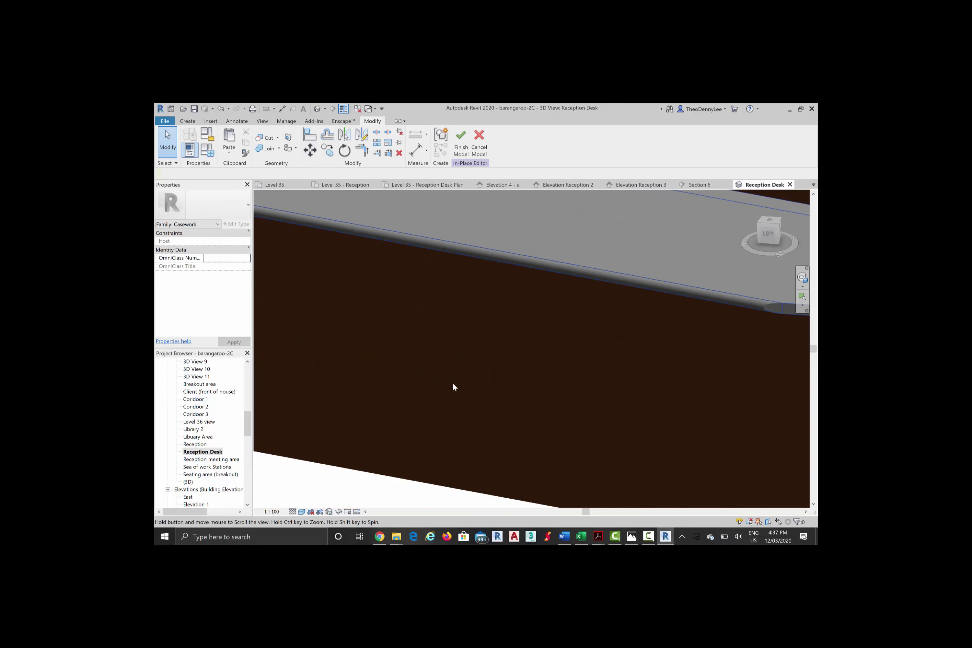
pyautogui.scroll(-5, 453, 382)
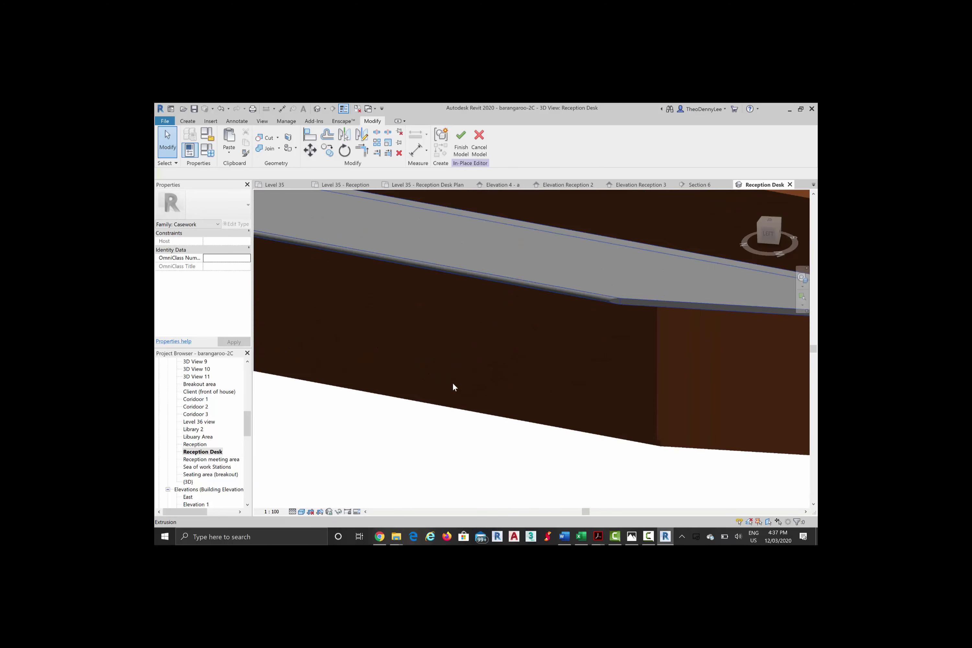
pyautogui.scroll(3, 453, 387)
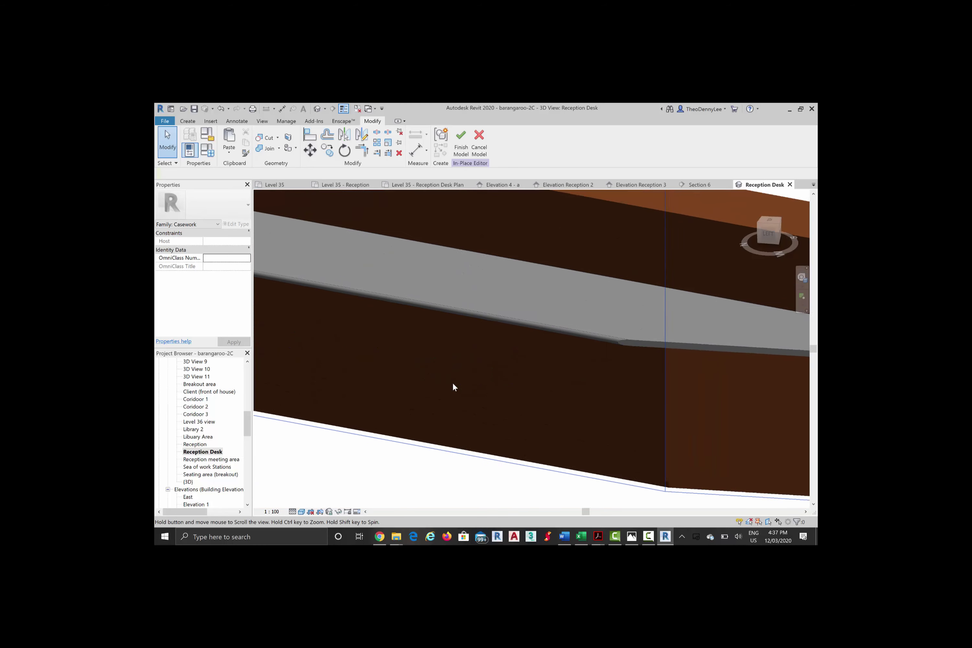
pyautogui.click(461, 142)
# Step: Examine the worktop's half-round edge and cut ends in Elevation Reception 3 and in the Reception Desk 3D view
pyautogui.click(641, 185)
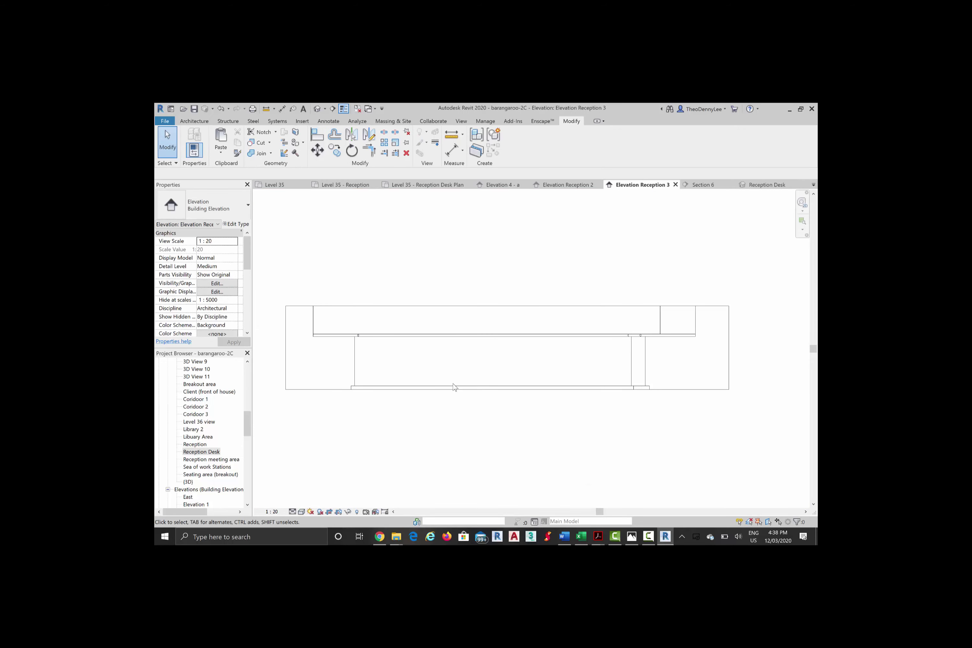
pyautogui.scroll(3, 454, 387)
pyautogui.scroll(2, 455, 386)
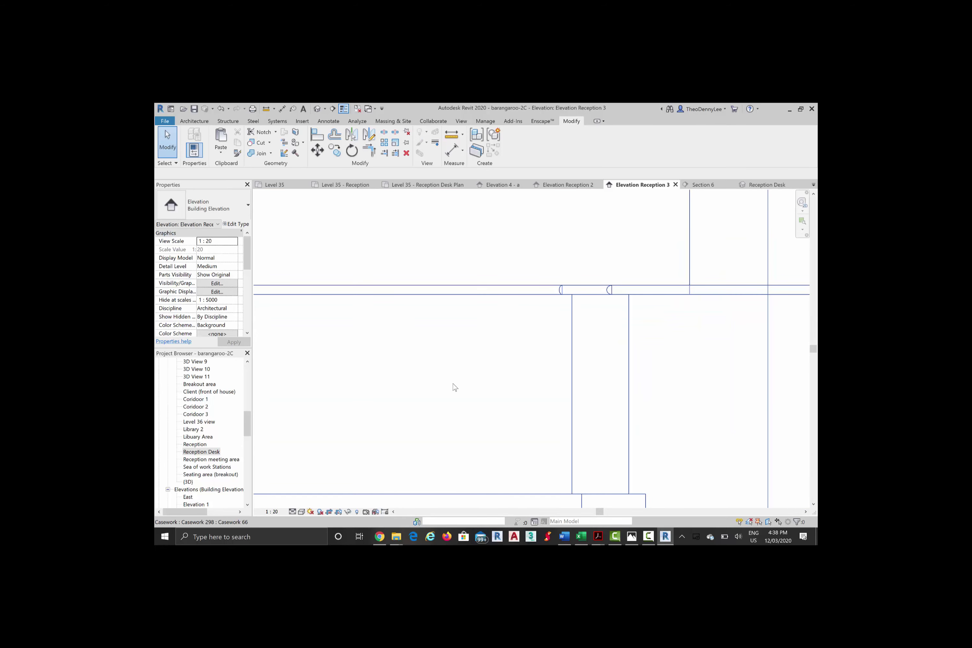
pyautogui.moveTo(453, 384); pyautogui.dragTo(447, 454, button='middle')
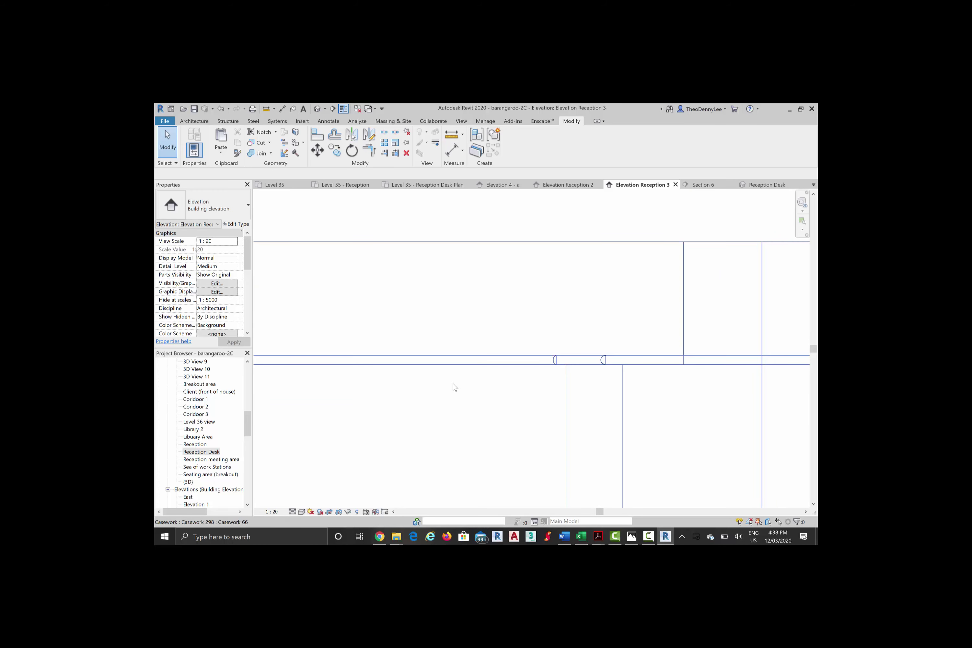
pyautogui.scroll(-2, 454, 387)
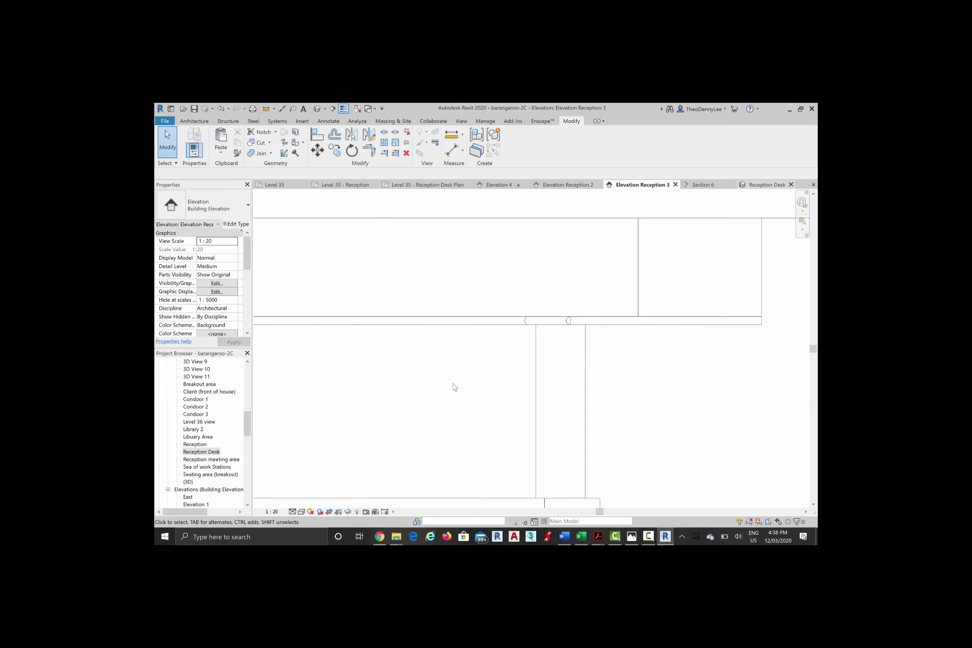
pyautogui.click(767, 184)
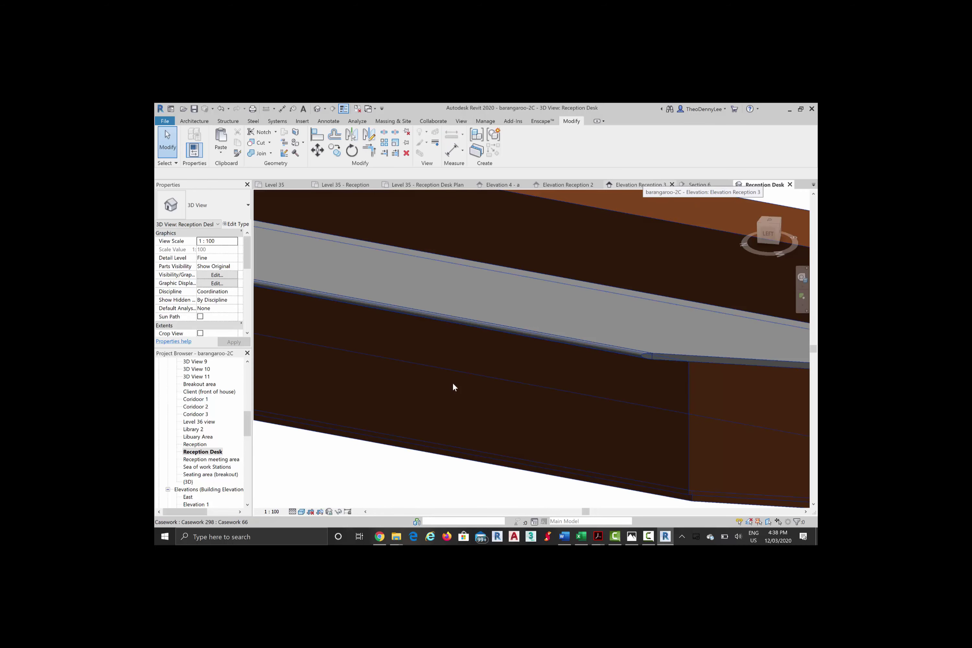
pyautogui.scroll(-1, 454, 387)
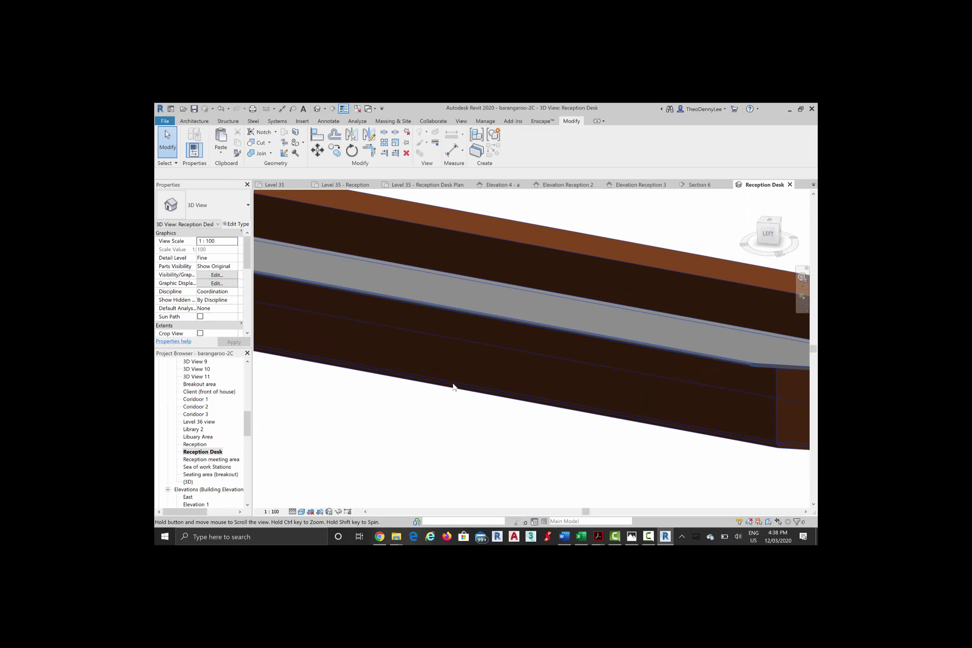
pyautogui.scroll(-3, 454, 387)
pyautogui.scroll(-3, 454, 387)
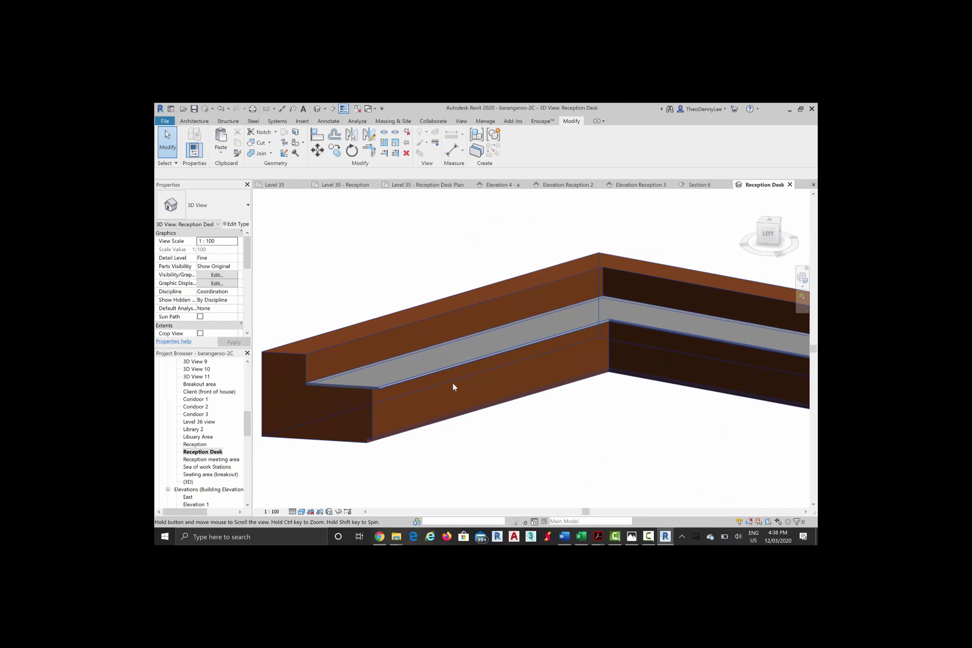
pyautogui.scroll(5, 454, 387)
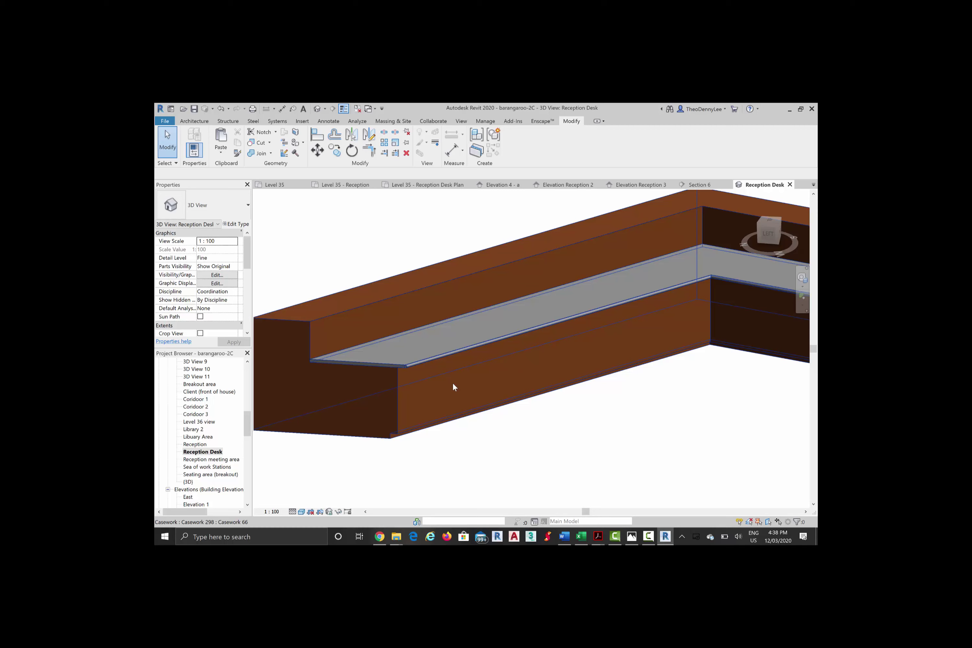
pyautogui.scroll(5, 454, 387)
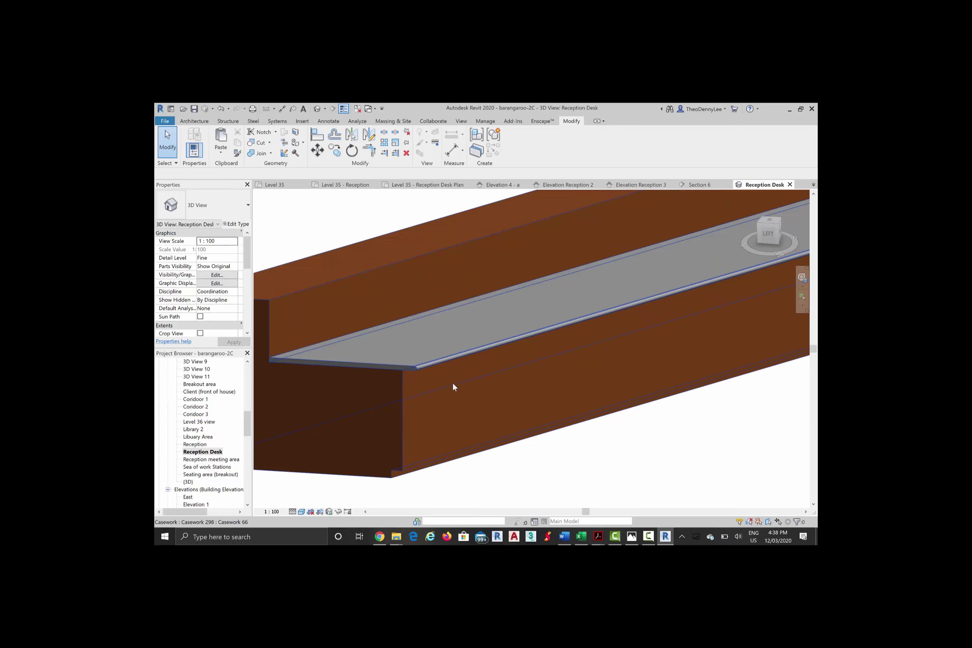
pyautogui.scroll(2, 454, 387)
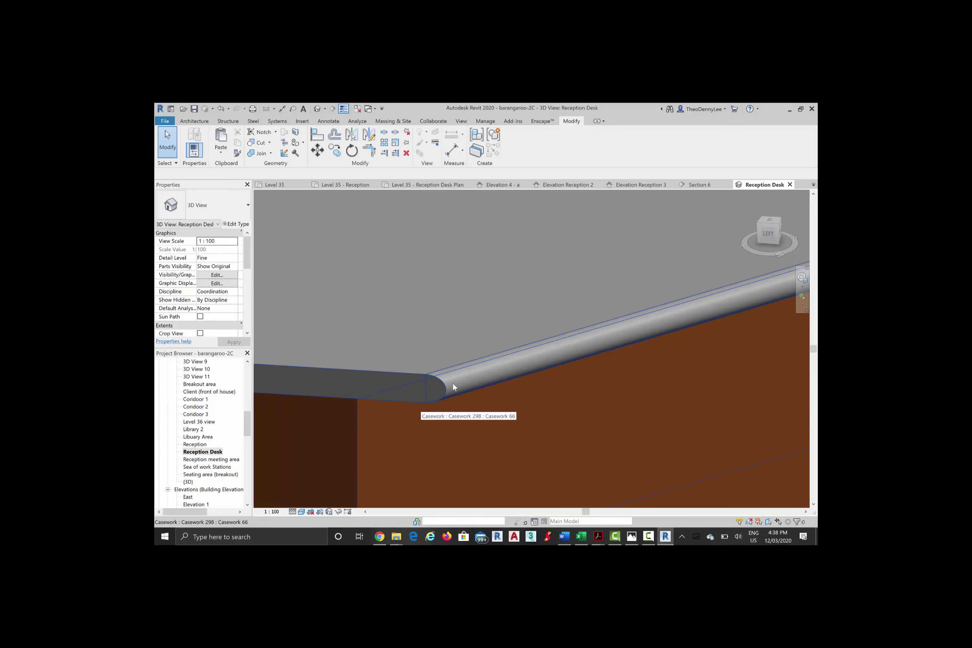
# Step: Edit the in-place desk model in Elevation Reception 3 and join the worktop with its half-round edge sweep
pyautogui.hotkey('ctrl', 'Tab')
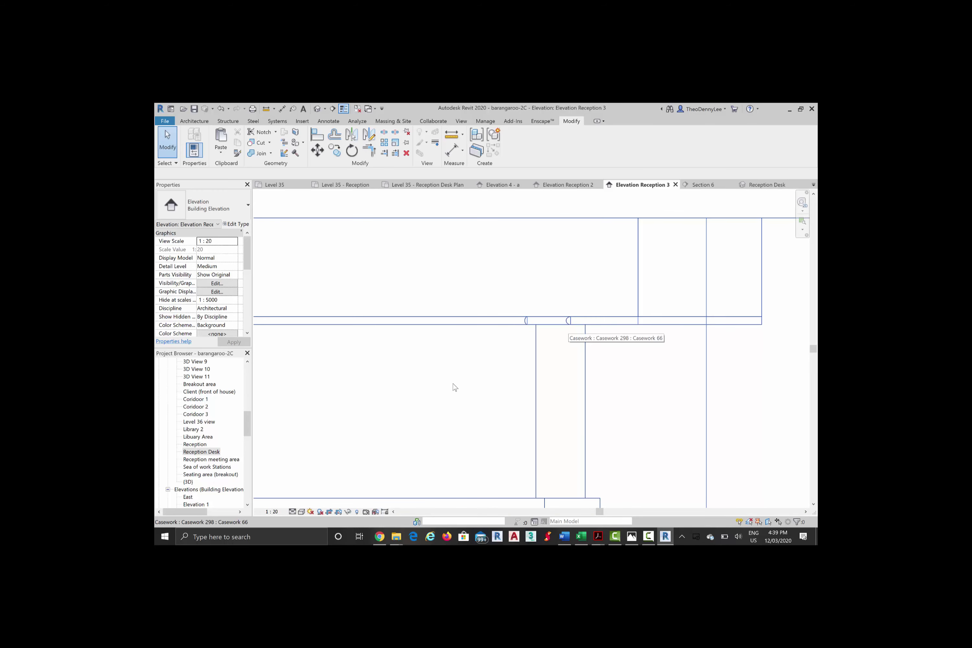
pyautogui.click(453, 385)
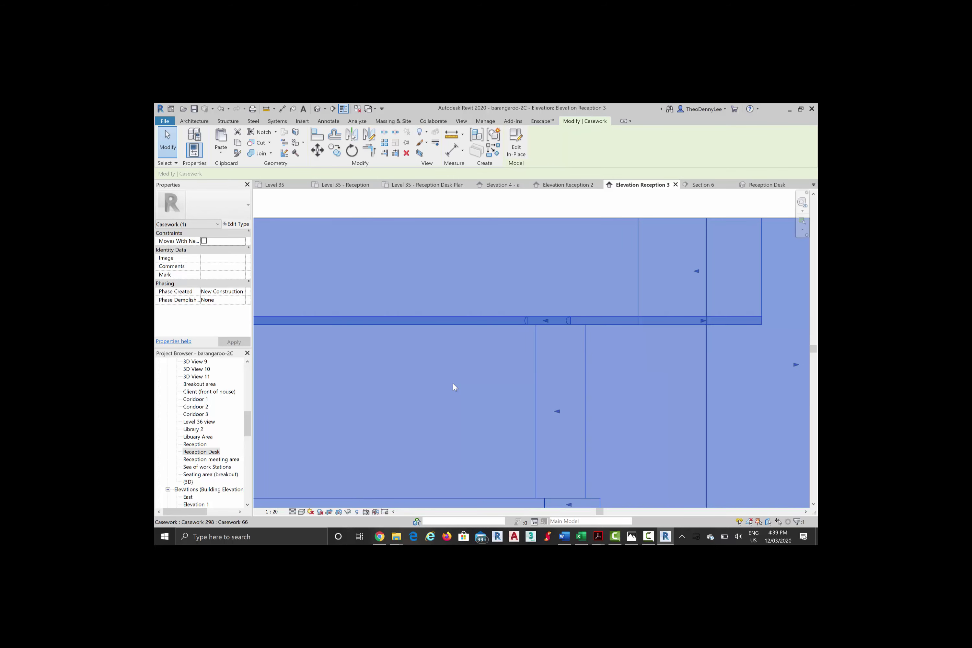
pyautogui.scroll(1, 580, 295)
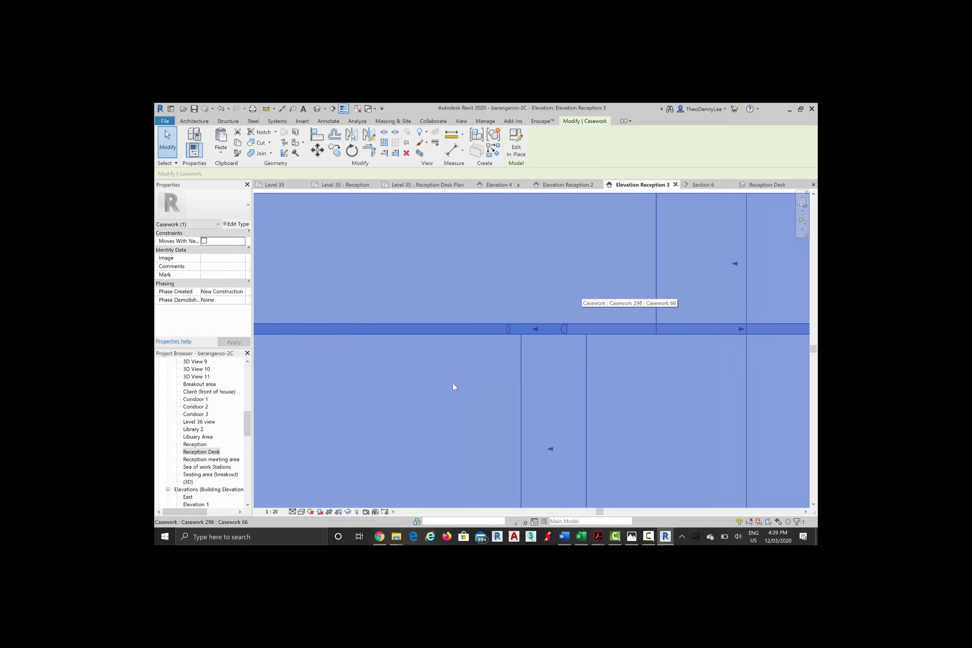
pyautogui.doubleClick(455, 387)
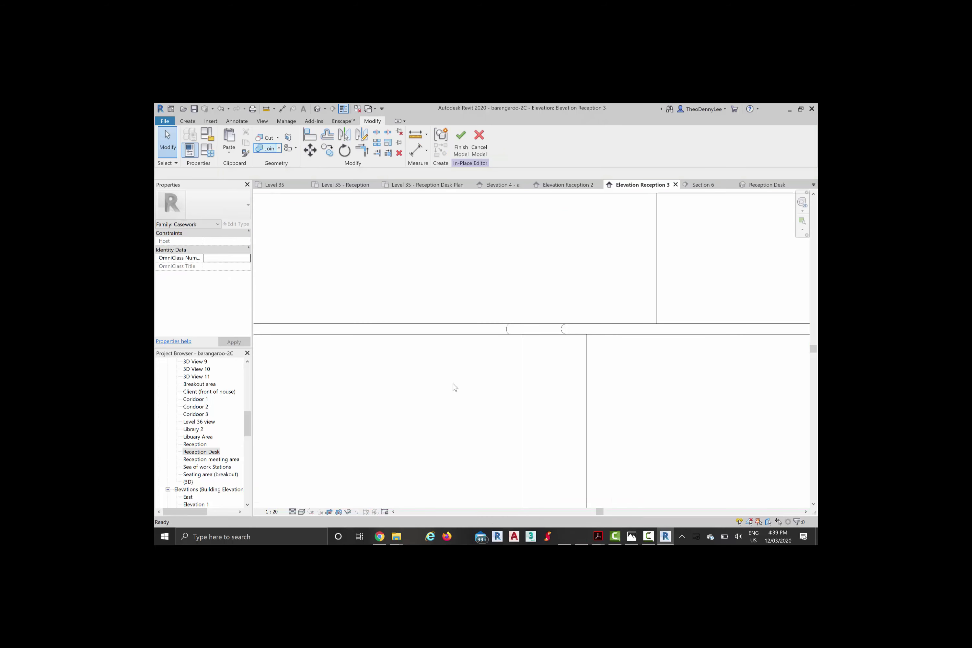
pyautogui.press('j')
pyautogui.press('g')
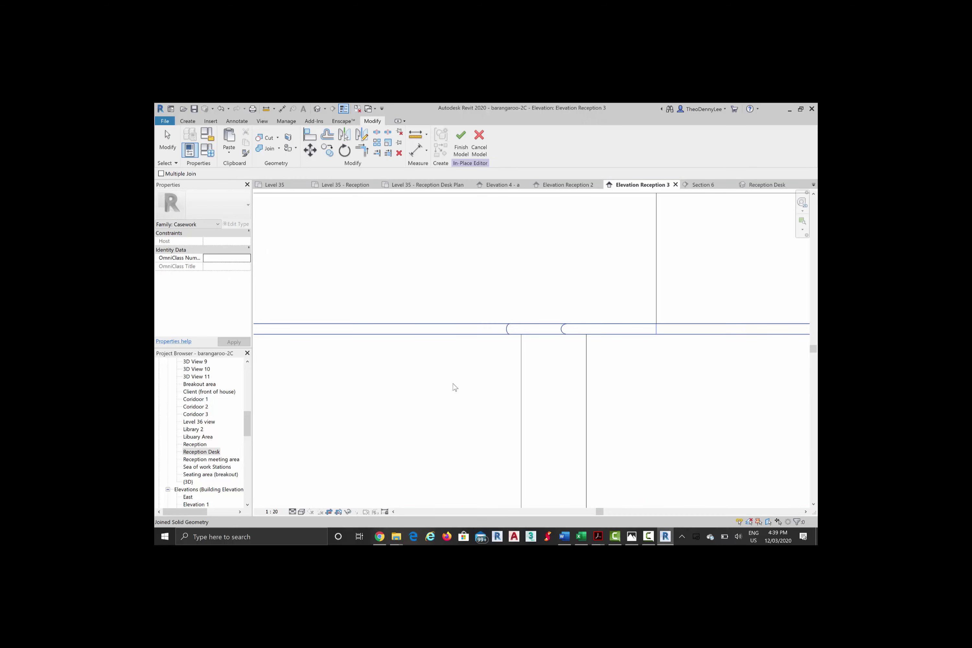
pyautogui.rightClick(517, 276)
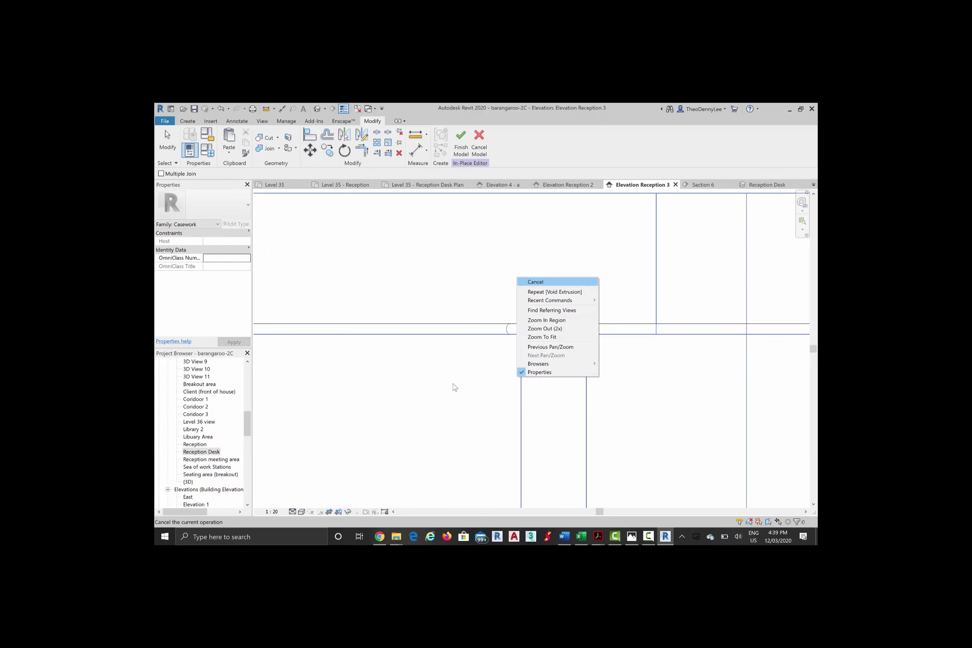
pyautogui.click(528, 281)
pyautogui.rightClick(520, 269)
pyautogui.click(527, 273)
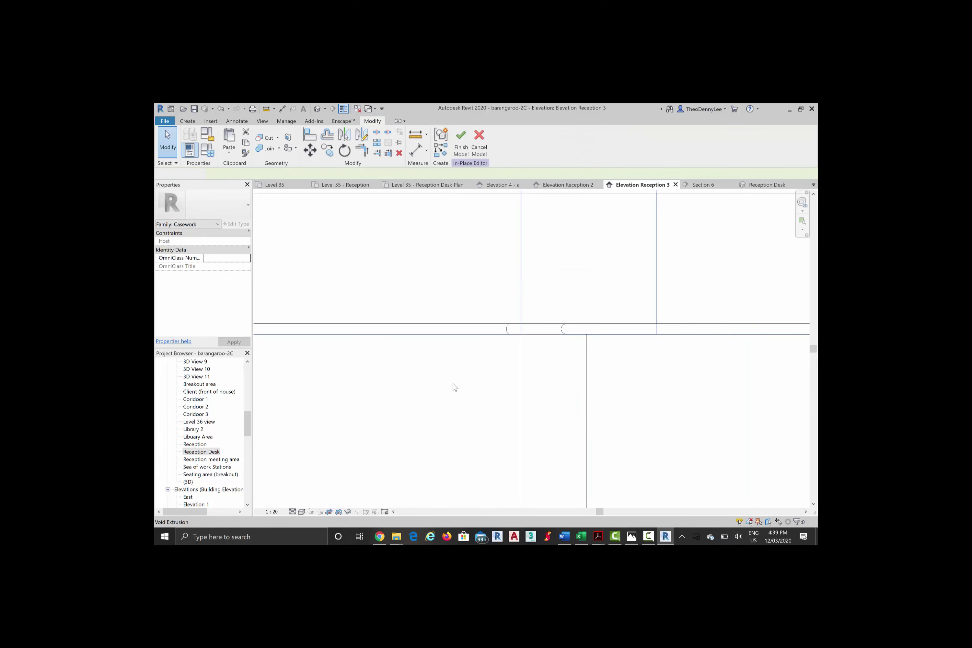
# Step: Finish the in-place reception desk model so that detail lines can be added to the elevation
pyautogui.scroll(-2, 608, 342)
pyautogui.scroll(-2, 455, 387)
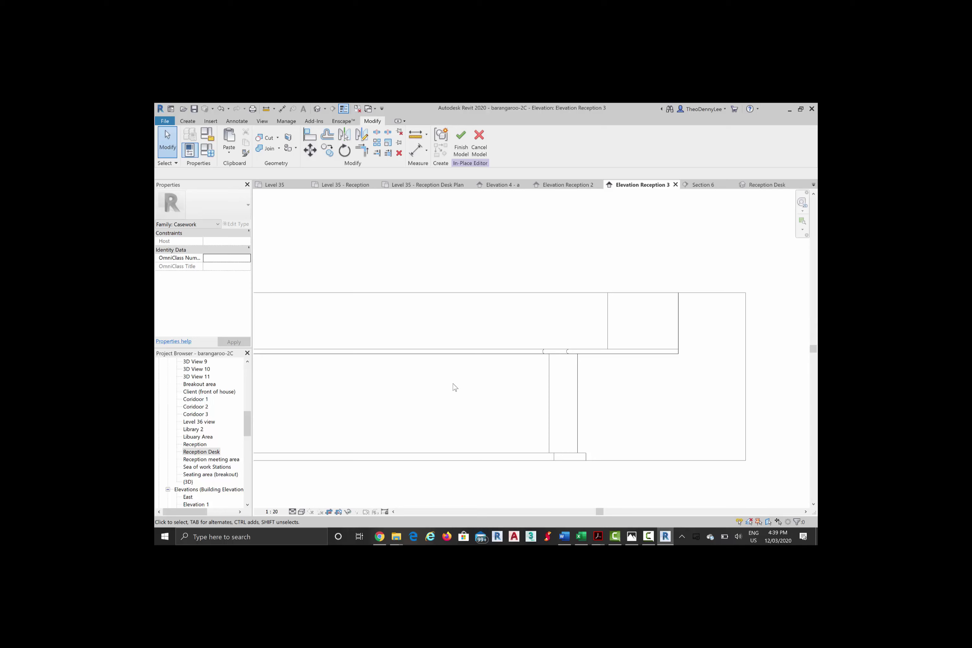
pyautogui.scroll(-3, 455, 387)
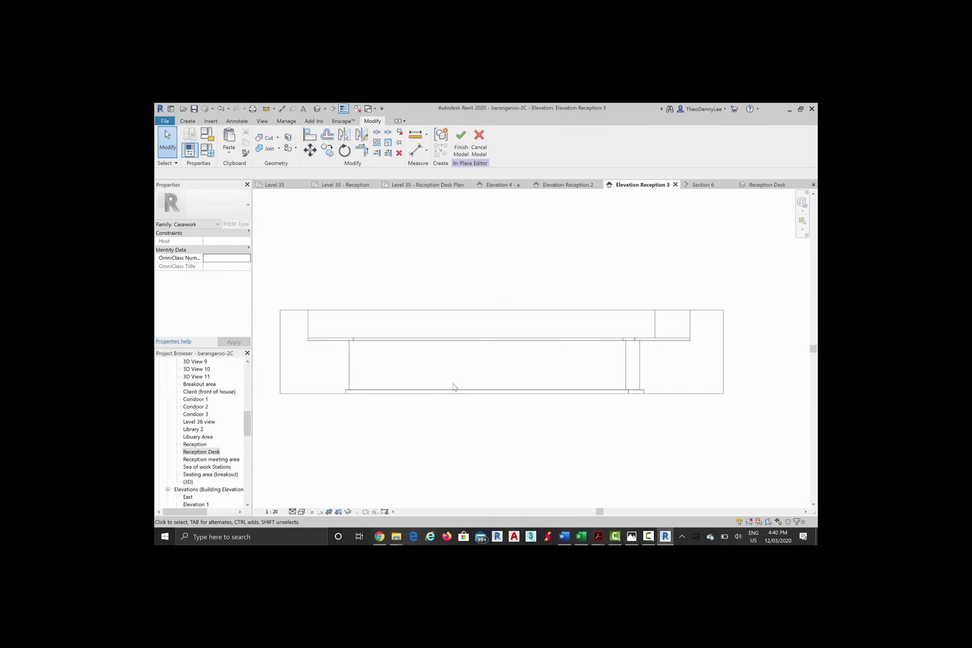
pyautogui.press('c')
pyautogui.press('g')
pyautogui.hotkey('alt', 'n')
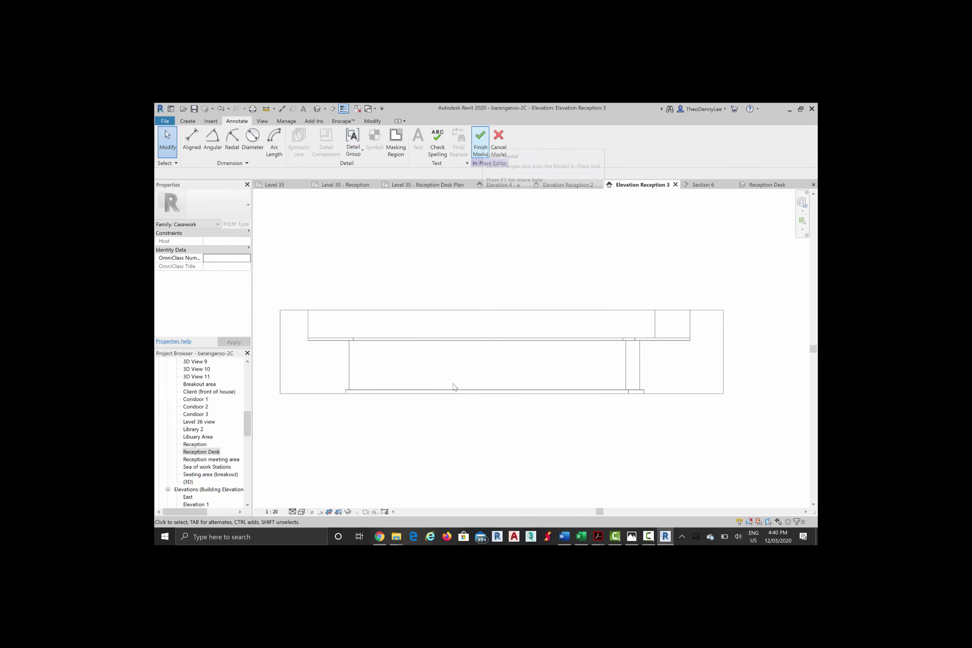
pyautogui.click(480, 143)
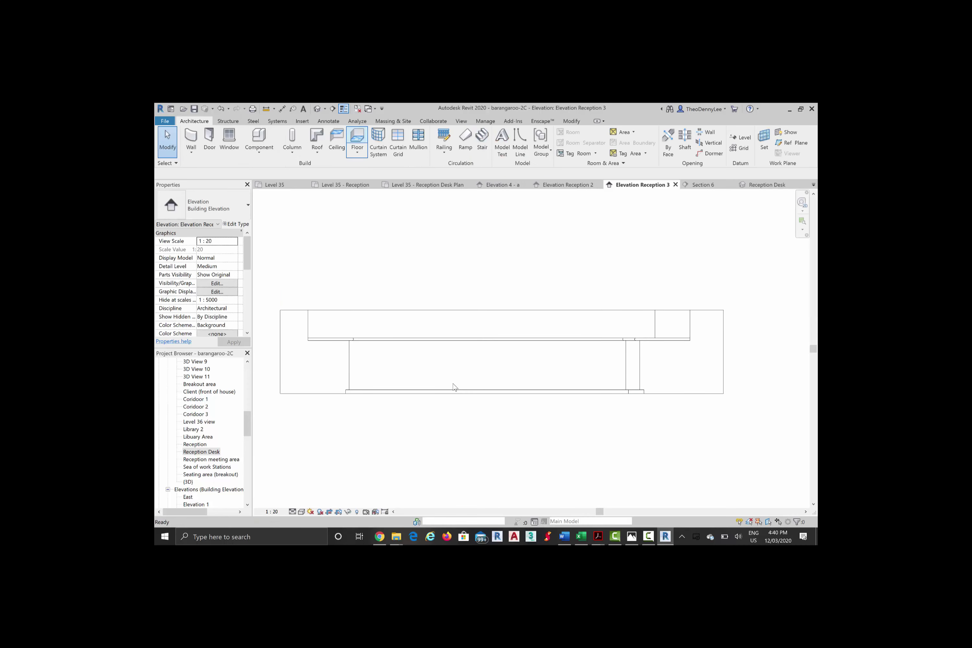
# Step: Draw a horizontal Dash - 0.1 pen detail line about 3835 mm long at mid-height across the desk front, between its outer vertical edges
pyautogui.hotkey('alt', 'n')
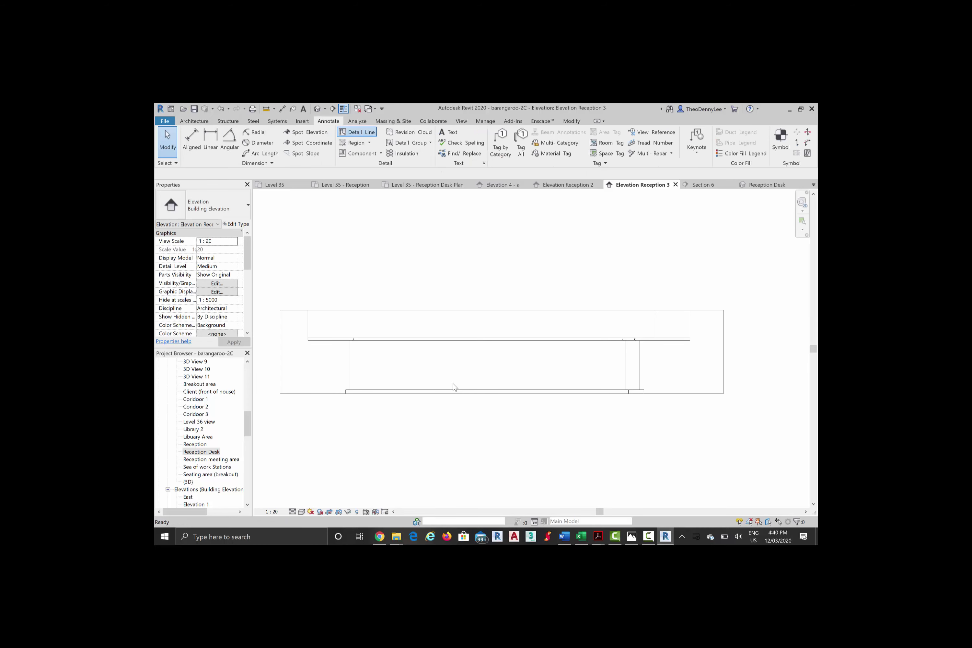
pyautogui.press('d')
pyautogui.press('l')
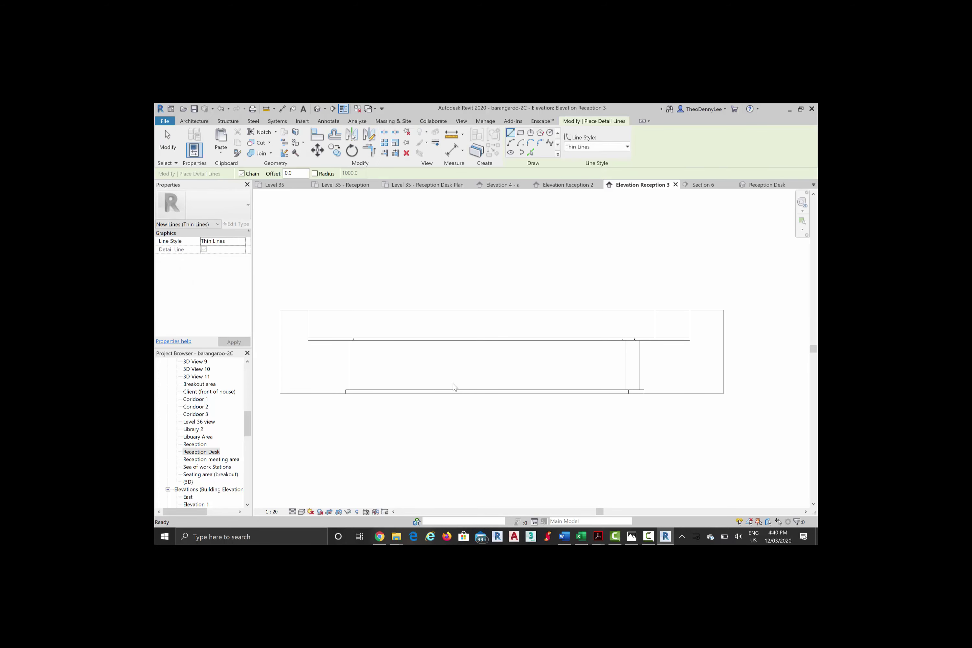
pyautogui.click(597, 147)
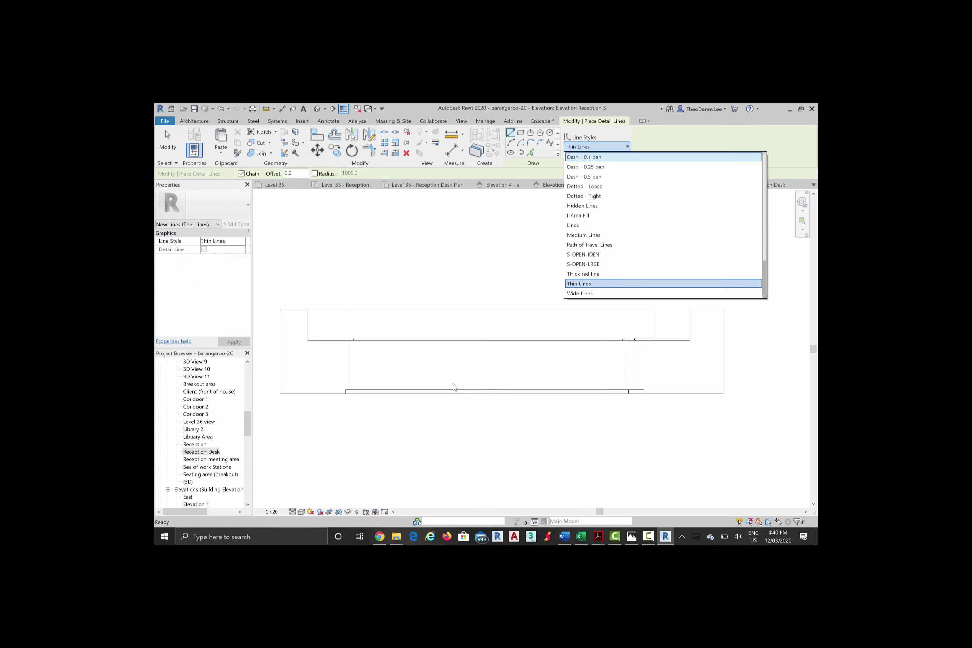
pyautogui.scroll(2, 597, 209)
pyautogui.press('Up')
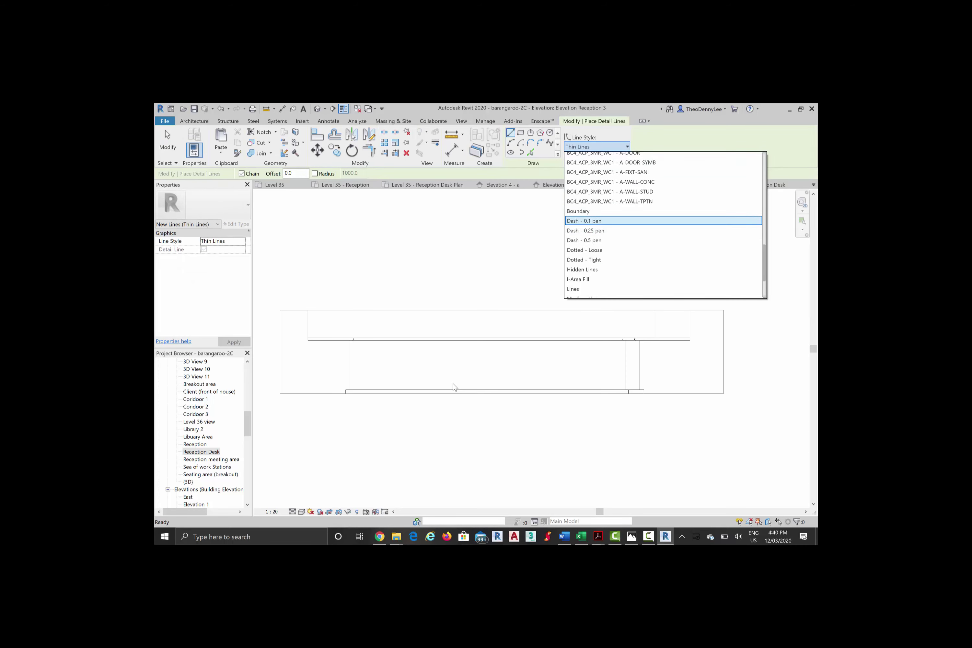
pyautogui.press('Return')
pyautogui.click(350, 341)
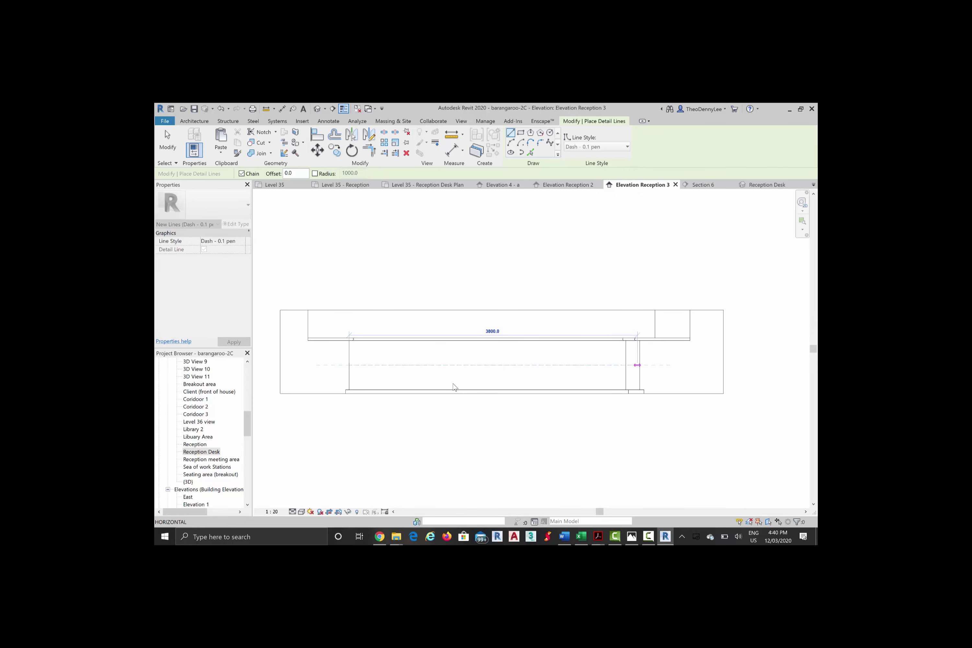
pyautogui.scroll(4, 637, 365)
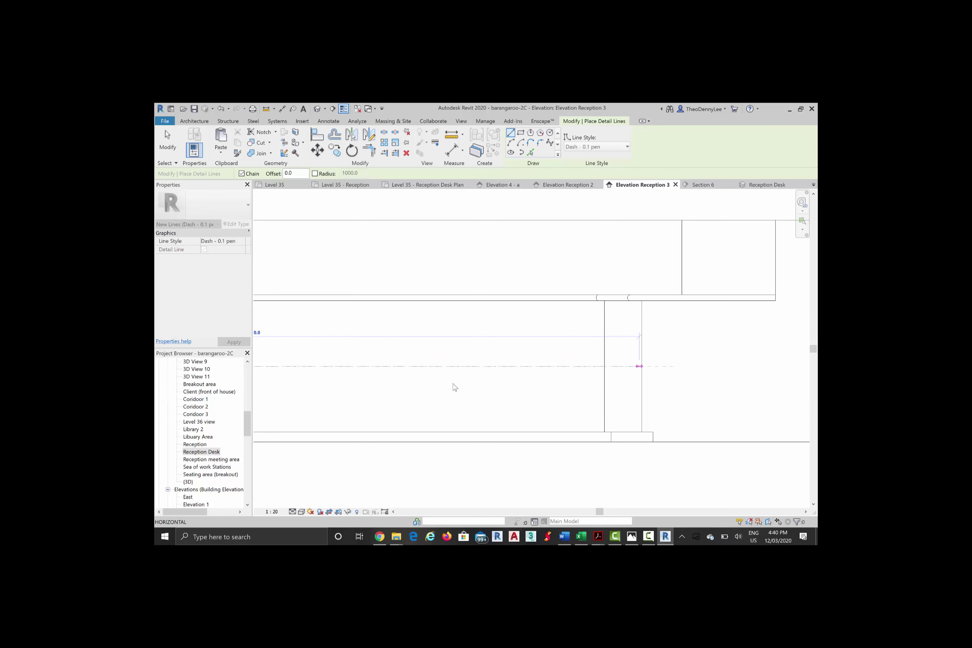
pyautogui.click(642, 366)
pyautogui.press('Escape')
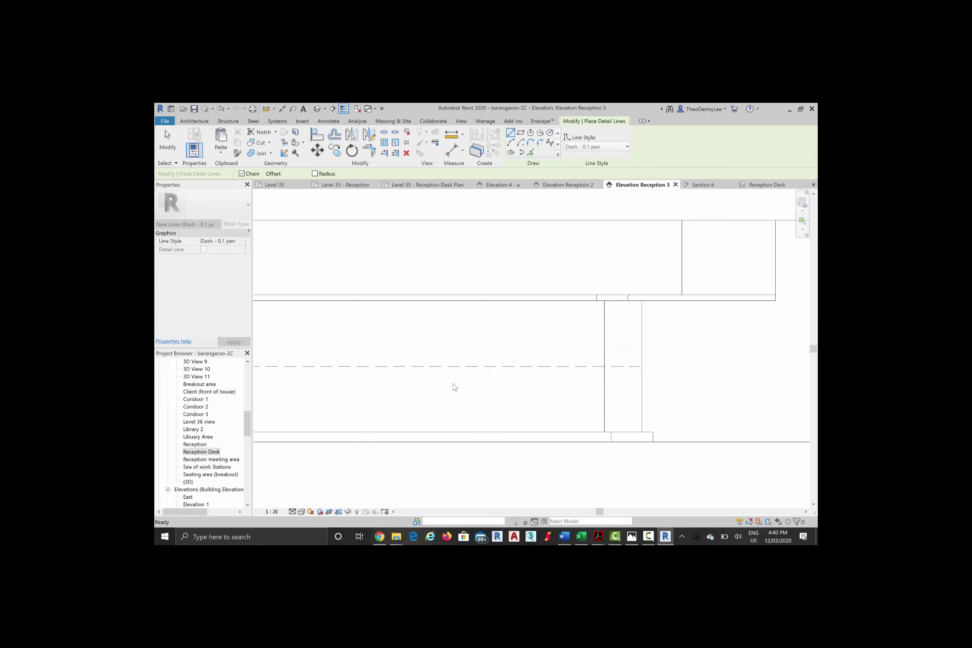
pyautogui.scroll(3, 454, 386)
pyautogui.press('Escape')
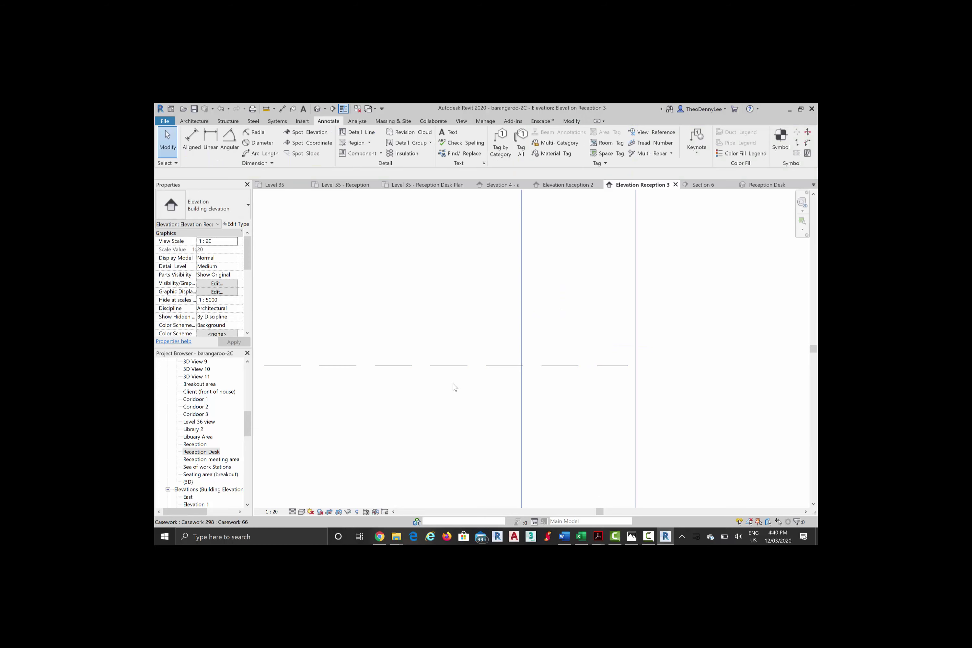
pyautogui.click(454, 387)
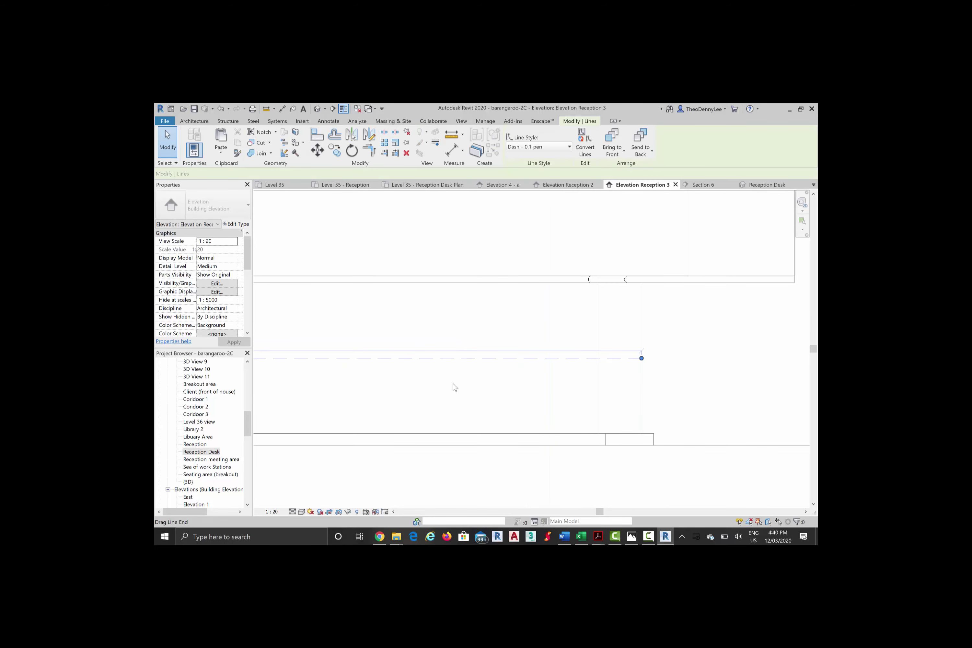
pyautogui.scroll(-3, 453, 384)
pyautogui.press('Escape')
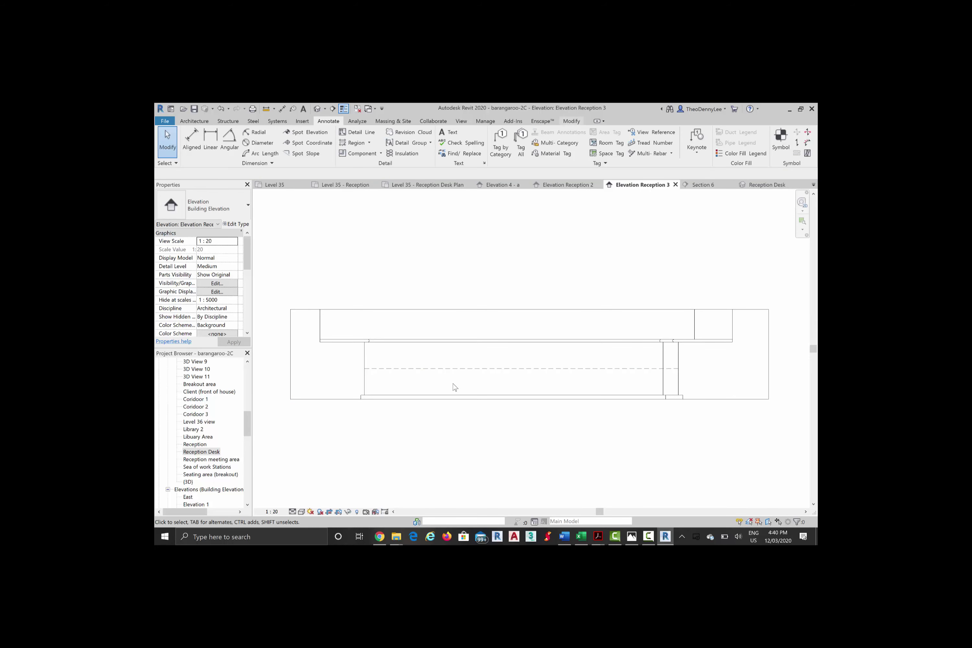
# Step: Offset the dashed detail line 25 mm downward without keeping a copy
pyautogui.click(571, 121)
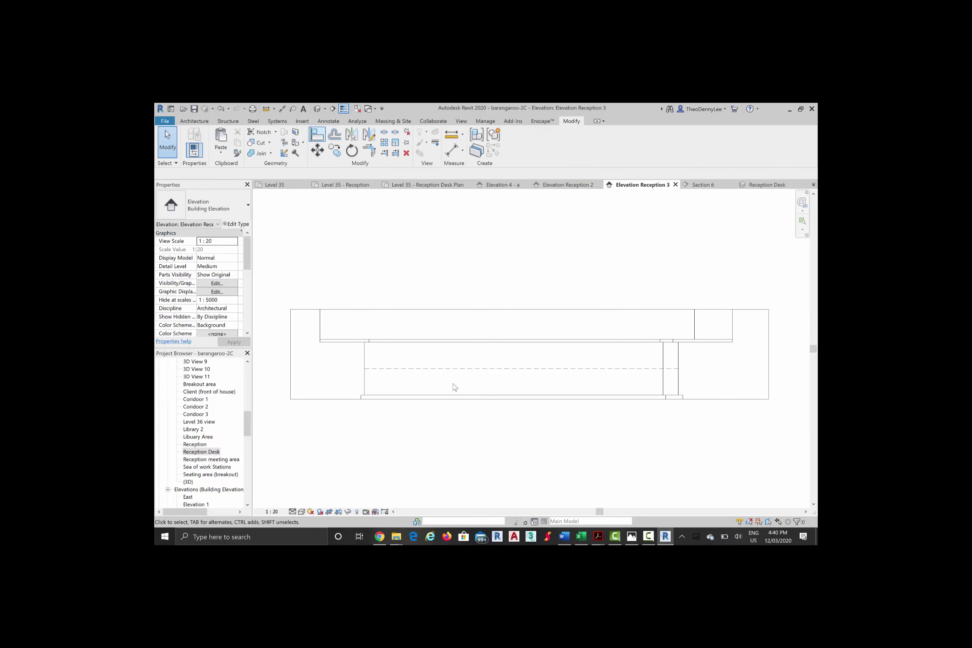
pyautogui.click(334, 134)
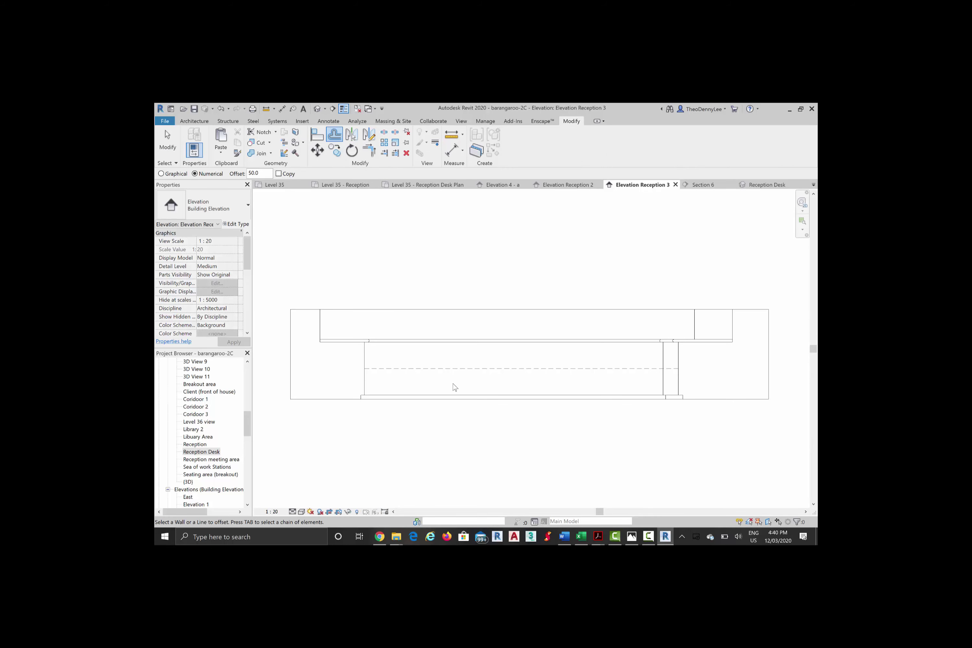
pyautogui.scroll(4, 368, 366)
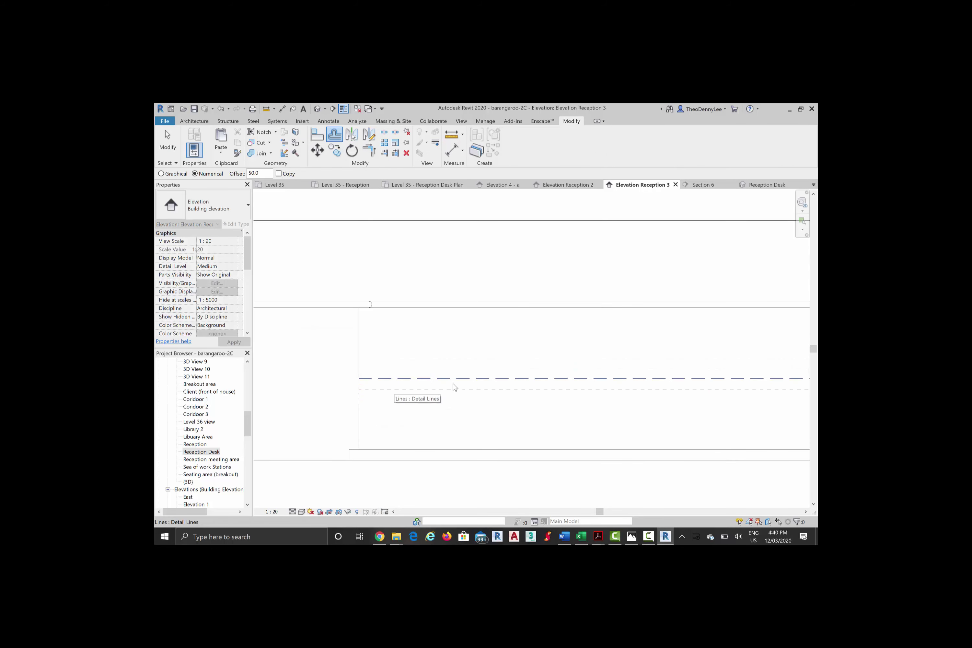
pyautogui.doubleClick(254, 173)
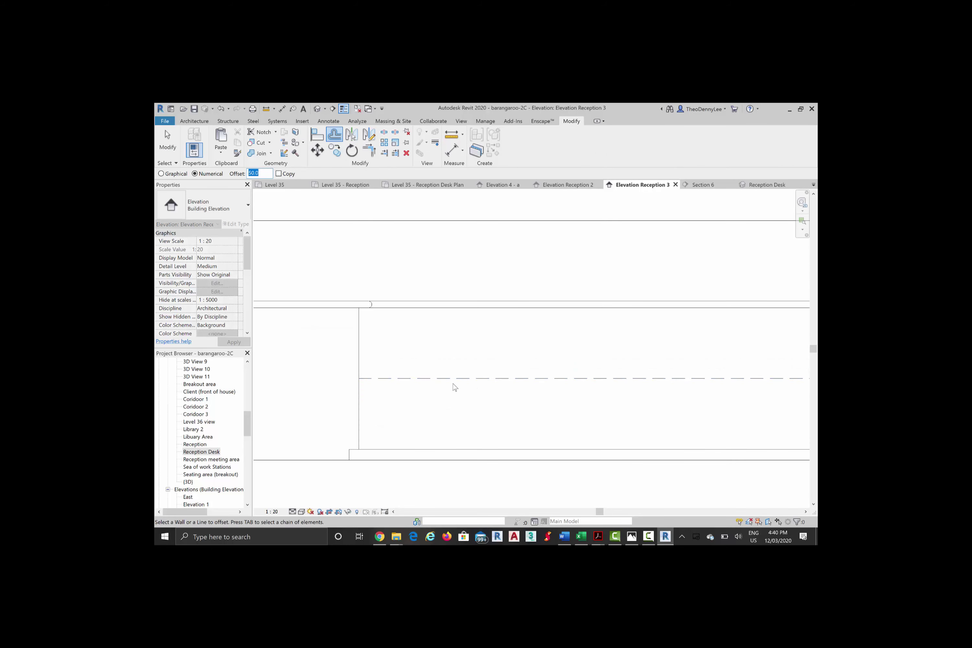
pyautogui.write('25')
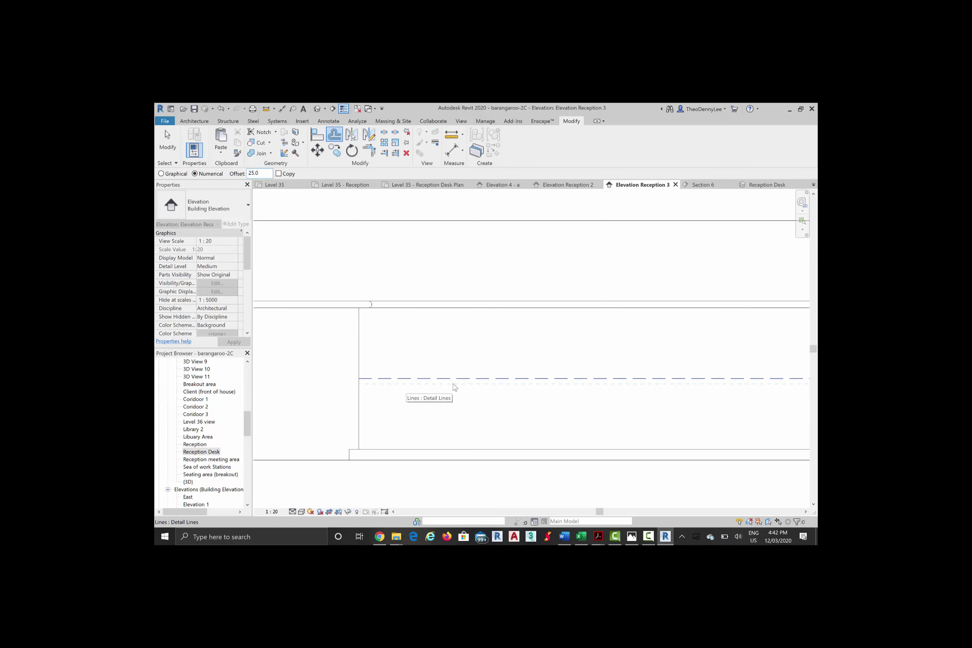
pyautogui.click(453, 384)
# Step: Offset a copy of the dashed line 25 mm upward and end the Offset command
pyautogui.click(455, 386)
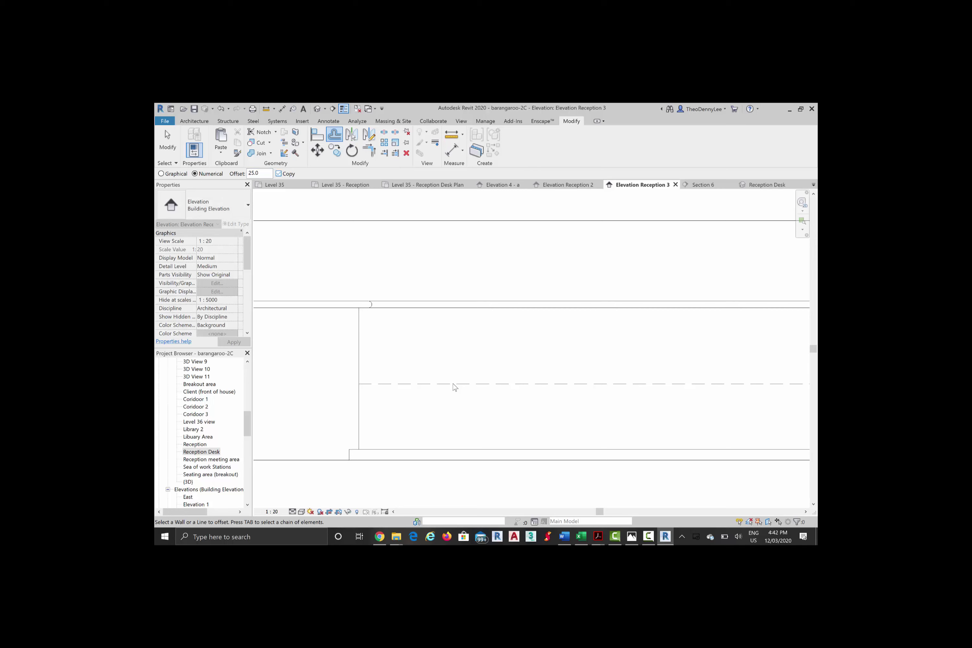
pyautogui.click(455, 387)
pyautogui.rightClick(455, 387)
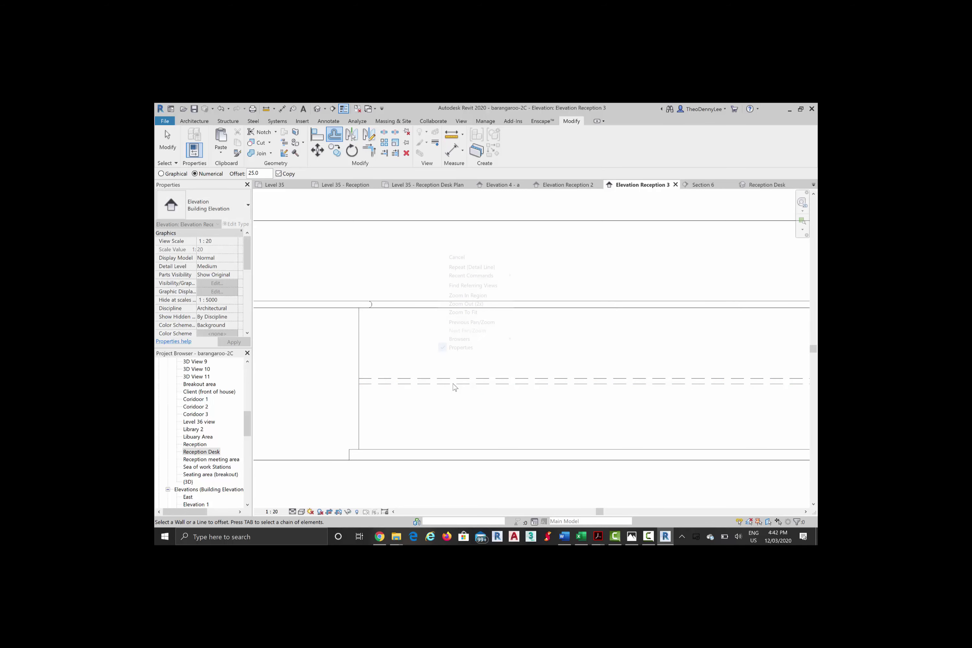
pyautogui.rightClick(459, 257)
pyautogui.click(476, 263)
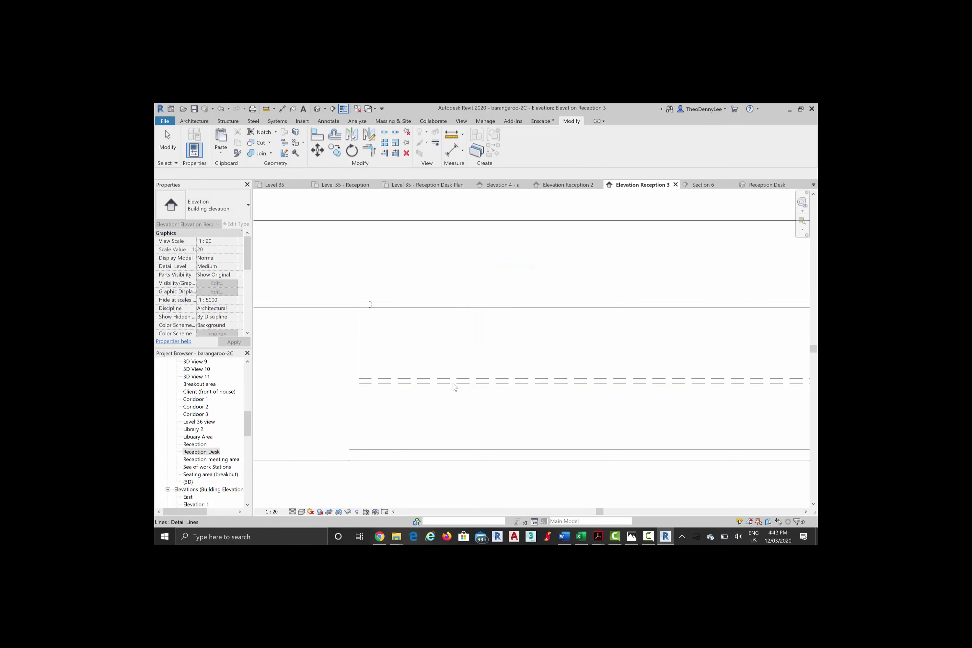
# Step: Select both dashed detail lines on the desk front and copy them to the clipboard
pyautogui.click(453, 383)
pyautogui.scroll(3, 452, 385)
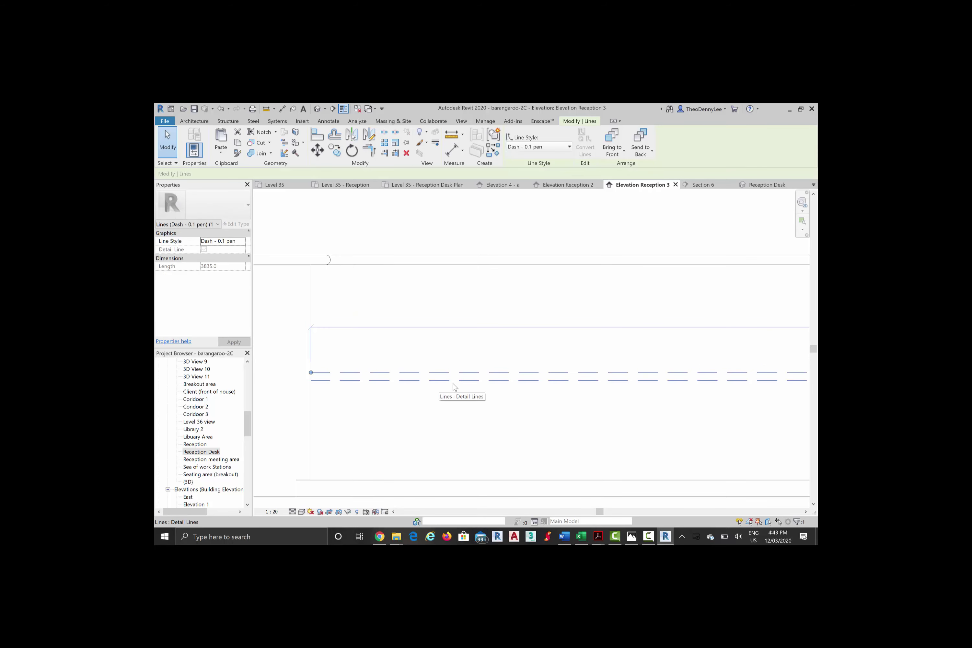
pyautogui.scroll(-2, 453, 384)
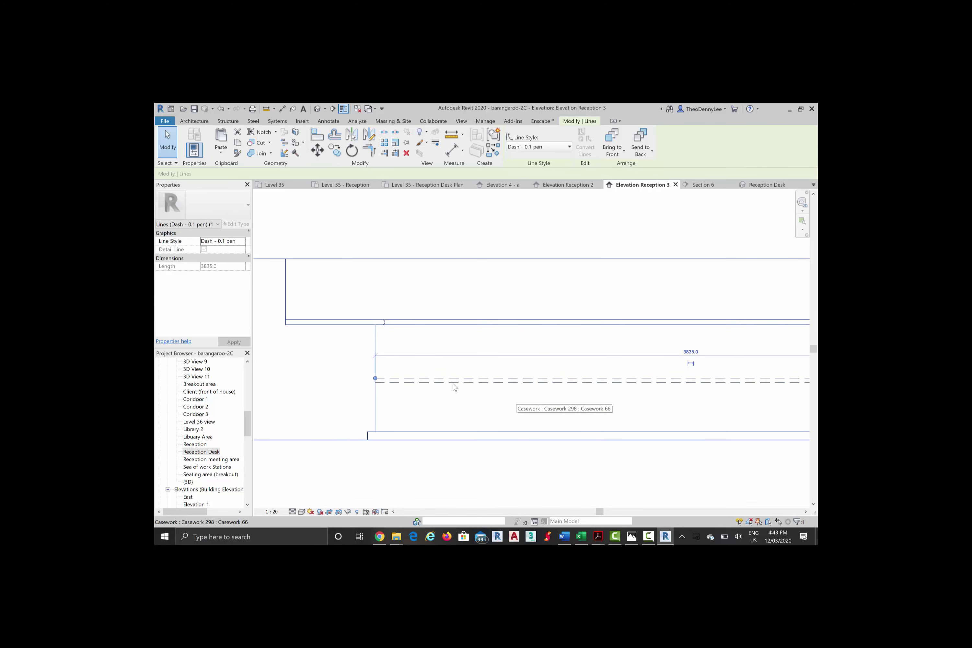
pyautogui.scroll(2, 455, 387)
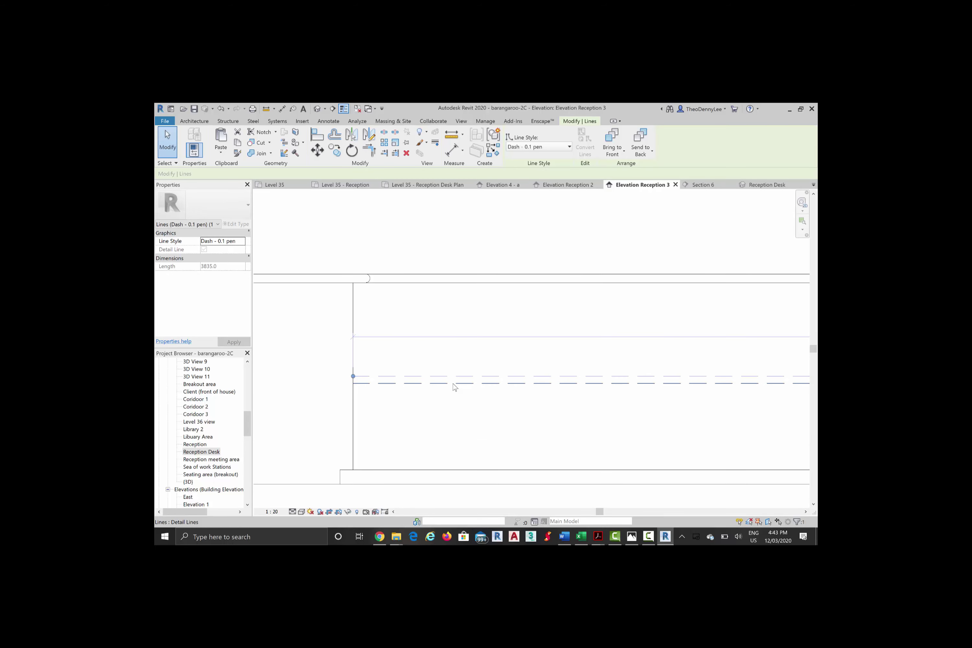
pyautogui.keyDown('ctrl'); pyautogui.click(454, 383); pyautogui.keyUp('ctrl')
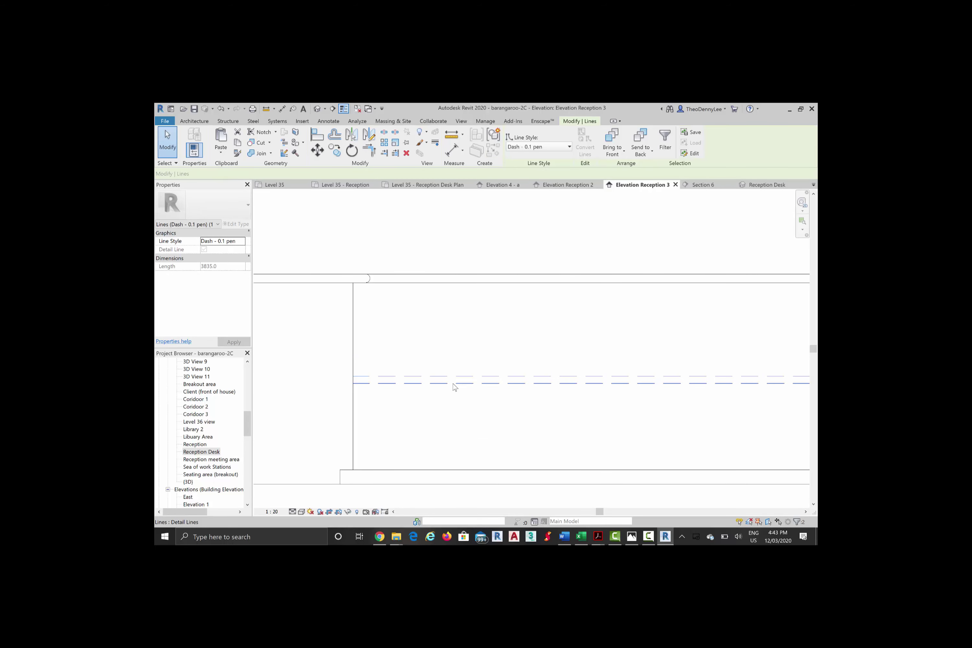
pyautogui.scroll(-3, 455, 388)
pyautogui.scroll(3, 455, 387)
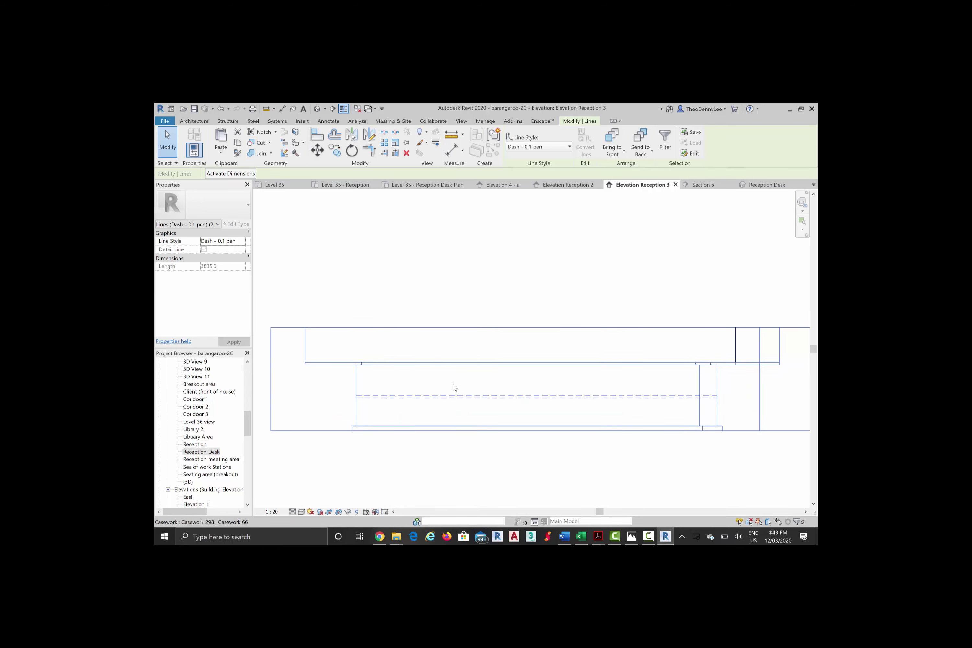
pyautogui.hotkey('ctrl', 'c')
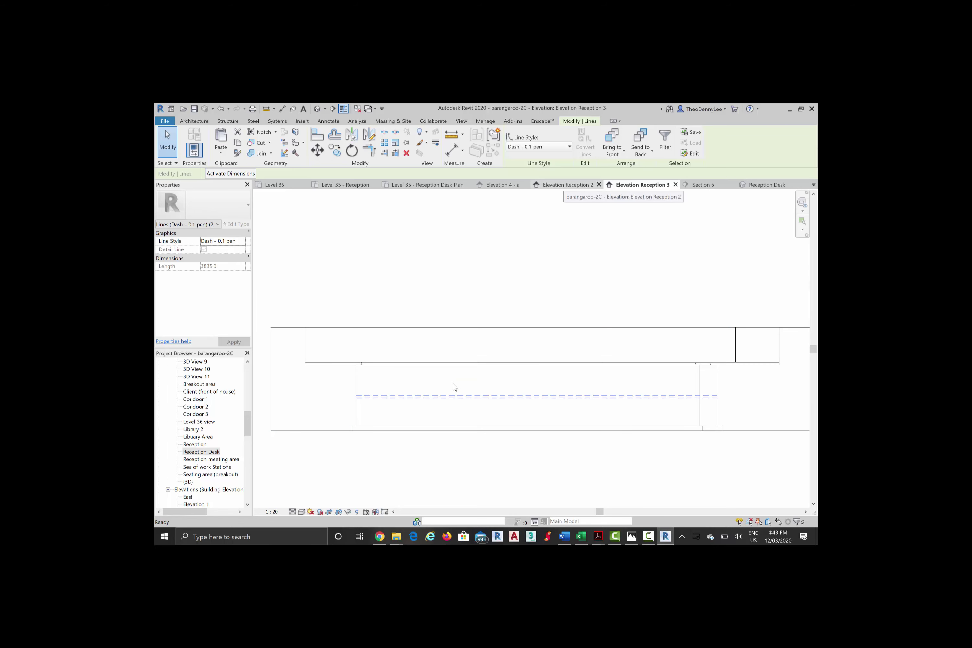
# Step: Try pasting the copied dashed lines into Elevation Reception 2 aligned to the current view, delete them, and return to Elevation Reception 3
pyautogui.hotkey('ctrl', 'shift', 'Tab')
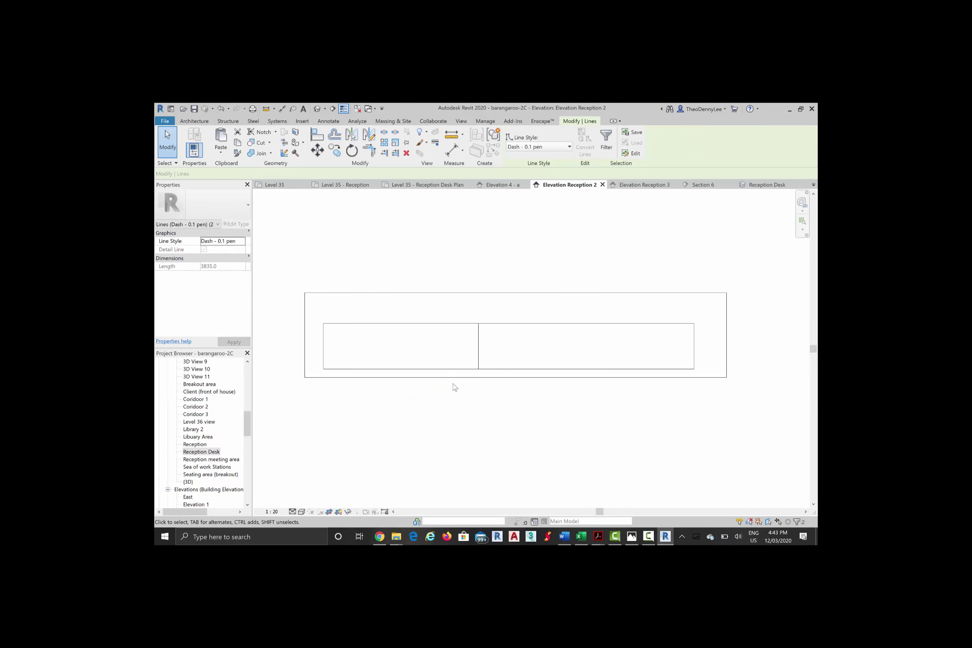
pyautogui.click(220, 149)
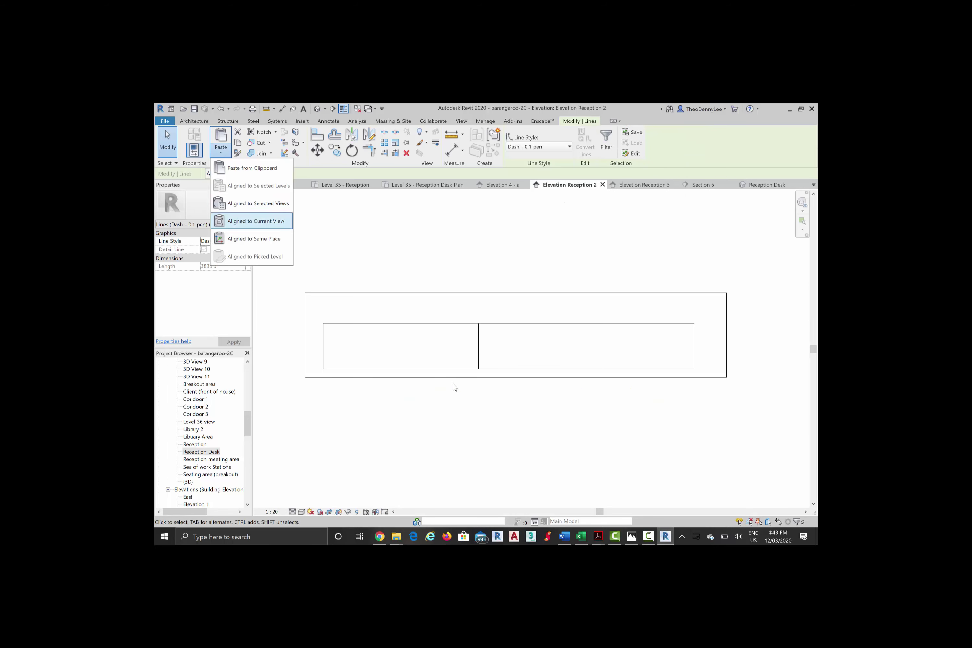
pyautogui.press('Return')
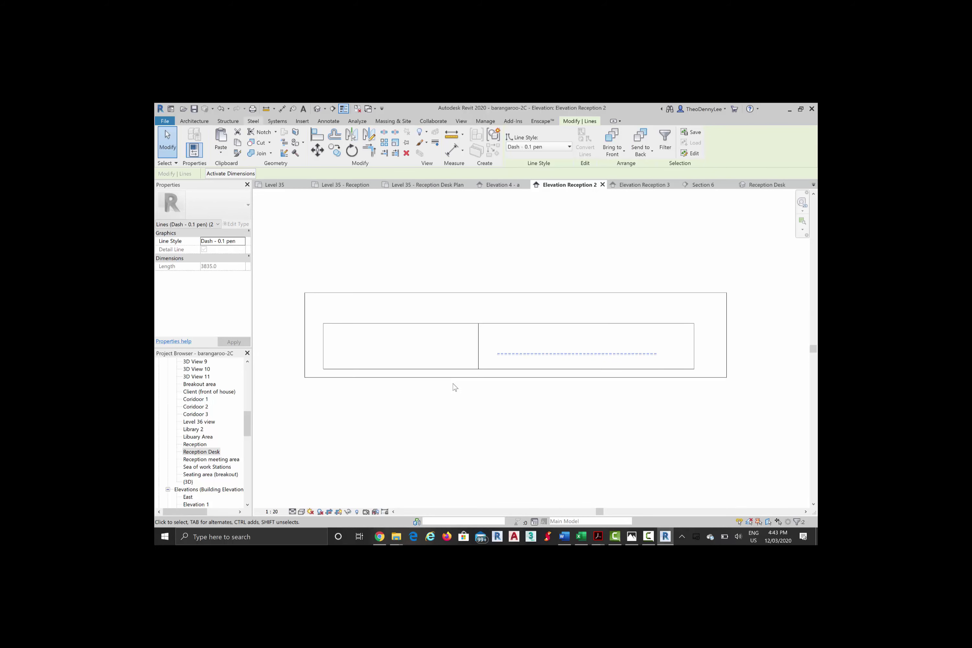
pyautogui.press('Delete')
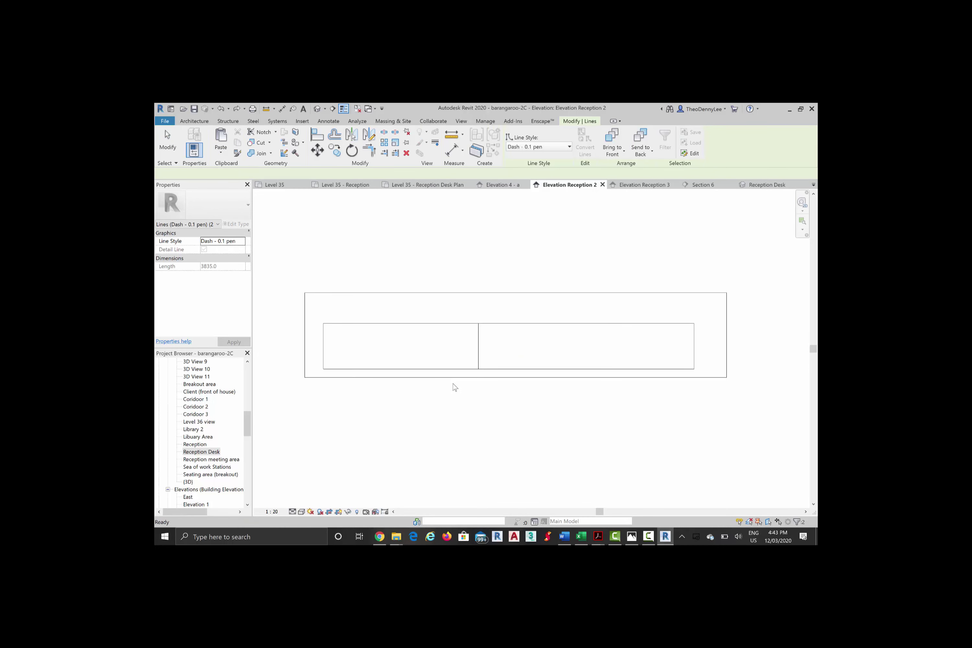
pyautogui.hotkey('ctrl', 'Tab')
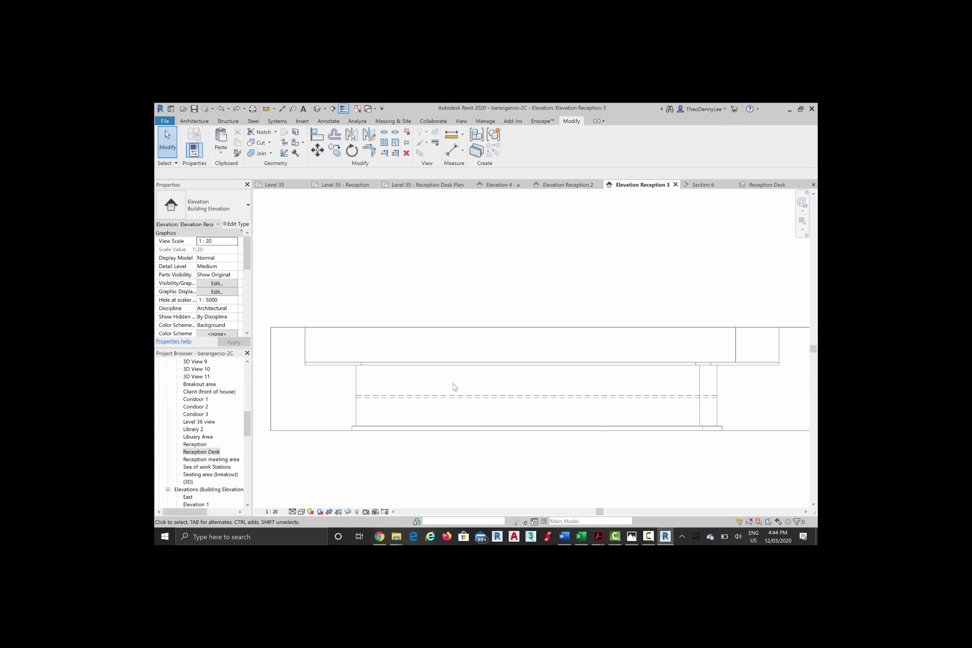
pyautogui.press('d')
pyautogui.press('i')
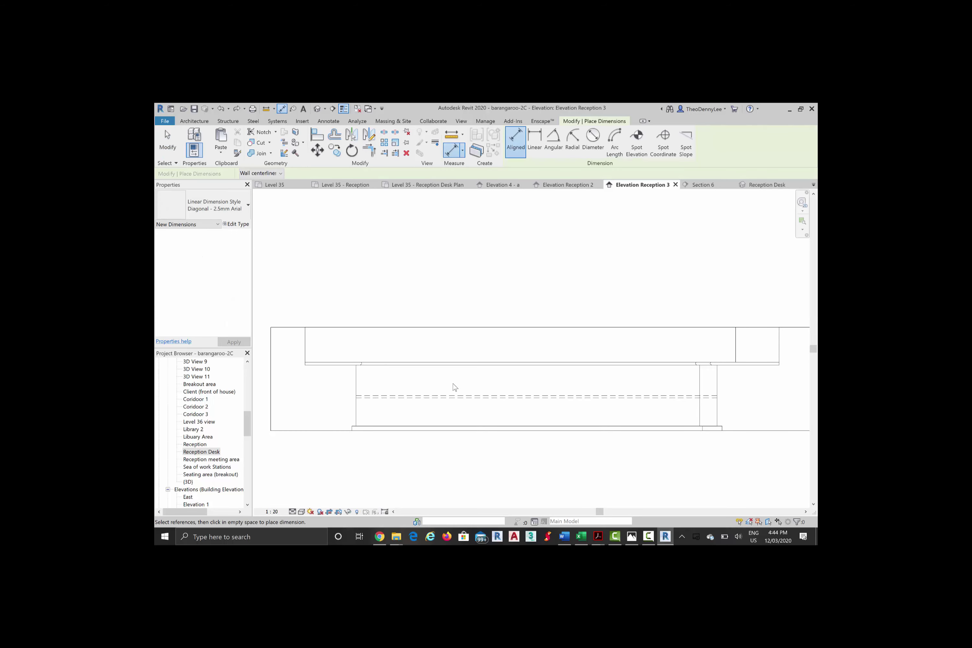
pyautogui.click(338, 430)
pyautogui.moveTo(338, 412); pyautogui.dragTo(568, 402, button='middle')
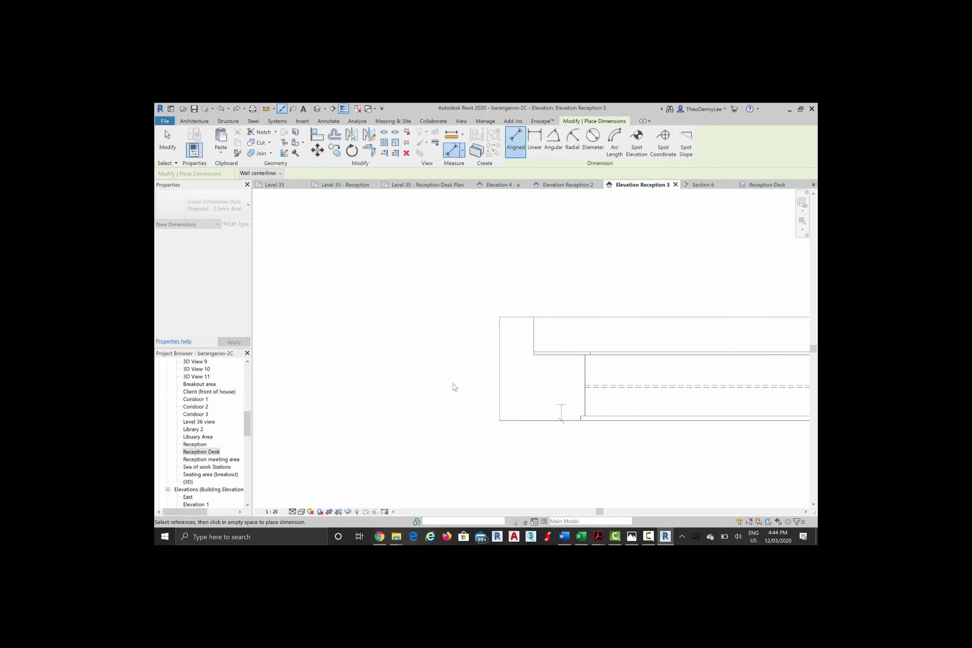
pyautogui.scroll(2, 568, 402)
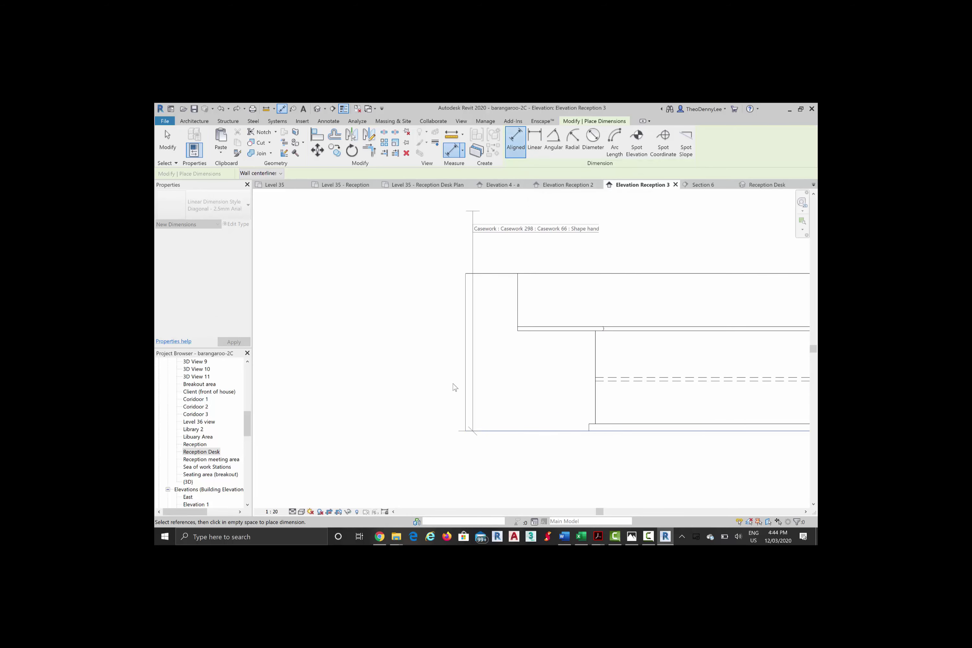
pyautogui.rightClick(473, 211)
pyautogui.click(491, 216)
pyautogui.scroll(-2, 455, 387)
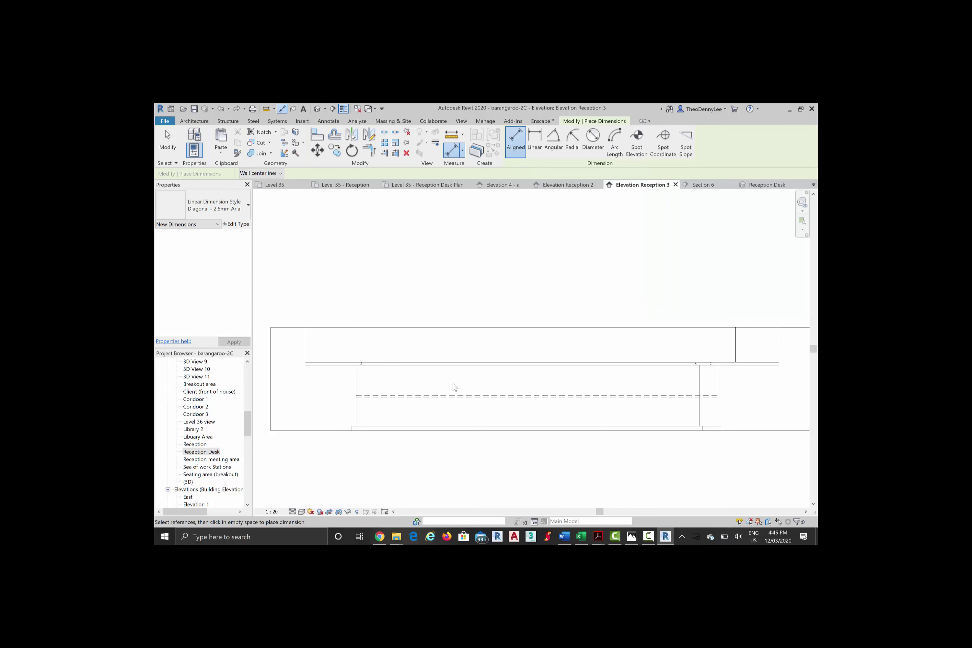
# Step: Place an aligned vertical dimension string beside the desk's left end, spanning the base line, the worktop's upper edge and the desk top
pyautogui.click(328, 430)
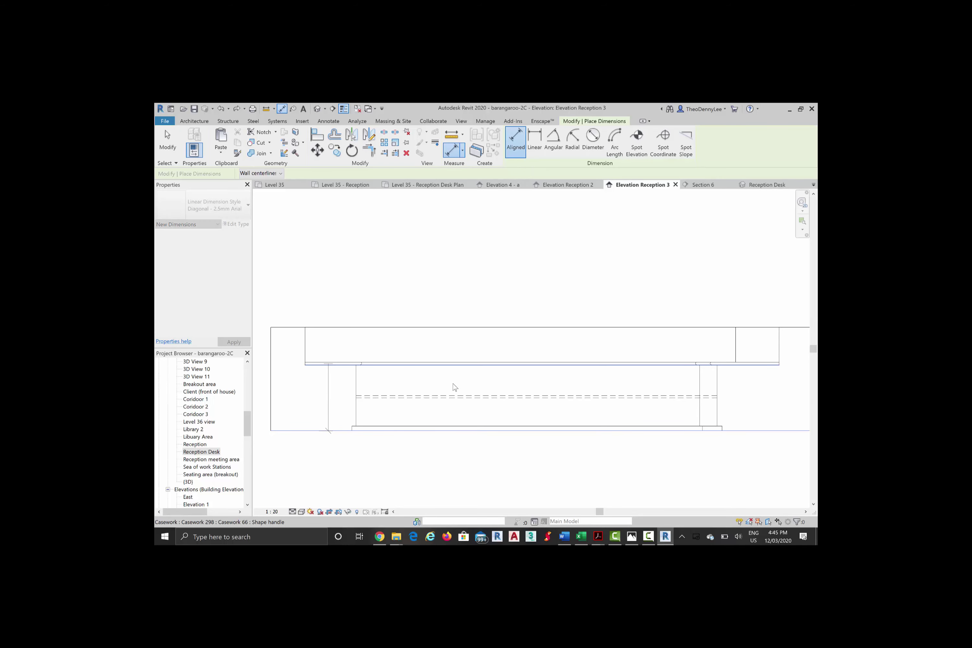
pyautogui.click(328, 362)
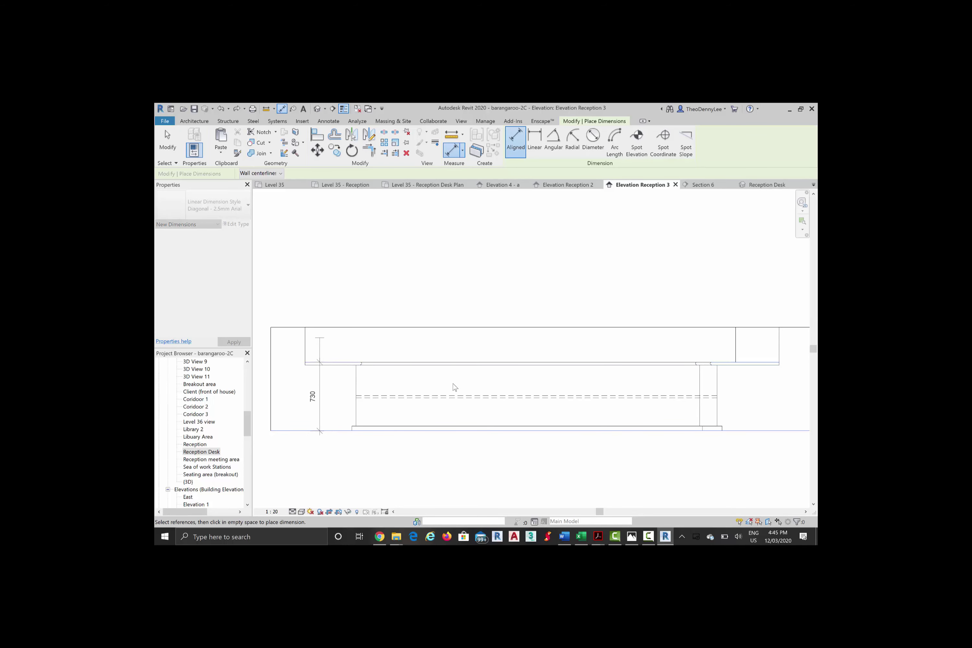
pyautogui.click(313, 328)
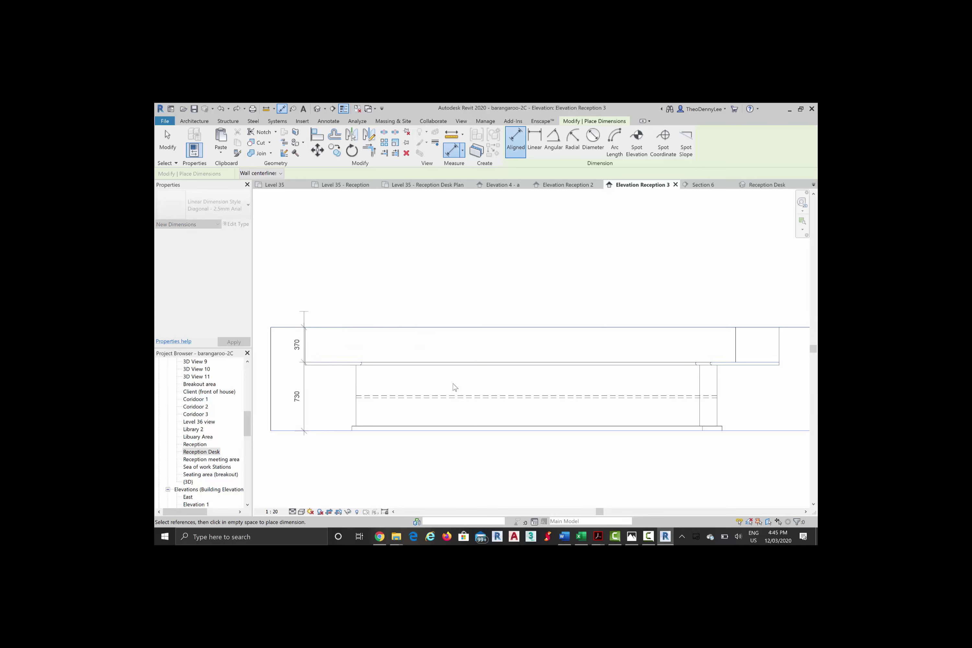
pyautogui.moveTo(304, 311); pyautogui.dragTo(466, 304, button='middle')
pyautogui.click(399, 372)
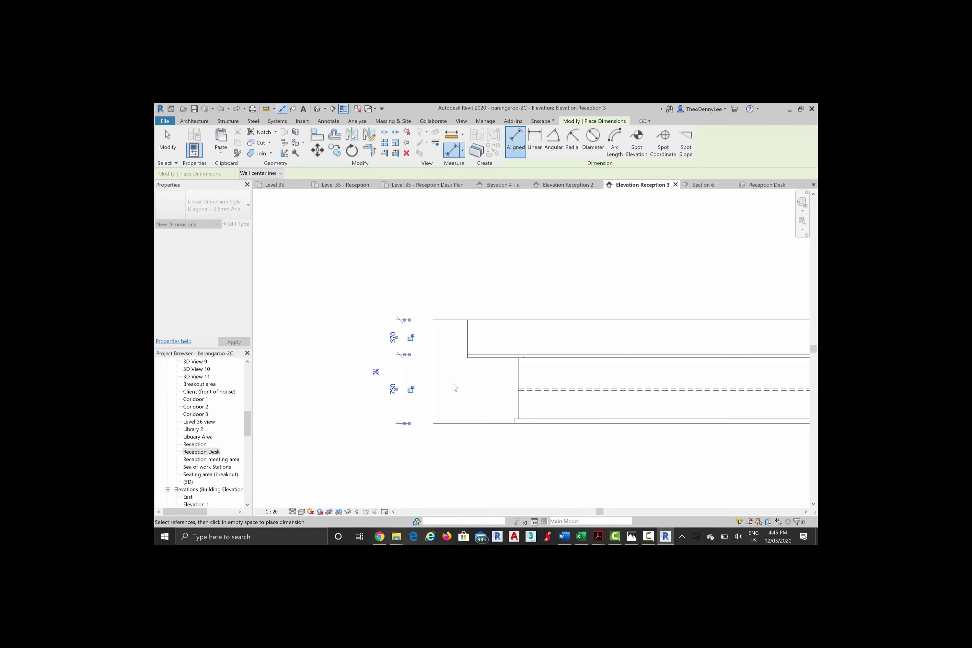
# Step: Dimension the desk's overall height from base line to top, placing it outside the existing dimension string
pyautogui.click(460, 424)
pyautogui.click(453, 320)
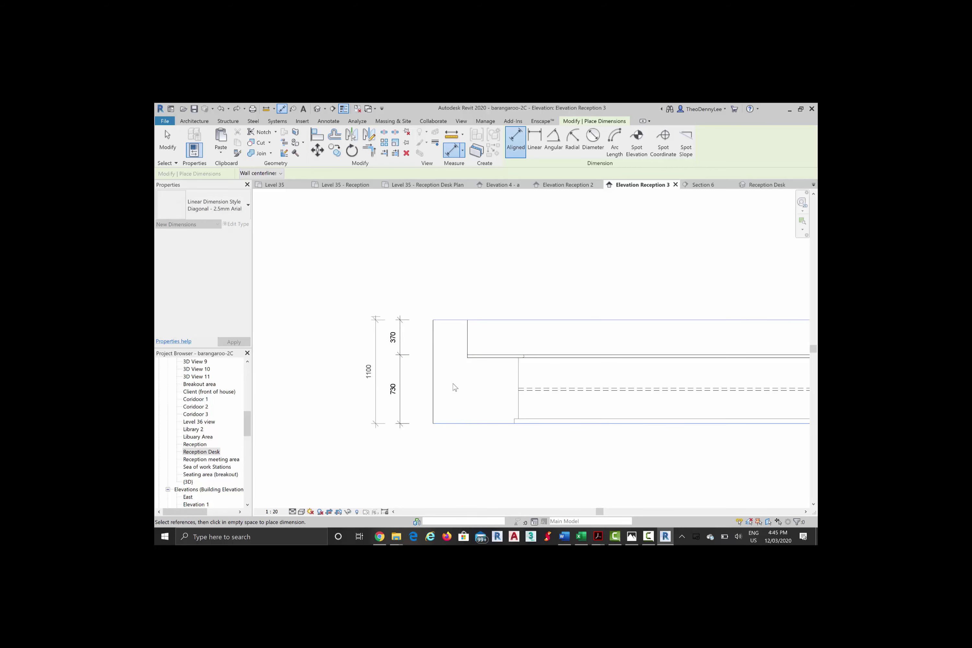
pyautogui.click(454, 387)
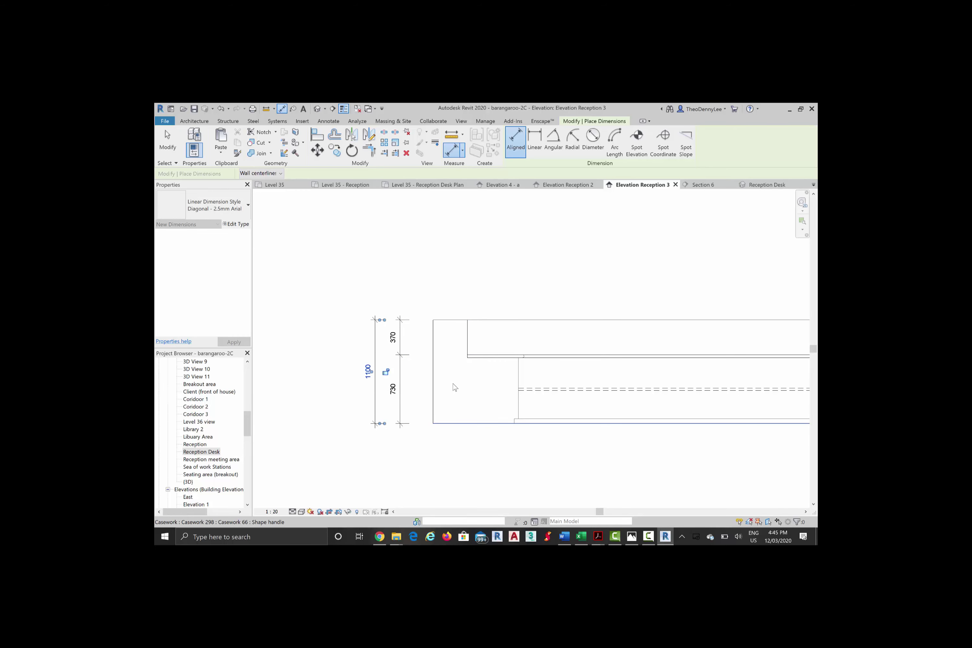
# Step: Add an inner vertical dimension string through the base line, plinth top, worktop underside, worktop top and desk top, and end the Dimension command
pyautogui.click(523, 424)
pyautogui.click(531, 419)
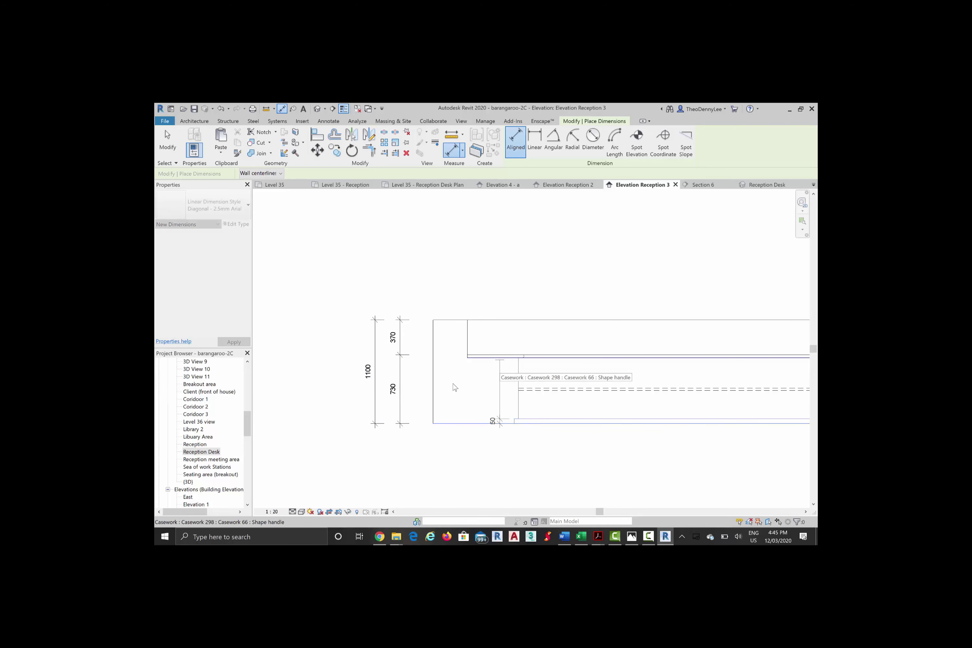
pyautogui.click(499, 358)
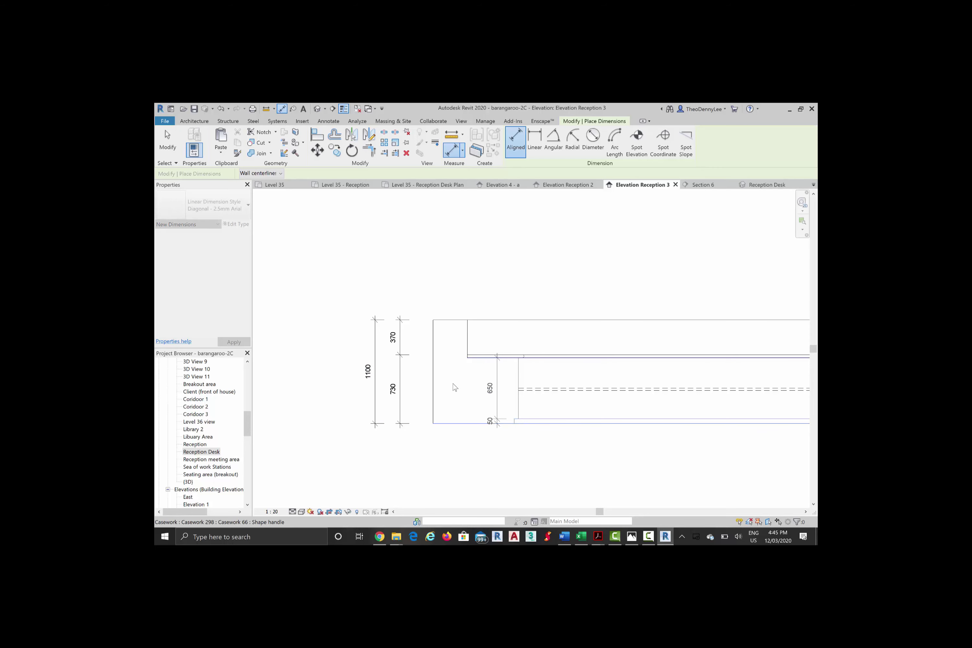
pyautogui.scroll(2, 455, 387)
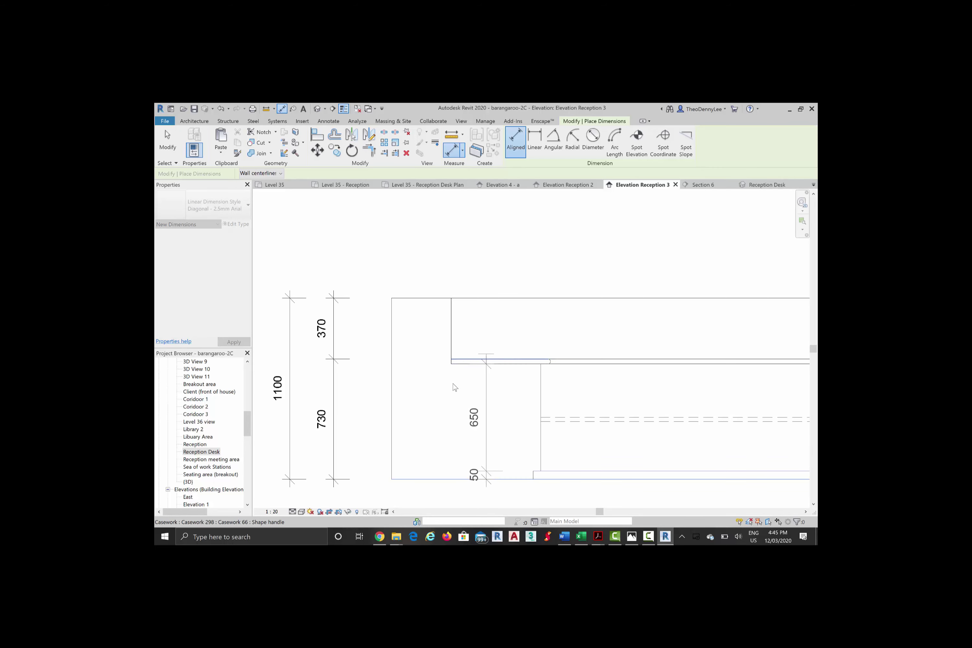
pyautogui.scroll(1, 454, 387)
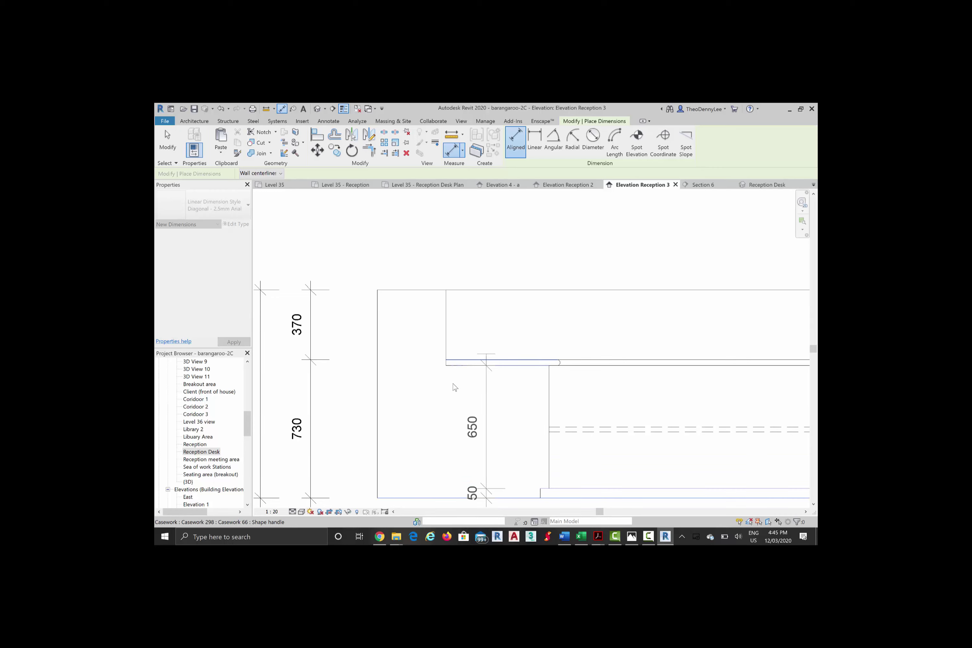
pyautogui.scroll(-2, 453, 384)
pyautogui.moveTo(454, 384); pyautogui.dragTo(473, 397, button='middle')
pyautogui.scroll(2, 453, 384)
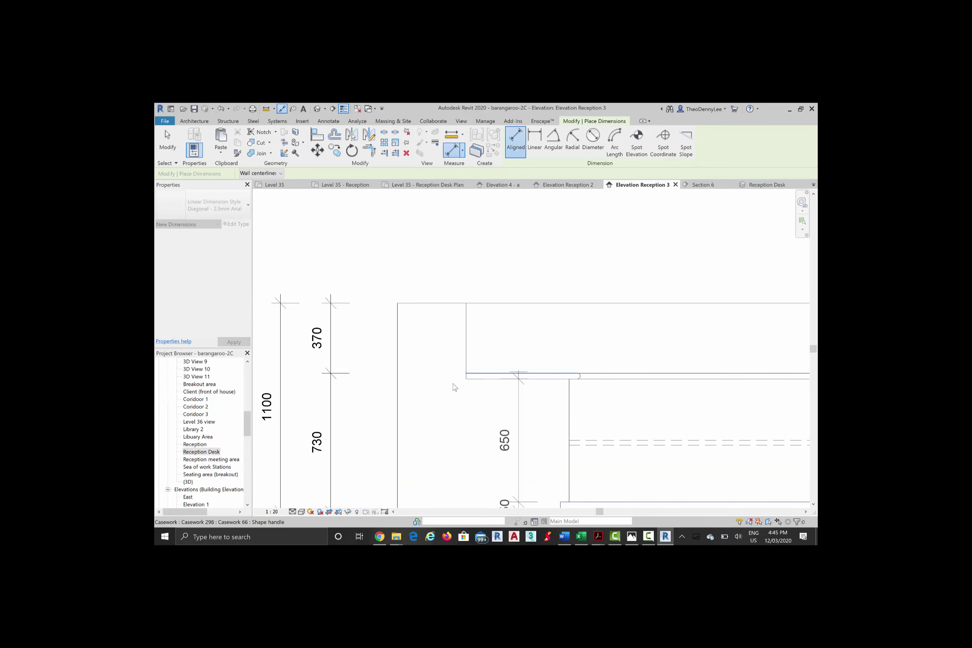
pyautogui.click(519, 372)
pyautogui.click(510, 303)
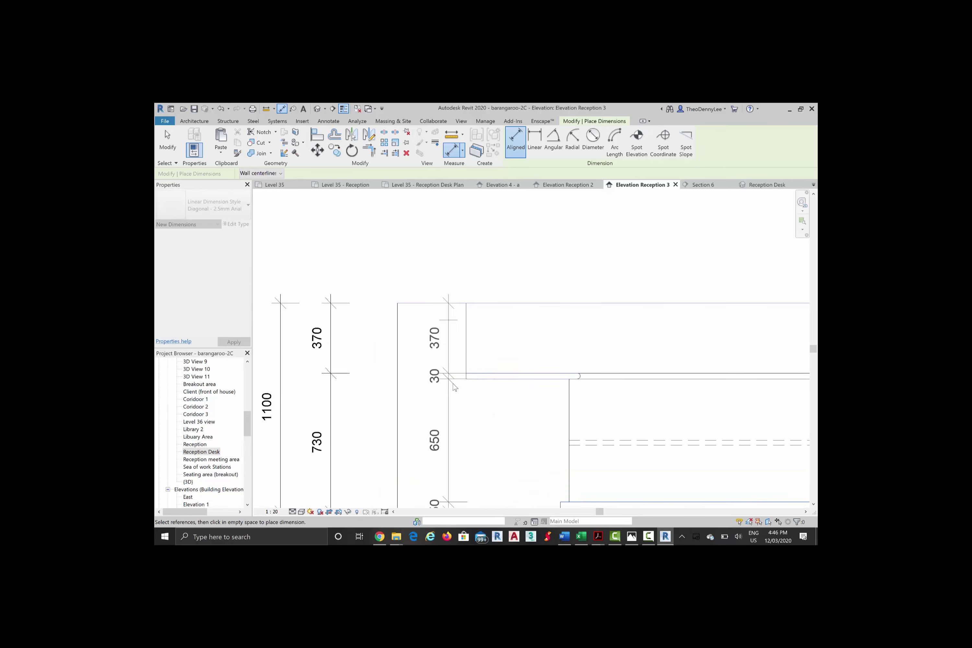
pyautogui.click(368, 397)
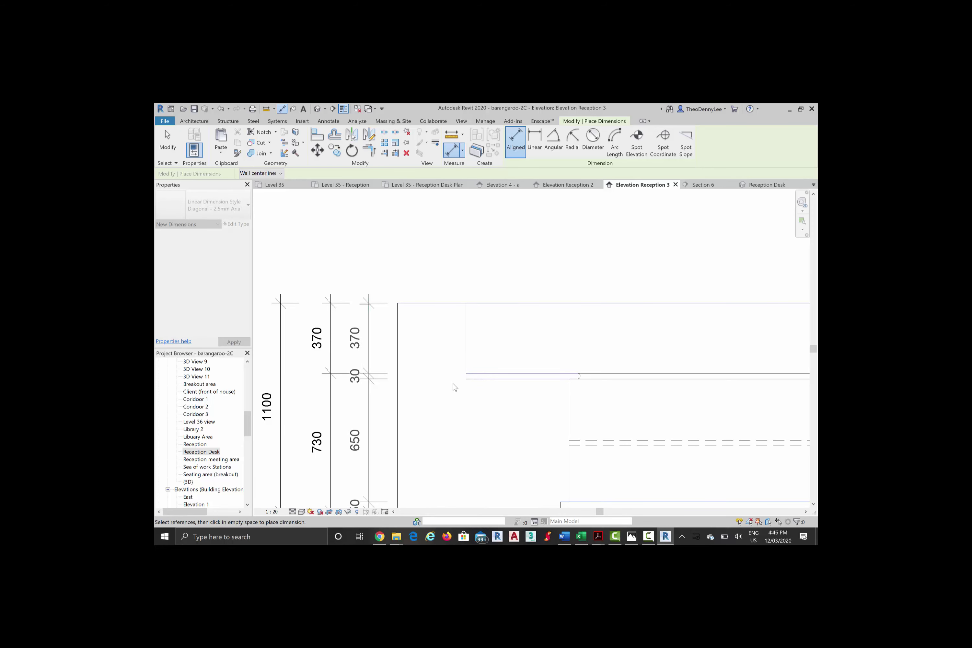
pyautogui.scroll(-2, 453, 384)
pyautogui.moveTo(453, 384); pyautogui.dragTo(493, 380, button='middle')
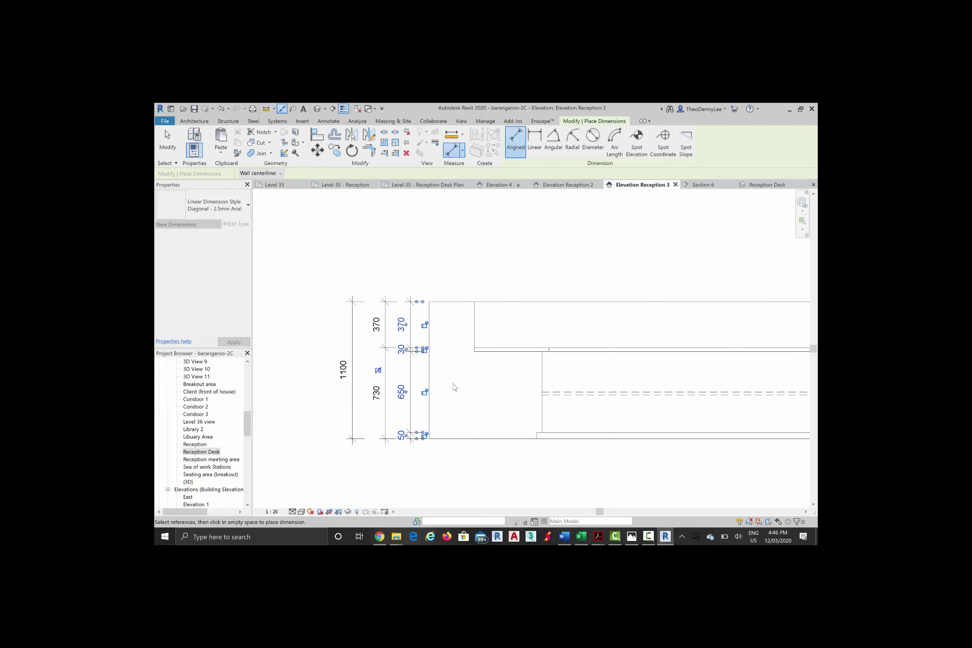
pyautogui.press('Escape')
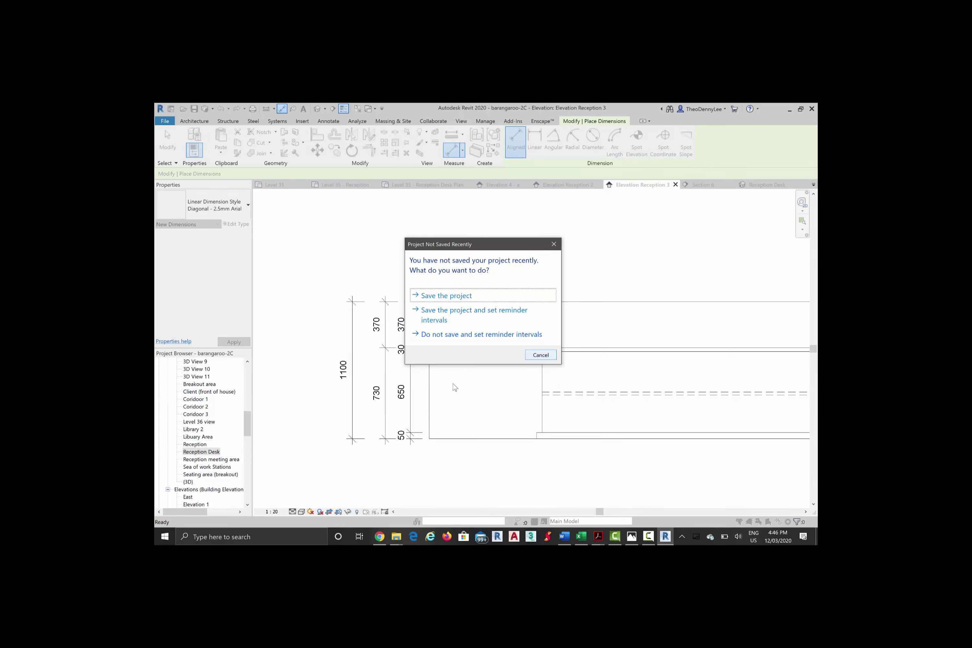
pyautogui.press('Escape')
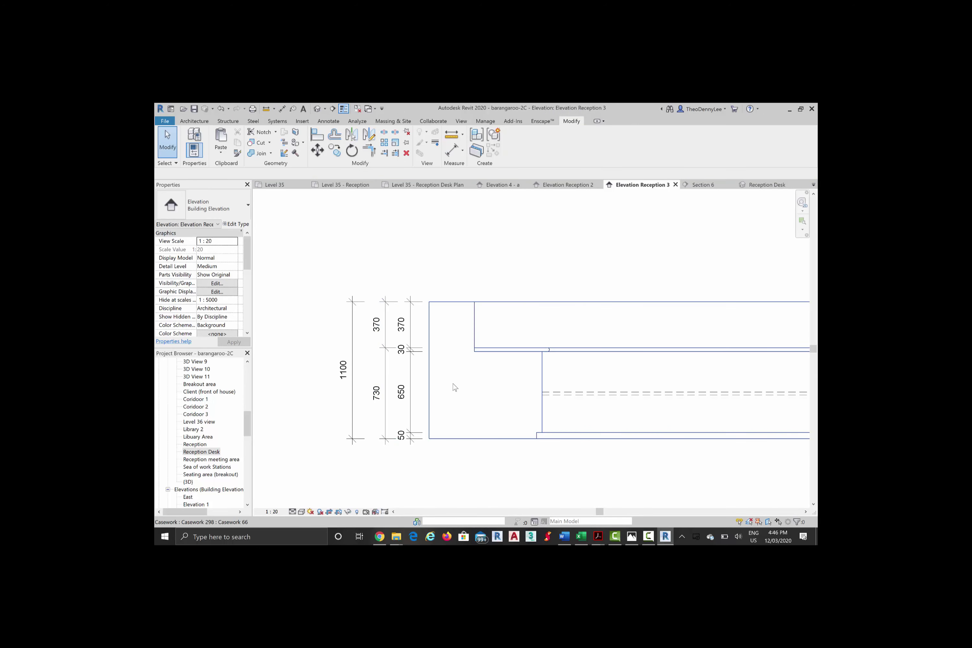
# Step: Try stretching the desk's worktop upper edge to about 809 mm above the base line, and undo the change
pyautogui.click(455, 387)
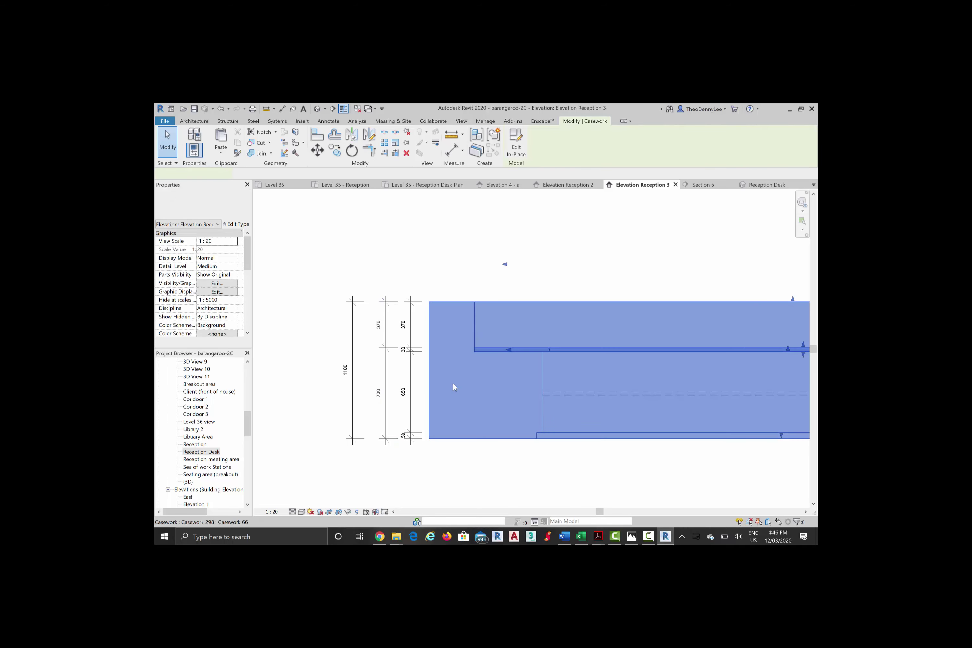
pyautogui.hscroll(2, 455, 387)
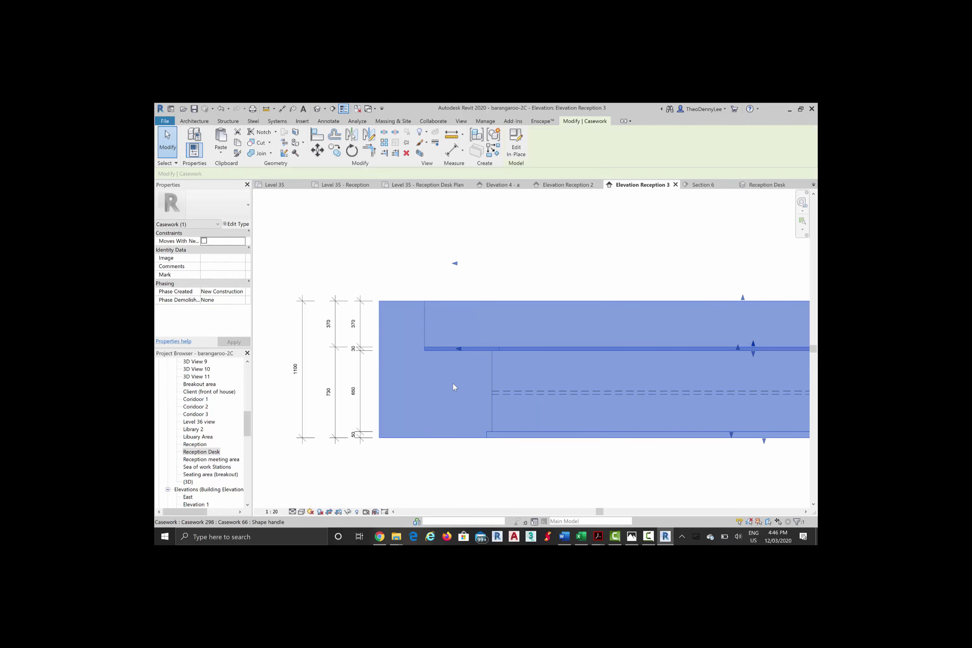
pyautogui.press('Escape')
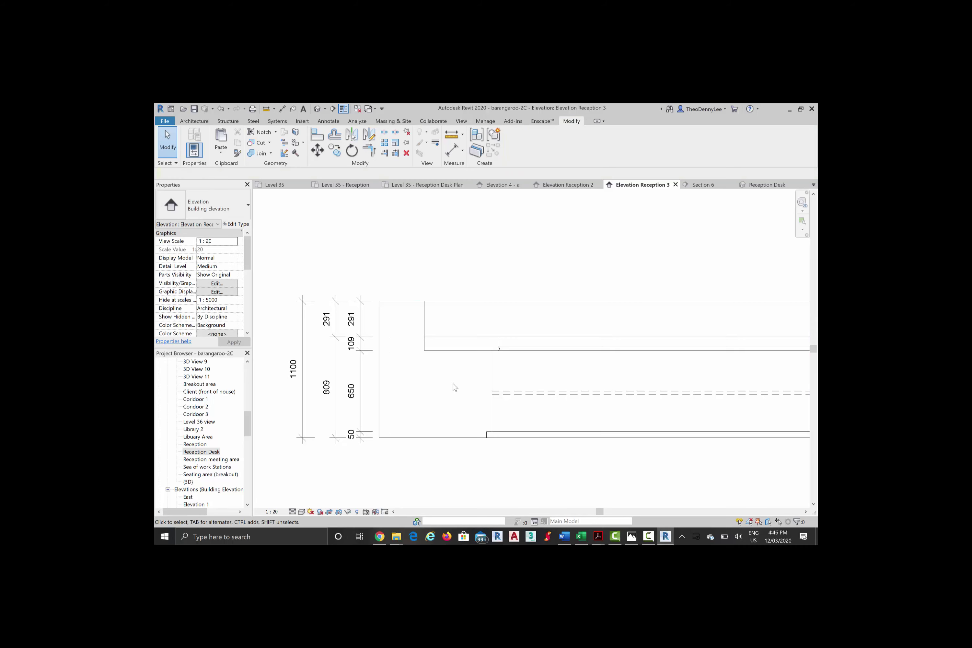
pyautogui.hotkey('ctrl', 'z')
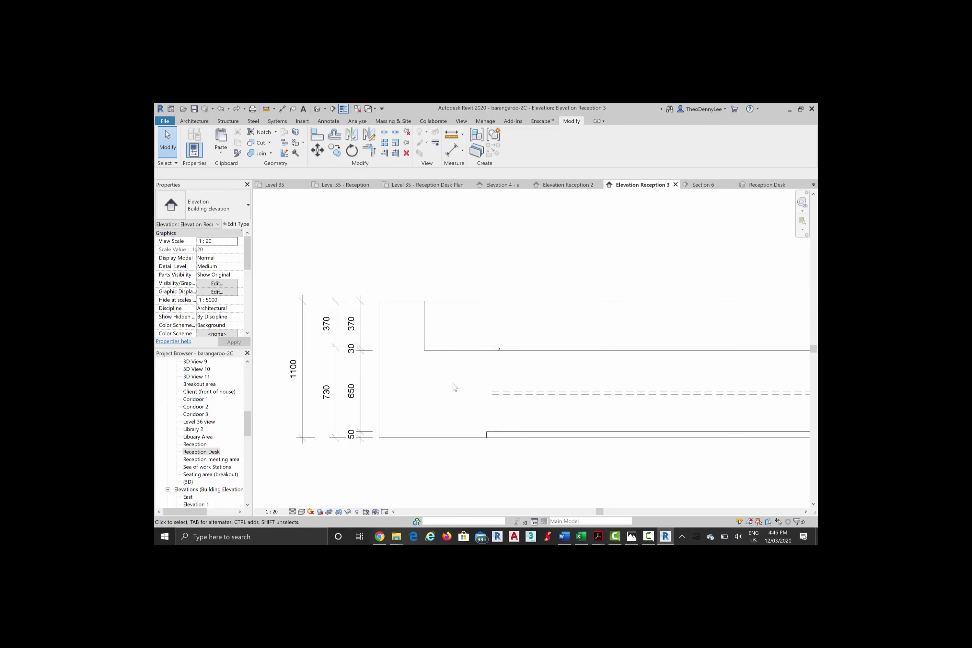
# Step: Switch to the Chrome browser to view the reception counter joinery drawing as a reference
pyautogui.scroll(-3, 455, 387)
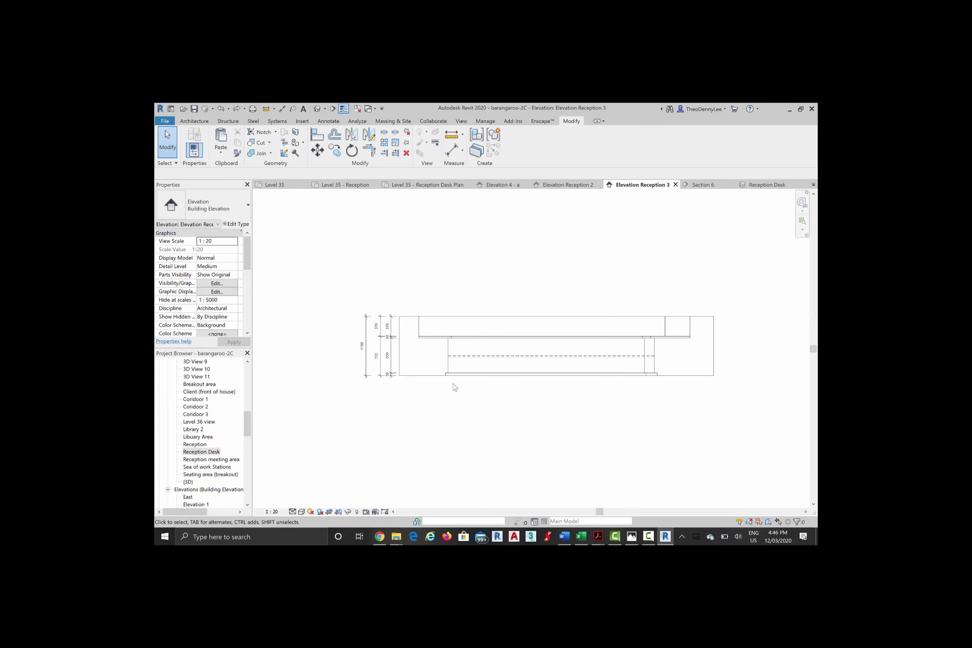
pyautogui.scroll(2, 455, 387)
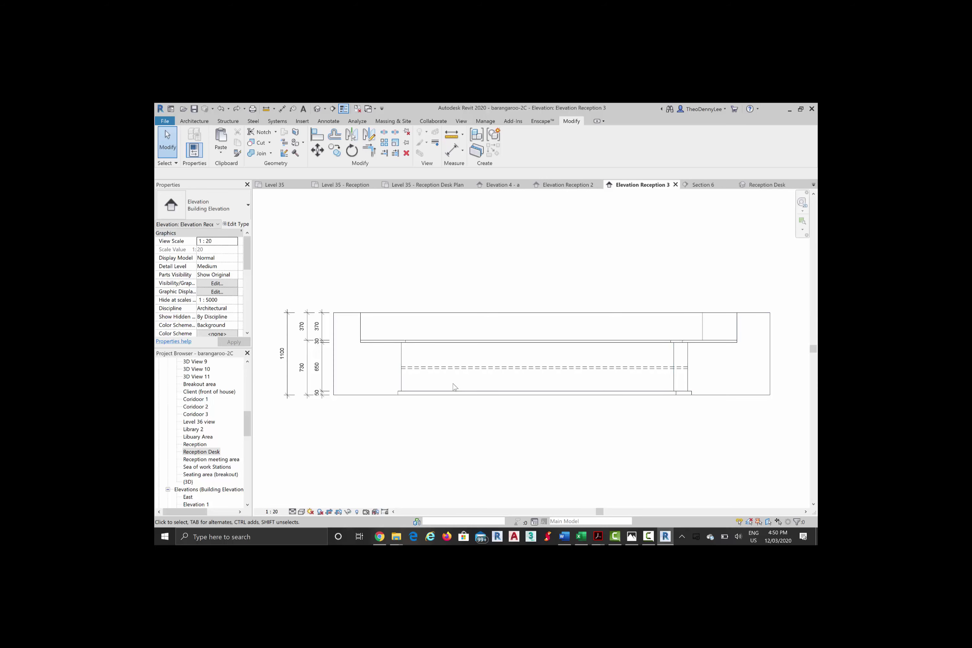
pyautogui.scroll(-3, 453, 385)
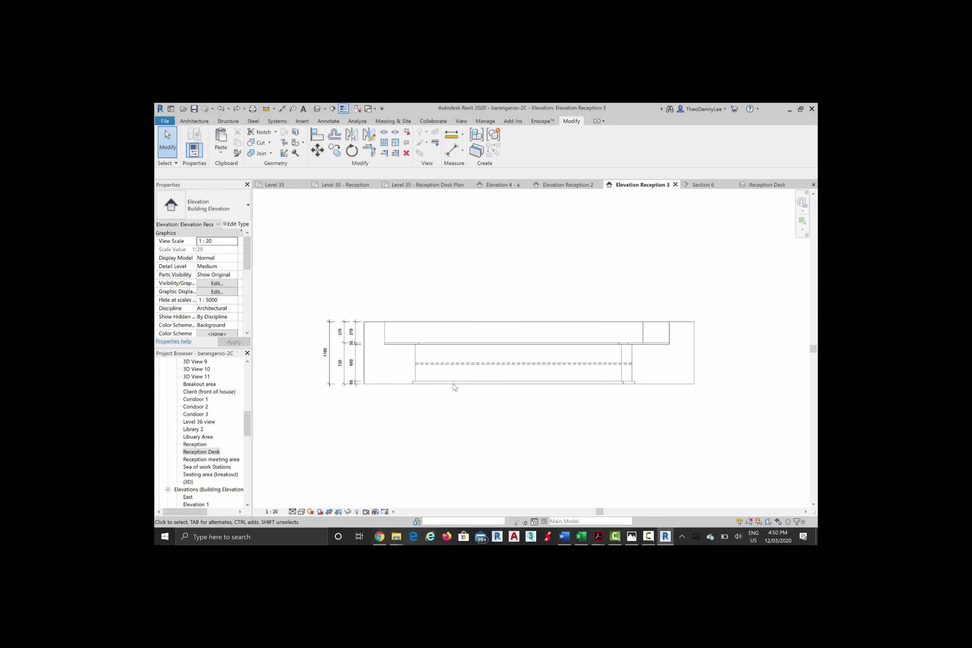
pyautogui.scroll(1, 455, 387)
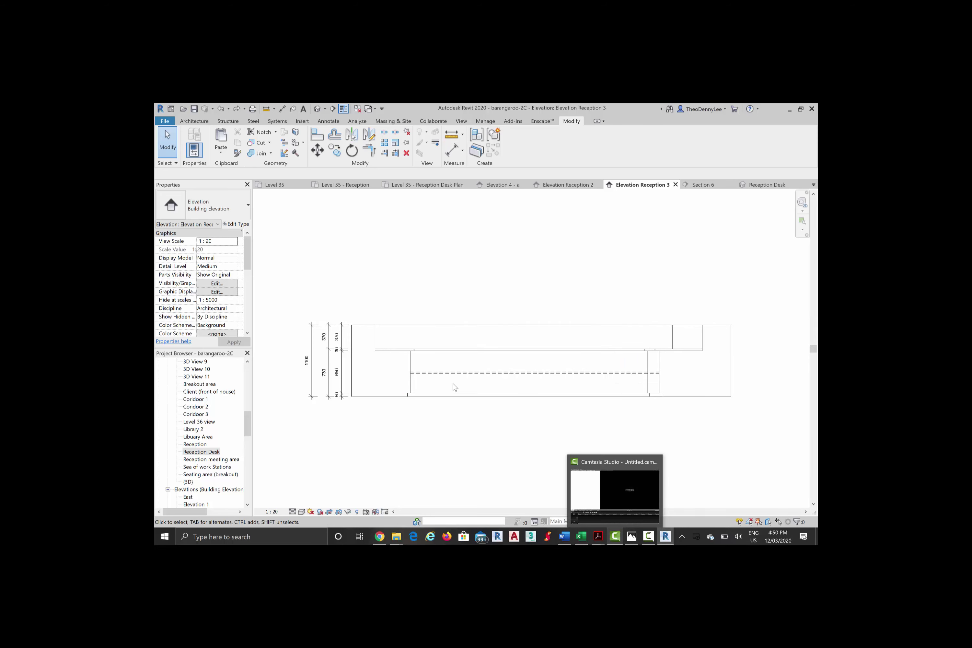
pyautogui.moveTo(564, 536)
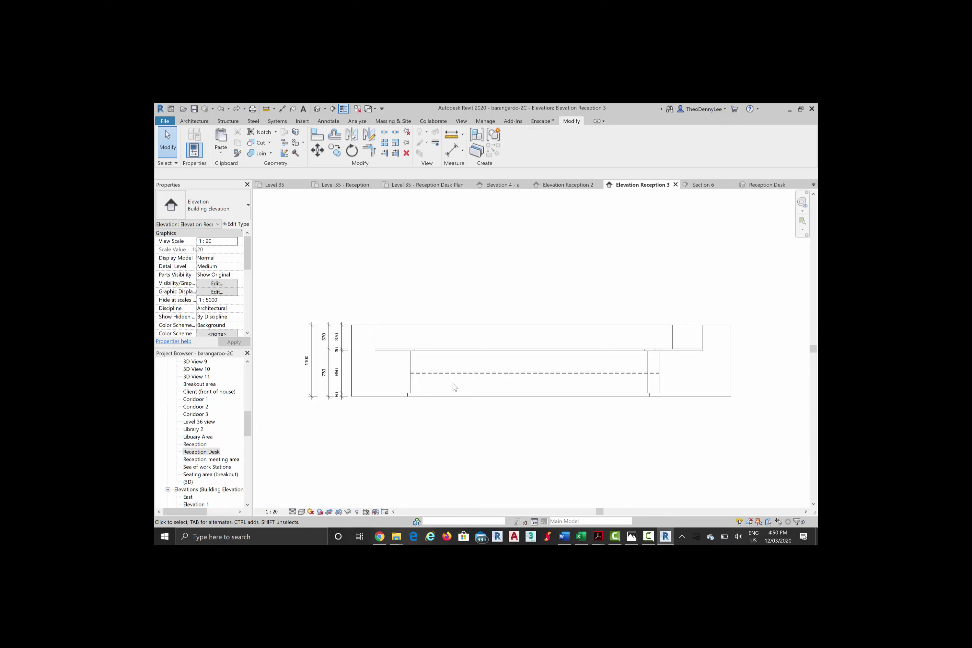
pyautogui.hotkey('alt', 'Tab')
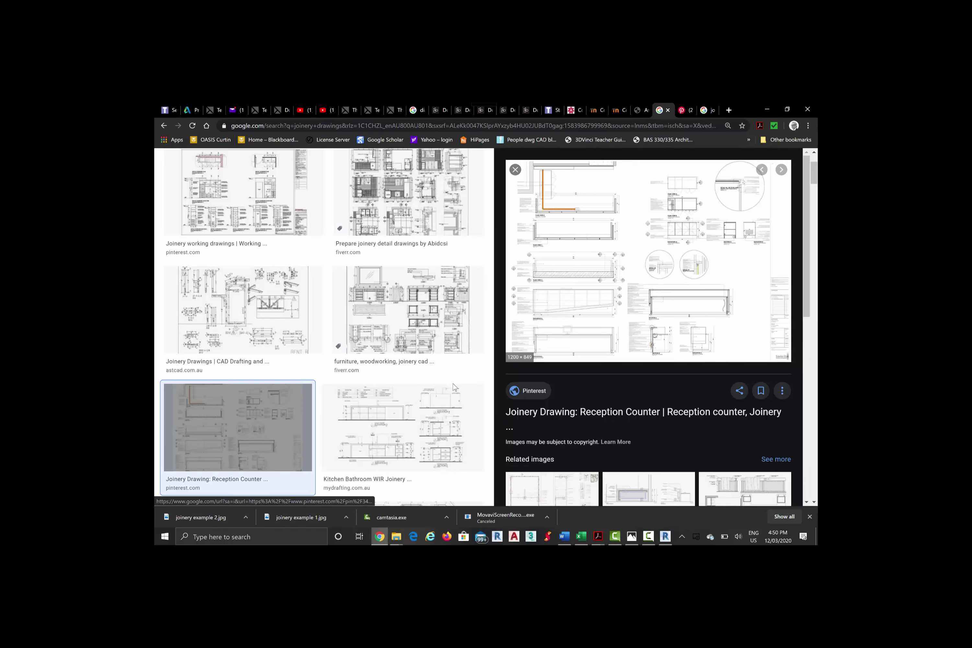
# Step: Search Google for "carlo scarpa" in a new browser tab and look through the web results
pyautogui.hotkey('ctrl', 't')
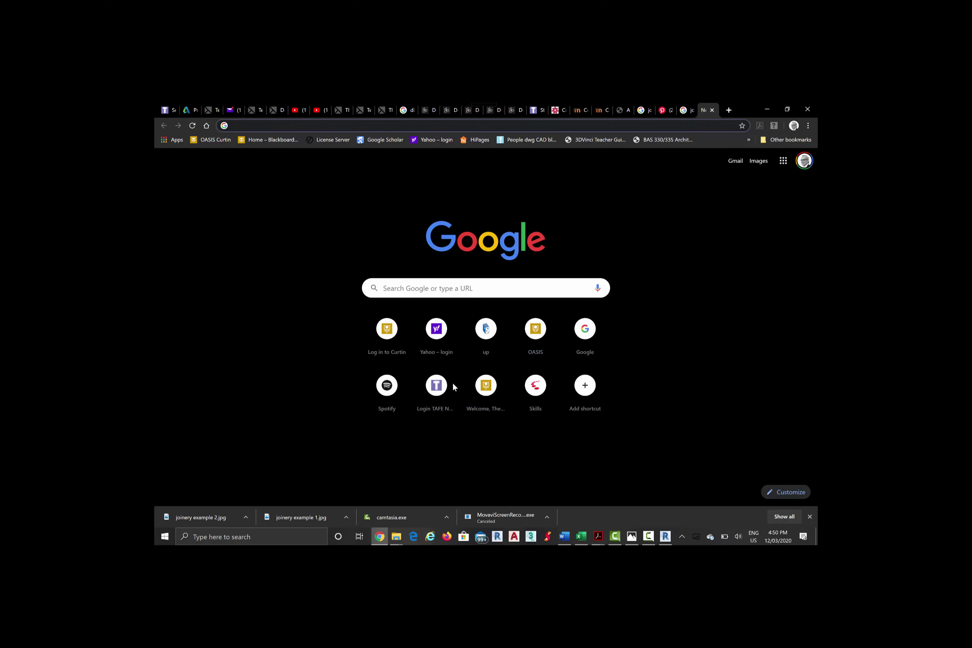
pyautogui.write('car')
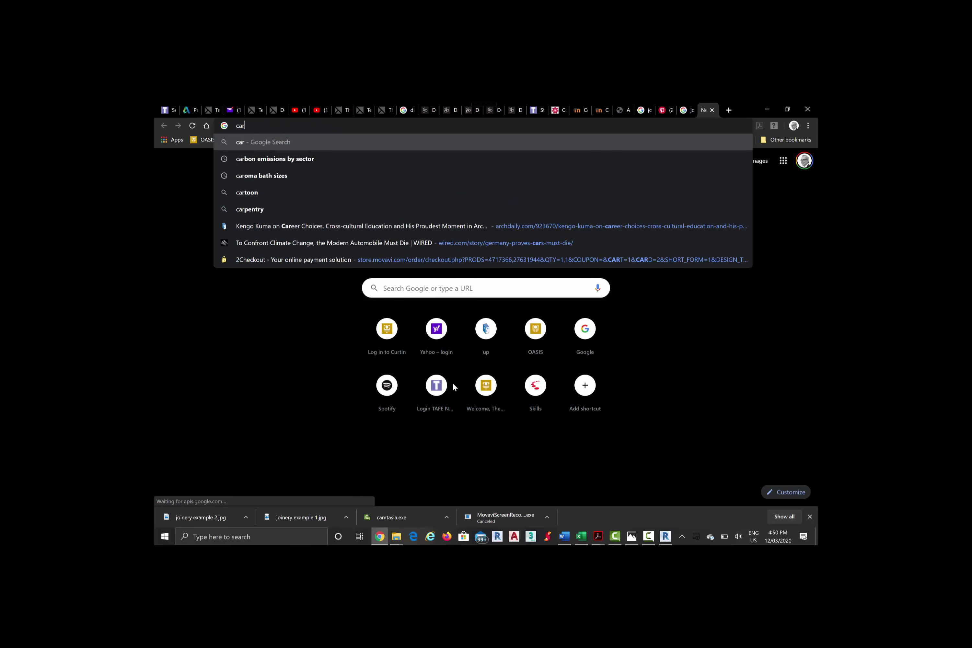
pyautogui.write('lo scarpa')
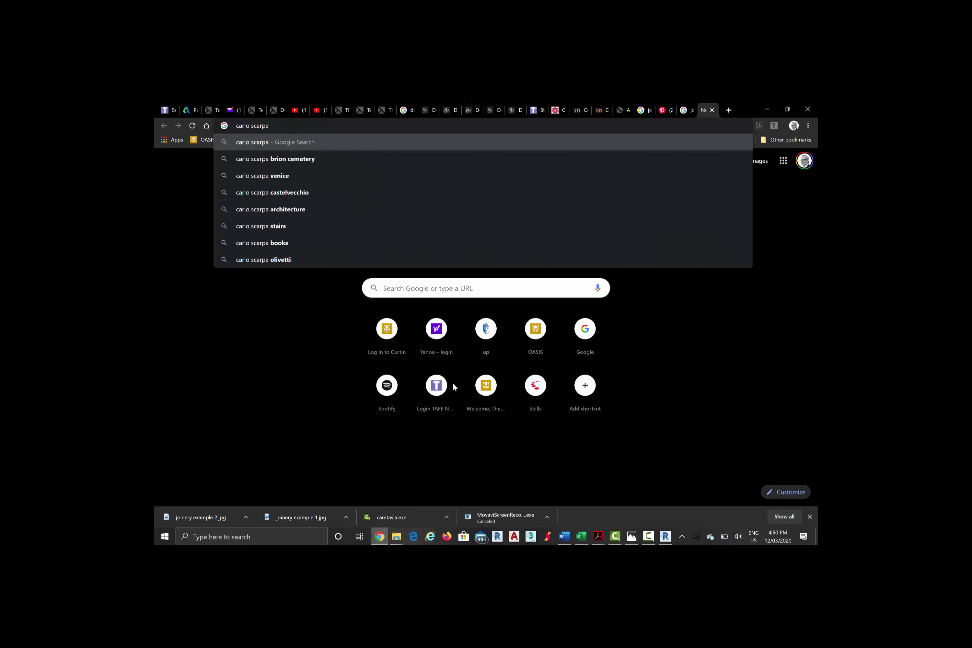
pyautogui.press('Return')
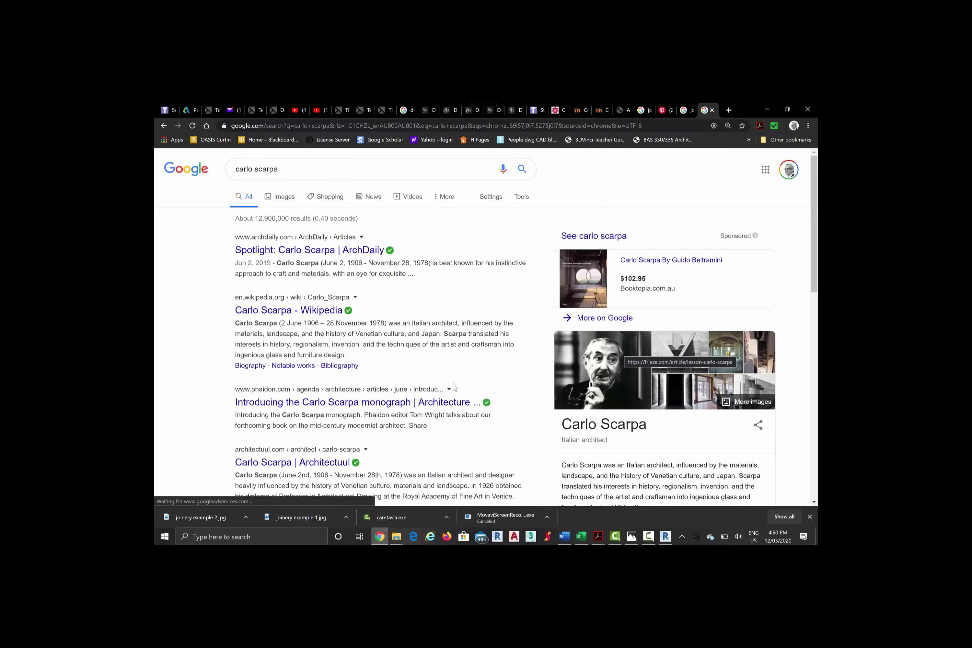
pyautogui.scroll(-5, 454, 387)
pyautogui.scroll(-3, 454, 387)
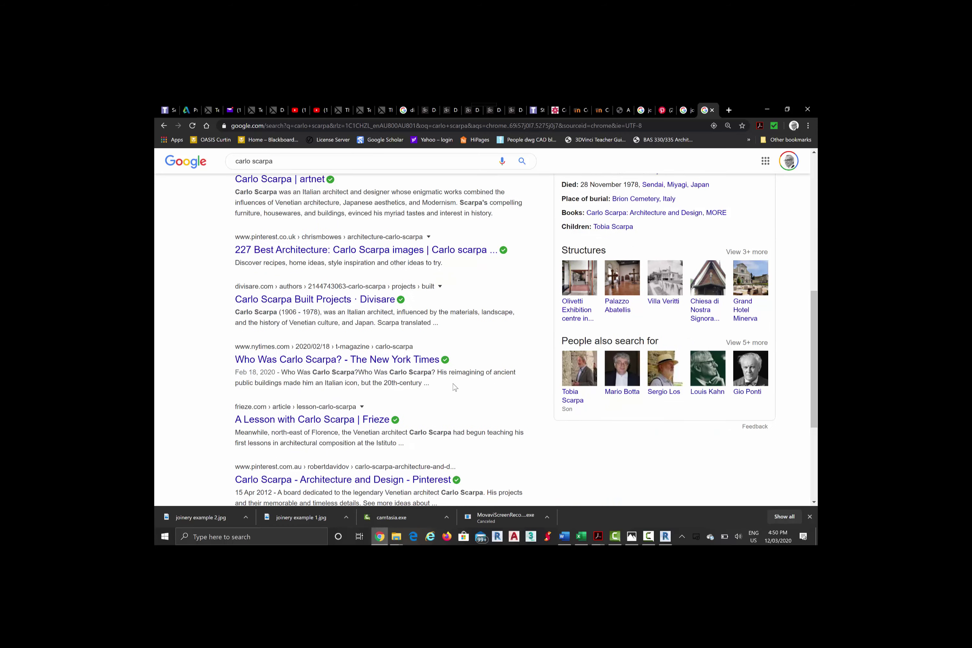
pyautogui.scroll(6, 454, 386)
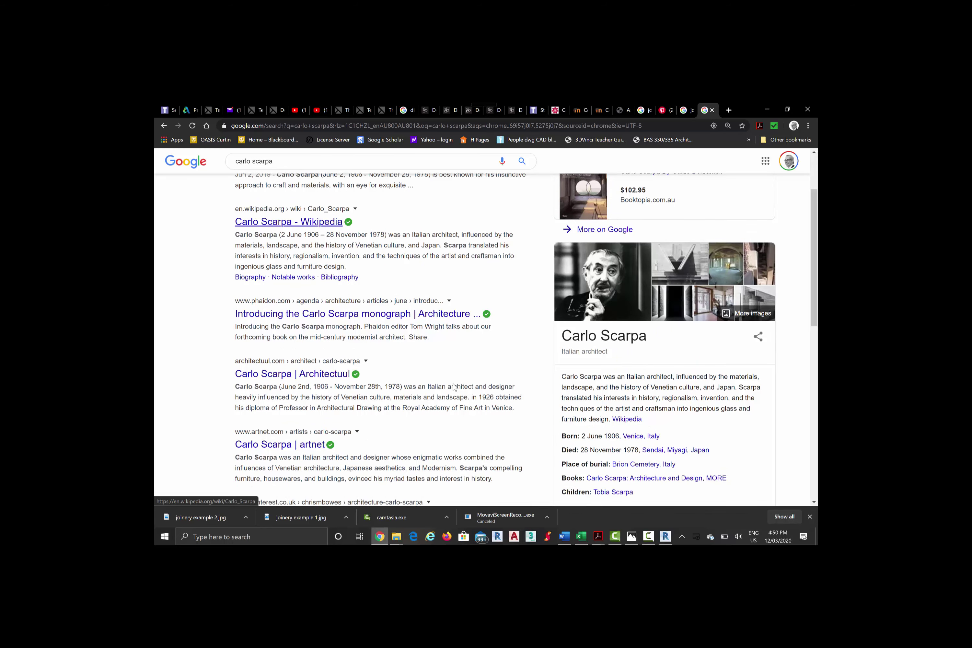
pyautogui.scroll(3, 454, 387)
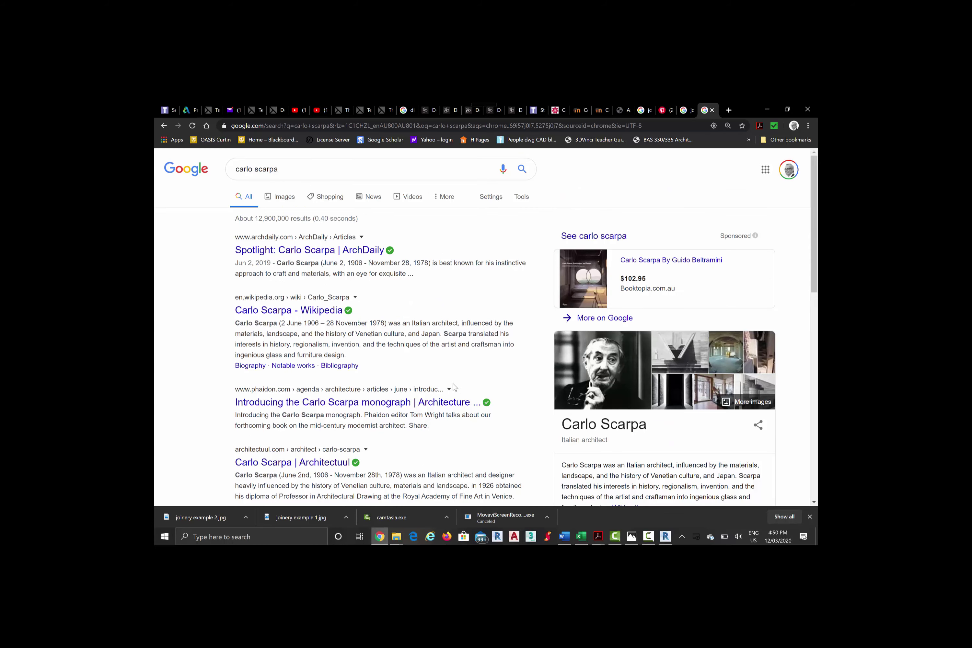
# Step: Show the image results for Carlo Scarpa, preview the Divisare "Carlo Scarpa Built Projects" picture, and close the preview
pyautogui.press('F5')
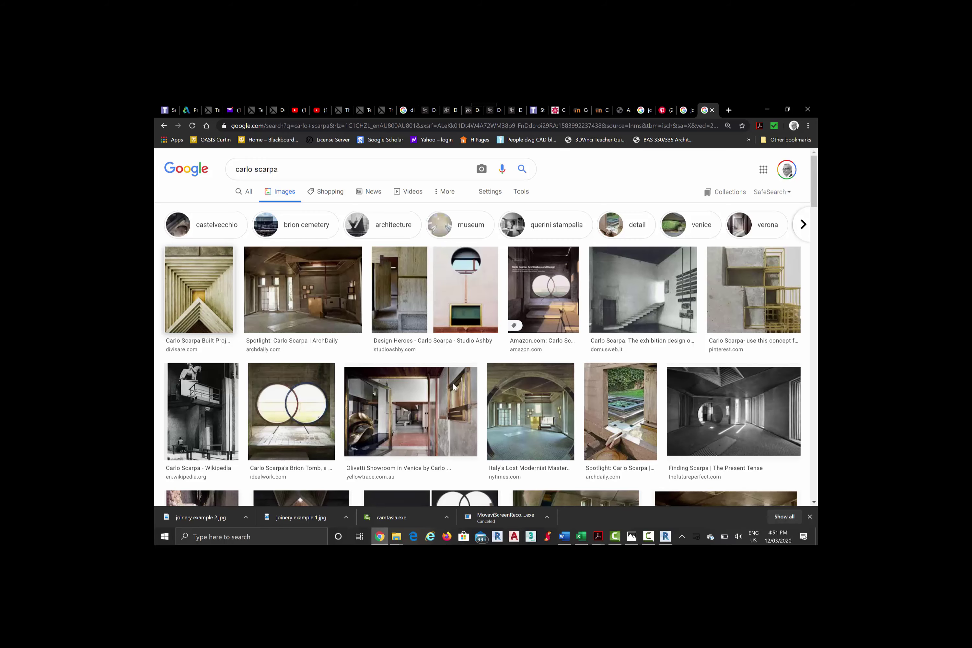
pyautogui.click(198, 289)
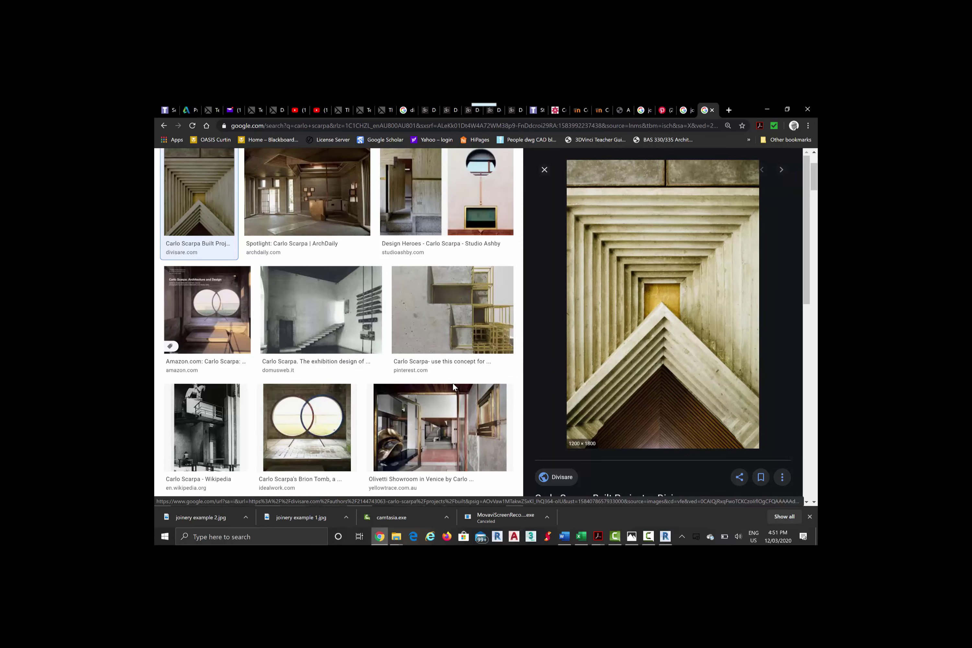
pyautogui.press('Escape')
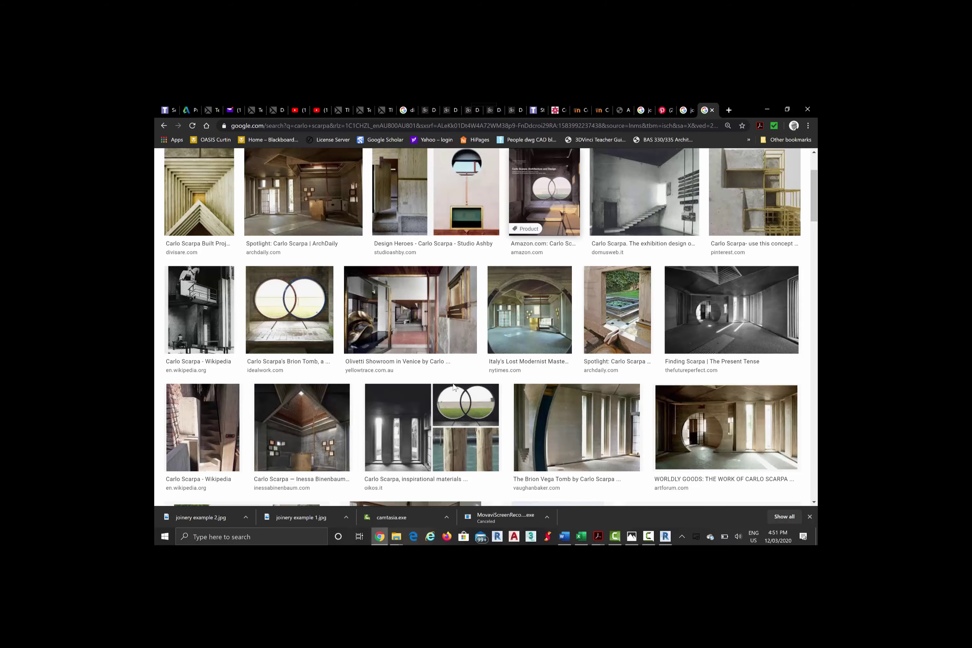
# Step: Examine the Carlo Scarpa image results for examples of his buildings, stairs, furniture and stepped concrete detailing
pyautogui.scroll(-7, 455, 387)
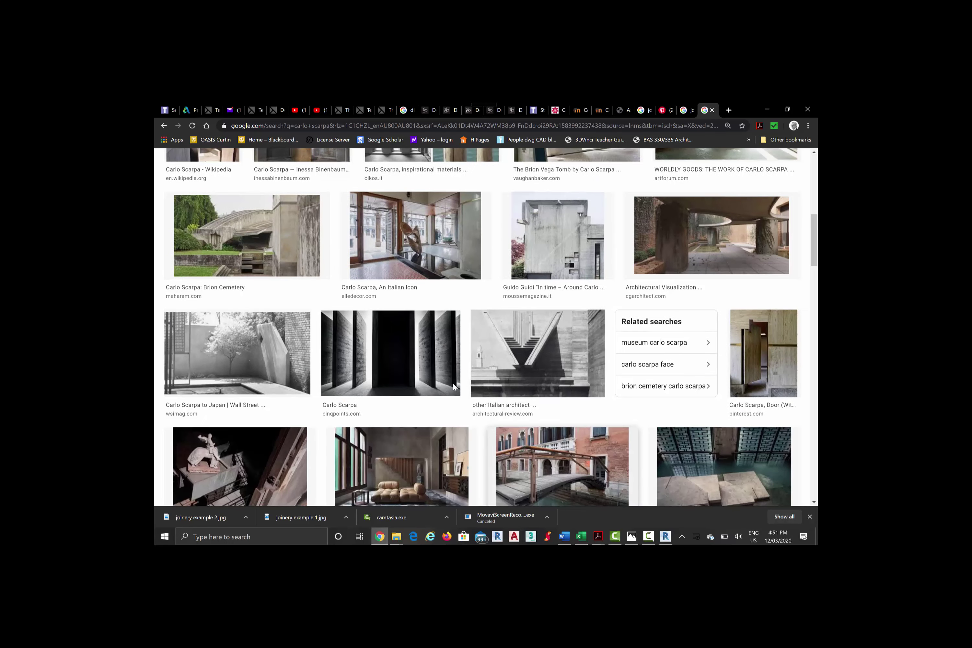
pyautogui.scroll(-15, 455, 387)
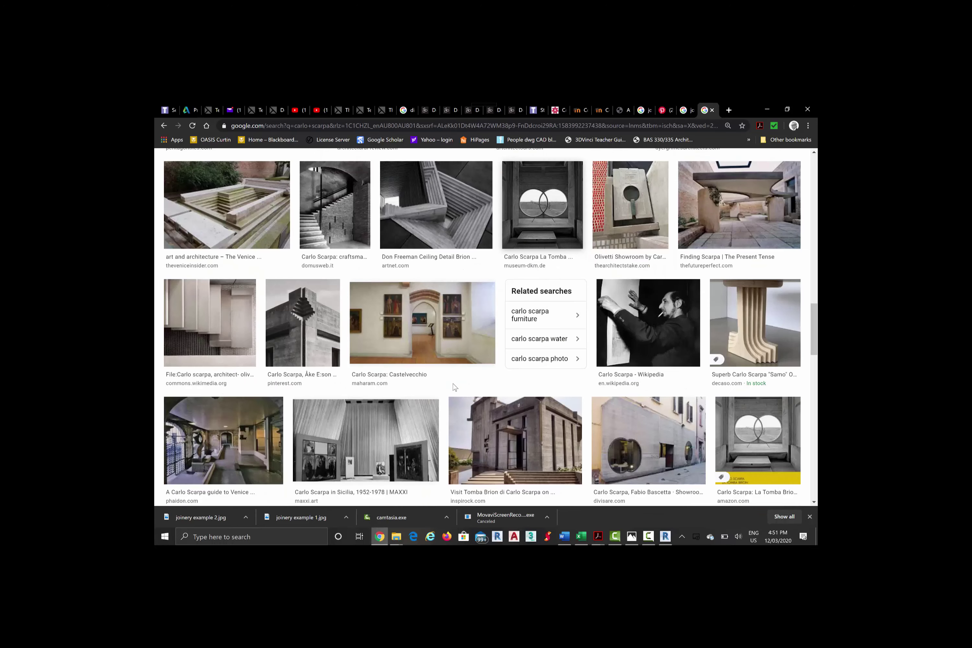
pyautogui.scroll(4, 454, 386)
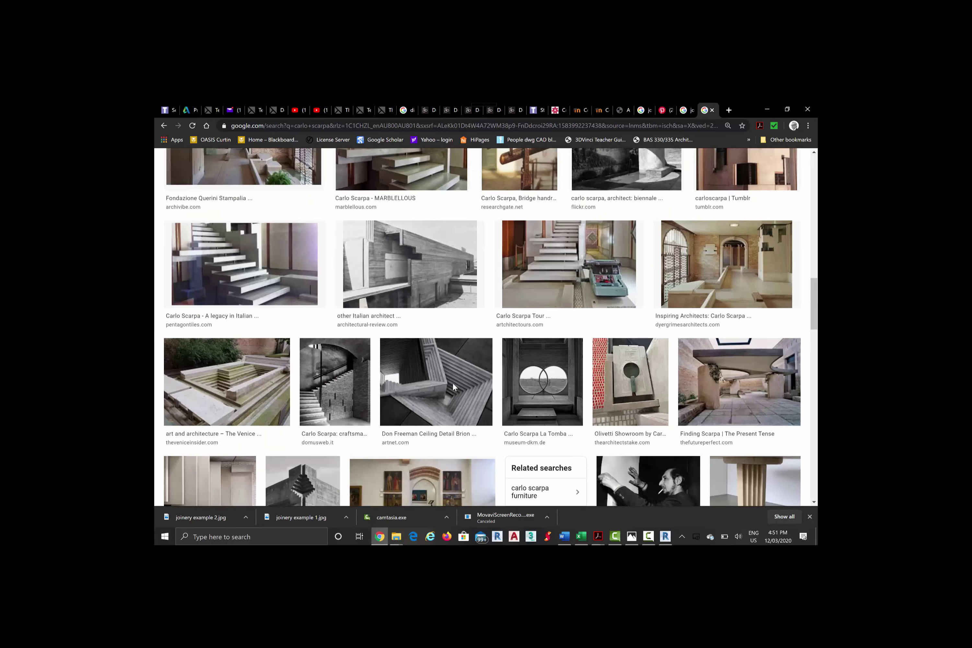
pyautogui.scroll(-5, 454, 387)
pyautogui.scroll(-1, 453, 384)
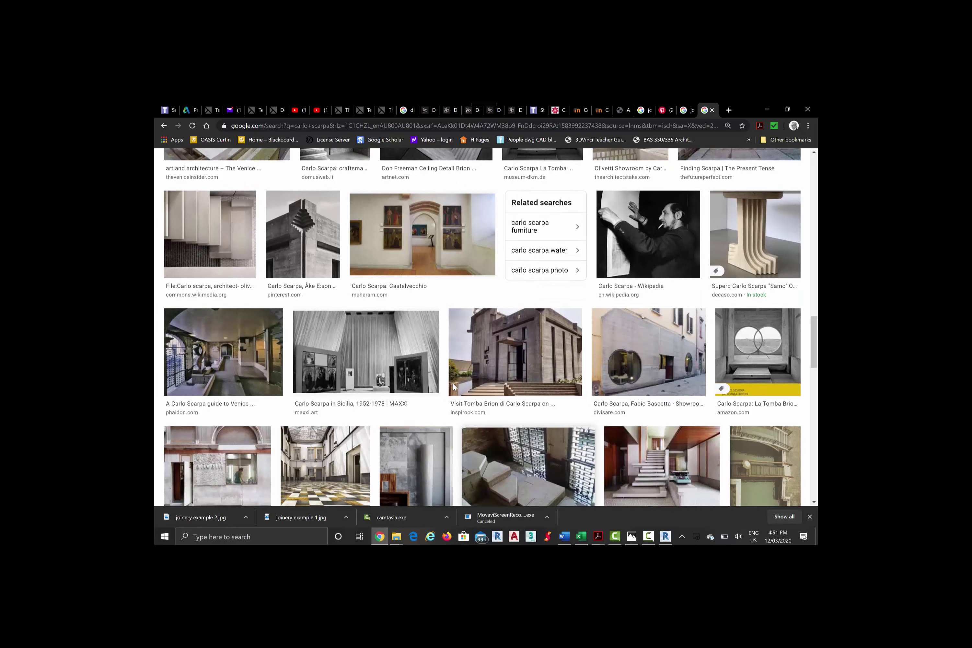
pyautogui.scroll(-2, 453, 381)
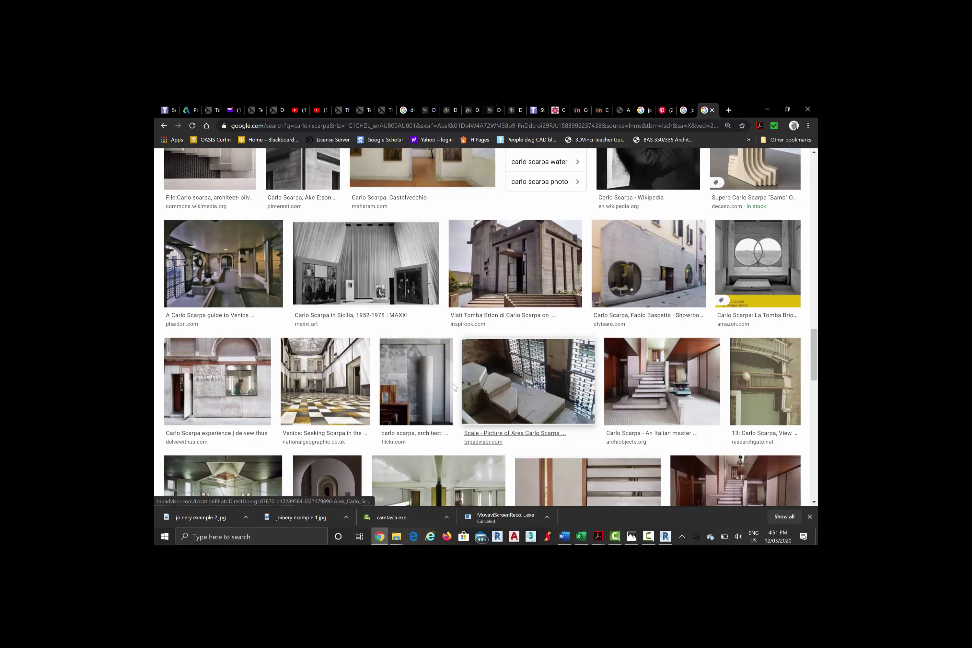
pyautogui.scroll(11, 454, 387)
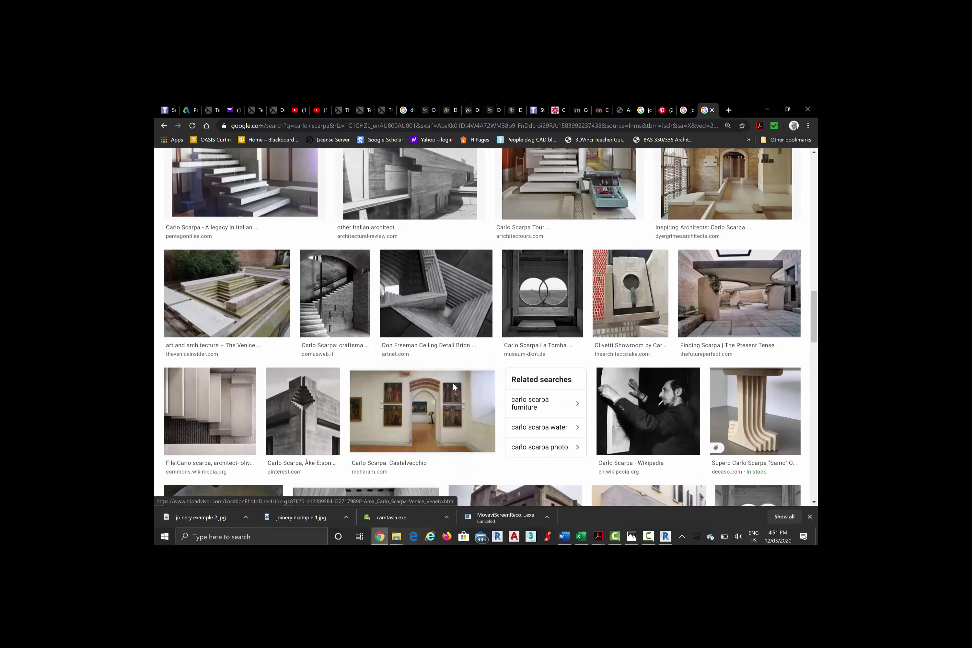
pyautogui.scroll(4, 454, 387)
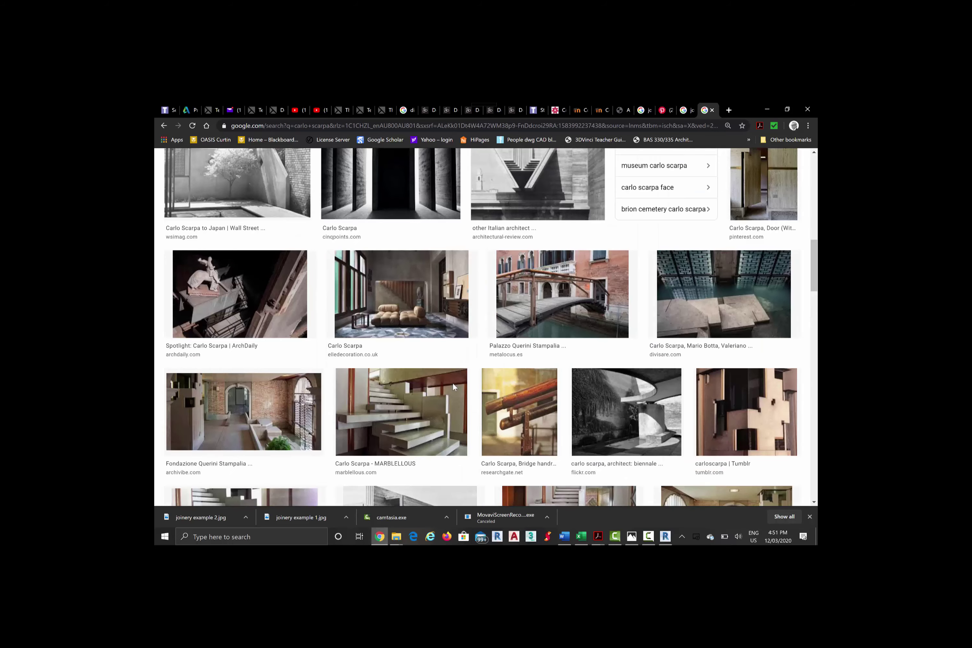
pyautogui.scroll(13, 453, 386)
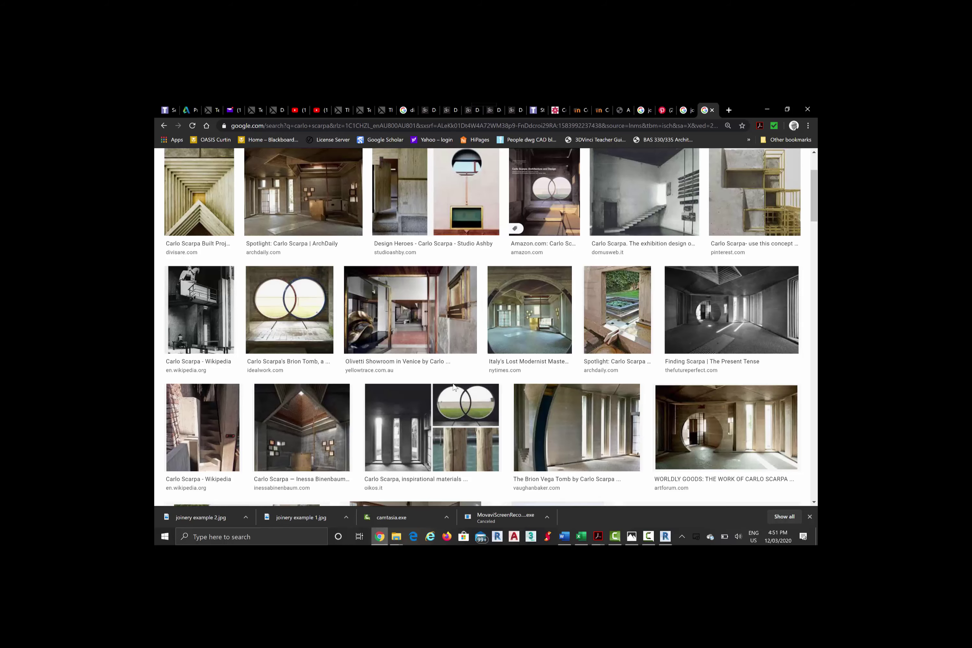
# Step: Switch back to Revit to view the dimensioned desk in the Elevation Reception 3 view
pyautogui.hotkey('alt', 'Tab')
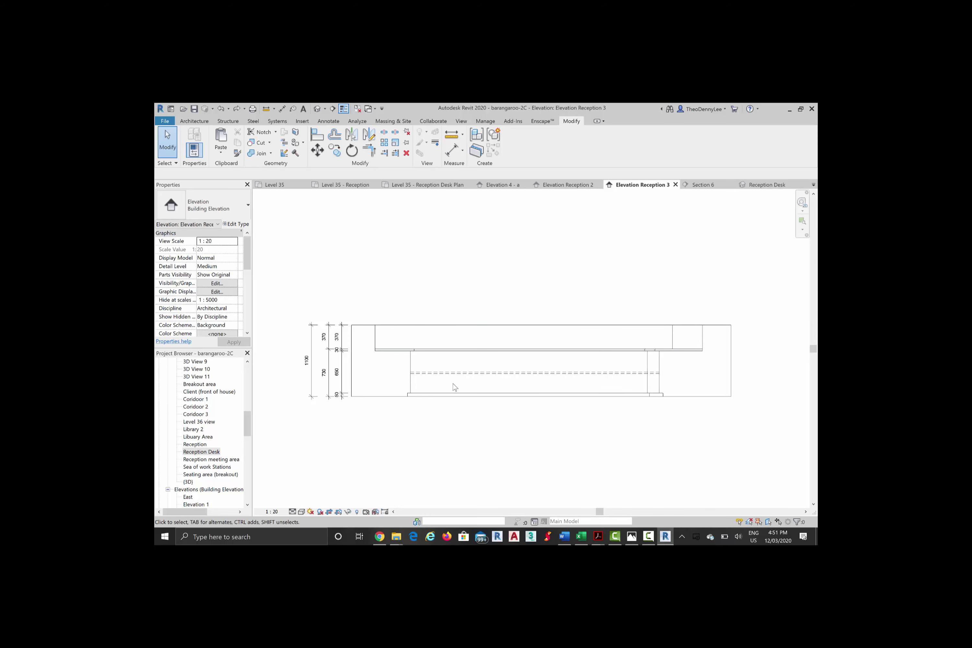
pyautogui.hotkey('alt', 'Tab')
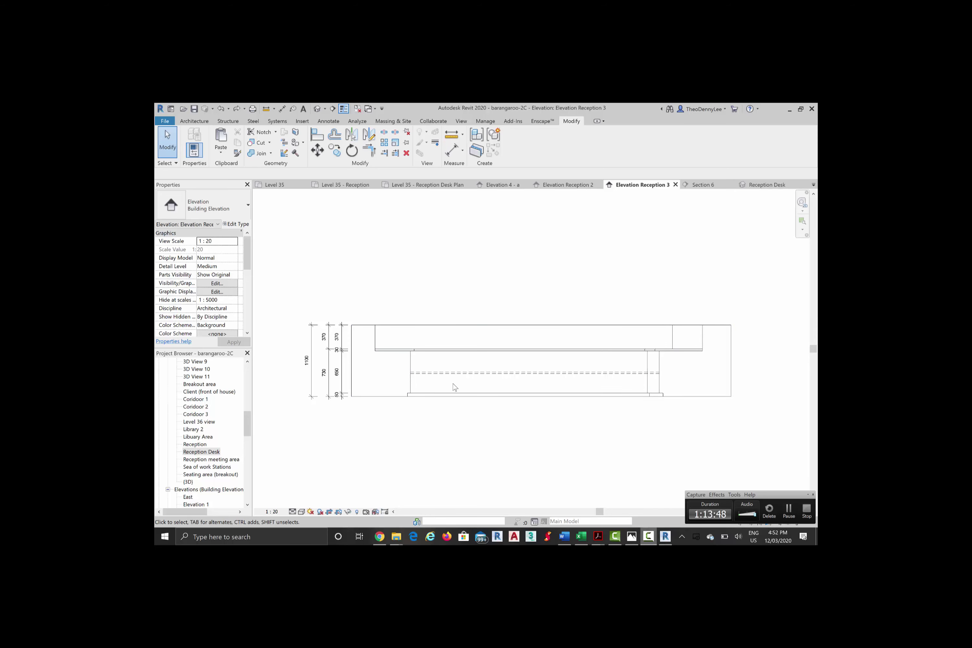